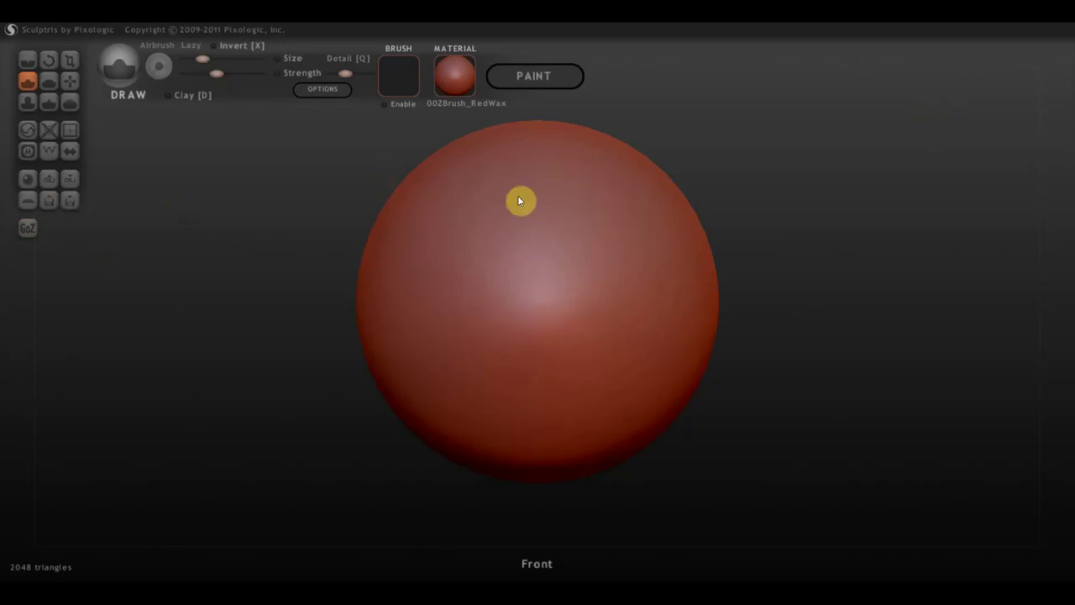
Import the Female_PlanesofHead_128 head mesh from the ВСЕ для SculptGL folder.
left_click(49, 176)
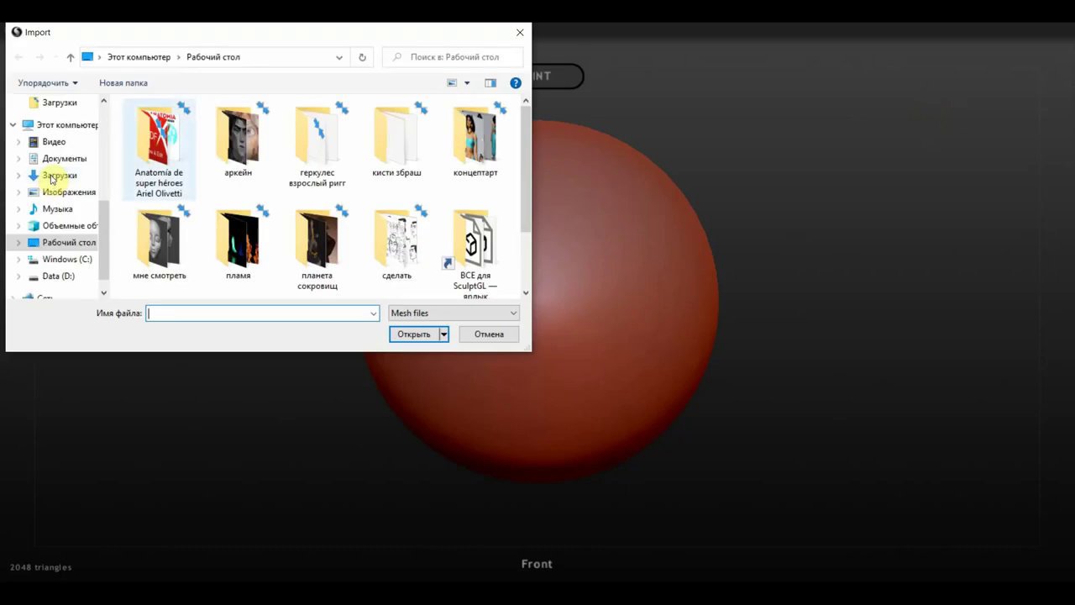
left_click(317, 243)
scroll(324, 252, "down", 2)
double_click(464, 170)
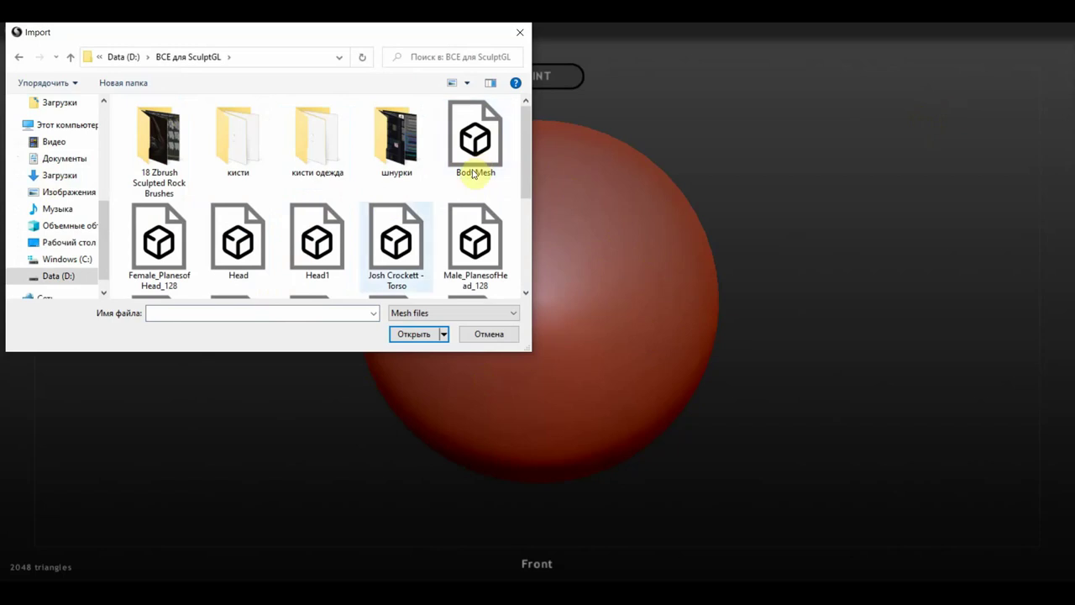
double_click(160, 242)
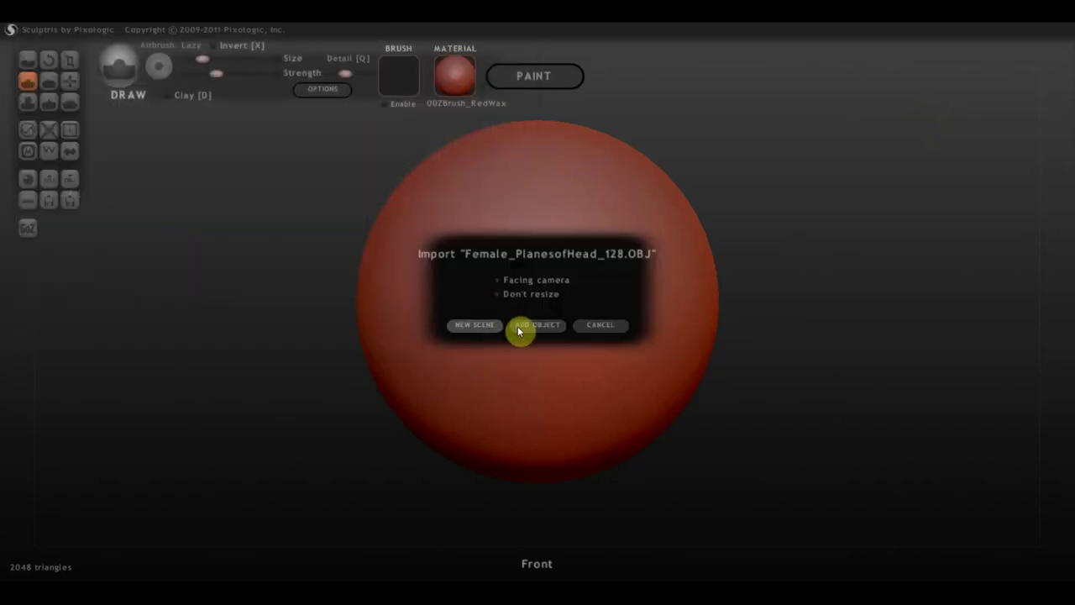
left_click(499, 327)
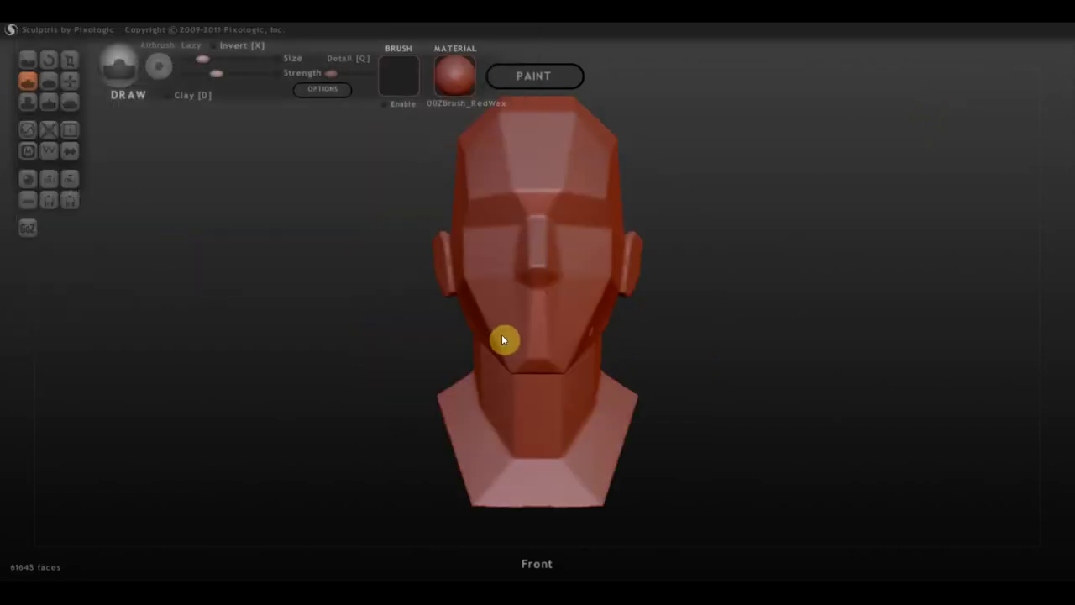
scroll(676, 324, "down", 2)
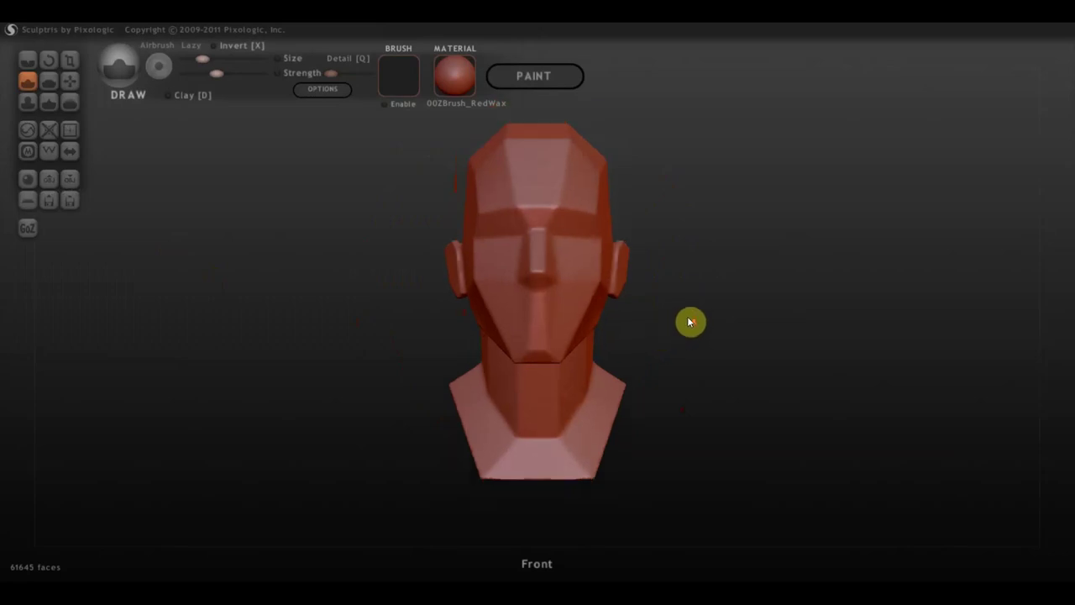
right_click_drag(689, 319, 670, 328)
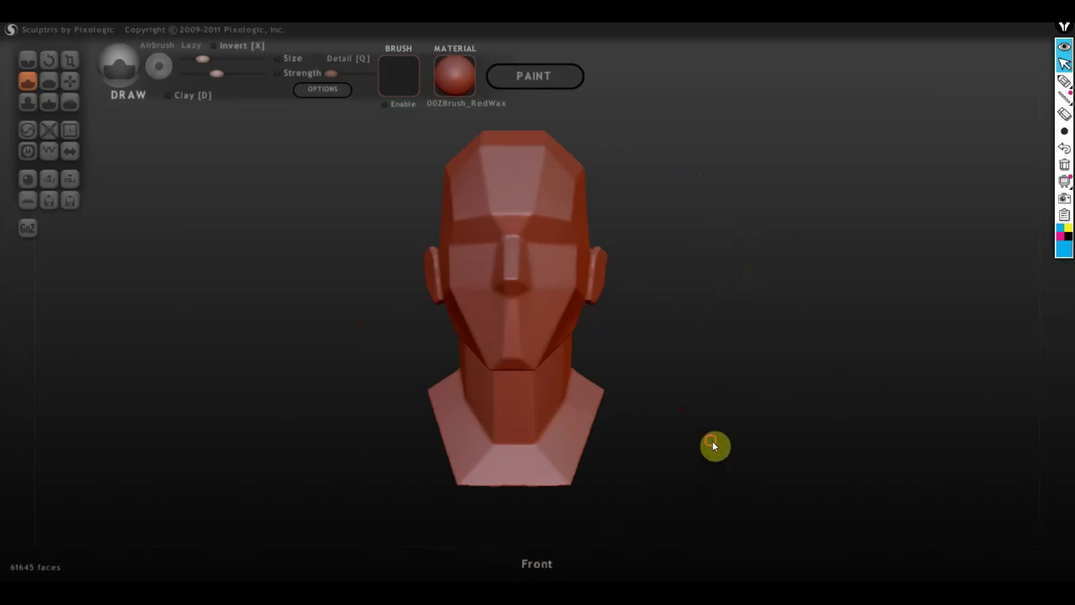
mouse_move(715, 446)
left_mouse_down()
mouse_move(395, 439)
mouse_move(504, 423)
mouse_move(712, 428)
left_mouse_up()
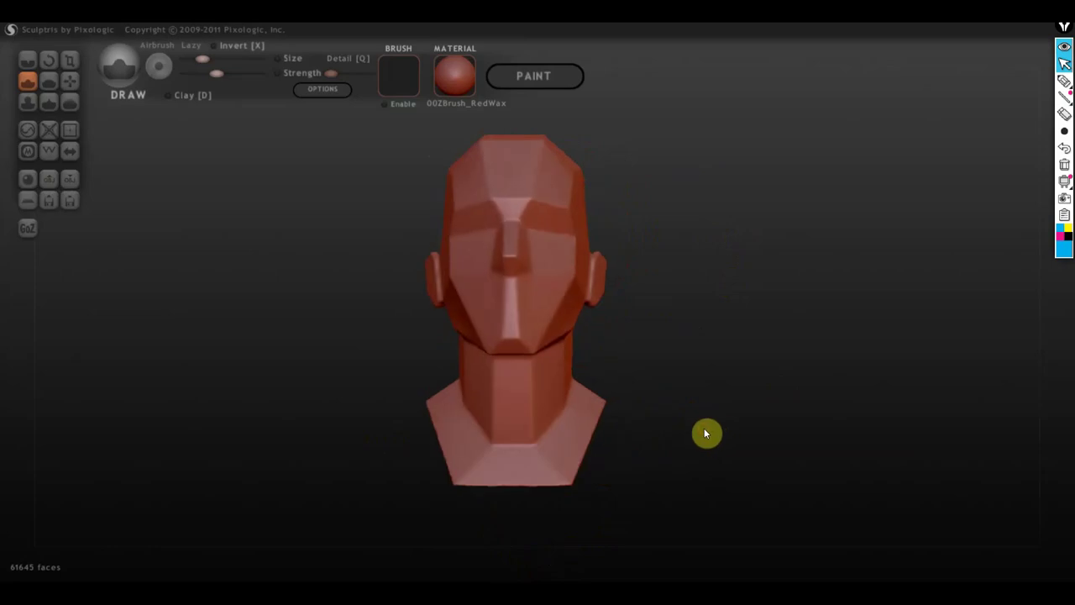
mouse_move(705, 374)
left_mouse_down()
mouse_move(709, 402)
mouse_move(711, 375)
mouse_move(594, 371)
left_mouse_up()
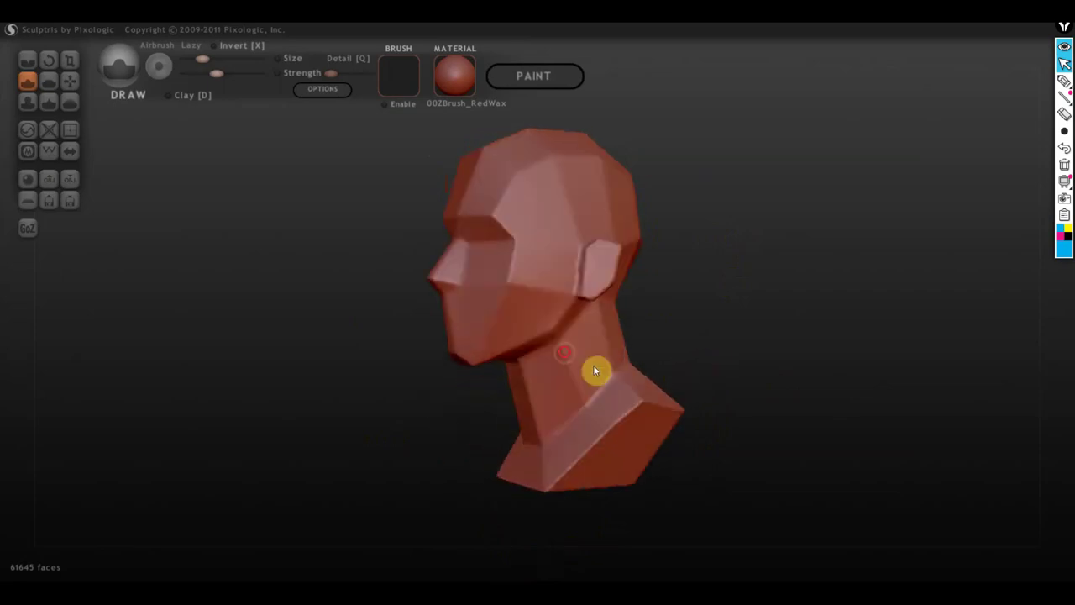
mouse_move(634, 334)
left_mouse_down("shift")
mouse_move(686, 339)
mouse_move(576, 341)
mouse_move(685, 350)
mouse_move(708, 364)
mouse_move(568, 351)
left_mouse_up("shift")
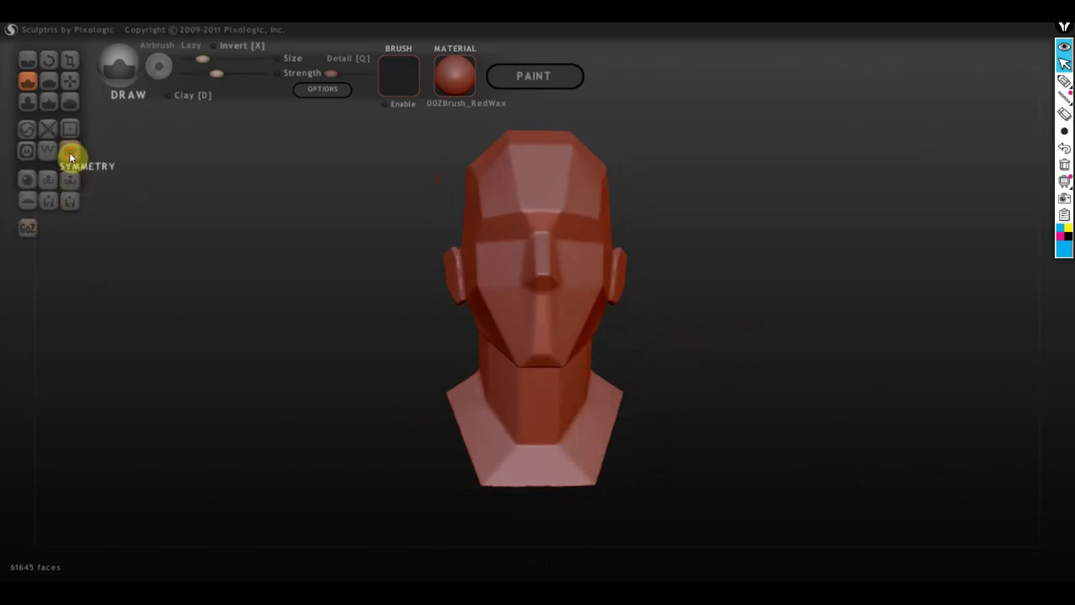
Turn on symmetry, accept converting 10 quads to triangles, and reframe the head.
left_click(70, 149)
left_click(554, 342)
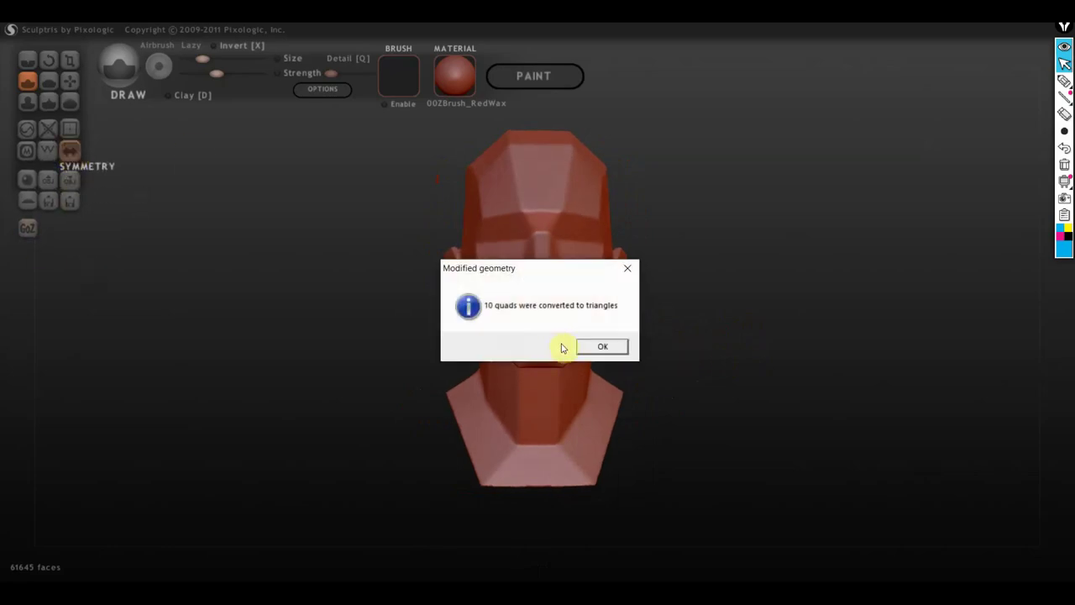
left_click(601, 344)
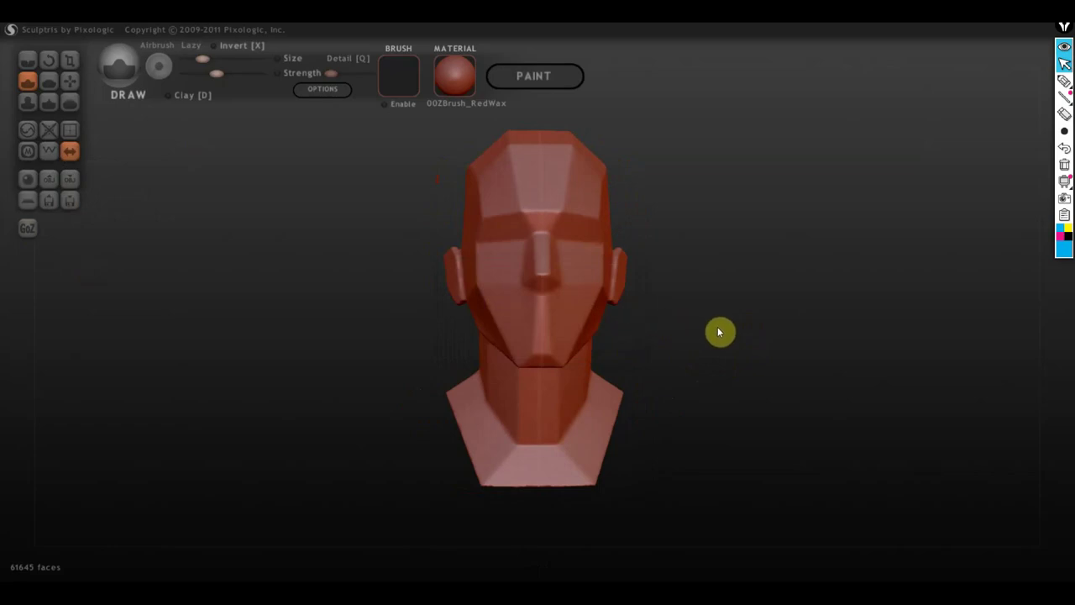
right_click_drag(712, 331, 665, 337)
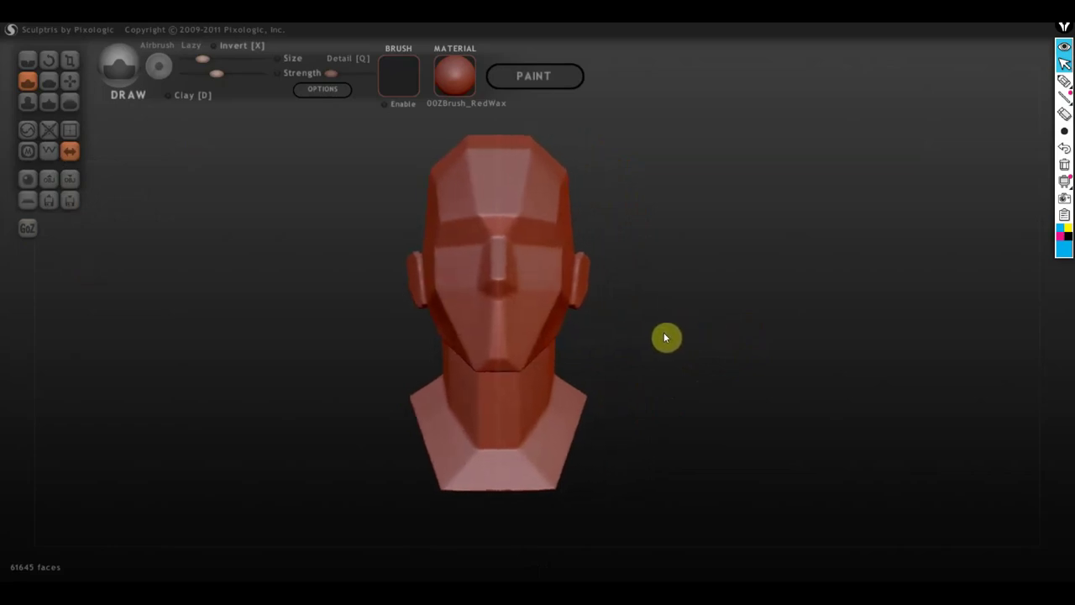
scroll(666, 338, "up", 2)
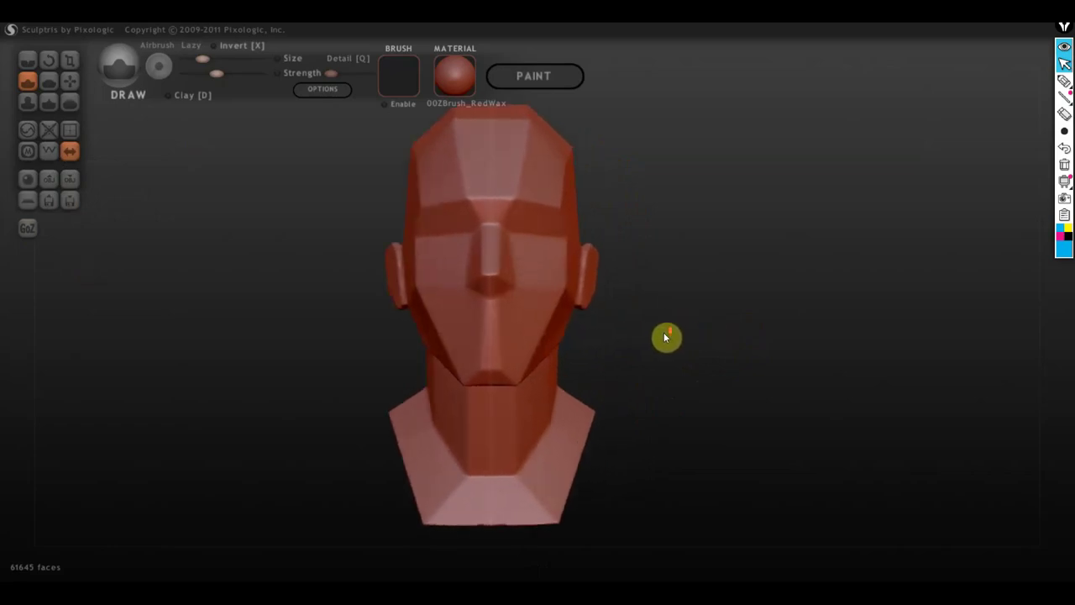
left_click(316, 94)
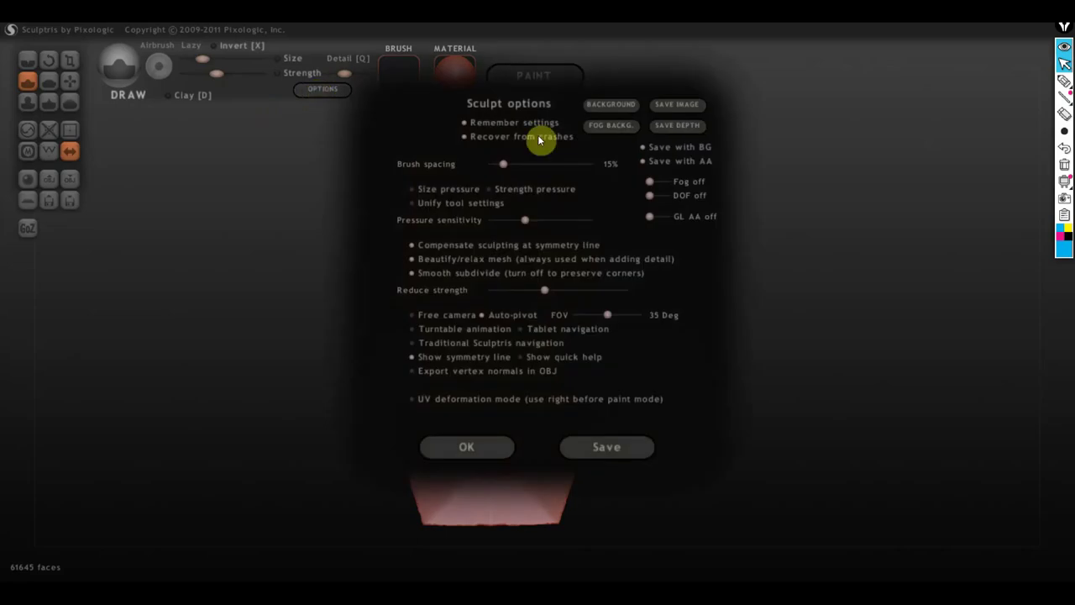
left_click(612, 103)
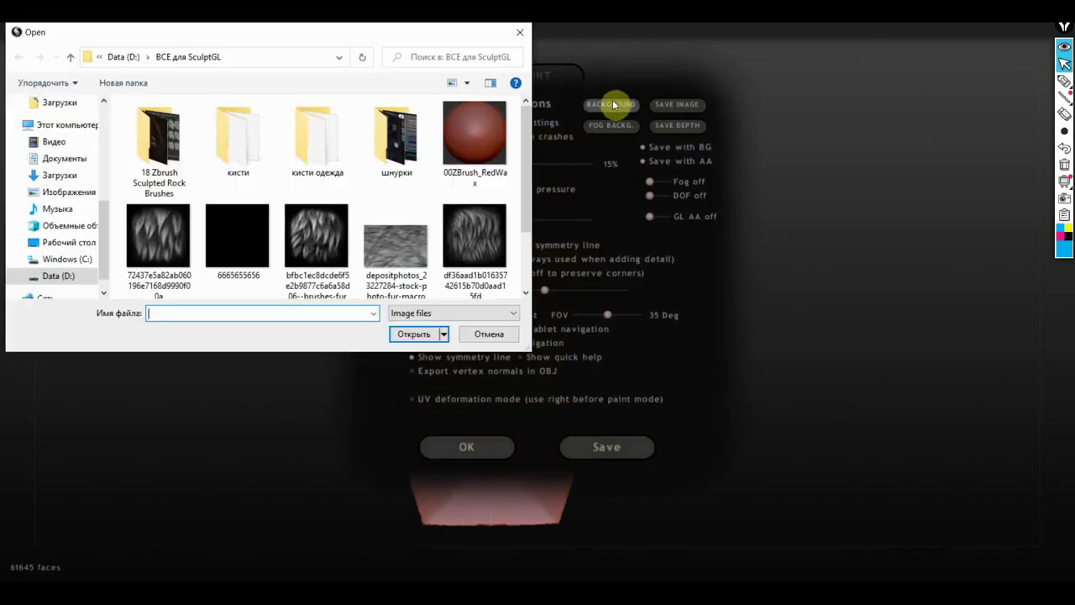
left_click(61, 275)
scroll(99, 254, "up", 1)
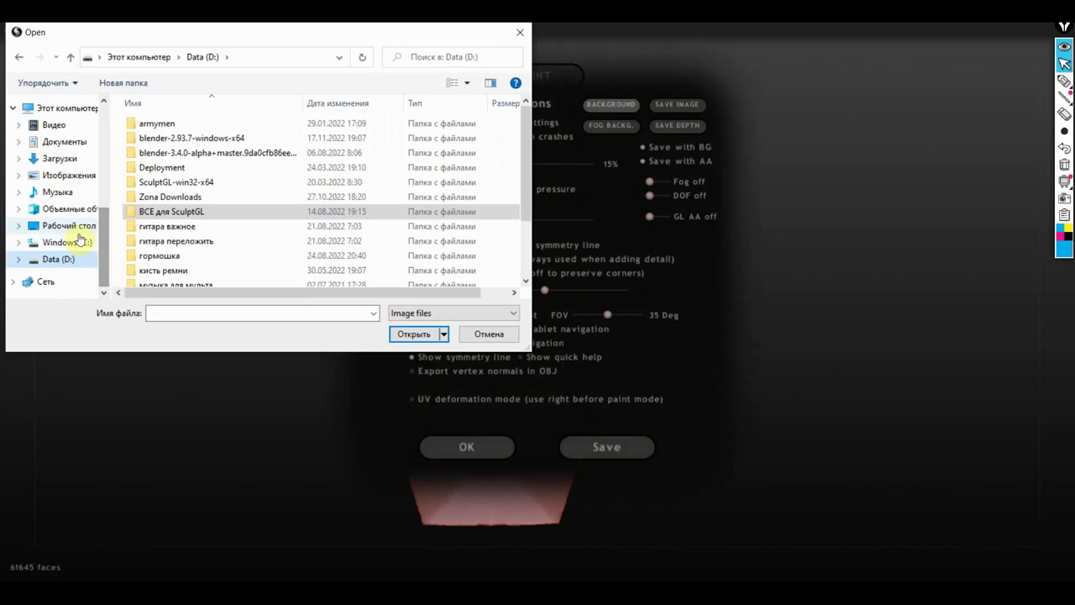
left_click(66, 226)
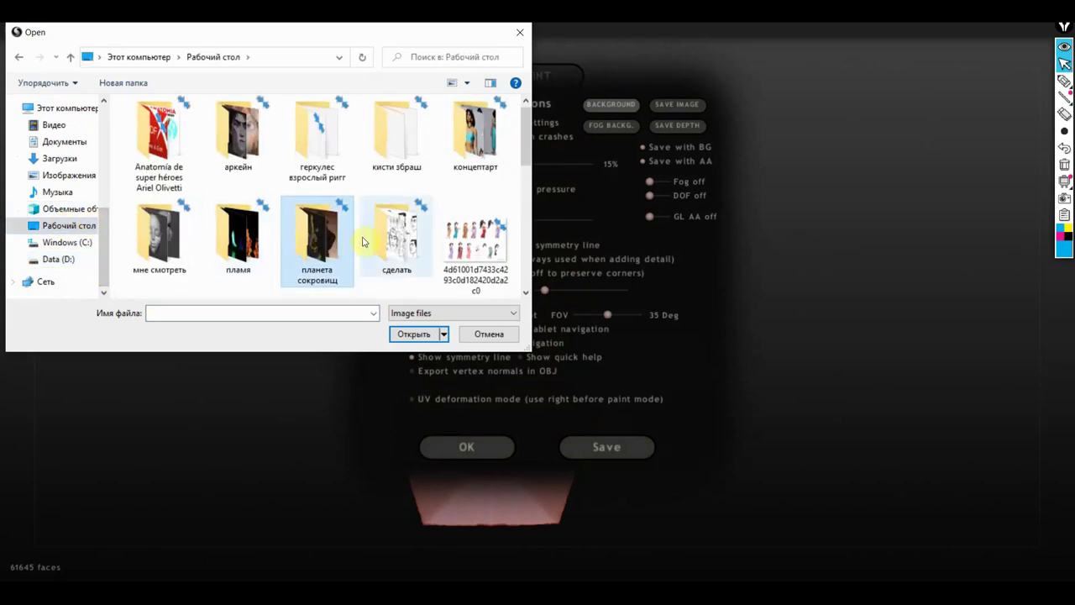
left_click(400, 238)
scroll(400, 236, "down", 2)
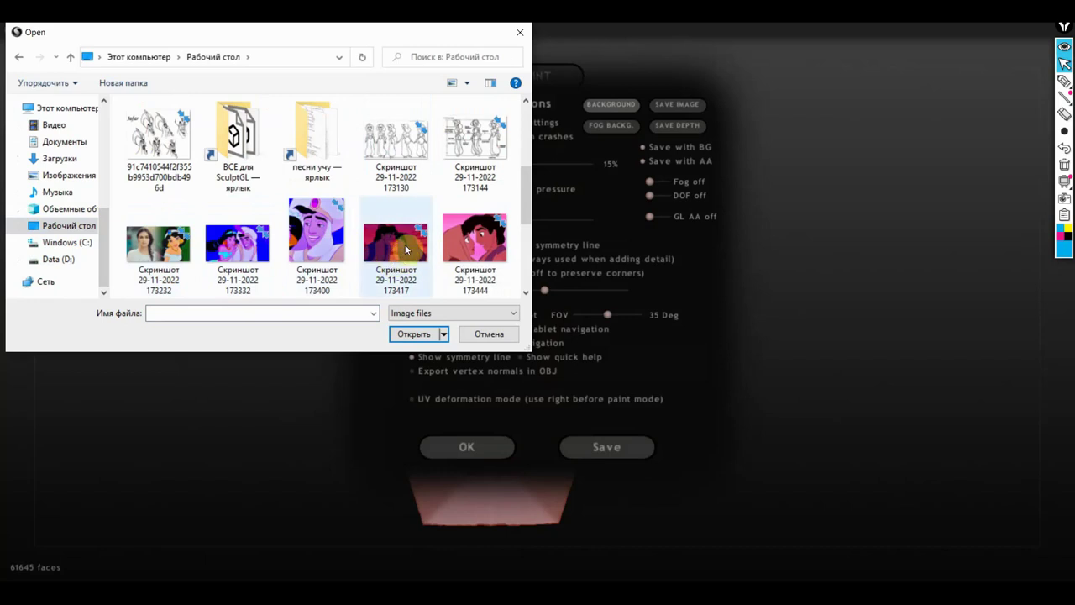
left_click(413, 250)
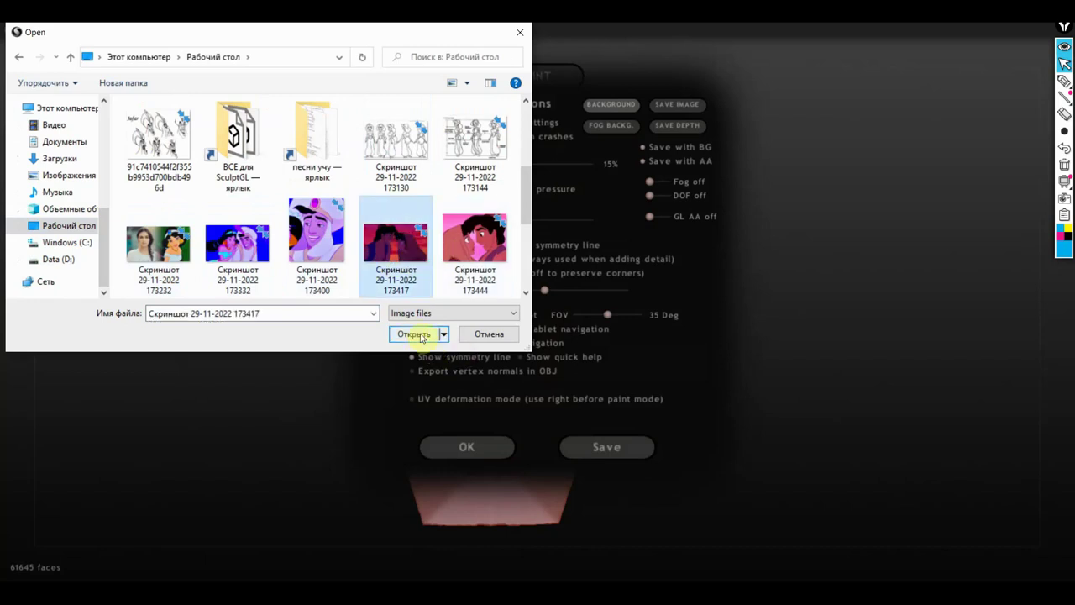
scroll(416, 270, "down", 3)
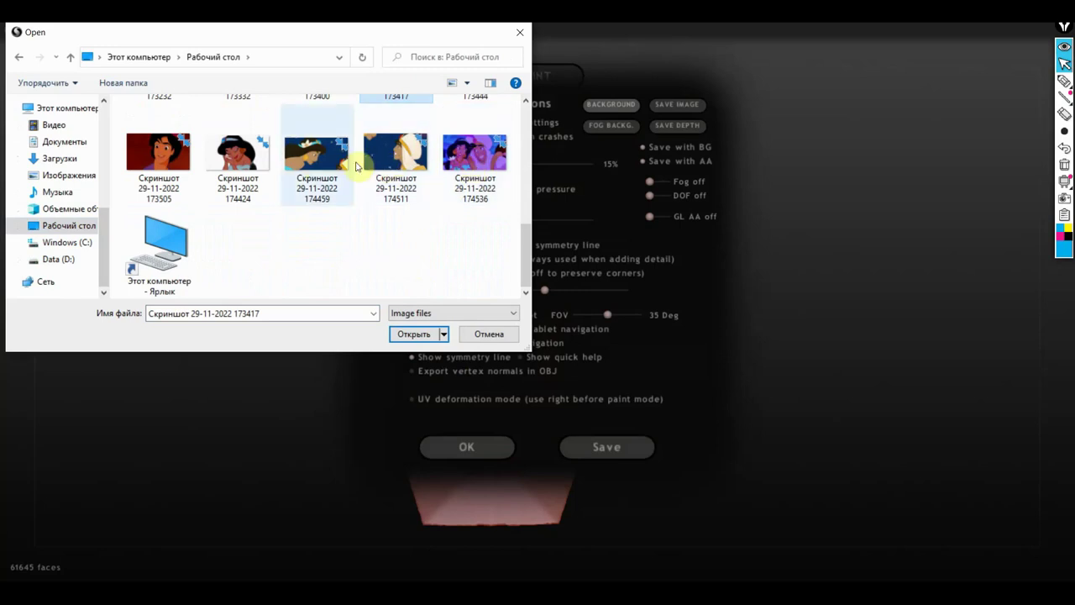
scroll(312, 162, "up", 3)
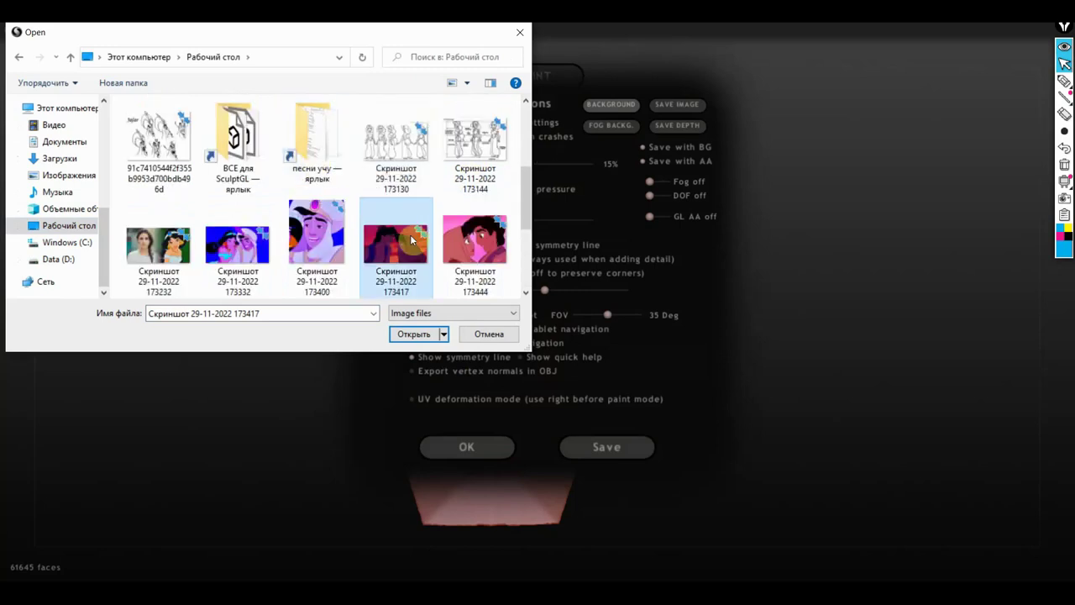
left_click(418, 334)
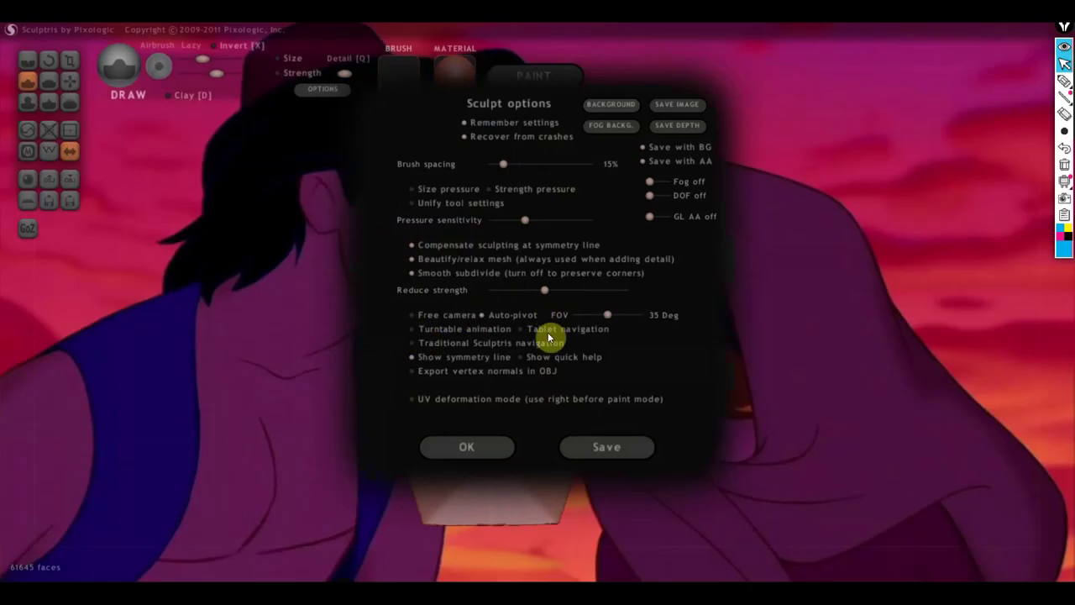
left_click(470, 448)
Zoom in on the bust and move it to the left side of the view.
scroll(591, 382, "down", 2)
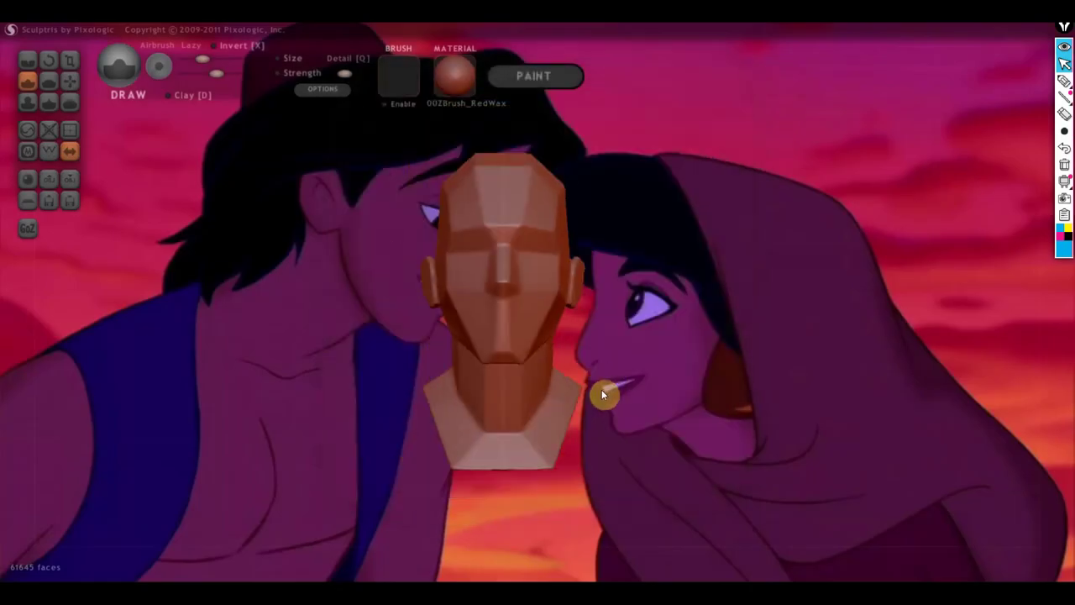
scroll(602, 389, "up", 1)
scroll(601, 389, "up", 1)
scroll(600, 389, "up", 1)
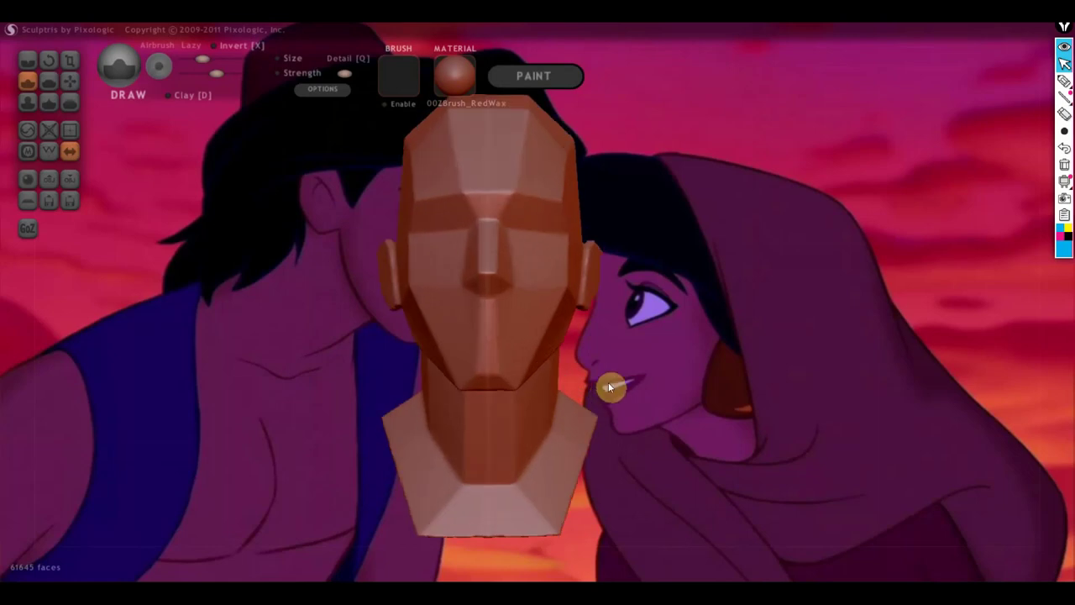
left_click_drag(610, 388, 268, 379, "alt")
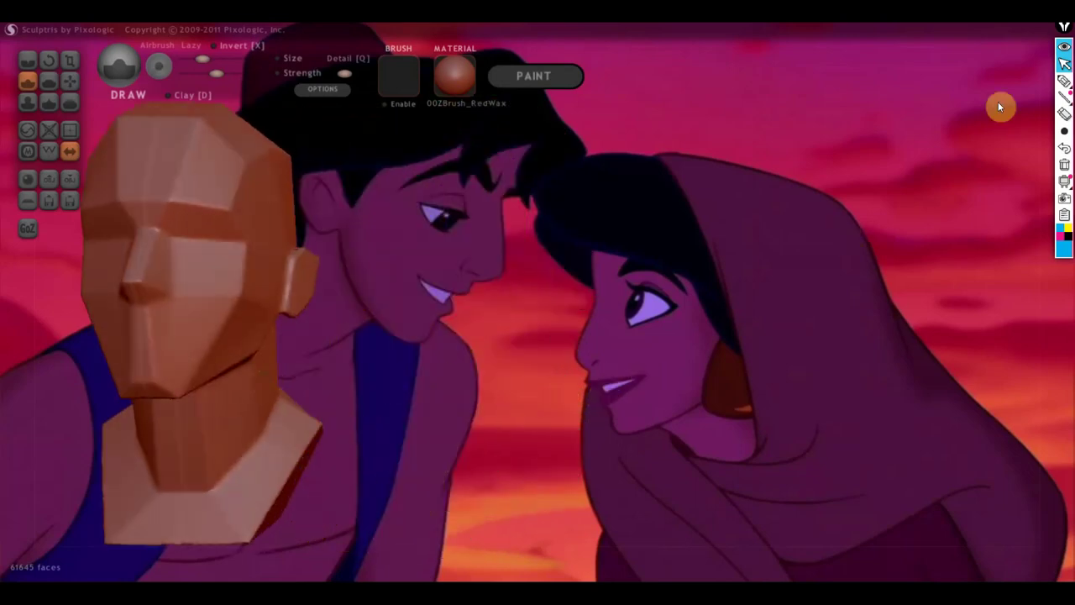
left_click(1064, 81)
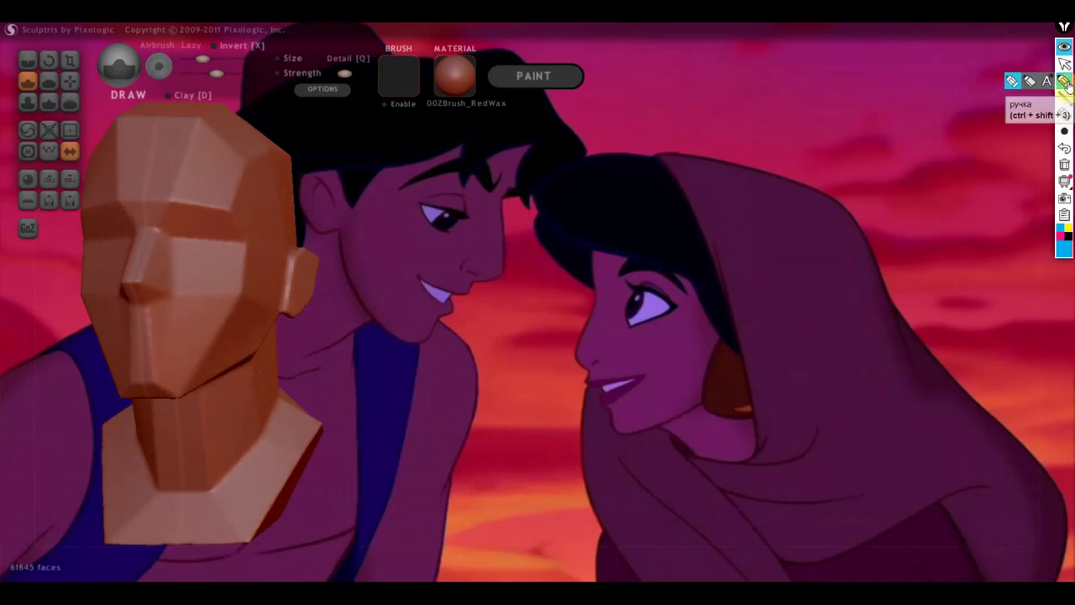
Trace Jasmine's forehead, lips, chin, jawline and eye with the annotation pen.
left_click(1065, 80)
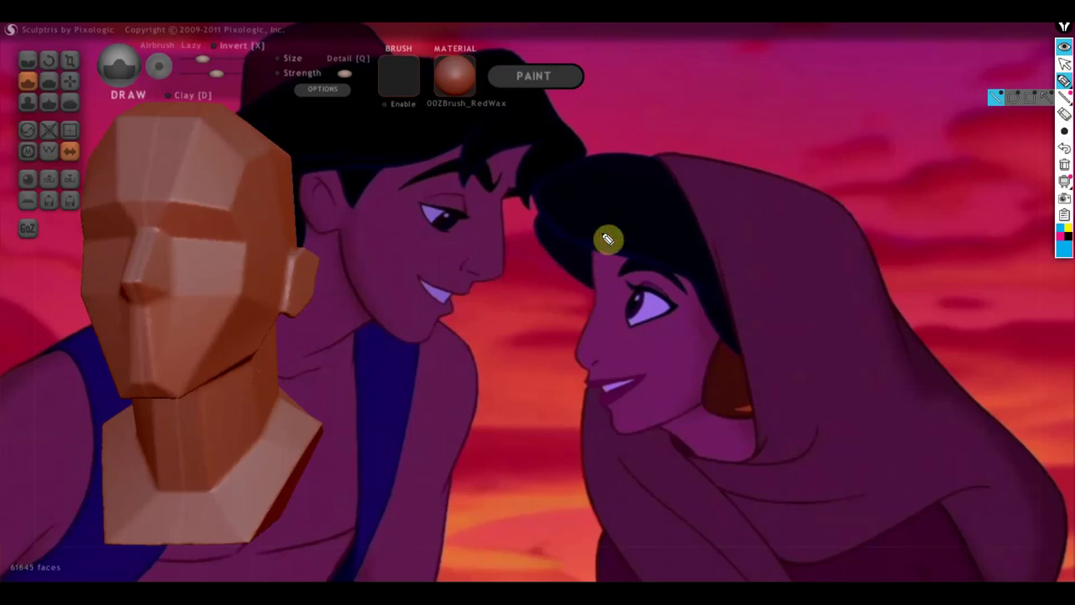
mouse_move(668, 185)
left_mouse_down()
mouse_move(602, 274)
mouse_move(585, 351)
mouse_move(593, 368)
left_mouse_up()
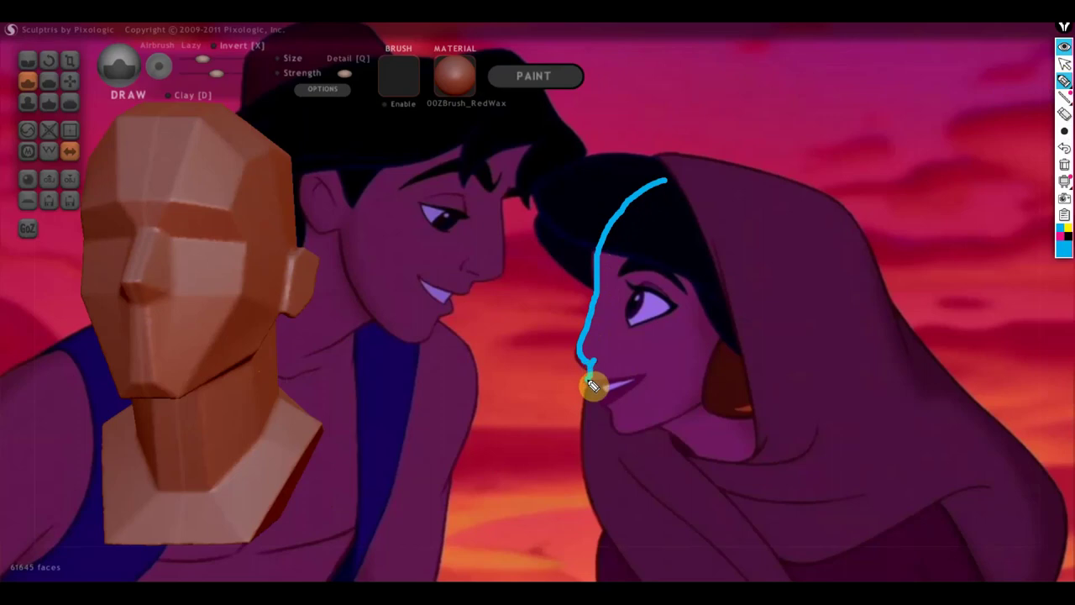
left_click_drag(597, 386, 638, 379)
mouse_move(615, 409)
left_mouse_down()
mouse_move(633, 434)
mouse_move(732, 404)
mouse_move(736, 360)
left_mouse_up()
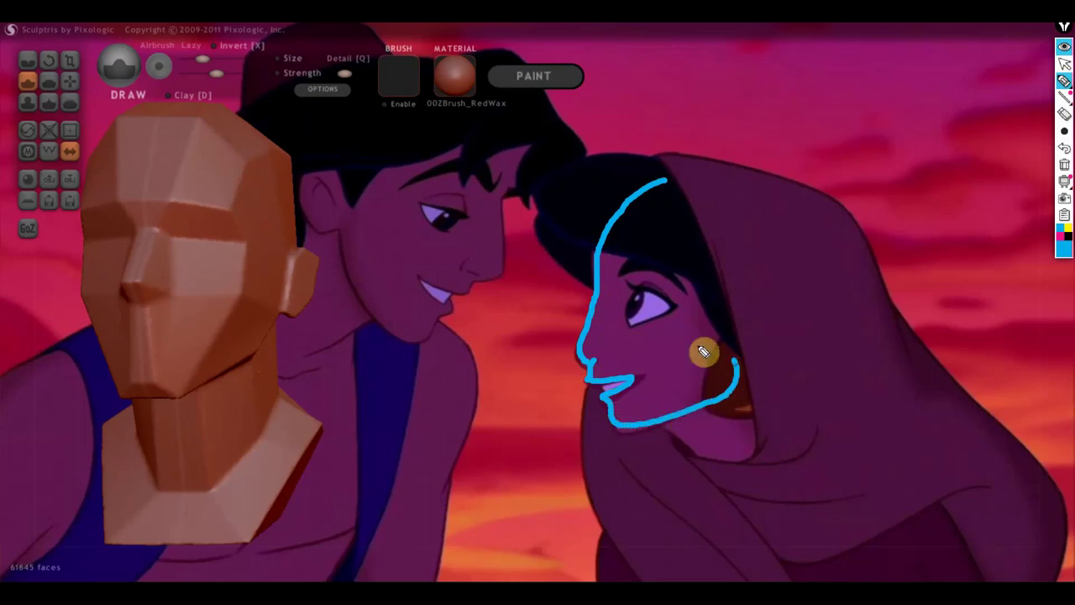
mouse_move(638, 295)
left_mouse_down()
mouse_move(630, 322)
mouse_move(672, 312)
mouse_move(649, 299)
left_mouse_up()
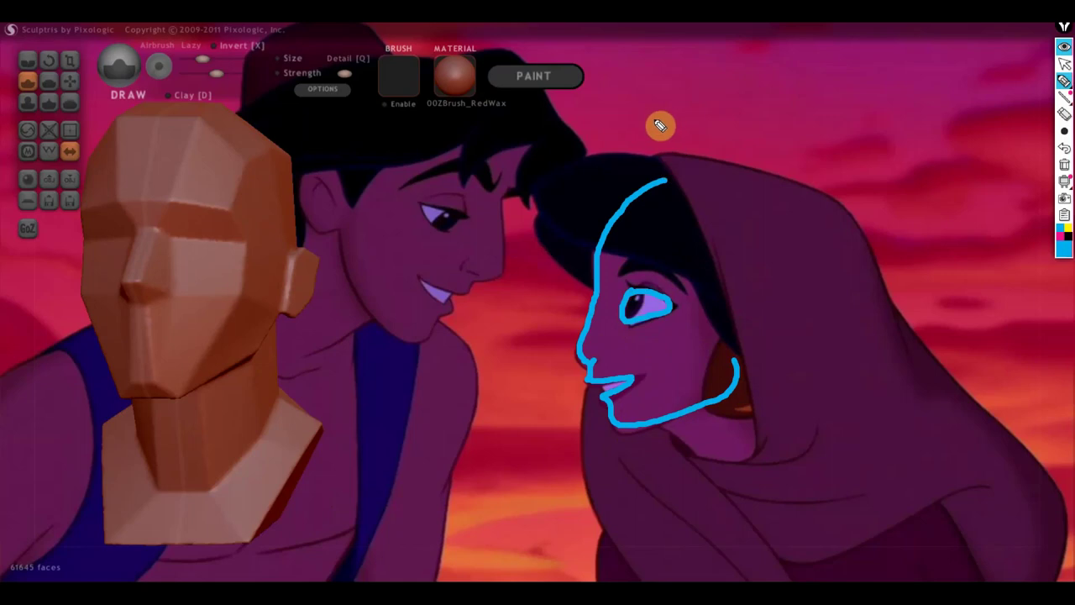
Draw two vertical guides and horizontal guides at forehead, brow, eye, nose and lower face.
left_click_drag(655, 132, 726, 470)
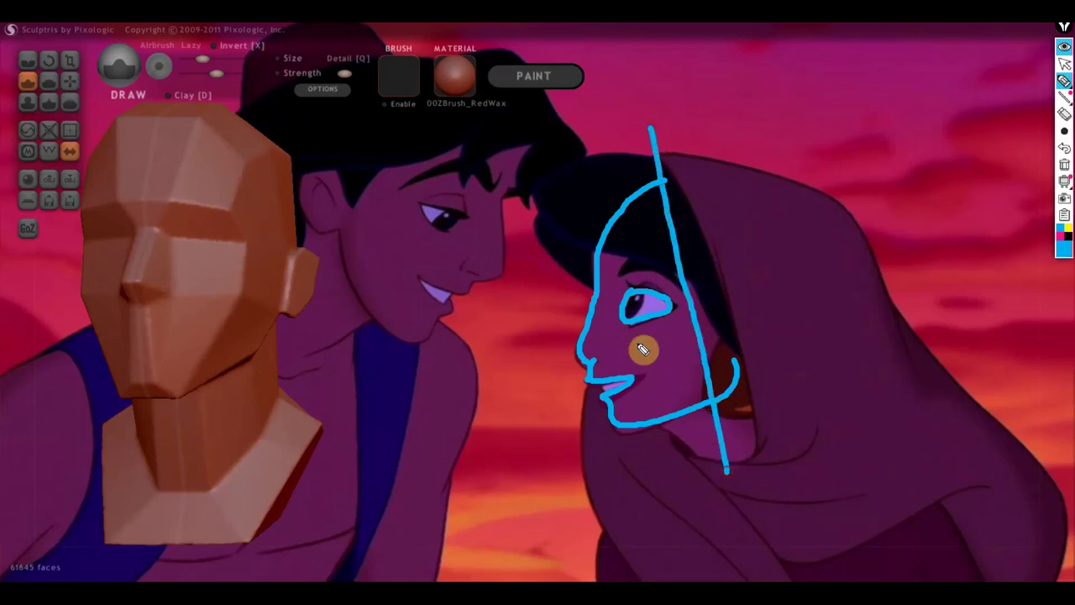
left_click_drag(546, 307, 732, 269)
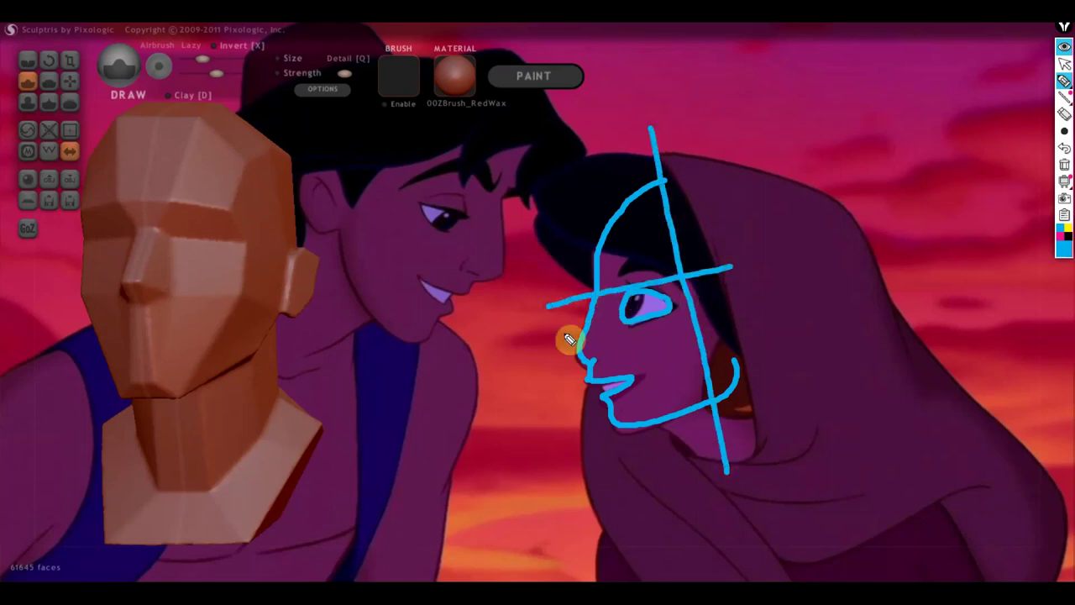
left_click_drag(557, 351, 763, 299)
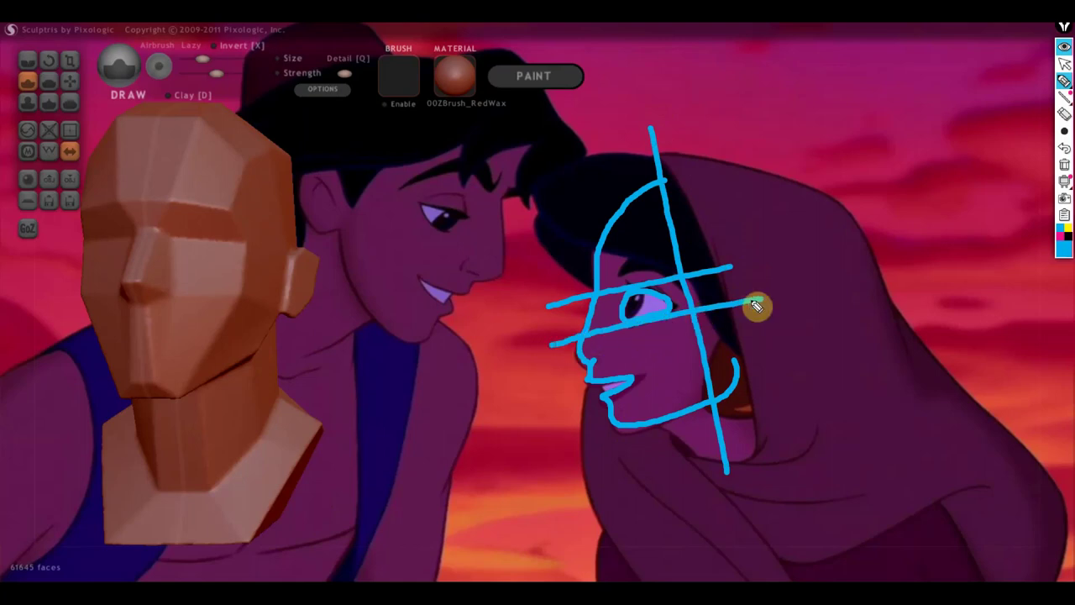
left_click_drag(571, 392, 805, 334)
left_click_drag(571, 406, 780, 359)
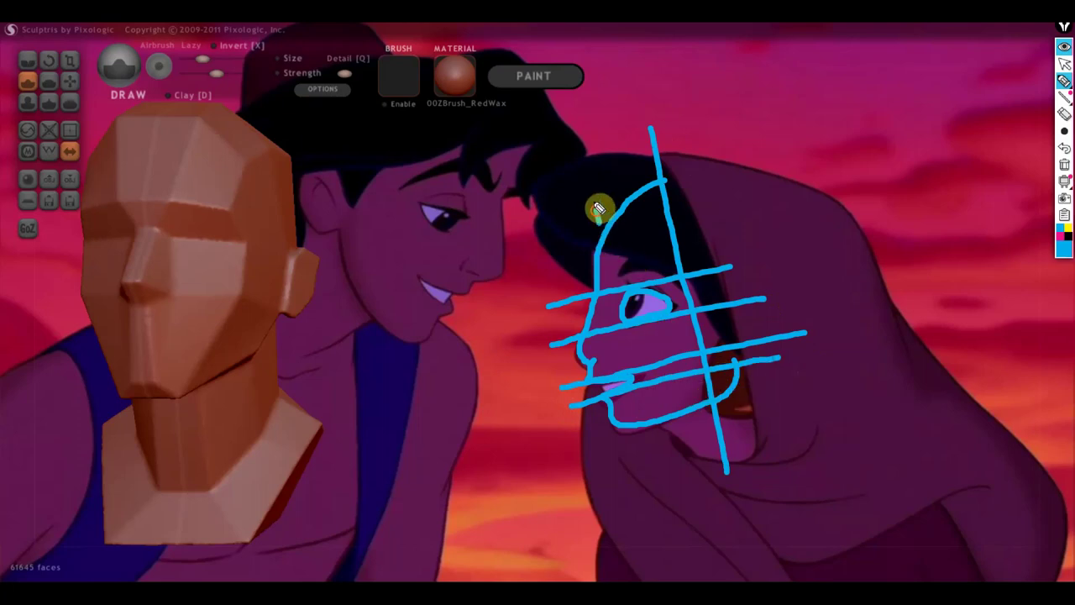
left_click_drag(598, 210, 658, 472)
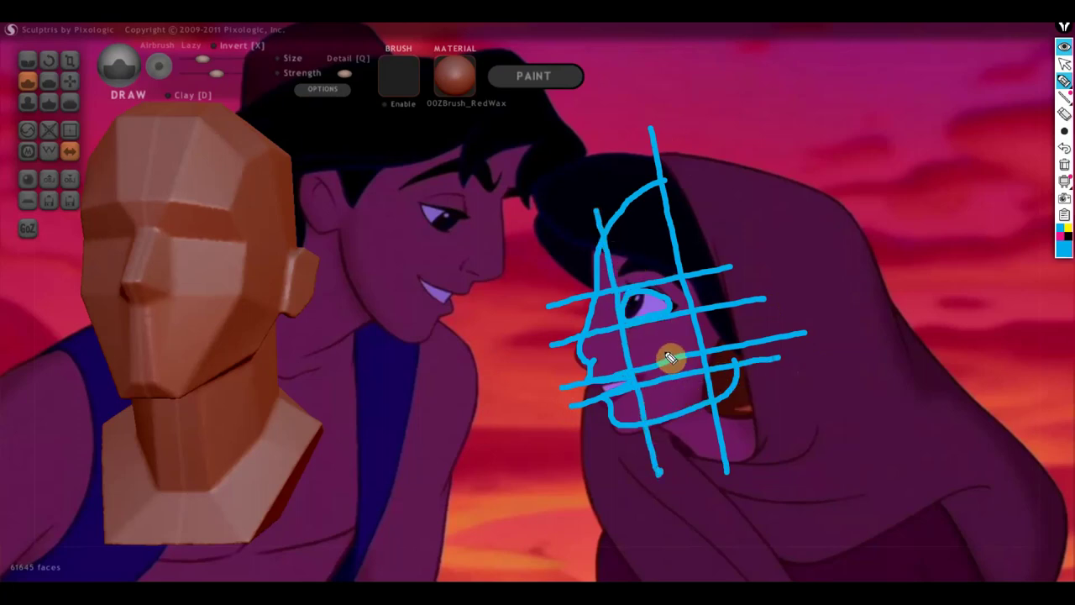
left_click_drag(566, 264, 777, 213)
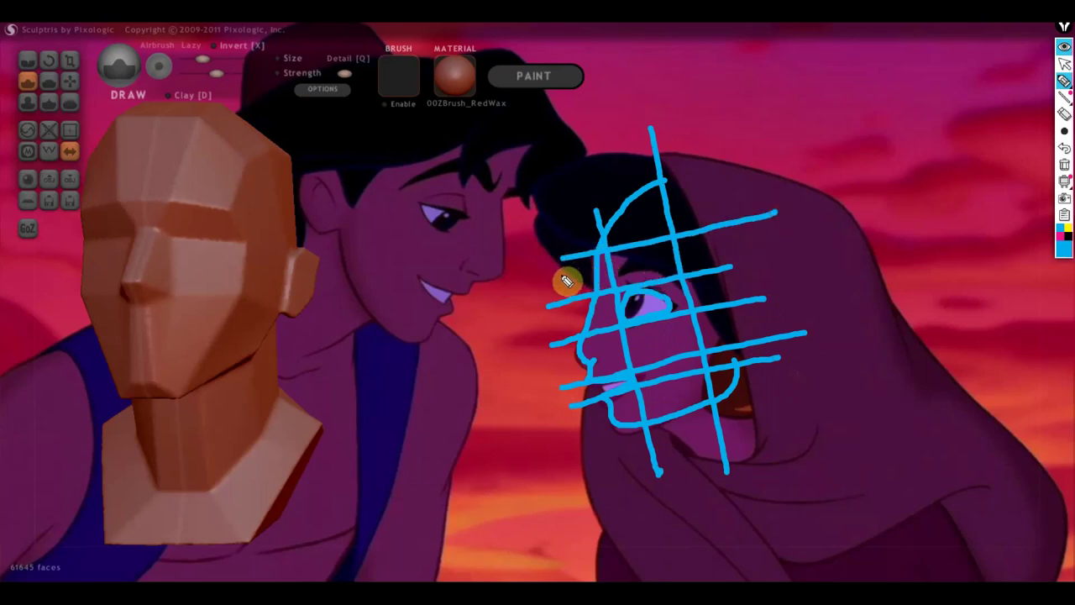
Number the top three grid rows 1, 2 and 3.
left_click_drag(566, 220, 599, 235)
left_click_drag(566, 270, 588, 282)
mouse_move(553, 317)
left_mouse_down()
mouse_move(568, 375)
mouse_move(555, 415)
mouse_move(598, 447)
left_mouse_up()
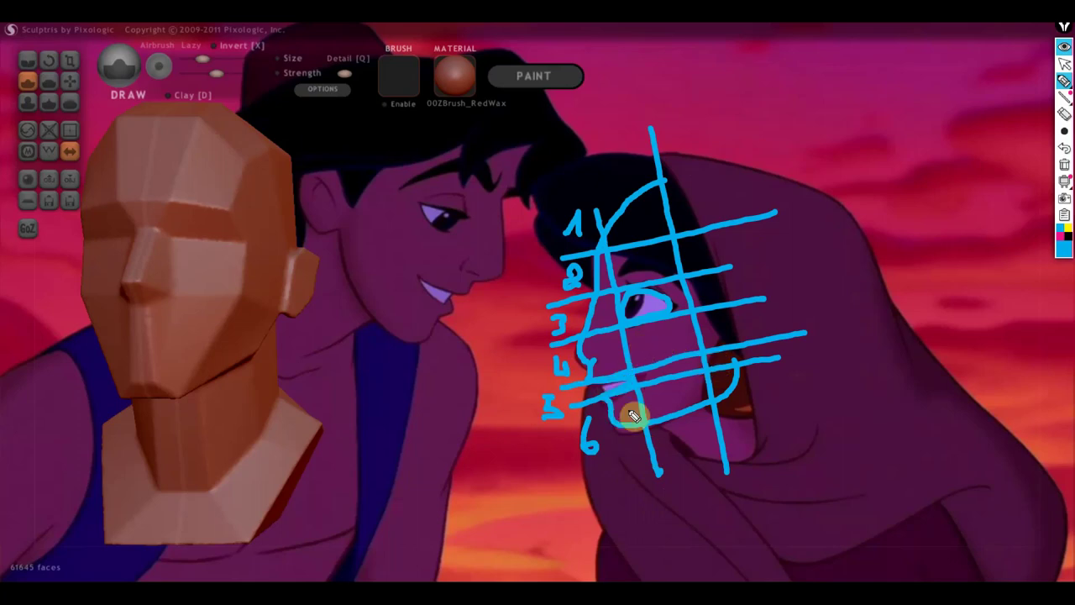
Sketch the chin curve, back-of-skull arc, jaw underside and back jawline on the reference.
left_click_drag(626, 419, 616, 415)
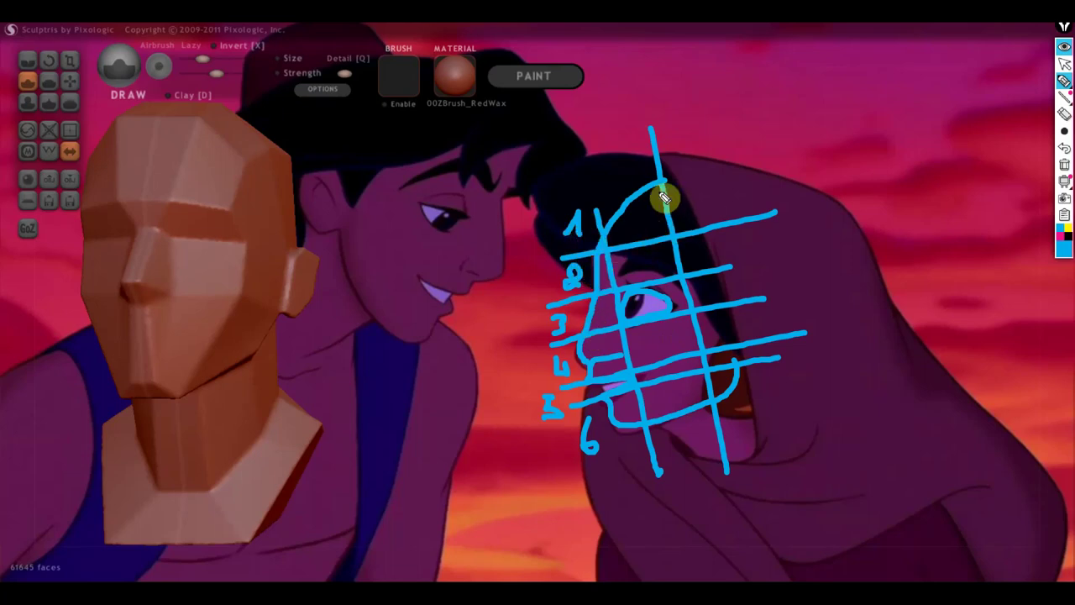
mouse_move(664, 178)
left_mouse_down()
mouse_move(781, 195)
mouse_move(828, 407)
left_mouse_up()
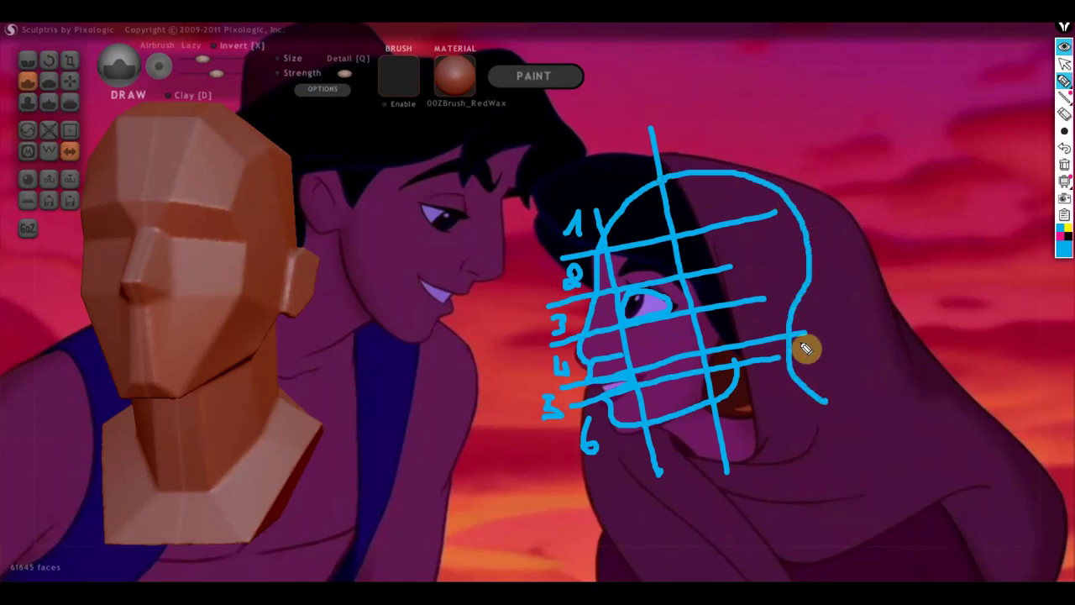
left_click_drag(667, 425, 729, 462)
left_click_drag(794, 338, 829, 408)
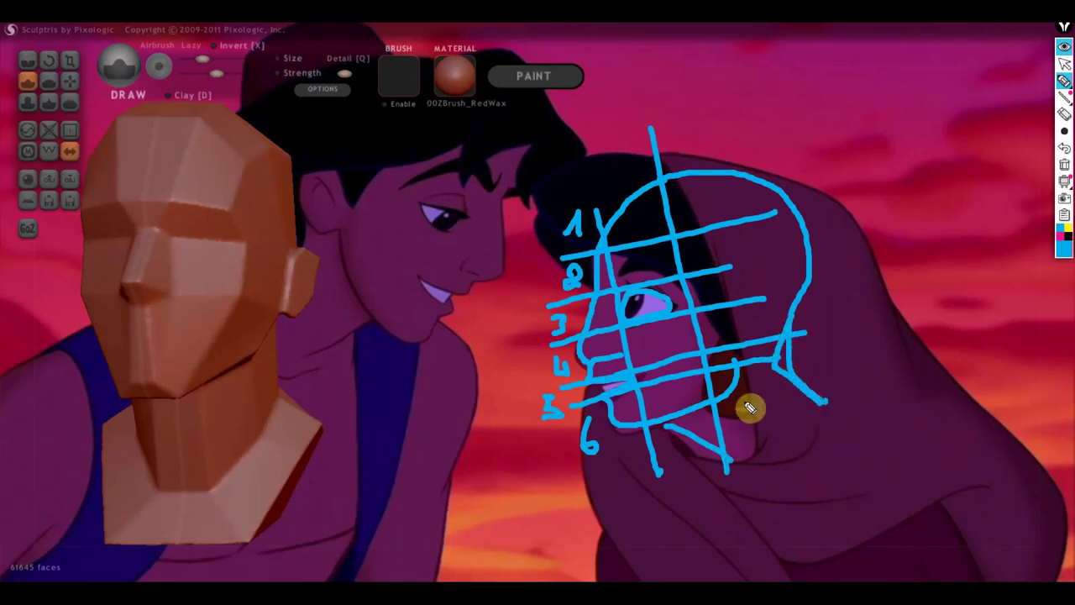
Outline the ear's lower curve, top and inner curve behind the jaw.
mouse_move(737, 308)
left_mouse_down()
mouse_move(771, 321)
mouse_move(742, 373)
left_mouse_up()
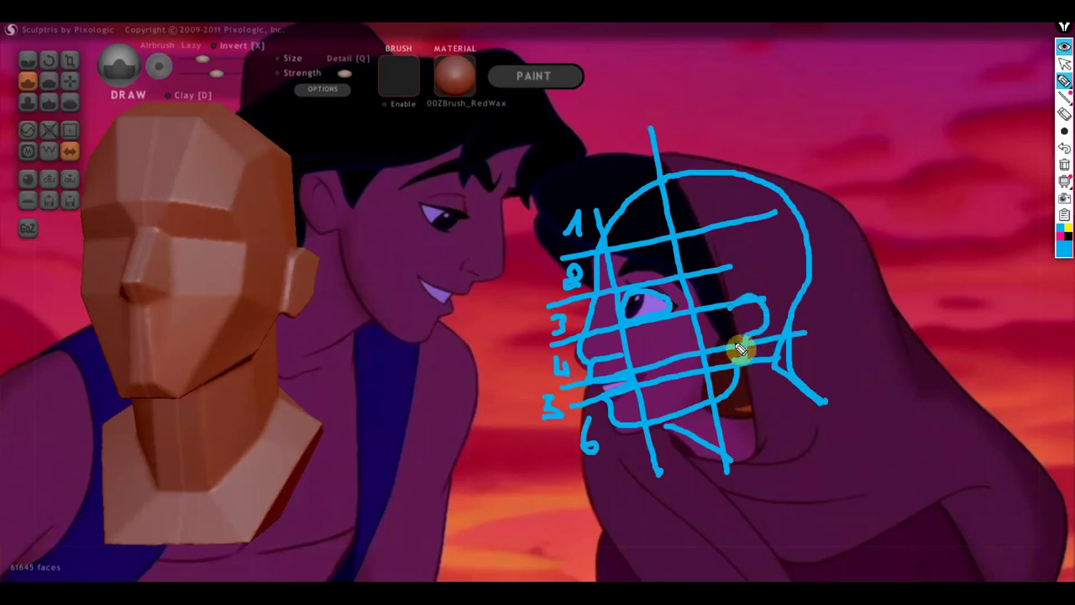
left_click_drag(733, 279, 771, 320)
left_click_drag(744, 360, 747, 286)
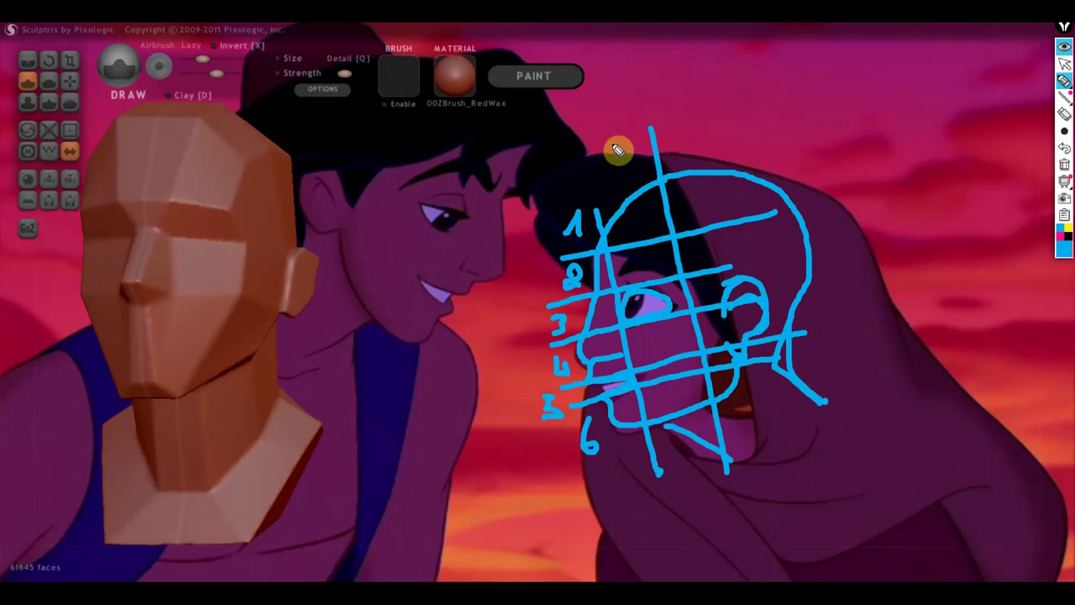
Draw tilted guide lines through row 1, toward the chin and toward the back of the head.
left_click_drag(613, 147, 568, 382)
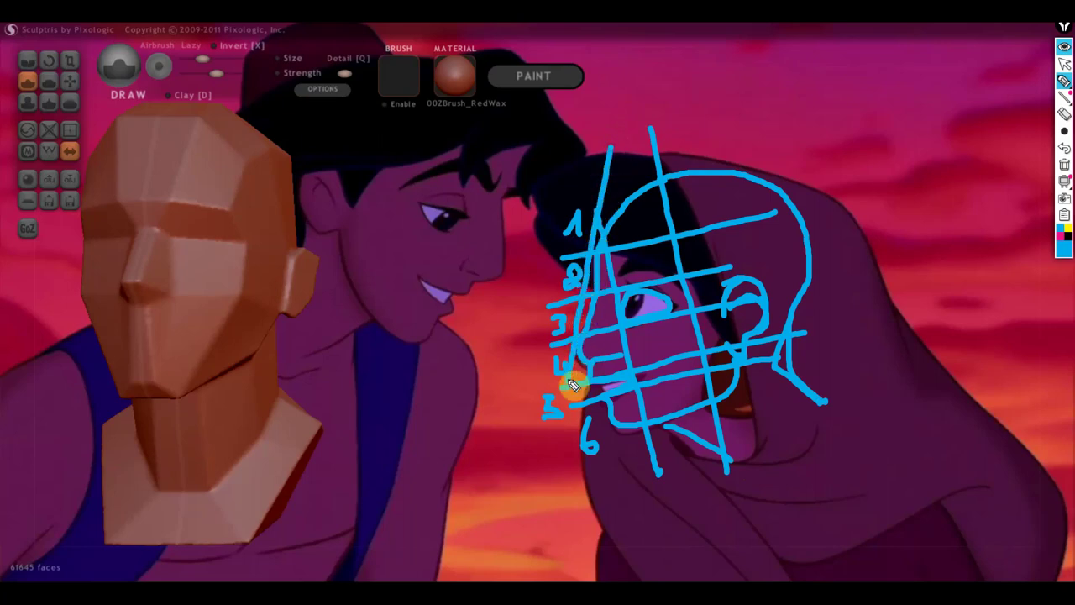
left_click_drag(542, 312, 557, 334)
left_click_drag(588, 407, 648, 486)
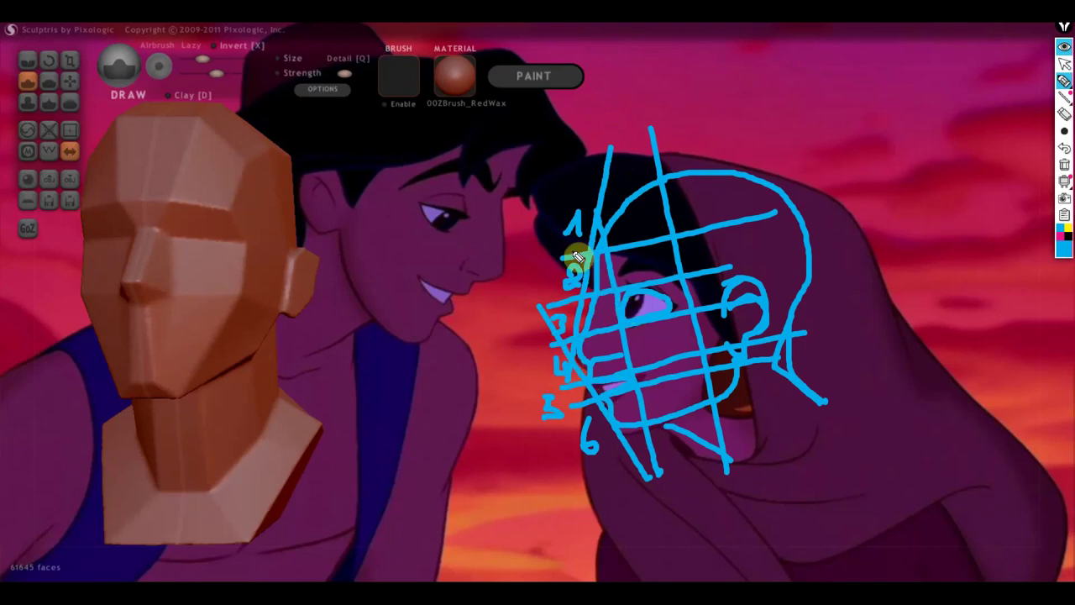
mouse_move(522, 220)
left_mouse_down()
mouse_move(813, 151)
mouse_move(832, 322)
left_mouse_up()
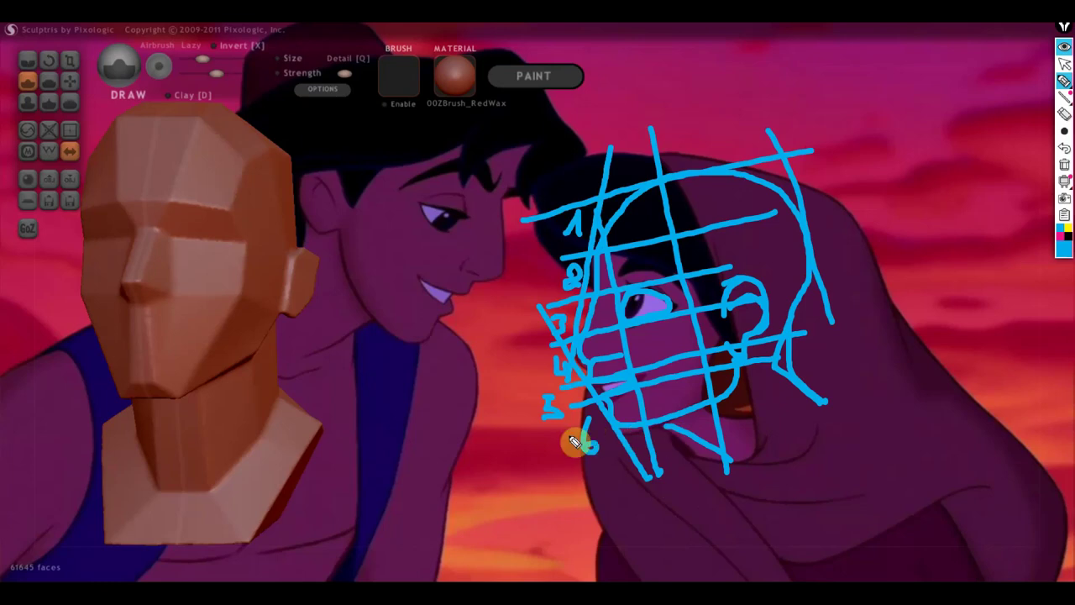
left_click_drag(658, 424, 853, 357)
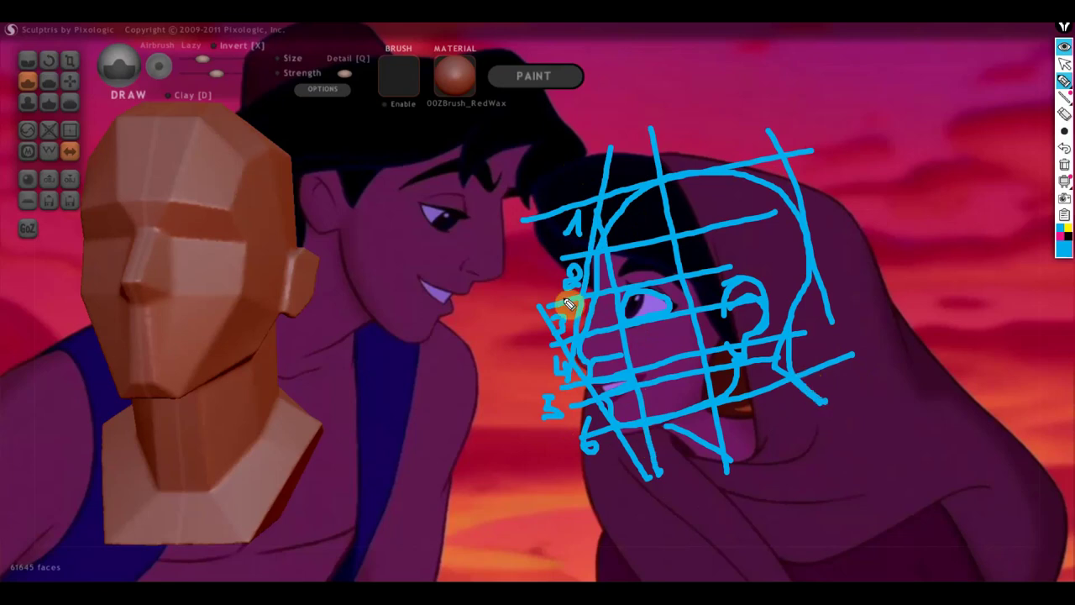
Exit annotation drawing and orbit the head bust to face front in the centre.
left_click(1062, 62)
right_click_drag(428, 351, 685, 303)
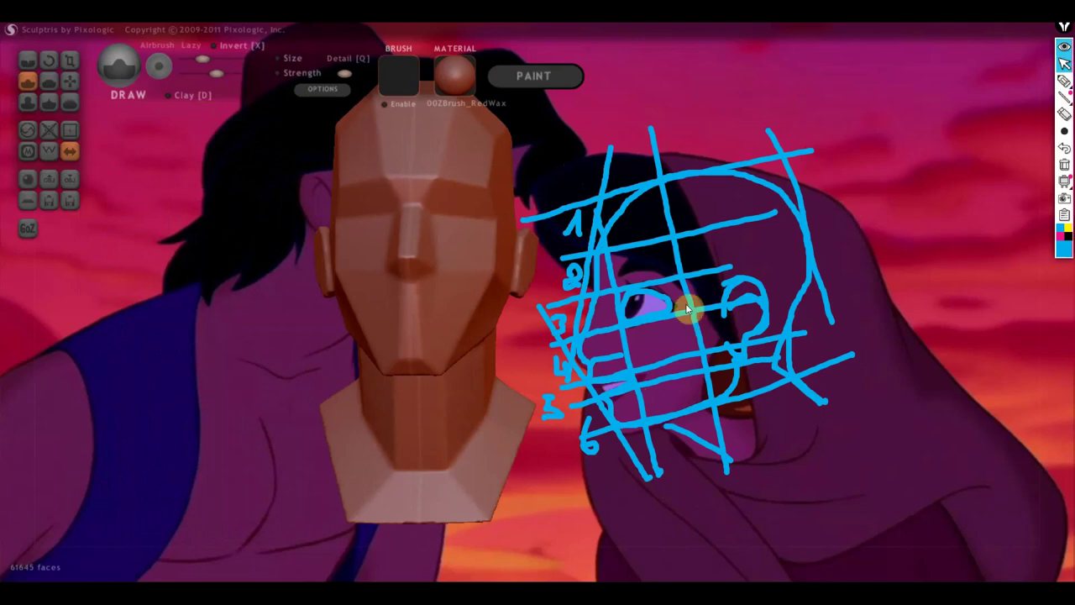
left_click_drag(731, 348, 750, 347, "shift")
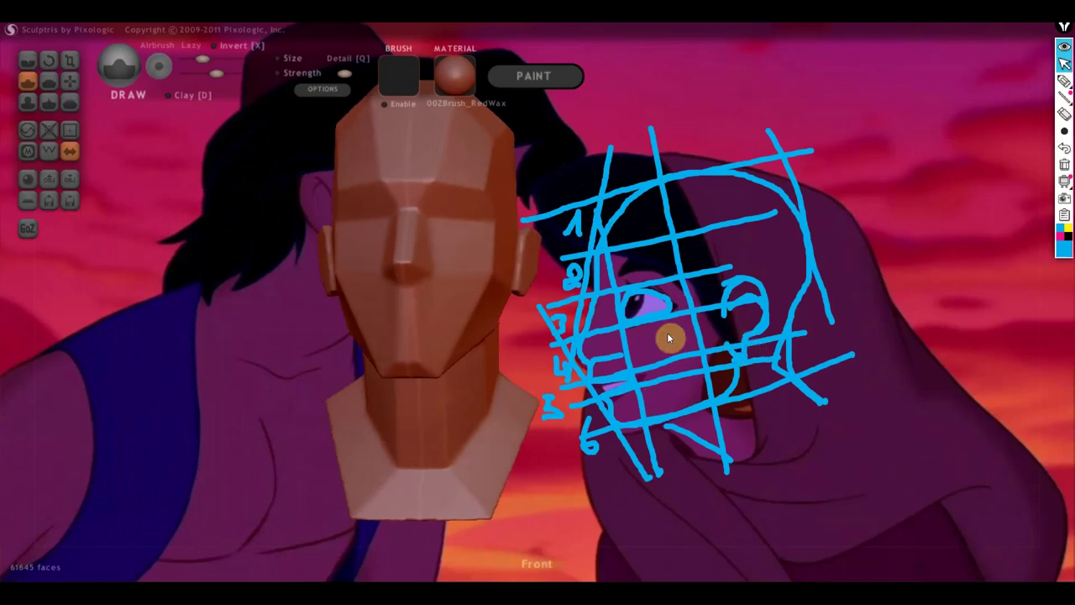
mouse_move(668, 338)
left_mouse_down("shift")
mouse_move(536, 343)
mouse_move(565, 348)
mouse_move(413, 365)
mouse_move(328, 339)
left_mouse_up("shift")
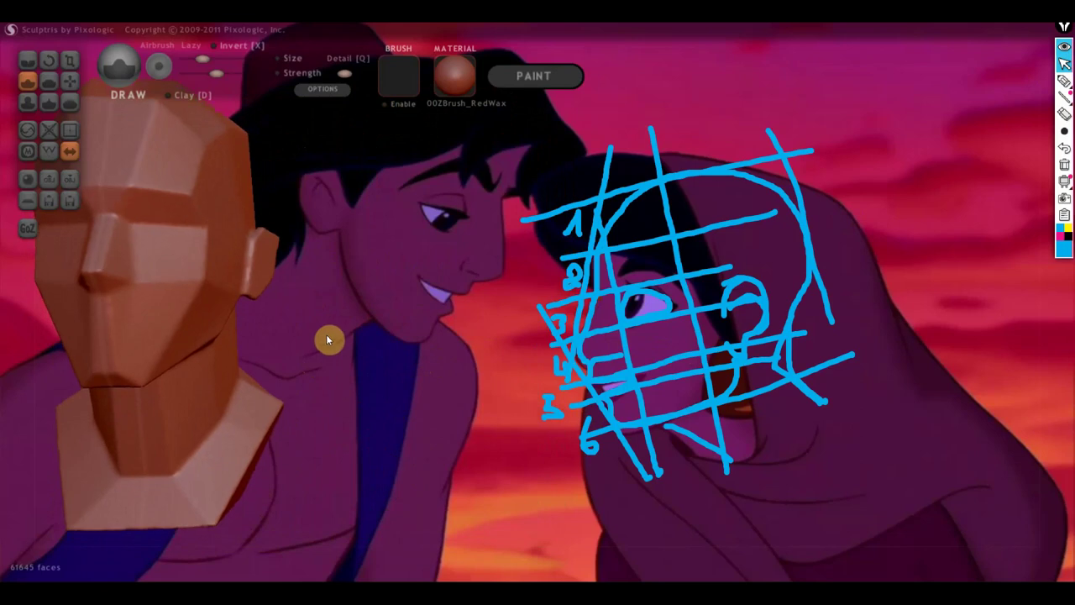
left_click_drag(327, 336, 1073, 331)
mouse_move(515, 343)
left_mouse_down()
mouse_move(886, 348)
mouse_move(680, 364)
mouse_move(551, 358)
left_mouse_up()
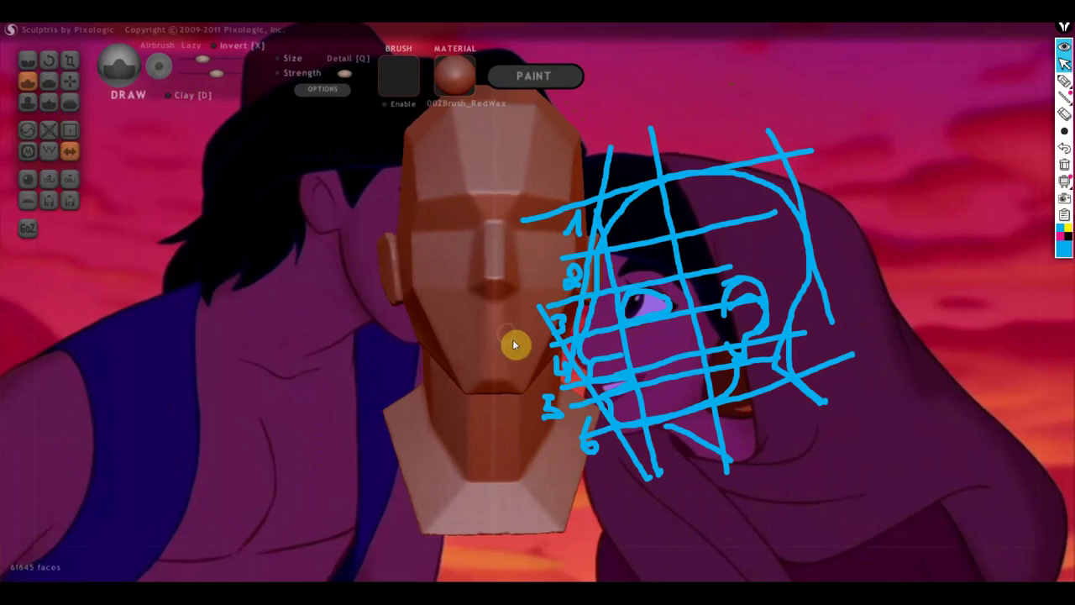
With the Flatten brush, flatten the cheek and temple in front of the ear.
left_click(48, 81)
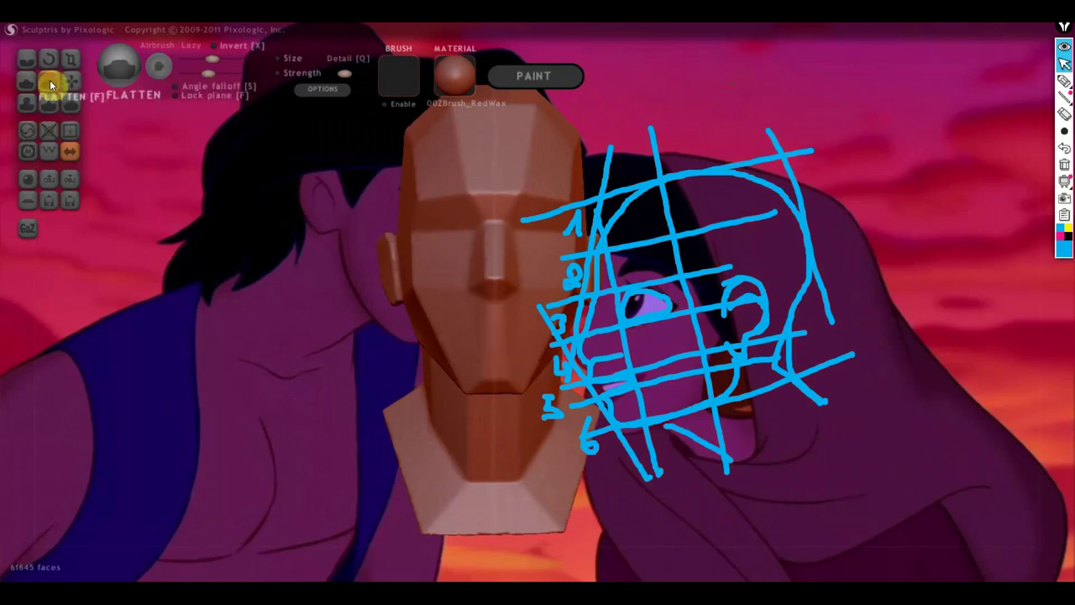
mouse_move(201, 210)
left_mouse_down()
mouse_move(295, 281)
mouse_move(358, 285)
mouse_move(250, 308)
left_mouse_up()
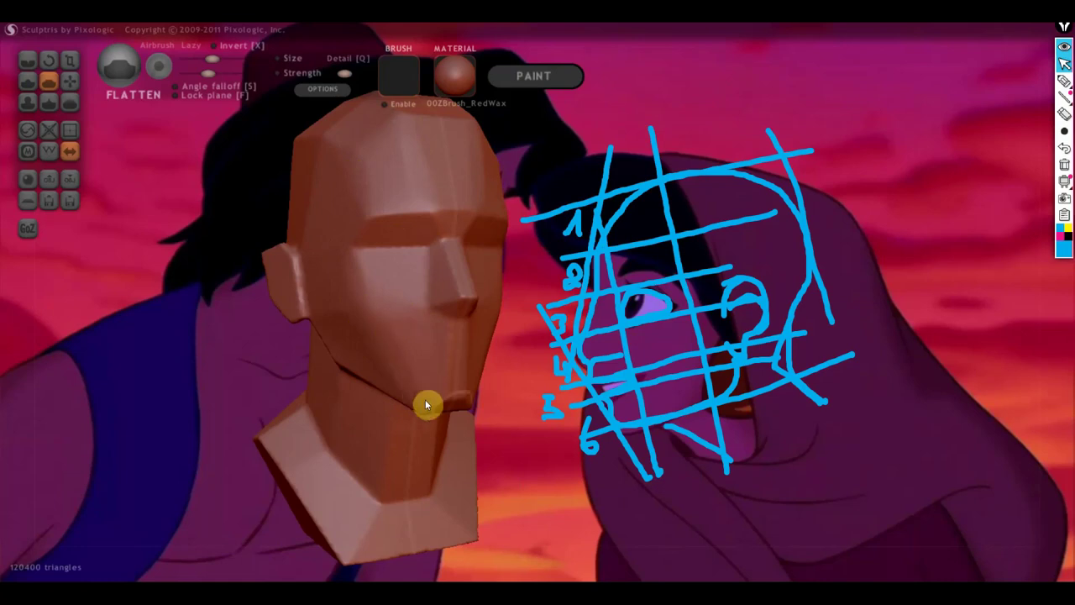
left_click_drag(504, 412, 599, 405)
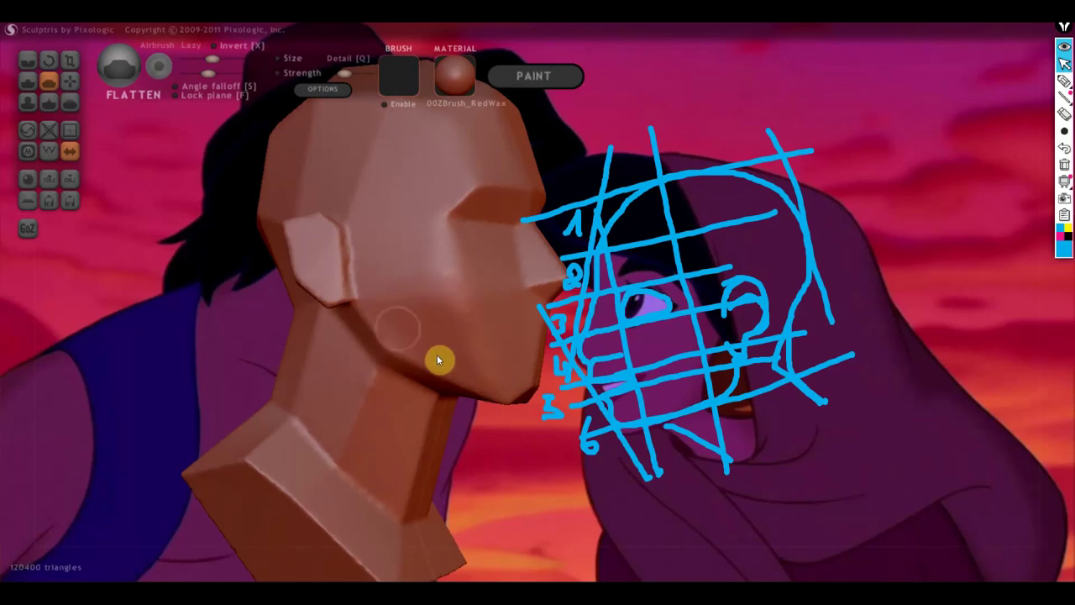
mouse_move(496, 388)
left_mouse_down()
mouse_move(485, 333)
mouse_move(298, 347)
left_mouse_up()
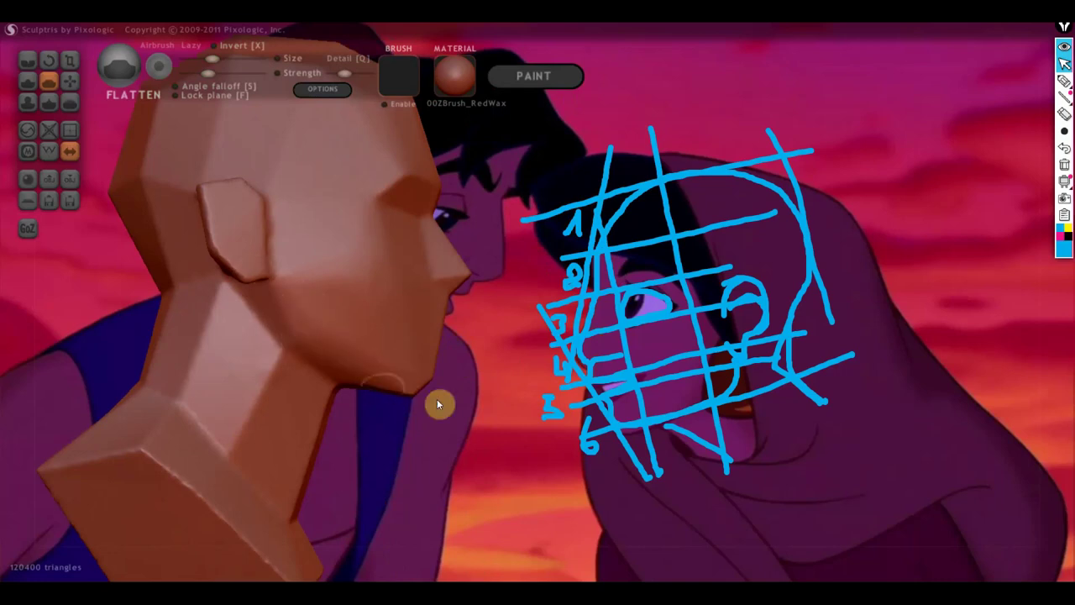
left_click_drag(460, 401, 398, 405)
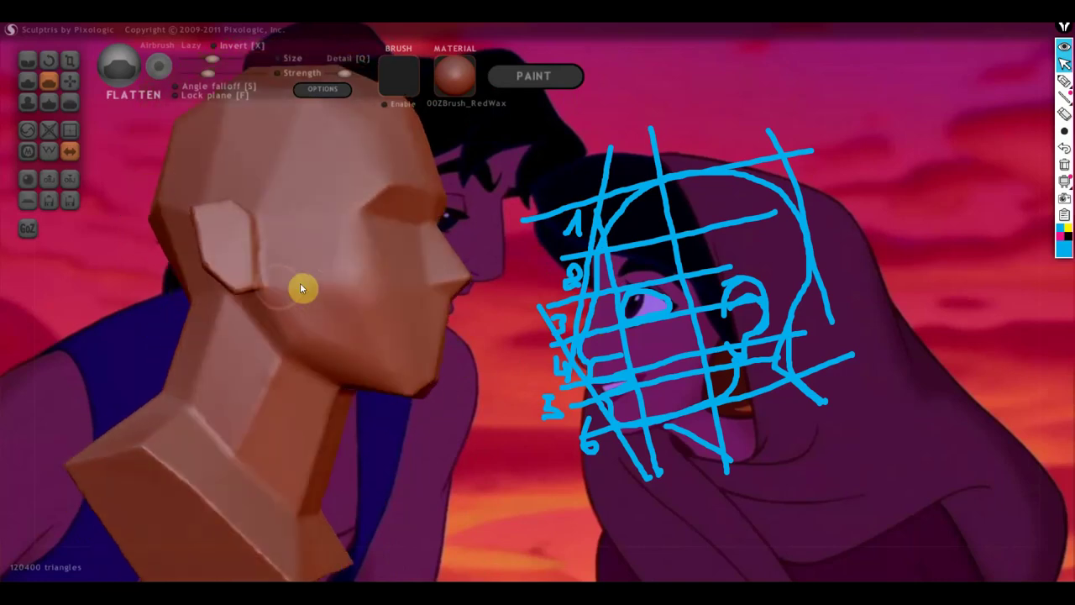
mouse_move(257, 257)
left_mouse_down()
mouse_move(239, 216)
mouse_move(202, 211)
left_mouse_up()
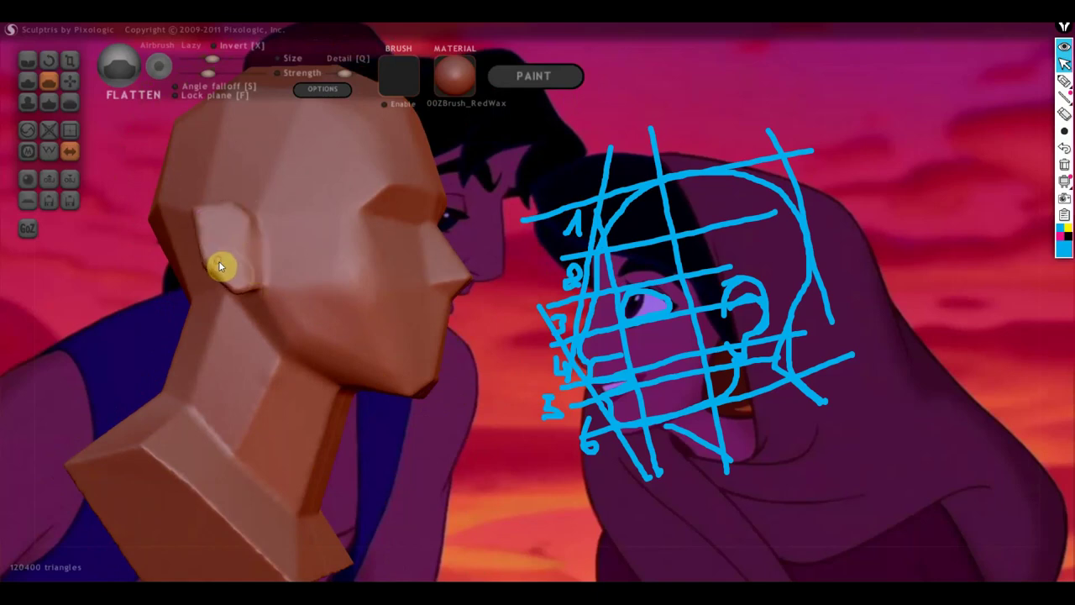
Orbit and zoom around the bust to inspect the flattened planes.
mouse_move(409, 350)
left_mouse_down()
mouse_move(293, 358)
mouse_move(346, 363)
left_mouse_up()
scroll(346, 363, "up", 3)
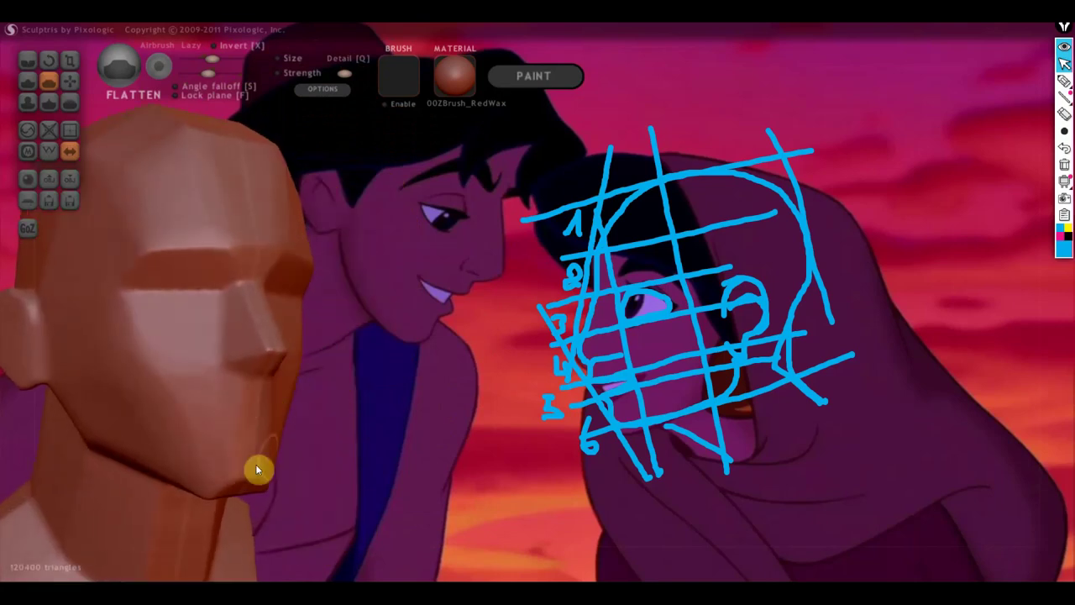
right_click_drag(250, 478, 312, 364)
scroll(263, 360, "down", 3)
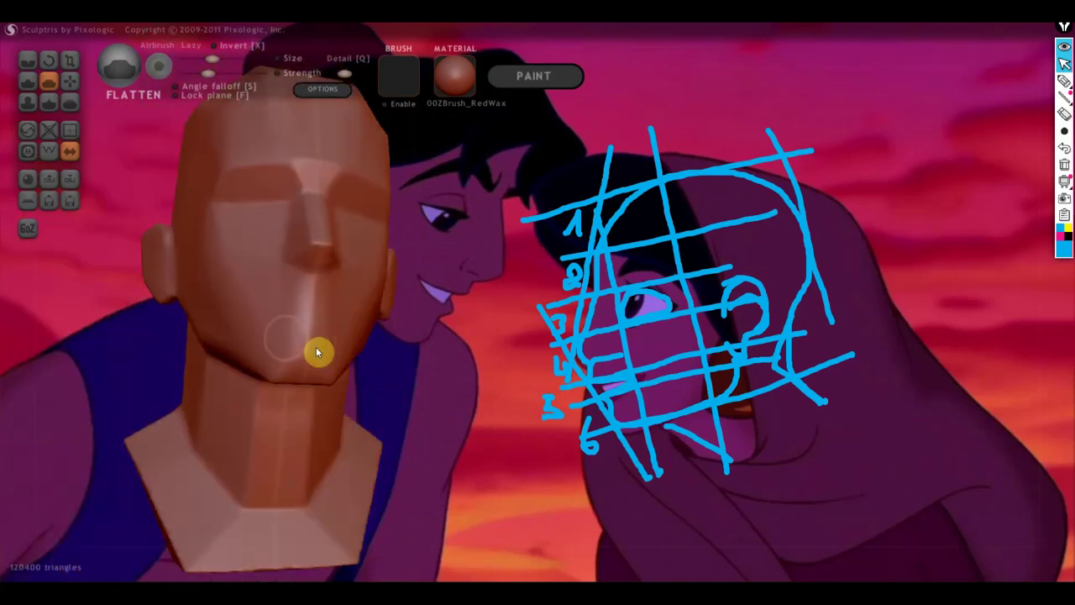
mouse_move(314, 353)
right_mouse_down()
mouse_move(345, 336)
mouse_move(385, 345)
right_mouse_up()
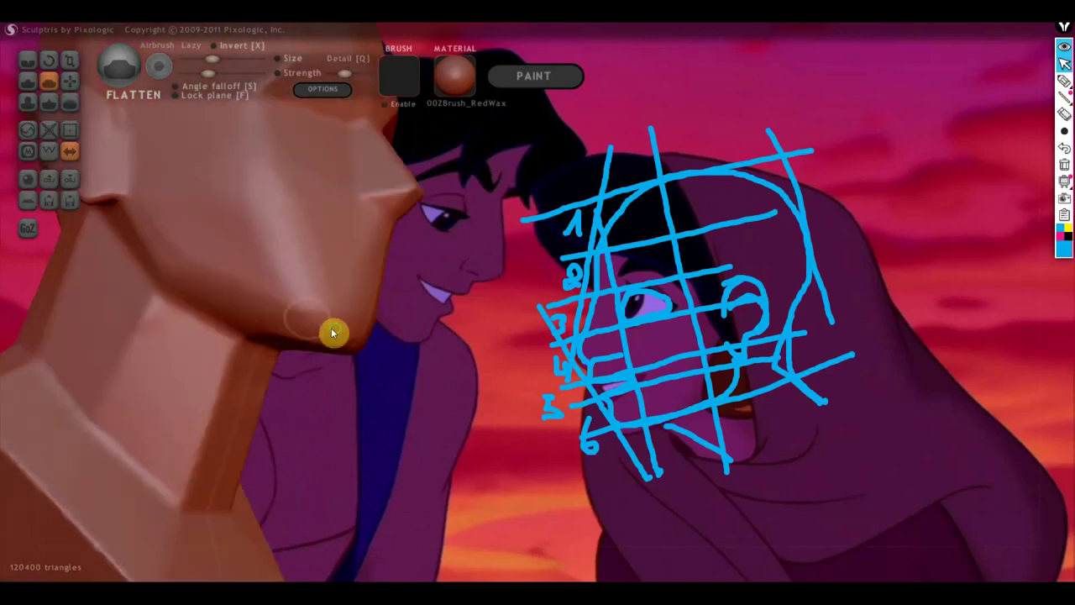
right_click_drag(332, 329, 309, 286)
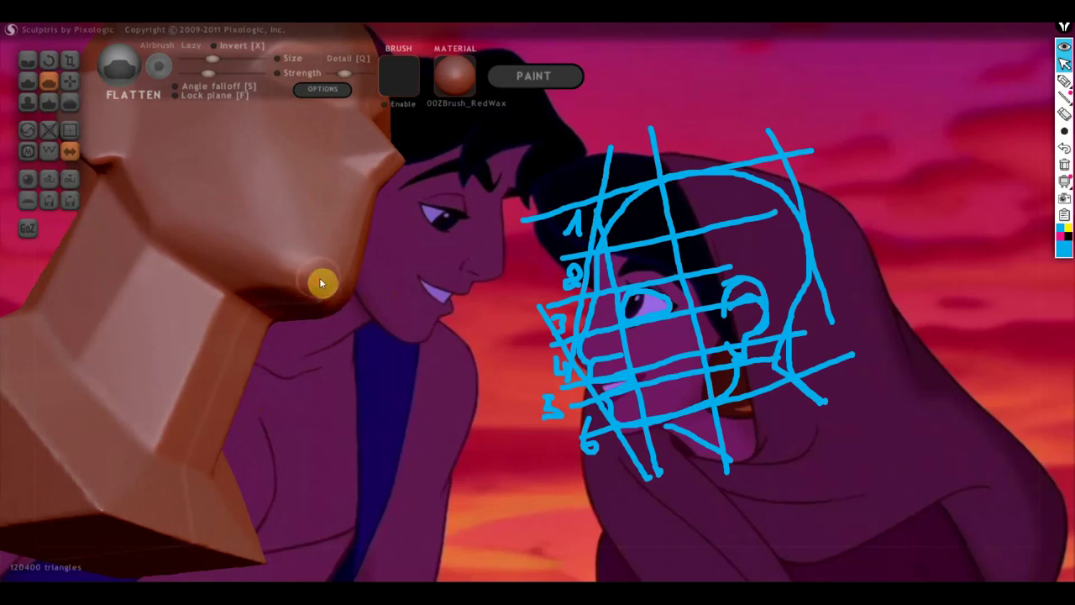
right_click_drag(305, 308, 311, 336)
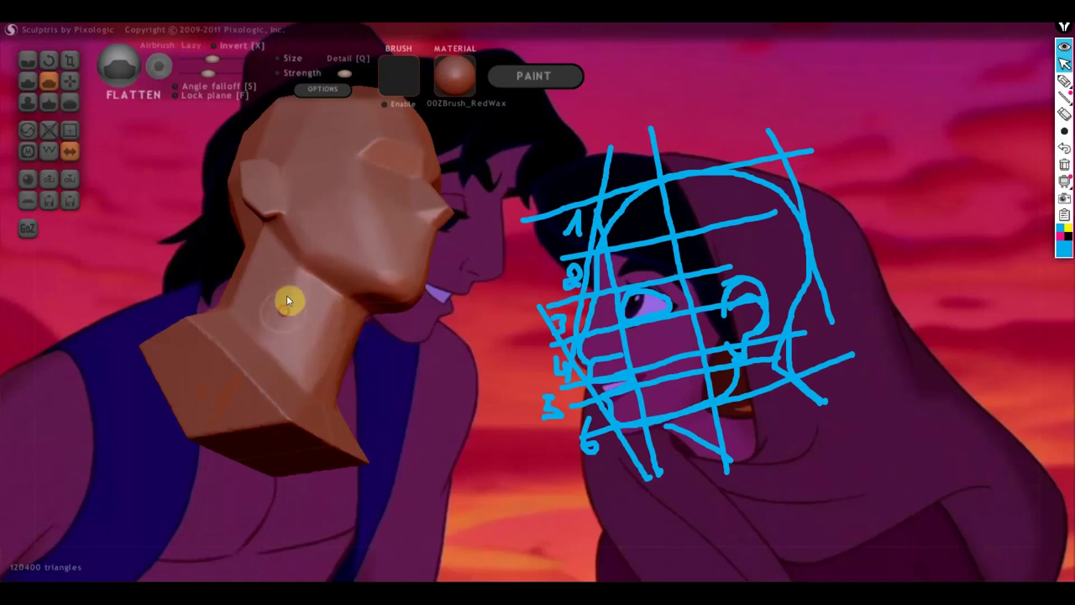
mouse_move(288, 300)
right_mouse_down()
mouse_move(300, 405)
mouse_move(365, 457)
mouse_move(423, 462)
mouse_move(405, 283)
right_mouse_up()
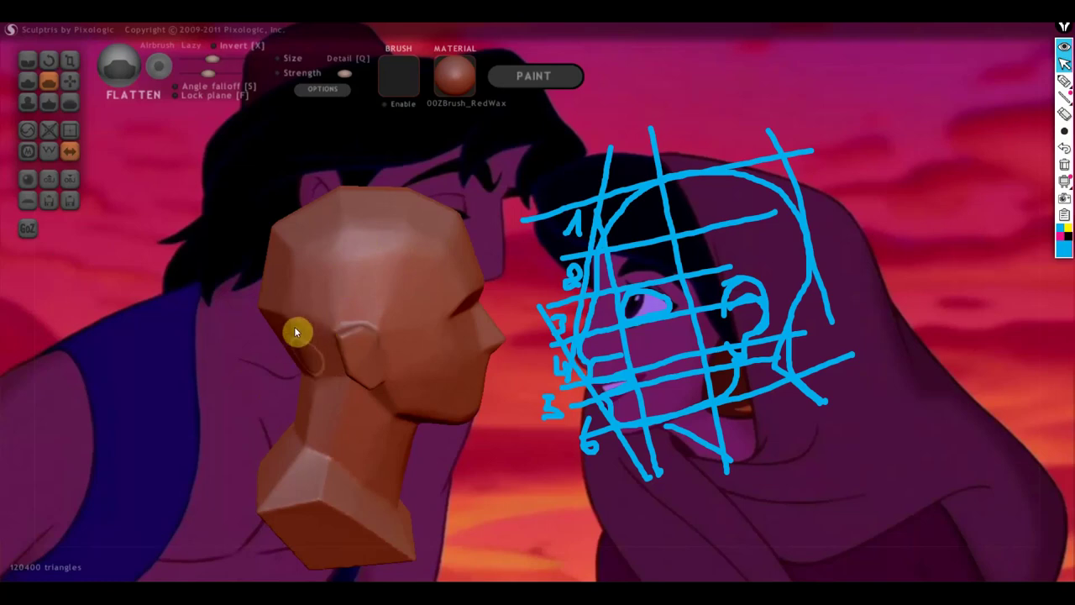
mouse_move(330, 284)
right_mouse_down()
mouse_move(349, 359)
mouse_move(405, 296)
right_mouse_up()
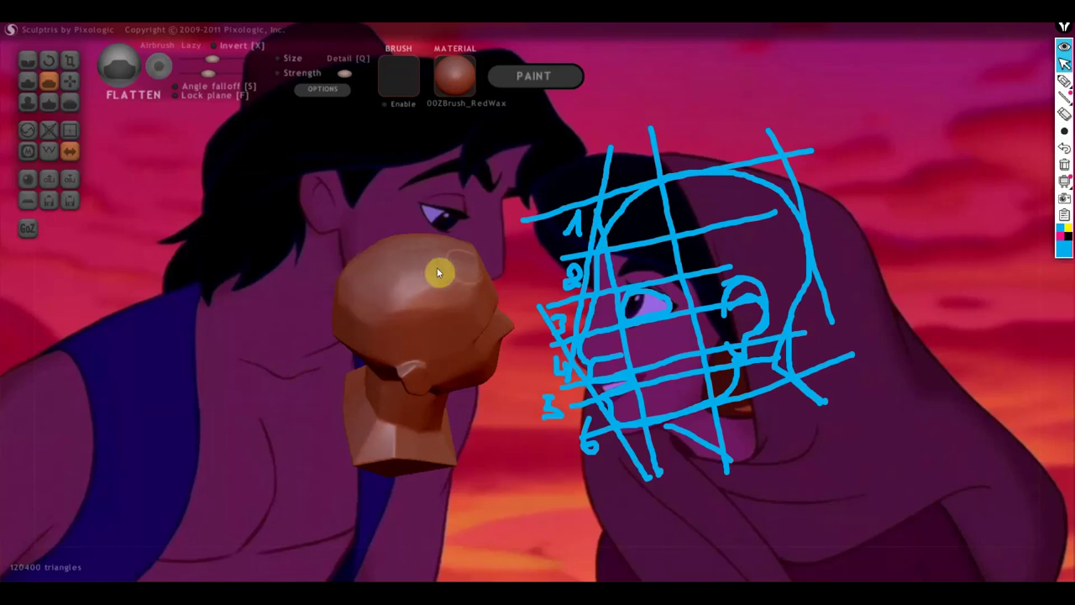
mouse_move(426, 301)
right_mouse_down()
mouse_move(266, 292)
mouse_move(390, 275)
mouse_move(279, 346)
mouse_move(299, 310)
right_mouse_up()
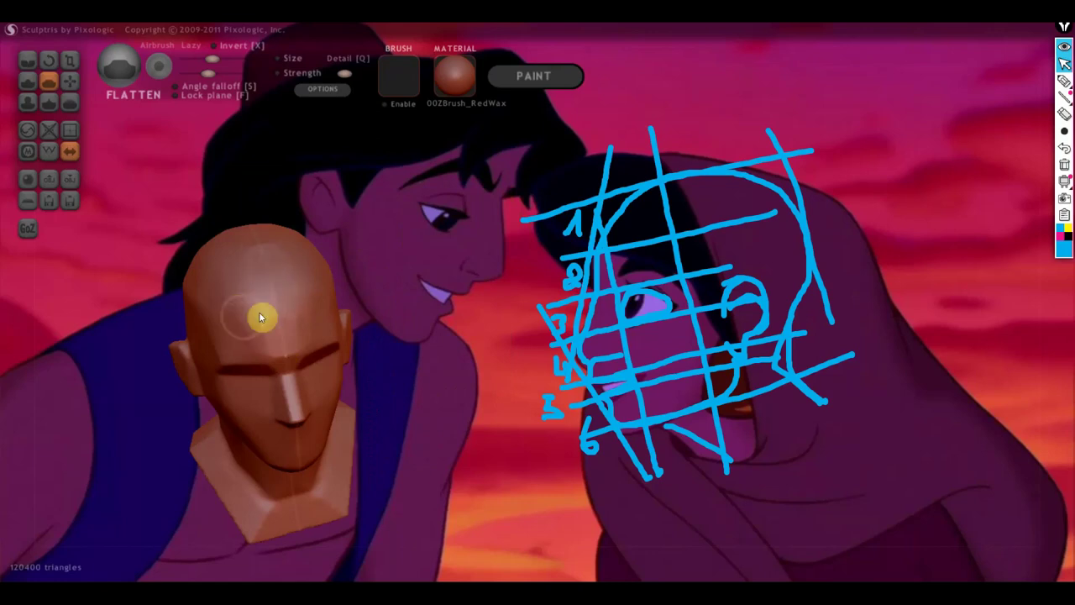
mouse_move(229, 310)
right_mouse_down()
mouse_move(247, 314)
mouse_move(240, 281)
mouse_move(358, 264)
right_mouse_up()
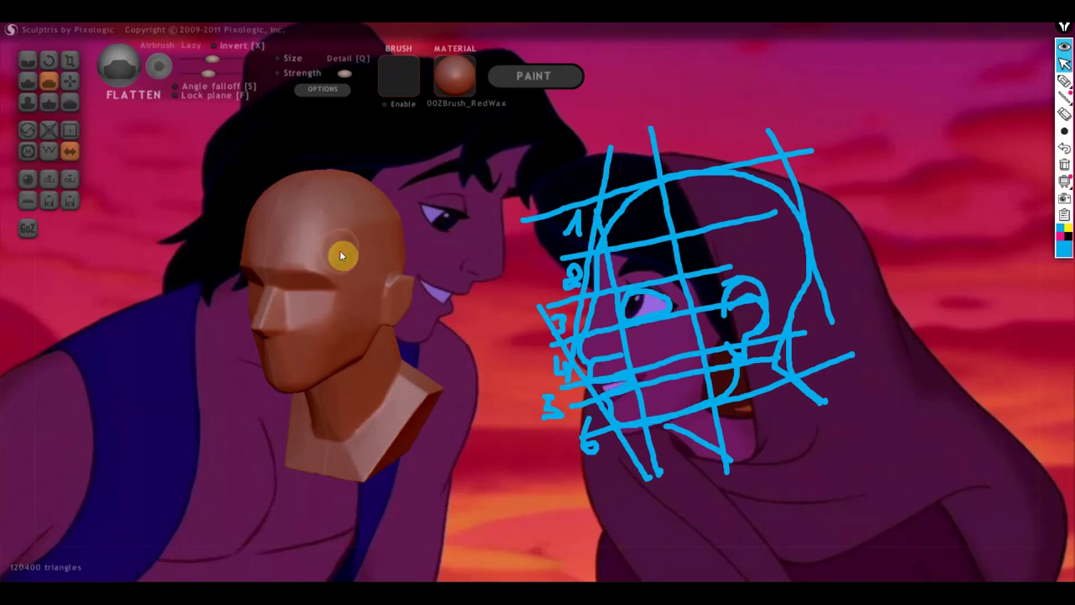
mouse_move(343, 277)
right_mouse_down()
mouse_move(209, 272)
mouse_move(250, 256)
right_mouse_up()
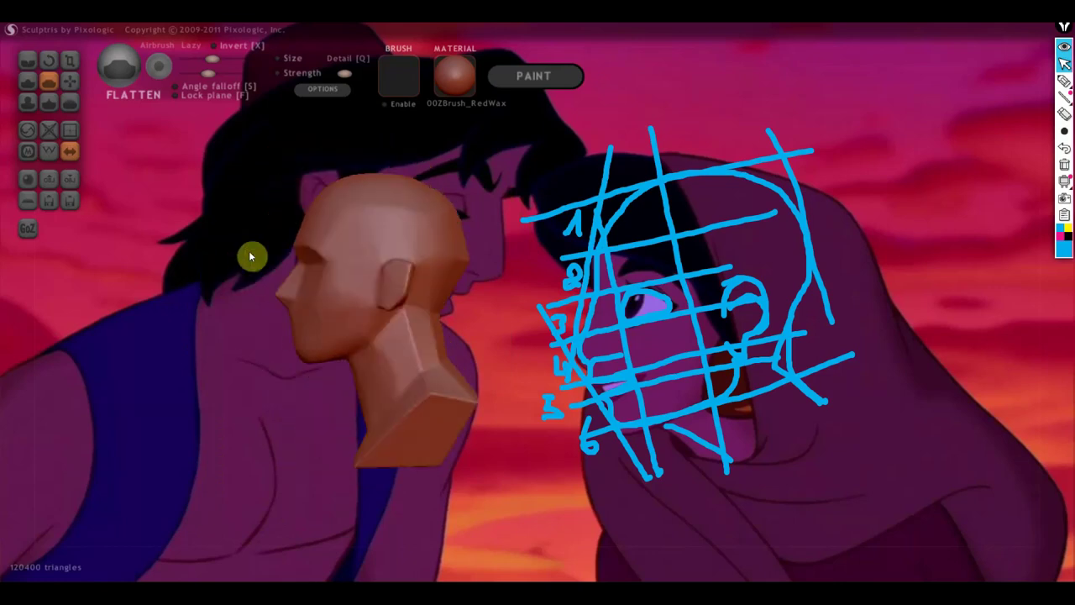
scroll(378, 306, "up", 1)
scroll(399, 331, "up", 1)
scroll(397, 336, "up", 1)
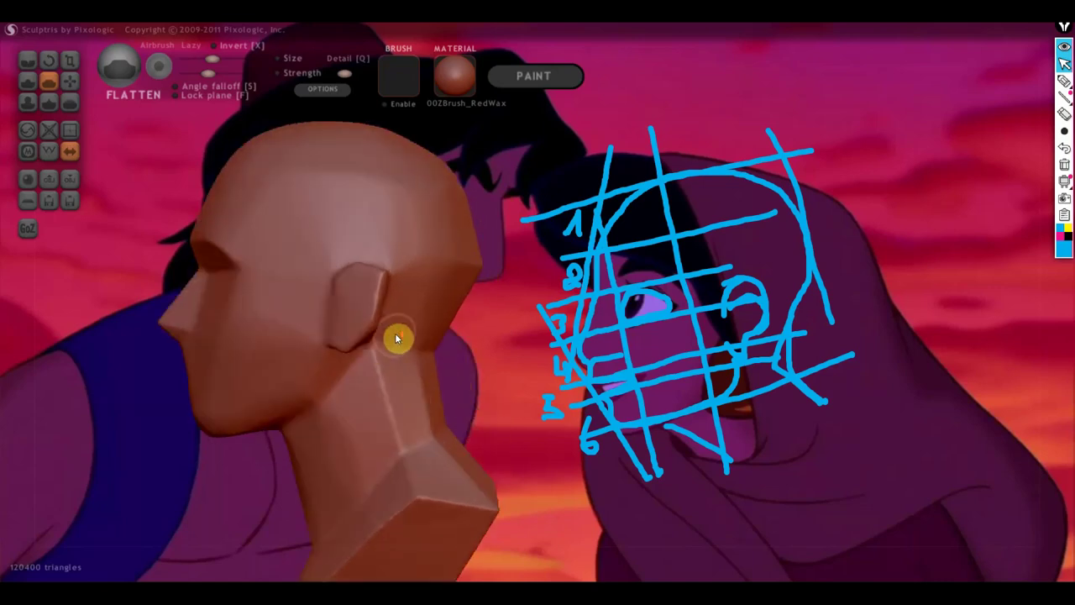
scroll(428, 339, "up", 1)
right_click_drag(451, 338, 503, 337)
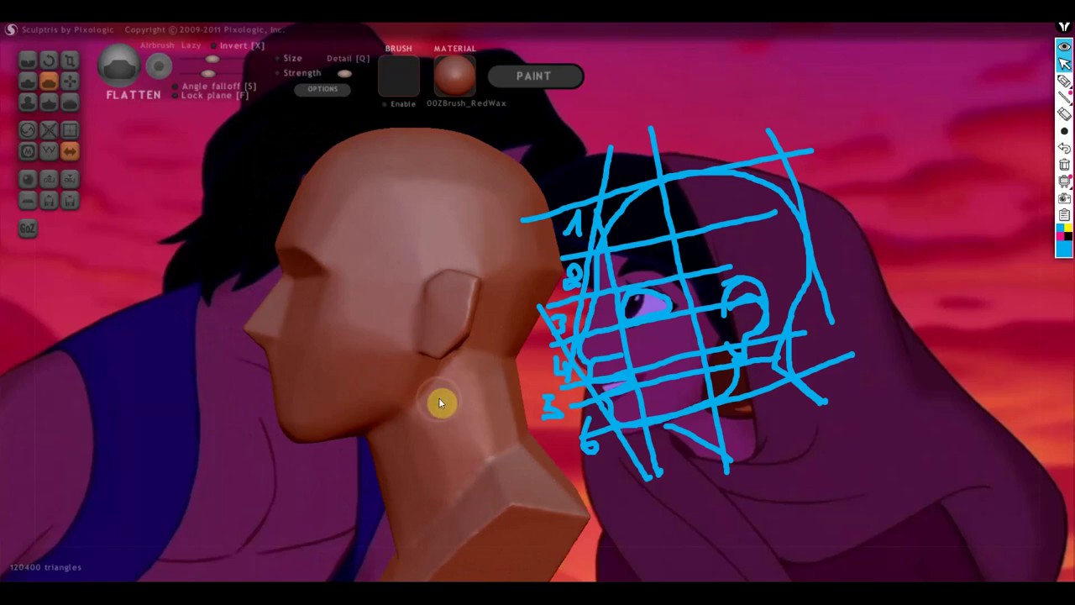
With the Grab brush, pull the back and top of the head into shape.
left_click(73, 81)
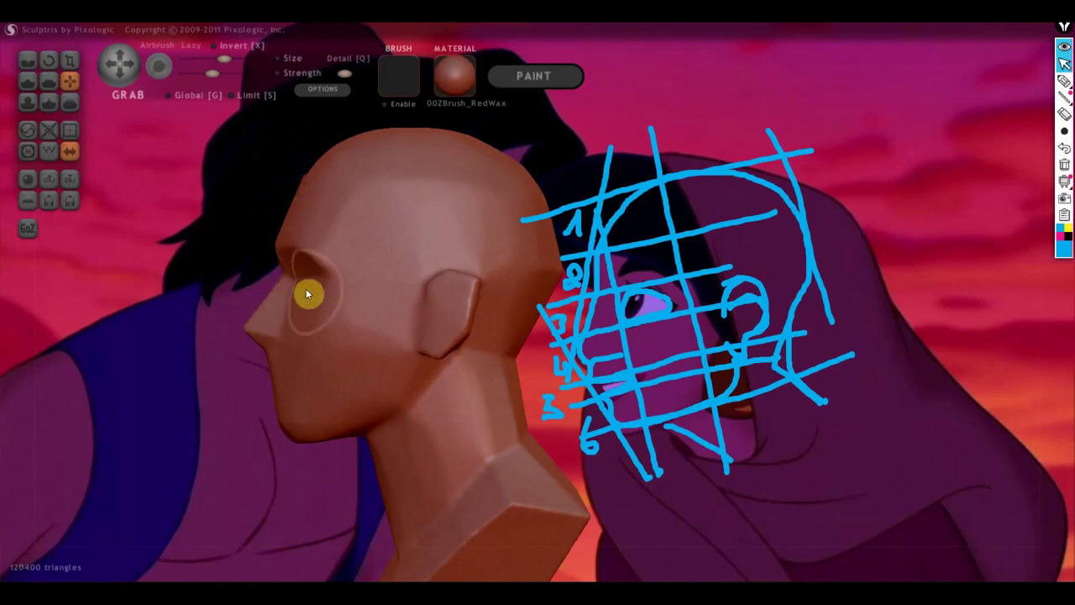
mouse_move(305, 280)
right_mouse_down()
mouse_move(295, 280)
mouse_move(331, 321)
mouse_move(285, 313)
right_mouse_up()
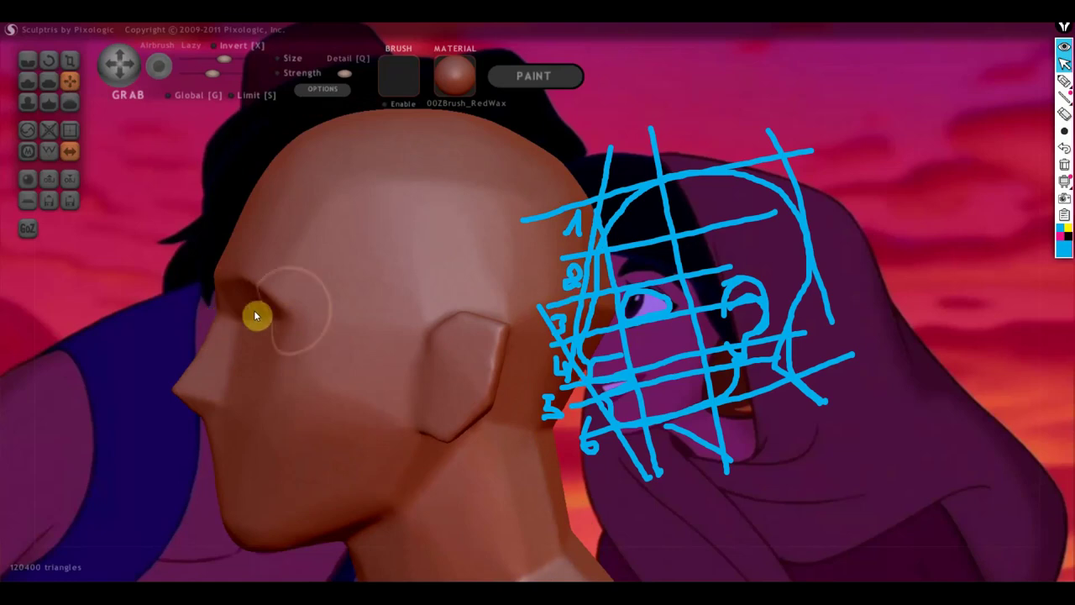
mouse_move(252, 306)
right_mouse_down()
mouse_move(214, 295)
mouse_move(219, 280)
right_mouse_up()
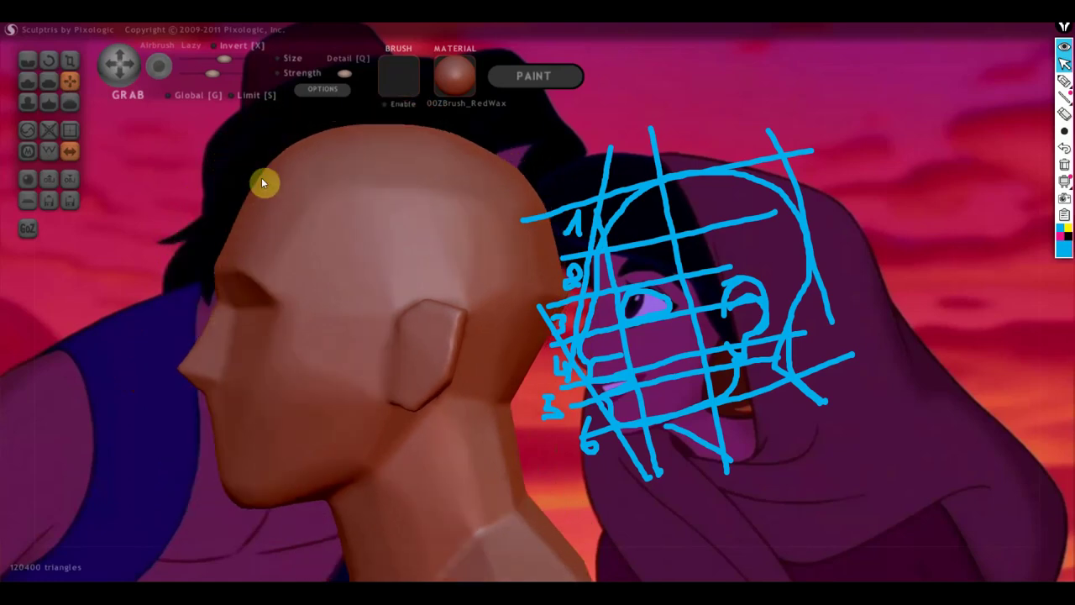
mouse_move(262, 177)
right_mouse_down()
mouse_move(376, 246)
mouse_move(352, 274)
right_mouse_up()
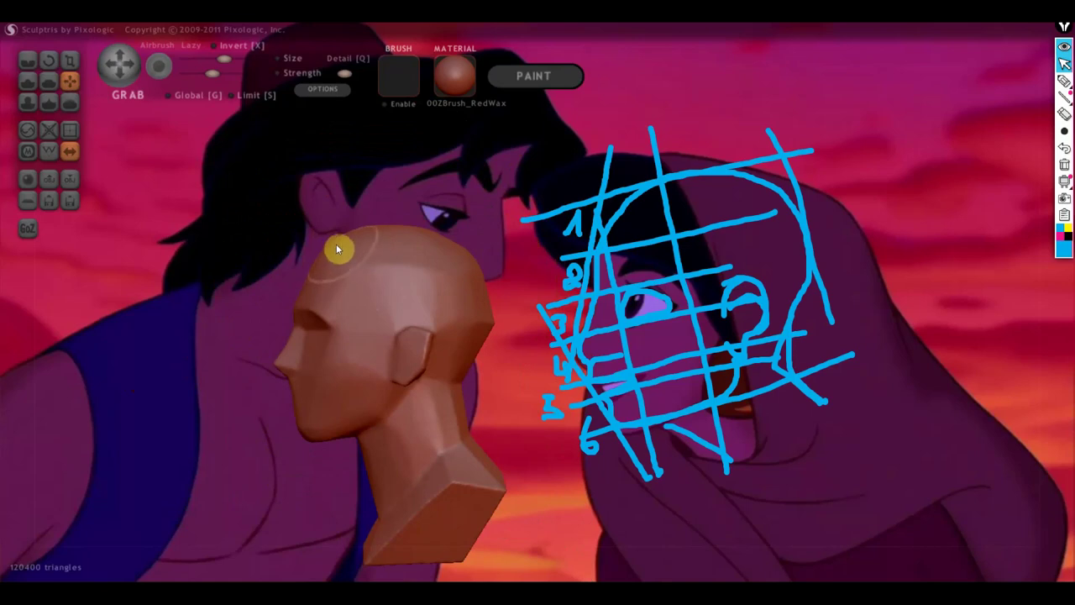
mouse_move(345, 252)
right_mouse_down()
mouse_move(405, 235)
mouse_move(464, 262)
right_mouse_up()
left_click_drag(464, 263, 480, 321)
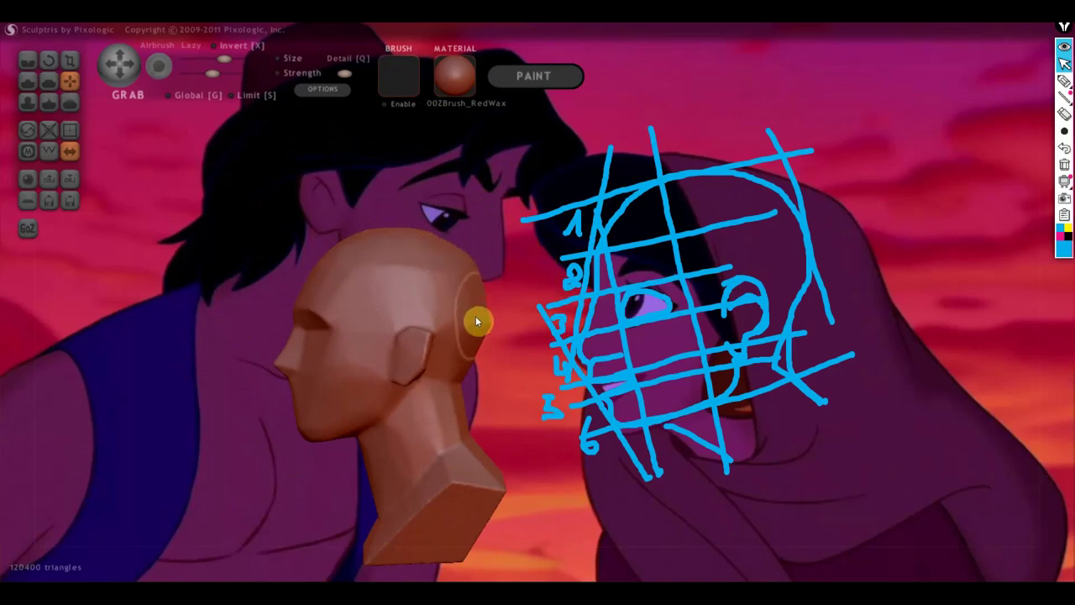
mouse_move(480, 320)
left_mouse_down()
mouse_move(351, 242)
mouse_move(407, 299)
left_mouse_up()
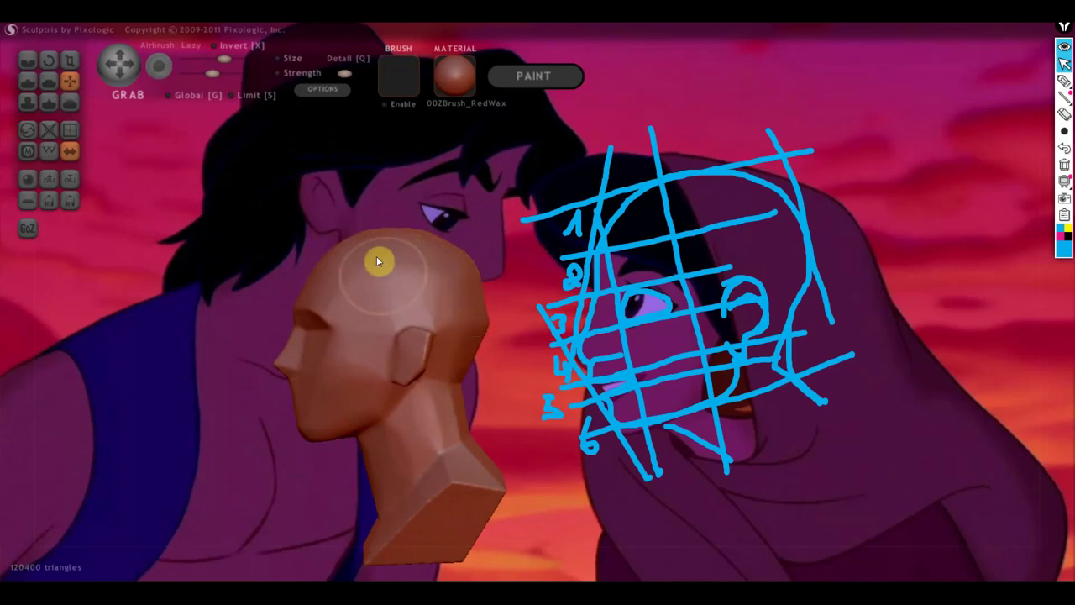
right_click_drag(407, 299, 431, 342)
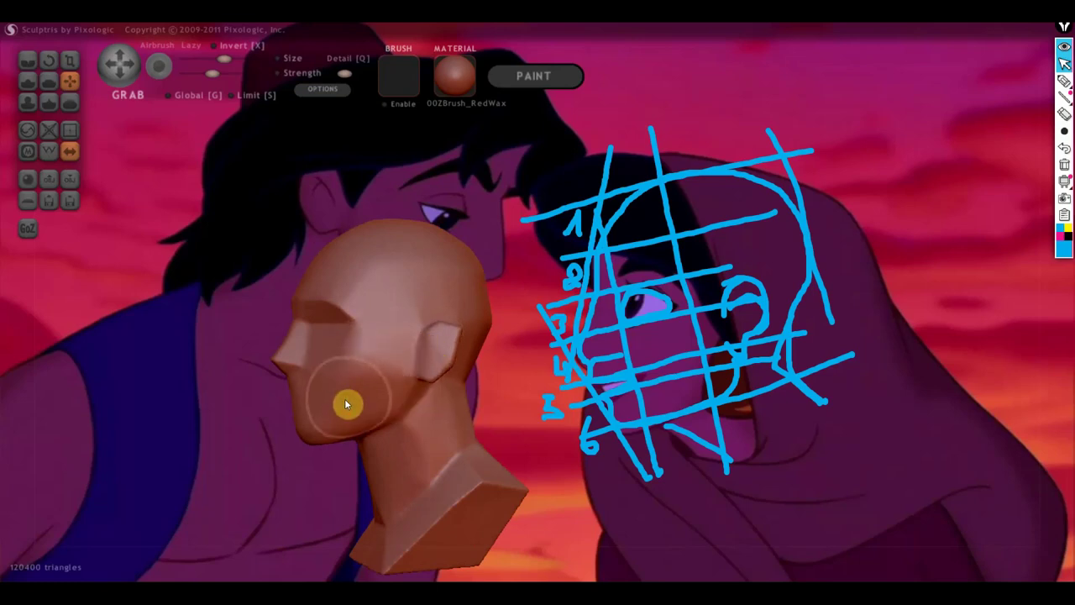
Reshape and smooth the chin and jawline, then reselect the Flatten brush.
left_click_drag(321, 422, 393, 411)
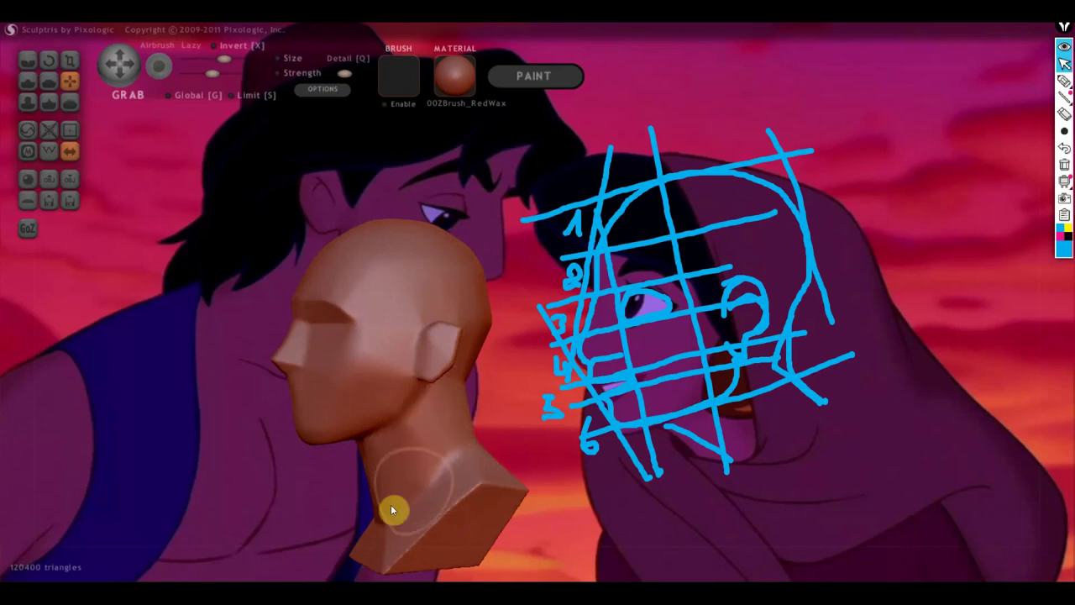
mouse_move(385, 477)
left_mouse_down()
mouse_move(305, 478)
mouse_move(384, 431)
left_mouse_up()
scroll(347, 456, "up", 3)
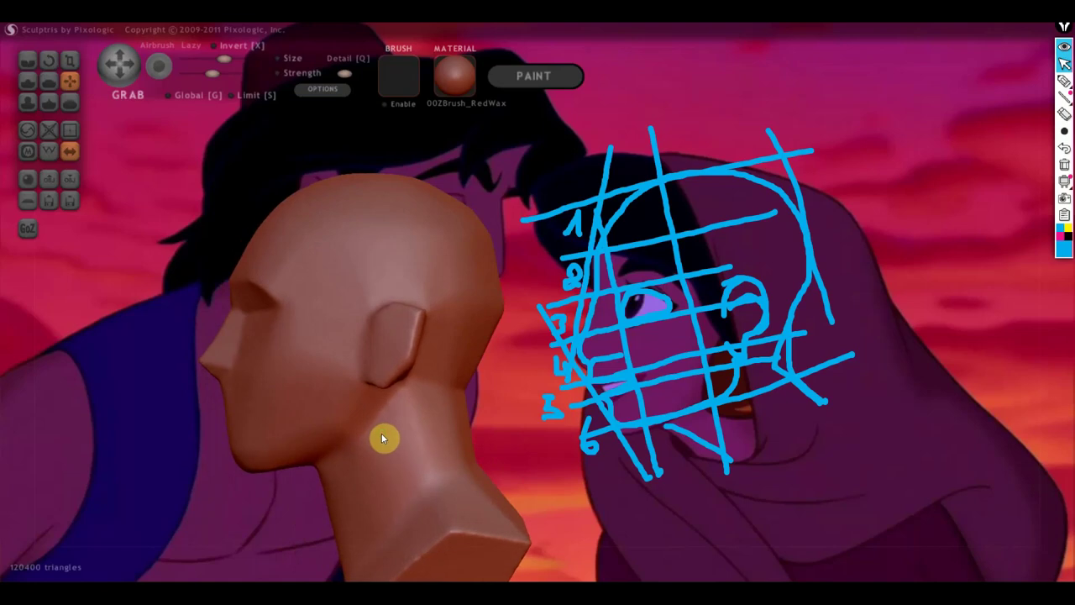
left_click(47, 81)
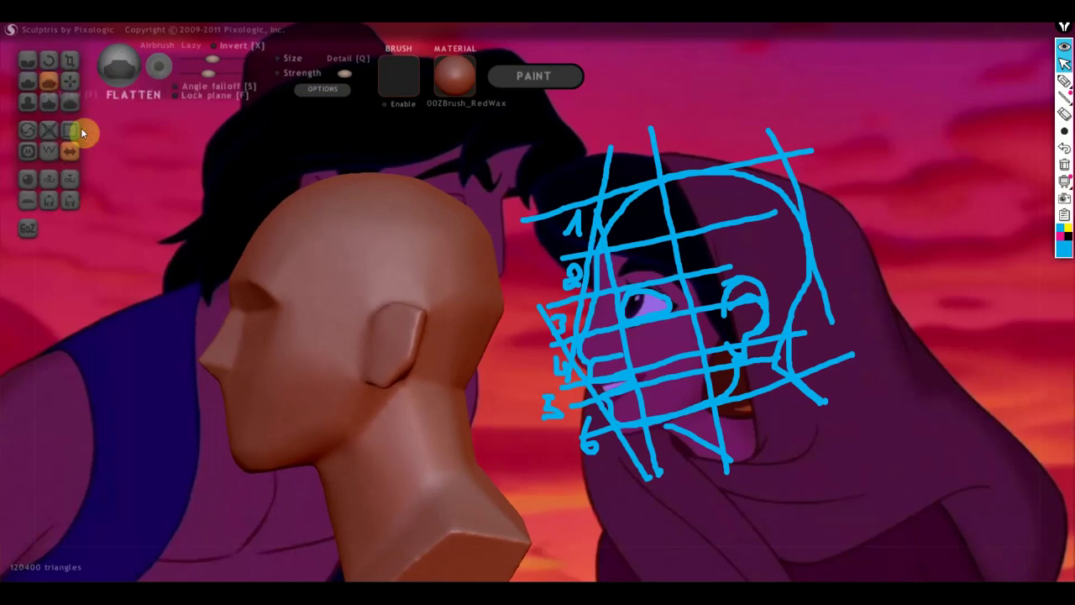
right_click_drag(213, 317, 308, 338)
With a smaller Grab brush, pull the nose bridge up and deepen the eye socket.
left_click(69, 80)
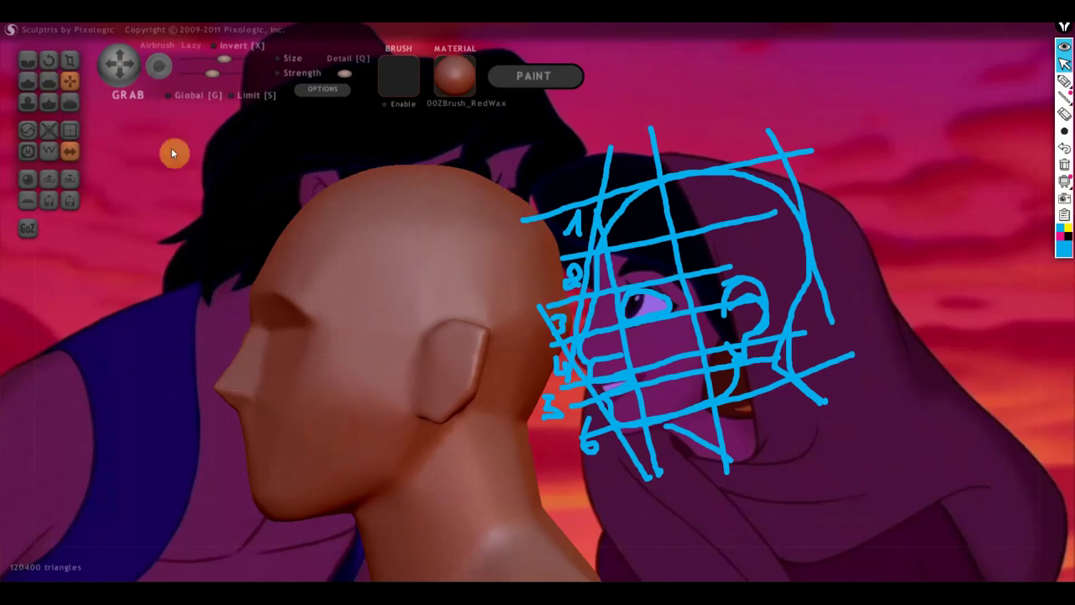
left_click_drag(224, 58, 210, 59)
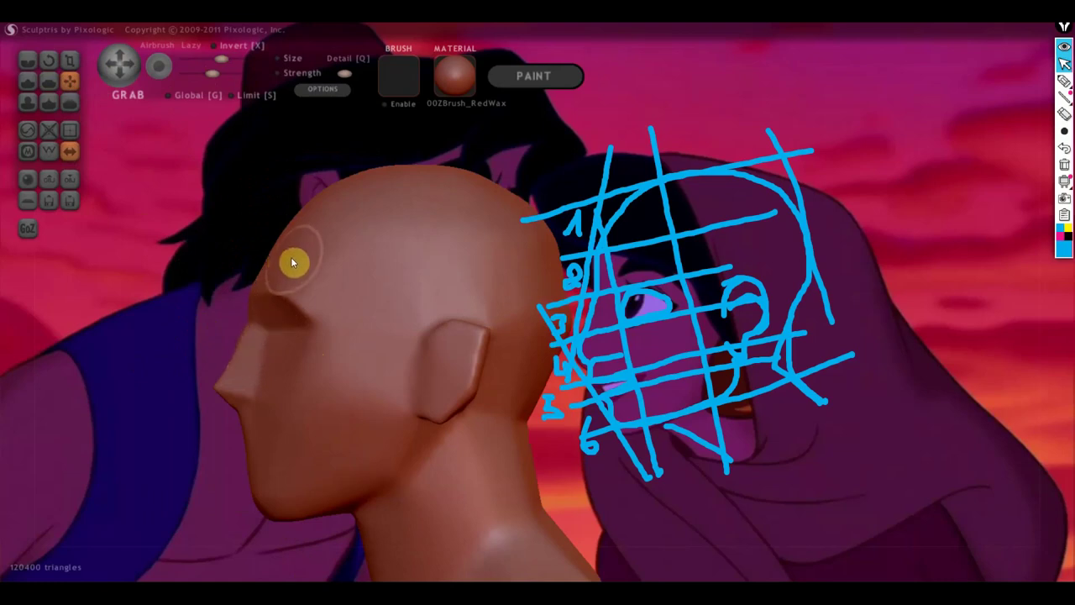
right_click_drag(290, 257, 319, 265)
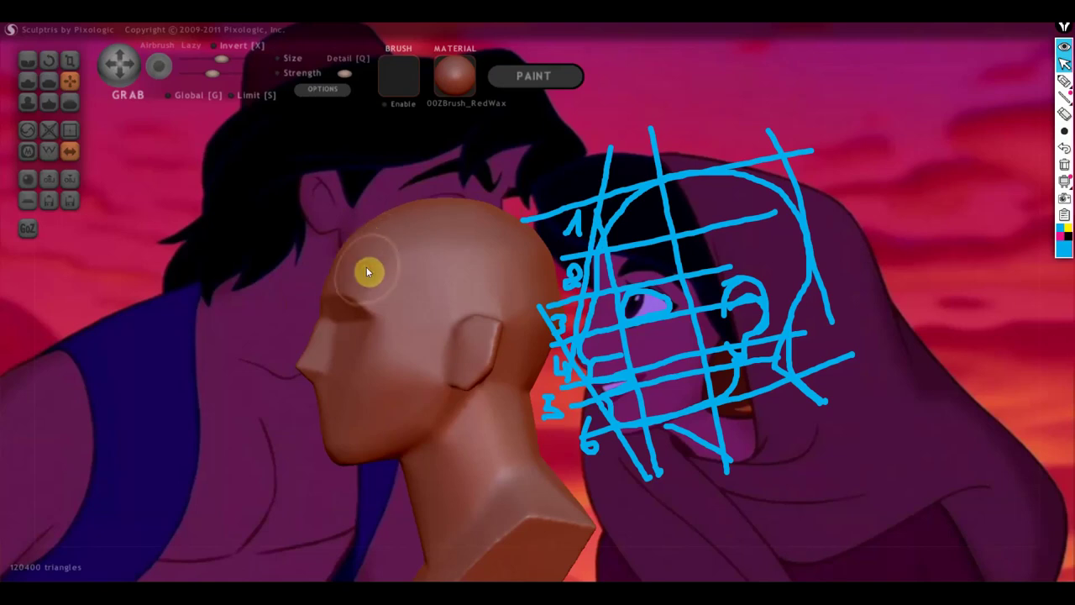
mouse_move(356, 278)
right_mouse_down()
mouse_move(400, 289)
mouse_move(344, 312)
right_mouse_up()
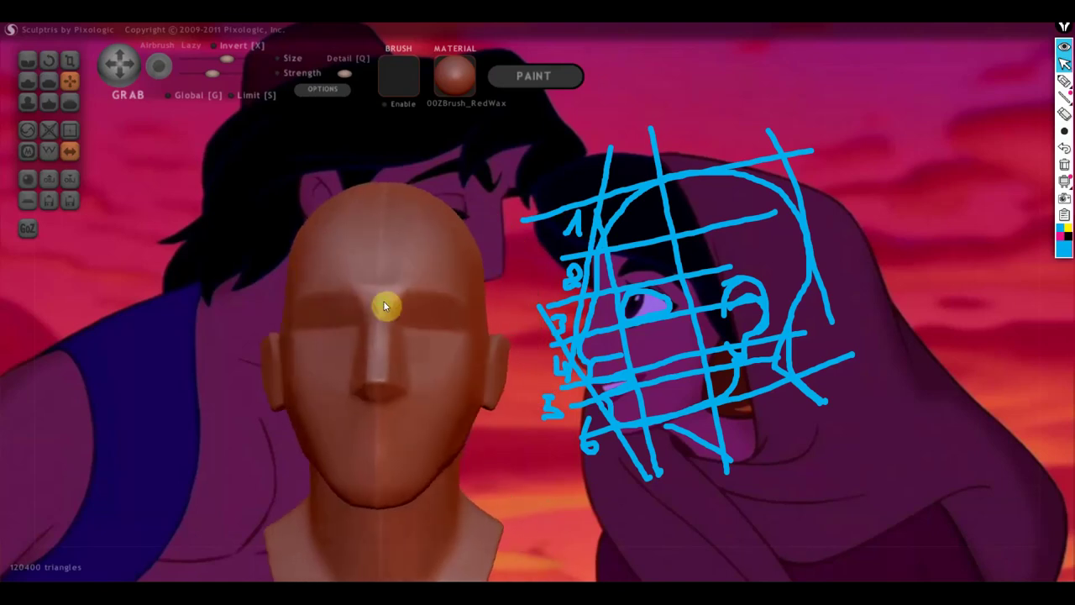
left_click_drag(372, 335, 376, 301)
mouse_move(425, 236)
right_mouse_down()
mouse_move(280, 283)
mouse_move(302, 291)
right_mouse_up()
left_click_drag(301, 302, 326, 339)
mouse_move(326, 338)
right_mouse_down()
mouse_move(343, 297)
mouse_move(272, 322)
mouse_move(334, 312)
right_mouse_up()
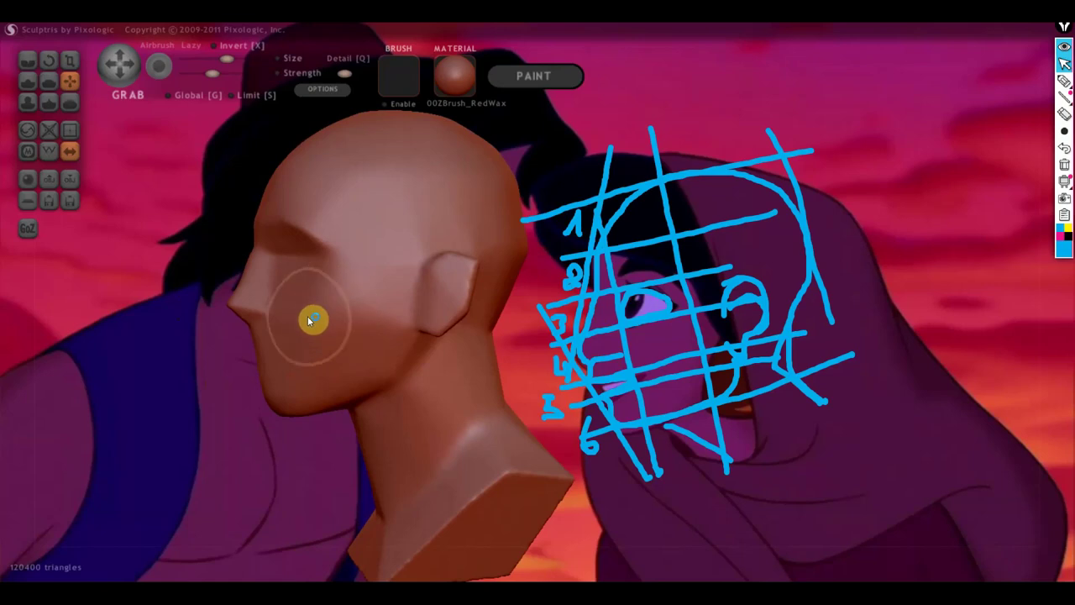
From a three-quarter view, pull the nose tip downward and lower it slightly.
mouse_move(229, 318)
right_mouse_down()
mouse_move(145, 241)
mouse_move(244, 252)
mouse_move(251, 294)
right_mouse_up()
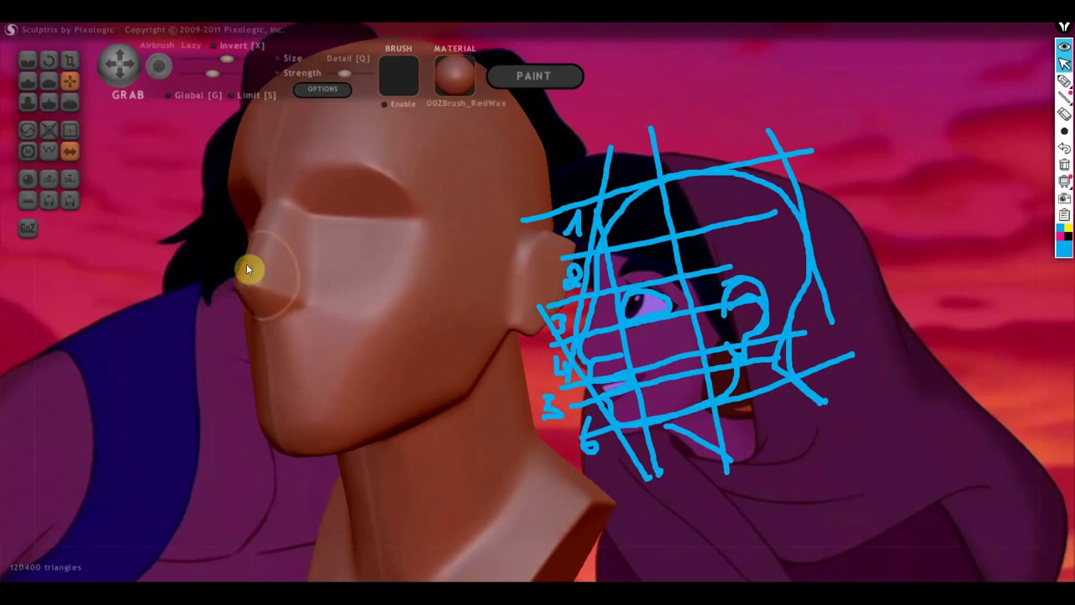
mouse_move(247, 307)
right_mouse_down()
mouse_move(126, 312)
mouse_move(230, 341)
mouse_move(216, 355)
right_mouse_up()
scroll(260, 308, "up", 2)
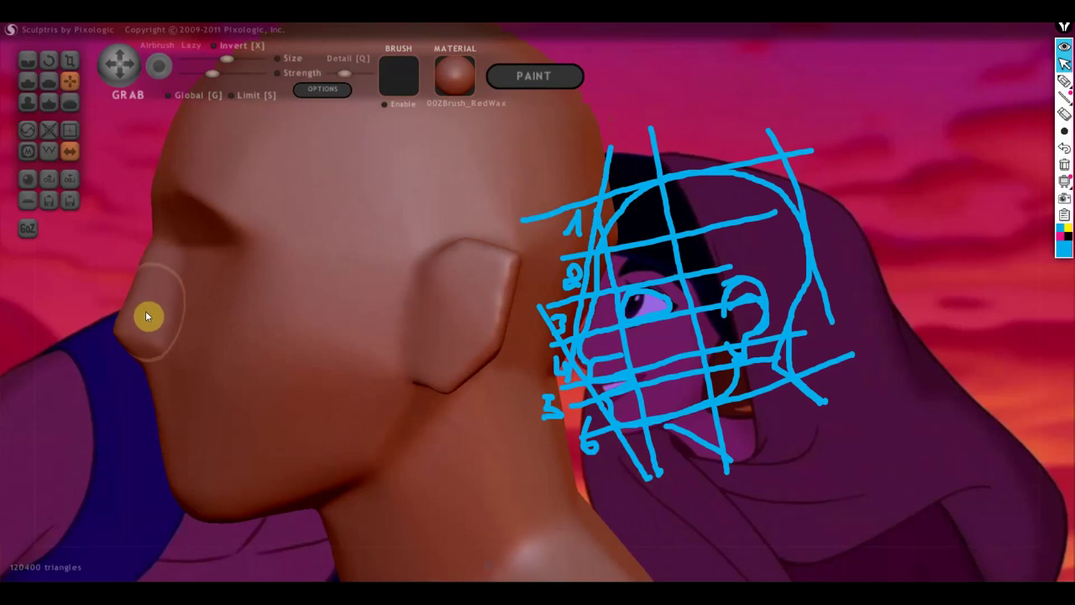
left_click_drag(145, 316, 144, 335)
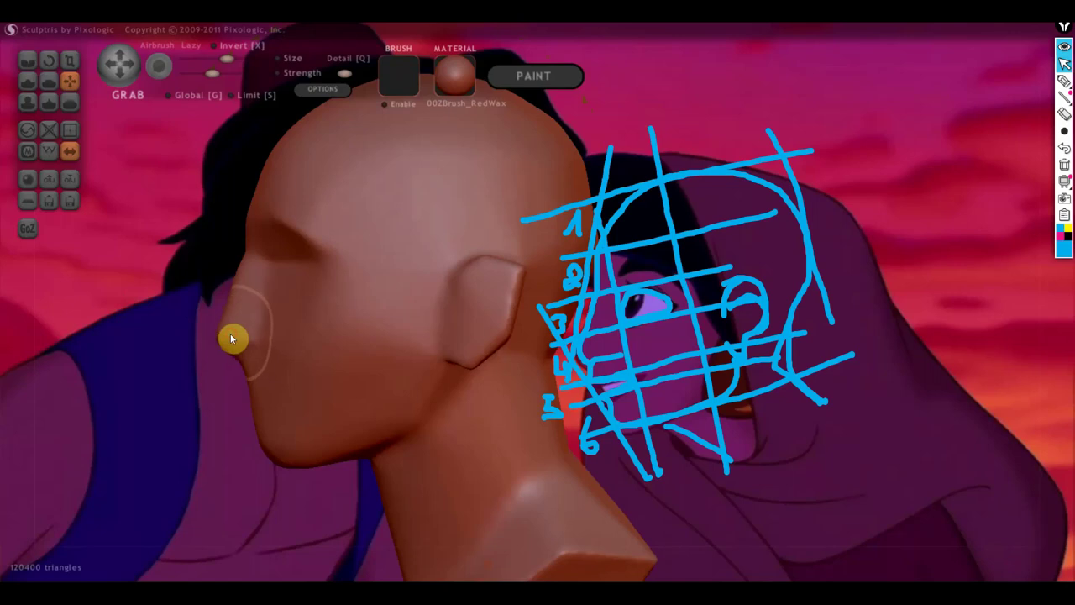
scroll(231, 329, "up", 2)
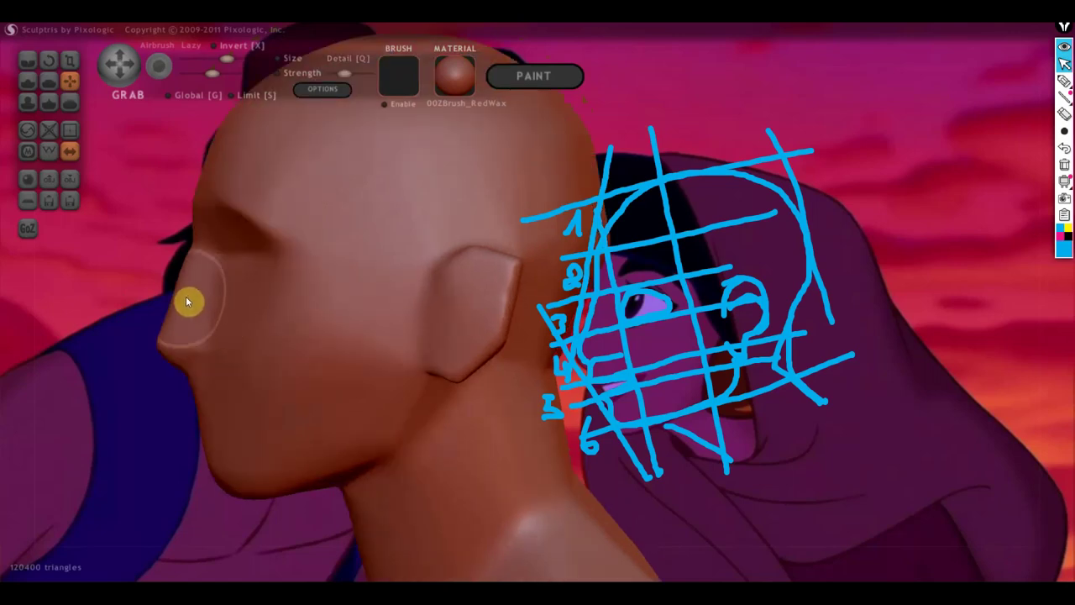
left_click_drag(185, 297, 179, 300)
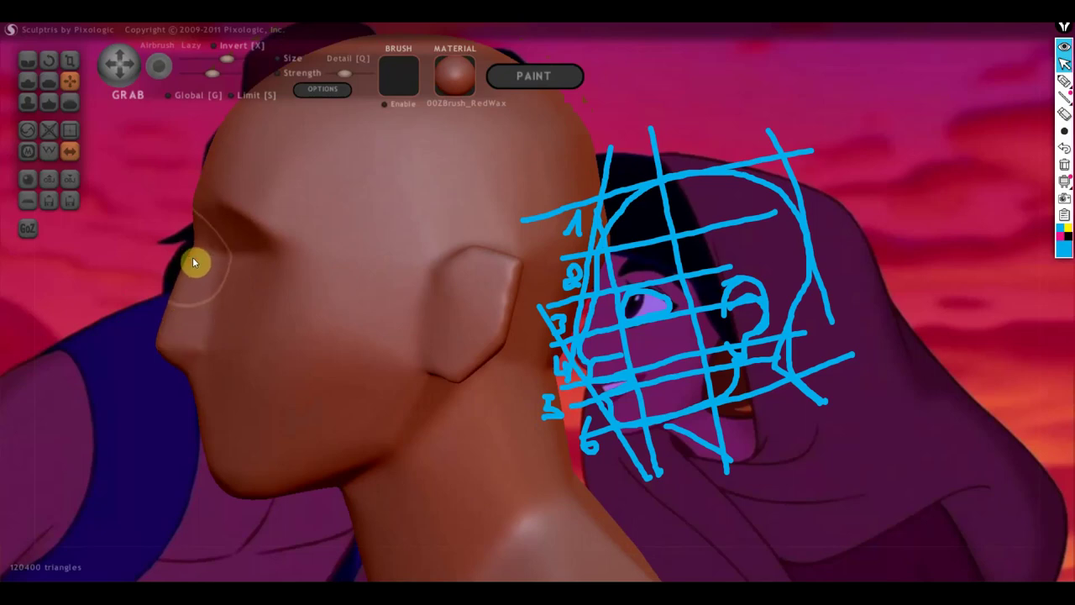
scroll(189, 275, "up", 2)
scroll(183, 276, "up", 1)
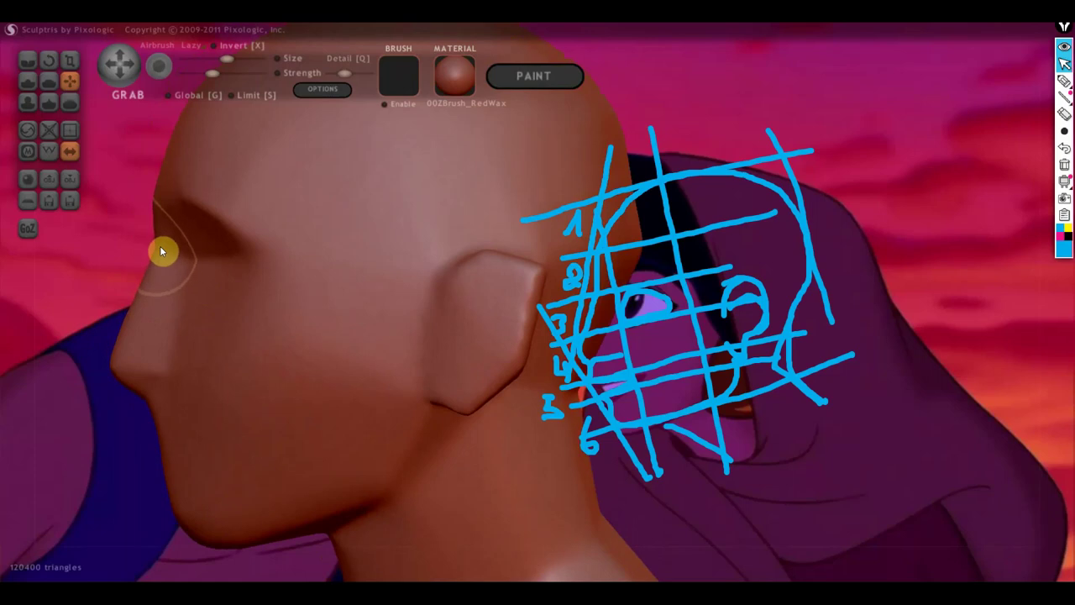
scroll(158, 246, "down", 3)
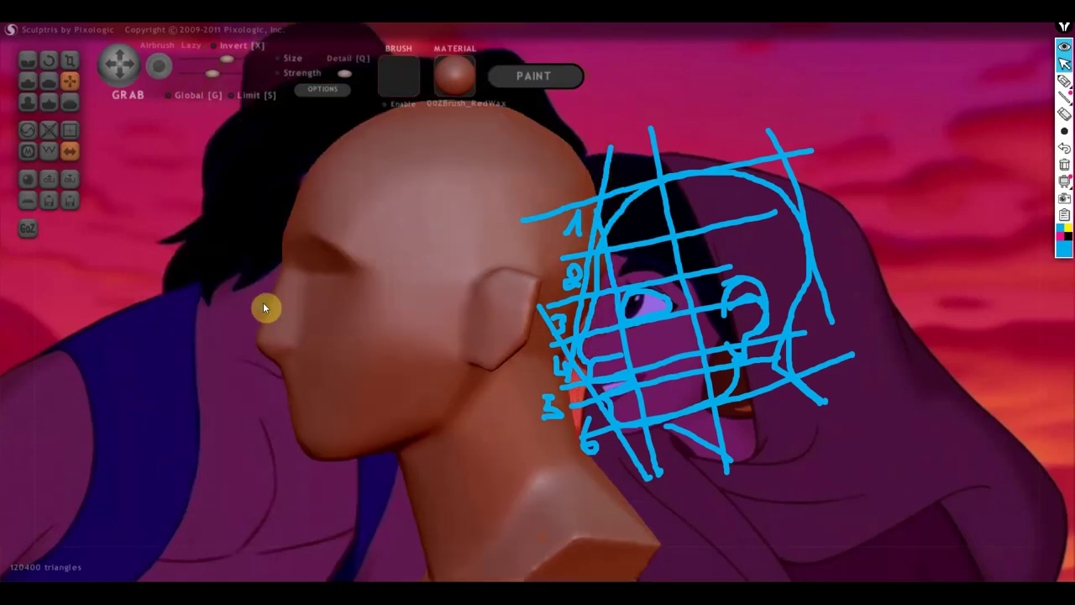
scroll(174, 268, "up", 2)
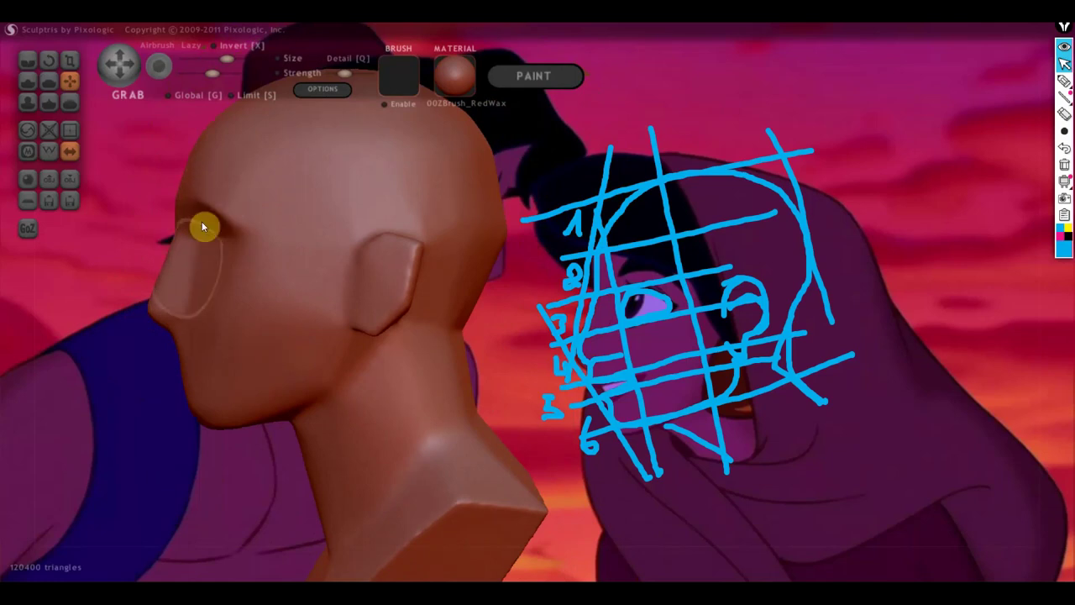
Deepen the eye socket under the brow and reshape the left brow to match the right.
left_click_drag(190, 248, 191, 229)
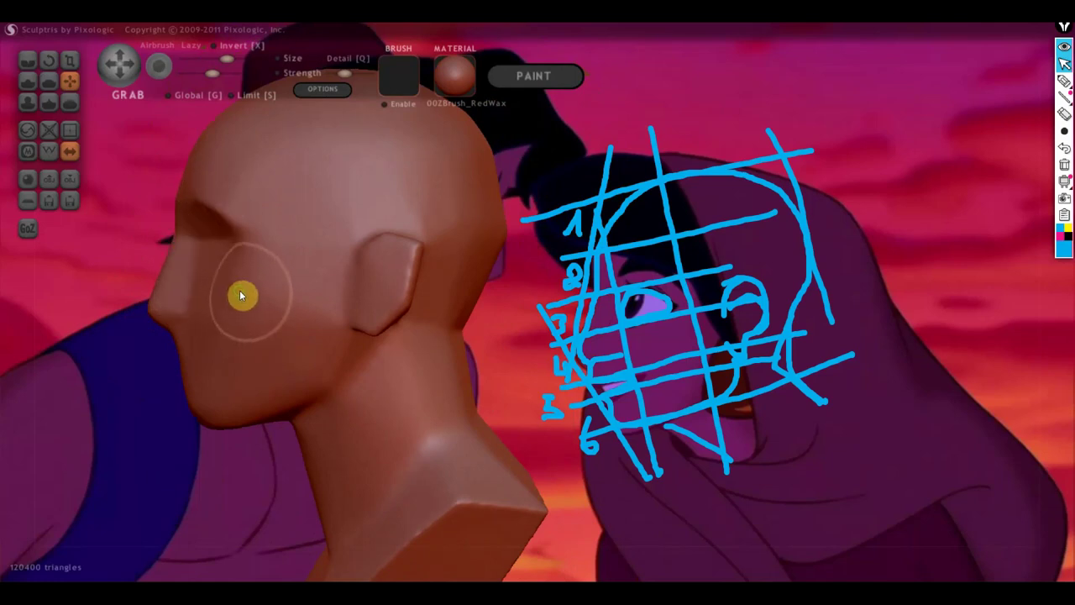
mouse_move(262, 305)
right_mouse_down()
mouse_move(307, 291)
mouse_move(326, 302)
right_mouse_up()
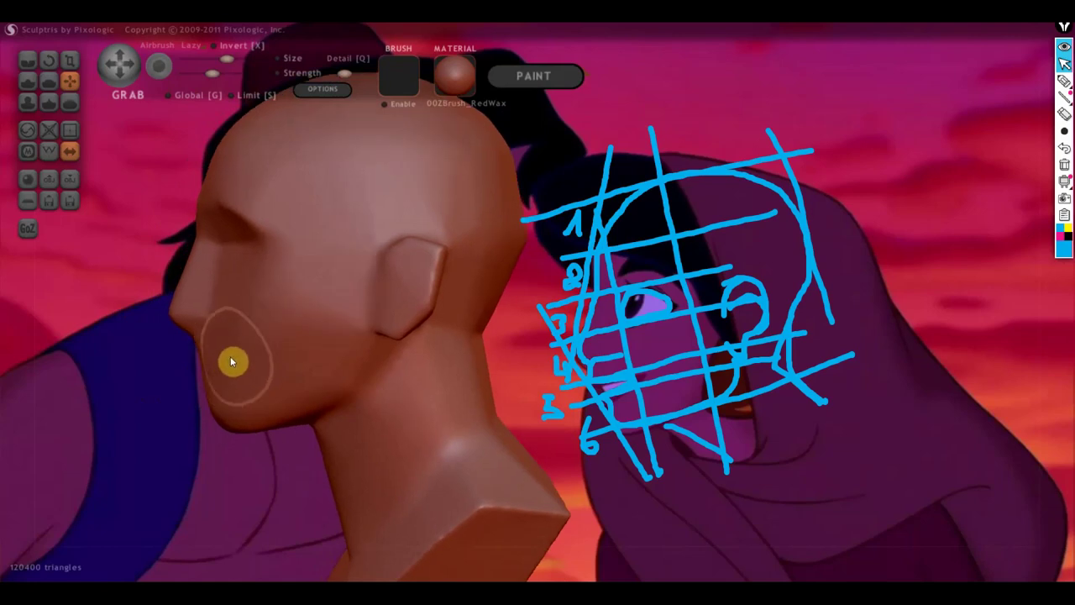
mouse_move(230, 358)
right_mouse_down()
mouse_move(432, 353)
mouse_move(305, 367)
mouse_move(283, 336)
mouse_move(313, 352)
mouse_move(347, 343)
mouse_move(257, 336)
mouse_move(286, 294)
right_mouse_up()
scroll(284, 290, "up", 2)
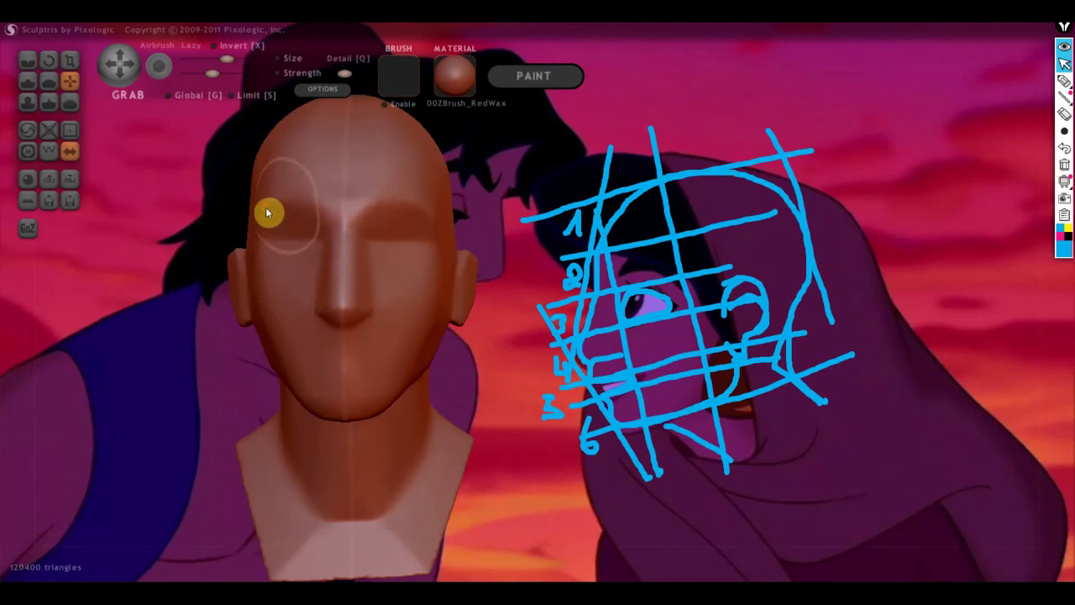
left_click_drag(283, 202, 295, 204)
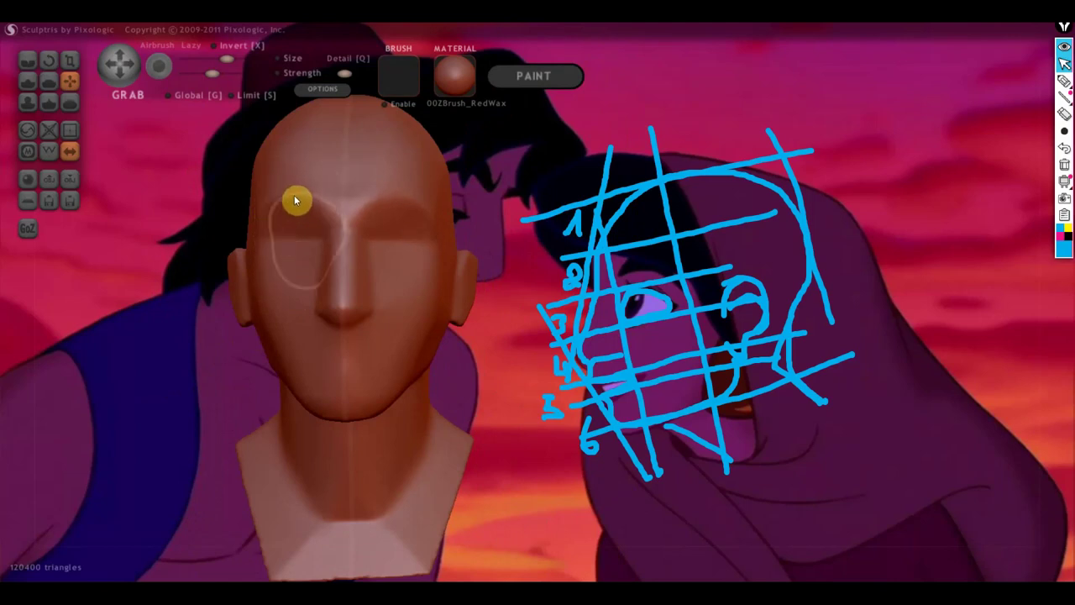
scroll(313, 306, "up", 2)
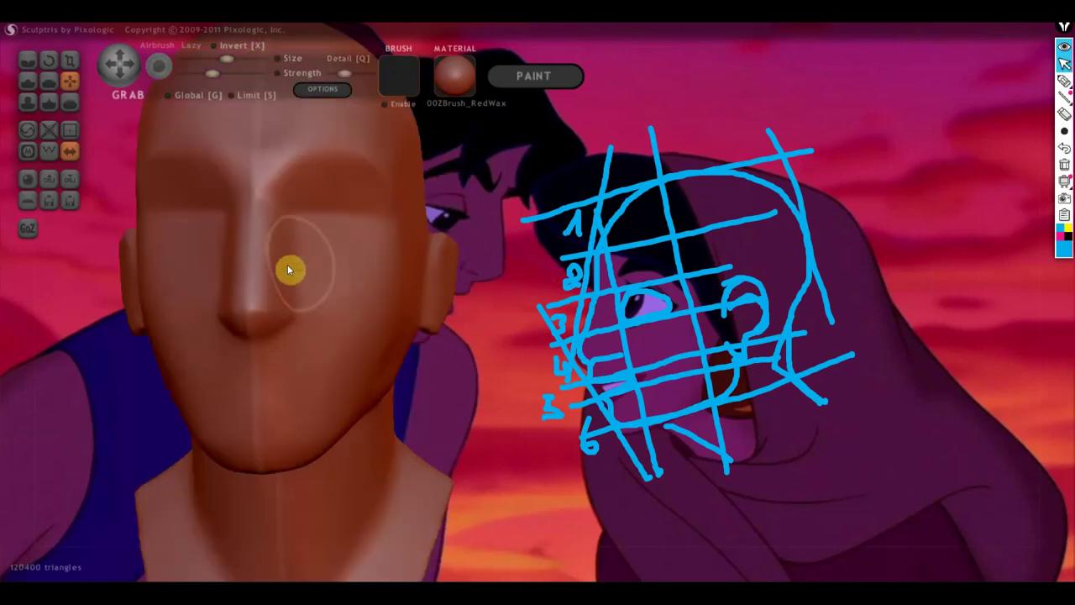
Undo the accidental dent beside the nose and pull out the nose tip to enlarge it.
left_click_drag(291, 268, 282, 249)
key("ctrl+z")
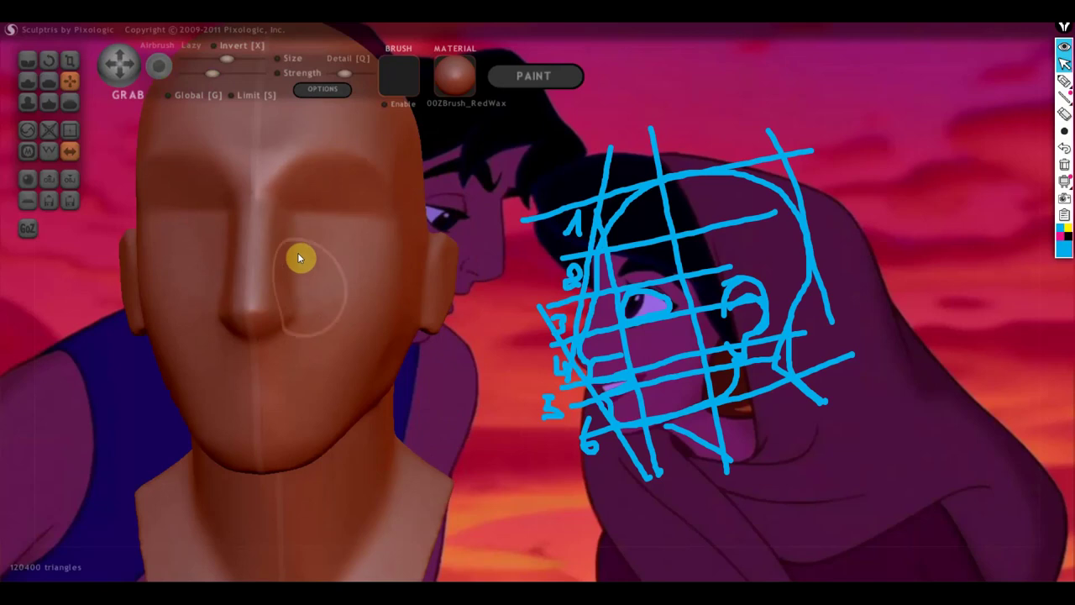
scroll(296, 312, "up", 1)
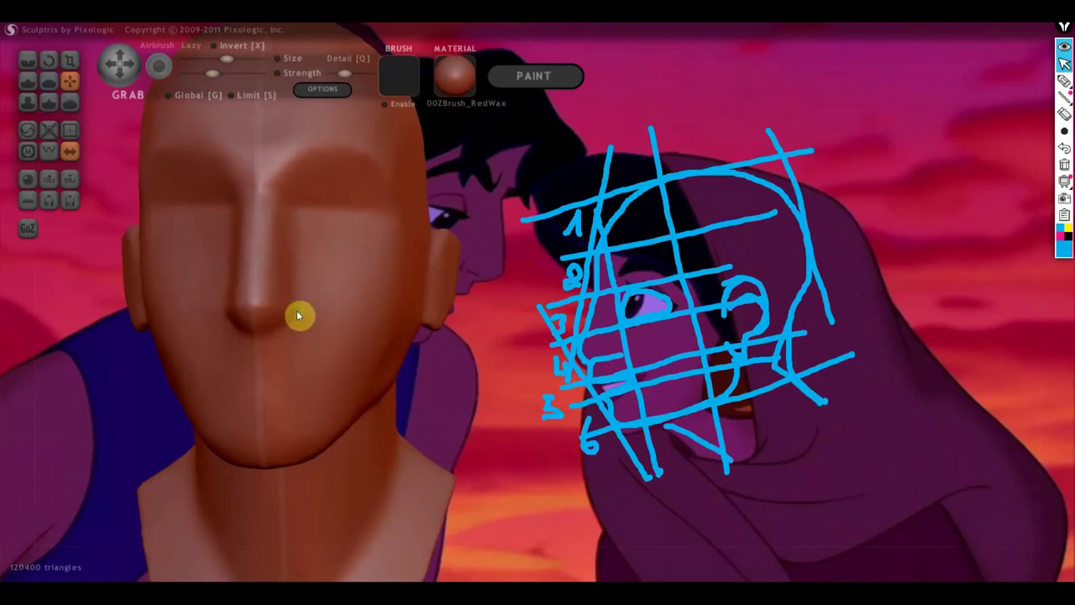
scroll(310, 319, "up", 1)
right_click_drag(319, 323, 331, 313)
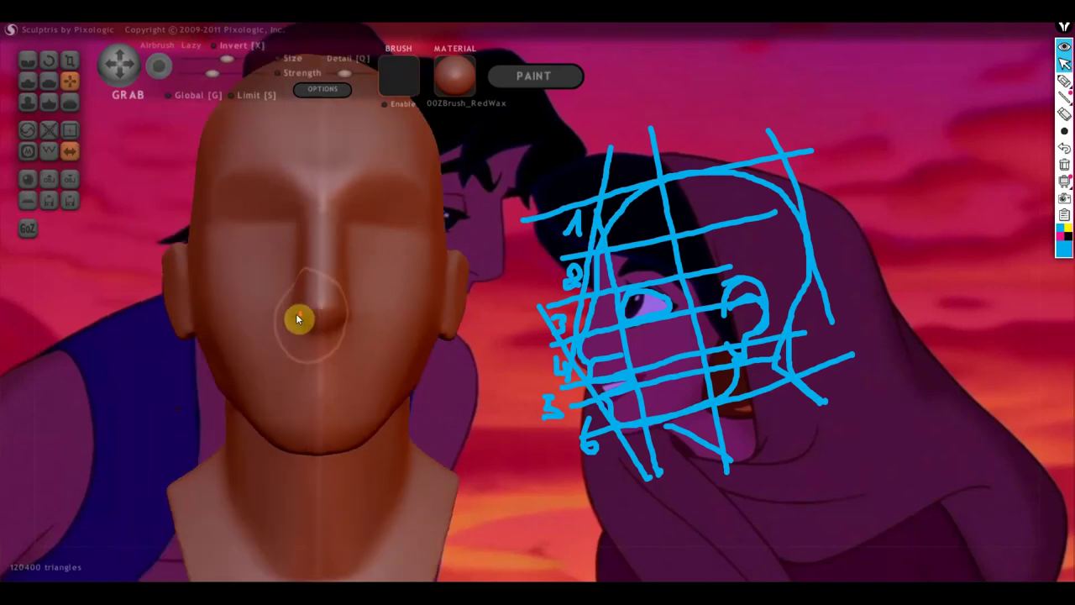
scroll(293, 308, "down", 1)
left_click_drag(310, 325, 329, 322)
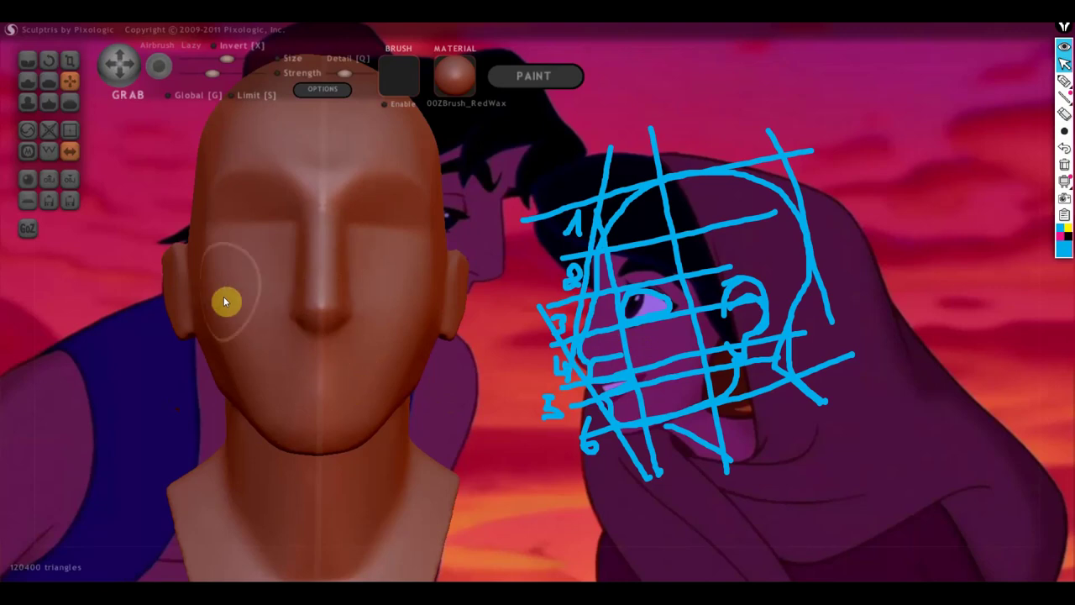
Carve the mouth line across the lower face with the Crease brush.
left_click(27, 59)
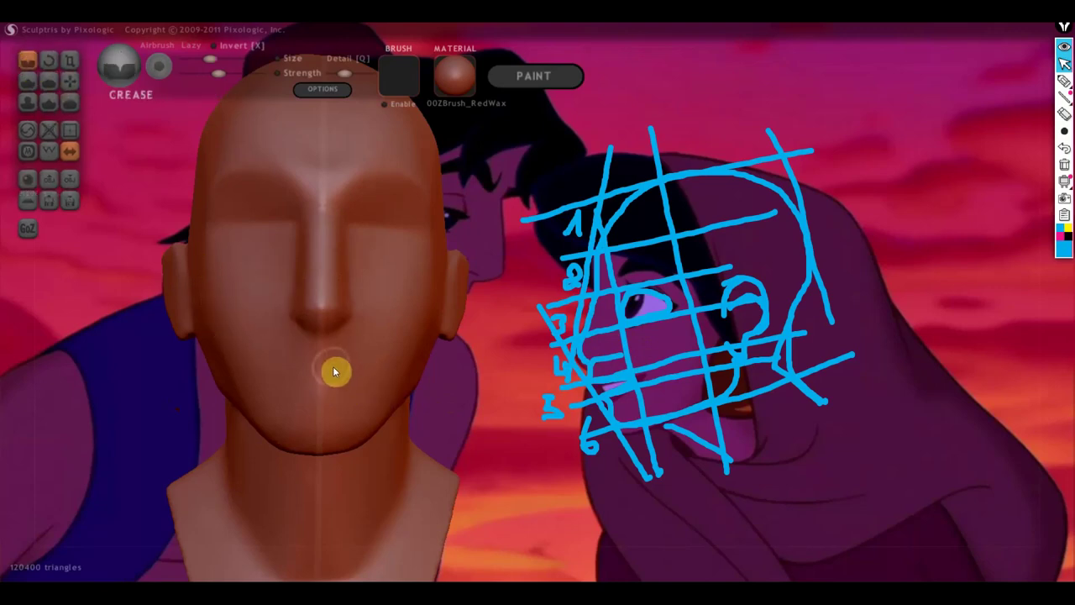
left_click_drag(338, 372, 281, 372)
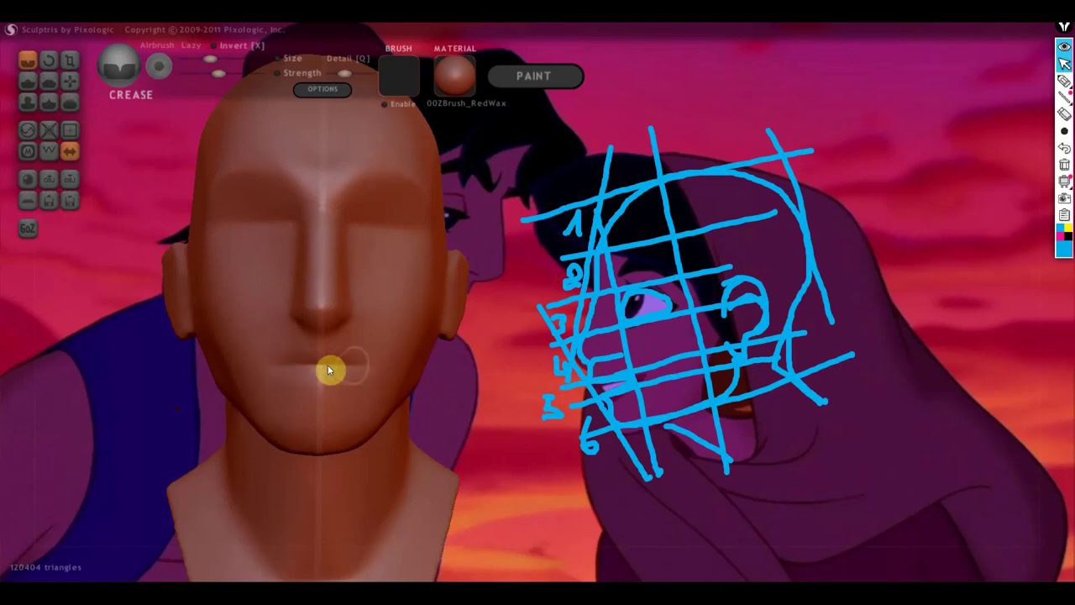
mouse_move(368, 380)
left_mouse_down()
mouse_move(149, 395)
mouse_move(319, 408)
mouse_move(191, 404)
left_mouse_up()
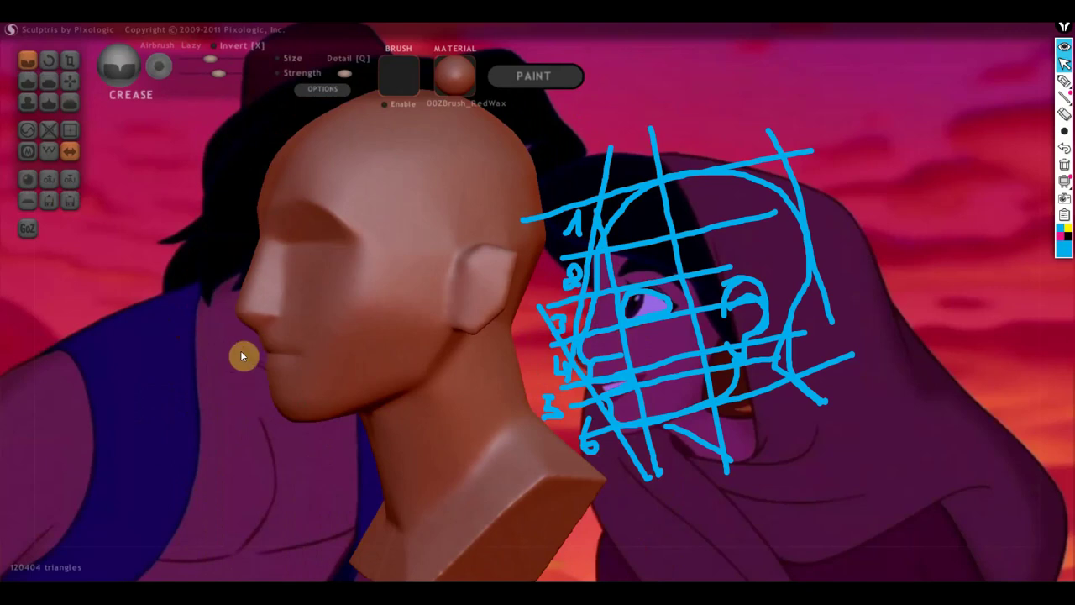
mouse_move(241, 366)
left_mouse_down()
mouse_move(363, 364)
mouse_move(247, 348)
left_mouse_up()
Deepen the lip crease along the mouth with a larger Draw brush.
left_click(28, 81)
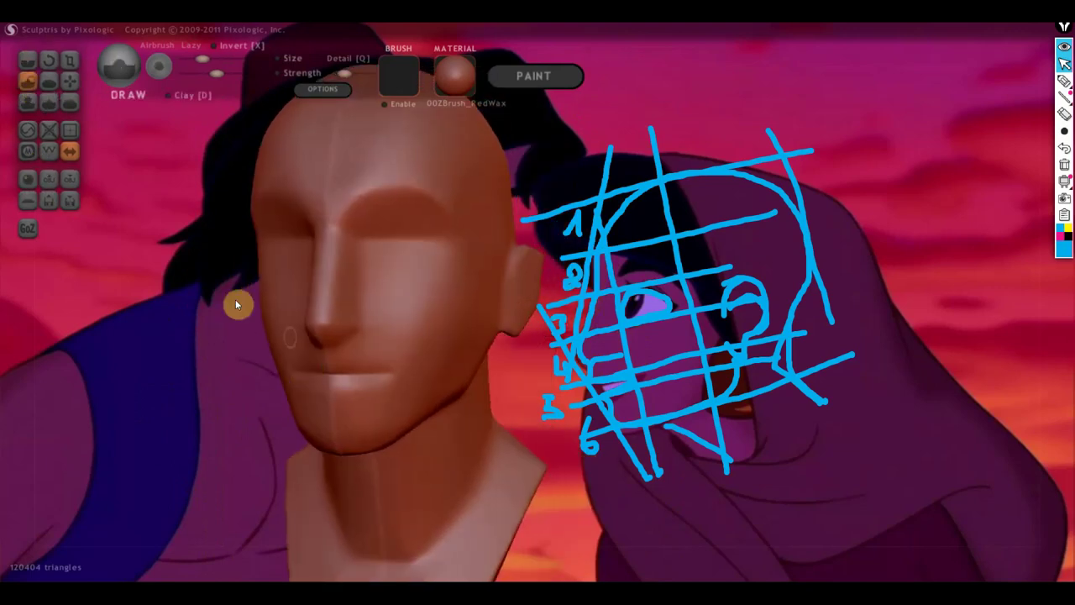
left_click_drag(238, 305, 301, 363)
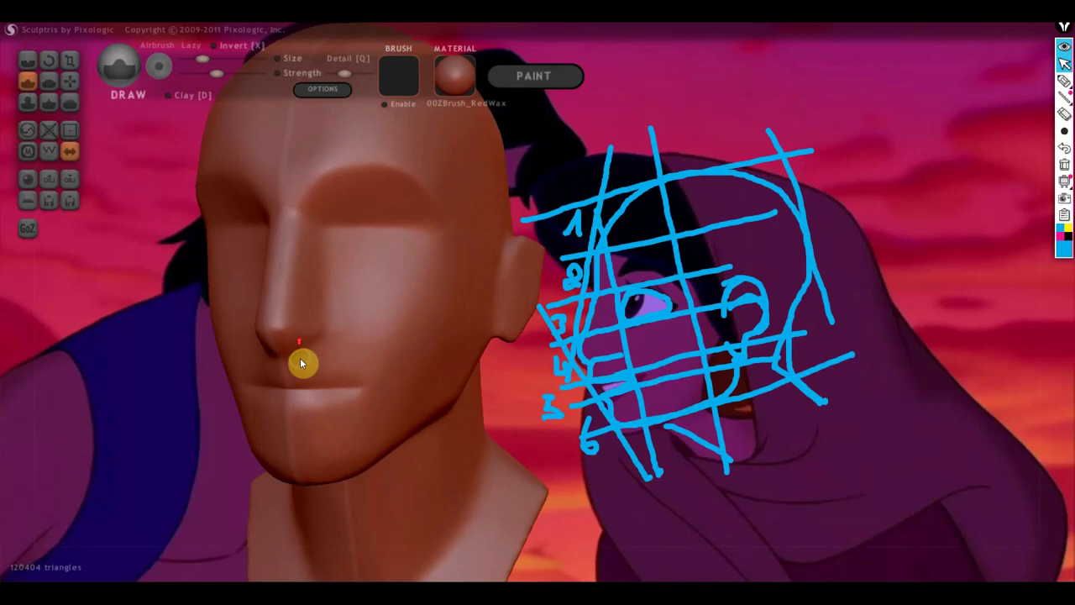
left_click(214, 57)
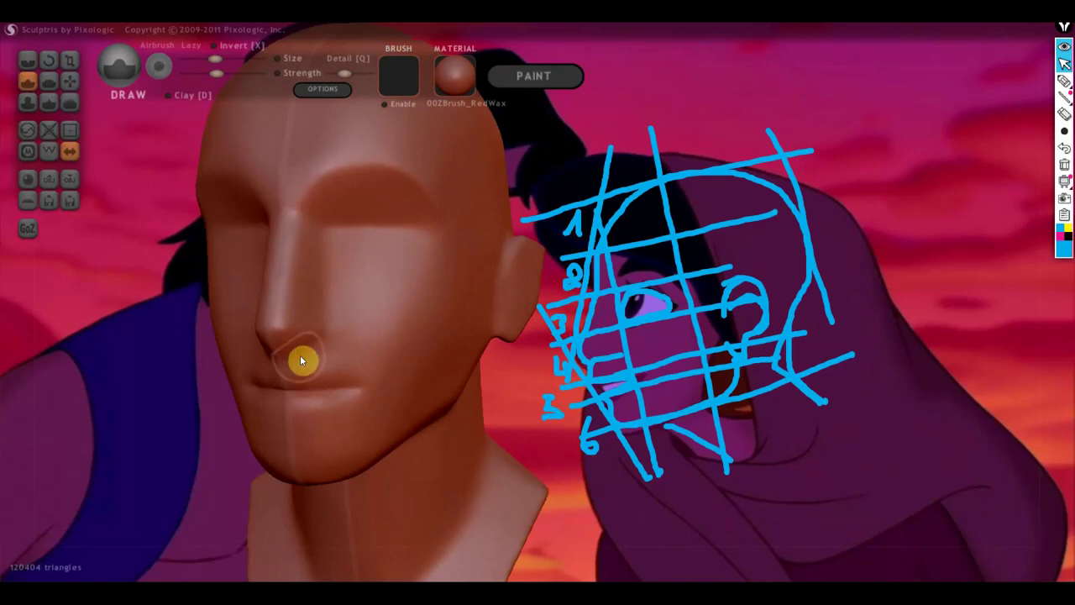
left_click_drag(319, 376, 362, 381)
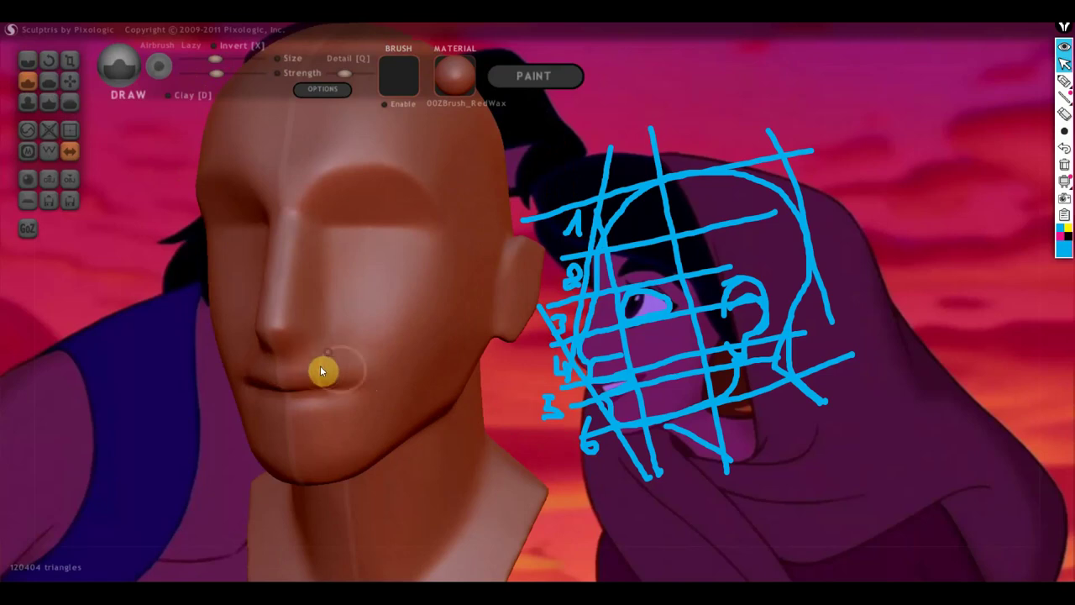
mouse_move(322, 371)
right_mouse_down()
mouse_move(384, 396)
mouse_move(423, 379)
mouse_move(368, 424)
right_mouse_up()
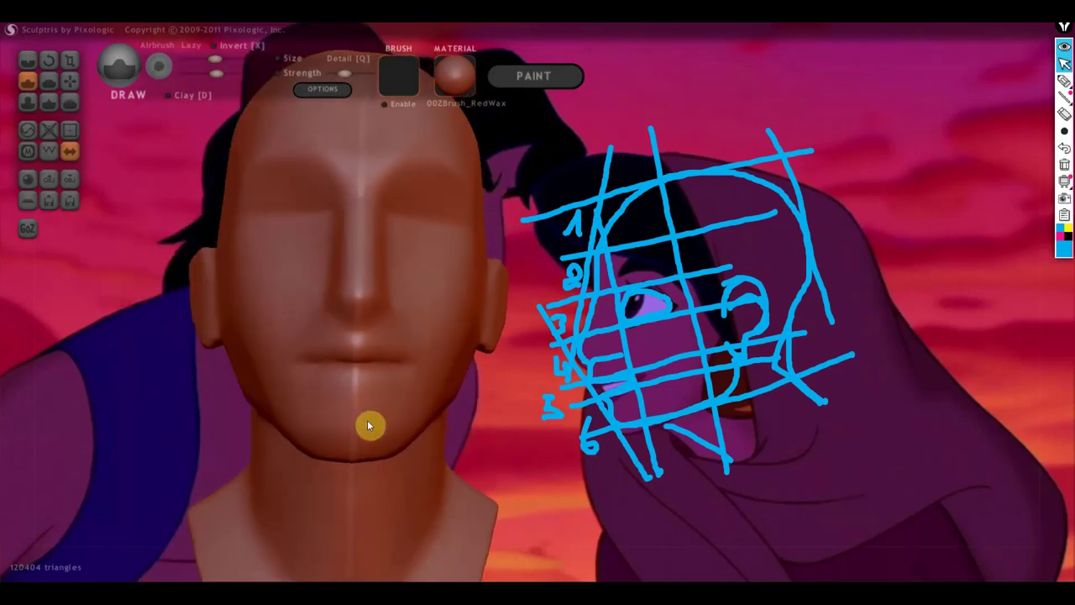
mouse_move(483, 460)
right_mouse_down()
mouse_move(516, 454)
mouse_move(493, 434)
right_mouse_up()
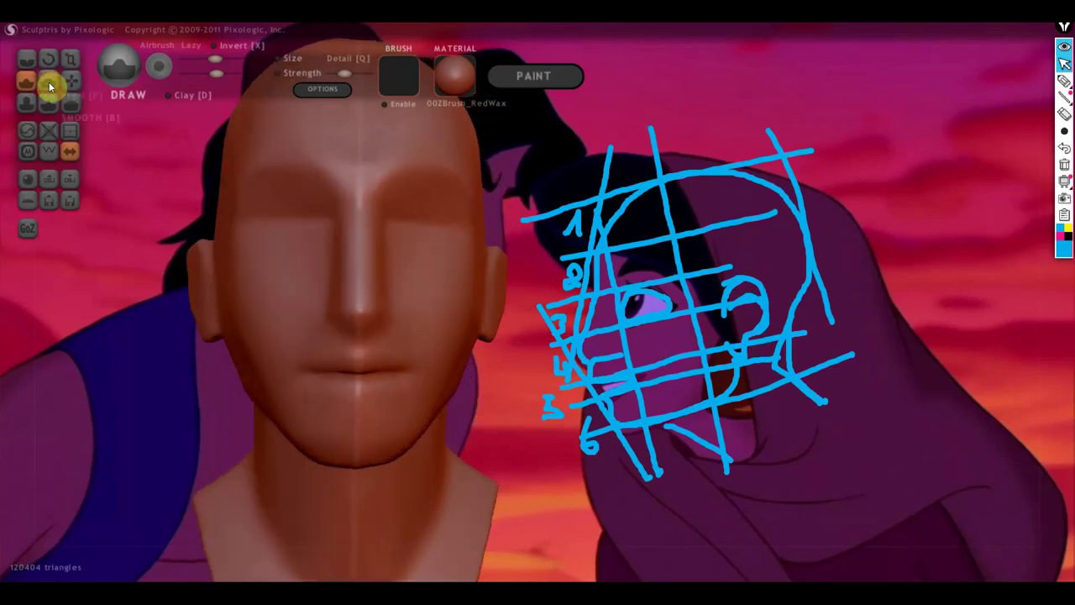
left_click(27, 60)
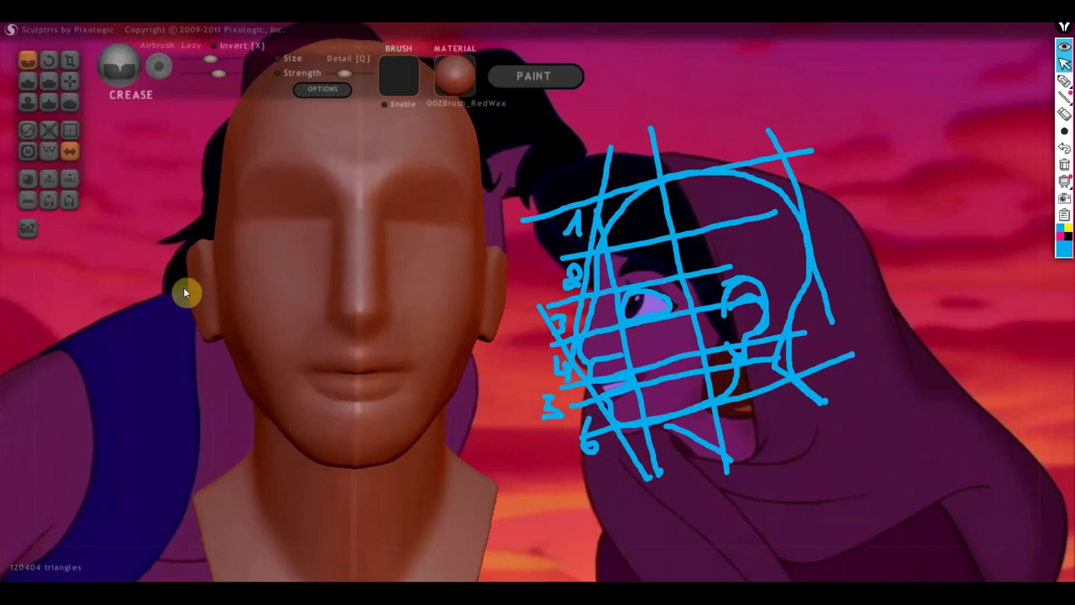
Fill out the lower lip with the Draw brush.
left_click(27, 80)
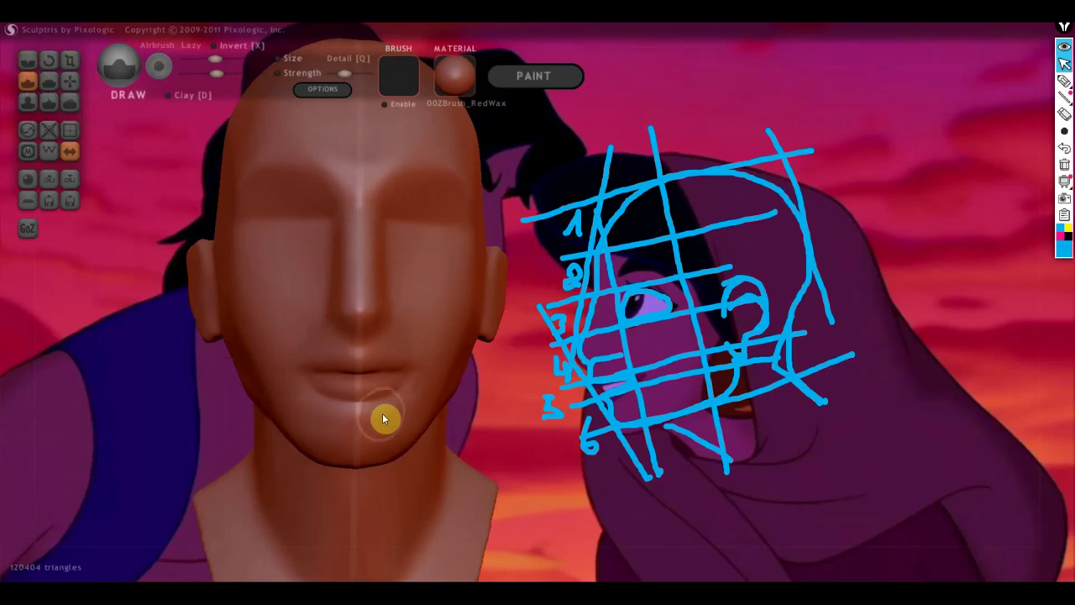
scroll(385, 407, "up", 2)
left_click_drag(374, 399, 287, 403)
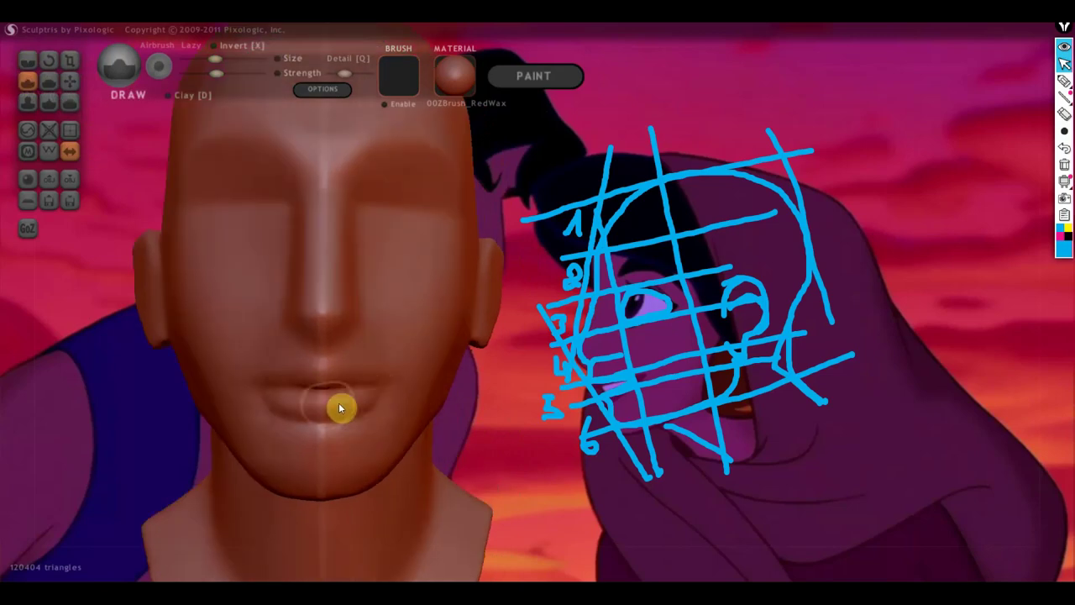
scroll(283, 403, "down", 2)
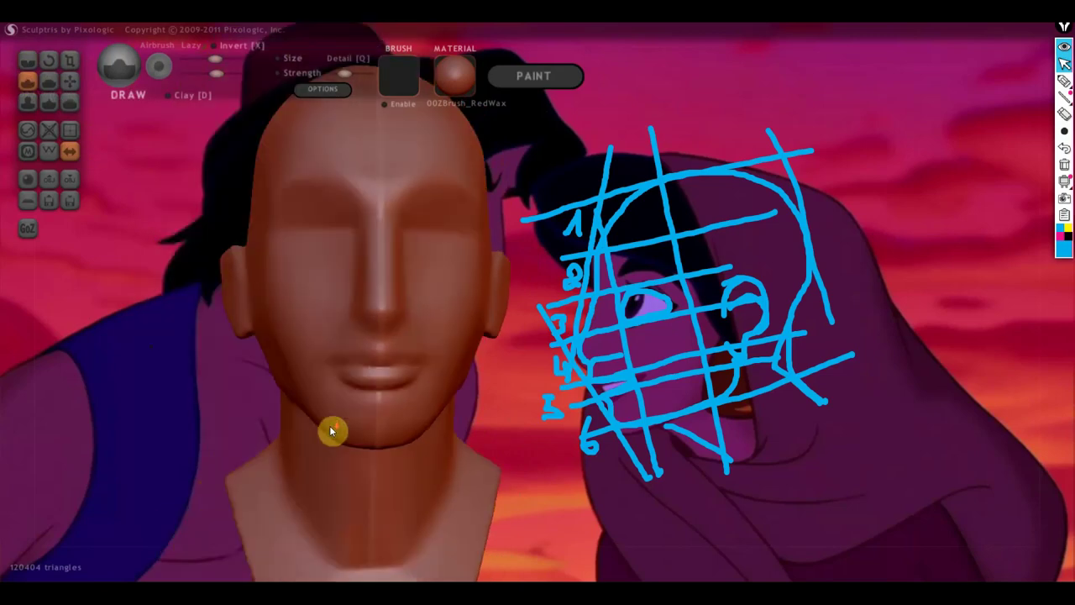
mouse_move(425, 415)
right_mouse_down()
mouse_move(363, 417)
mouse_move(461, 403)
right_mouse_up()
scroll(364, 406, "down", 2)
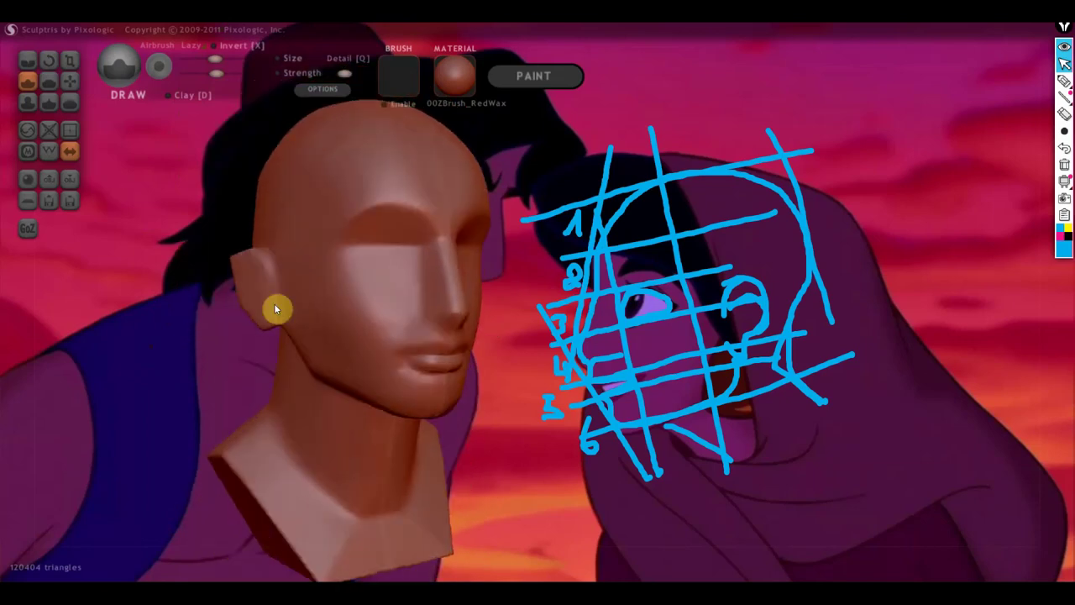
Crease beneath the lower lip to separate it from the chin, then inspect the chin.
right_click_drag(307, 300, 247, 312)
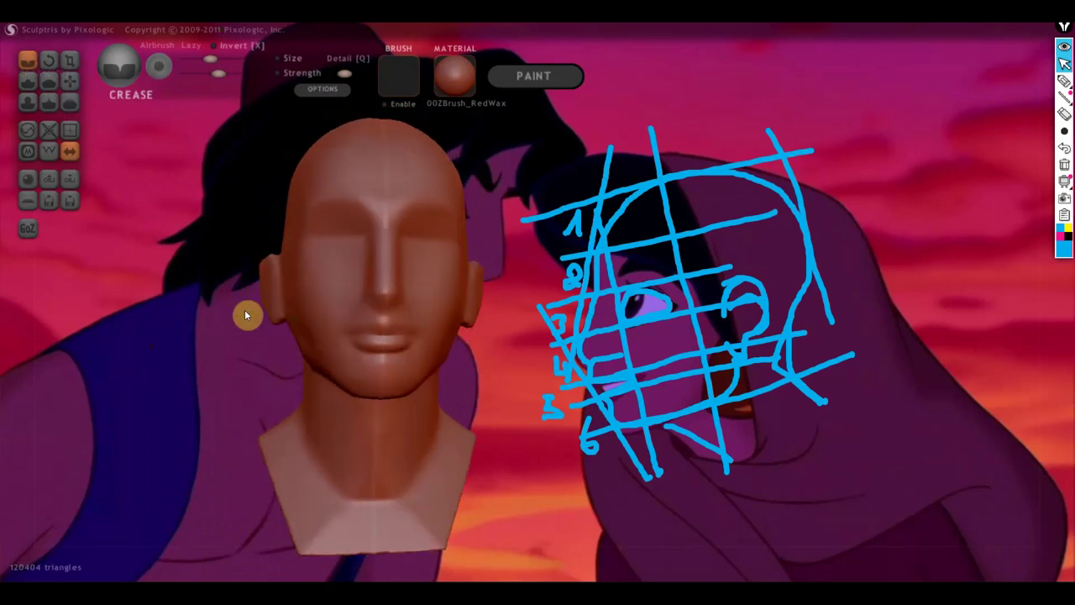
right_click_drag(291, 365, 351, 387)
left_click_drag(240, 370, 409, 396, "alt")
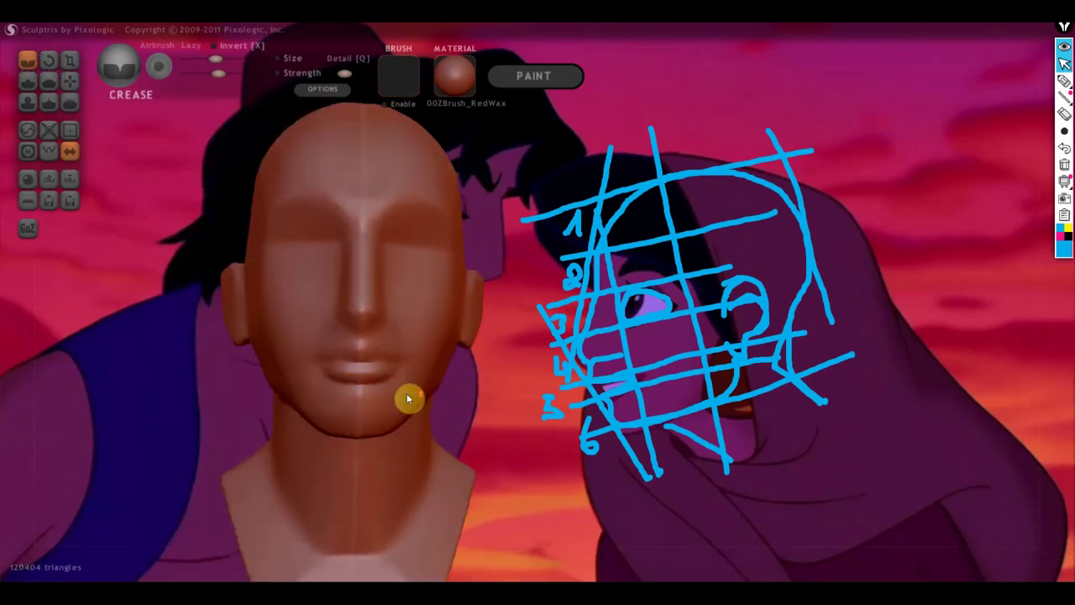
scroll(404, 402, "up", 2)
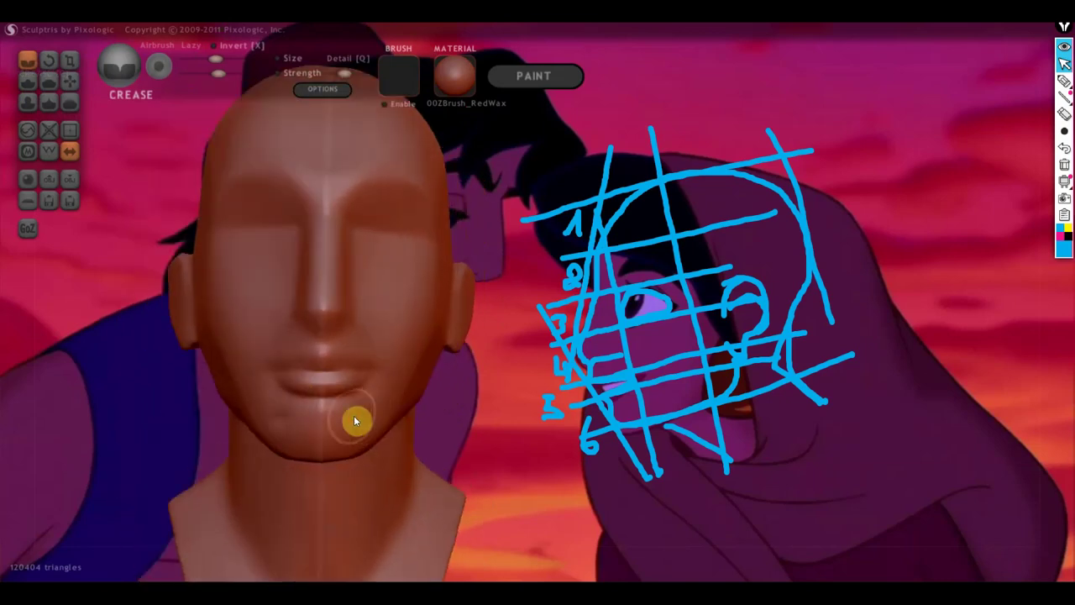
mouse_move(284, 403)
left_mouse_down()
mouse_move(364, 389)
mouse_move(372, 420)
left_mouse_up()
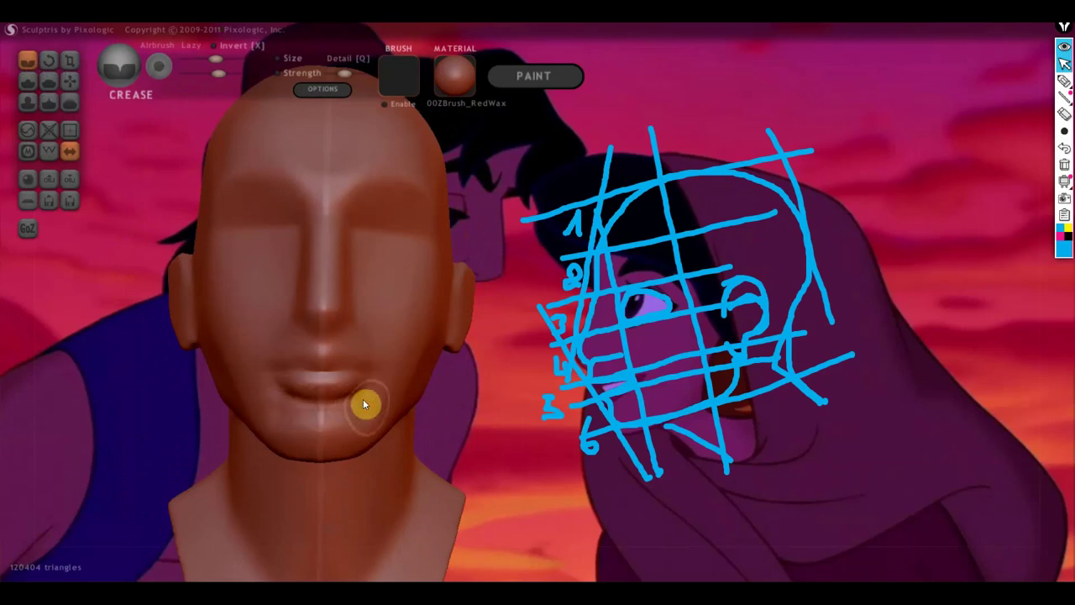
mouse_move(362, 414)
right_mouse_down()
mouse_move(307, 427)
mouse_move(365, 360)
right_mouse_up()
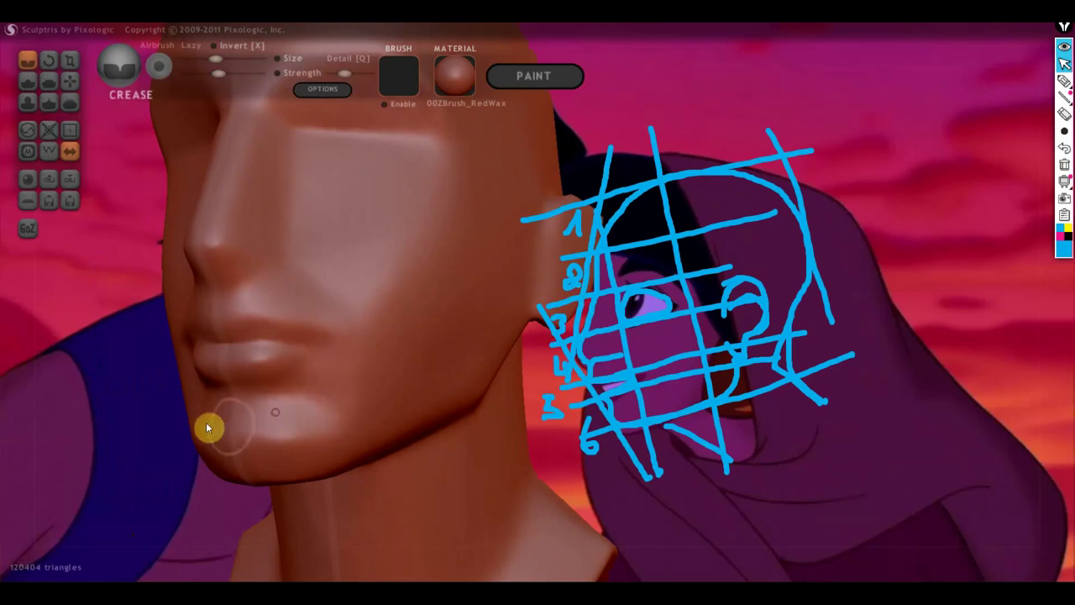
mouse_move(300, 437)
right_mouse_down()
mouse_move(442, 439)
mouse_move(378, 464)
mouse_move(506, 461)
mouse_move(381, 448)
mouse_move(463, 448)
mouse_move(310, 449)
right_mouse_up()
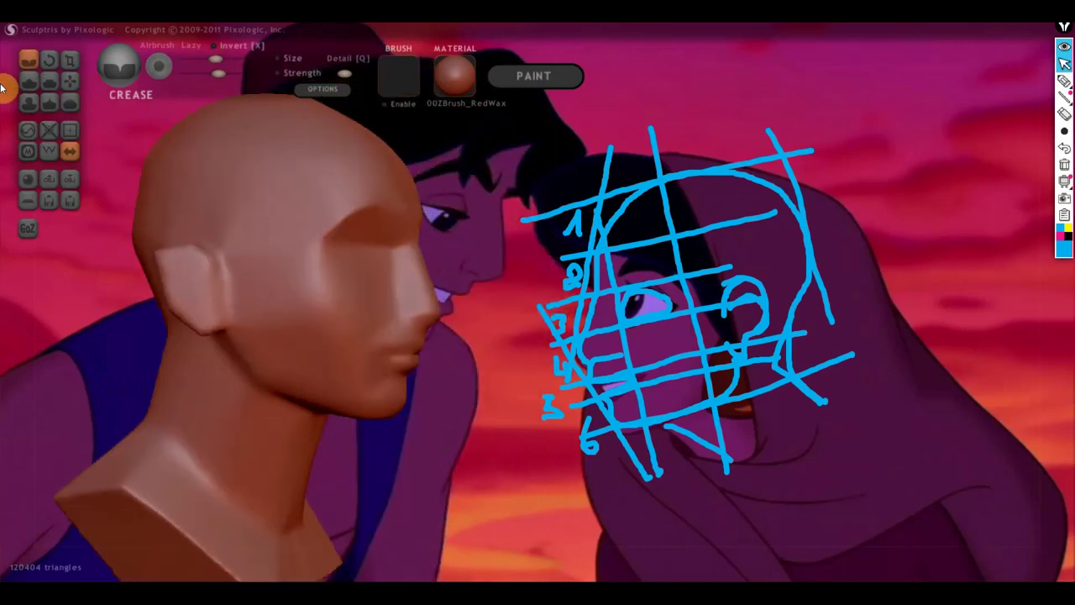
Pull the ear into a new shape with the Grab brush.
left_click(70, 81)
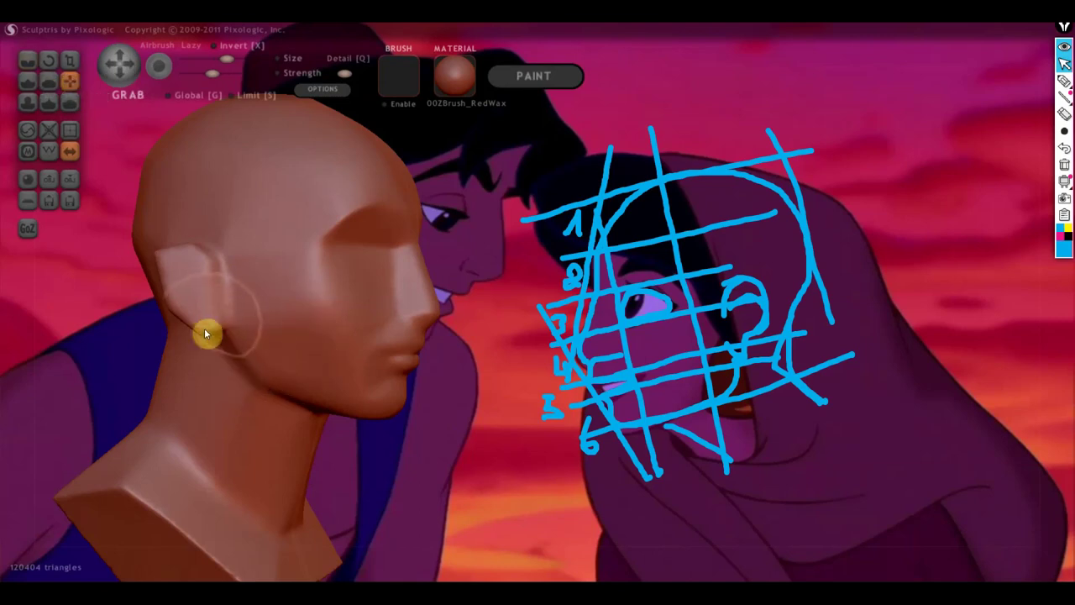
left_click_drag(175, 264, 176, 243)
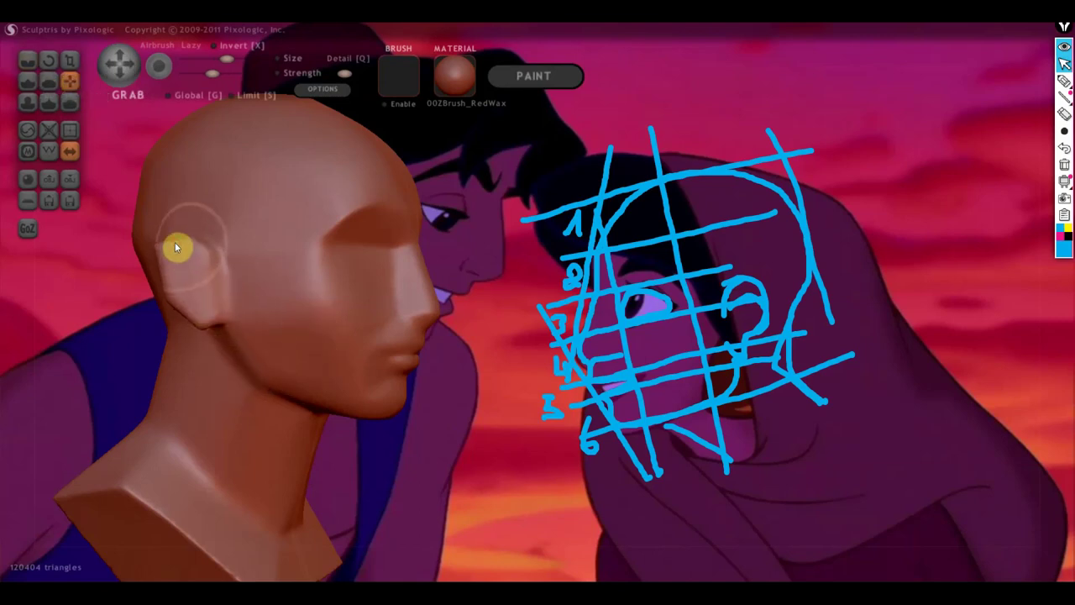
mouse_move(215, 293)
right_mouse_down()
mouse_move(290, 331)
mouse_move(304, 391)
mouse_move(137, 377)
right_mouse_up()
scroll(131, 395, "down", 3)
scroll(221, 364, "up", 3)
right_click_drag(221, 365, 383, 388)
scroll(383, 388, "up", 3)
Export the bust as an OBJ file named 'принц египта'.
scroll(383, 388, "down", 2)
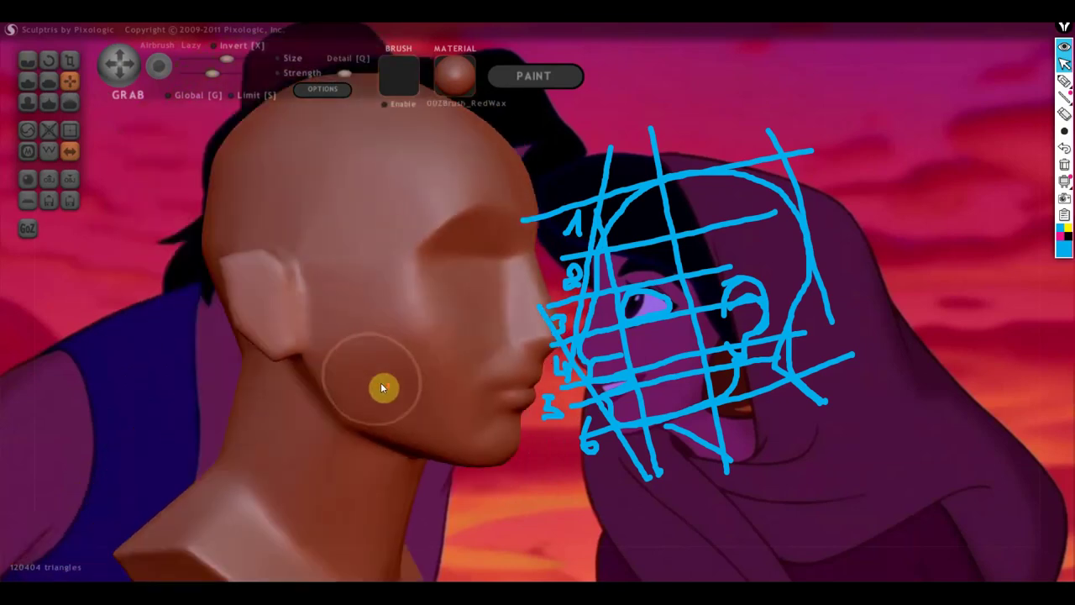
mouse_move(381, 453)
right_mouse_down()
mouse_move(353, 379)
mouse_move(306, 366)
right_mouse_up()
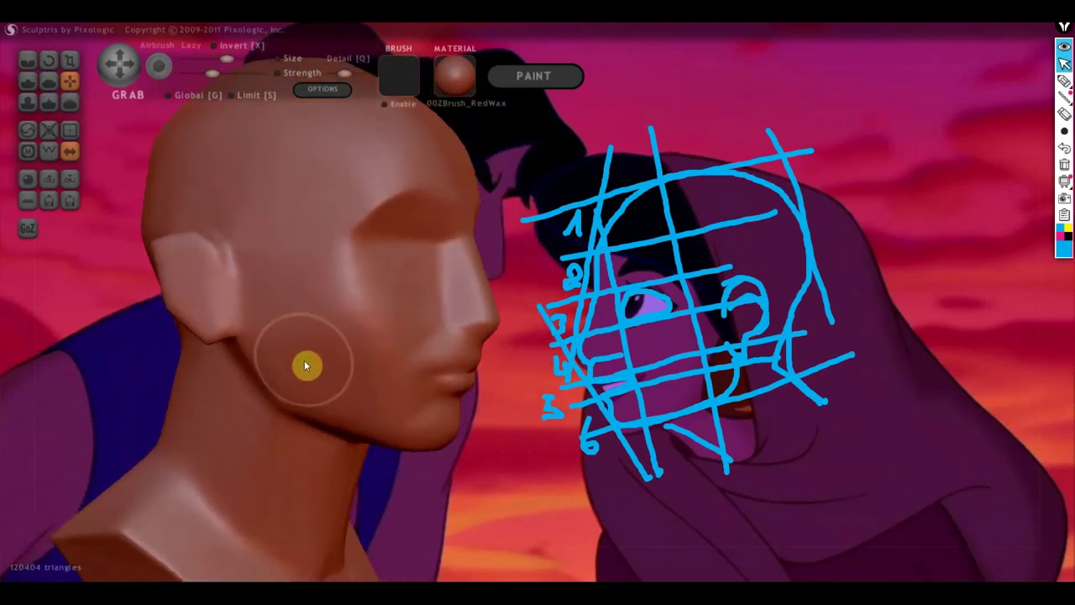
left_click(74, 179)
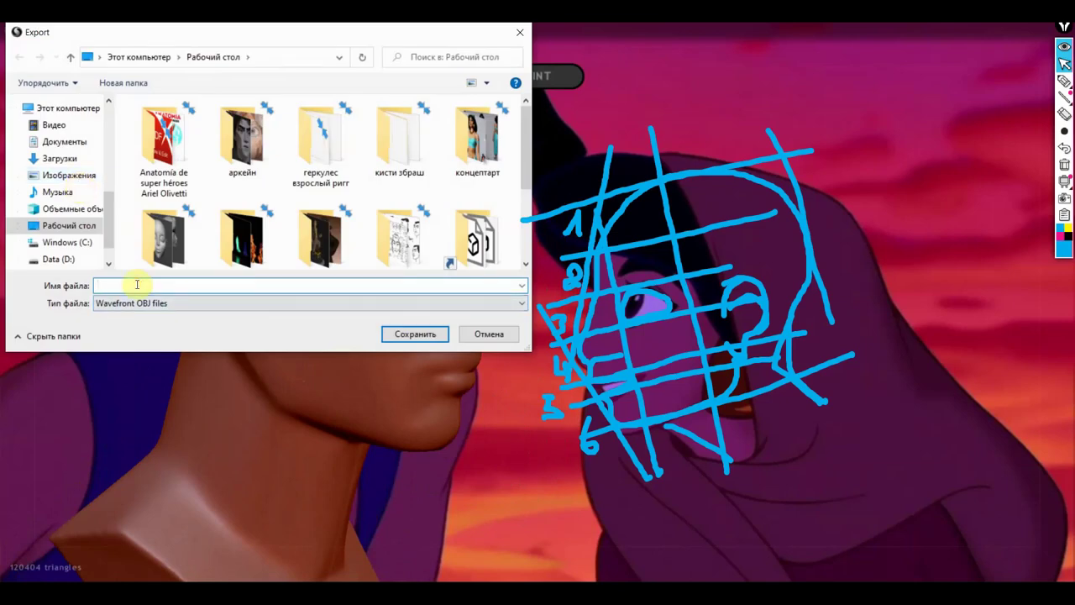
type("принц")
type(" египта")
Confirm the OBJ save, then smooth away the crease under the chin.
key("Return")
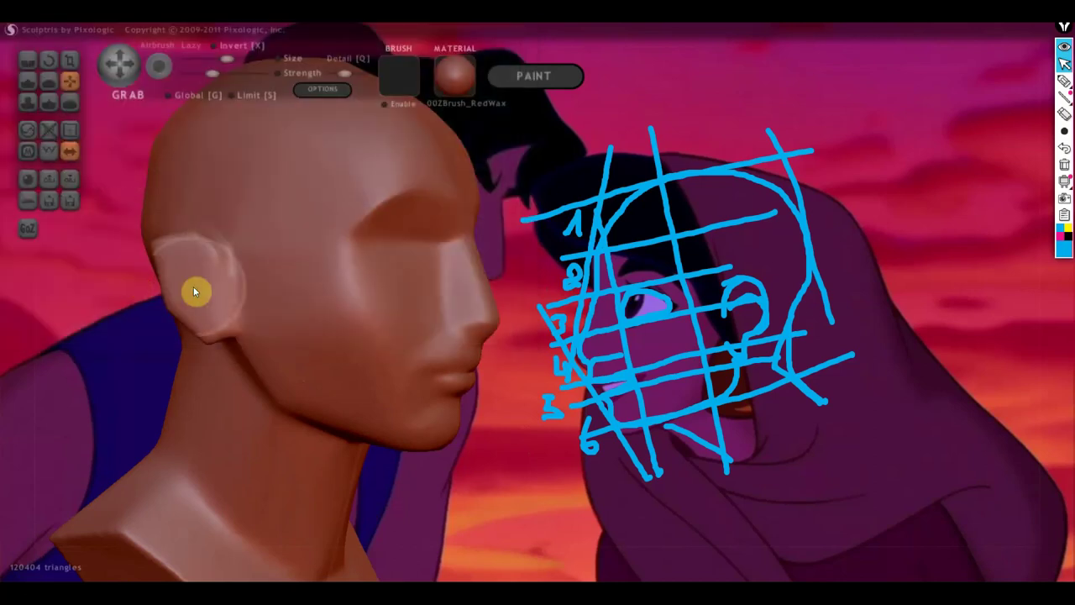
right_click_drag(283, 377, 286, 376)
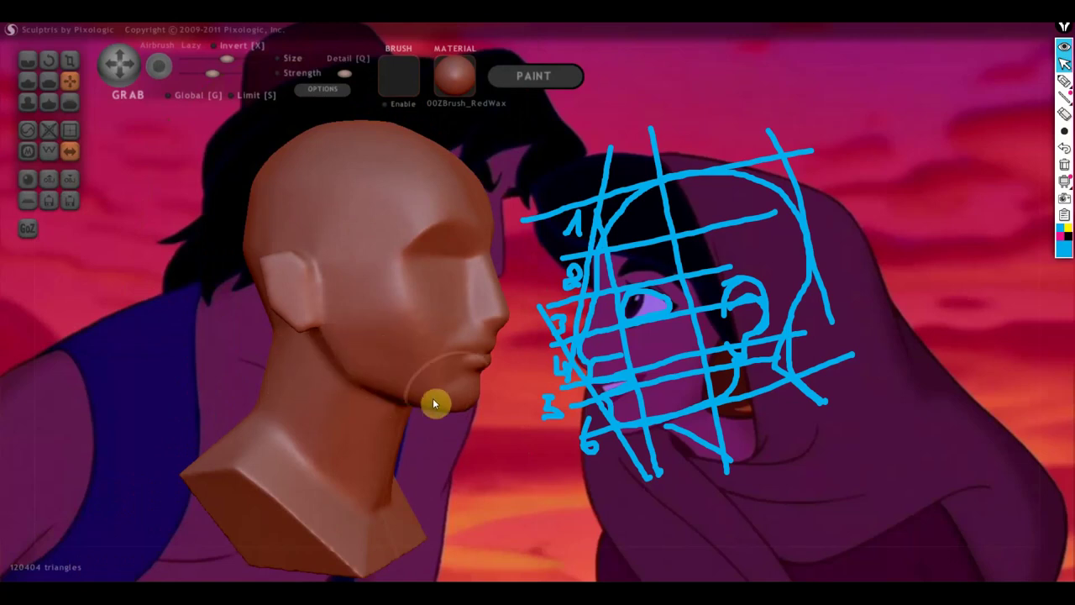
right_click_drag(432, 403, 490, 397)
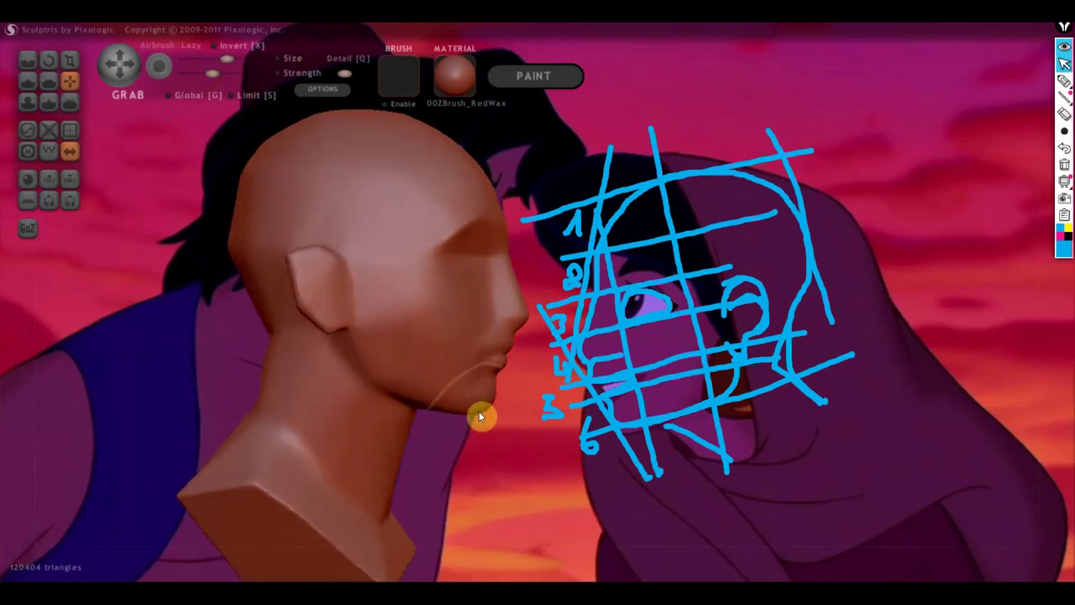
left_click_drag(476, 417, 450, 418)
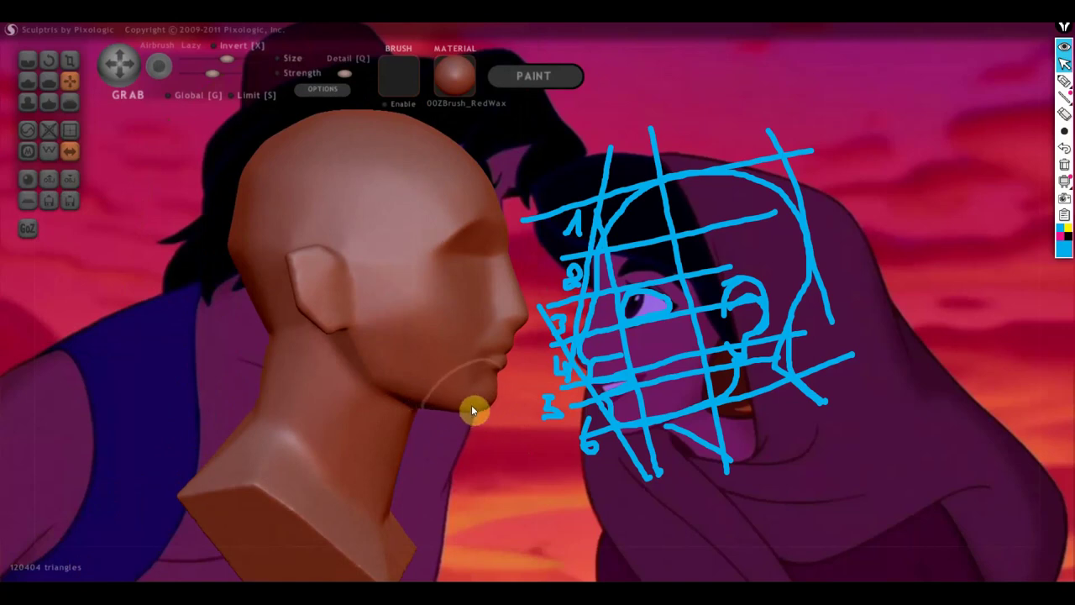
Reshape the jaw and neck under the chin, then switch to the Flatten brush.
right_click_drag(450, 418, 444, 407)
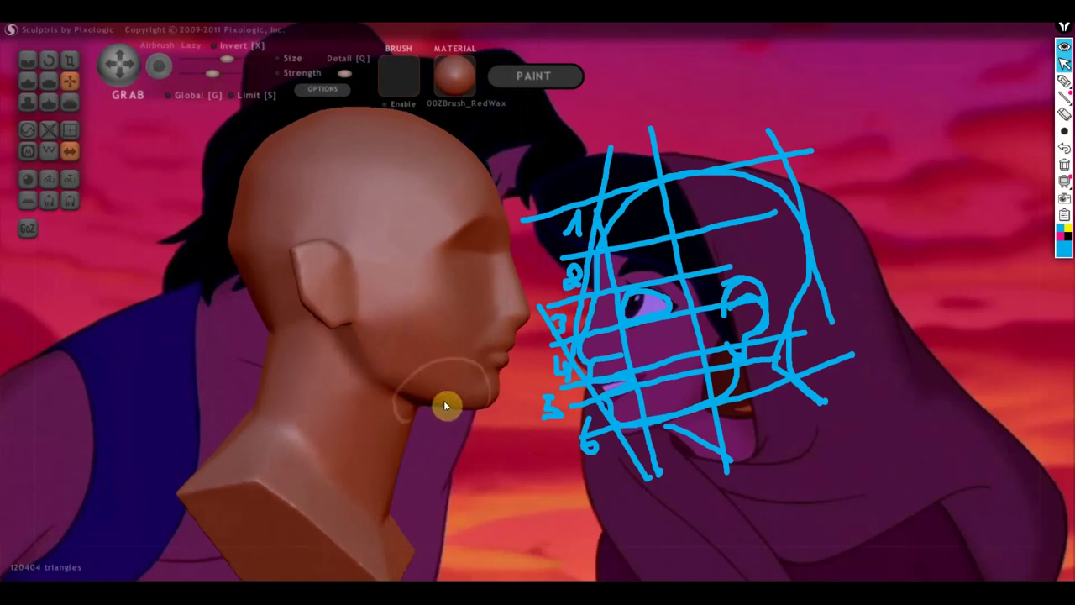
mouse_move(445, 403)
left_mouse_down()
mouse_move(409, 403)
mouse_move(382, 378)
left_mouse_up()
mouse_move(400, 388)
right_mouse_down()
mouse_move(357, 424)
mouse_move(277, 444)
mouse_move(364, 413)
mouse_move(199, 412)
right_mouse_up()
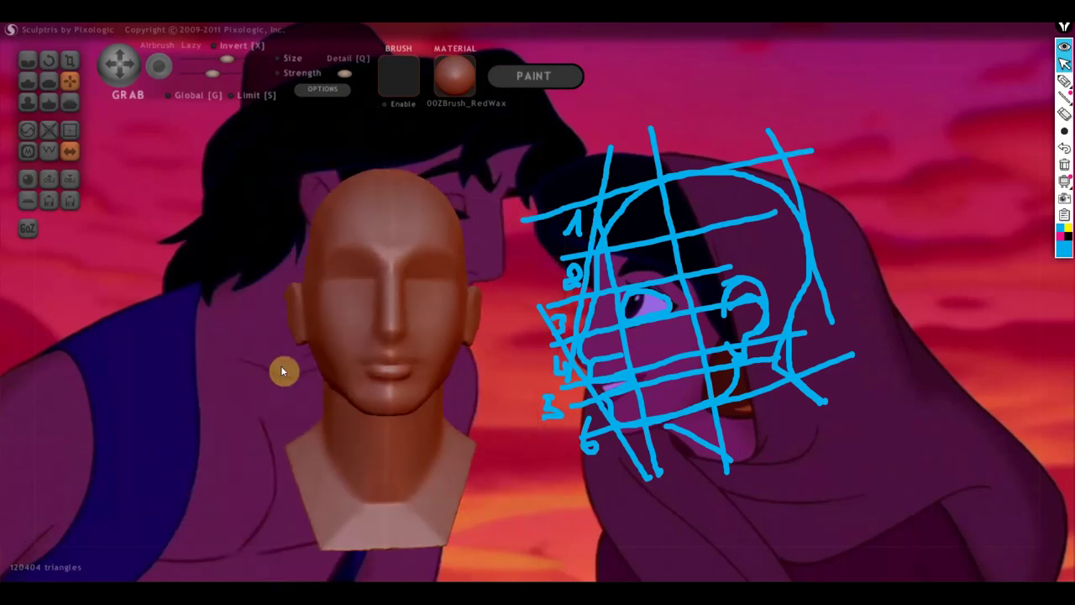
mouse_move(352, 388)
right_mouse_down()
mouse_move(325, 406)
mouse_move(444, 412)
mouse_move(328, 383)
mouse_move(283, 401)
mouse_move(186, 390)
right_mouse_up()
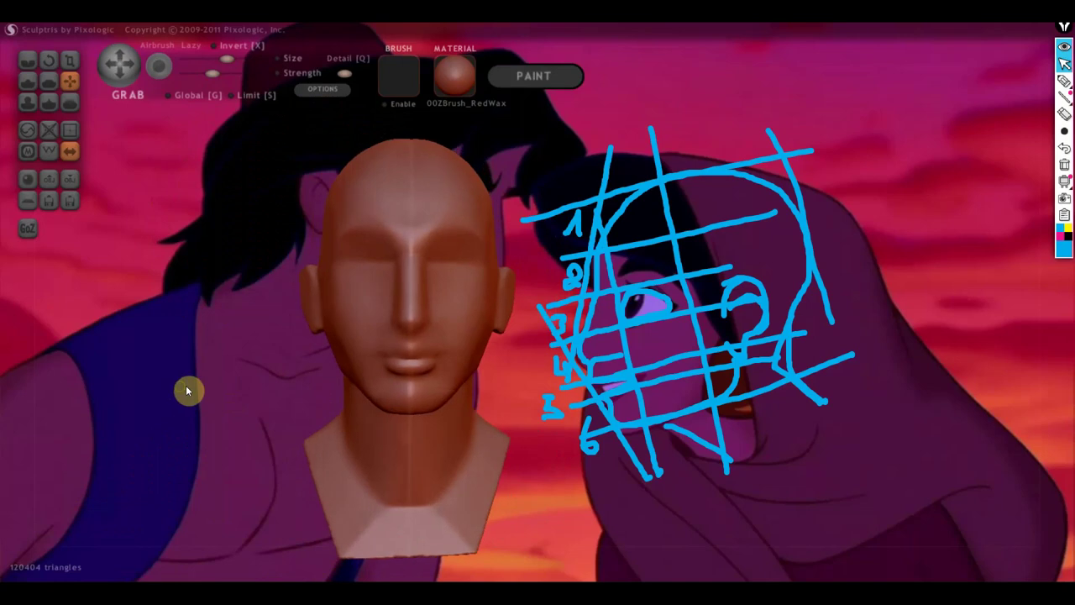
scroll(358, 393, "up", 3)
scroll(398, 353, "up", 2)
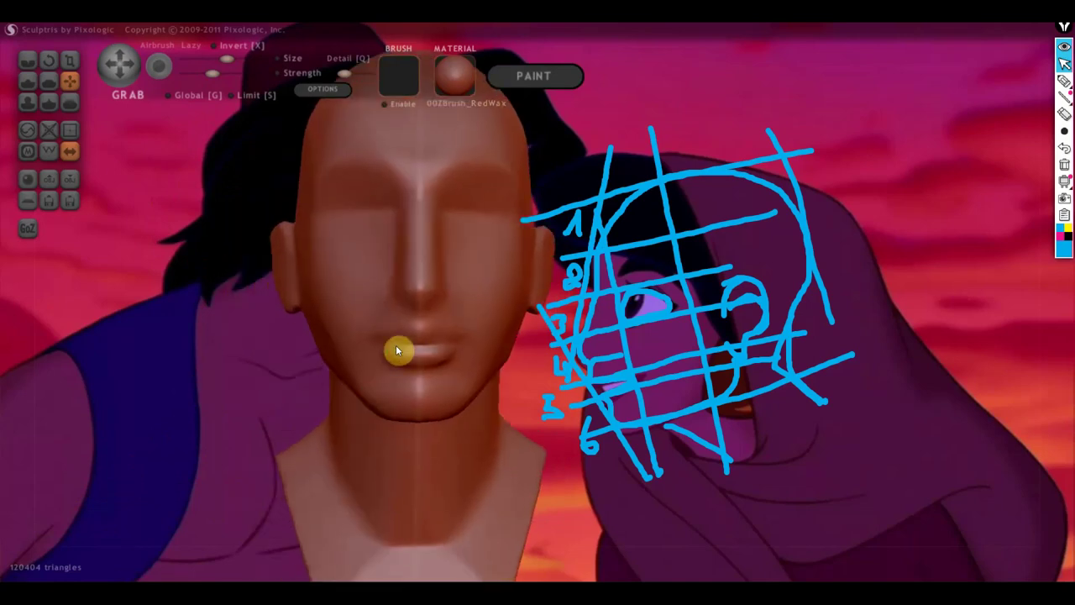
left_click(48, 81)
mouse_move(235, 277)
right_mouse_down()
mouse_move(343, 304)
mouse_move(363, 413)
right_mouse_up()
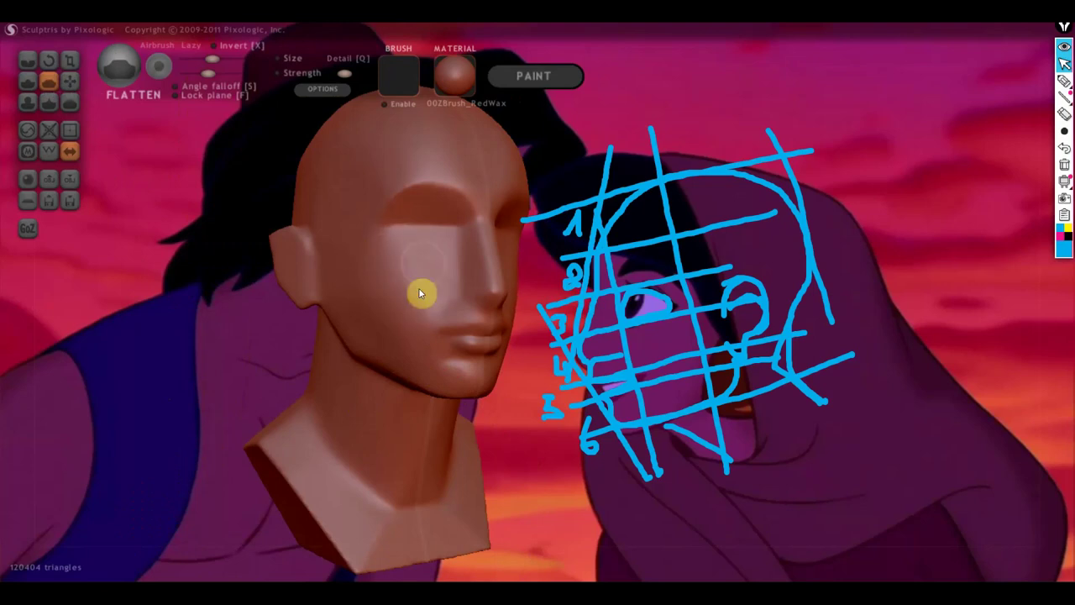
Inspect the bust from left-facing, brow and near-profile angles, then select Grab.
mouse_move(396, 333)
right_mouse_down()
mouse_move(223, 319)
mouse_move(355, 353)
mouse_move(221, 326)
right_mouse_up()
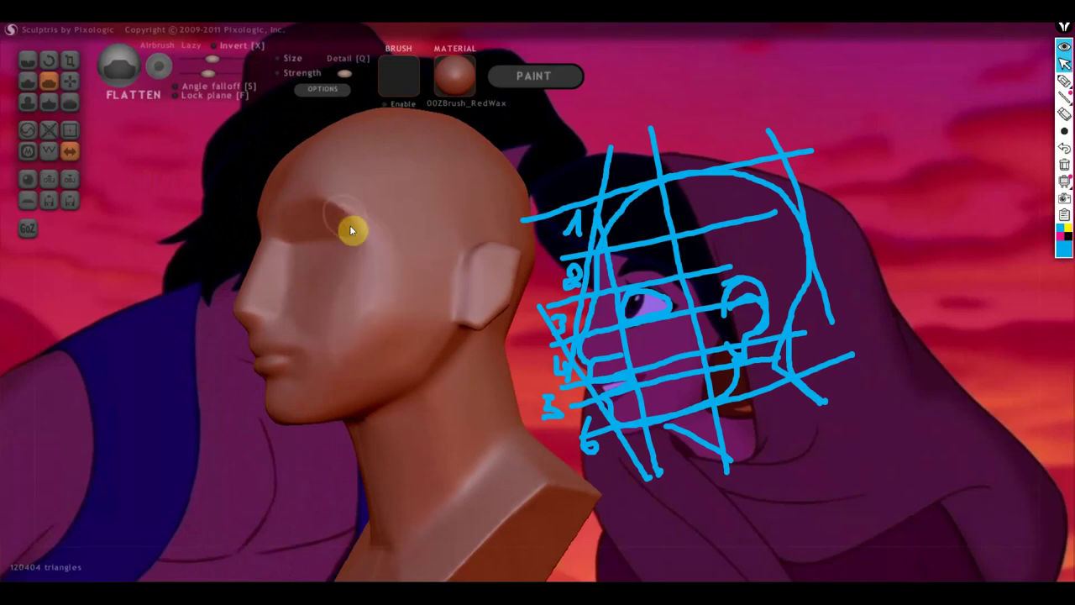
mouse_move(368, 250)
right_mouse_down()
mouse_move(346, 235)
mouse_move(373, 245)
right_mouse_up()
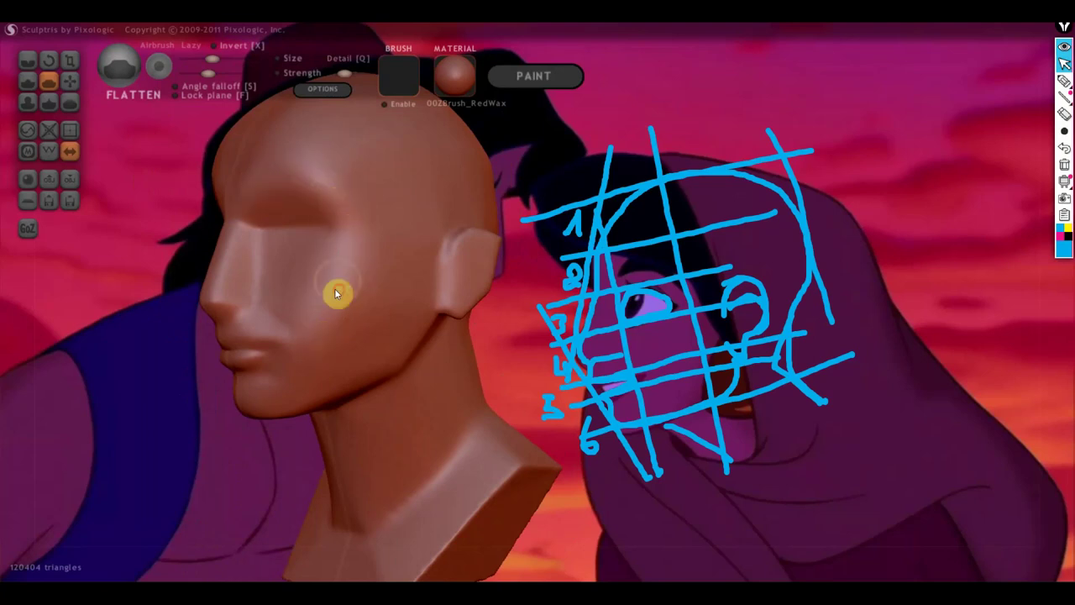
mouse_move(375, 328)
right_mouse_down()
mouse_move(276, 331)
mouse_move(381, 334)
mouse_move(256, 310)
mouse_move(246, 338)
right_mouse_up()
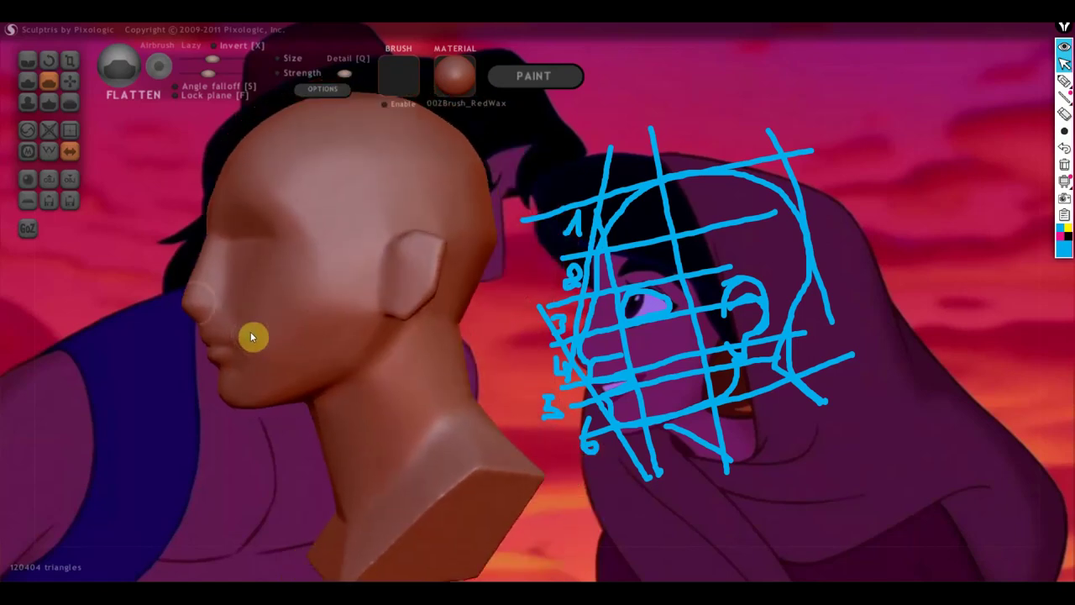
left_click(70, 80)
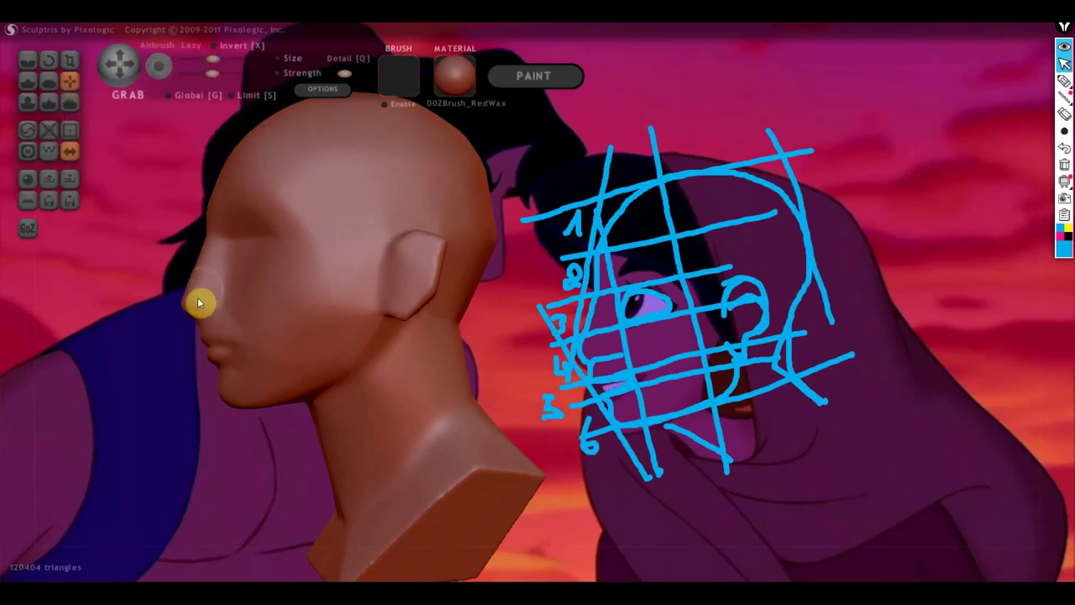
Pull the nose bridge outward, then orbit the head round to a side profile.
left_click_drag(198, 280, 202, 283)
mouse_move(224, 308)
right_mouse_down()
mouse_move(306, 329)
mouse_move(317, 311)
mouse_move(356, 300)
right_mouse_up()
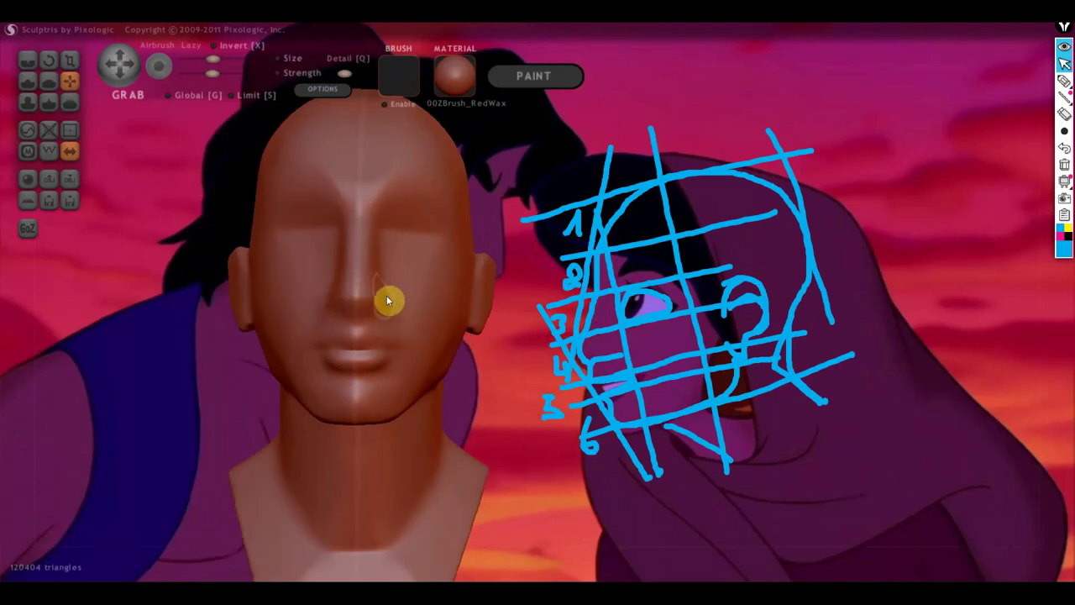
mouse_move(378, 325)
right_mouse_down()
mouse_move(359, 358)
mouse_move(364, 291)
right_mouse_up()
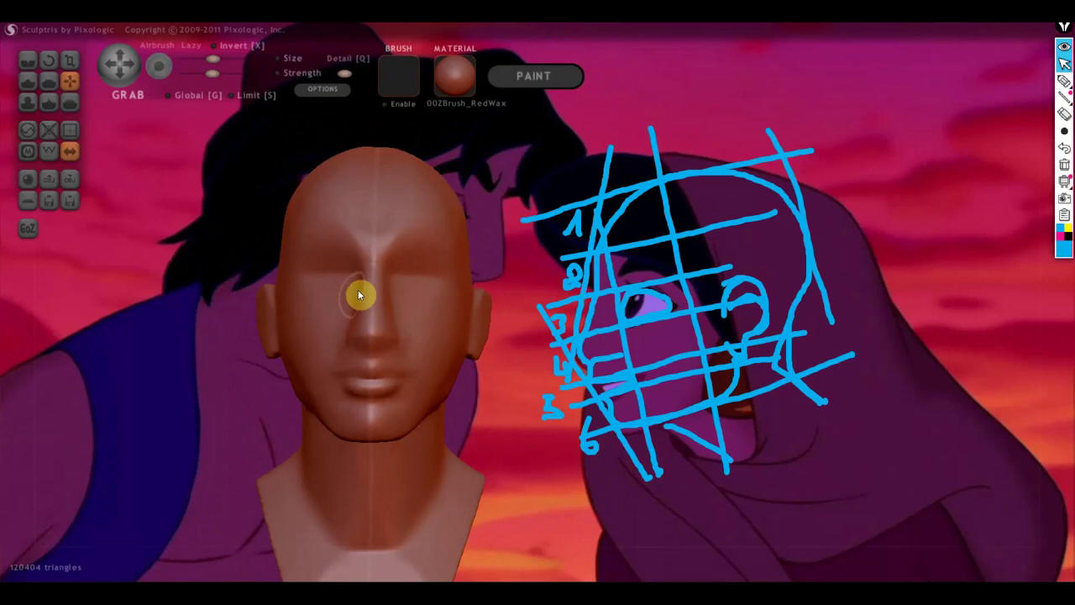
right_click_drag(367, 320, 382, 344)
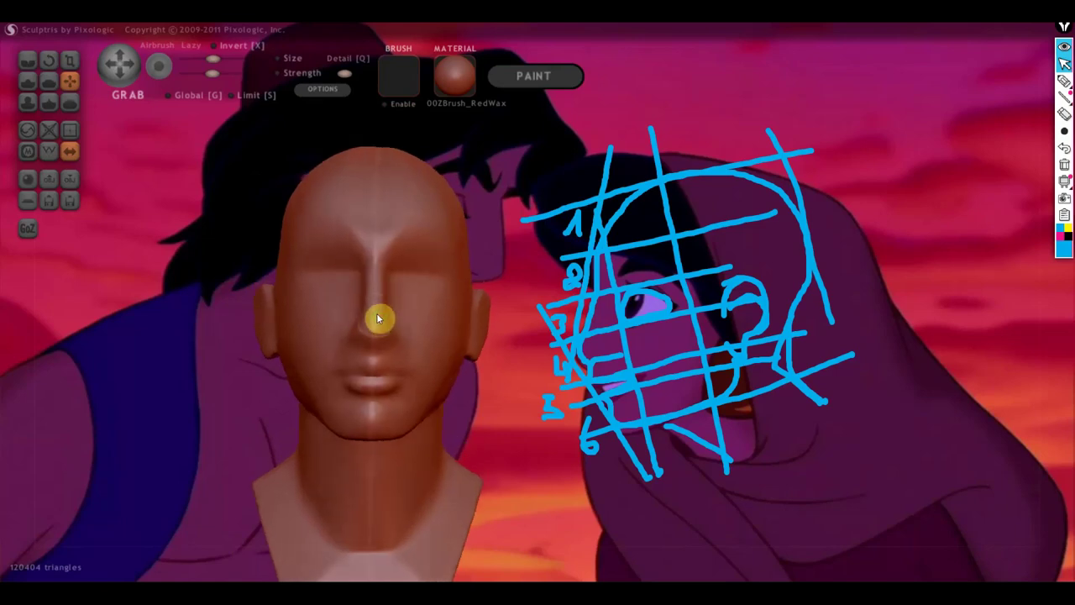
right_click_drag(381, 336, 376, 309)
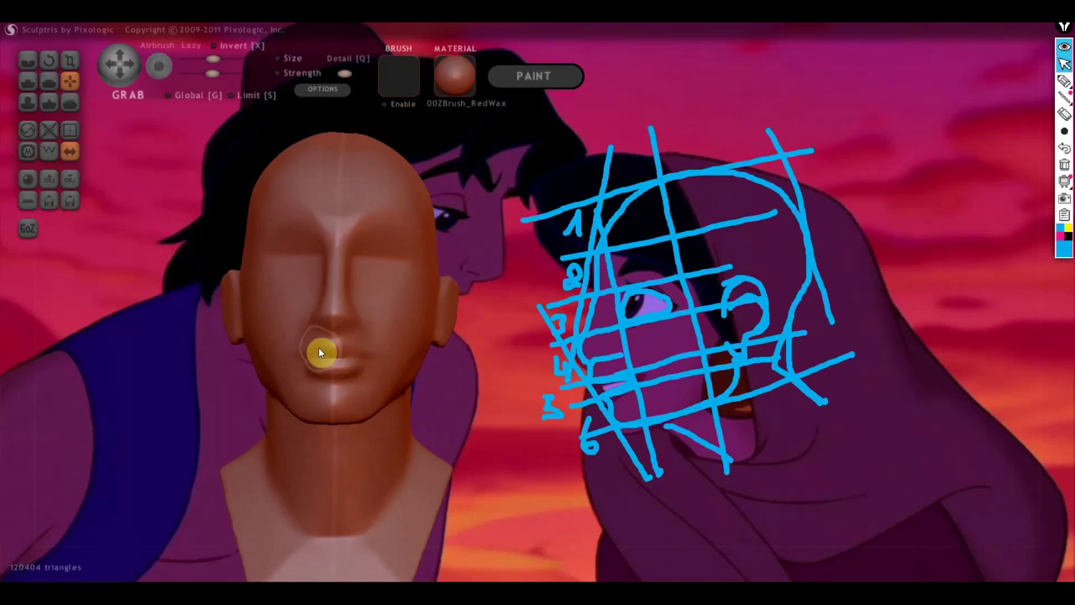
right_click_drag(325, 340, 266, 386)
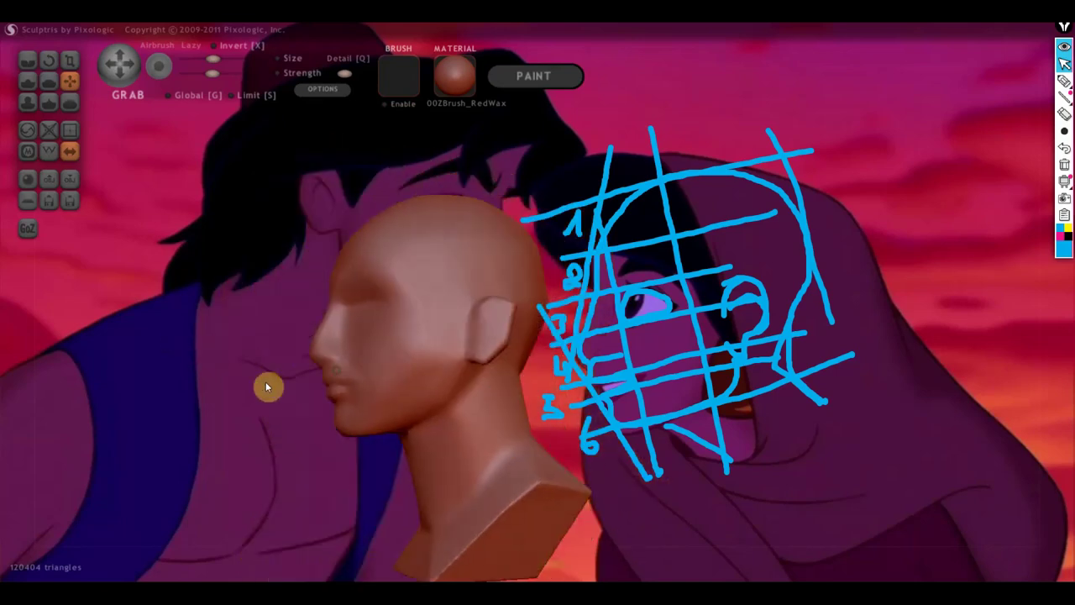
scroll(277, 383, "up", 3)
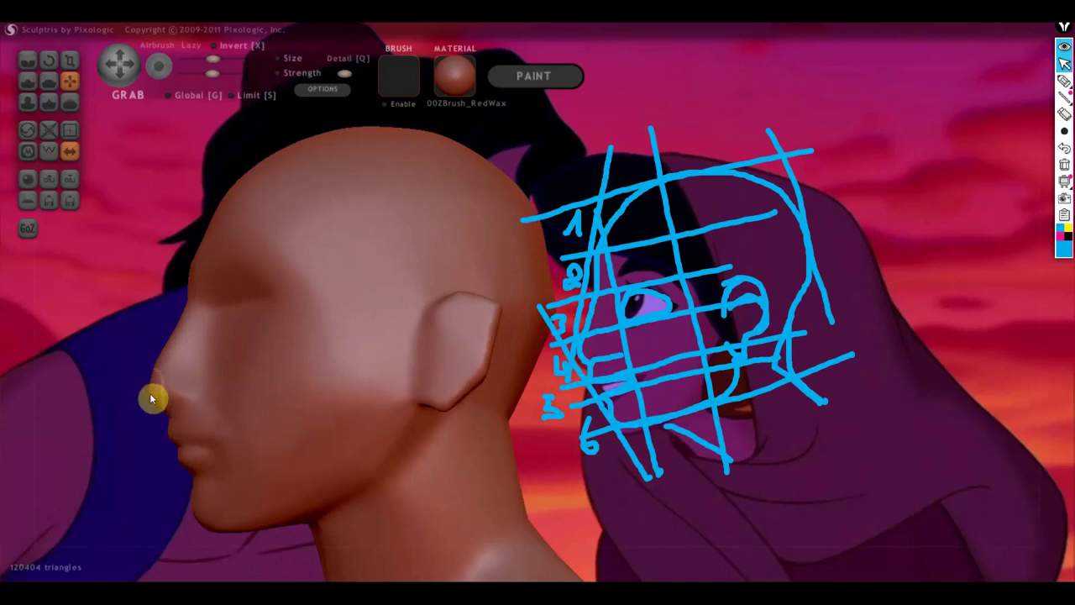
right_click_drag(213, 419, 272, 389)
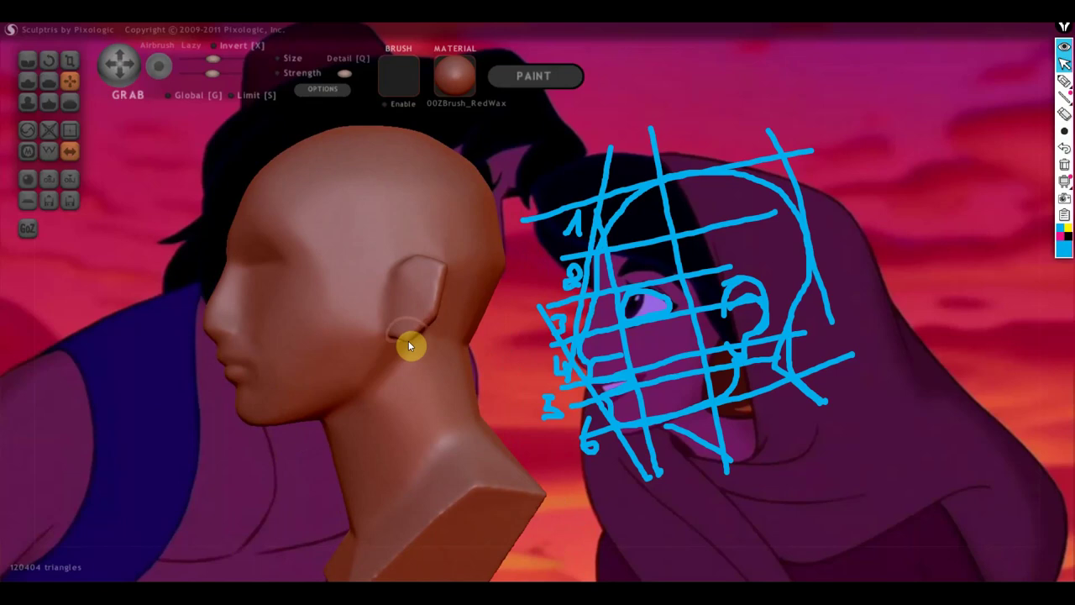
Lengthen the ear's lower edge downward and, with a larger brush, pull the neck down.
left_click_drag(408, 341, 425, 352)
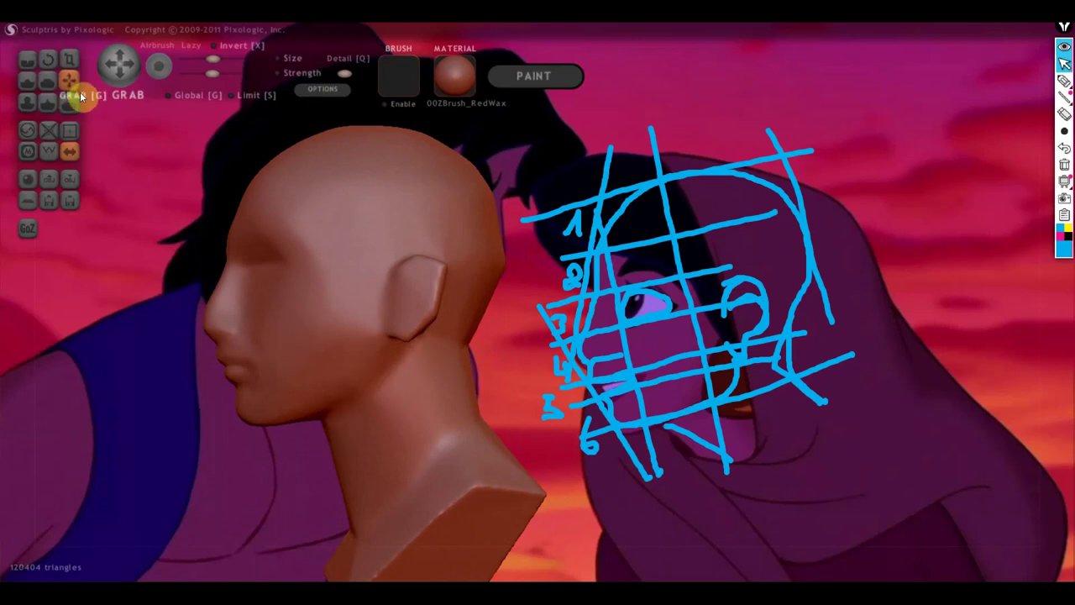
scroll(344, 433, "down", 3)
mouse_move(343, 434)
left_mouse_down()
mouse_move(429, 410)
mouse_move(426, 390)
left_mouse_up()
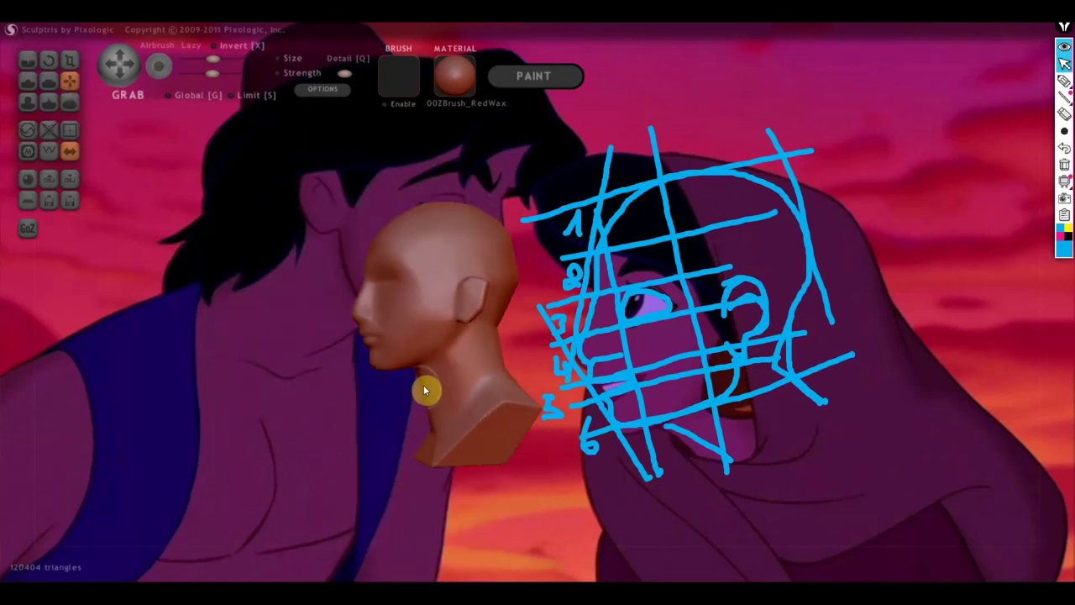
left_click(219, 61)
left_click_drag(430, 383, 434, 400)
mouse_move(502, 336)
left_mouse_down()
mouse_move(473, 389)
mouse_move(581, 389)
mouse_move(461, 389)
mouse_move(507, 391)
left_mouse_up()
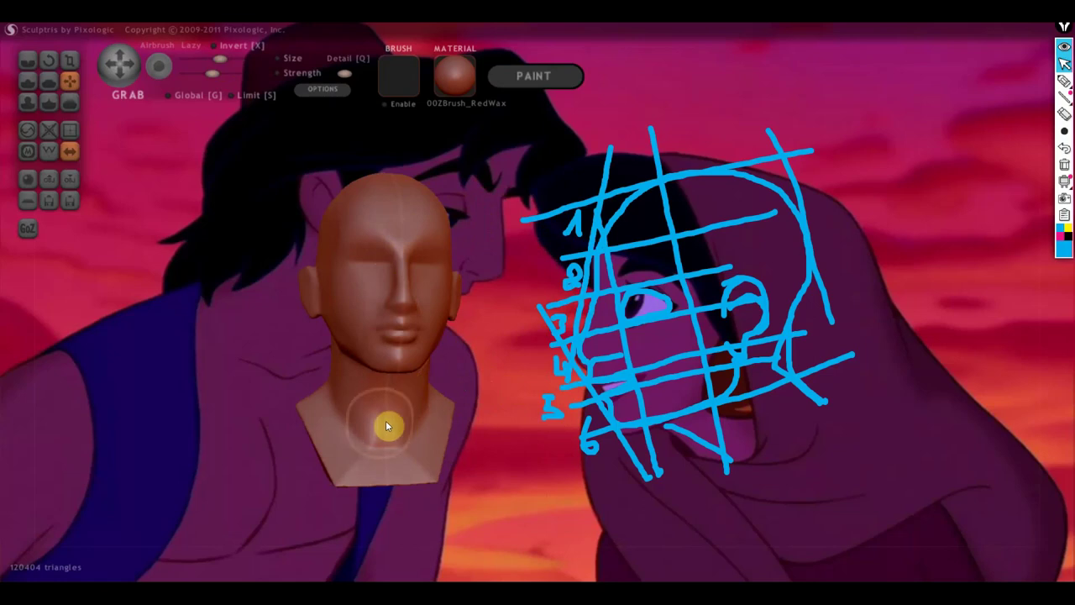
right_click_drag(386, 420, 347, 403, "shift")
right_click_drag(495, 389, 477, 378, "shift")
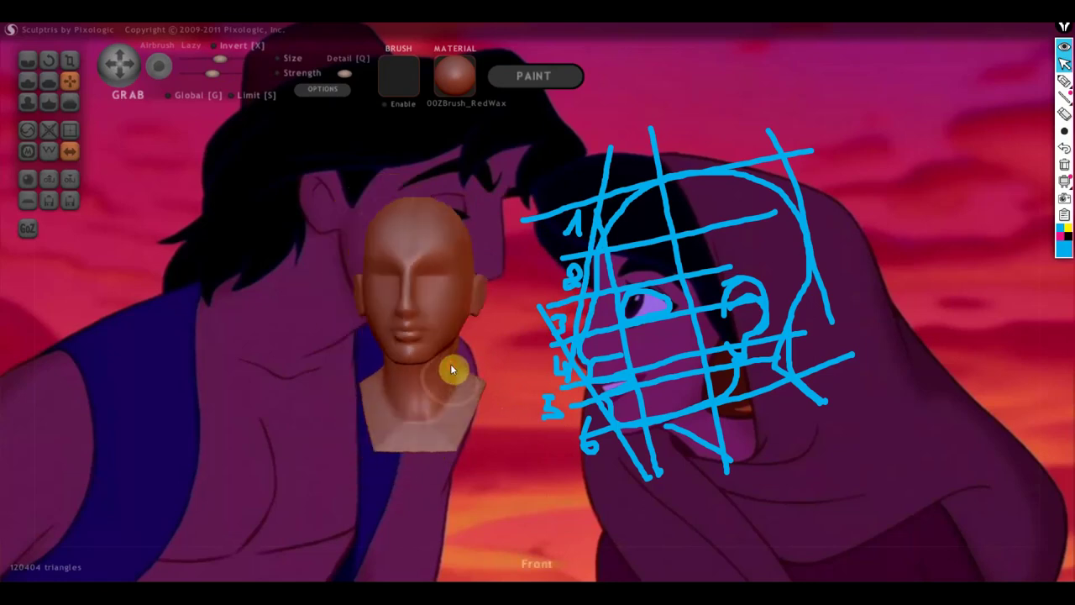
right_click_drag(446, 412, 408, 403)
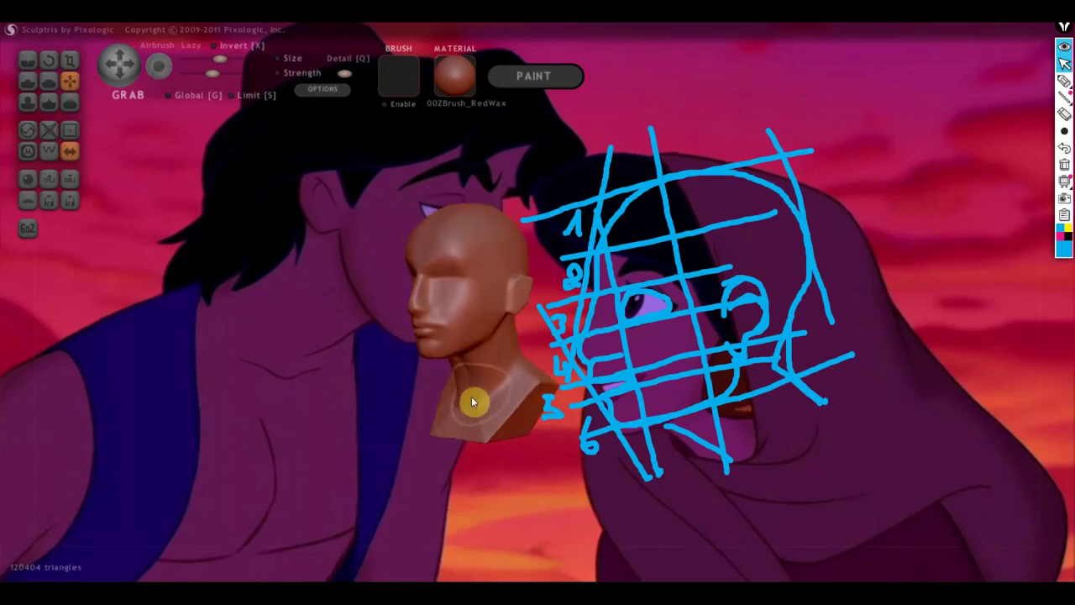
right_click_drag(522, 381, 569, 378, "shift")
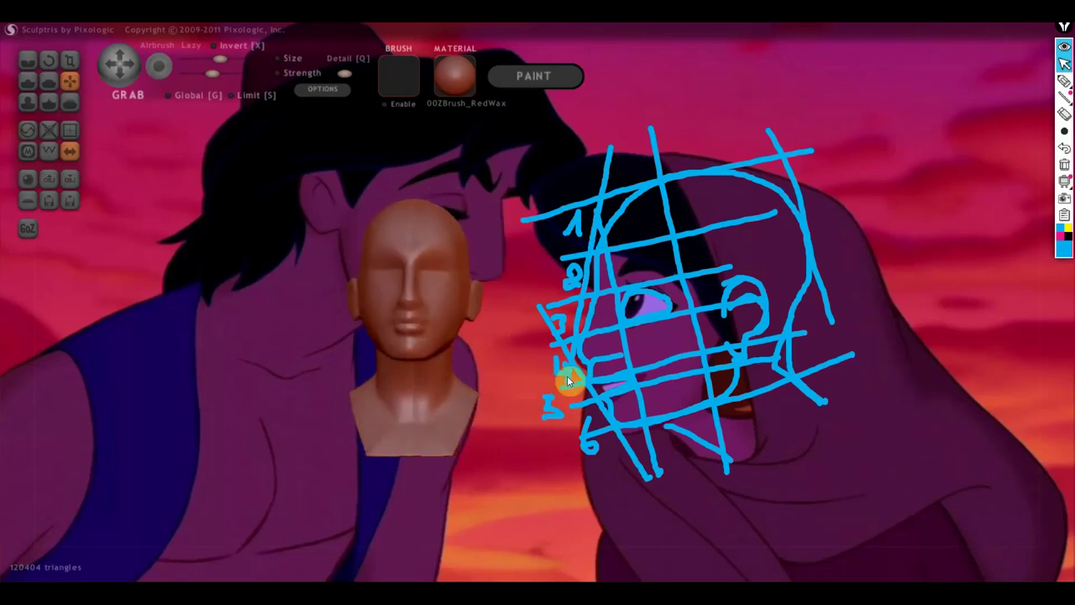
Switch to Flatten and orbit the bust to a near-frontal three-quarter view.
left_click(49, 80)
right_click_drag(224, 217, 388, 270)
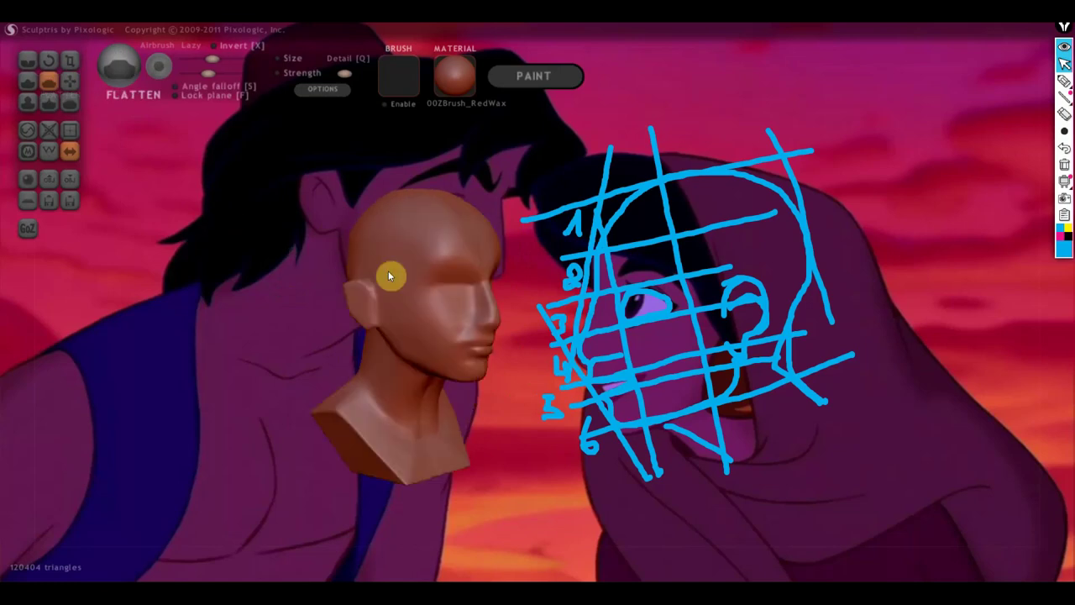
right_click_drag(413, 388, 380, 384)
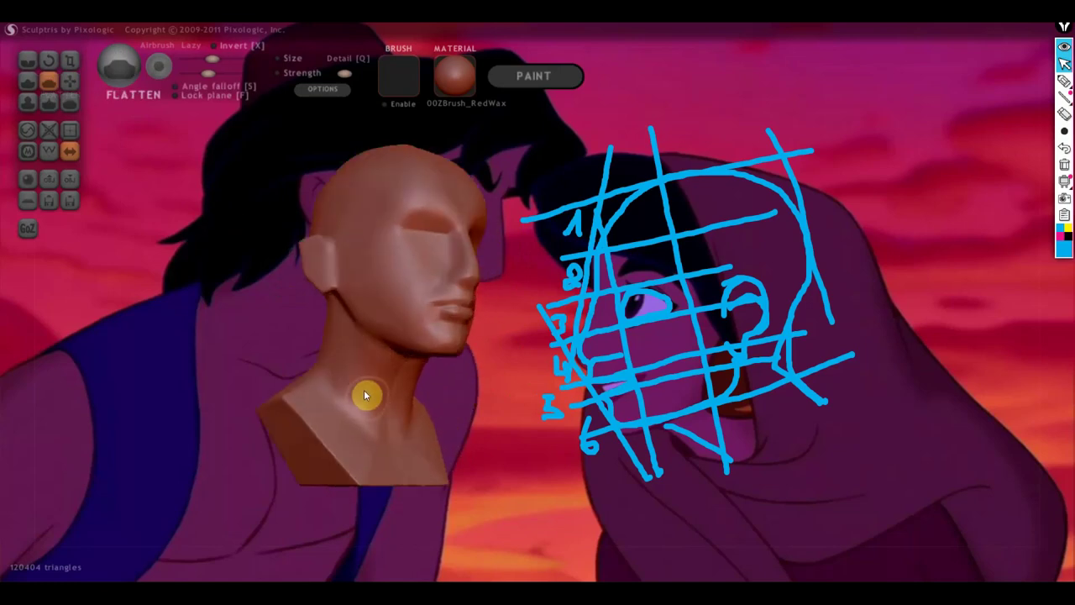
mouse_move(367, 410)
right_mouse_down()
mouse_move(341, 396)
mouse_move(433, 431)
mouse_move(362, 463)
mouse_move(307, 413)
right_mouse_up()
scroll(372, 372, "up", 3)
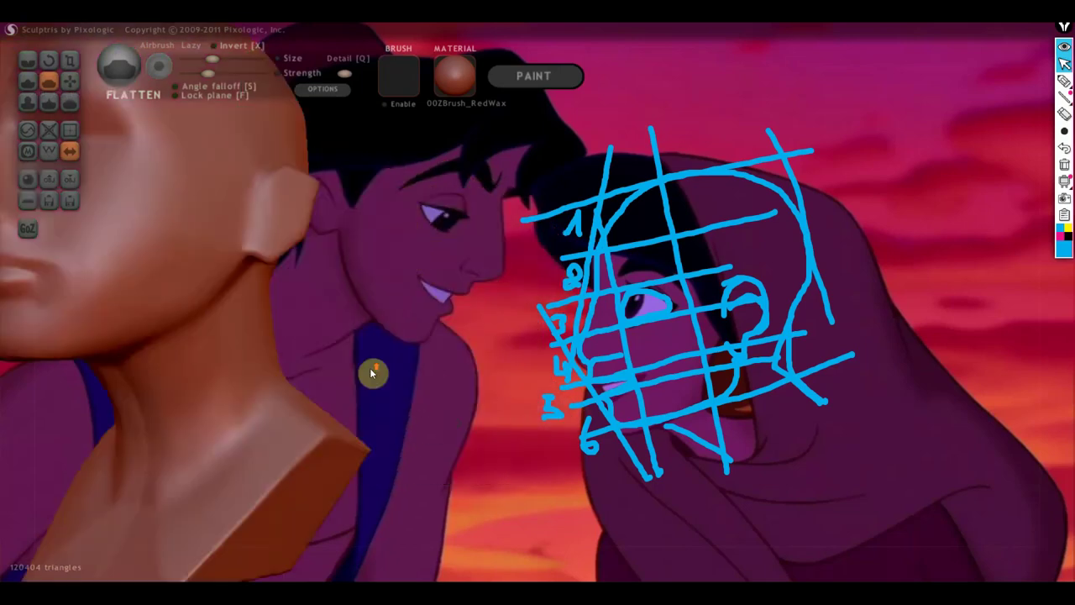
right_click_drag(363, 388, 531, 373)
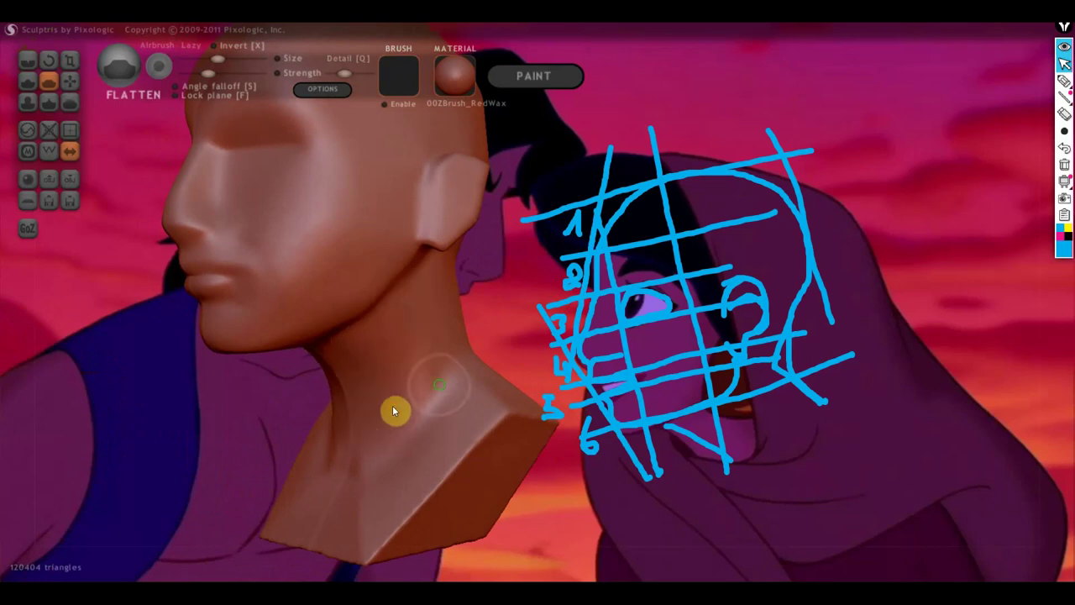
right_click_drag(396, 413, 499, 446)
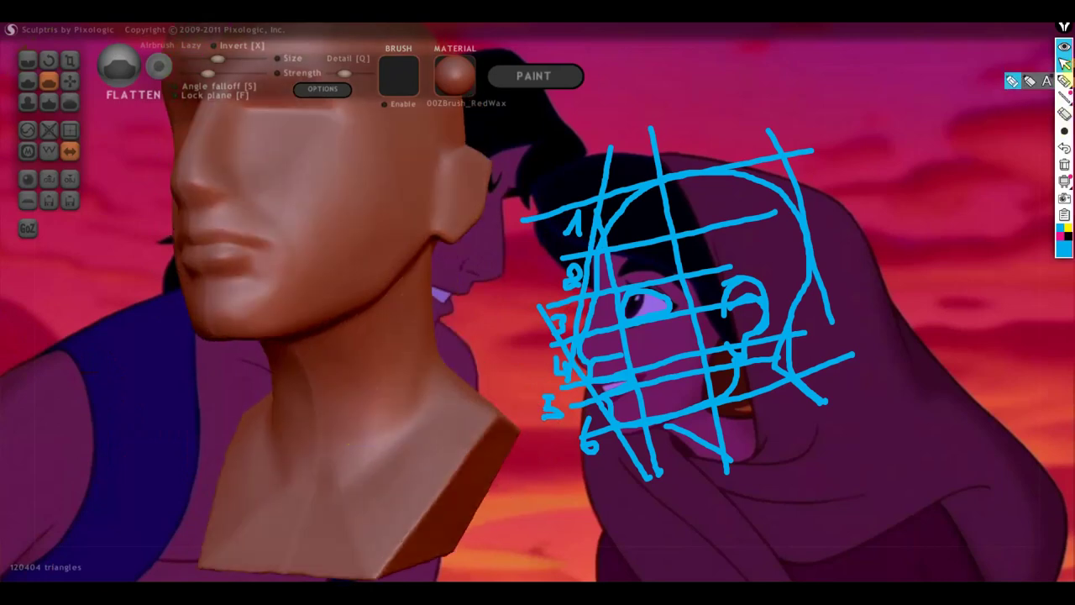
Sketch annotation guide lines running from the ear down the neck.
left_click(1064, 80)
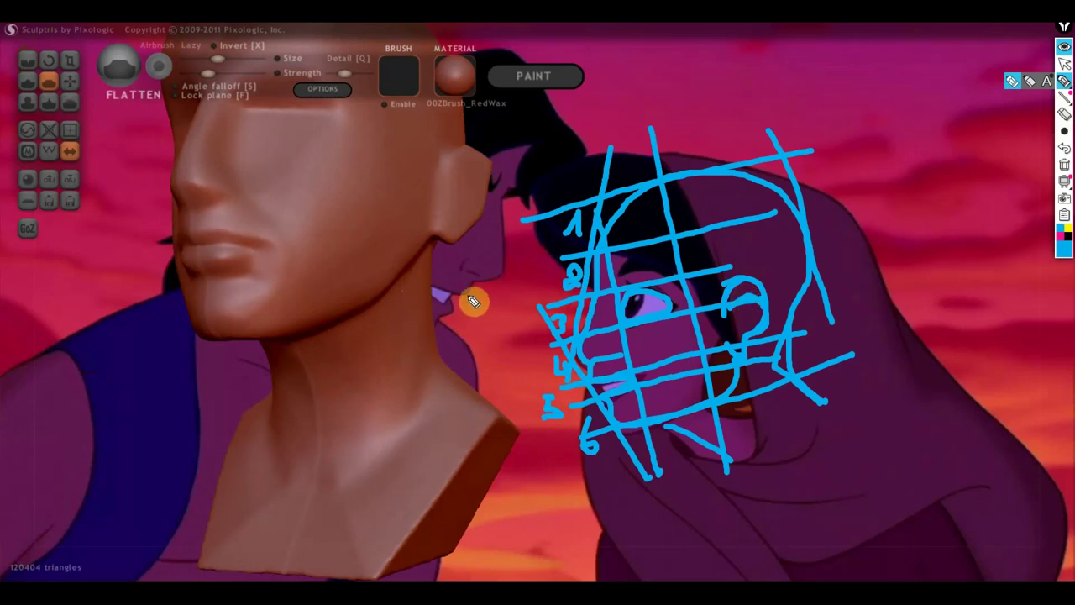
mouse_move(417, 261)
left_mouse_down()
mouse_move(405, 389)
mouse_move(334, 470)
left_mouse_up()
mouse_move(415, 267)
left_mouse_down()
mouse_move(361, 324)
mouse_move(310, 343)
mouse_move(319, 467)
left_mouse_up()
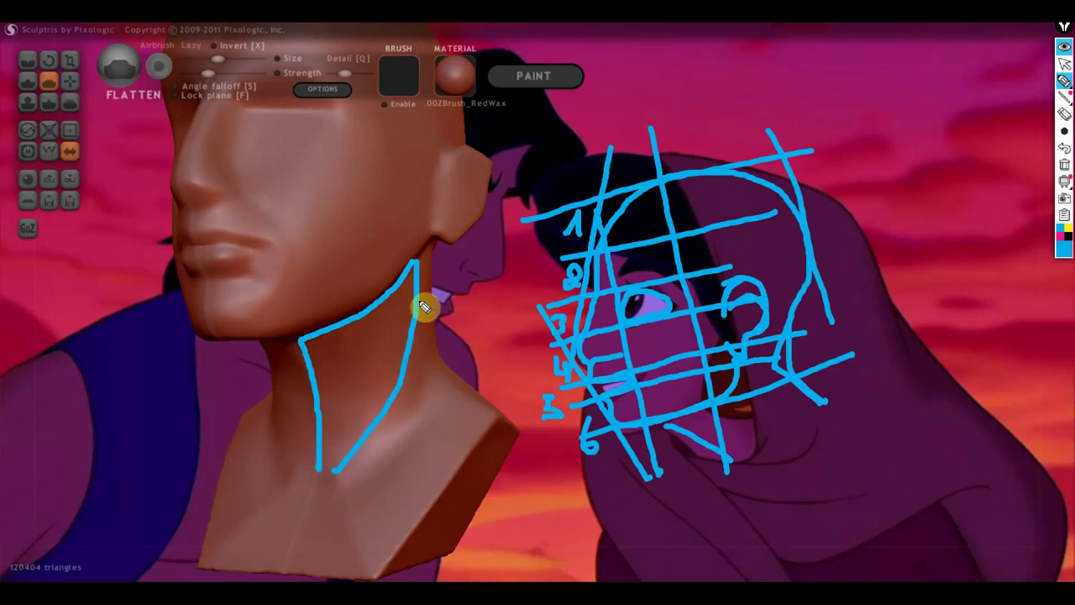
mouse_move(422, 278)
left_mouse_down()
mouse_move(431, 348)
mouse_move(412, 319)
left_mouse_up()
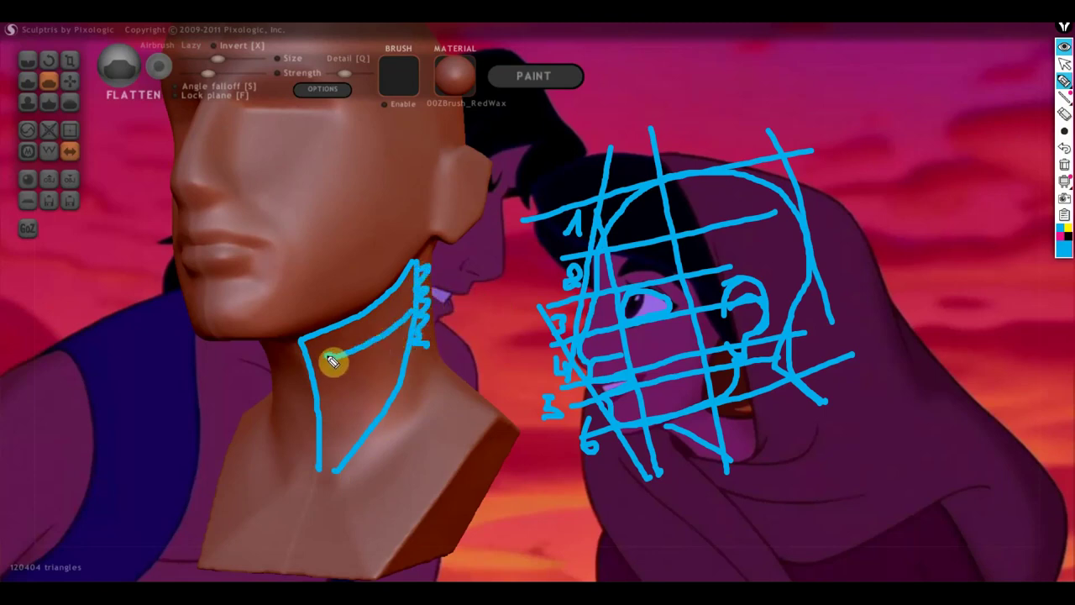
mouse_move(324, 357)
left_mouse_down()
mouse_move(357, 370)
mouse_move(355, 355)
mouse_move(348, 395)
mouse_move(344, 376)
left_mouse_up()
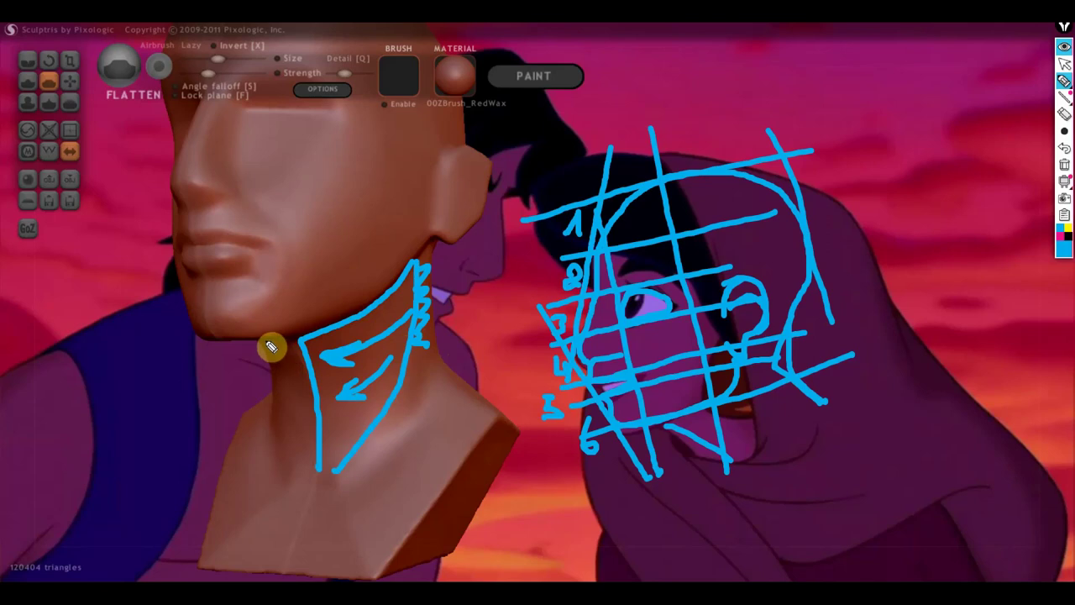
Outline the collar shape with direction strokes, then erase all annotations.
mouse_move(262, 335)
left_mouse_down()
mouse_move(299, 344)
mouse_move(284, 420)
left_mouse_up()
left_click_drag(272, 382, 319, 468)
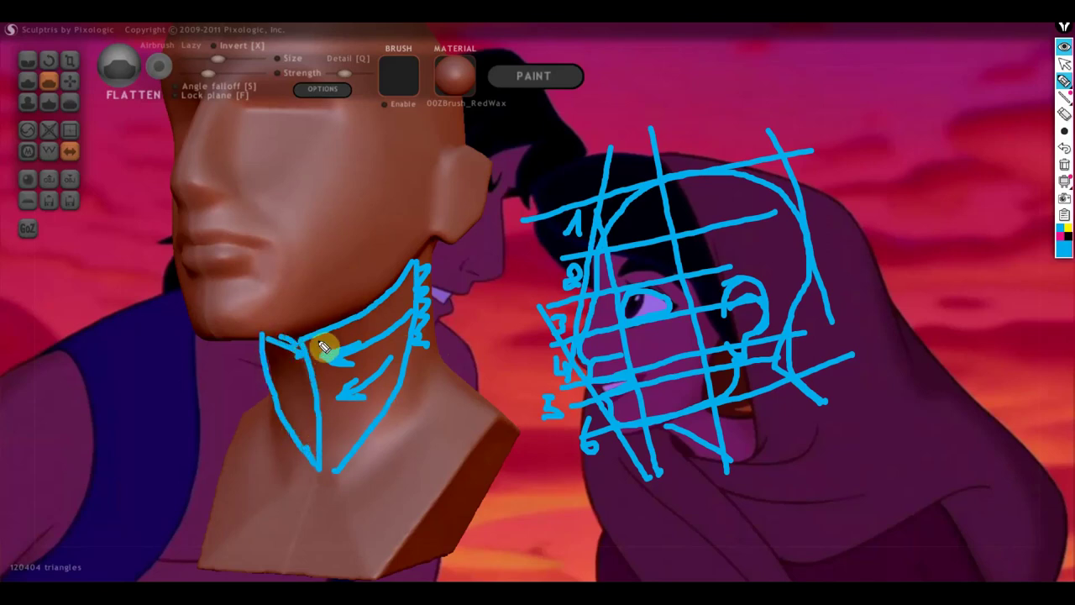
left_click_drag(320, 343, 340, 470)
left_click_drag(293, 355, 322, 468)
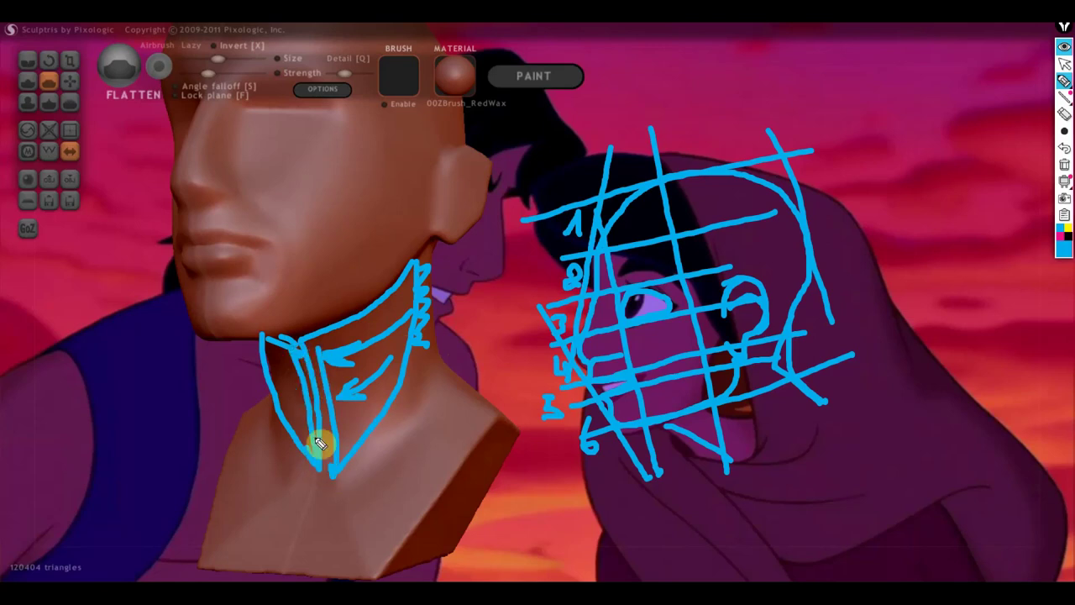
mouse_move(1064, 198)
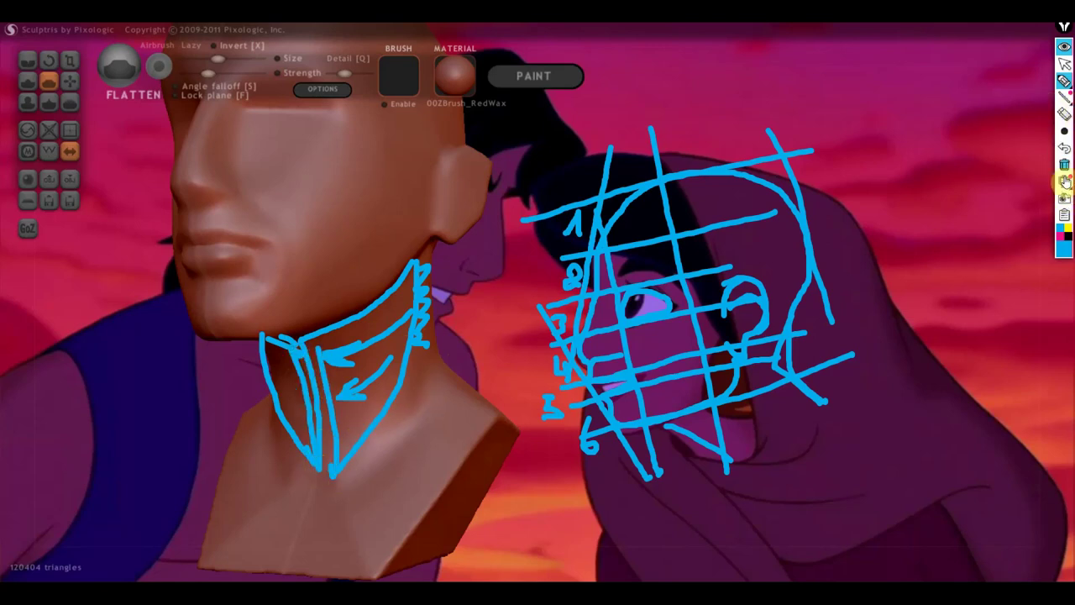
left_click(1064, 165)
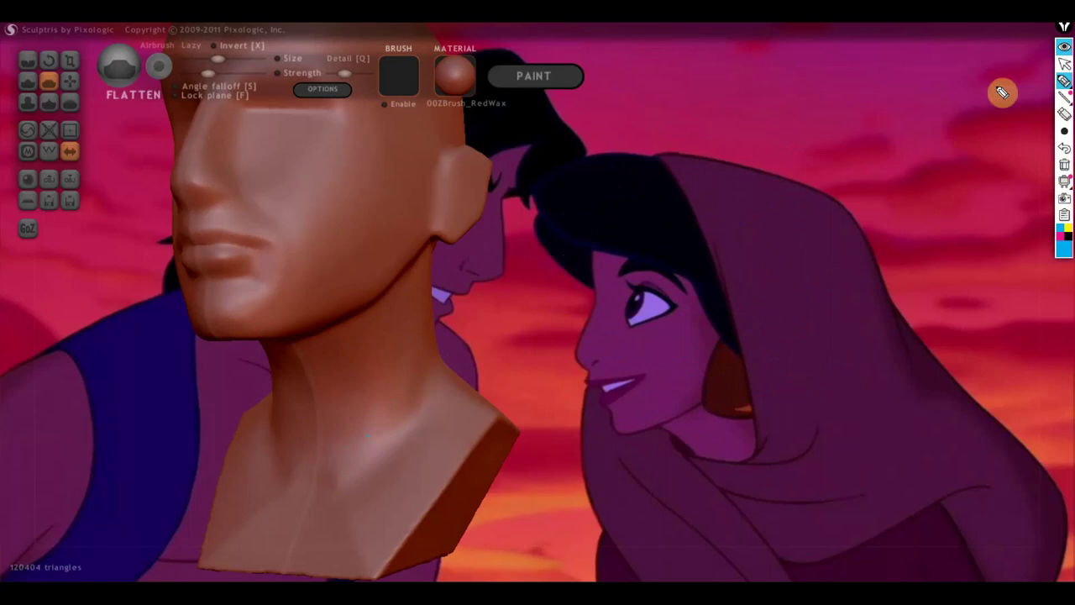
left_click(1065, 63)
Move, zoom and turn the bust to a true side profile next to Jasmine's face.
mouse_move(676, 258)
left_mouse_down()
mouse_move(529, 266)
mouse_move(613, 266)
mouse_move(647, 236)
mouse_move(830, 382)
mouse_move(862, 382)
mouse_move(792, 370)
mouse_move(939, 398)
mouse_move(935, 408)
left_mouse_up()
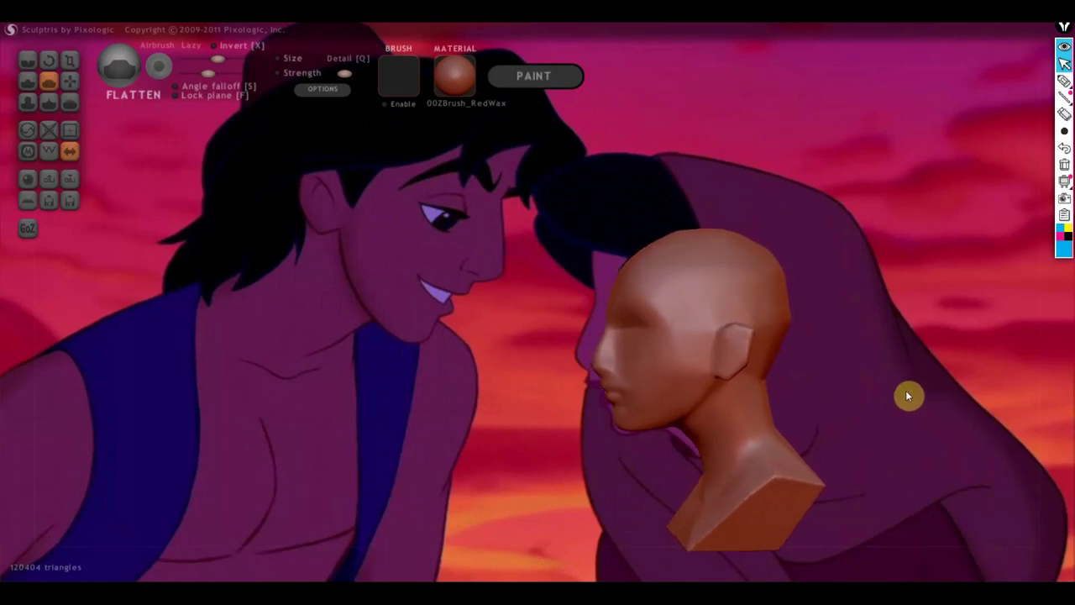
scroll(834, 334, "up", 2)
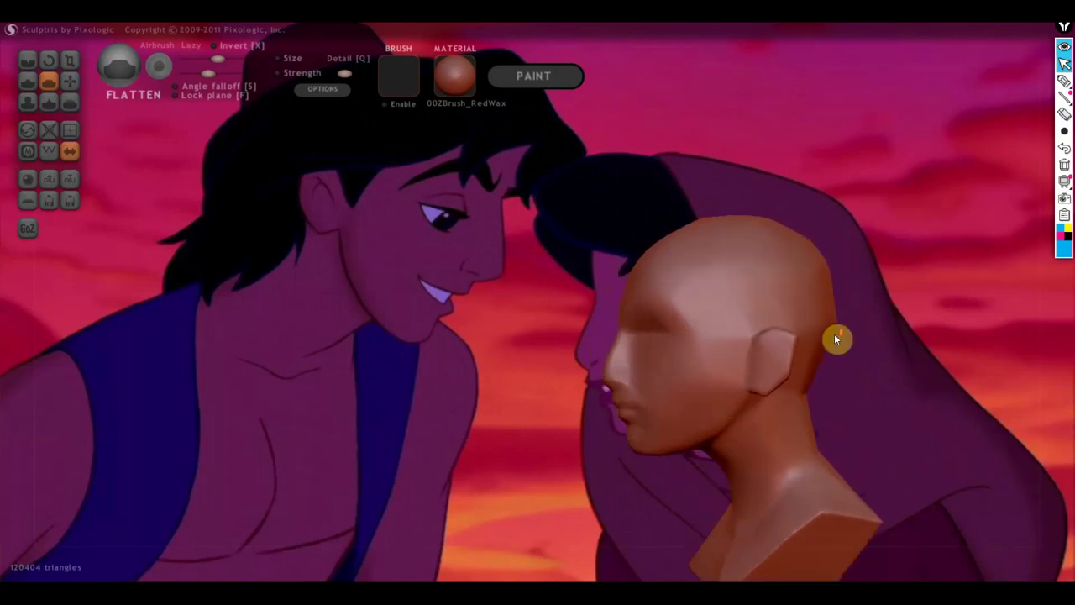
left_click_drag(843, 343, 822, 315)
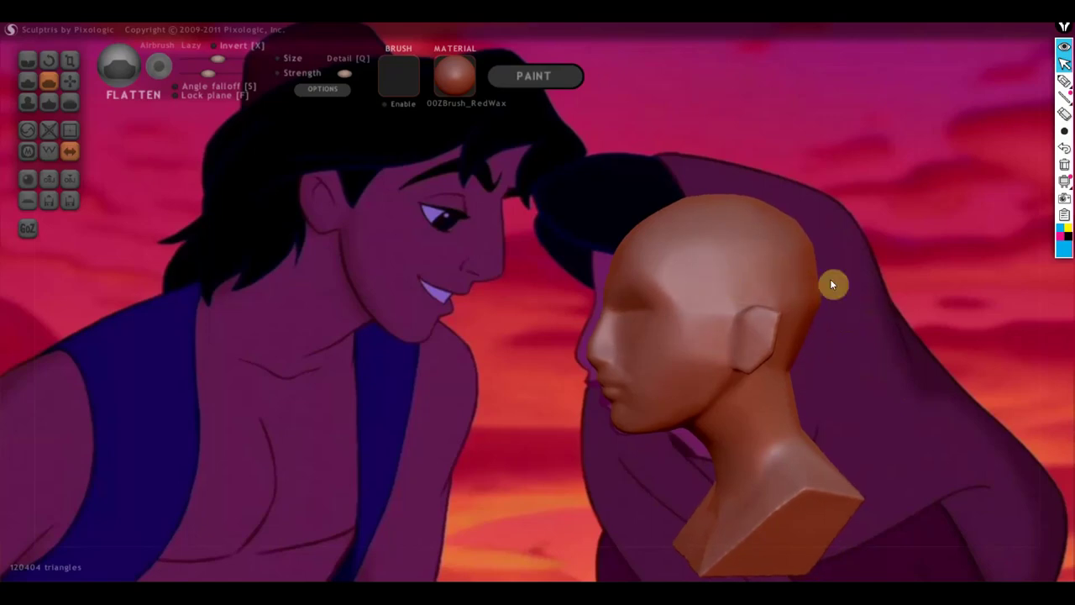
left_click_drag(830, 279, 833, 289)
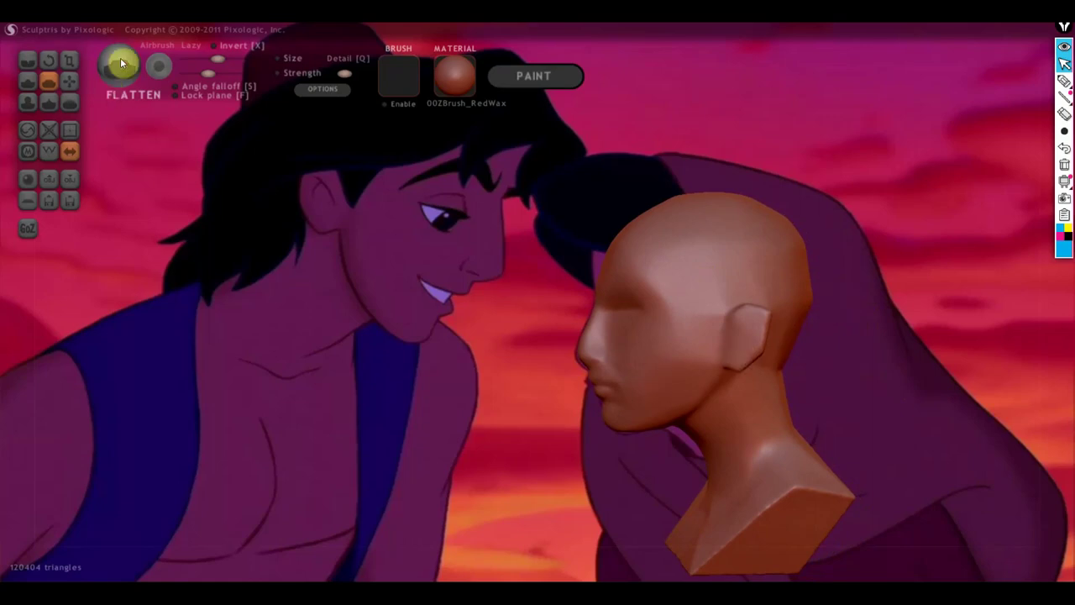
Pull the forehead outline into a new shape with an enlarged Grab brush, then shrink the brush.
left_click(69, 81)
left_click(232, 60)
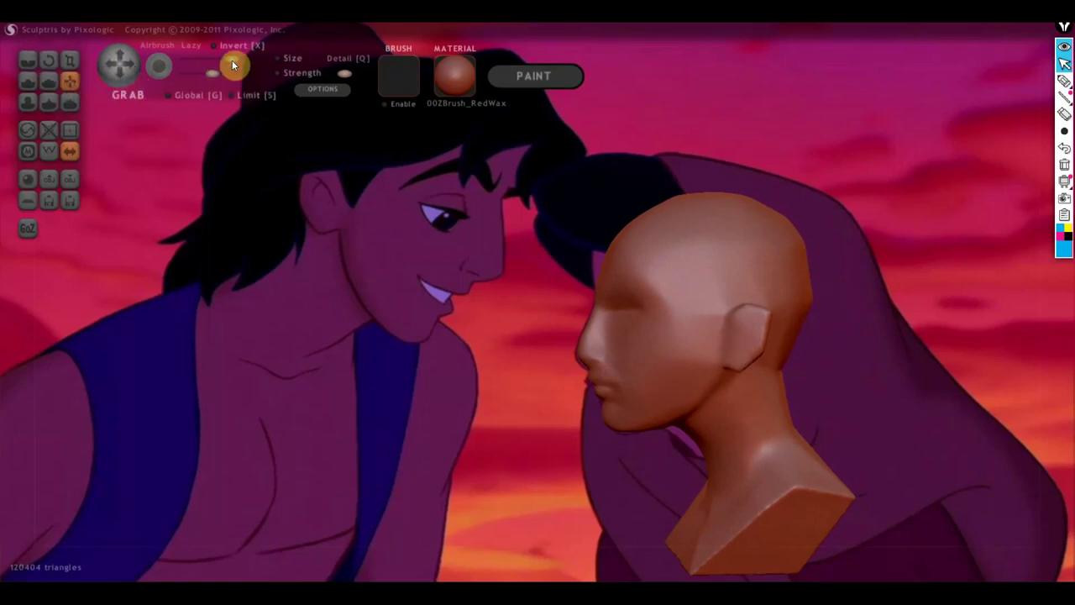
left_click_drag(608, 395, 615, 423)
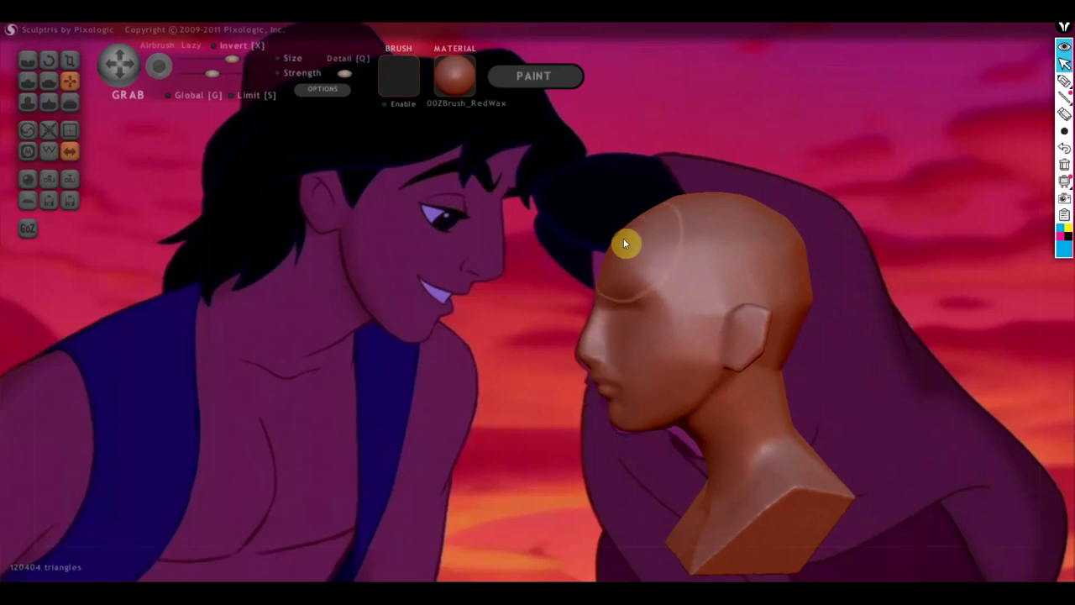
left_click_drag(608, 239, 649, 220)
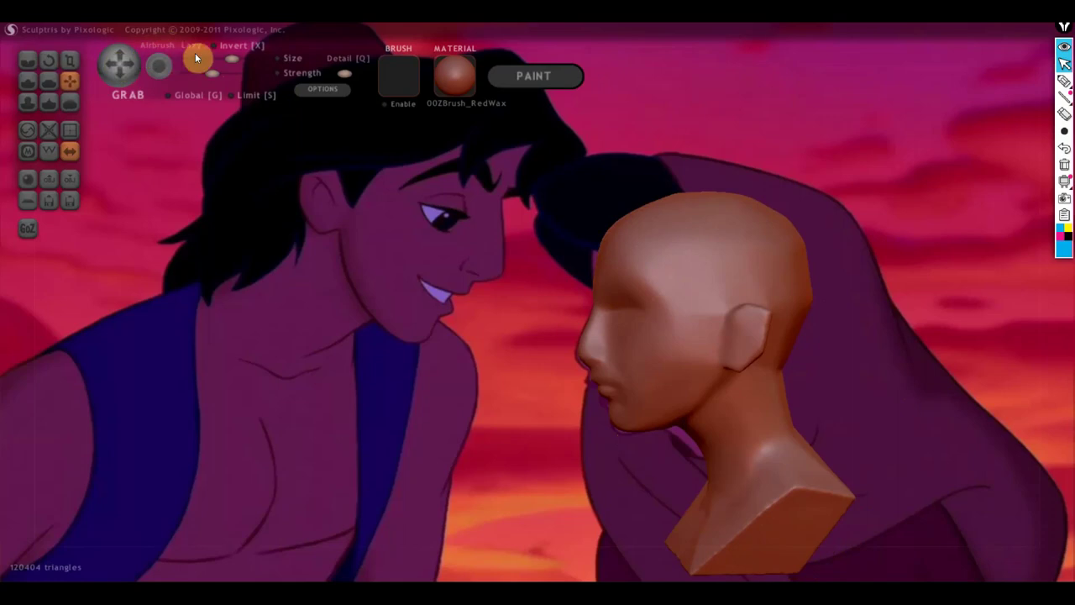
left_click(219, 58)
Orbit the bust between front and side-profile views to check the forehead against the reference.
mouse_move(588, 416)
left_mouse_down()
mouse_move(532, 425)
mouse_move(669, 407)
left_mouse_up()
right_click_drag(704, 398, 571, 352)
scroll(574, 352, "up", 3)
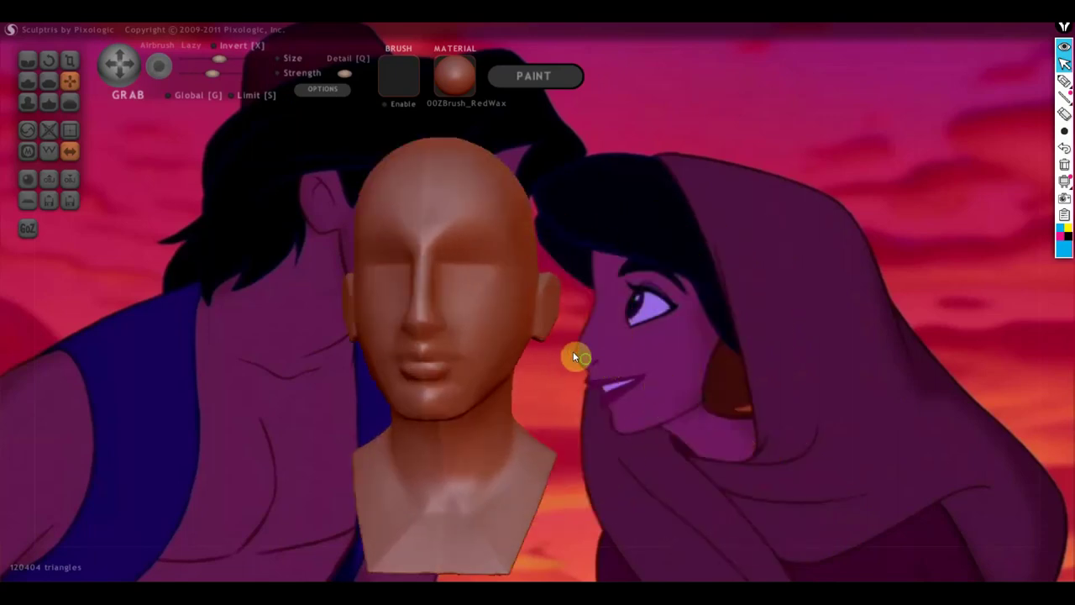
scroll(588, 360, "up", 2)
mouse_move(594, 363)
left_mouse_down()
mouse_move(384, 346)
mouse_move(413, 333)
left_mouse_up()
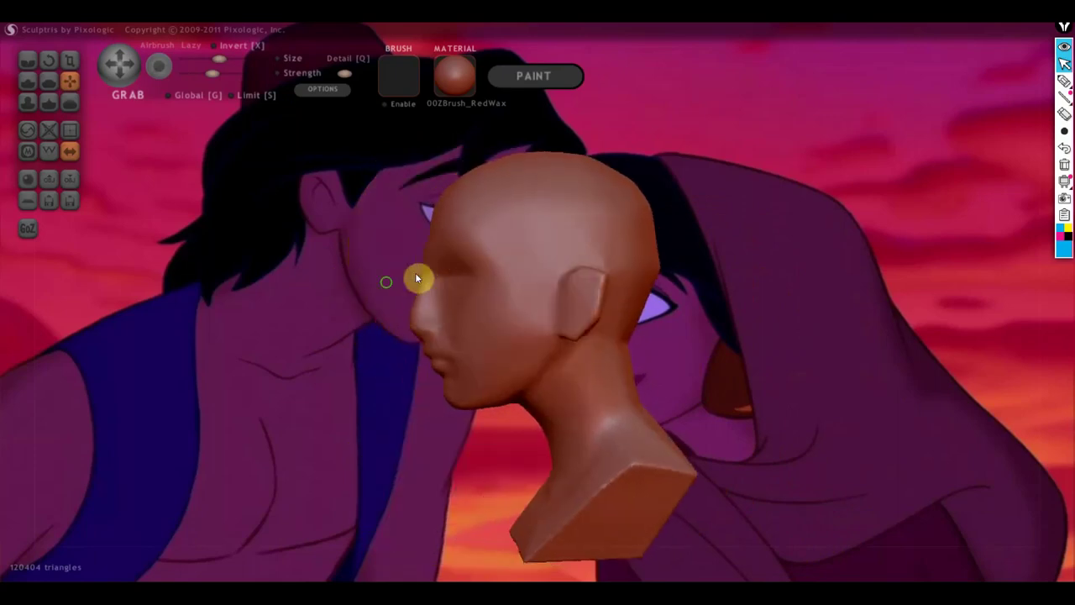
right_click_drag(417, 278, 235, 338)
scroll(326, 314, "up", 2)
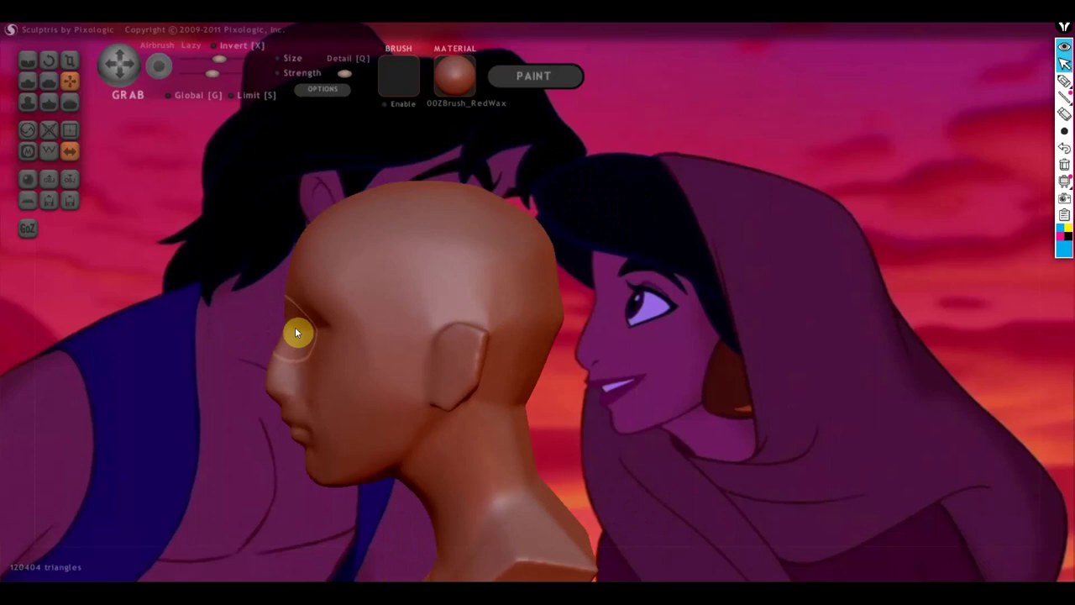
right_click_drag(295, 322, 379, 337)
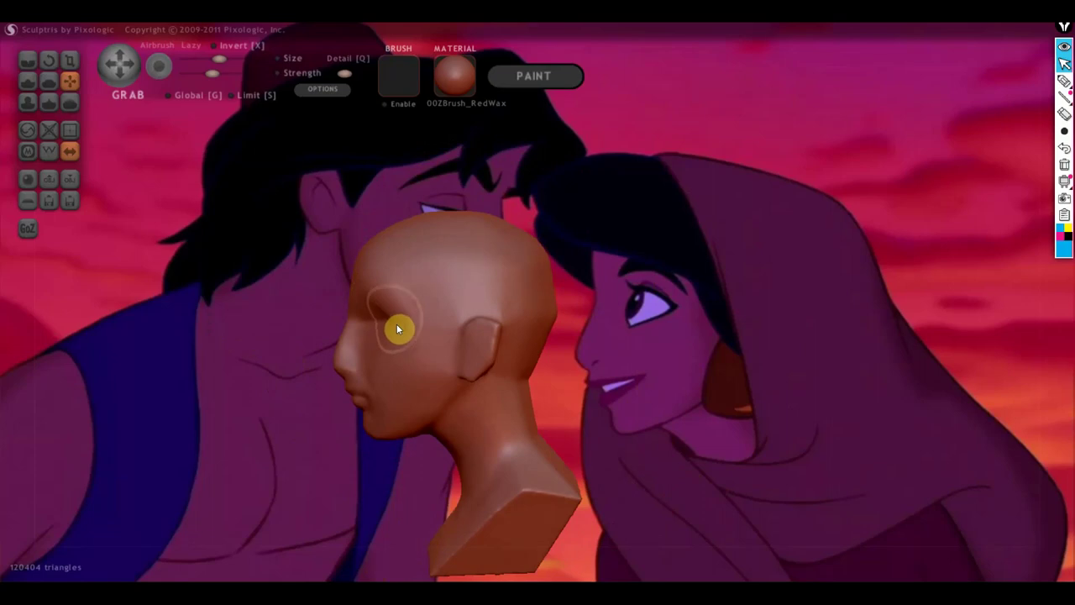
right_click_drag(408, 331, 590, 411)
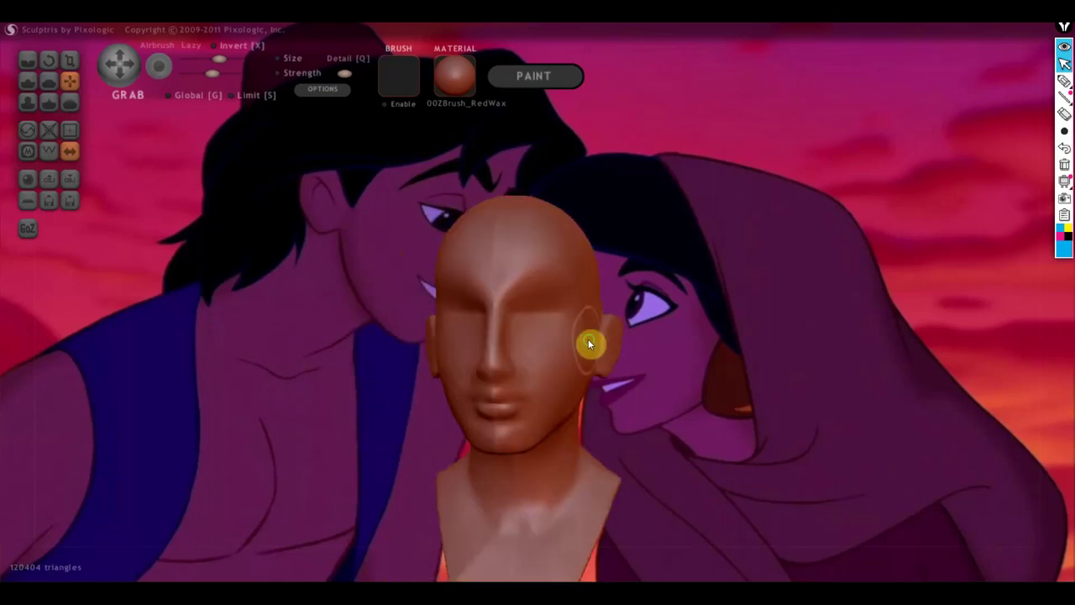
mouse_move(456, 336)
right_mouse_down()
mouse_move(477, 350)
mouse_move(494, 343)
right_mouse_up()
scroll(494, 342, "down", 3)
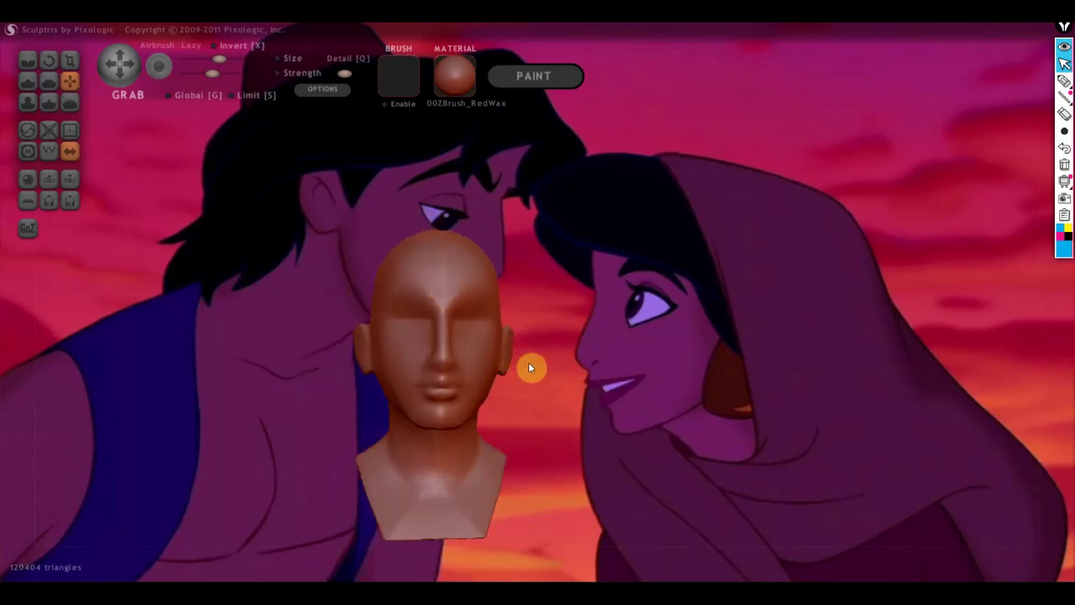
Zoom in on an exact front view and pull the lower lip downward.
right_click_drag(530, 364, 536, 363, "shift")
mouse_move(534, 363)
left_mouse_down("alt")
mouse_move(502, 320)
mouse_move(653, 305)
left_mouse_up("alt")
scroll(502, 322, "up", 2)
scroll(653, 305, "up", 2)
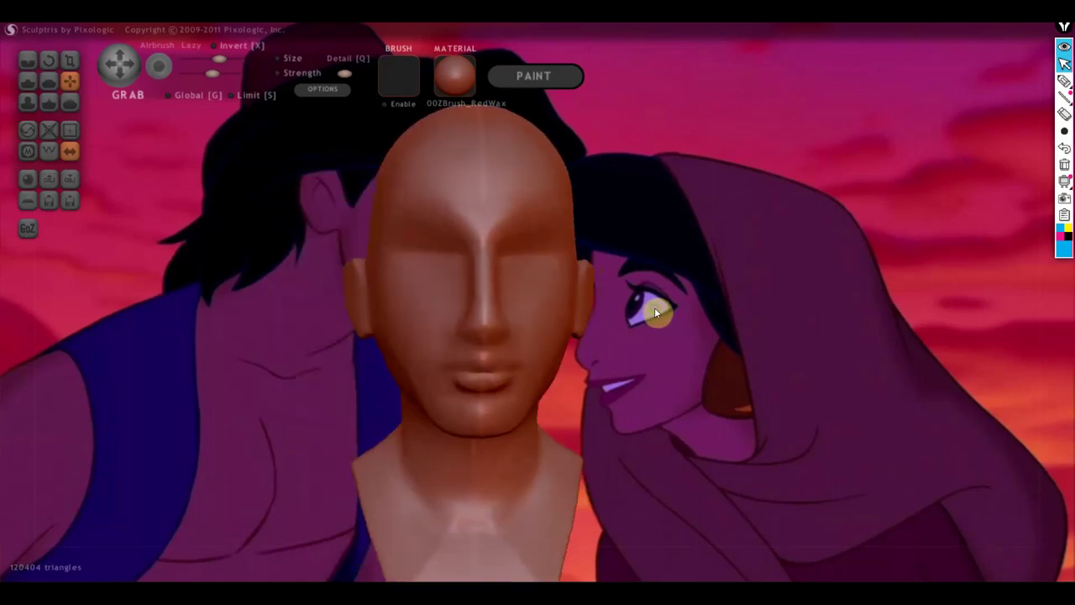
scroll(585, 291, "up", 1)
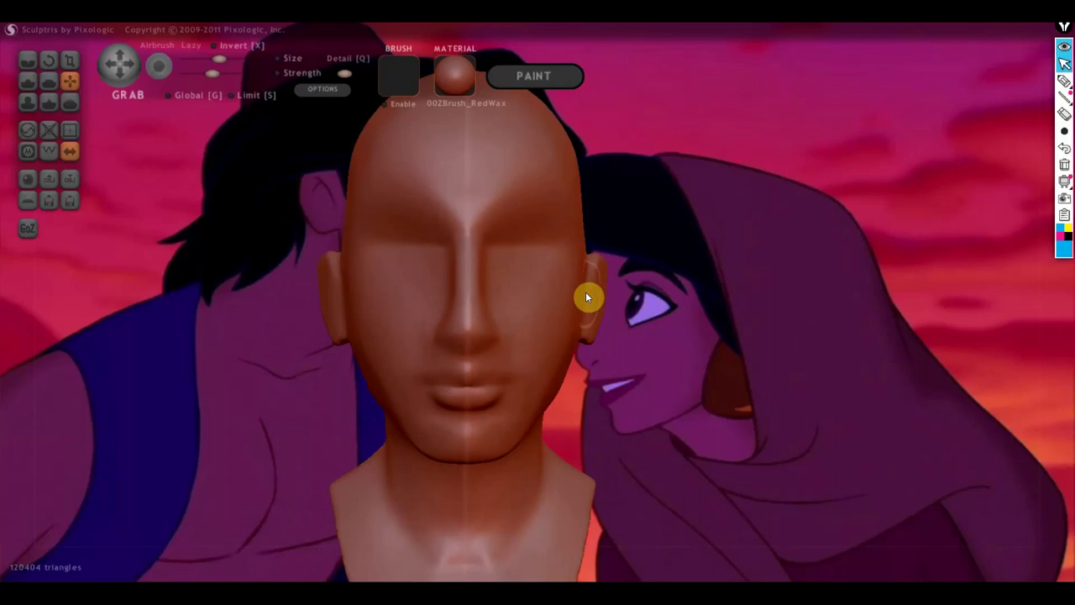
left_click_drag(469, 387, 427, 409)
scroll(412, 463, "down", 1)
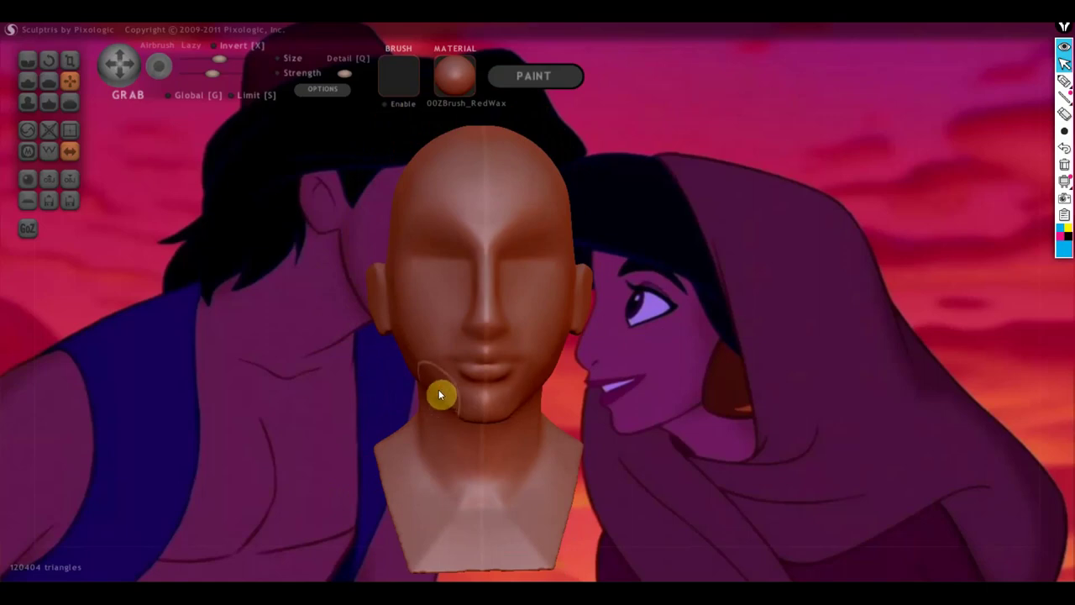
Turn the head between side, three-quarter and front views to check the new mouth.
mouse_move(445, 401)
right_mouse_down()
mouse_move(515, 389)
mouse_move(492, 403)
right_mouse_up()
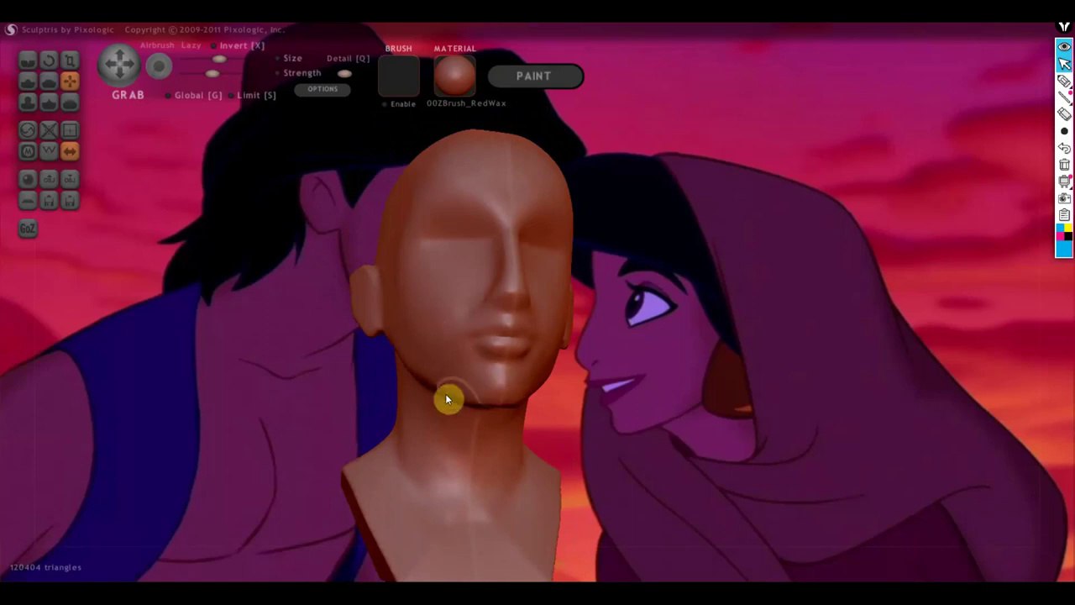
mouse_move(468, 399)
right_mouse_down()
mouse_move(423, 432)
mouse_move(409, 461)
right_mouse_up()
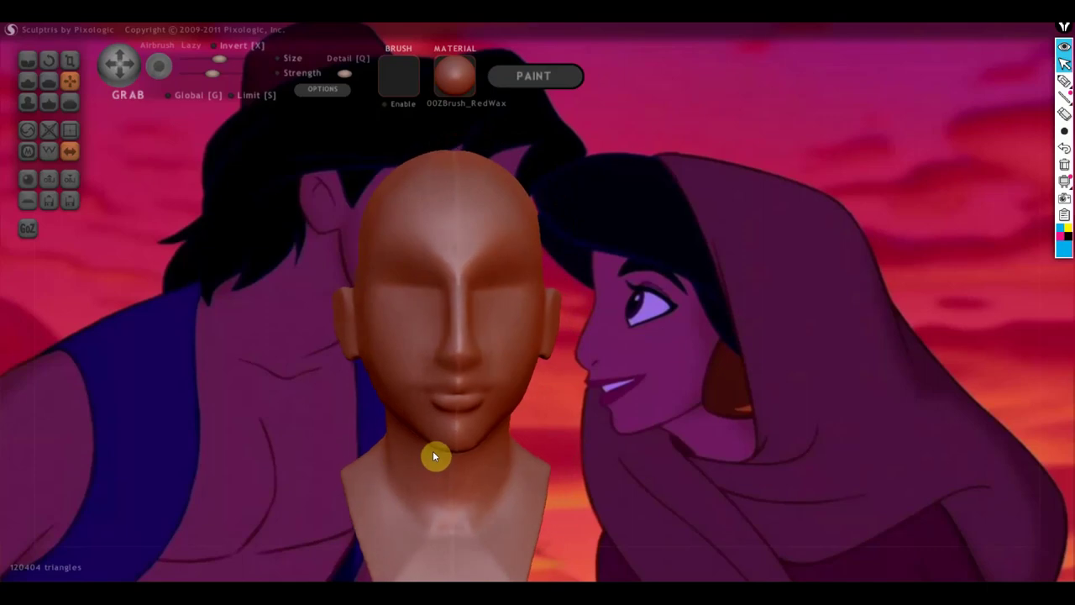
scroll(446, 469, "up", 2)
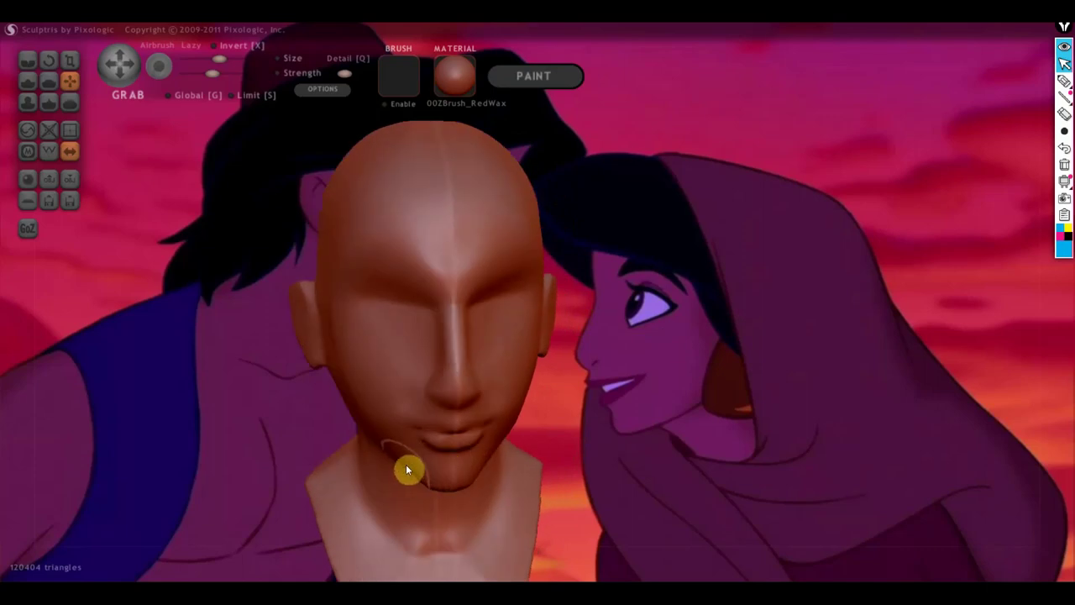
mouse_move(447, 486)
right_mouse_down()
mouse_move(254, 450)
mouse_move(242, 458)
right_mouse_up()
mouse_move(307, 454)
right_mouse_down()
mouse_move(490, 454)
mouse_move(595, 431)
right_mouse_up()
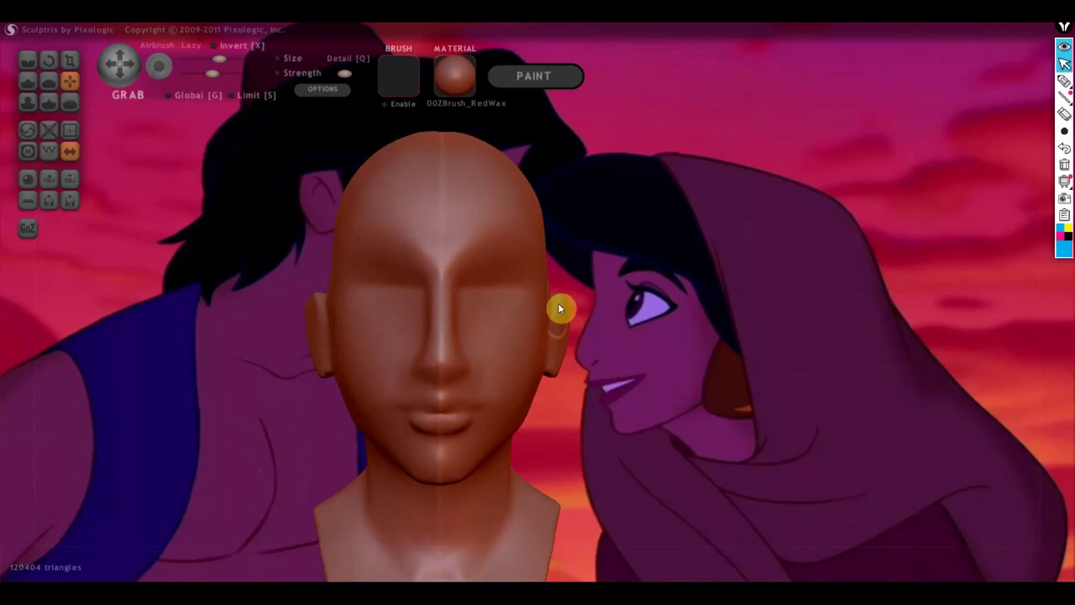
scroll(536, 285, "up", 2)
With the Crease brush, carve around both eye sockets and deepen the upper eyelid creases.
scroll(538, 291, "up", 2)
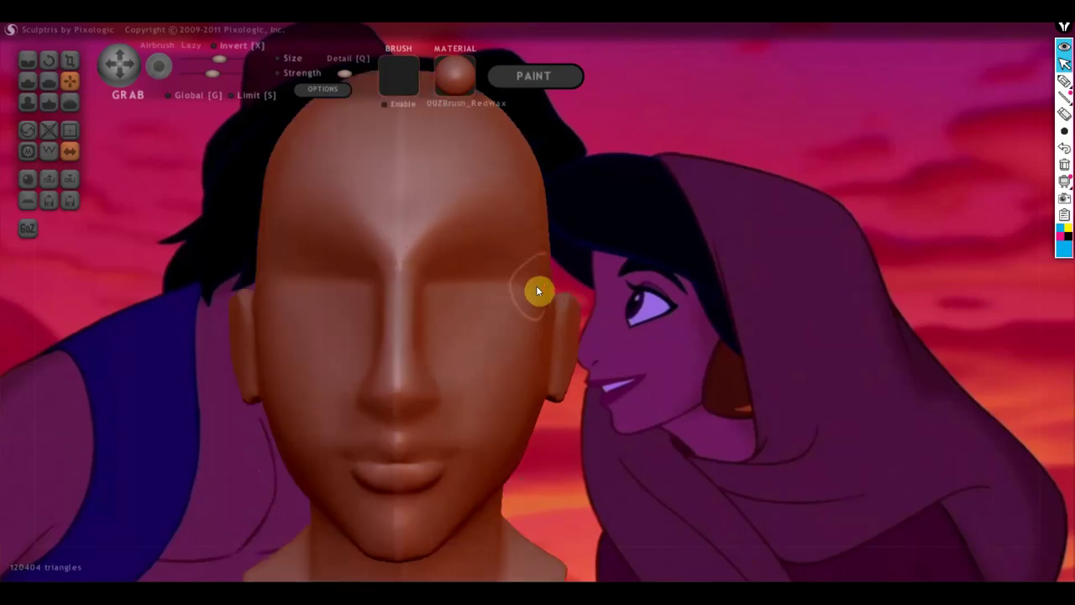
left_click(30, 64)
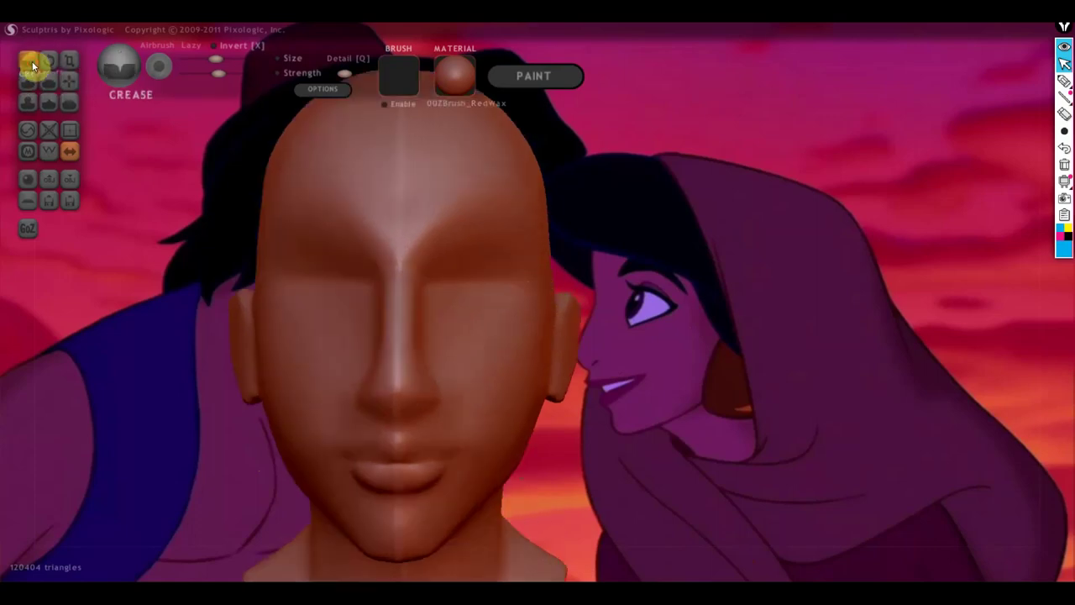
mouse_move(449, 291)
right_mouse_down()
mouse_move(405, 290)
mouse_move(421, 294)
right_mouse_up()
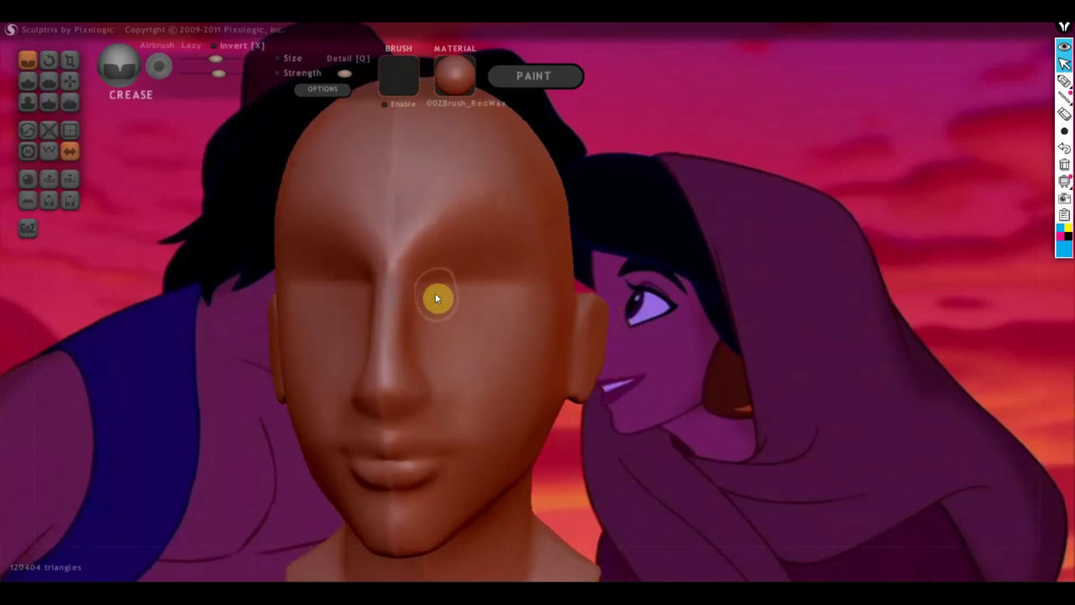
mouse_move(437, 298)
left_mouse_down()
mouse_move(471, 269)
mouse_move(491, 269)
left_mouse_up()
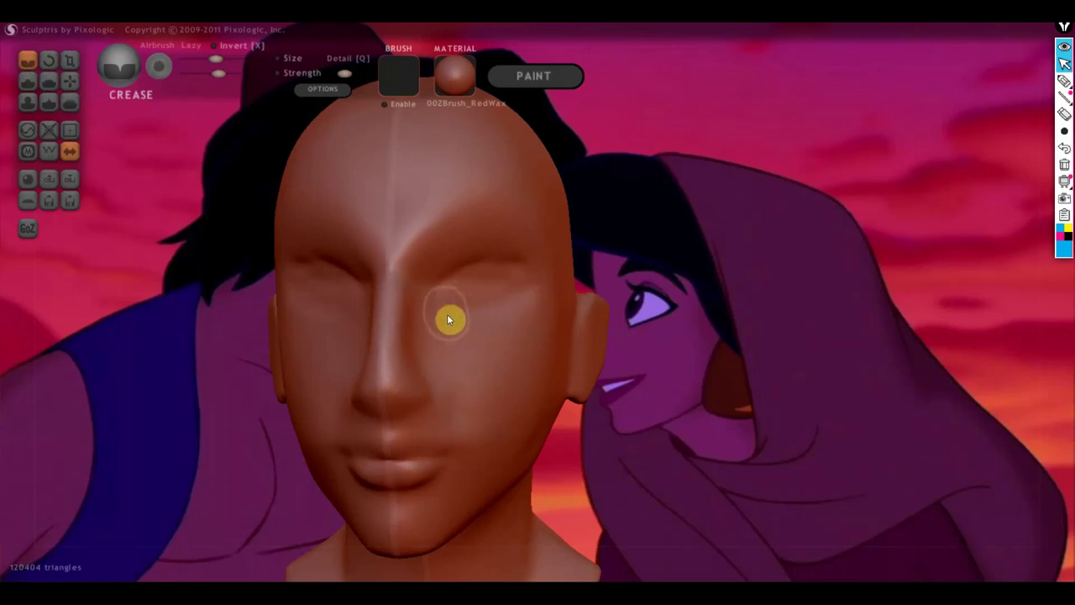
left_click_drag(443, 315, 533, 277)
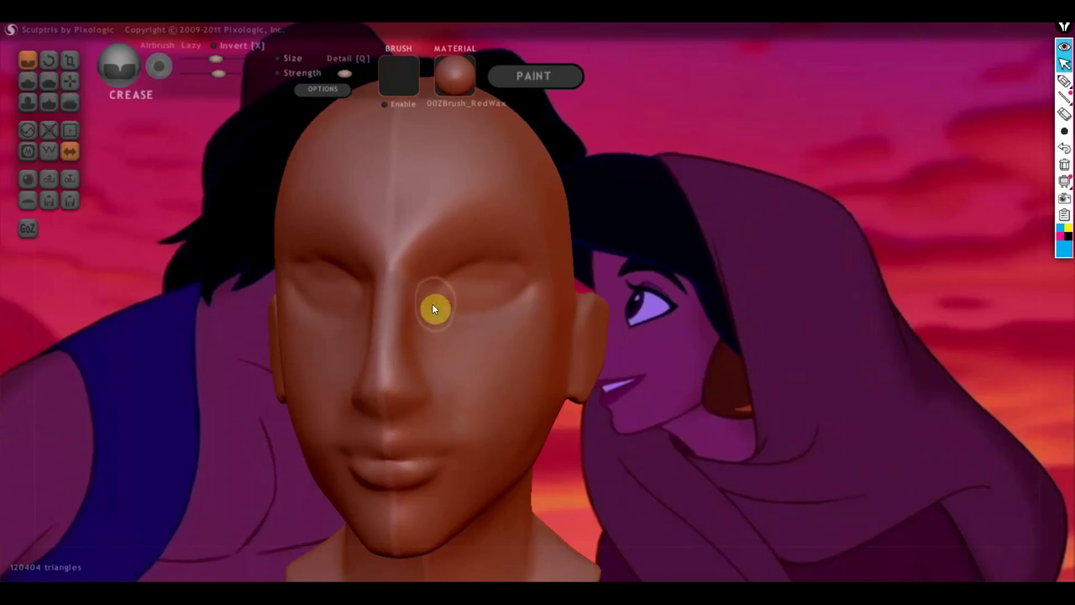
left_click_drag(432, 303, 503, 267)
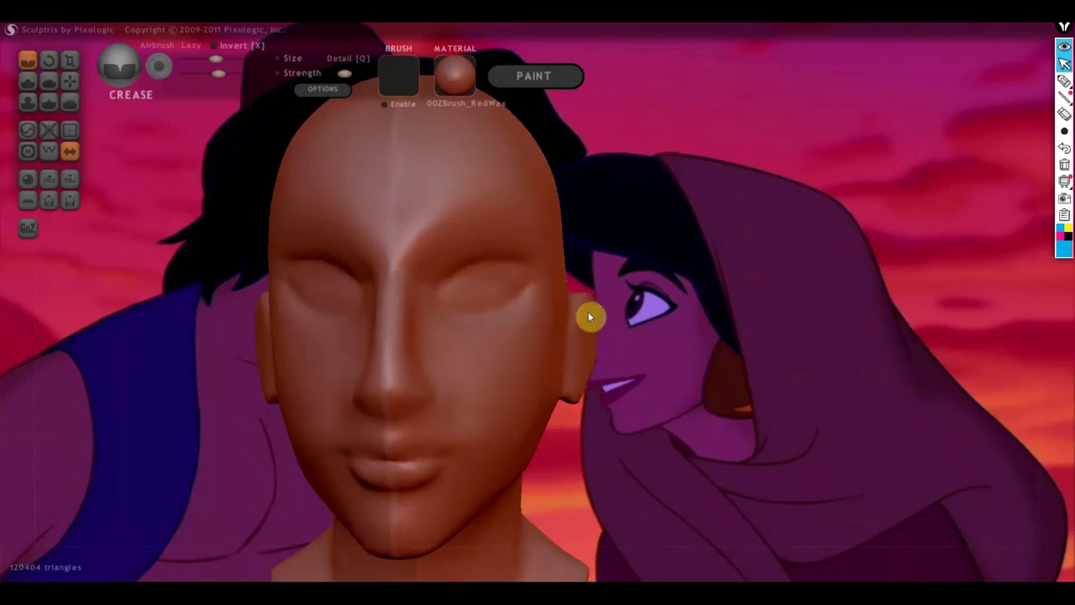
Soften the brow above the left eye and turn the head to review the eyes.
scroll(609, 309, "down", 1)
scroll(620, 310, "down", 2)
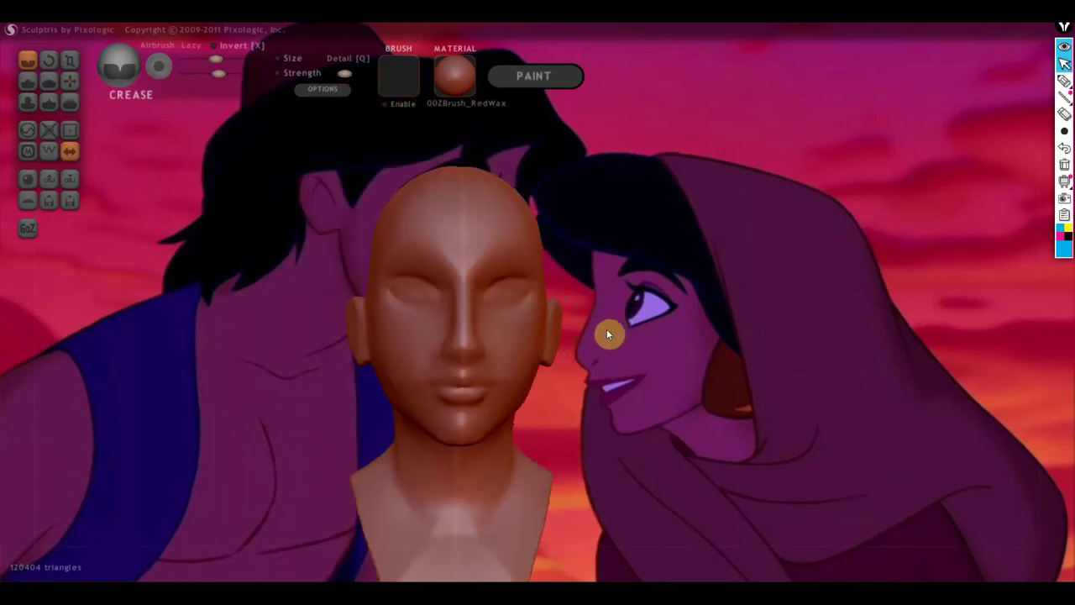
scroll(556, 334, "up", 2)
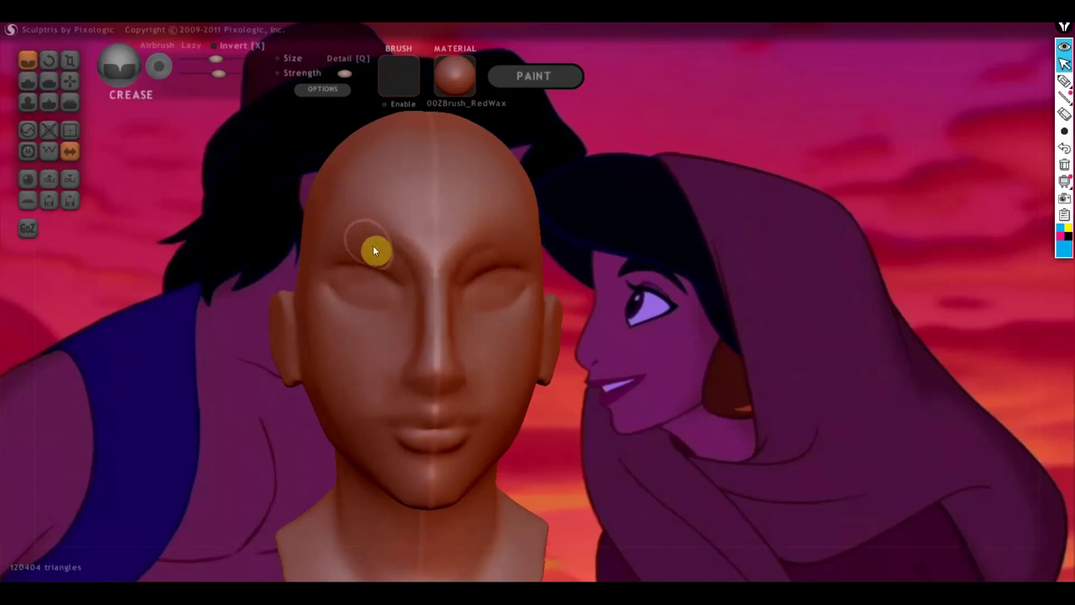
mouse_move(375, 247)
left_mouse_down()
mouse_move(344, 259)
mouse_move(411, 276)
mouse_move(361, 252)
mouse_move(319, 271)
mouse_move(388, 299)
left_mouse_up()
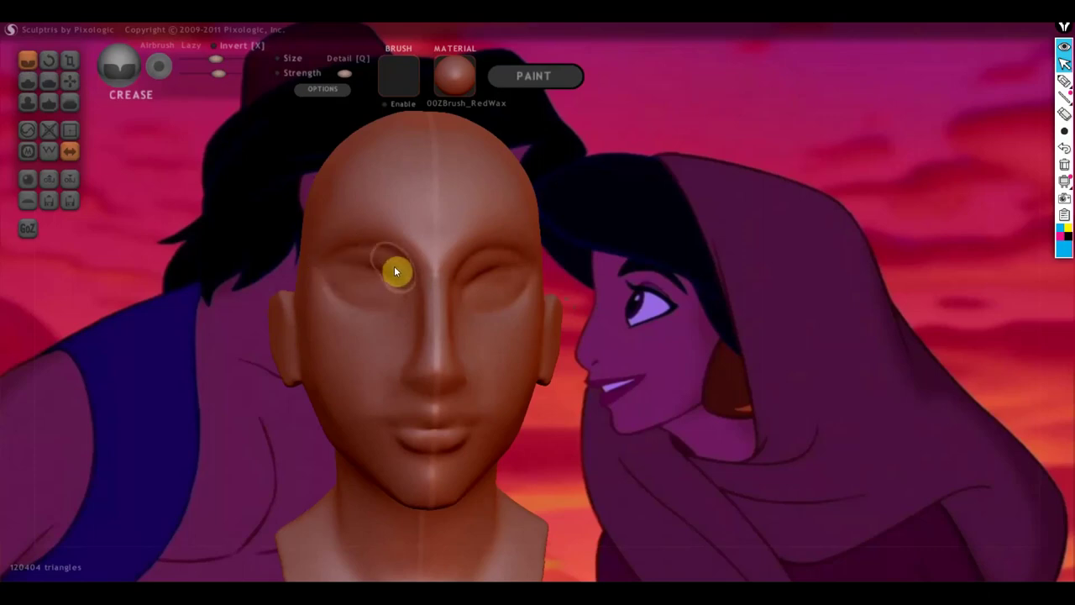
mouse_move(393, 266)
right_mouse_down()
mouse_move(401, 273)
mouse_move(411, 258)
mouse_move(439, 278)
mouse_move(426, 276)
mouse_move(610, 326)
right_mouse_up()
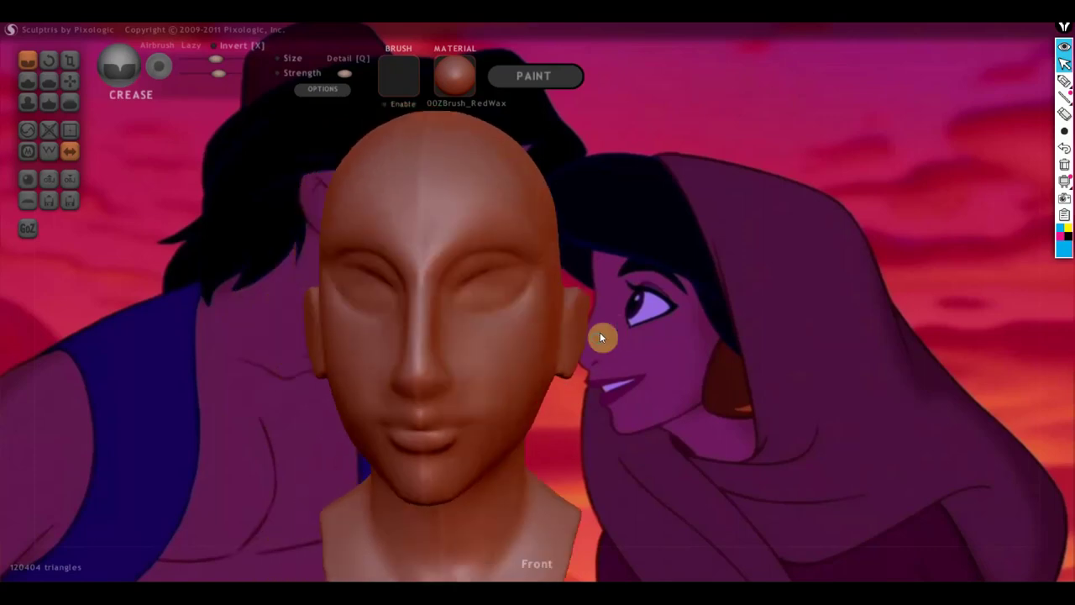
scroll(614, 327, "up", 2)
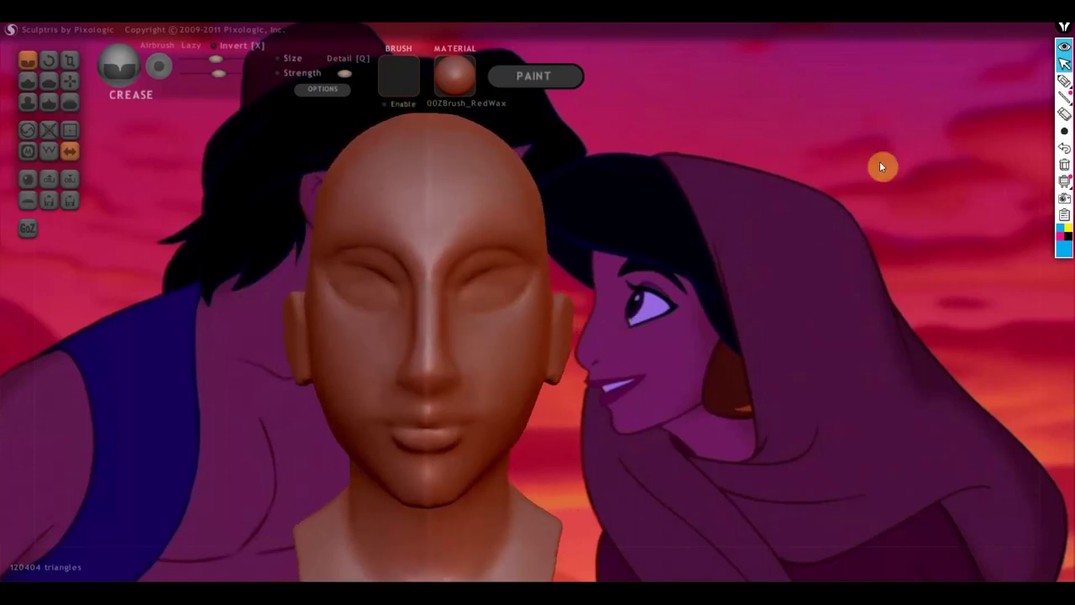
Set the background reference to the Jasmine and Aladdin smiling screenshot.
left_click(317, 90)
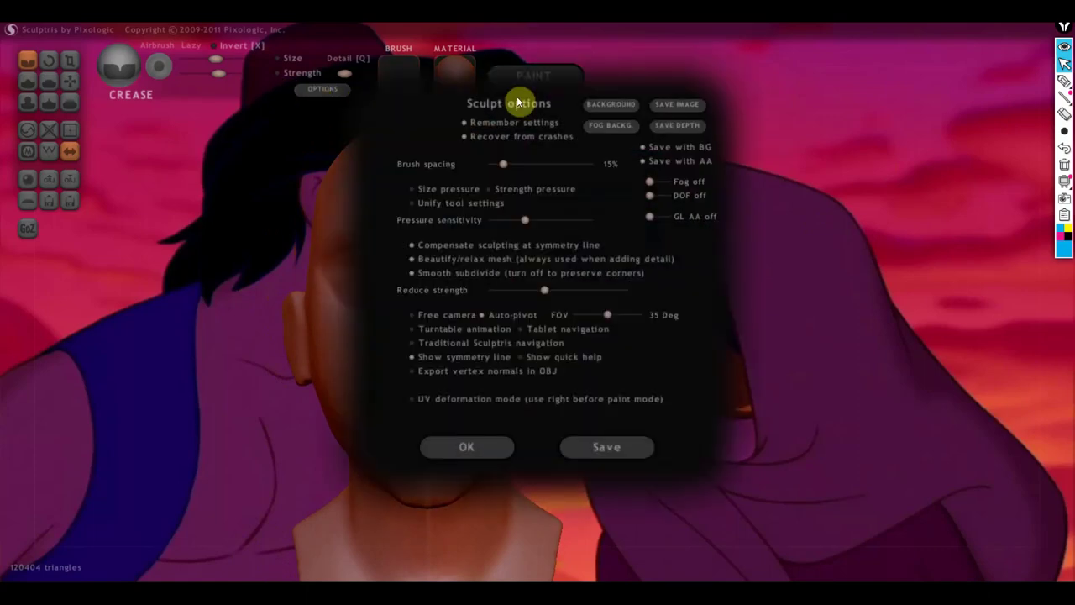
left_click(590, 105)
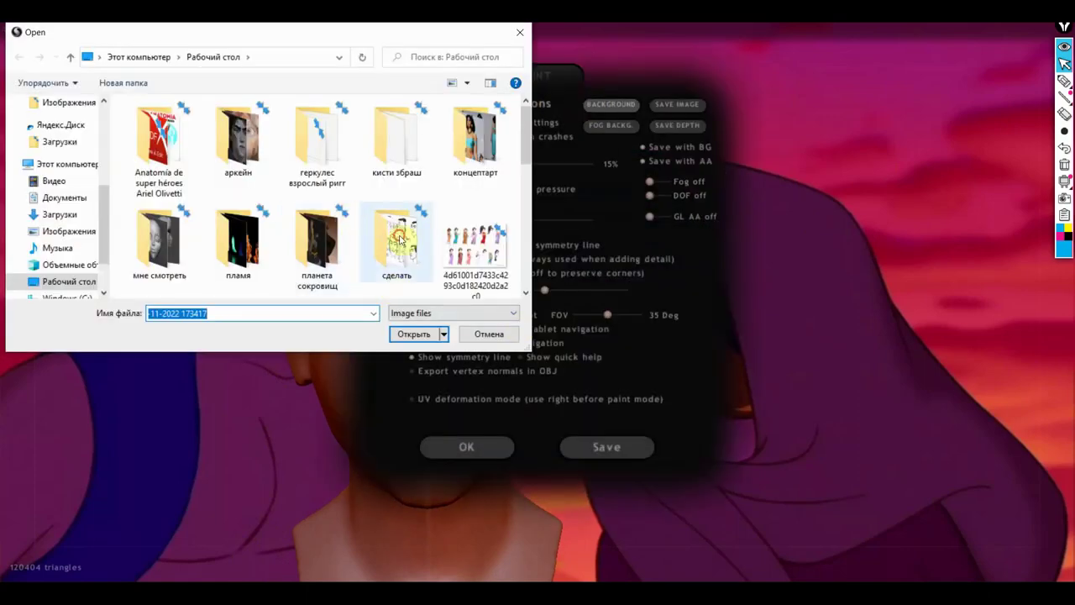
scroll(396, 242, "down", 5)
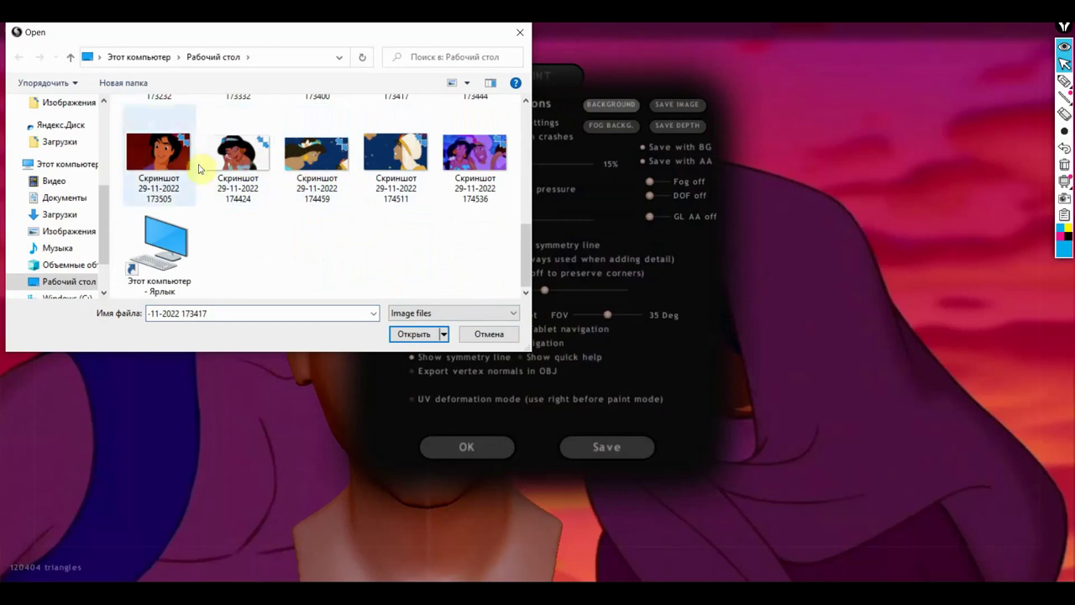
left_click(473, 155)
left_click(420, 335)
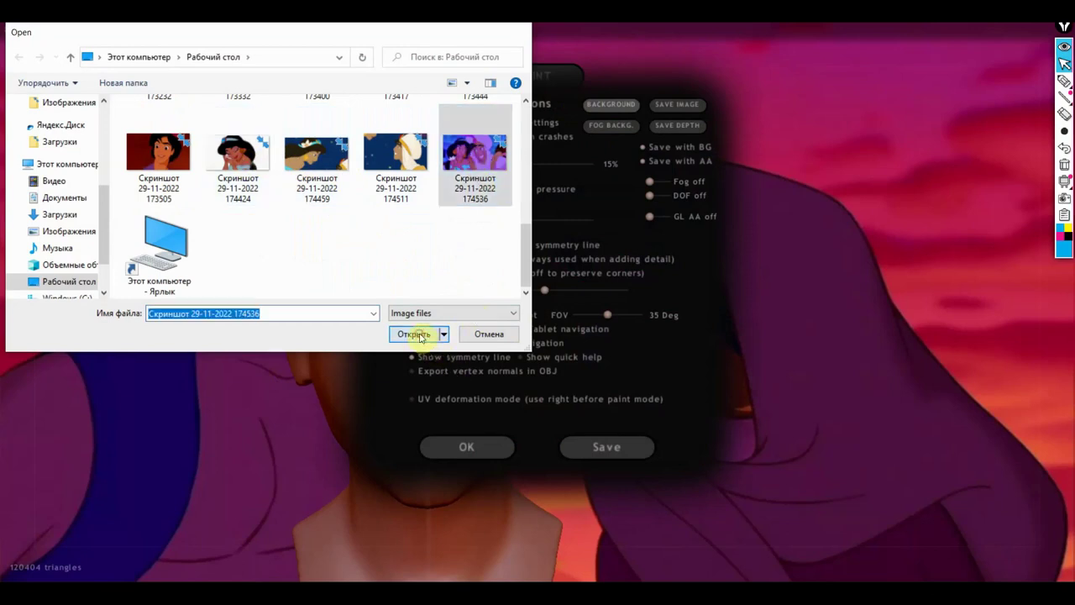
left_click(470, 442)
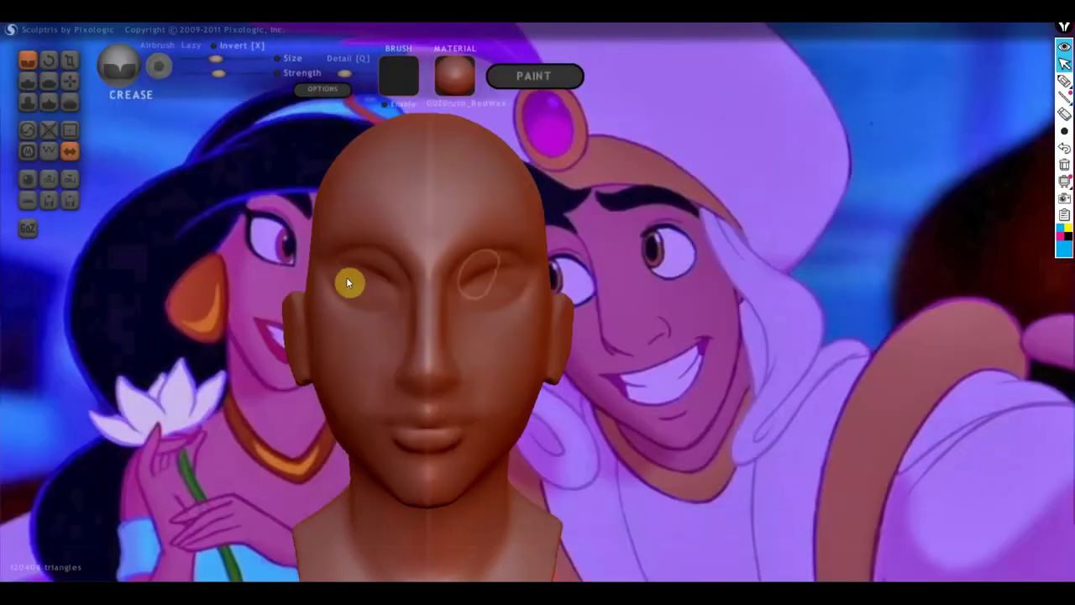
Orbit the head through three-quarter and tilted views to compare it with the new reference.
middle_click_drag(643, 329, 764, 305)
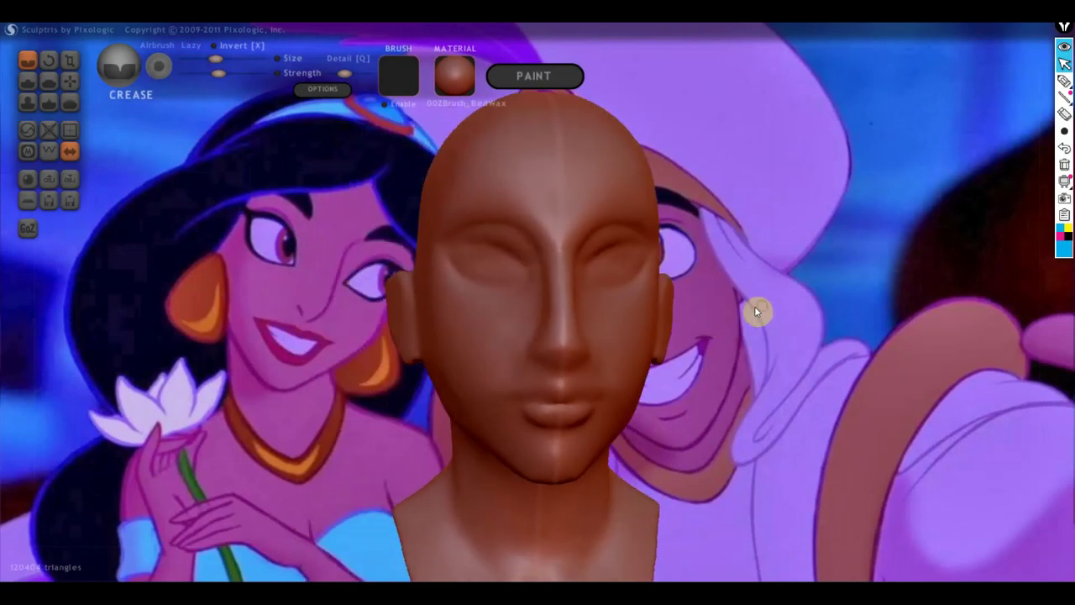
left_click_drag(754, 305, 714, 319)
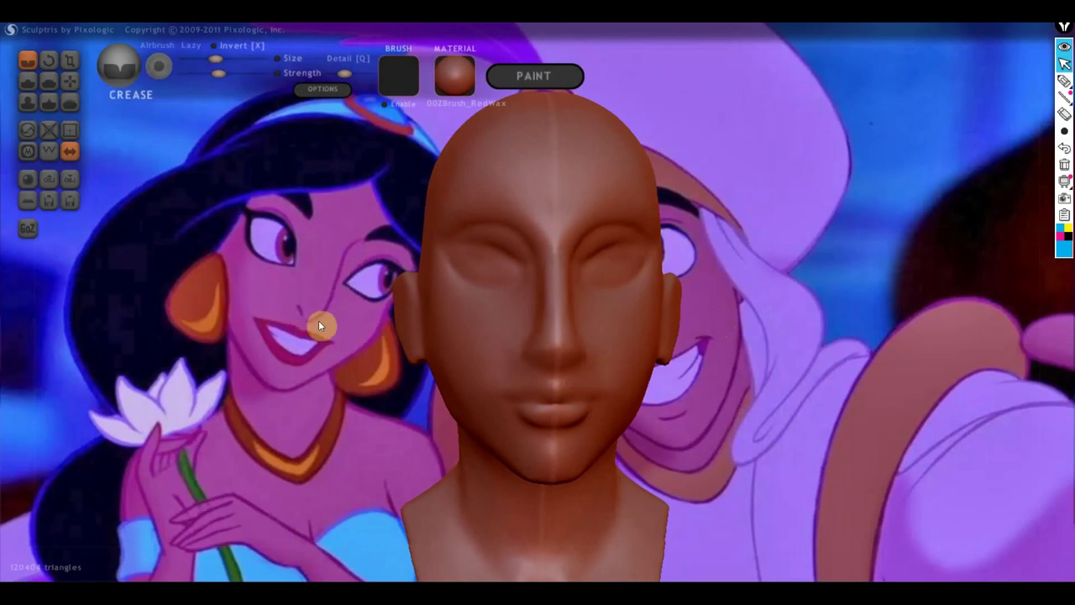
mouse_move(581, 332)
right_mouse_down()
mouse_move(457, 343)
mouse_move(456, 334)
mouse_move(572, 334)
mouse_move(651, 362)
mouse_move(640, 368)
right_mouse_up()
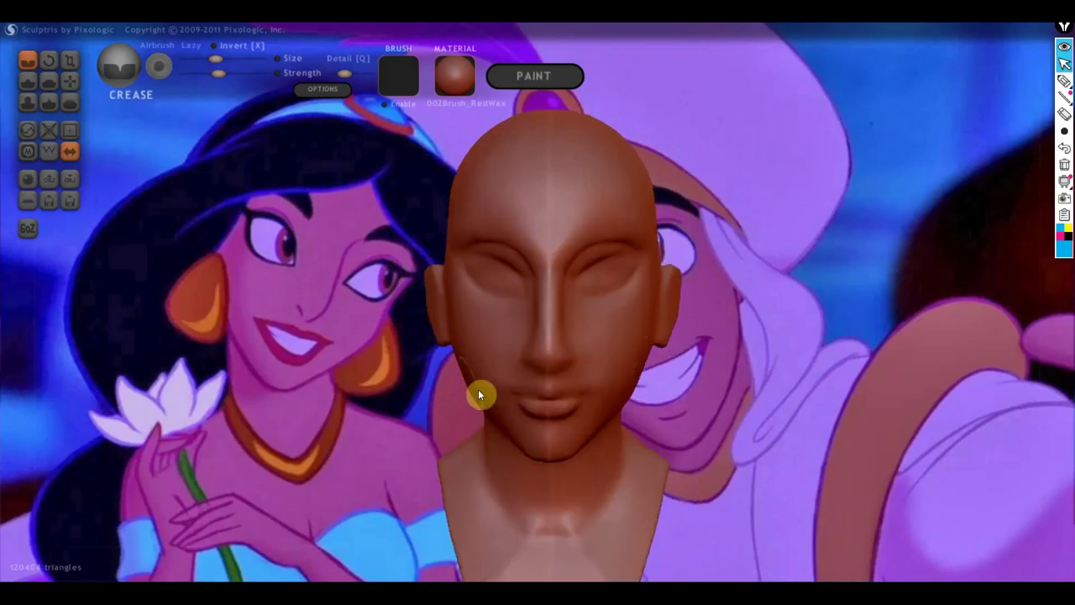
mouse_move(443, 372)
right_mouse_down()
mouse_move(557, 386)
mouse_move(453, 368)
mouse_move(487, 405)
mouse_move(422, 403)
mouse_move(453, 369)
right_mouse_up()
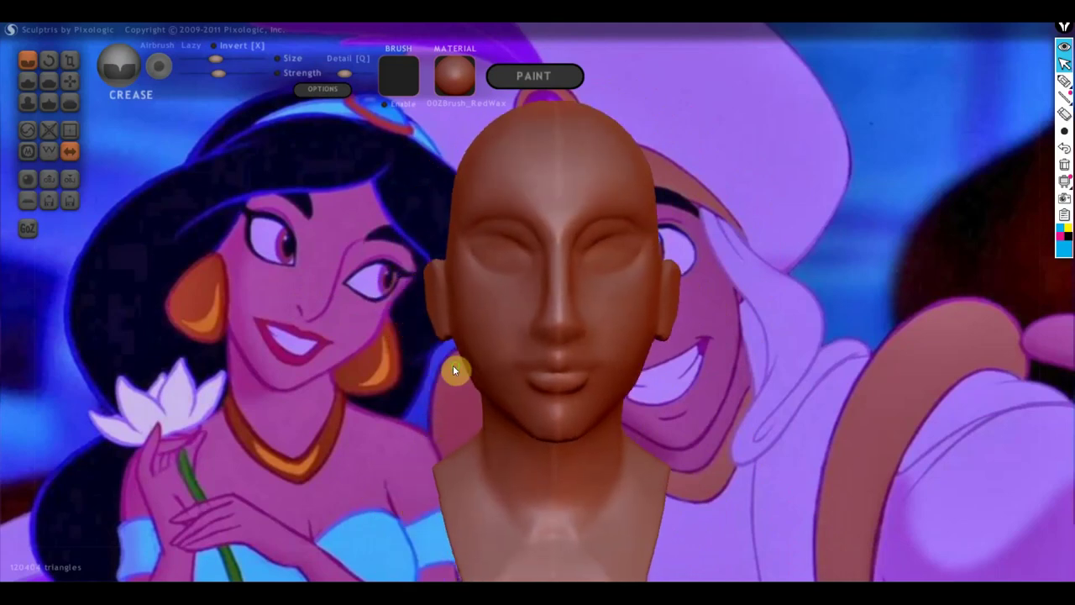
right_click_drag(470, 327, 482, 426)
left_click(70, 80)
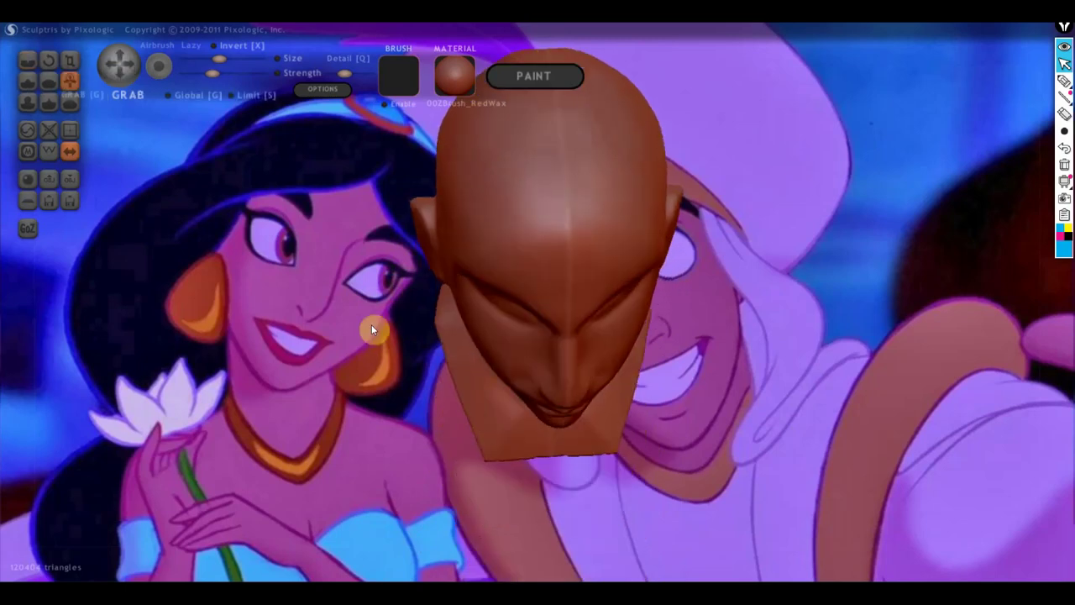
right_click_drag(482, 336, 493, 341)
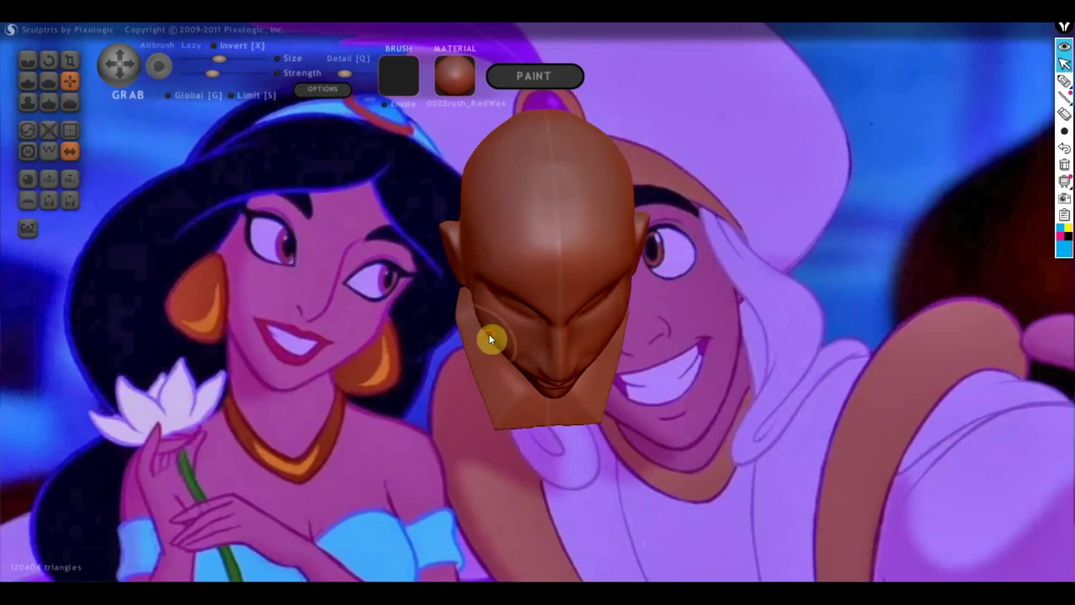
scroll(519, 363, "up", 2)
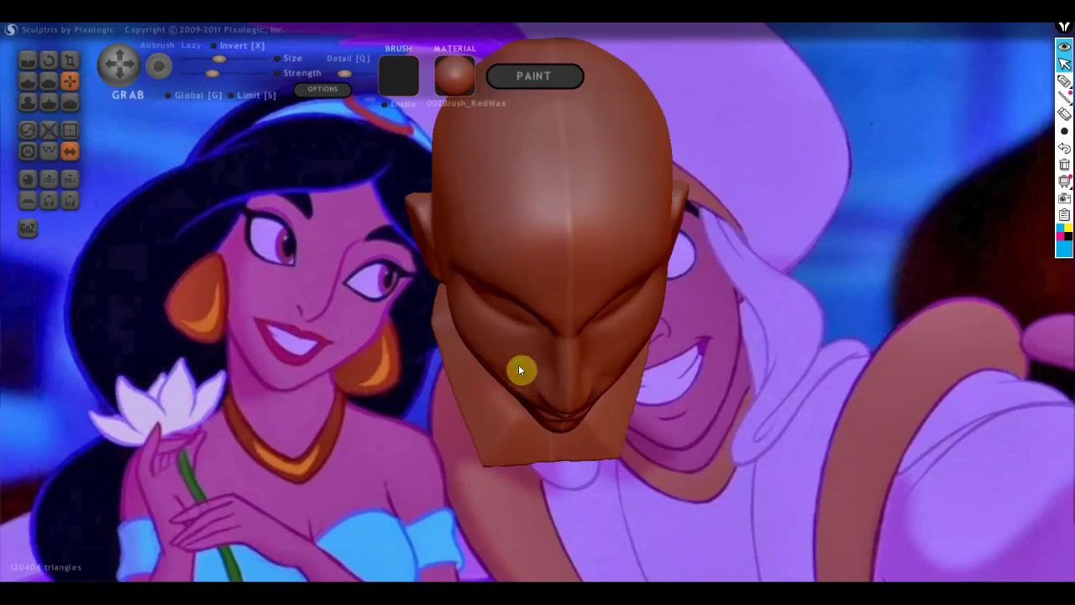
scroll(519, 364, "up", 1)
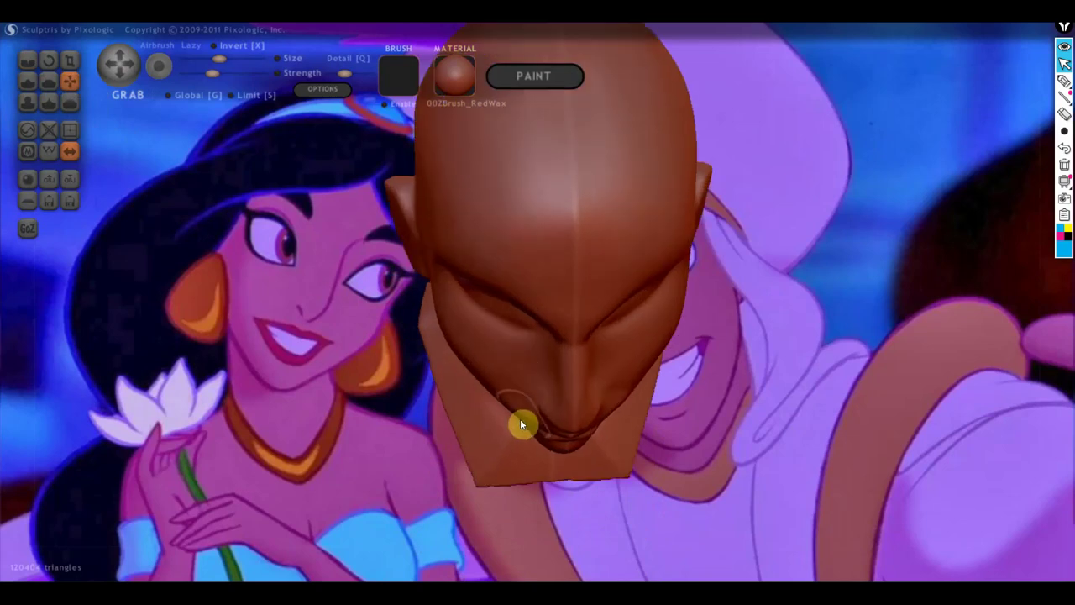
mouse_move(519, 420)
right_mouse_down()
mouse_move(450, 363)
mouse_move(504, 261)
mouse_move(504, 211)
right_mouse_up()
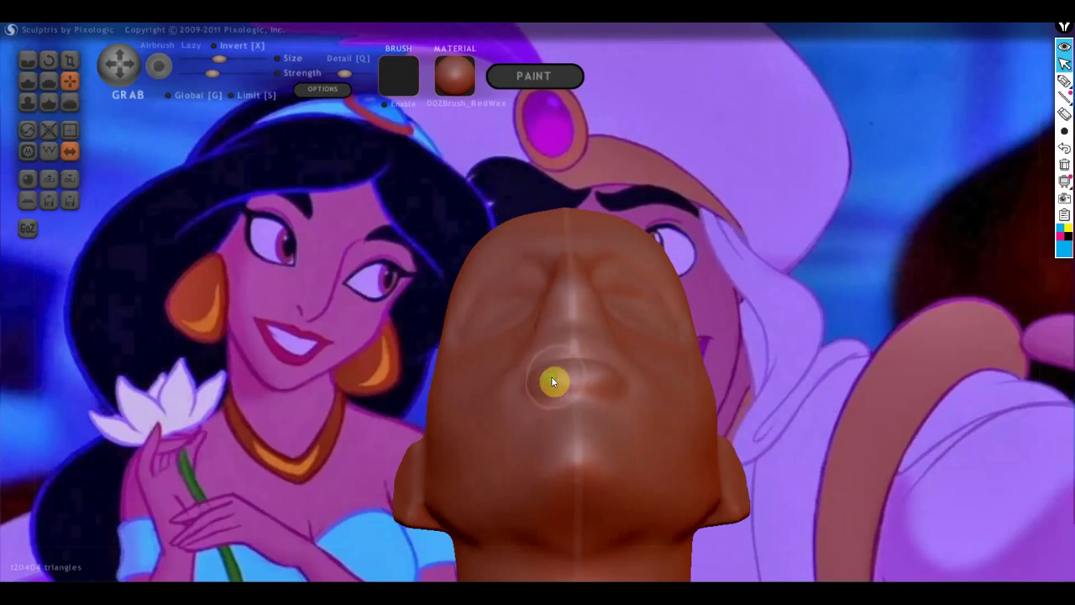
right_click_drag(552, 381, 556, 390)
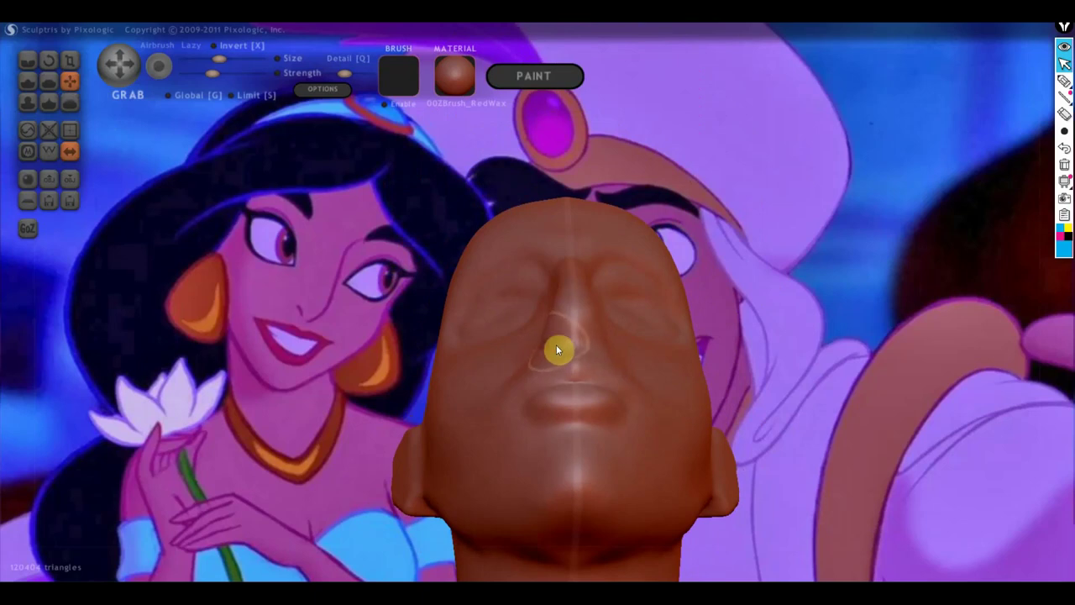
right_click_drag(561, 363, 571, 432)
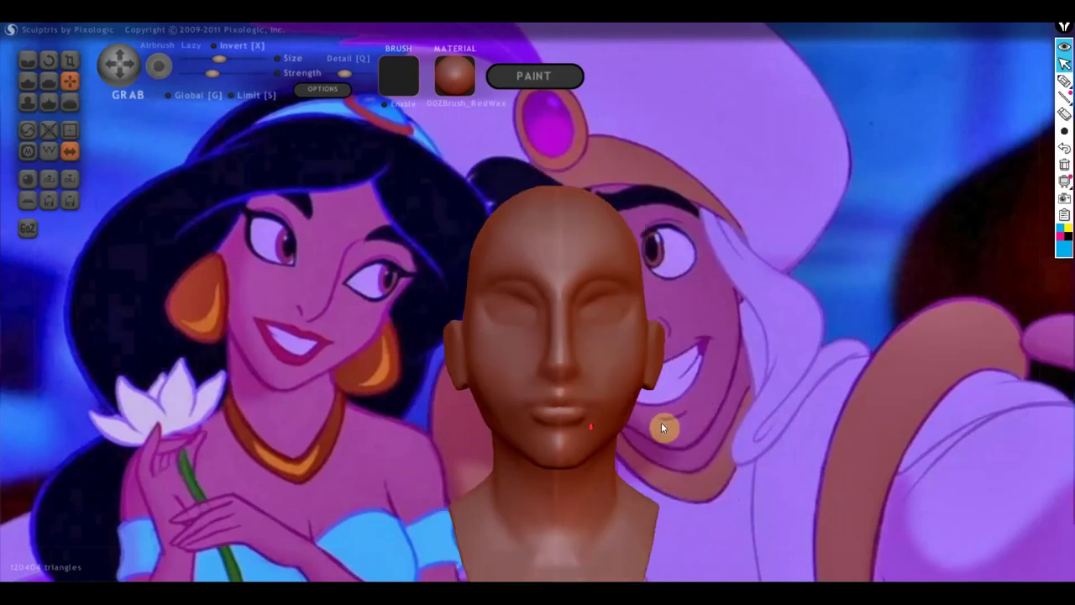
scroll(694, 417, "up", 2)
scroll(596, 396, "up", 2)
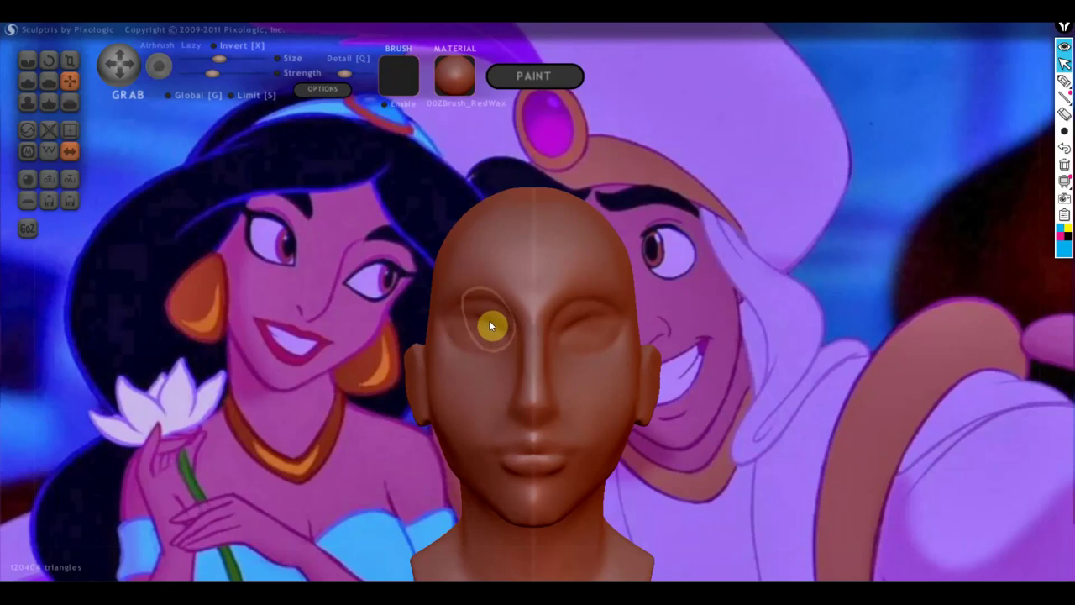
With the Draw brush, repeatedly stroke inside the left eye socket to deepen it.
left_click(25, 84)
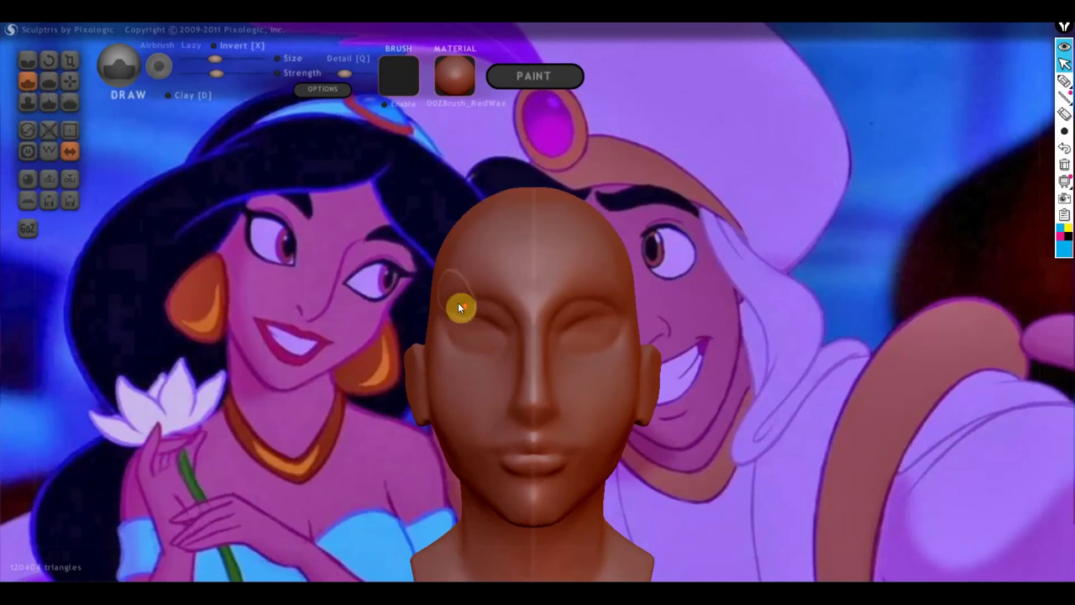
scroll(458, 304, "up", 1)
scroll(462, 315, "up", 1)
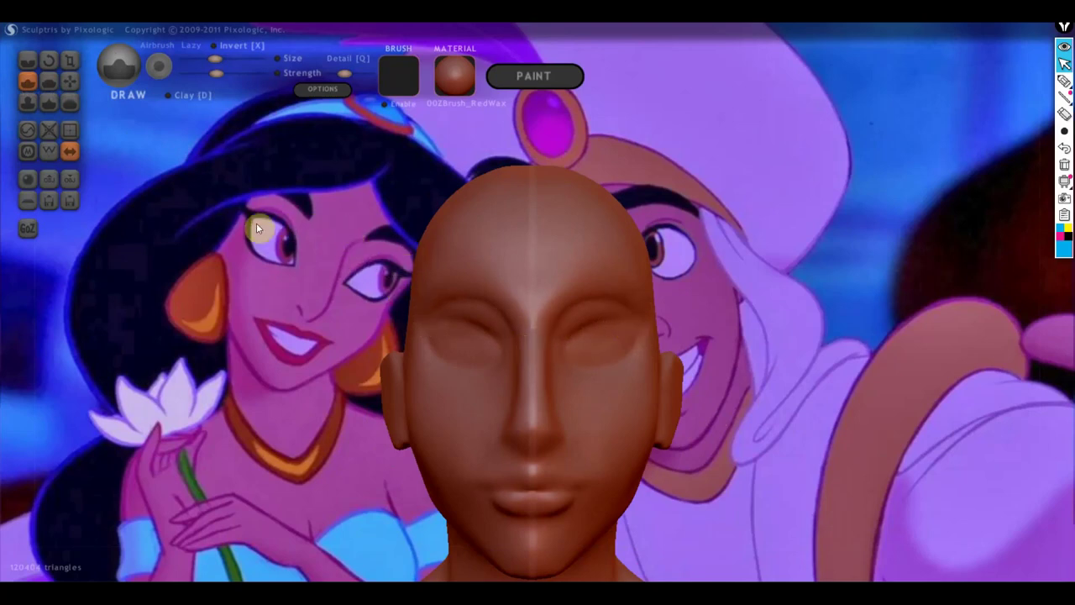
scroll(470, 370, "up", 2)
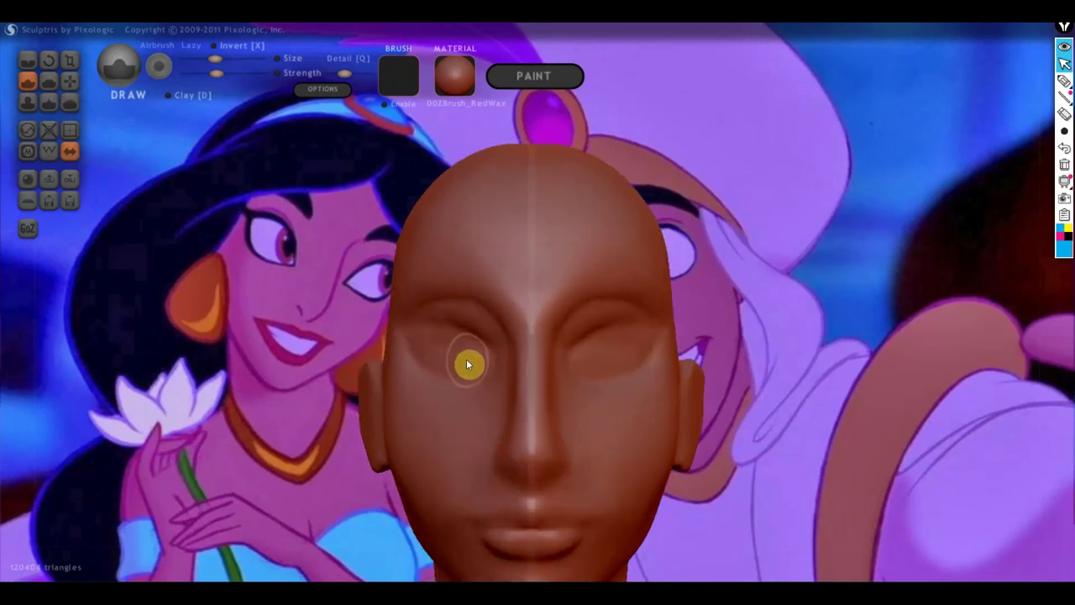
mouse_move(464, 369)
left_mouse_down()
mouse_move(473, 363)
mouse_move(428, 348)
mouse_move(473, 367)
left_mouse_up()
mouse_move(420, 343)
left_mouse_down()
mouse_move(473, 350)
mouse_move(487, 369)
mouse_move(427, 353)
mouse_move(468, 372)
mouse_move(442, 365)
mouse_move(434, 357)
mouse_move(489, 370)
mouse_move(461, 375)
mouse_move(427, 353)
left_mouse_up()
mouse_move(426, 353)
right_mouse_down()
mouse_move(468, 379)
mouse_move(533, 384)
mouse_move(501, 388)
right_mouse_up()
mouse_move(500, 387)
left_mouse_down()
mouse_move(480, 358)
mouse_move(499, 372)
mouse_move(424, 358)
mouse_move(460, 341)
mouse_move(425, 348)
left_mouse_up()
right_click_drag(425, 348, 450, 325)
mouse_move(451, 328)
left_mouse_down()
mouse_move(480, 377)
mouse_move(466, 353)
mouse_move(427, 355)
mouse_move(476, 358)
mouse_move(446, 348)
mouse_move(415, 355)
left_mouse_up()
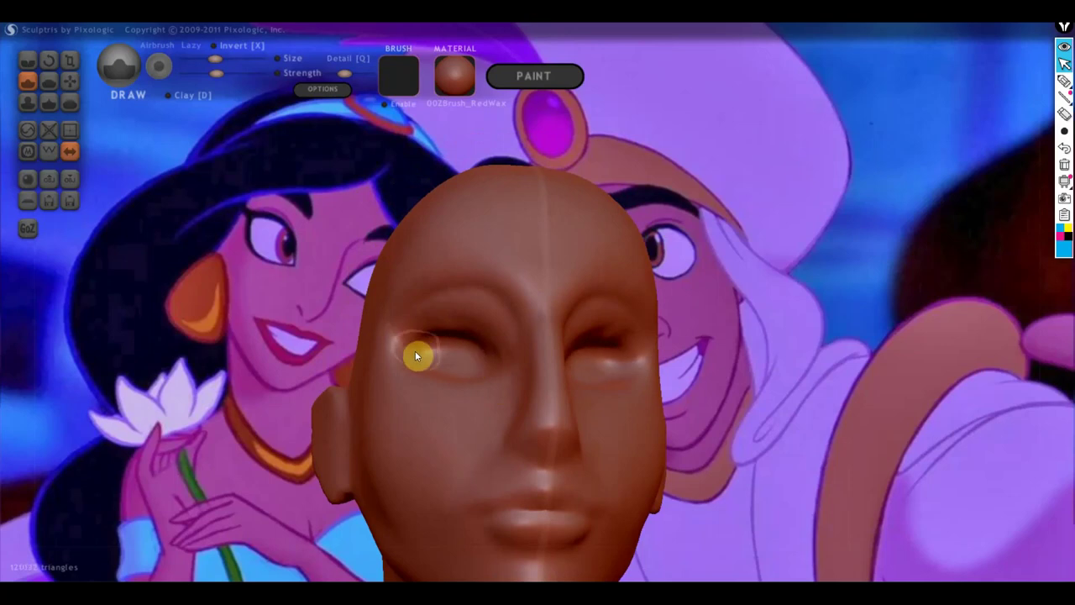
mouse_move(415, 356)
right_mouse_down()
mouse_move(478, 456)
mouse_move(478, 384)
right_mouse_up()
mouse_move(479, 363)
left_mouse_down()
mouse_move(420, 340)
mouse_move(479, 377)
left_mouse_up()
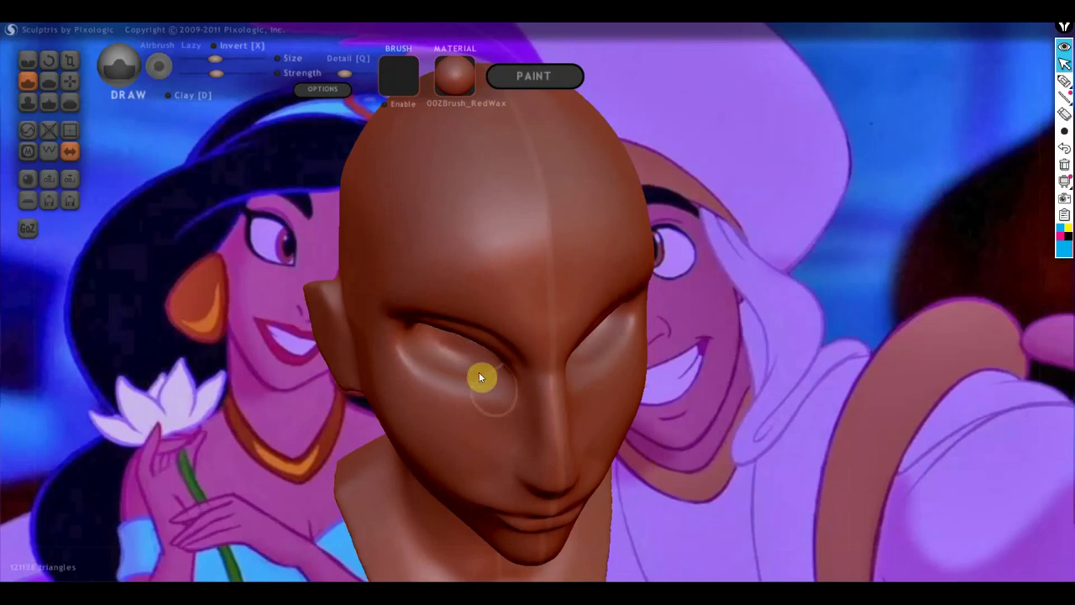
mouse_move(479, 377)
right_mouse_down()
mouse_move(461, 306)
mouse_move(471, 341)
mouse_move(700, 368)
right_mouse_up()
Refine the eye socket shape, then check it from above and from the front.
scroll(566, 377, "up", 3)
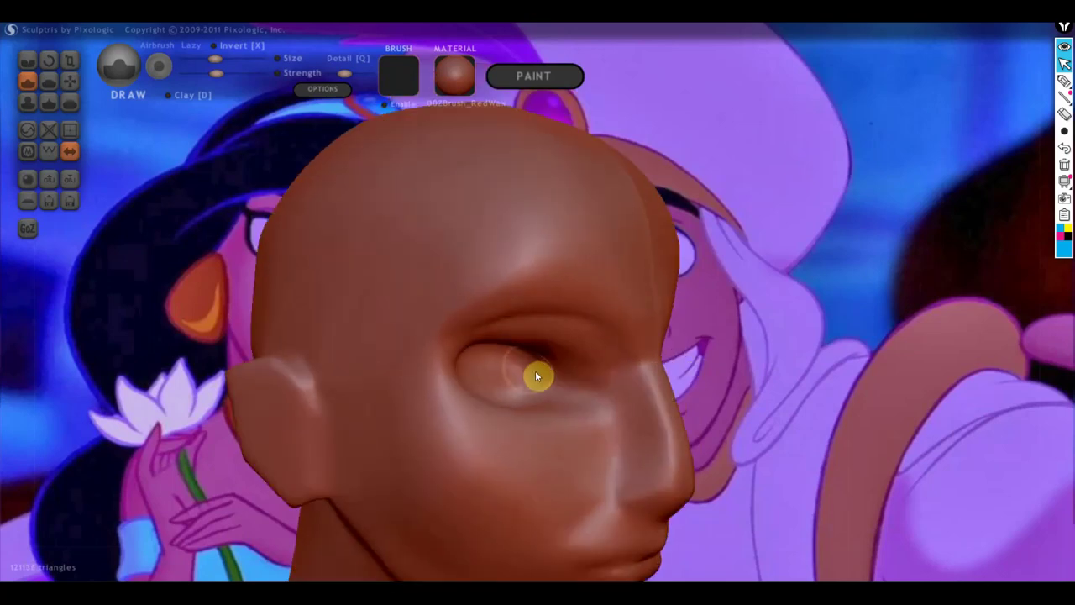
mouse_move(537, 374)
left_mouse_down()
mouse_move(556, 386)
mouse_move(531, 369)
mouse_move(551, 394)
mouse_move(525, 376)
mouse_move(548, 373)
left_mouse_up()
right_click_drag(548, 373, 430, 345)
scroll(431, 344, "down", 2)
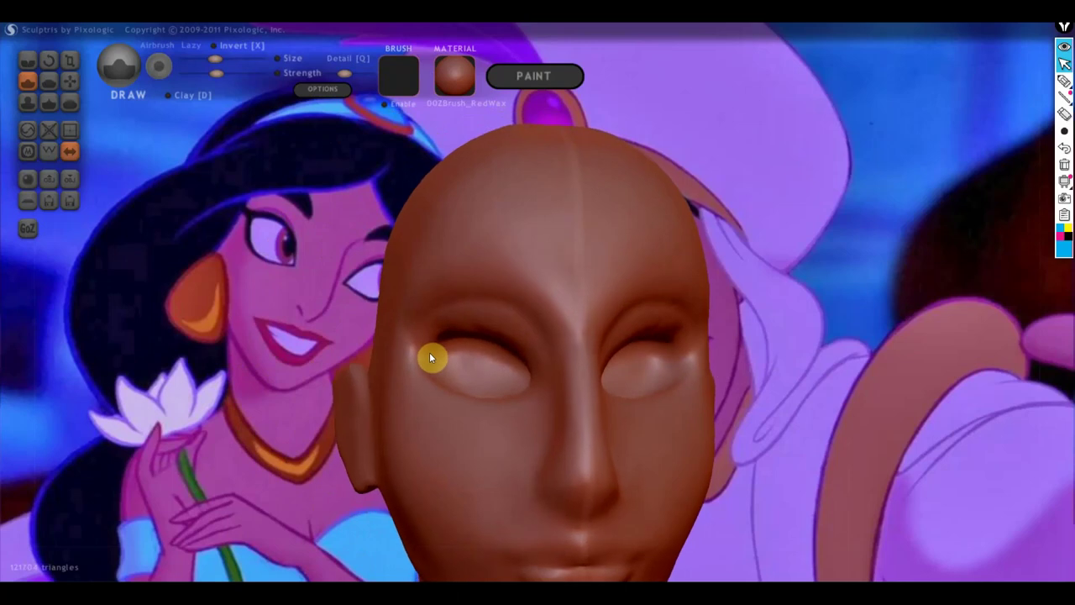
scroll(515, 368, "down", 1)
right_click_drag(515, 367, 536, 438)
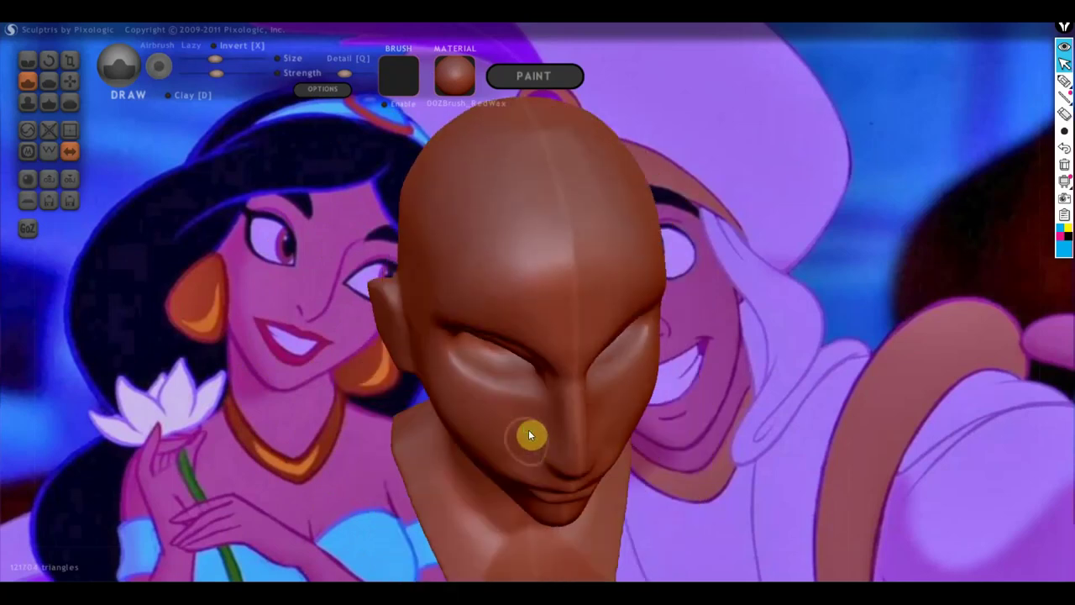
right_click_drag(494, 383, 494, 389)
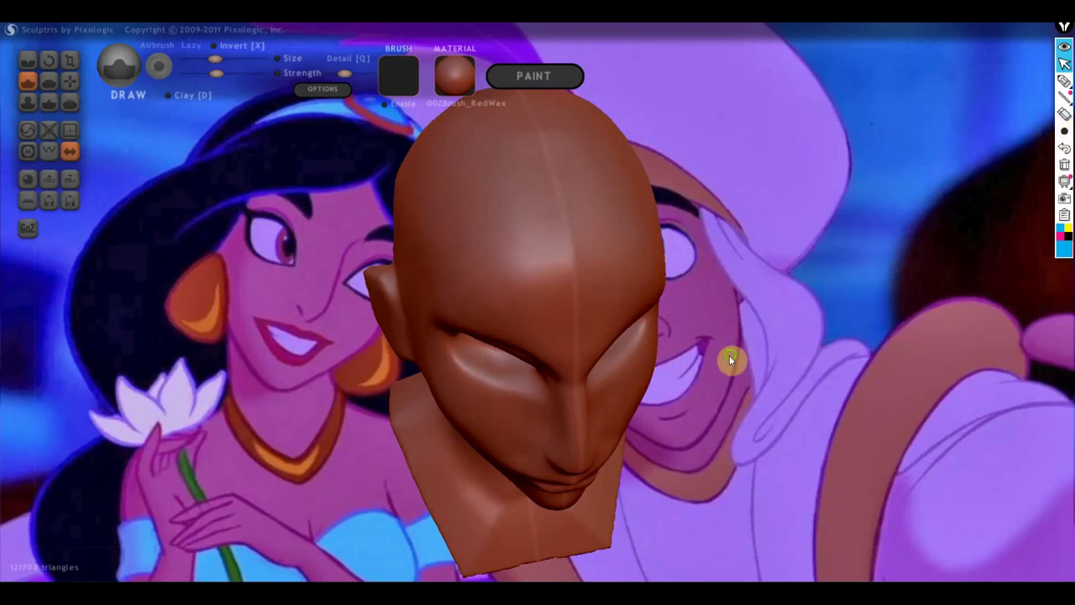
mouse_move(729, 355)
right_mouse_down()
mouse_move(802, 353)
mouse_move(692, 289)
mouse_move(698, 270)
right_mouse_up()
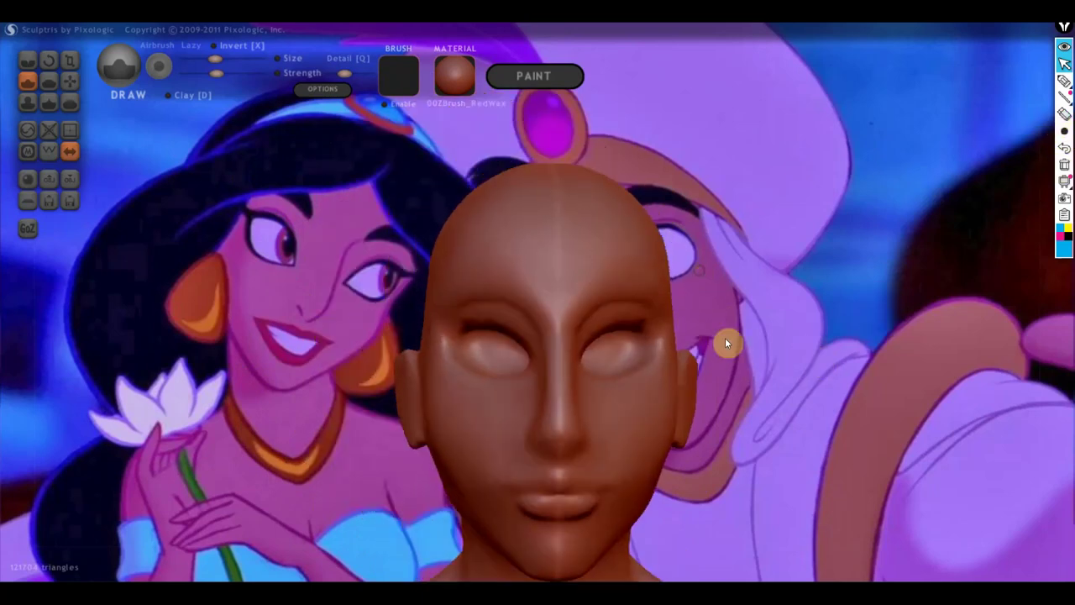
right_click_drag(724, 338, 844, 316, "alt")
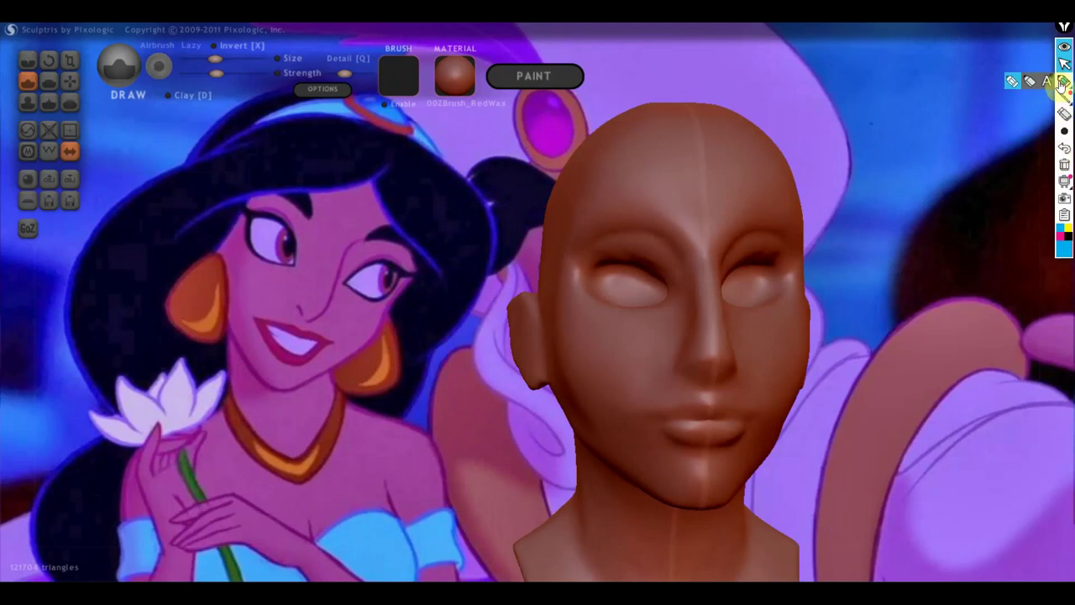
left_click(1062, 83)
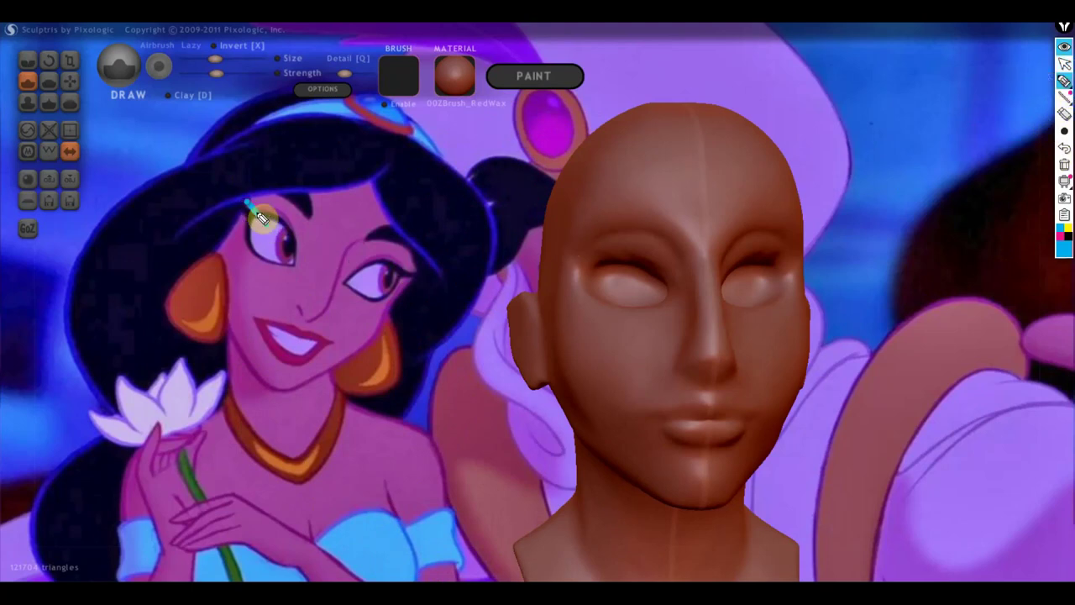
left_click_drag(260, 217, 294, 267)
mouse_move(290, 174)
left_mouse_down()
mouse_move(229, 268)
mouse_move(316, 382)
mouse_move(360, 356)
mouse_move(412, 286)
mouse_move(408, 252)
left_mouse_up()
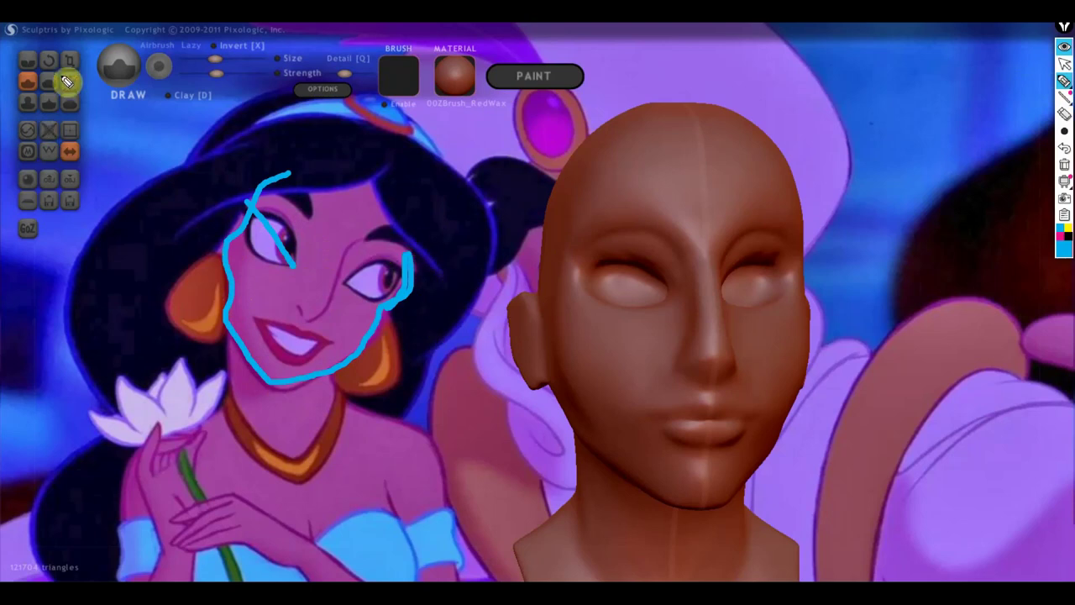
left_click(1064, 165)
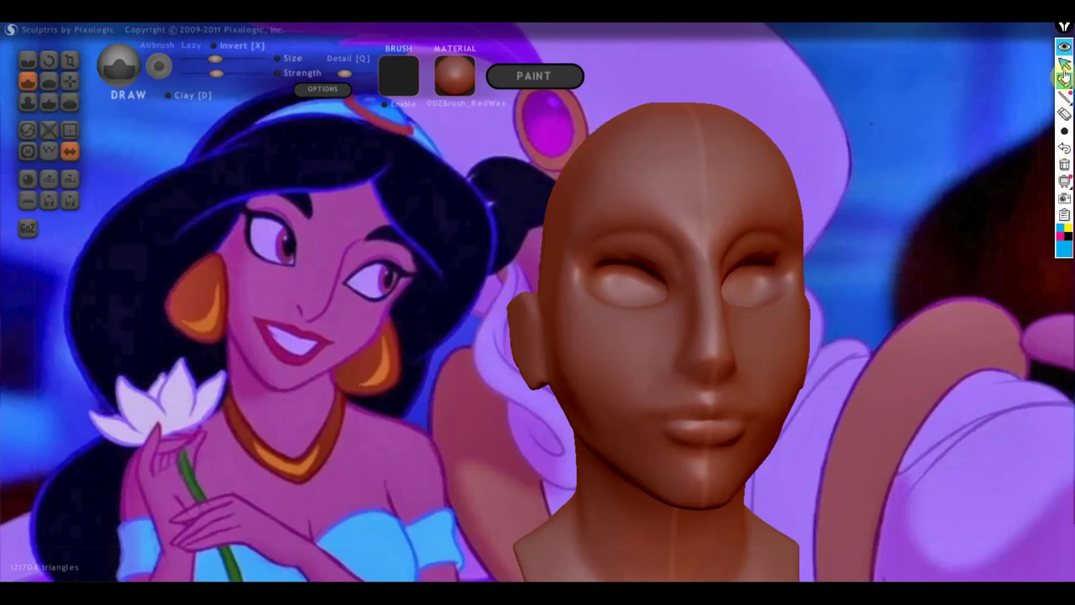
left_click(1064, 63)
left_click_drag(716, 289, 710, 383)
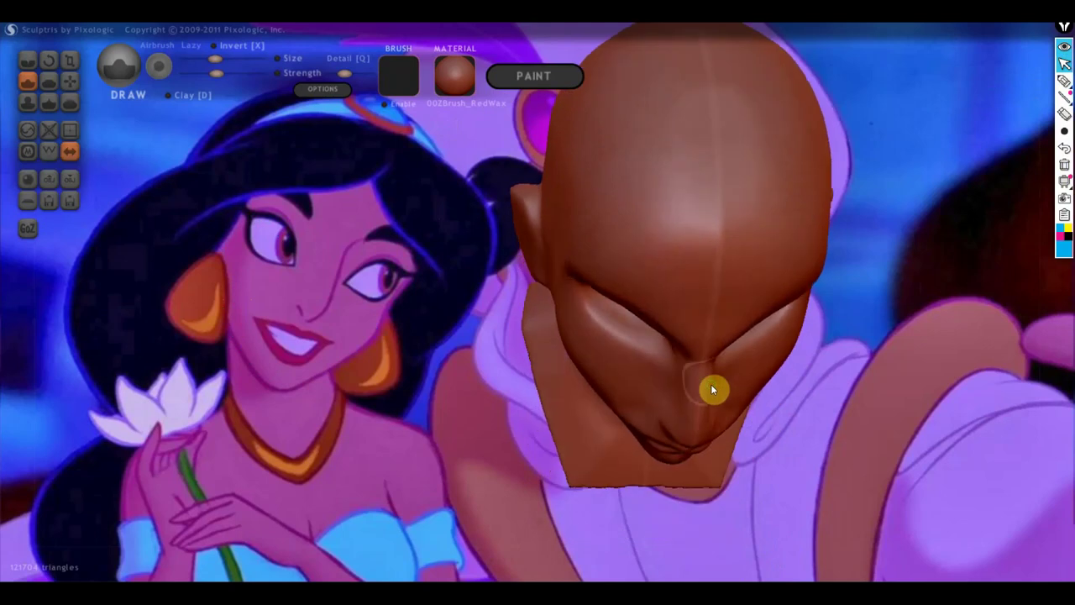
left_click(1065, 81)
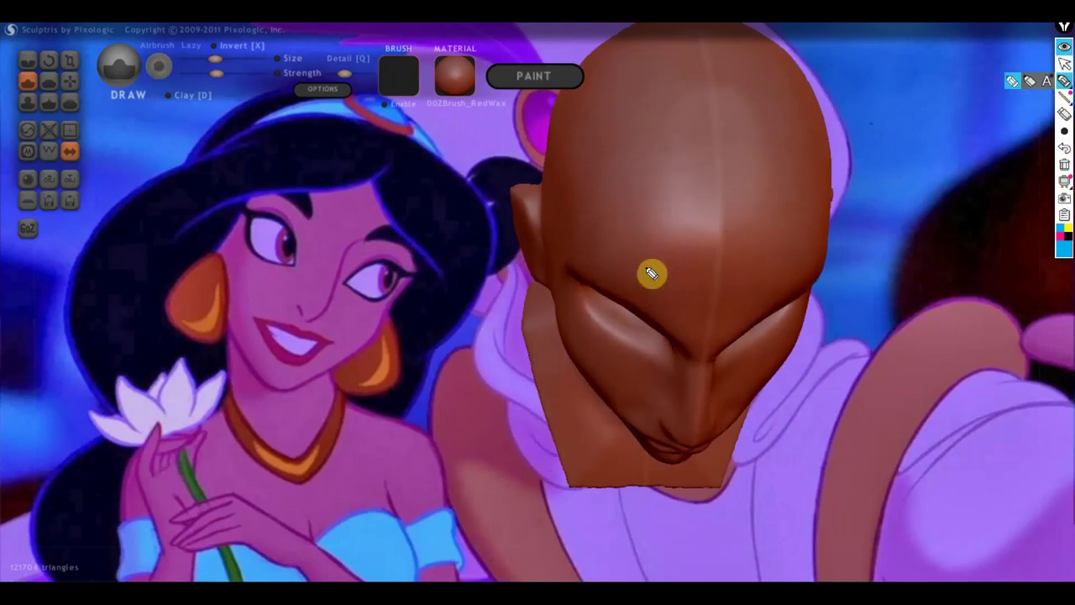
mouse_move(546, 260)
left_mouse_down()
mouse_move(598, 250)
mouse_move(557, 319)
mouse_move(567, 252)
mouse_move(593, 245)
left_mouse_up()
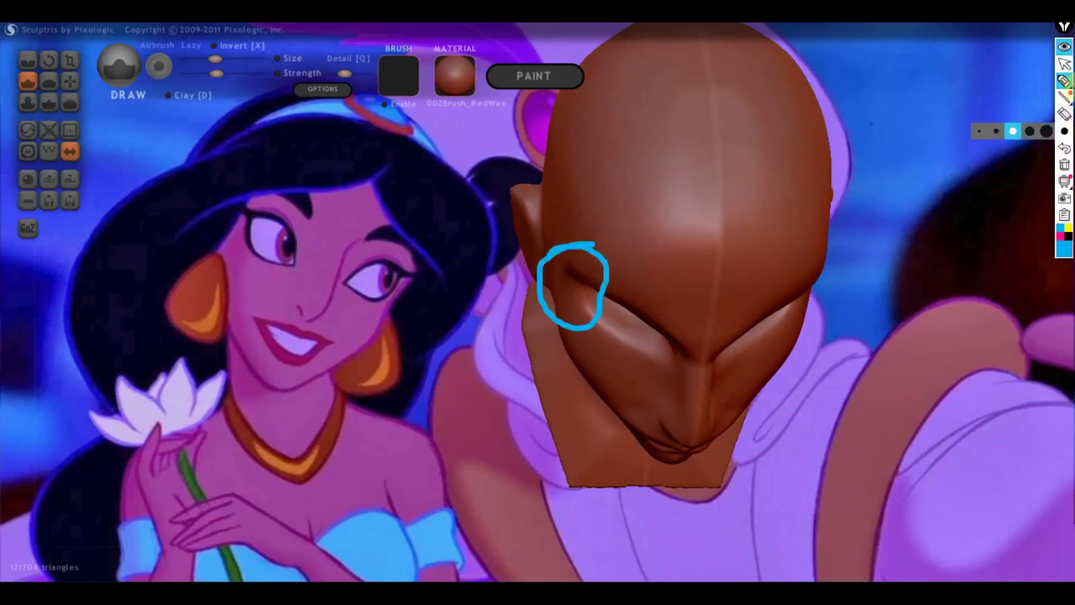
left_click(1064, 164)
left_click(1064, 63)
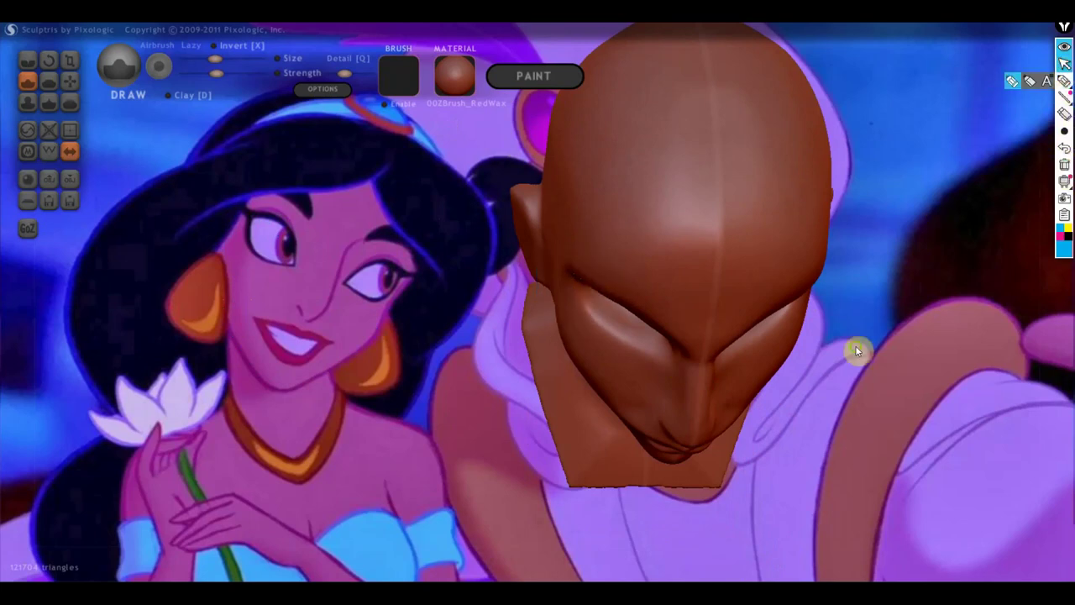
mouse_move(855, 345)
left_mouse_down()
mouse_move(876, 278)
mouse_move(921, 353)
mouse_move(785, 268)
mouse_move(796, 306)
left_mouse_up()
scroll(796, 303, "down", 3)
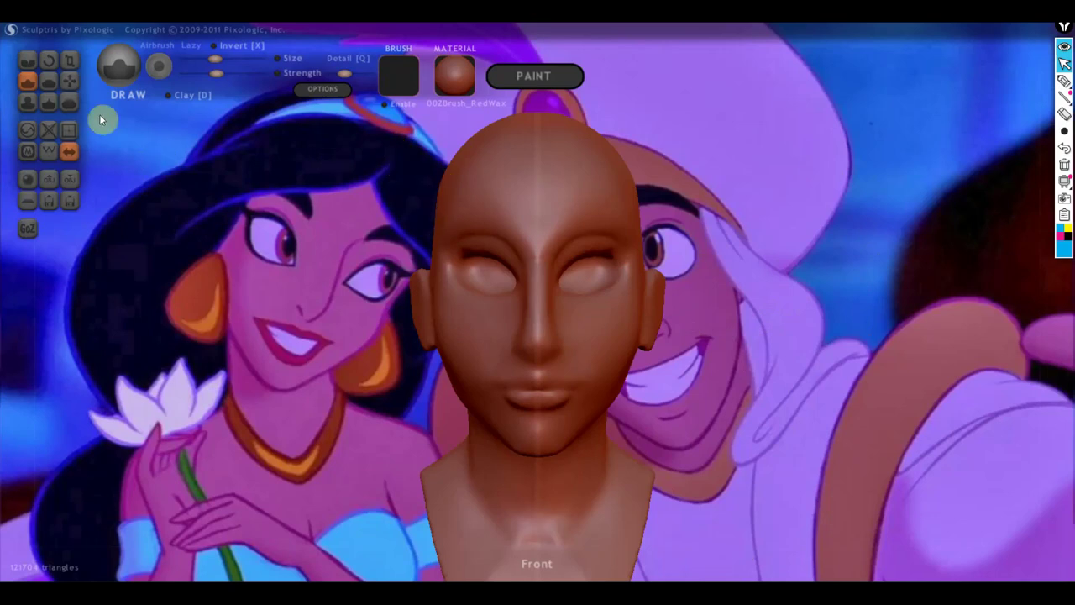
Try Flatten, return to Draw, test a small dent at the inner brow, and undo it.
left_click(49, 81)
left_click(31, 84)
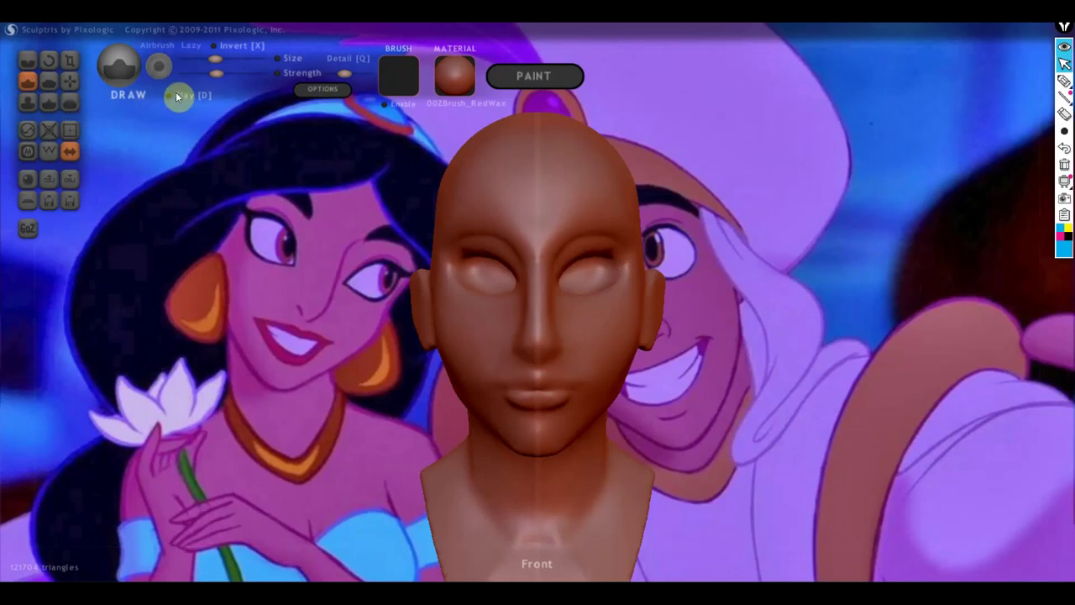
mouse_move(252, 168)
left_mouse_down()
mouse_move(307, 218)
mouse_move(457, 261)
mouse_move(524, 242)
mouse_move(563, 262)
mouse_move(490, 232)
left_mouse_up()
scroll(561, 257, "up", 3)
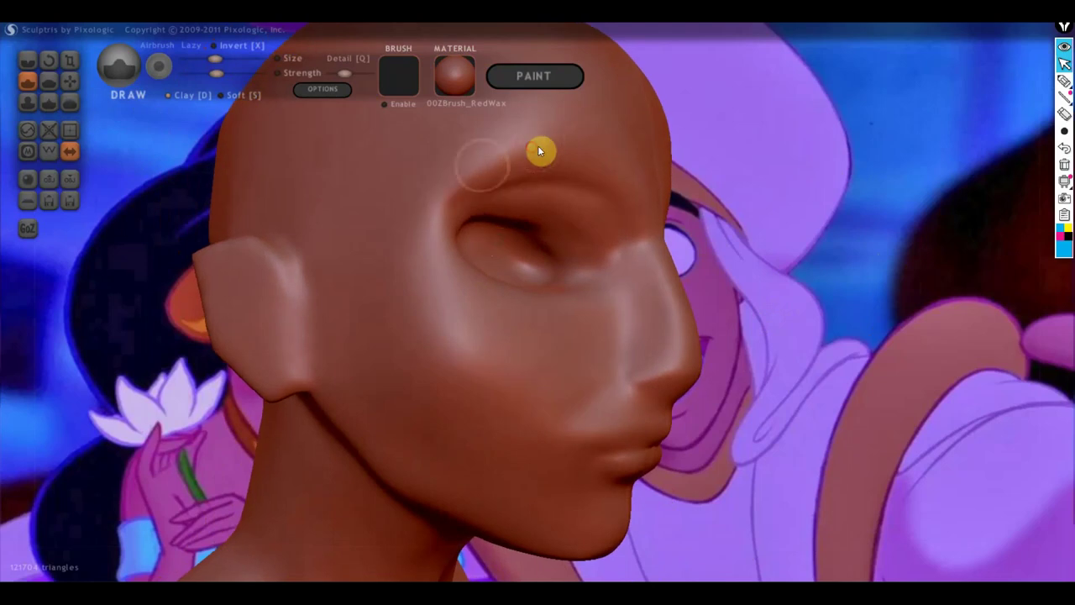
left_click_drag(446, 188, 455, 196)
key("ctrl+z")
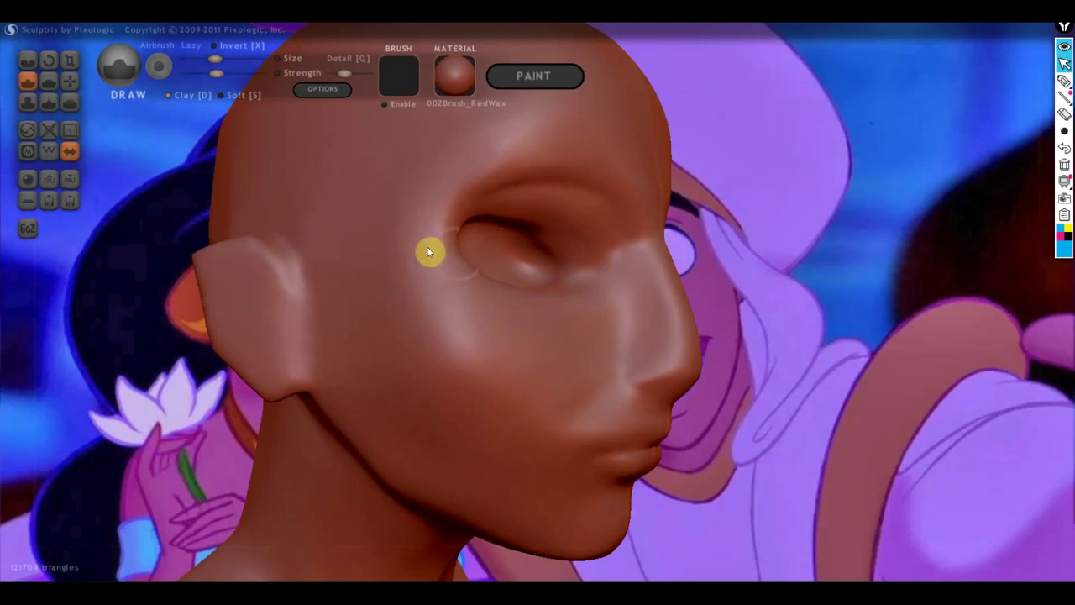
Orbit the head from the skull top round to a three-quarter front view.
mouse_move(446, 252)
right_mouse_down()
mouse_move(454, 311)
mouse_move(482, 310)
mouse_move(466, 263)
mouse_move(499, 247)
right_mouse_up()
mouse_move(591, 329)
right_mouse_down()
mouse_move(549, 281)
mouse_move(566, 330)
right_mouse_up()
mouse_move(540, 278)
right_mouse_down()
mouse_move(475, 274)
mouse_move(553, 273)
right_mouse_up()
Drag the eye socket and brow into a slightly new shape with the Grab brush.
left_click(69, 81)
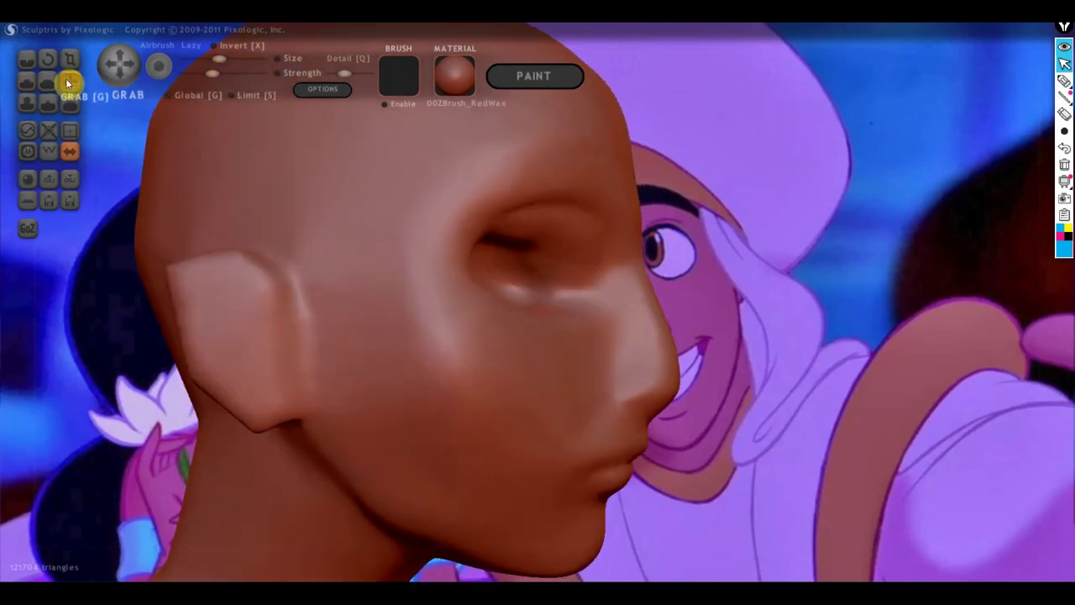
scroll(588, 239, "down", 2)
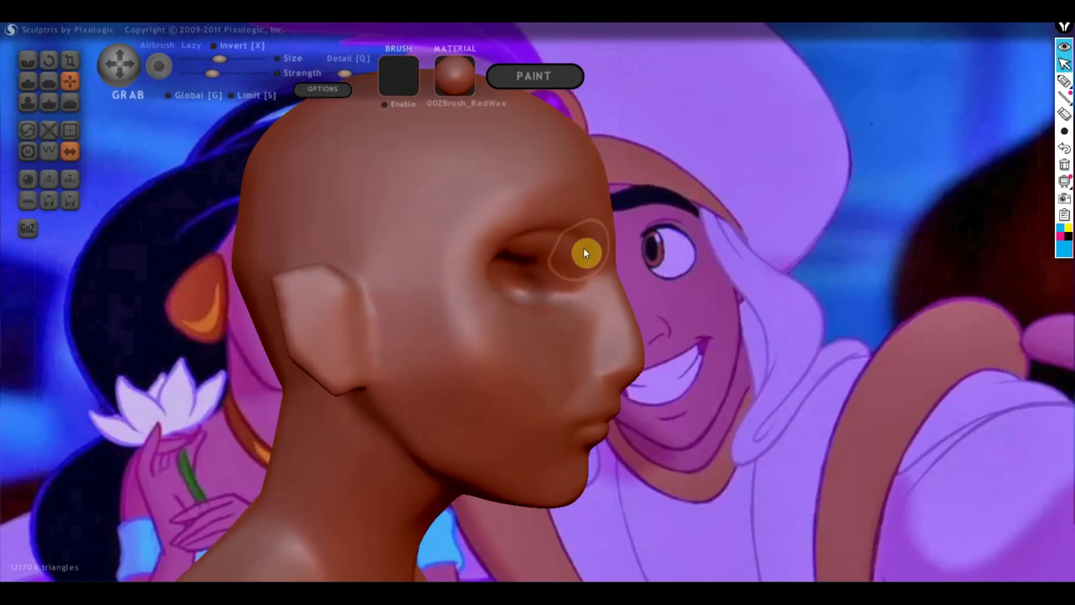
mouse_move(567, 251)
left_mouse_down()
mouse_move(578, 238)
mouse_move(568, 248)
mouse_move(581, 263)
mouse_move(567, 266)
mouse_move(594, 274)
mouse_move(530, 281)
mouse_move(578, 284)
left_mouse_up()
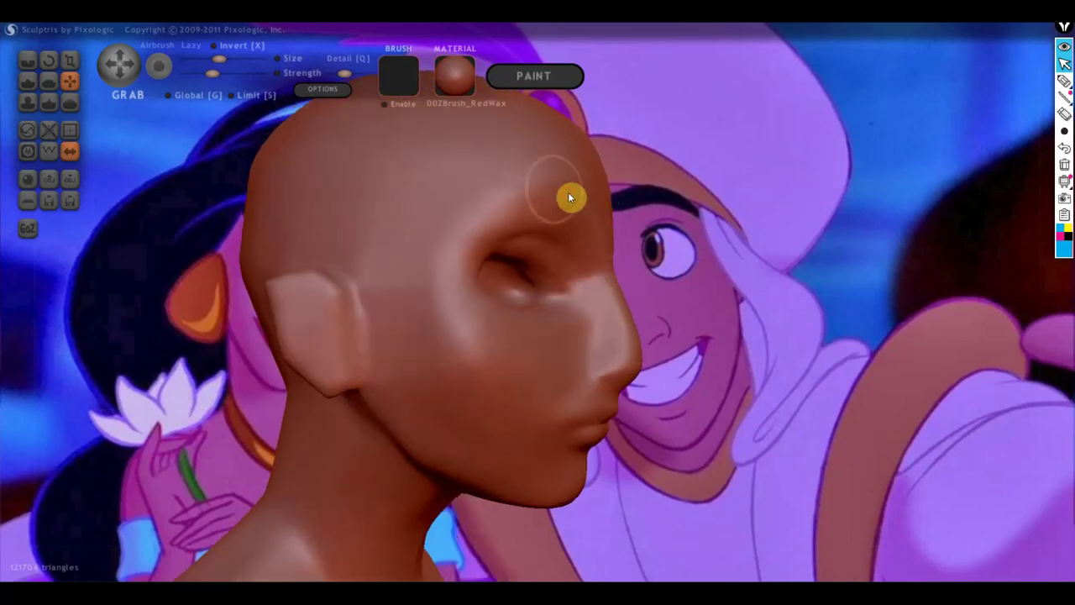
left_click(49, 80)
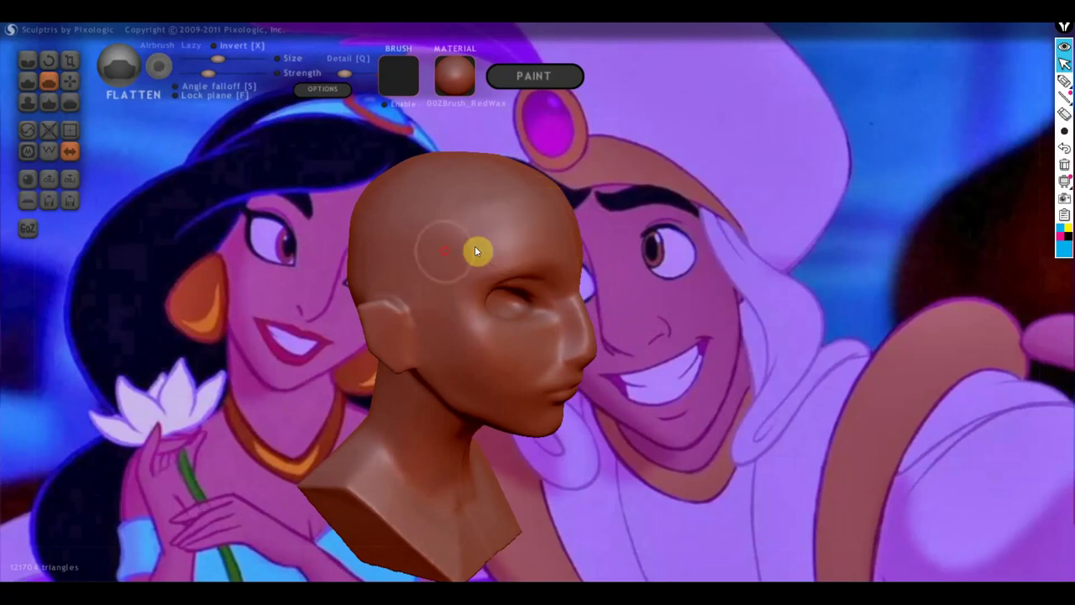
Crease a line around the eye and a deepened line down the side of the nose.
right_click_drag(474, 245, 375, 228)
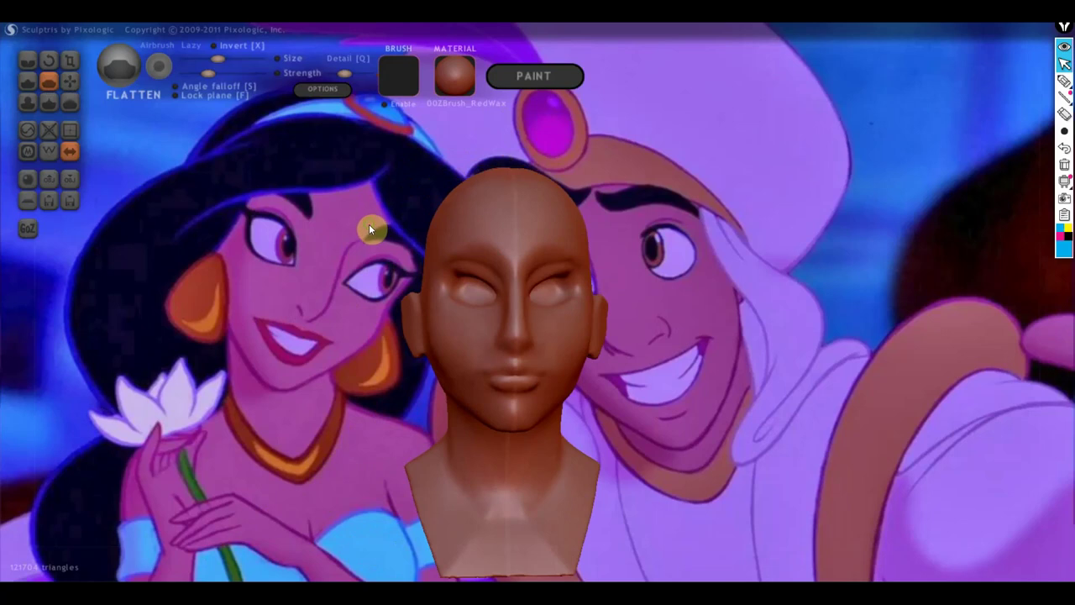
scroll(369, 223, "up", 2)
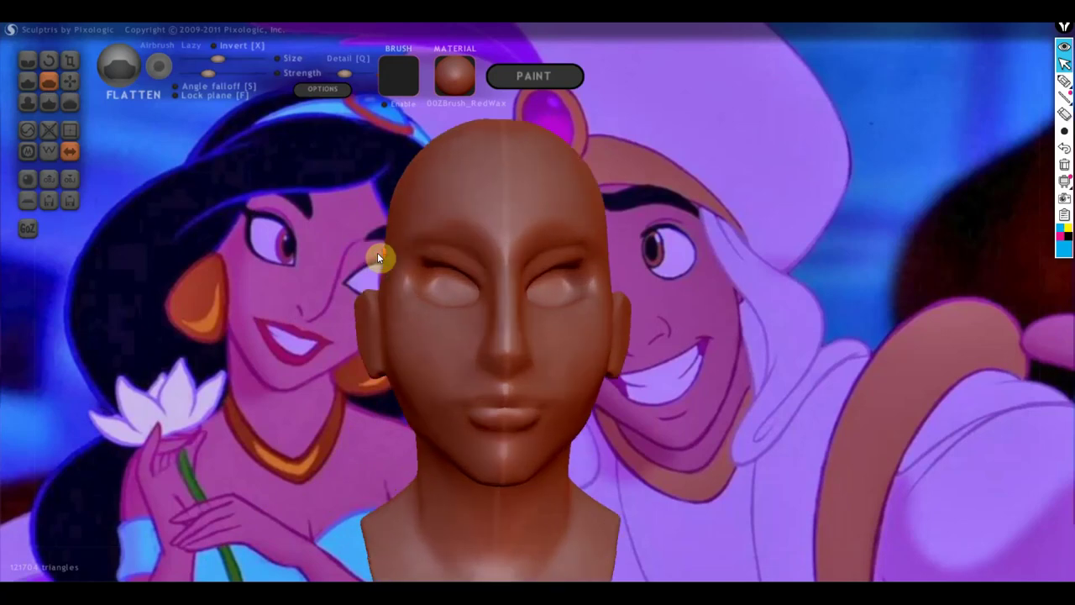
left_click(28, 60)
mouse_move(252, 285)
right_mouse_down()
mouse_move(334, 328)
mouse_move(408, 311)
mouse_move(336, 311)
right_mouse_up()
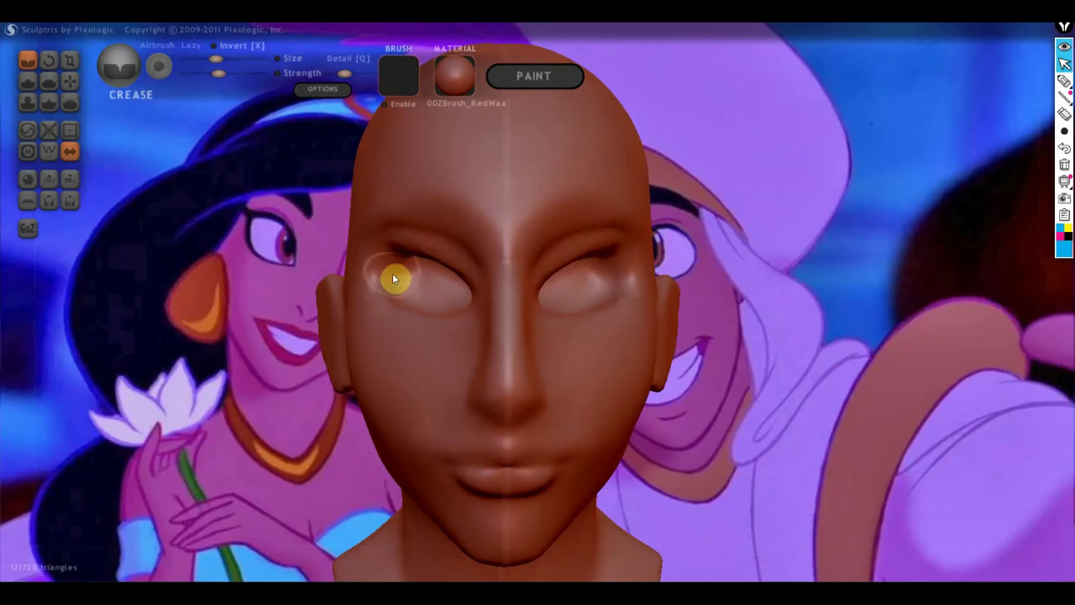
right_click_drag(449, 302, 594, 305)
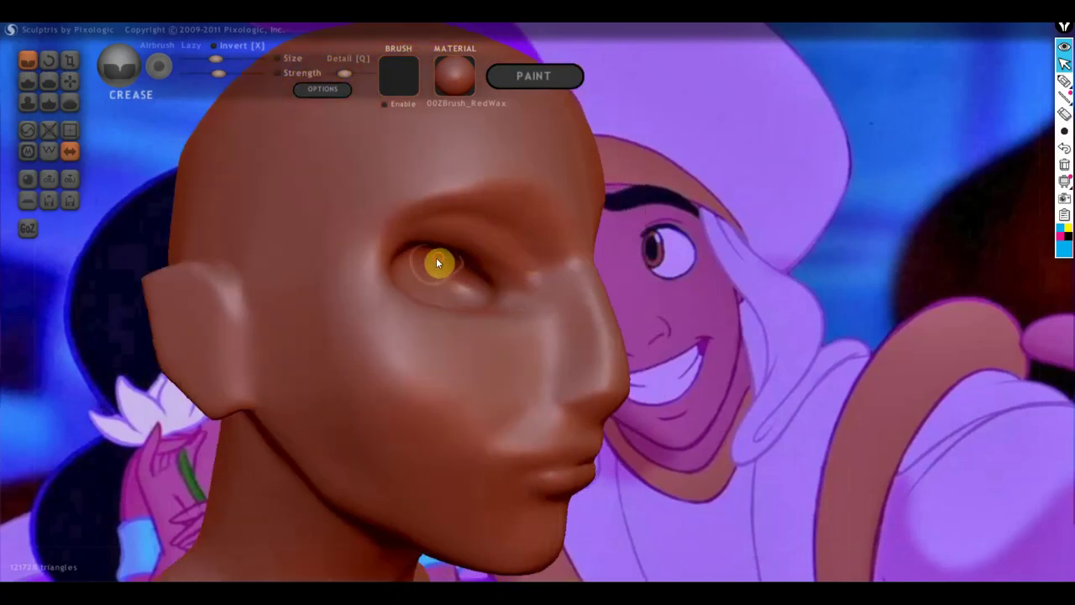
left_click_drag(436, 257, 497, 291)
left_click_drag(519, 241, 547, 328)
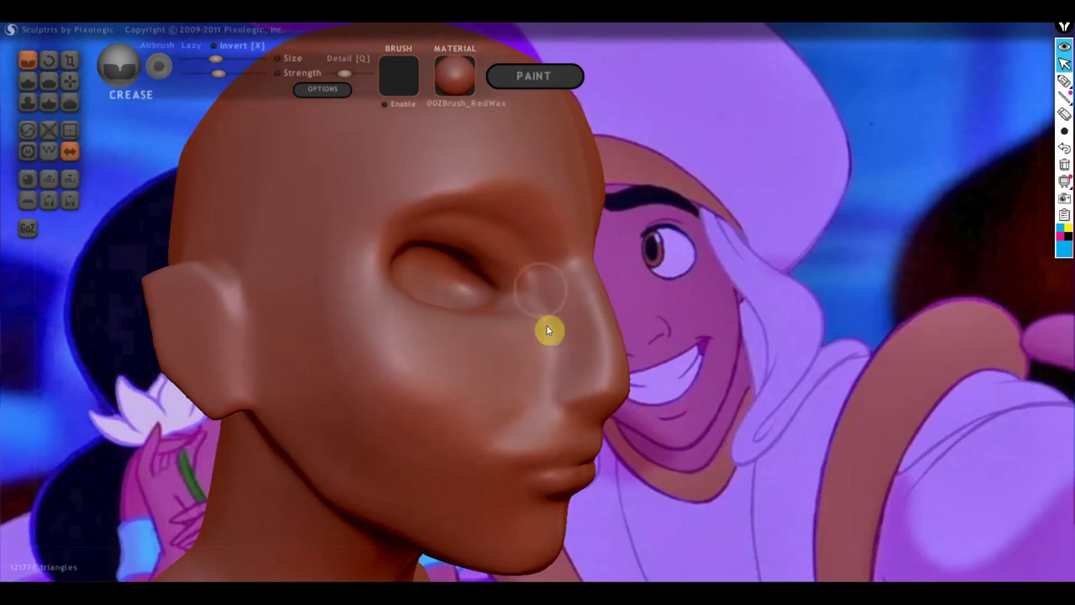
left_click_drag(535, 281, 541, 363)
Orbit the head through frontal, ear-side and profile views to check the creases.
mouse_move(549, 385)
right_mouse_down()
mouse_move(473, 384)
mouse_move(559, 375)
right_mouse_up()
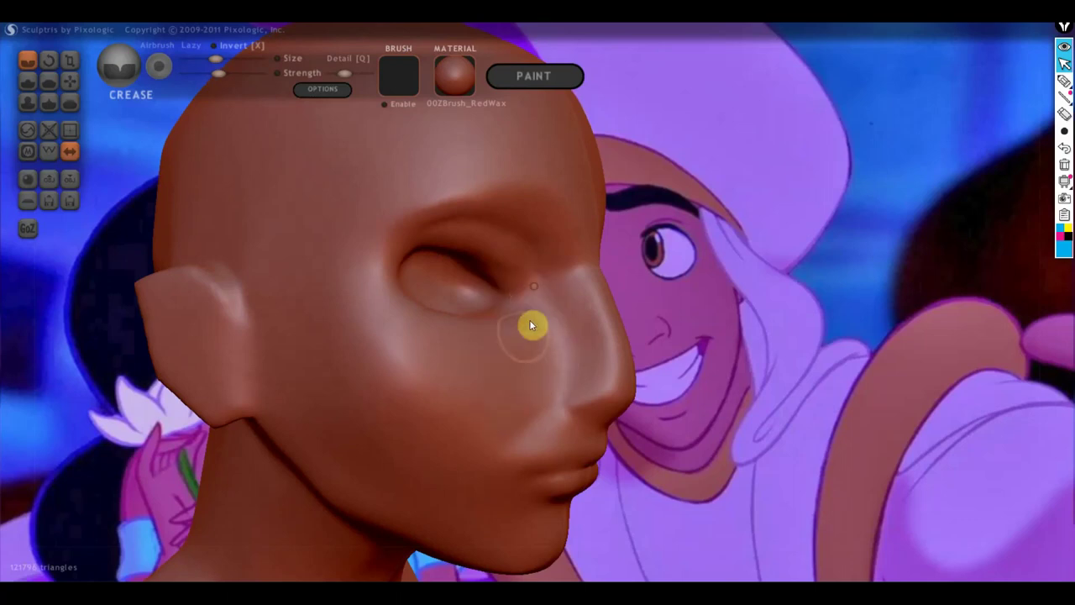
right_click_drag(523, 318, 579, 357)
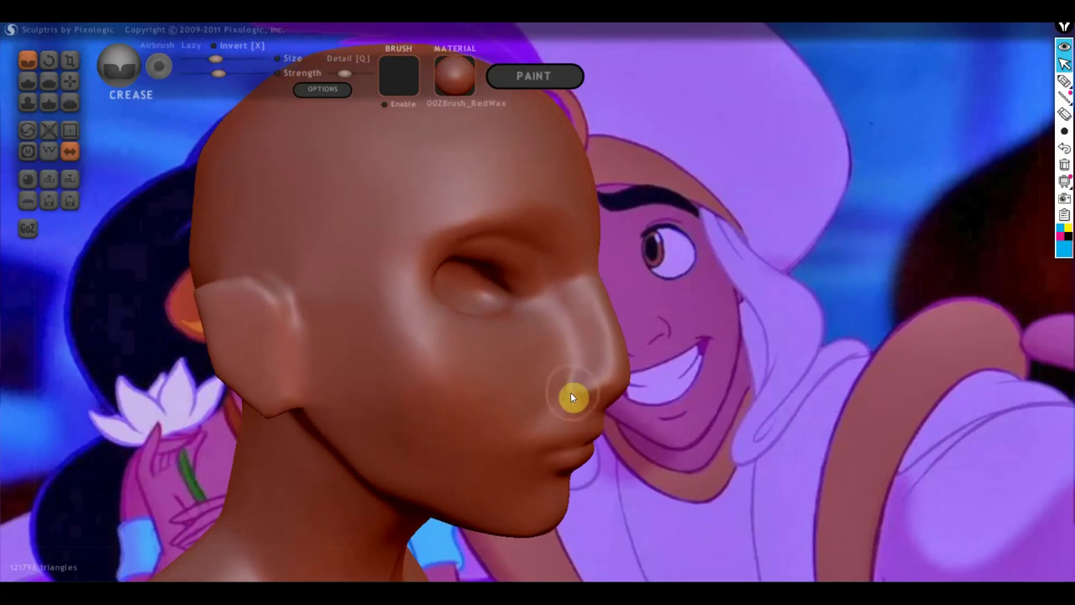
mouse_move(210, 72)
right_mouse_down()
mouse_move(544, 324)
mouse_move(535, 350)
mouse_move(569, 377)
mouse_move(432, 423)
mouse_move(494, 398)
mouse_move(587, 392)
mouse_move(496, 394)
mouse_move(507, 410)
right_mouse_up()
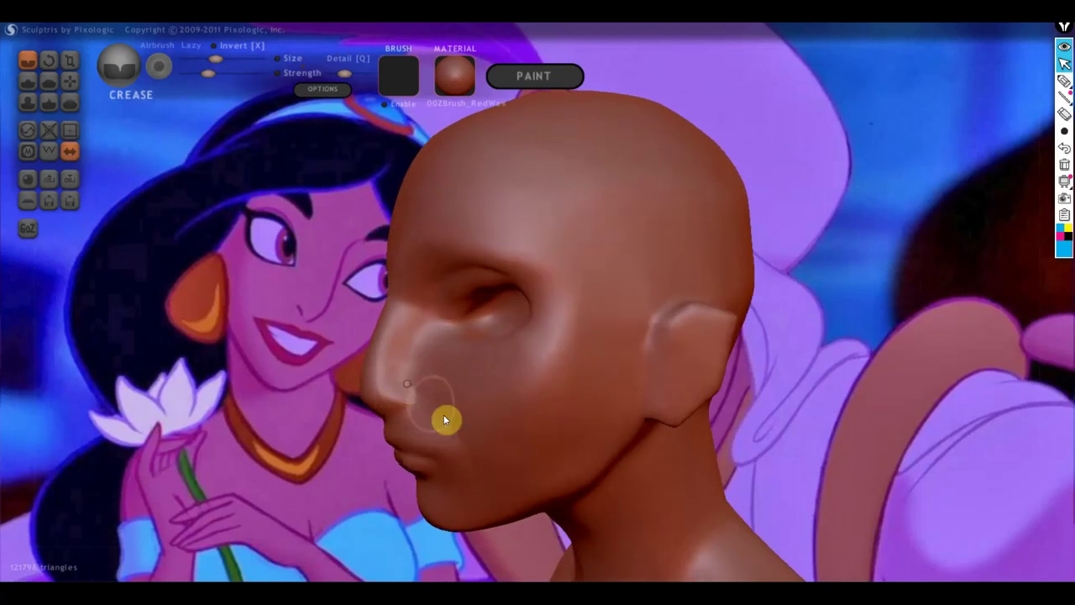
mouse_move(484, 494)
right_mouse_down()
mouse_move(544, 426)
mouse_move(833, 453)
mouse_move(694, 428)
mouse_move(687, 350)
mouse_move(693, 368)
right_mouse_up()
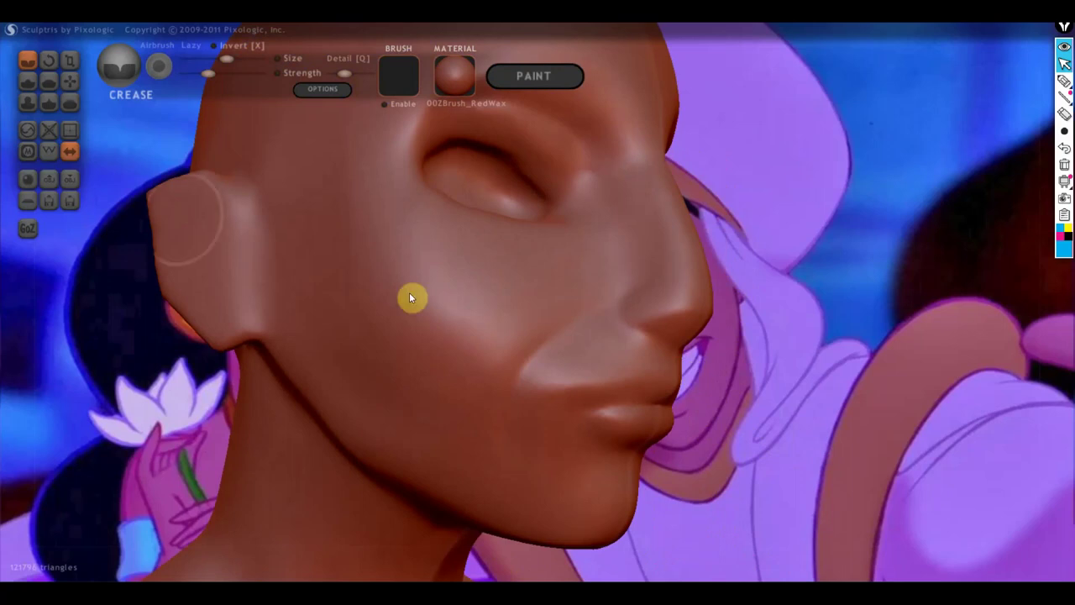
left_click(49, 80)
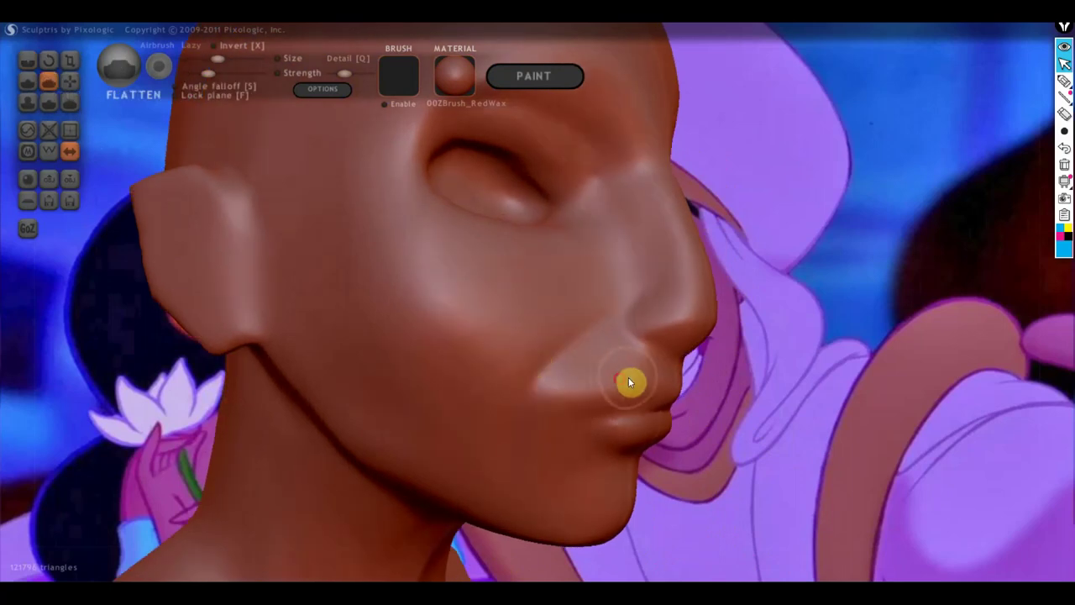
Flatten the lip-and-cheek surface and the crease on the lower cheek.
mouse_move(628, 377)
left_mouse_down()
mouse_move(537, 411)
mouse_move(573, 420)
mouse_move(557, 406)
mouse_move(598, 355)
mouse_move(593, 366)
mouse_move(631, 379)
mouse_move(562, 387)
mouse_move(544, 415)
left_mouse_up()
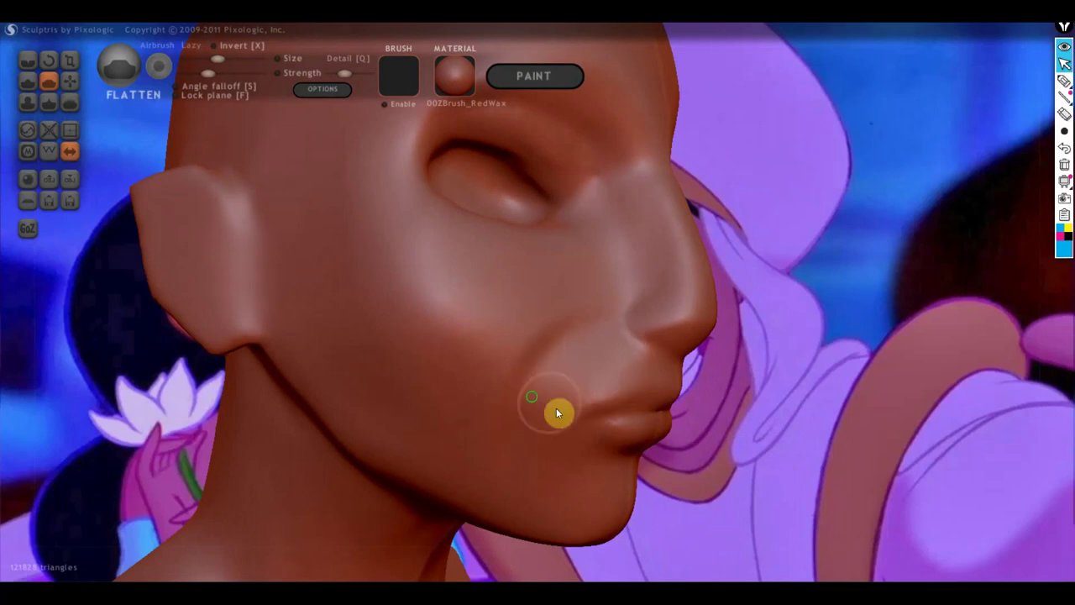
mouse_move(556, 407)
right_mouse_down()
mouse_move(416, 372)
mouse_move(411, 390)
mouse_move(464, 393)
mouse_move(523, 346)
right_mouse_up()
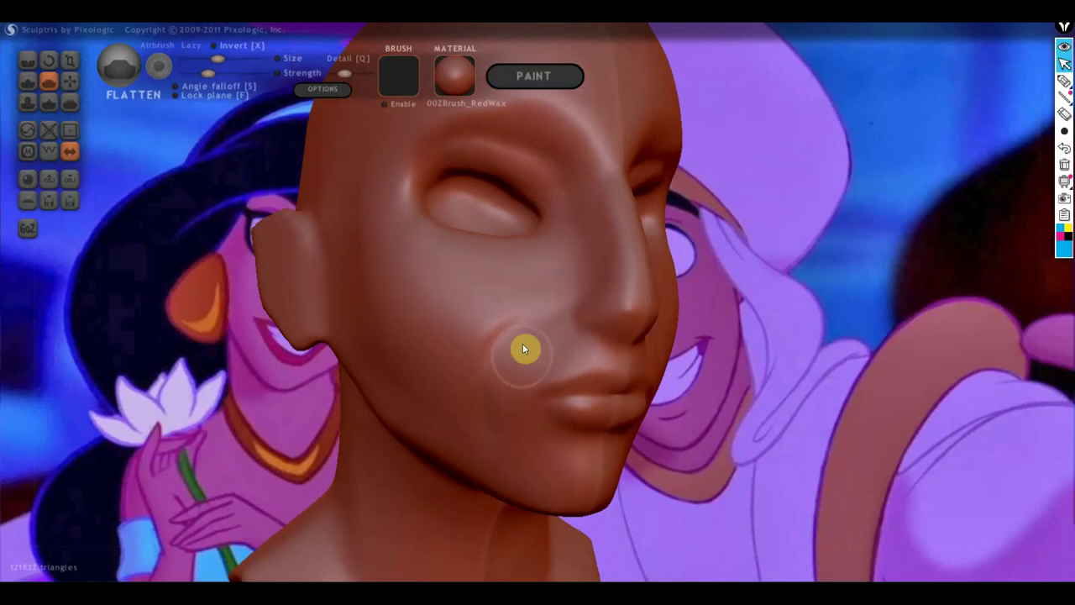
mouse_move(523, 305)
left_mouse_down()
mouse_move(542, 295)
mouse_move(488, 444)
mouse_move(484, 424)
left_mouse_up()
mouse_move(484, 424)
right_mouse_down()
mouse_move(483, 461)
mouse_move(422, 456)
mouse_move(478, 441)
right_mouse_up()
scroll(522, 426, "up", 2)
scroll(521, 394, "up", 2)
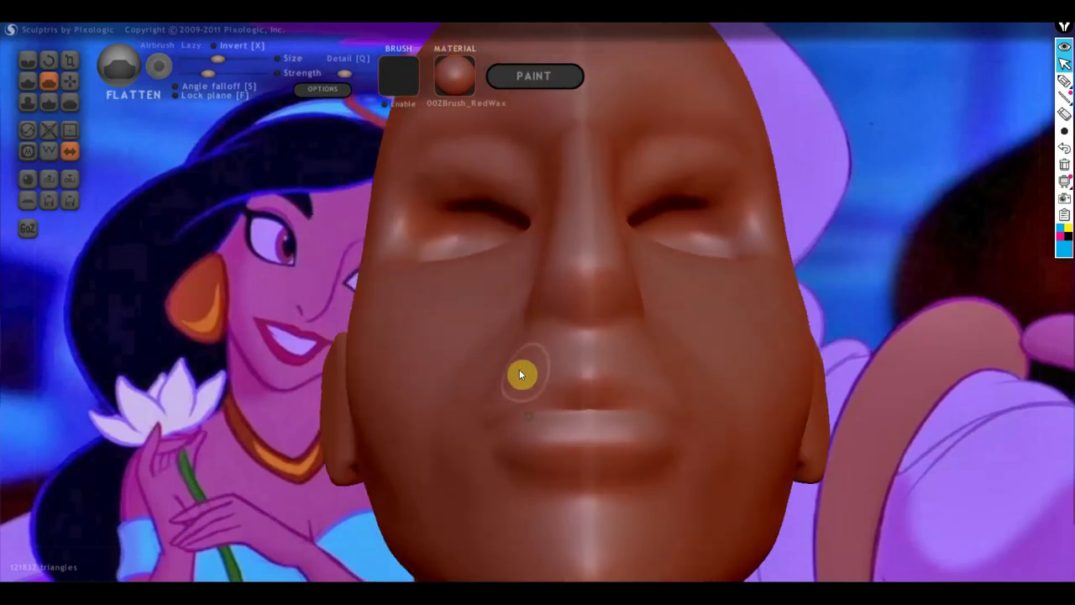
scroll(538, 378, "up", 2)
Flatten the area above the upper lip and smooth both lips from a three-quarter view.
mouse_move(560, 409)
left_mouse_down()
mouse_move(583, 431)
mouse_move(579, 418)
mouse_move(499, 434)
mouse_move(555, 405)
mouse_move(465, 468)
mouse_move(569, 408)
mouse_move(521, 429)
mouse_move(594, 401)
left_mouse_up()
mouse_move(594, 401)
right_mouse_down()
mouse_move(639, 434)
mouse_move(588, 478)
right_mouse_up()
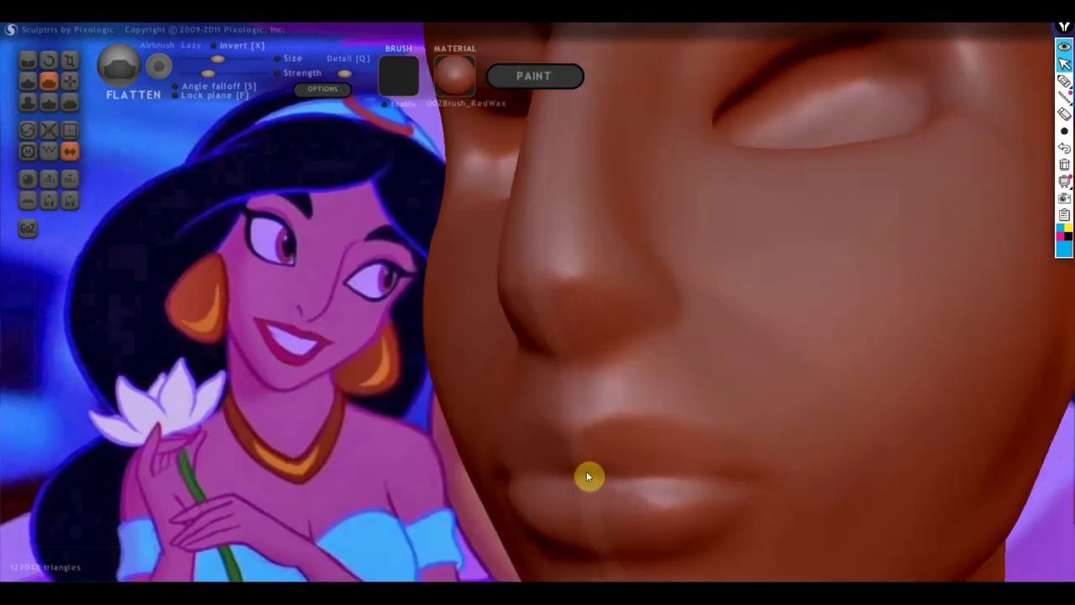
right_click_drag(674, 451, 636, 446)
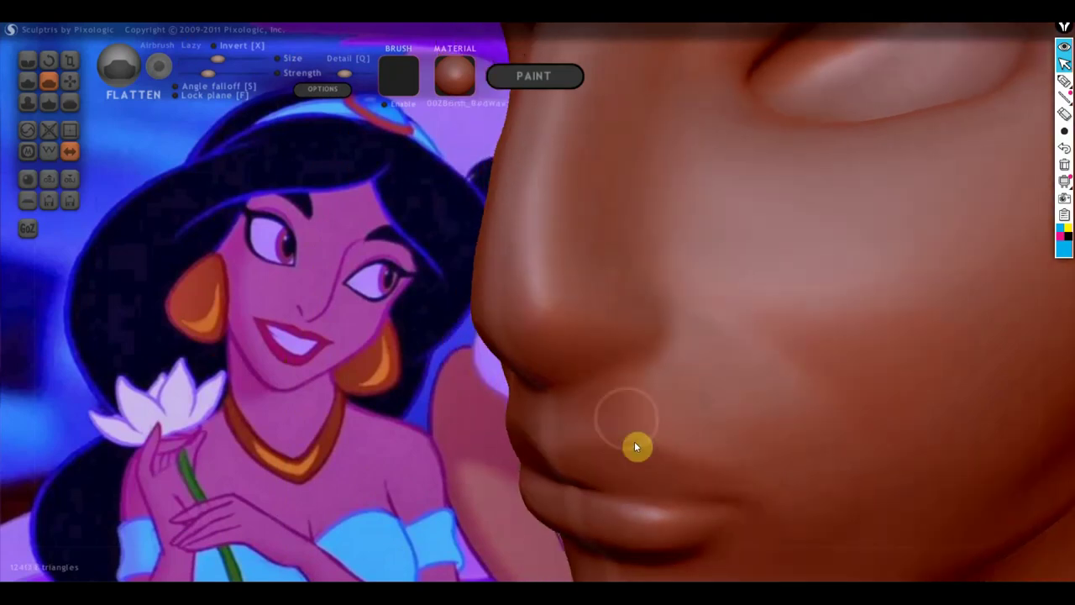
mouse_move(592, 418)
left_mouse_down()
mouse_move(641, 401)
mouse_move(588, 430)
mouse_move(713, 451)
mouse_move(630, 418)
mouse_move(744, 473)
mouse_move(706, 442)
mouse_move(748, 484)
mouse_move(658, 423)
mouse_move(627, 420)
mouse_move(692, 367)
mouse_move(732, 387)
mouse_move(771, 427)
mouse_move(780, 511)
left_mouse_up()
mouse_move(781, 511)
right_mouse_down()
mouse_move(794, 490)
mouse_move(730, 453)
right_mouse_up()
left_click_drag(730, 453, 750, 496)
mouse_move(751, 495)
right_mouse_down()
mouse_move(777, 412)
mouse_move(607, 379)
mouse_move(698, 391)
right_mouse_up()
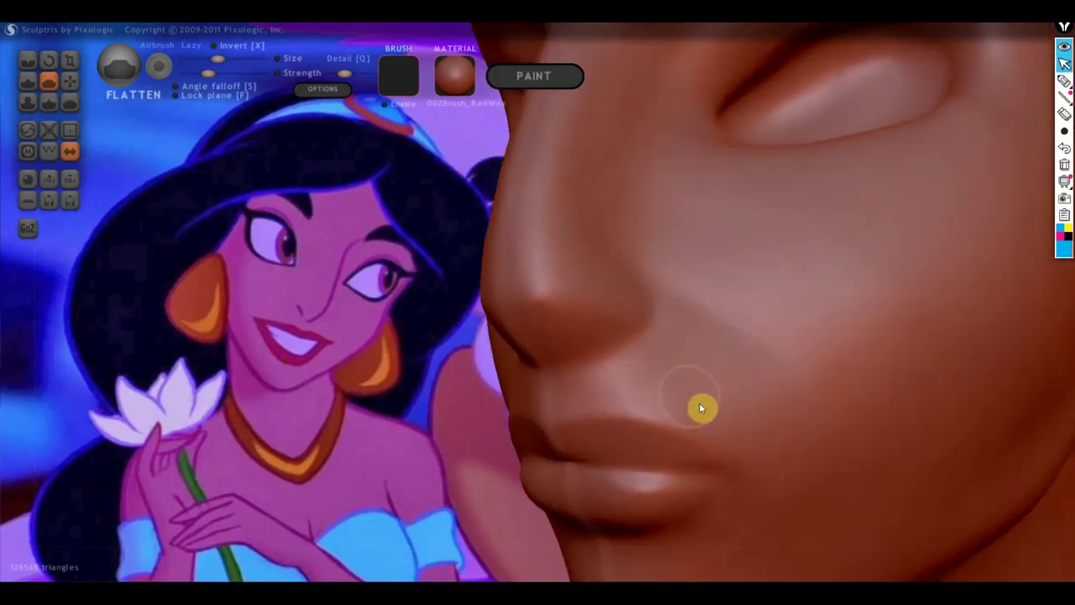
left_click_drag(662, 384, 760, 449)
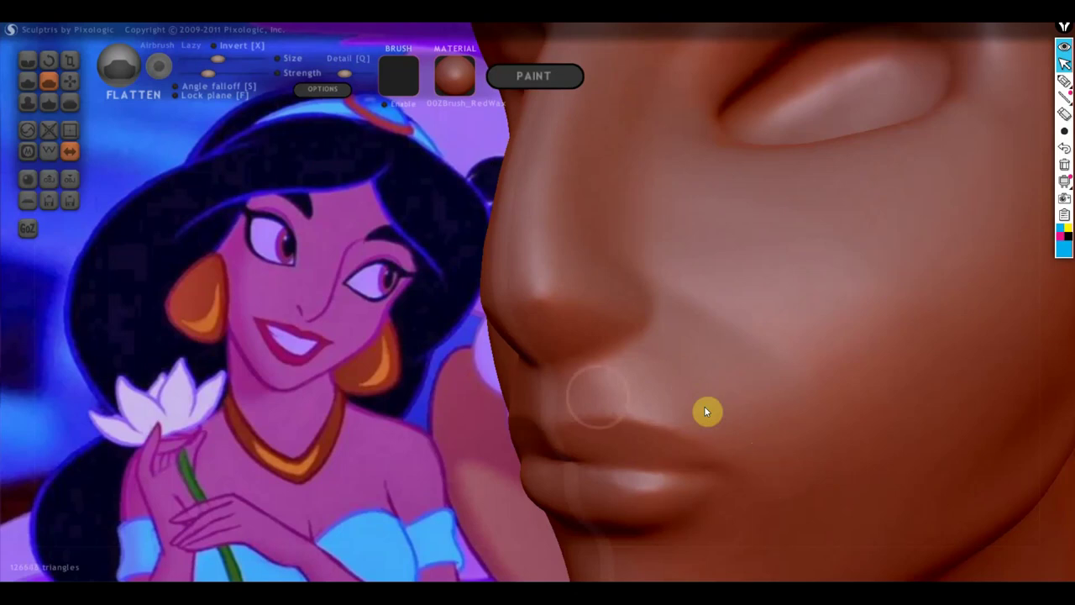
left_click_drag(704, 406, 632, 403)
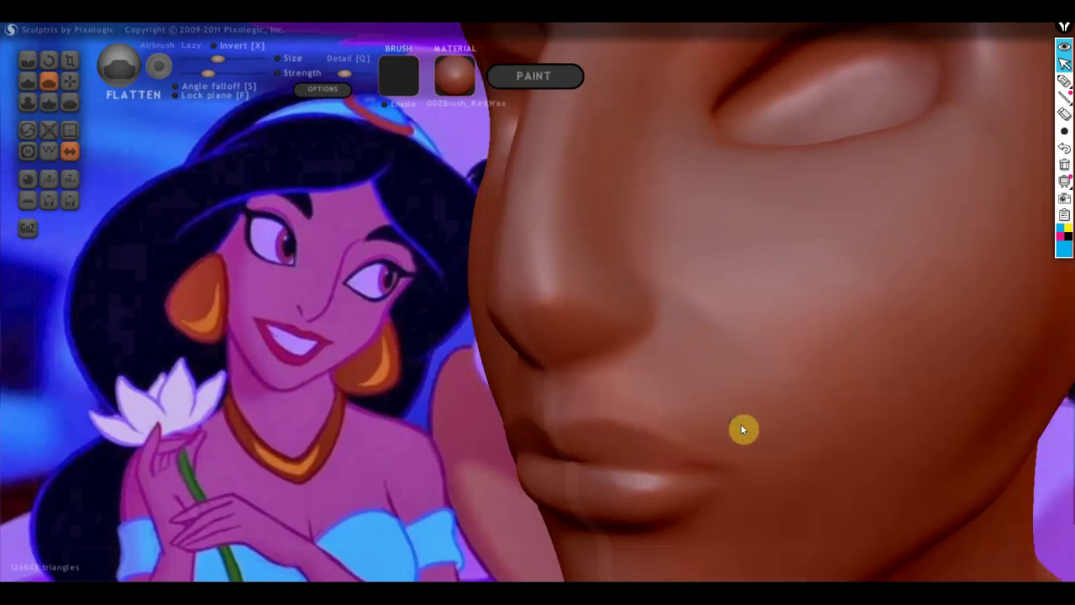
mouse_move(745, 429)
left_mouse_down()
mouse_move(619, 408)
mouse_move(729, 441)
left_mouse_up()
Smooth the nostril crease, nose tip, cheek beside the nose and the brow ridge.
right_click_drag(727, 435, 664, 450)
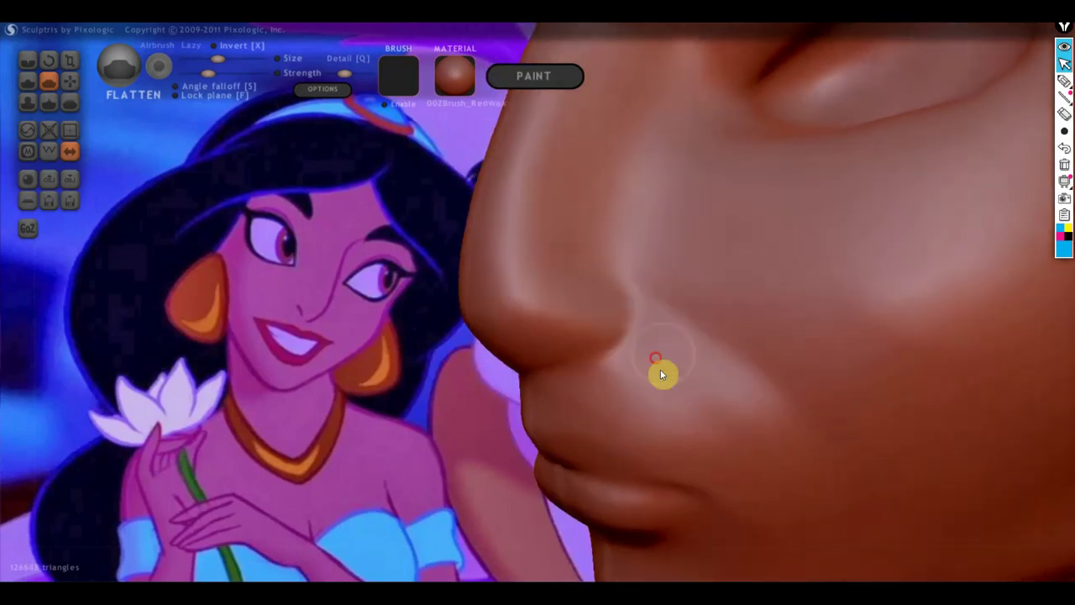
left_click_drag(631, 374, 519, 228)
mouse_move(507, 307)
right_mouse_down()
mouse_move(650, 324)
mouse_move(628, 456)
mouse_move(561, 403)
right_mouse_up()
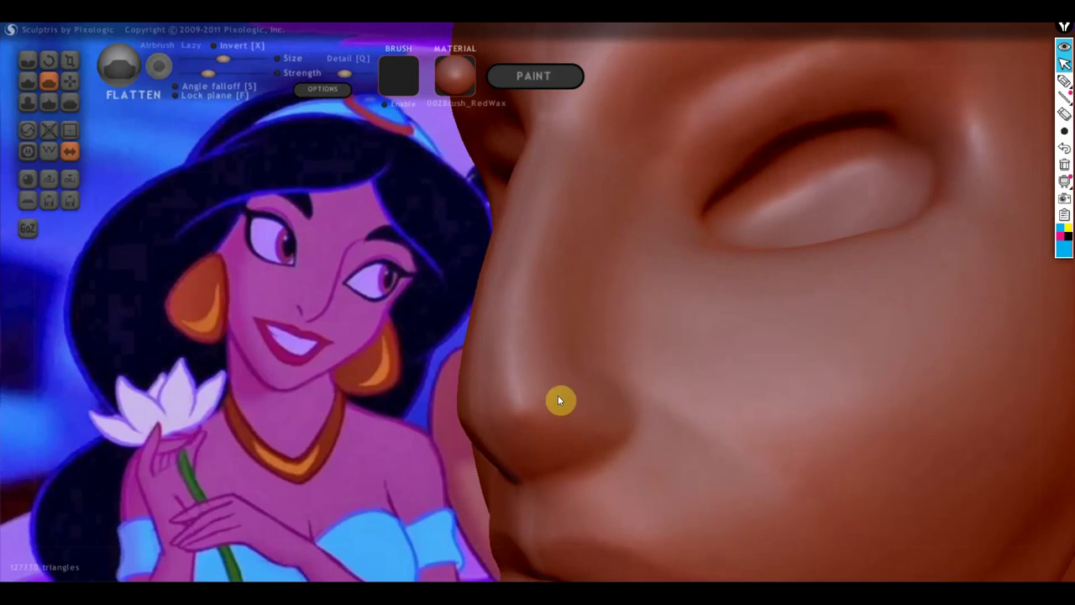
scroll(557, 395, "up", 2)
mouse_move(547, 409)
left_mouse_down()
mouse_move(464, 391)
mouse_move(516, 420)
mouse_move(476, 413)
mouse_move(527, 401)
mouse_move(509, 348)
mouse_move(530, 278)
mouse_move(502, 305)
mouse_move(563, 191)
left_mouse_up()
right_click_drag(544, 303, 614, 343)
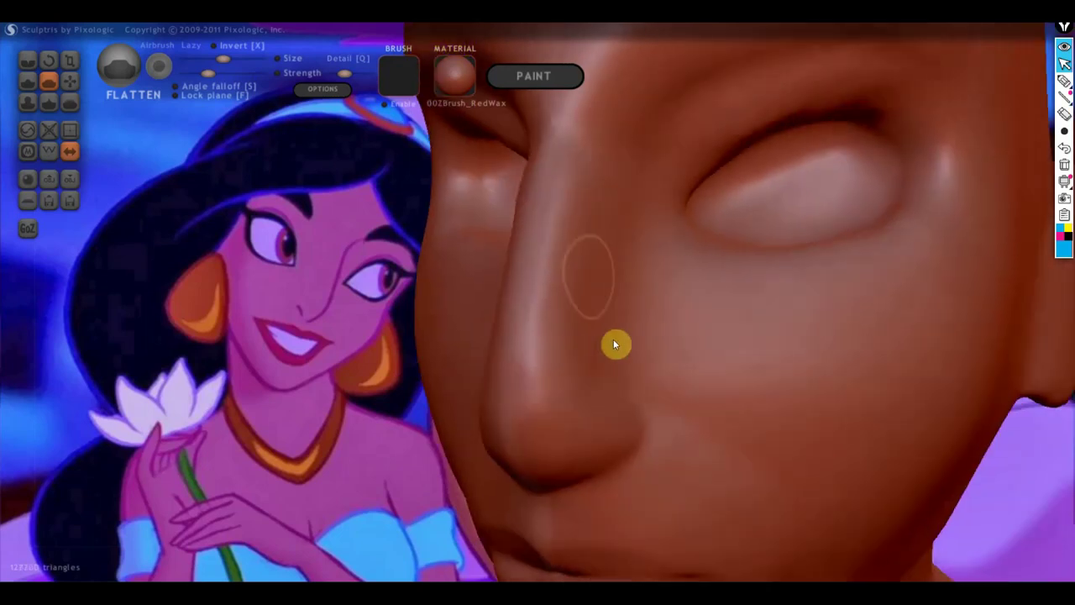
right_click_drag(583, 165, 562, 219)
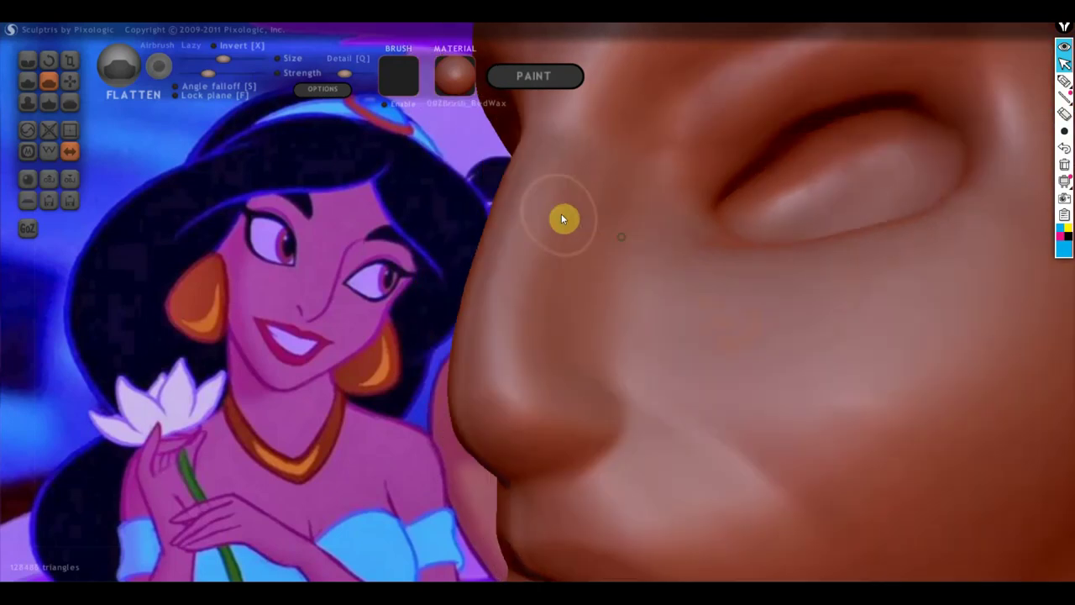
left_click_drag(795, 333, 707, 275)
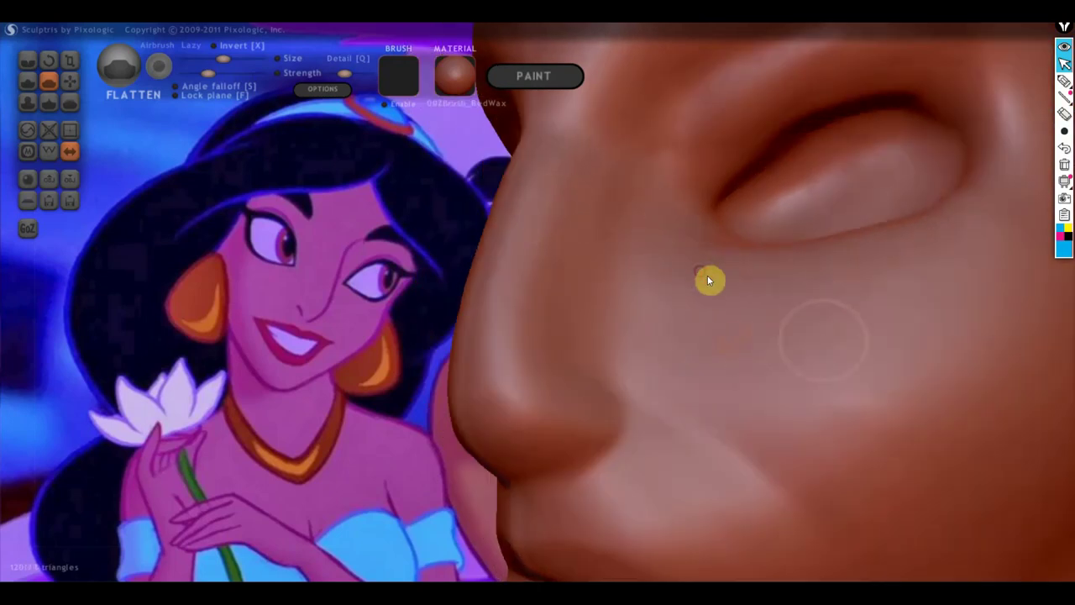
mouse_move(707, 275)
right_mouse_down()
mouse_move(749, 312)
mouse_move(808, 339)
mouse_move(753, 451)
mouse_move(651, 326)
right_mouse_up()
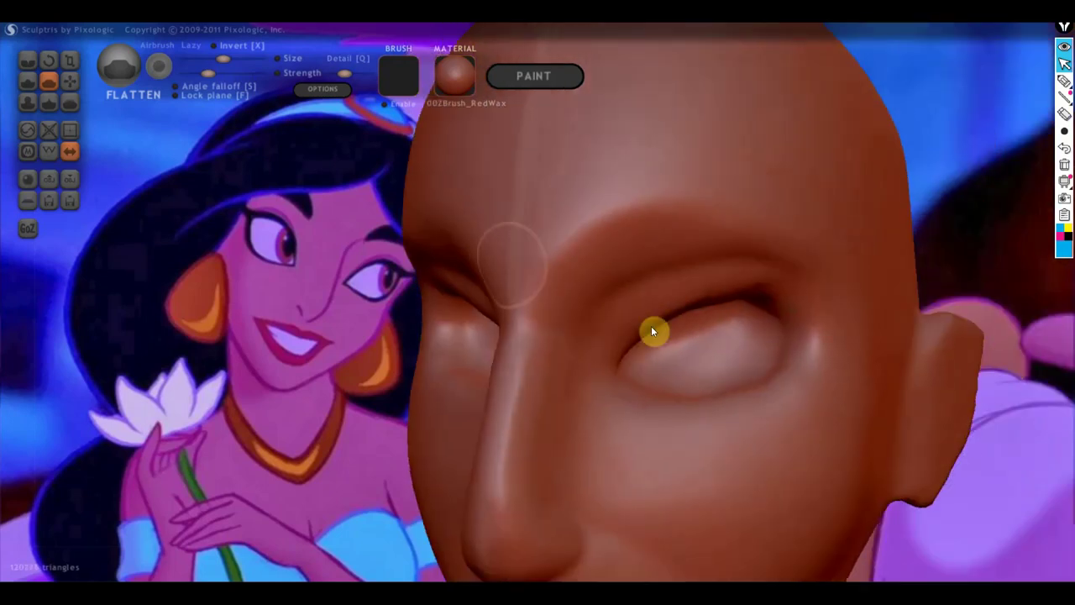
mouse_move(654, 216)
left_mouse_down()
mouse_move(588, 221)
mouse_move(576, 233)
mouse_move(599, 211)
mouse_move(568, 239)
mouse_move(560, 224)
mouse_move(543, 261)
mouse_move(532, 260)
mouse_move(586, 166)
mouse_move(612, 195)
mouse_move(593, 232)
mouse_move(642, 167)
mouse_move(625, 200)
mouse_move(569, 204)
mouse_move(677, 116)
mouse_move(779, 183)
mouse_move(653, 185)
mouse_move(710, 202)
mouse_move(609, 197)
mouse_move(771, 261)
left_mouse_up()
Flatten a clean plane along the side of the jaw and smooth its lower part.
scroll(769, 257, "down", 5)
mouse_move(767, 360)
left_mouse_down()
mouse_move(828, 347)
mouse_move(852, 361)
mouse_move(841, 249)
mouse_move(821, 317)
mouse_move(888, 307)
mouse_move(960, 331)
mouse_move(881, 334)
mouse_move(969, 317)
mouse_move(720, 347)
mouse_move(759, 344)
left_mouse_up()
scroll(570, 280, "up", 2)
scroll(576, 214, "up", 1)
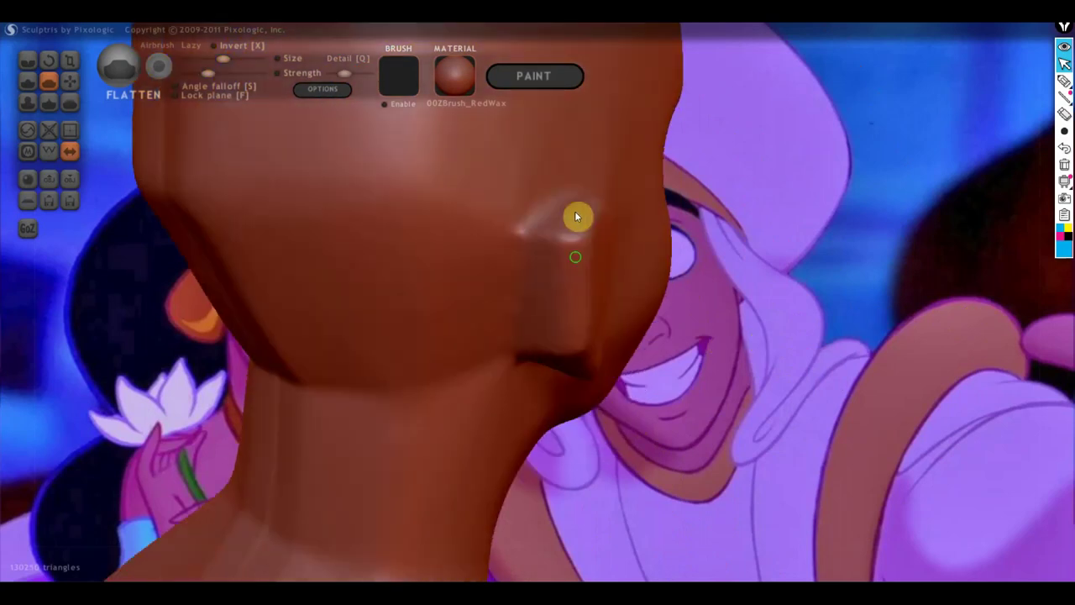
scroll(576, 244, "up", 1)
mouse_move(574, 302)
left_mouse_down()
mouse_move(583, 264)
mouse_move(579, 318)
mouse_move(596, 260)
left_mouse_up()
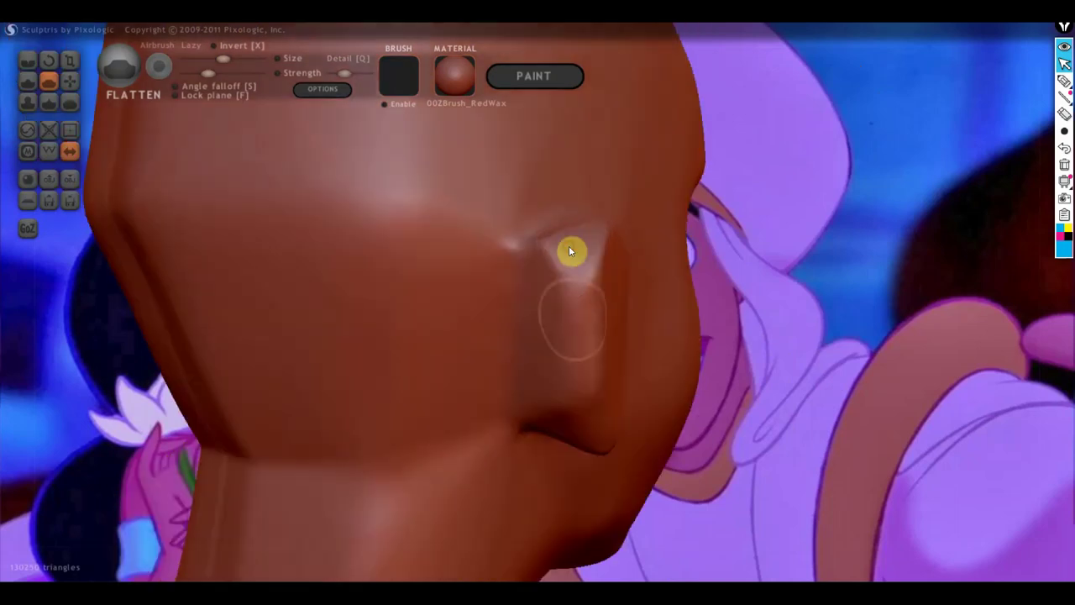
right_click_drag(581, 366, 559, 271)
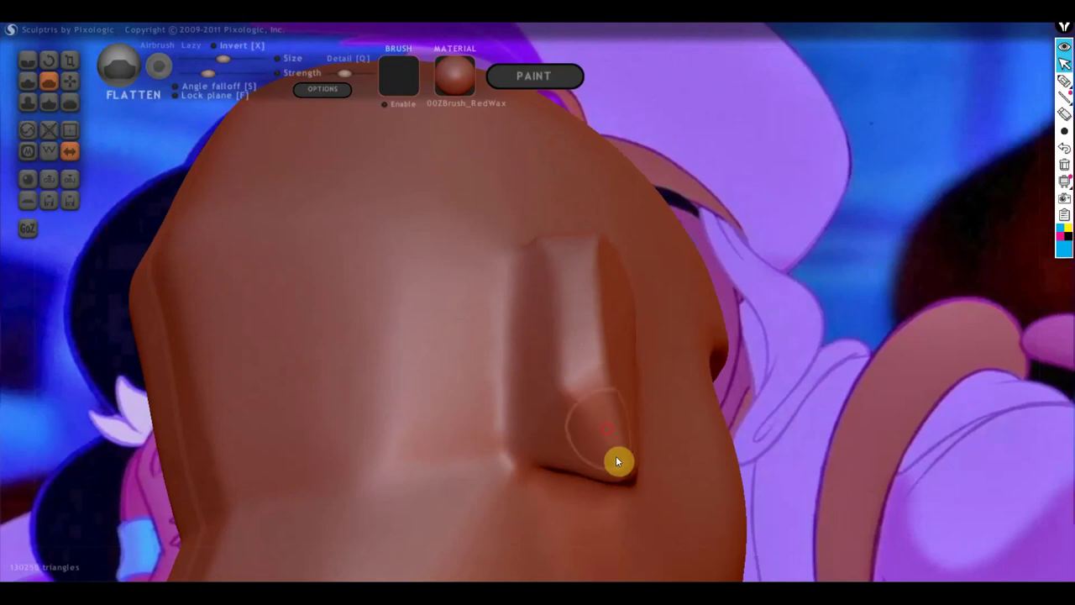
mouse_move(616, 455)
right_mouse_down()
mouse_move(415, 498)
mouse_move(580, 319)
right_mouse_up()
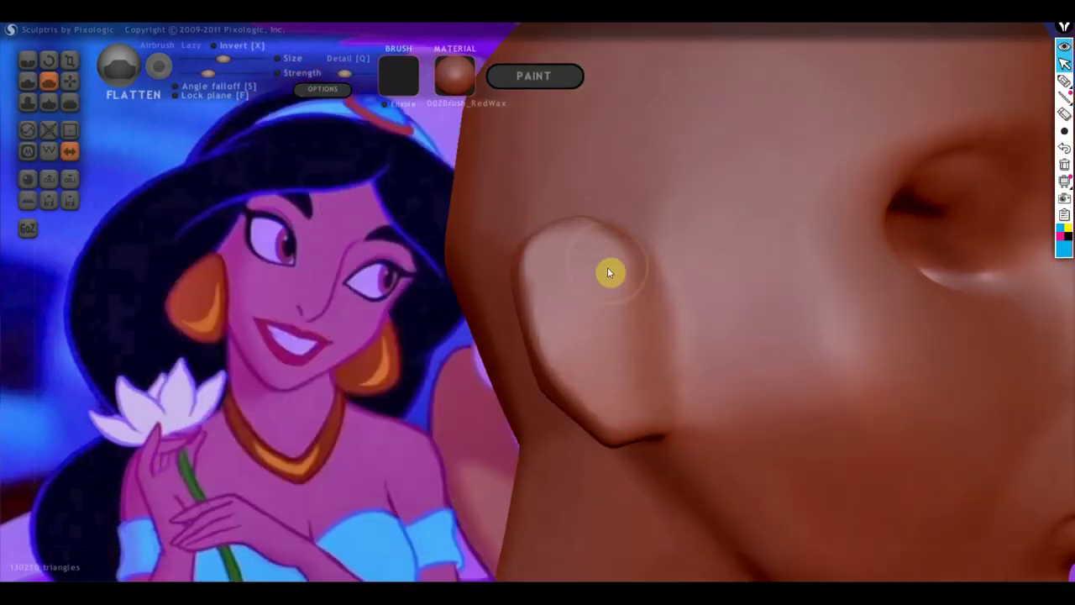
mouse_move(617, 281)
left_mouse_down()
mouse_move(614, 381)
mouse_move(595, 272)
mouse_move(625, 358)
left_mouse_up()
Flatten the ear and back of the head into blocky planes, checking from behind.
right_click_drag(625, 359, 348, 184)
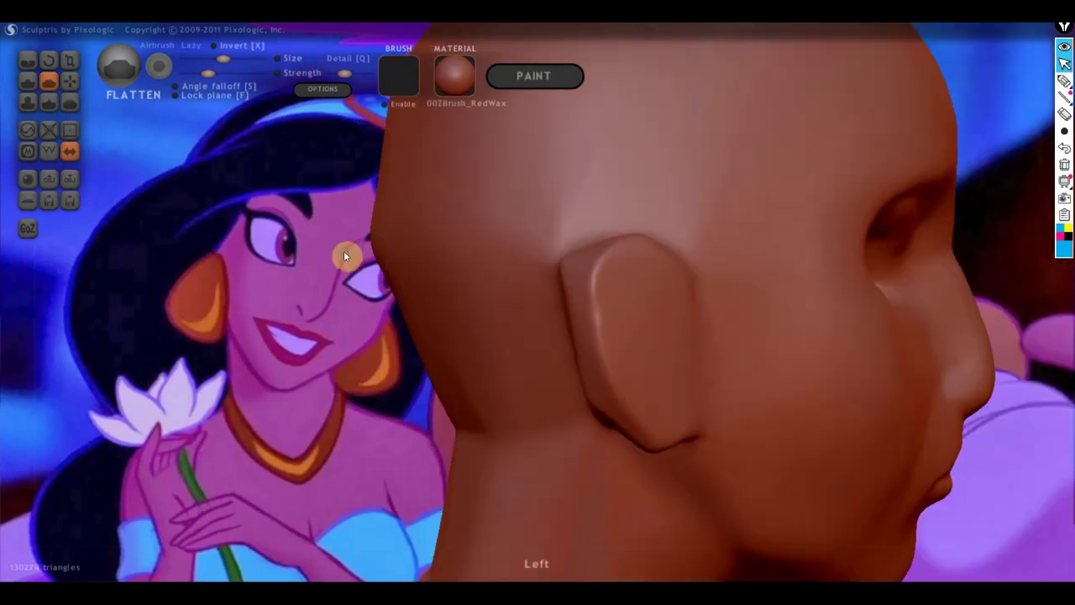
right_click_drag(442, 280, 615, 307)
right_click_drag(538, 257, 682, 307)
mouse_move(686, 245)
left_mouse_down()
mouse_move(684, 277)
mouse_move(674, 233)
mouse_move(663, 312)
mouse_move(633, 379)
left_mouse_up()
mouse_move(634, 379)
right_mouse_down()
mouse_move(628, 367)
mouse_move(653, 464)
mouse_move(672, 352)
right_mouse_up()
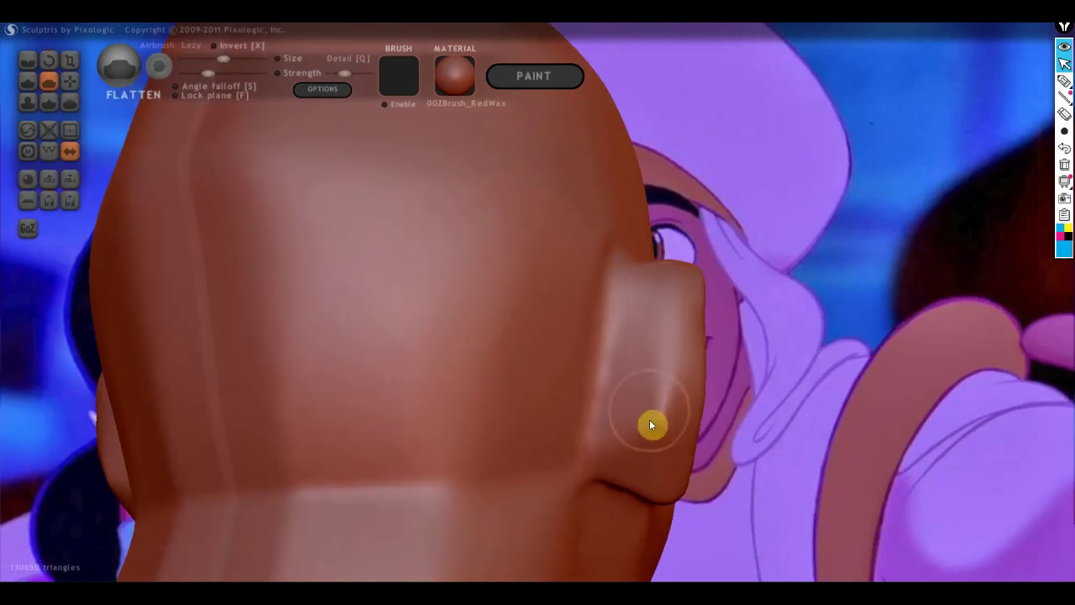
right_click_drag(649, 419, 517, 433)
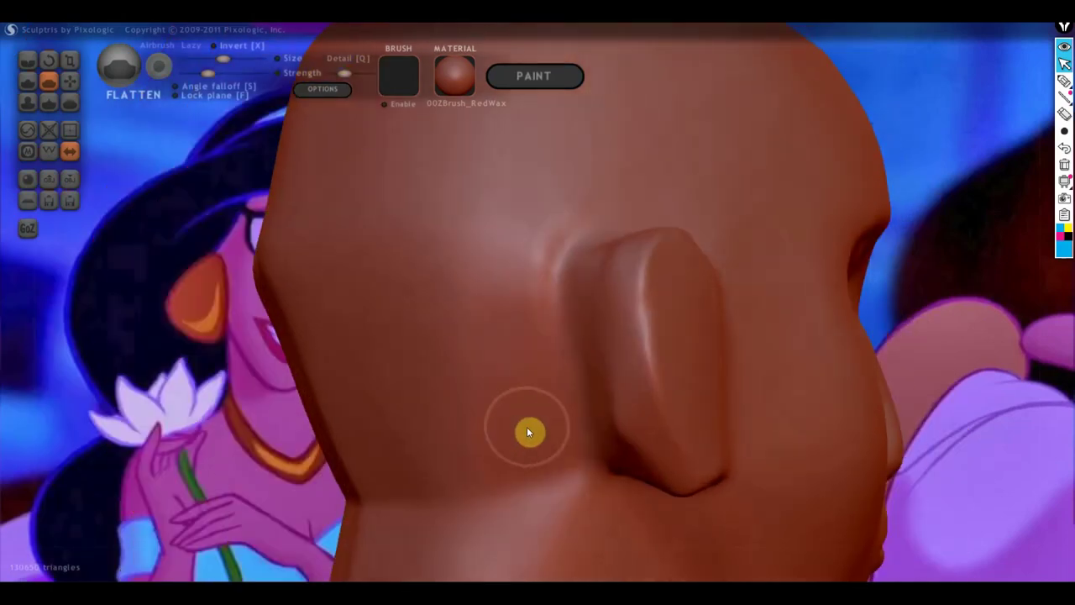
mouse_move(591, 412)
right_mouse_down()
mouse_move(627, 428)
mouse_move(711, 403)
mouse_move(706, 383)
mouse_move(637, 393)
right_mouse_up()
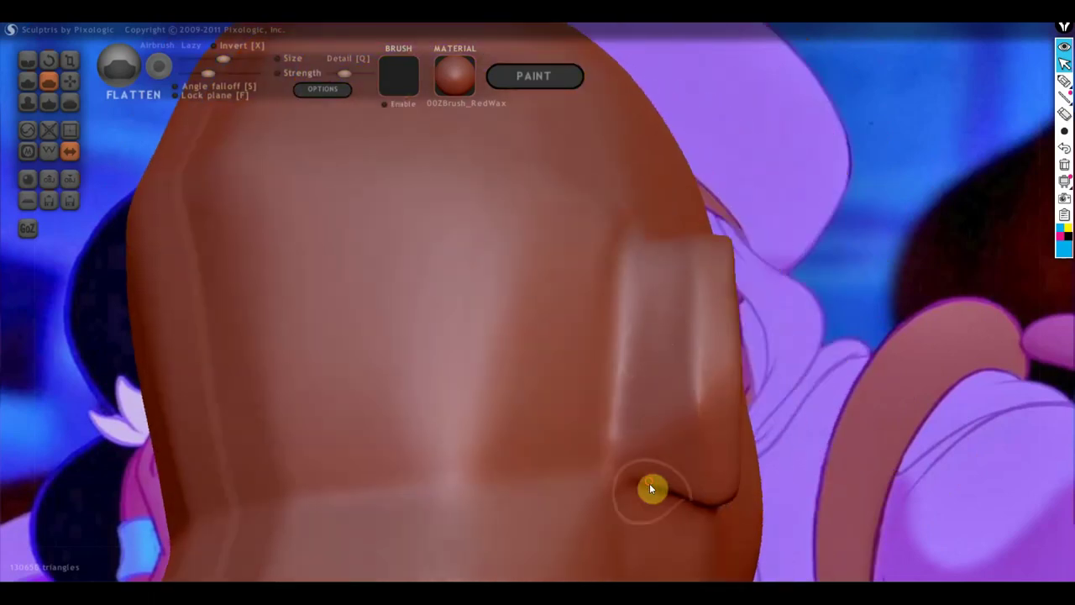
mouse_move(626, 406)
right_mouse_down()
mouse_move(616, 411)
mouse_move(588, 504)
mouse_move(529, 325)
right_mouse_up()
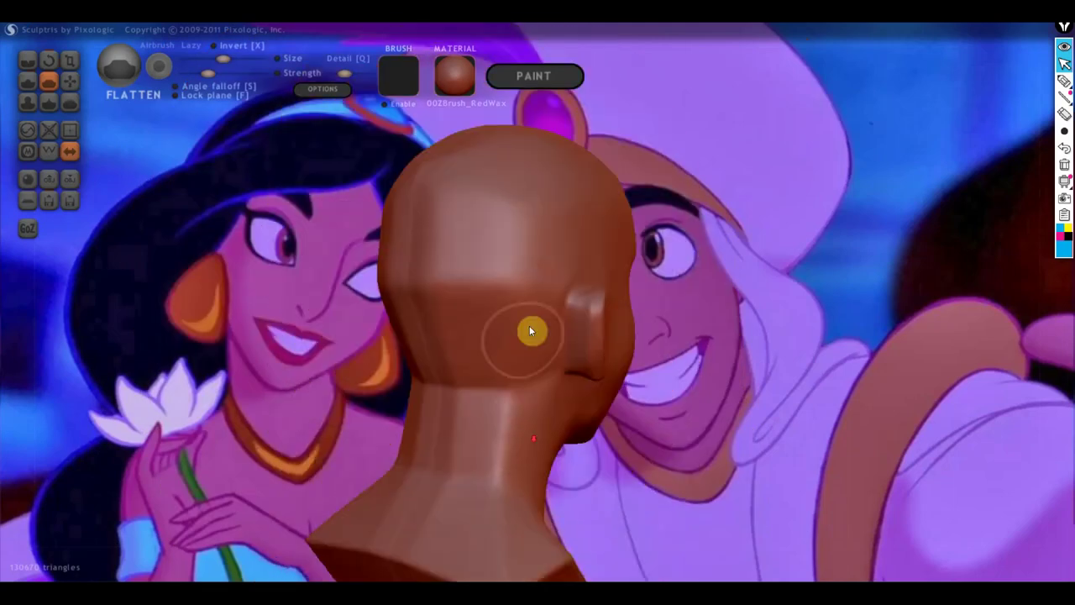
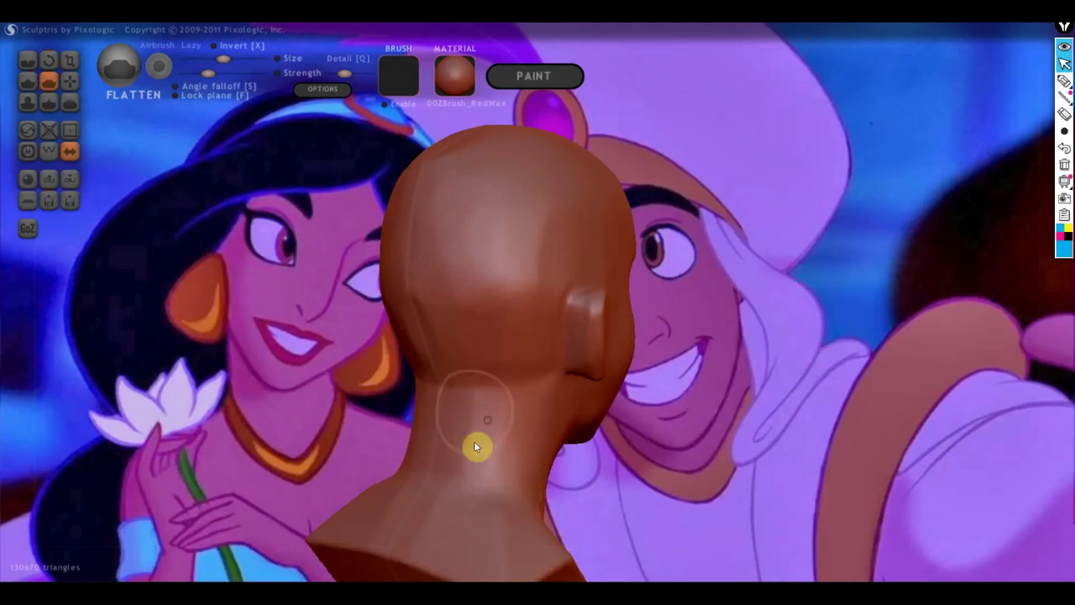
Try the Grab brush at a larger radius on the back of the head, then undo it.
right_click_drag(490, 473, 575, 464)
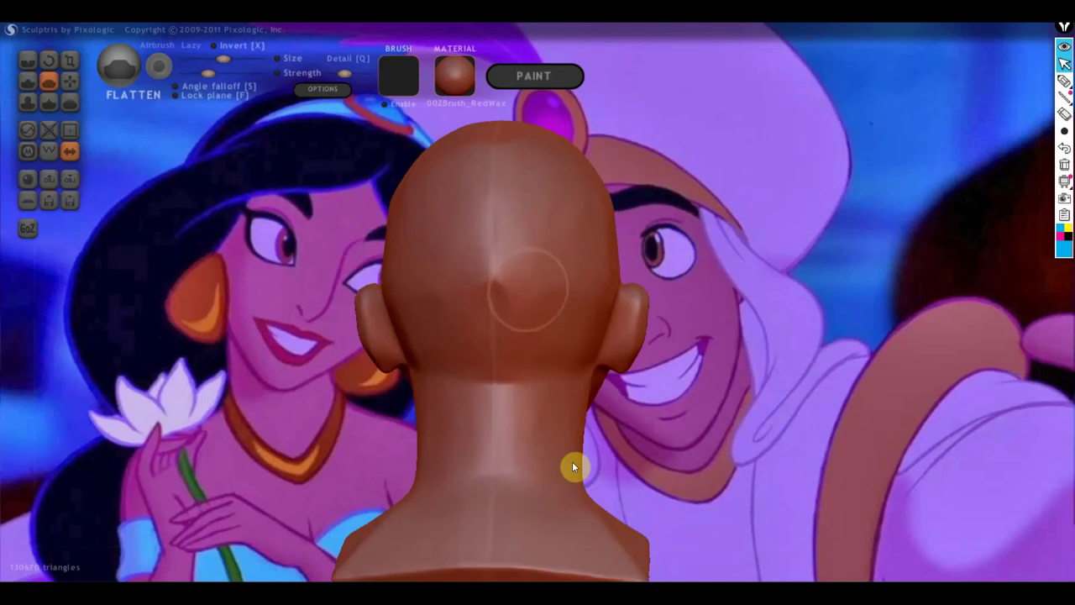
scroll(532, 388, "down", 3)
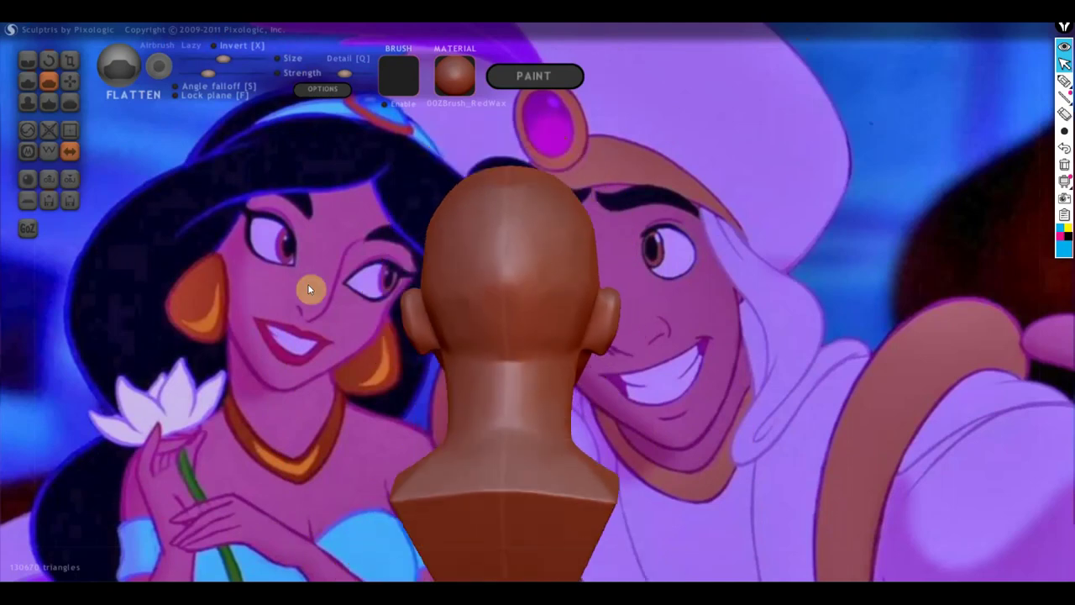
left_click(71, 82)
scroll(427, 327, "down", 3)
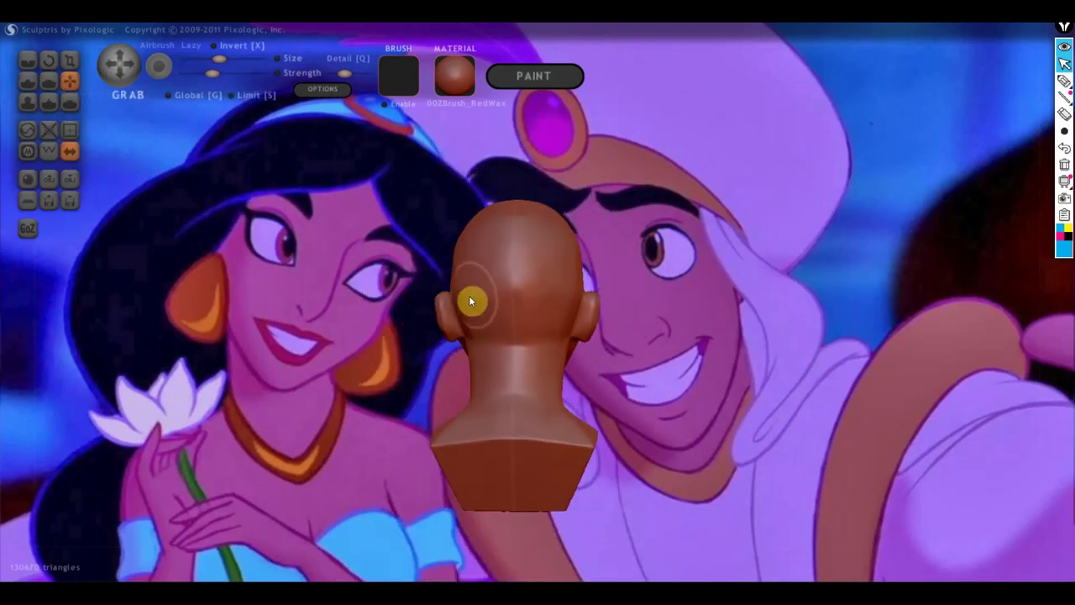
left_click_drag(219, 58, 234, 58)
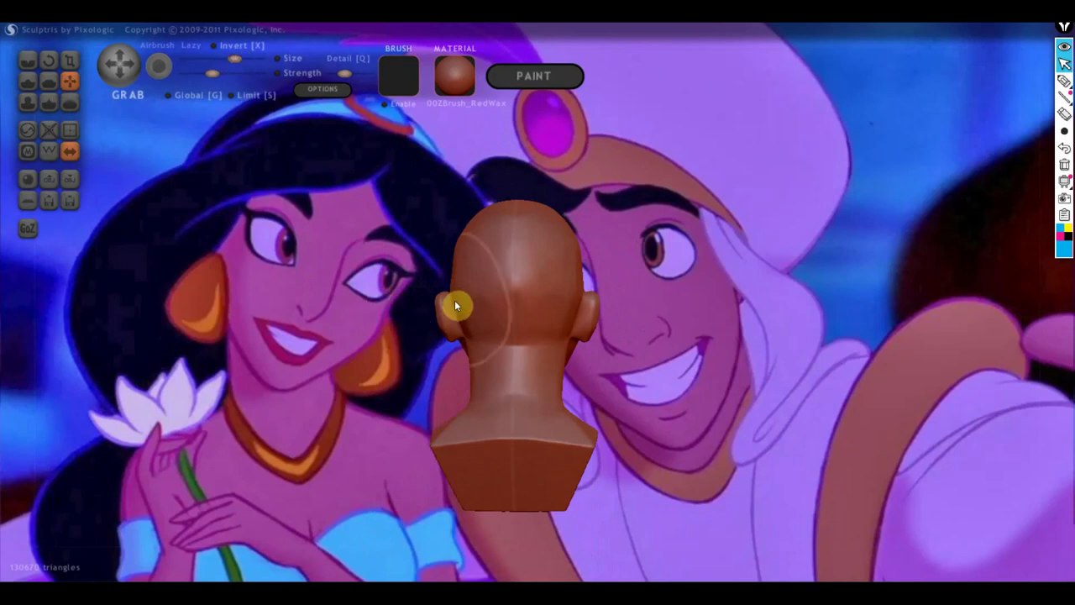
left_click_drag(485, 343, 352, 398)
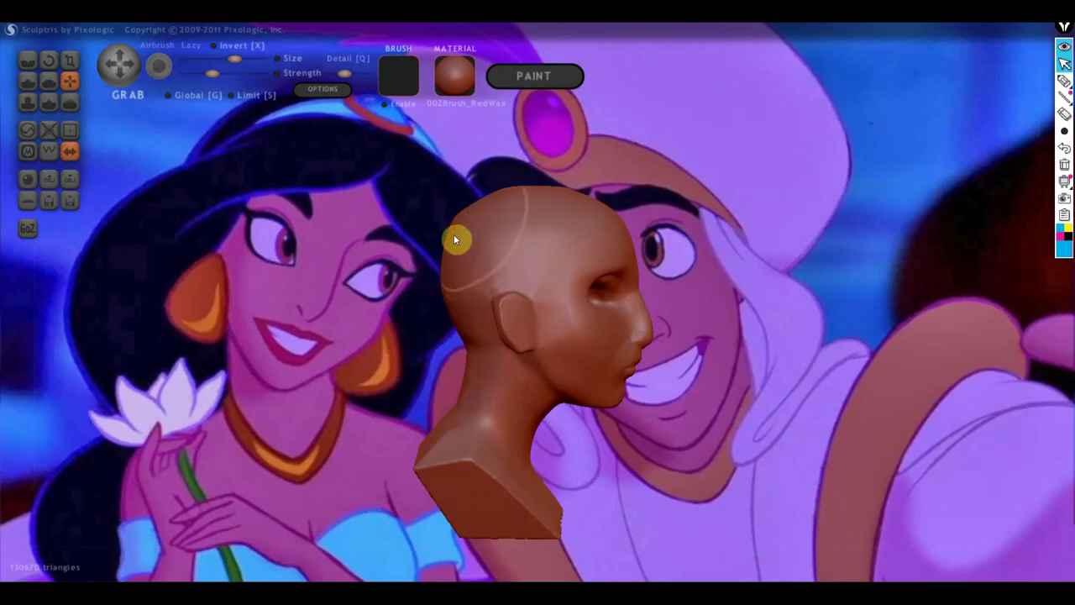
key("ctrl+z")
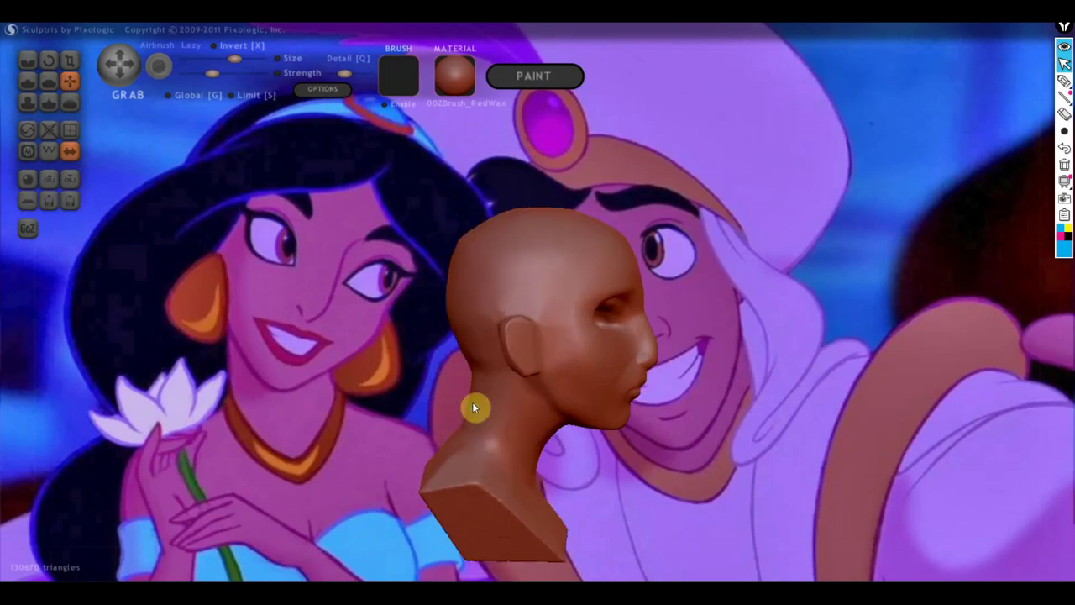
Flatten and smooth the back of the head with the Flatten brush.
left_click(49, 80)
left_click_drag(192, 171, 419, 238)
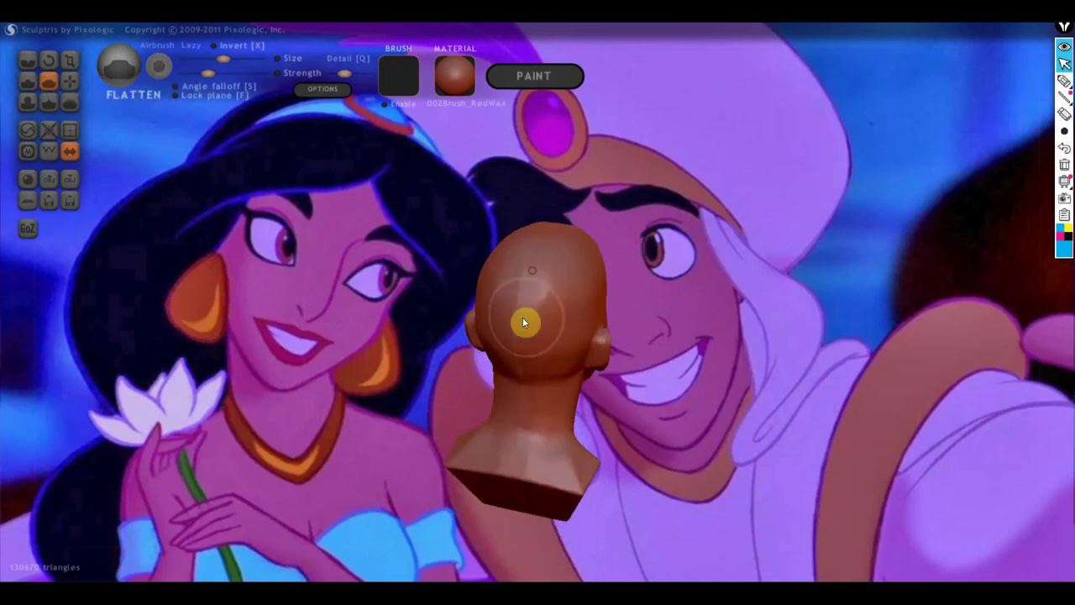
mouse_move(529, 305)
left_mouse_down()
mouse_move(542, 369)
mouse_move(326, 316)
mouse_move(376, 374)
left_mouse_up()
left_click_drag(472, 339, 555, 276)
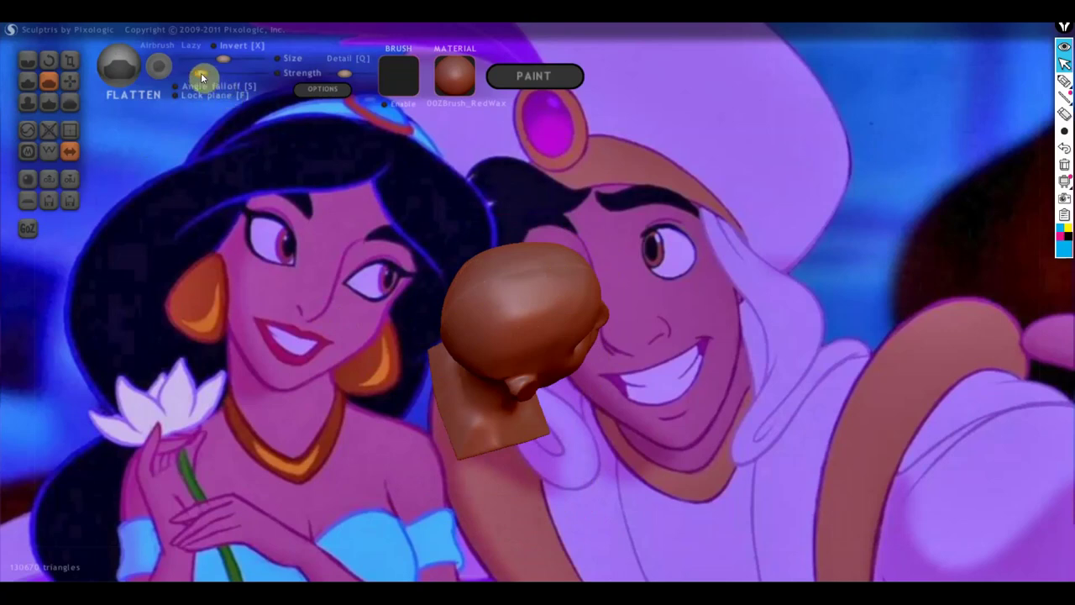
Flatten the top of the head, then review the bust from side, back and front.
right_click_drag(507, 282, 551, 292)
scroll(564, 298, "up", 2)
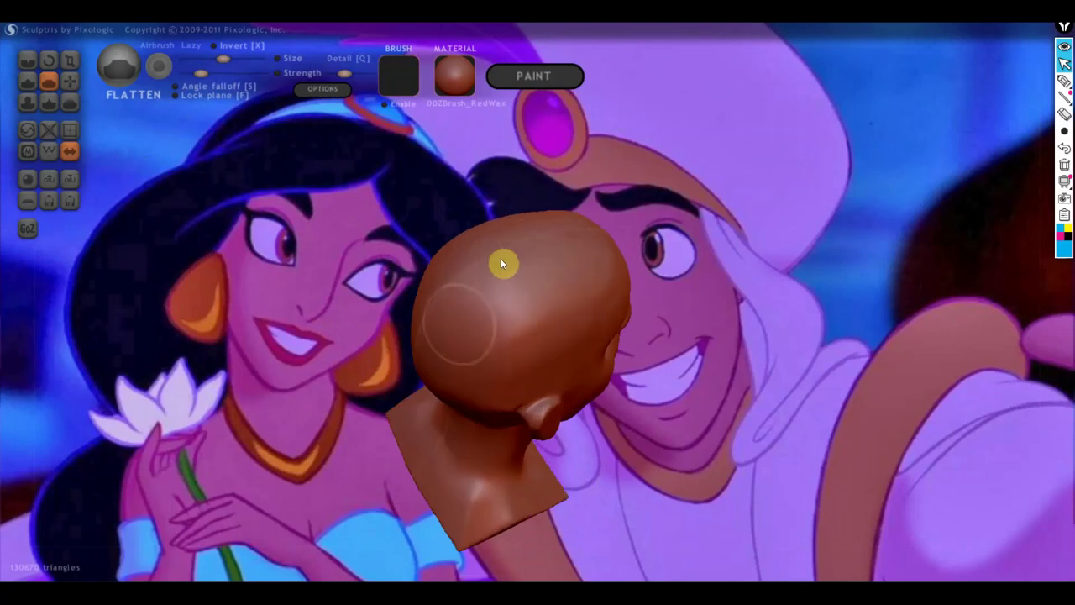
mouse_move(501, 258)
left_mouse_down()
mouse_move(494, 347)
mouse_move(535, 327)
left_mouse_up()
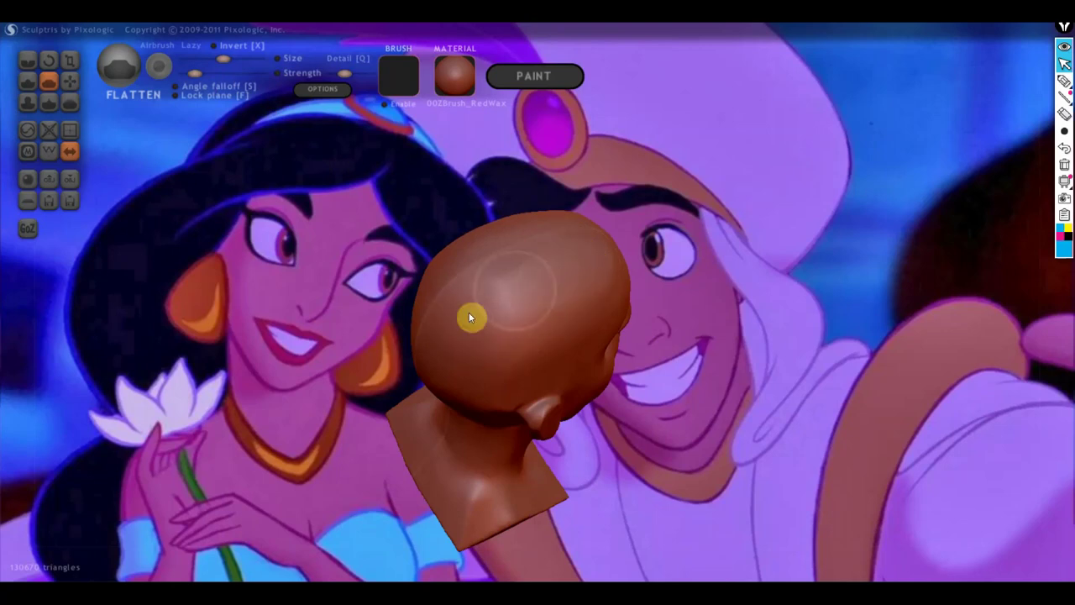
left_click_drag(568, 247, 392, 222)
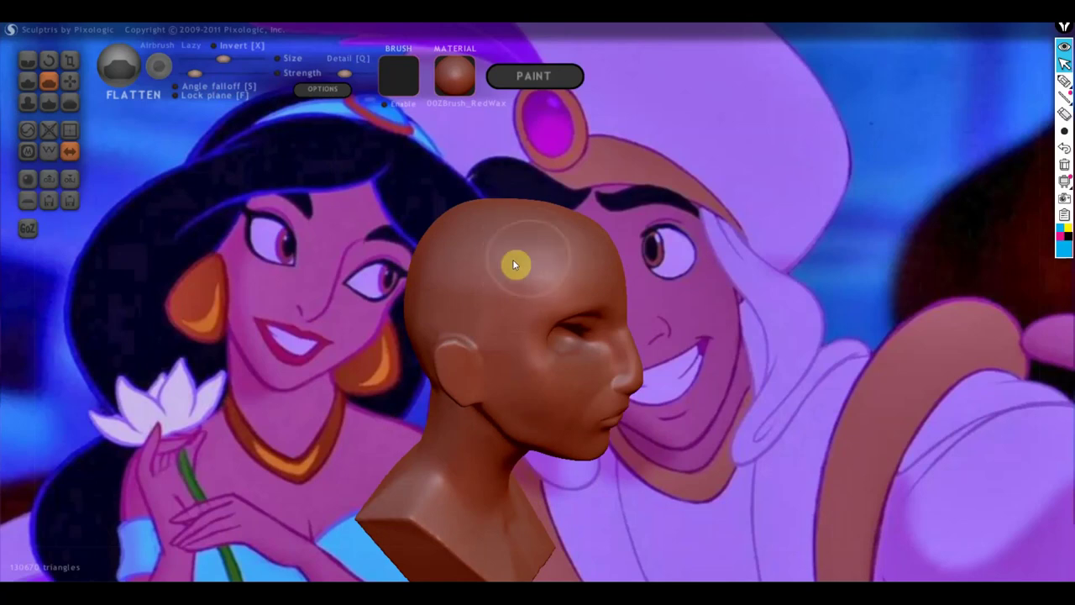
left_click_drag(519, 226, 654, 281)
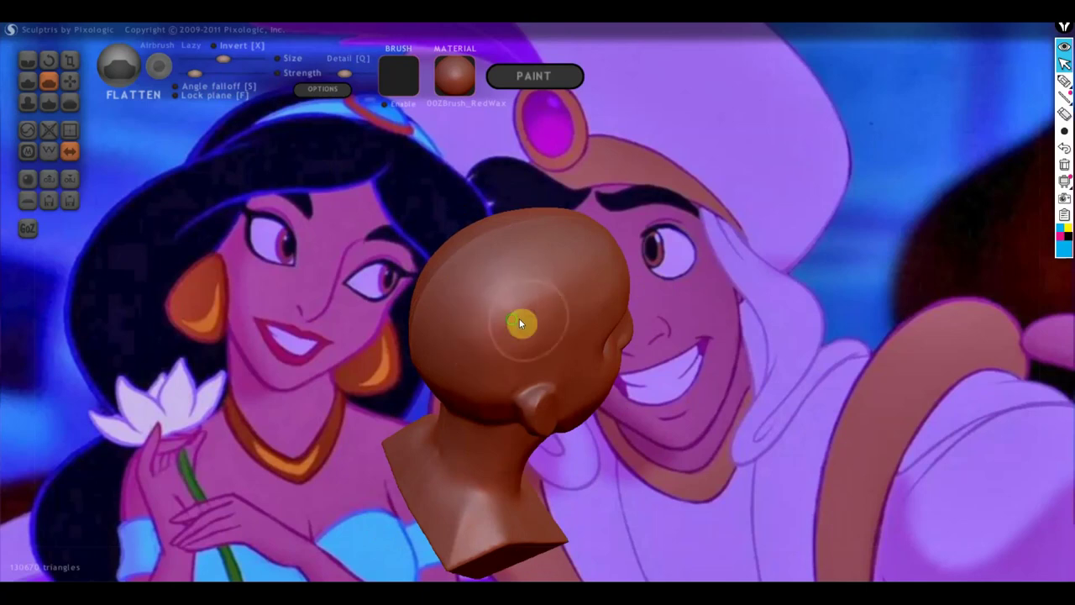
mouse_move(520, 323)
left_mouse_down()
mouse_move(319, 295)
mouse_move(284, 257)
left_mouse_up()
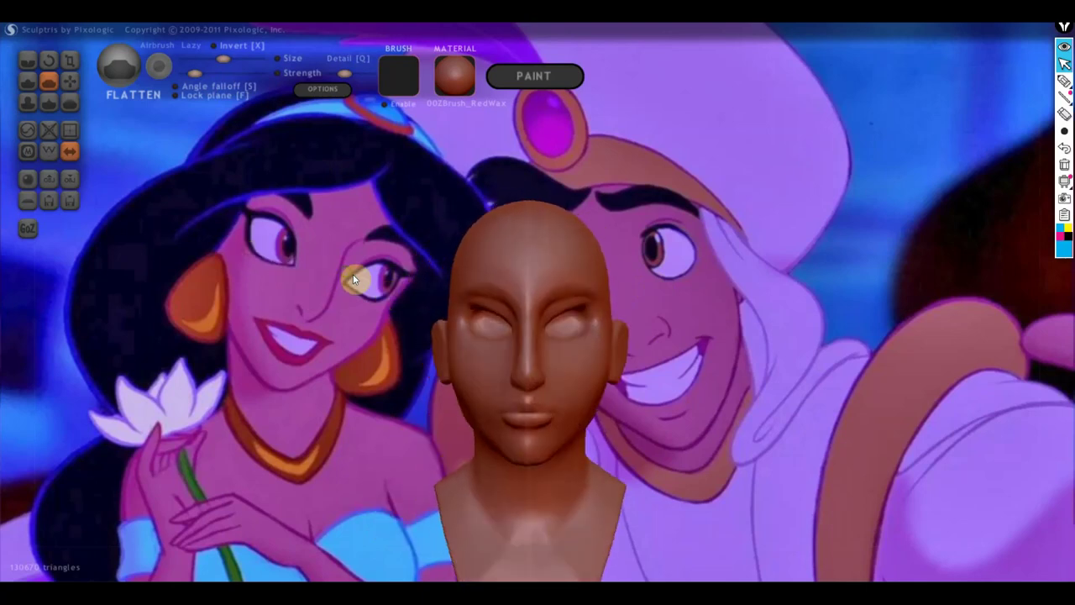
mouse_move(352, 280)
left_mouse_down()
mouse_move(533, 280)
mouse_move(516, 336)
left_mouse_up()
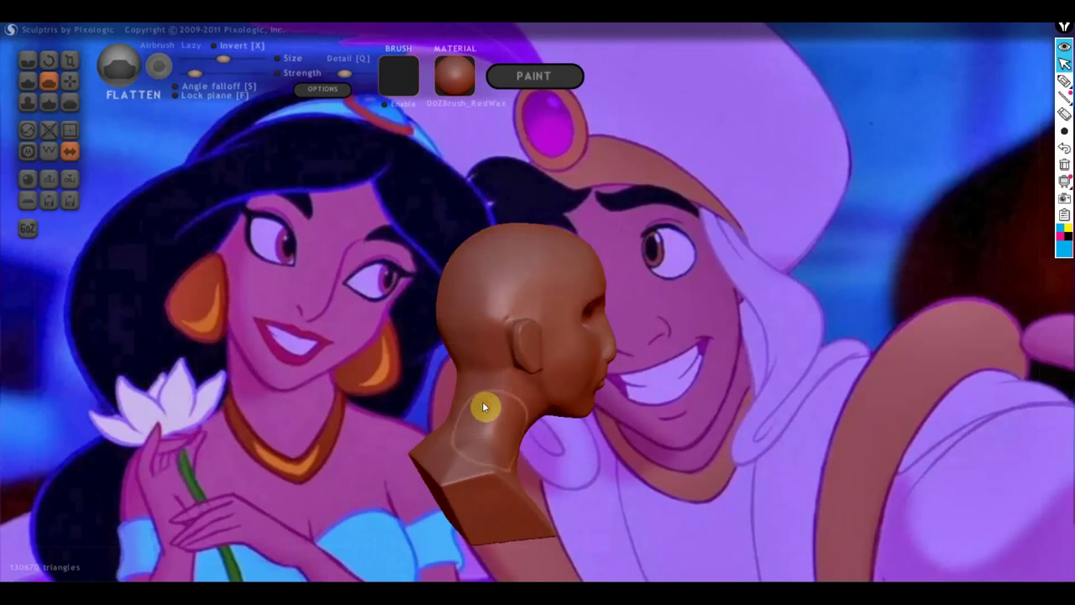
mouse_move(520, 487)
right_mouse_down()
mouse_move(267, 467)
mouse_move(383, 447)
right_mouse_up()
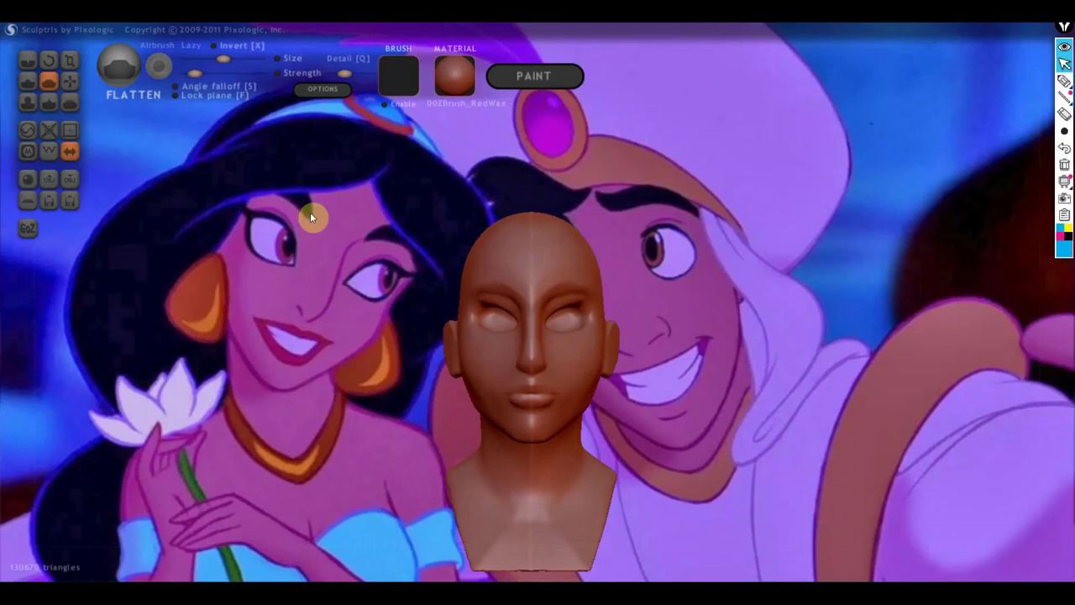
With the Grab brush active, inspect the cranium, front, side and rear of the bust.
left_click(75, 78)
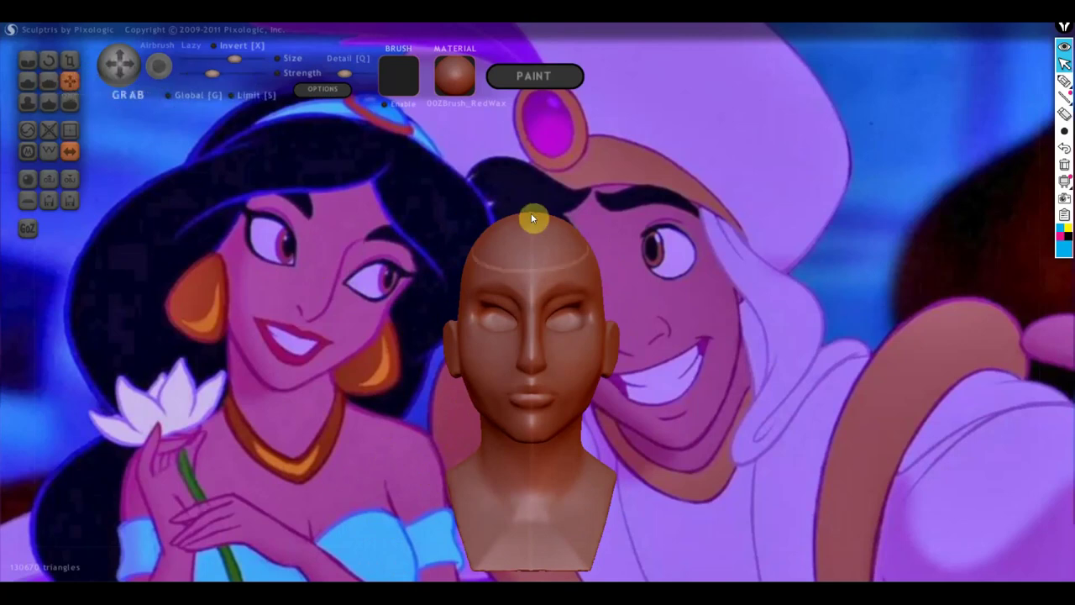
mouse_move(529, 230)
right_mouse_down()
mouse_move(545, 244)
mouse_move(518, 245)
right_mouse_up()
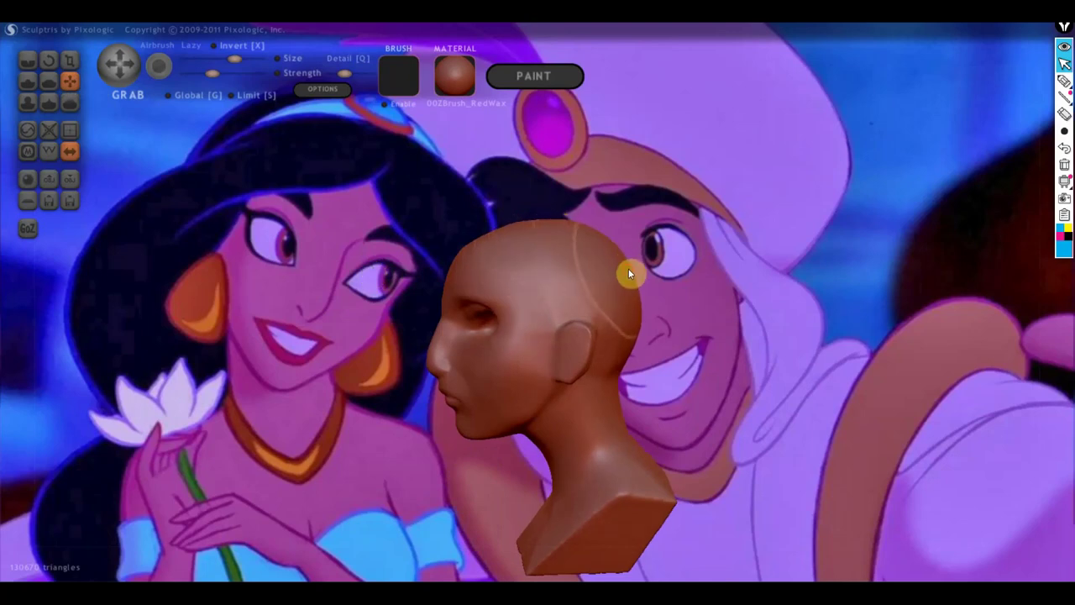
right_click_drag(634, 328, 637, 355)
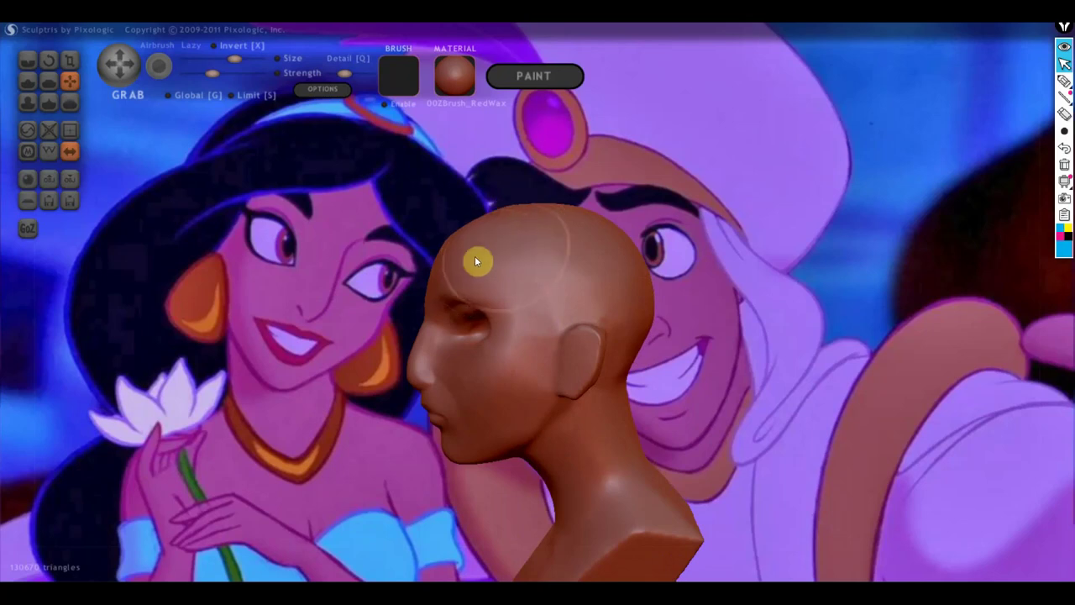
mouse_move(499, 229)
right_mouse_down()
mouse_move(827, 274)
mouse_move(657, 259)
mouse_move(609, 268)
right_mouse_up()
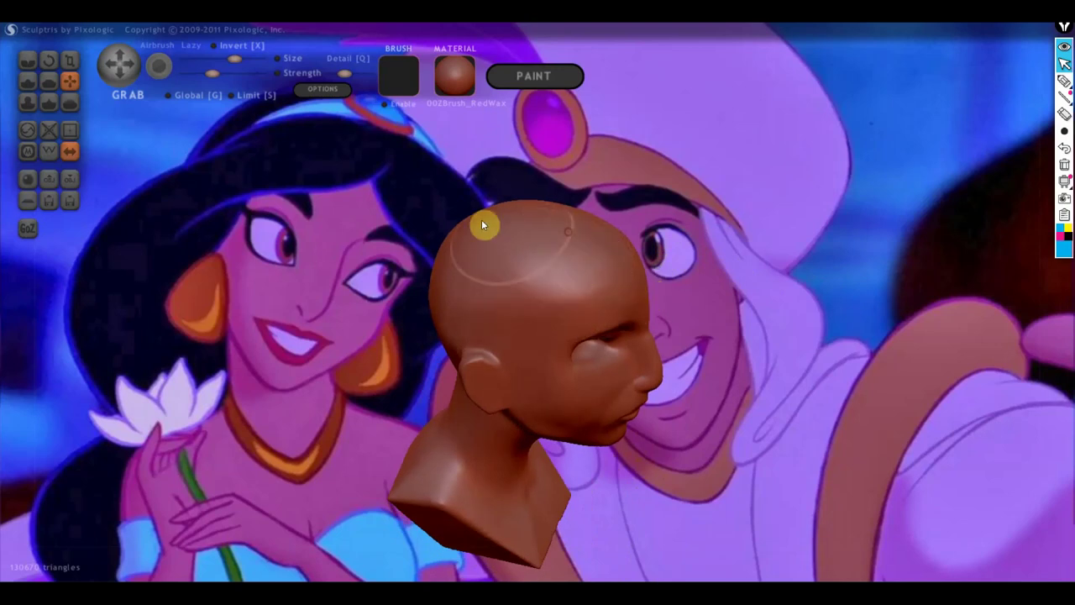
mouse_move(483, 225)
right_mouse_down()
mouse_move(552, 247)
mouse_move(629, 204)
right_mouse_up()
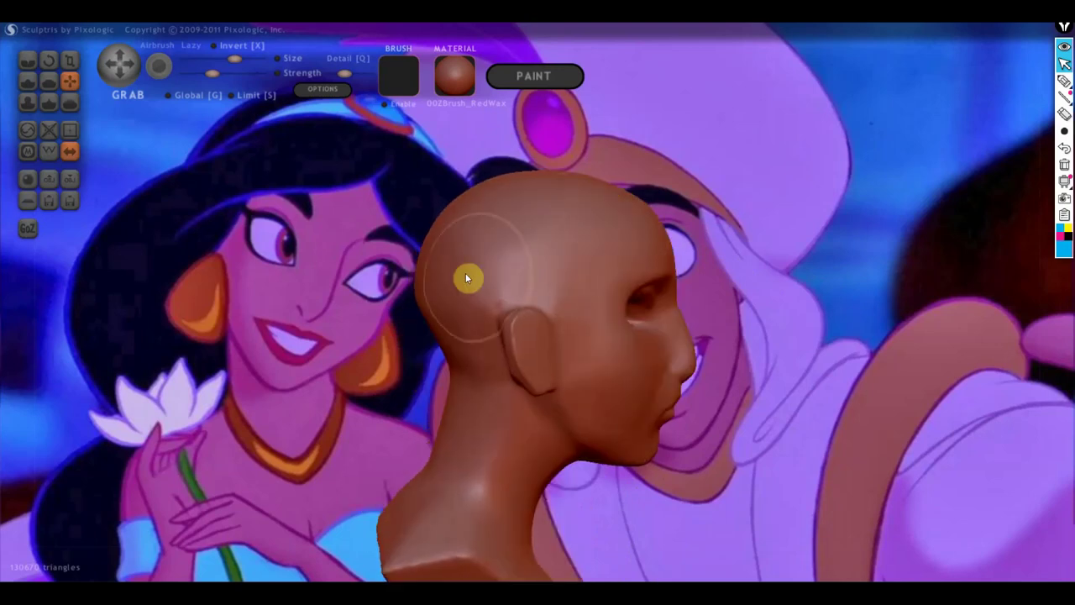
right_click_drag(467, 278, 574, 280)
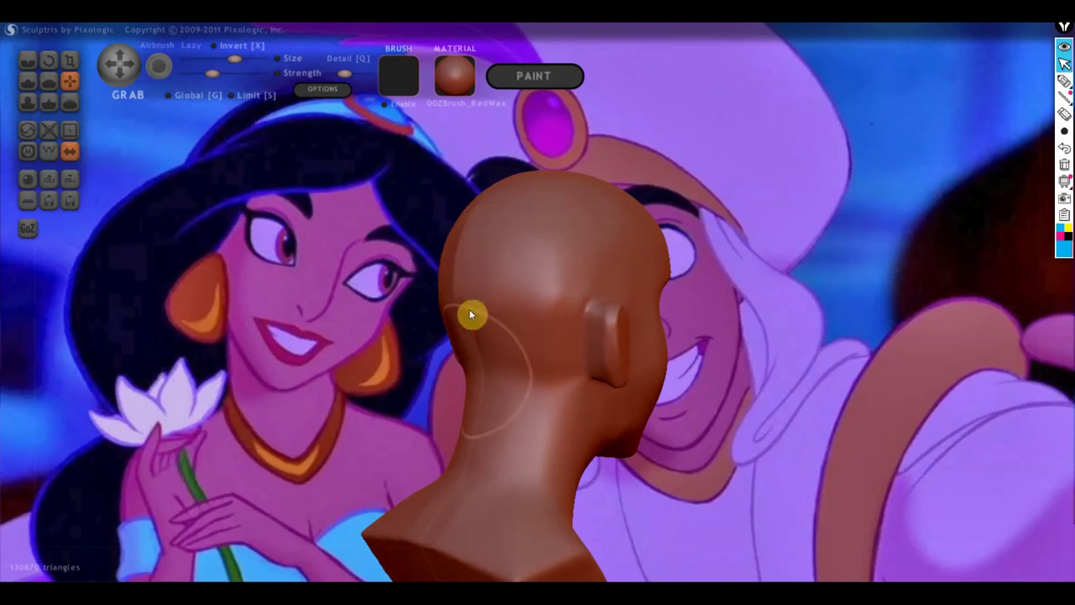
scroll(530, 303, "up", 2)
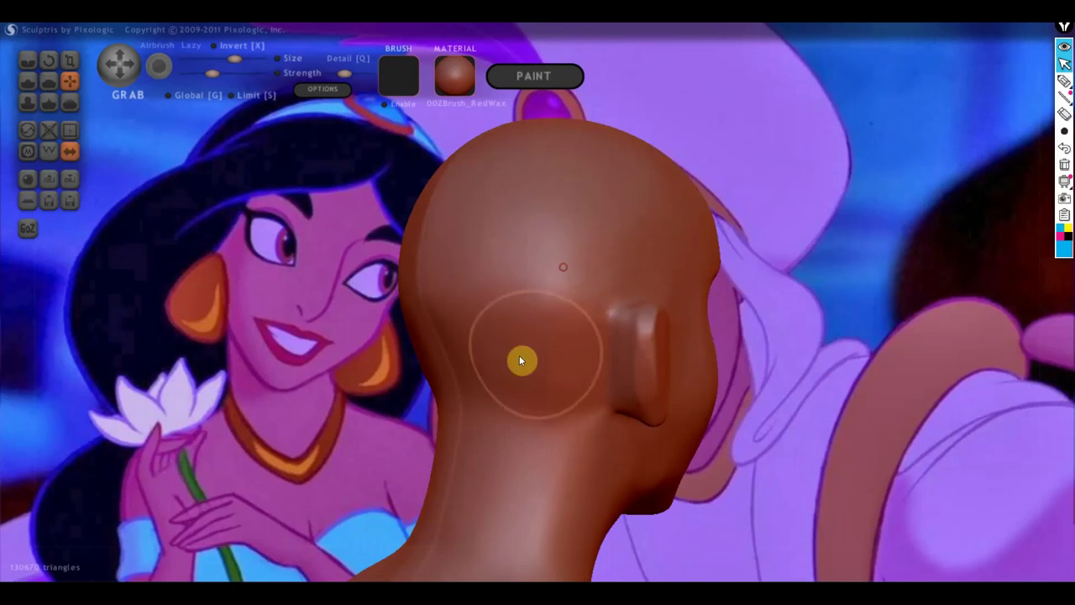
Zoom between front and three-quarter views, ending on the head's left side.
mouse_move(519, 360)
right_mouse_down()
mouse_move(466, 367)
mouse_move(555, 387)
mouse_move(414, 393)
mouse_move(374, 378)
right_mouse_up()
scroll(472, 388, "down", 1)
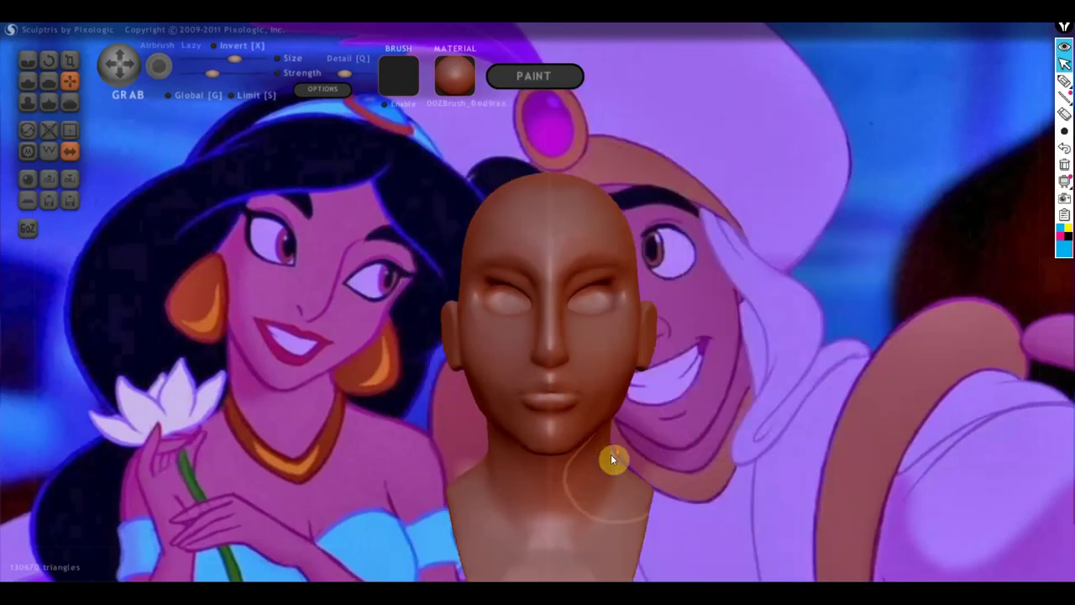
scroll(612, 458, "down", 1)
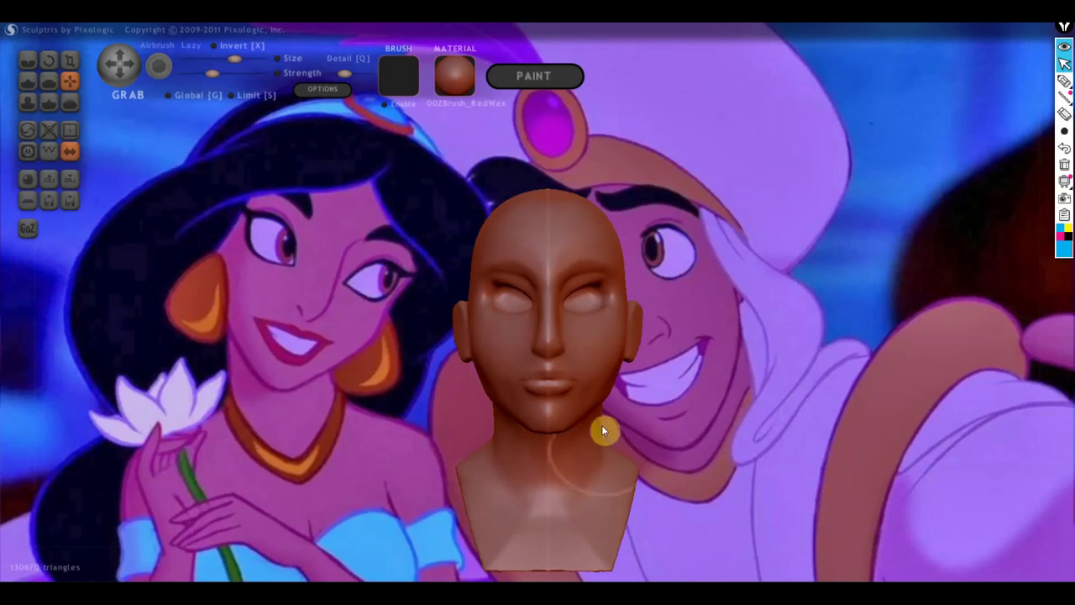
right_click_drag(585, 440, 645, 477)
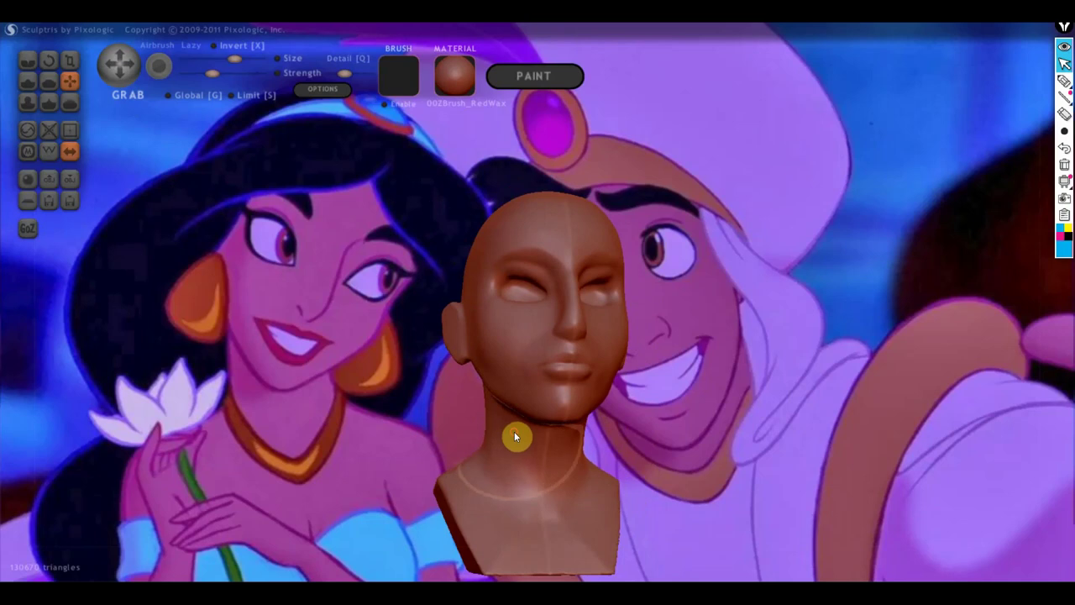
mouse_move(478, 507)
right_mouse_down()
mouse_move(539, 524)
mouse_move(530, 508)
right_mouse_up()
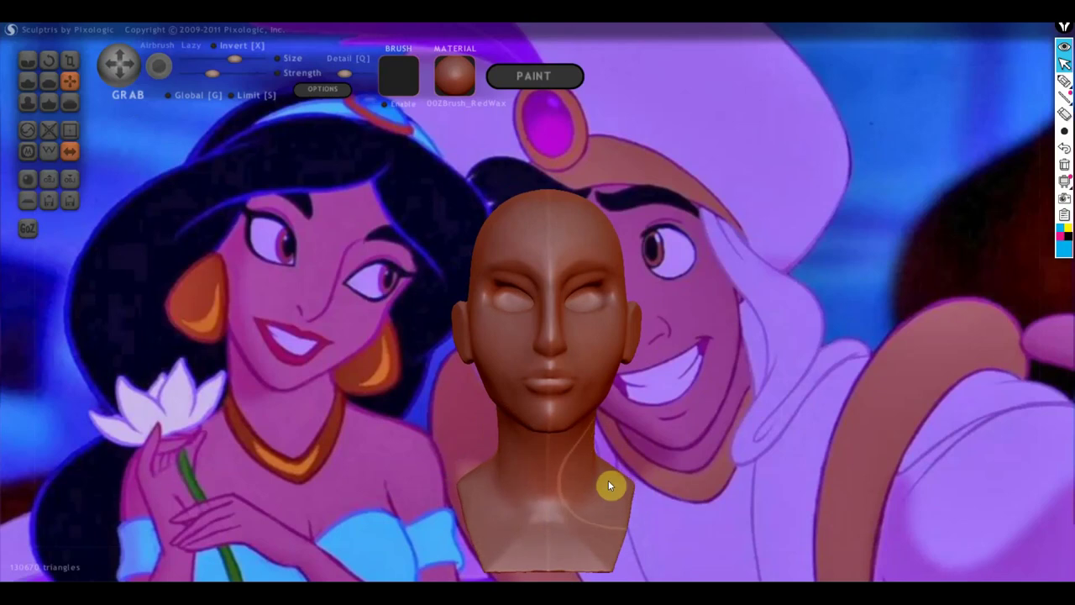
scroll(637, 384, "up", 2)
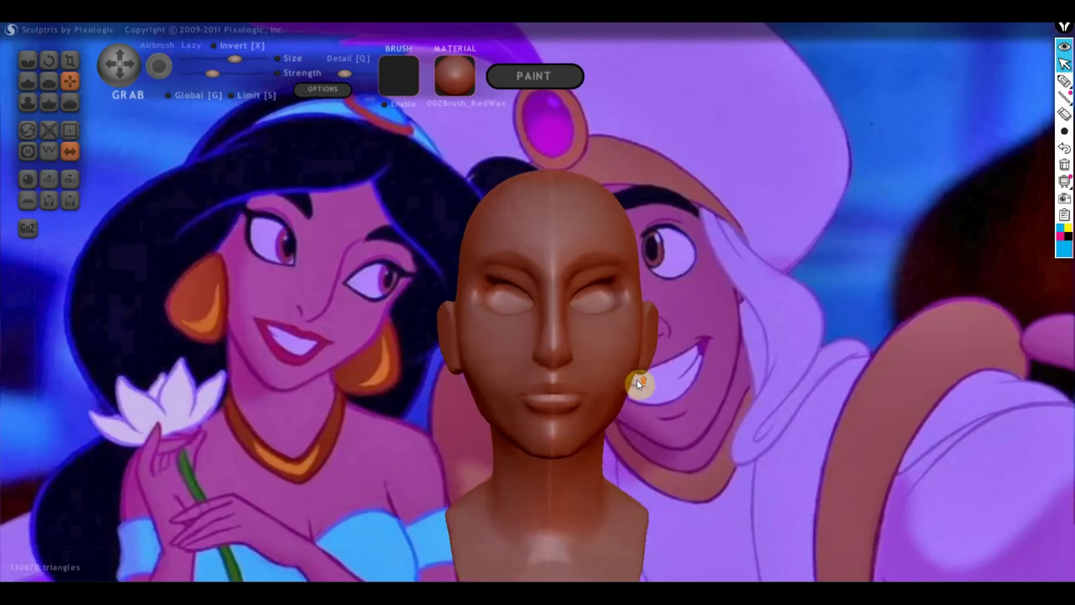
right_click_drag(636, 384, 727, 428)
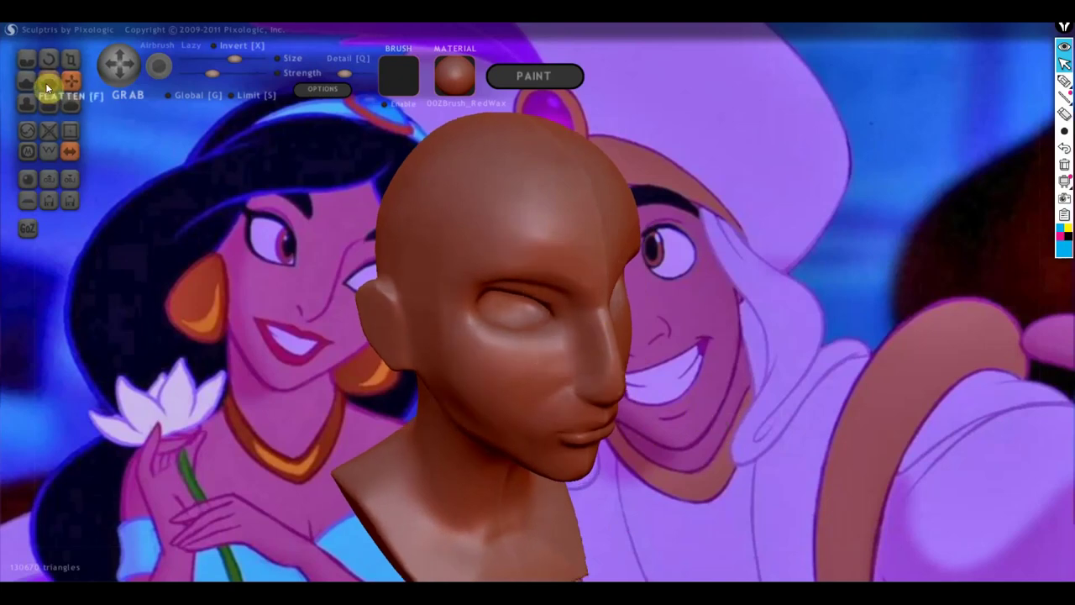
Dismiss a pop-up, smooth the crease below the ear, and lower the brush strength.
mouse_move(195, 153)
left_mouse_down()
mouse_move(324, 243)
mouse_move(294, 215)
mouse_move(231, 232)
mouse_move(403, 229)
left_mouse_up()
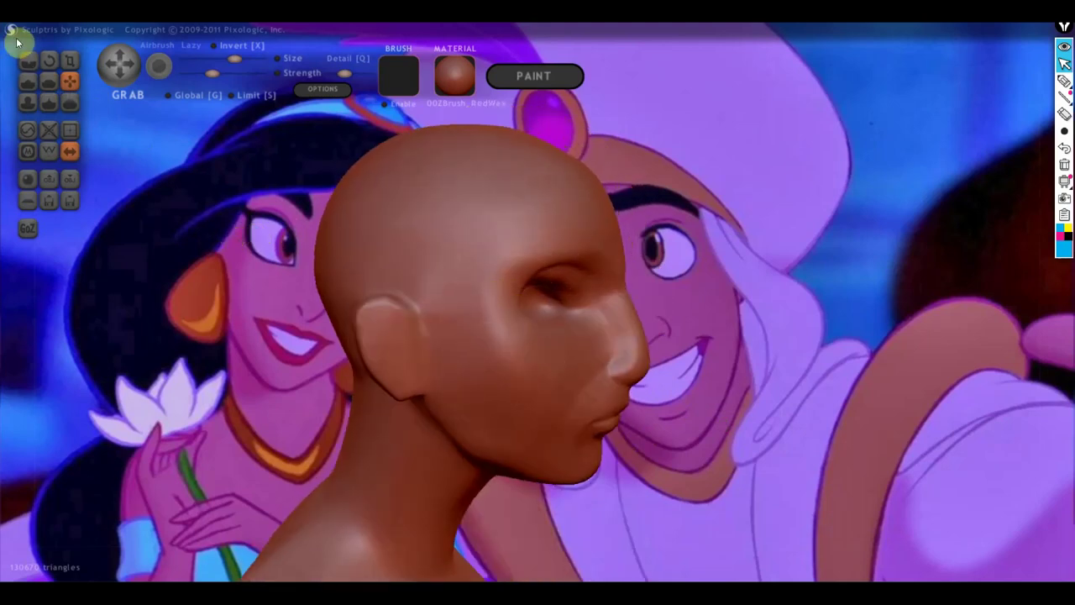
left_click(32, 81)
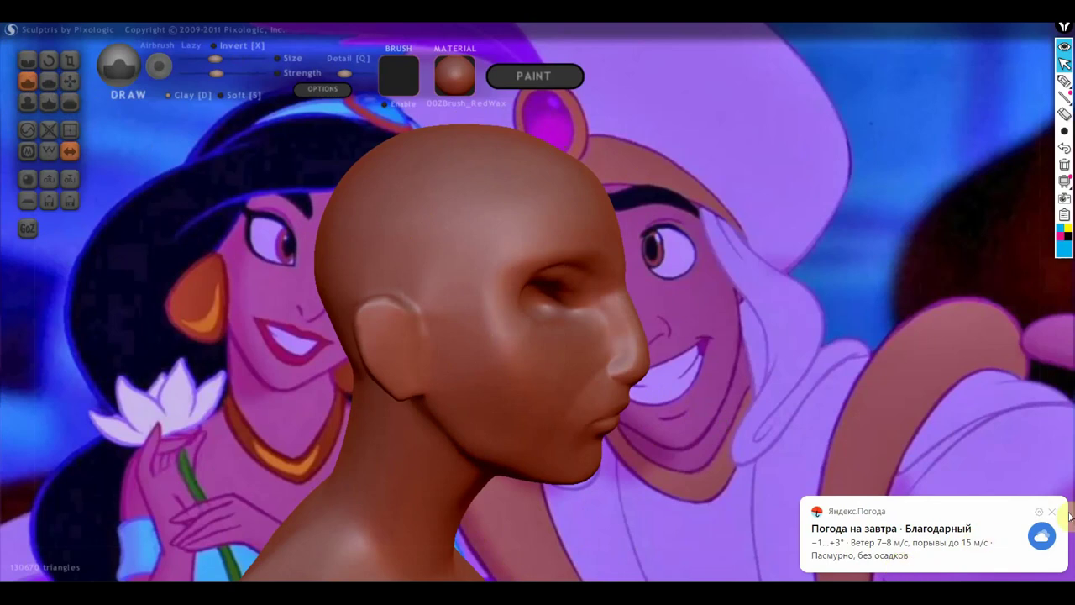
left_click(1054, 511)
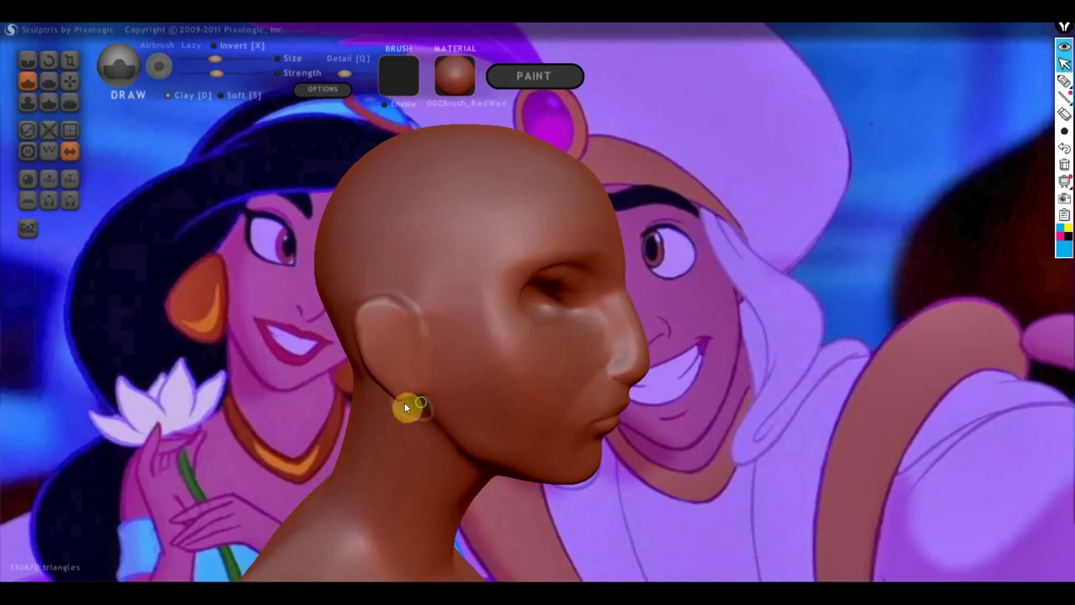
right_click_drag(408, 403, 460, 406)
left_click_drag(461, 405, 455, 373)
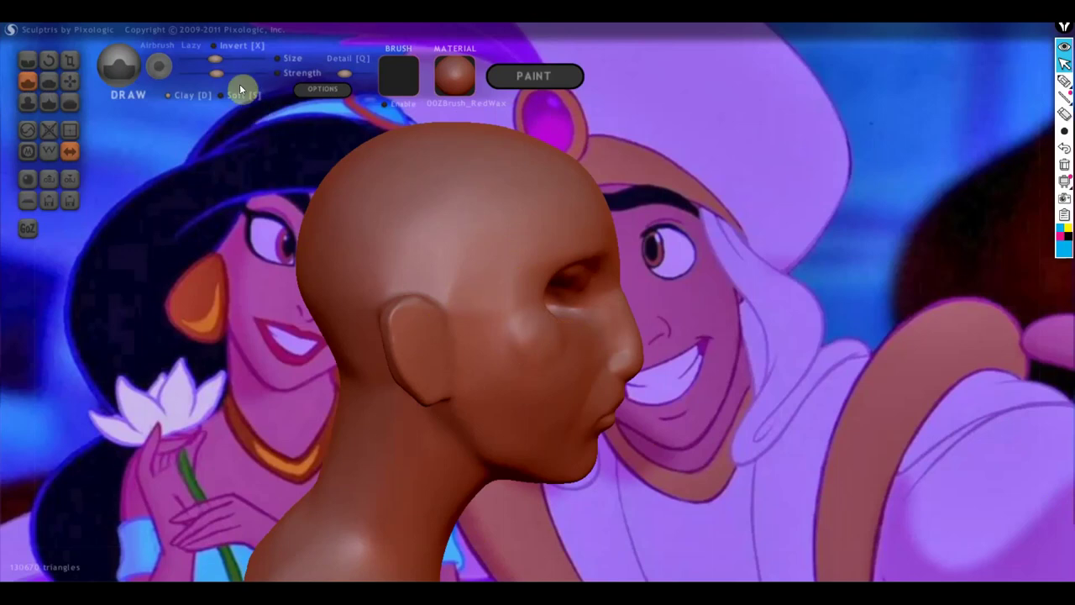
left_click(205, 73)
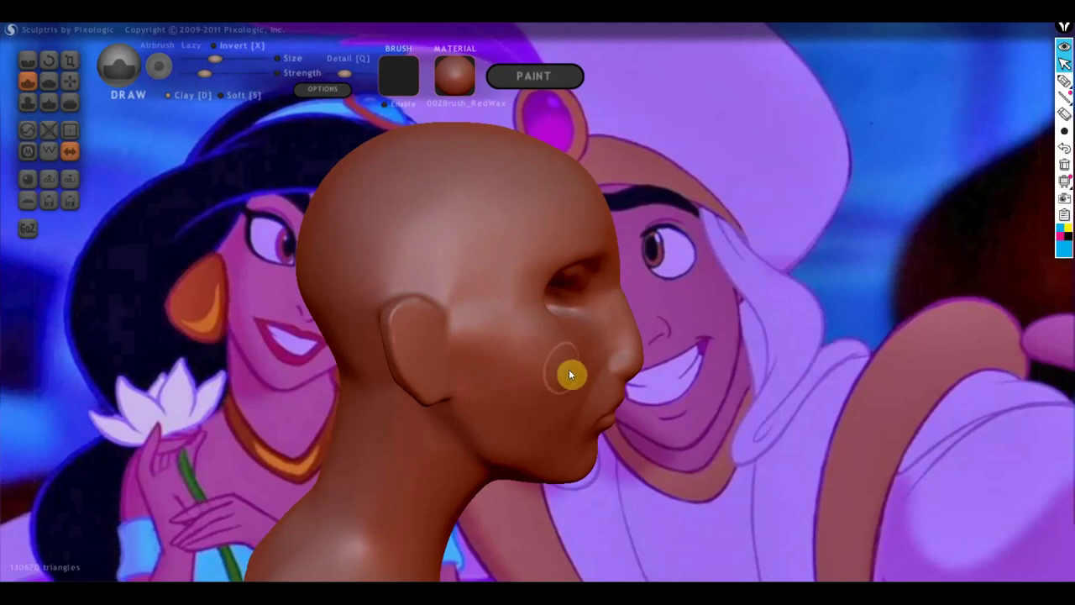
mouse_move(549, 400)
right_mouse_down()
mouse_move(410, 409)
mouse_move(318, 383)
mouse_move(412, 377)
mouse_move(424, 391)
mouse_move(509, 384)
mouse_move(560, 394)
mouse_move(582, 350)
mouse_move(541, 402)
mouse_move(523, 392)
mouse_move(532, 281)
right_mouse_up()
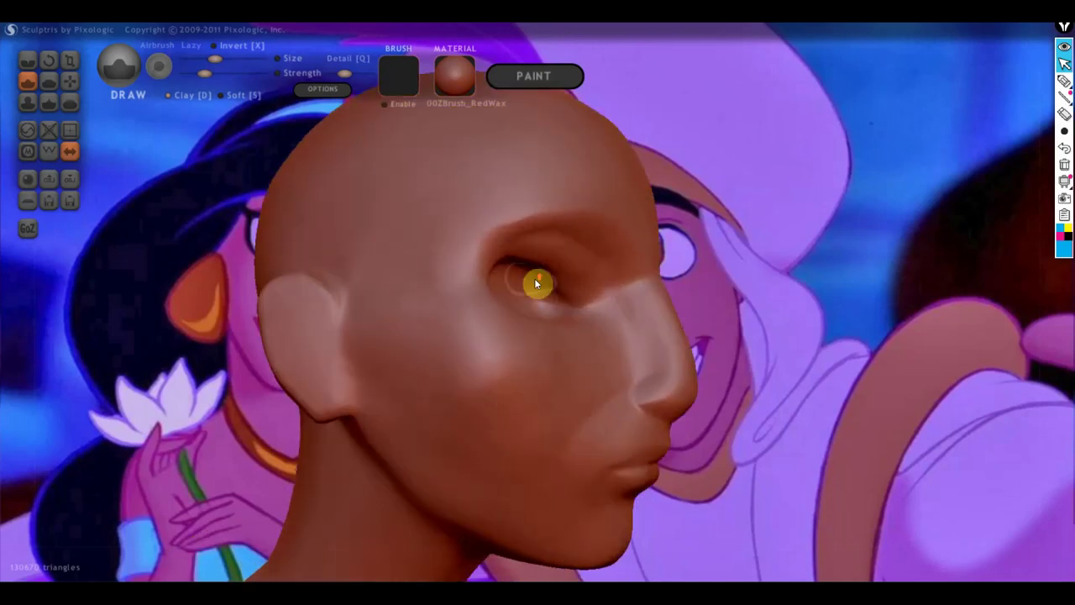
Raise the brow ridge and sculpt the inner corner of the eye with the Draw brush.
scroll(529, 277, "up", 2)
scroll(526, 274, "up", 2)
mouse_move(431, 274)
right_mouse_down()
mouse_move(492, 319)
mouse_move(713, 331)
mouse_move(613, 306)
right_mouse_up()
scroll(599, 294, "up", 2)
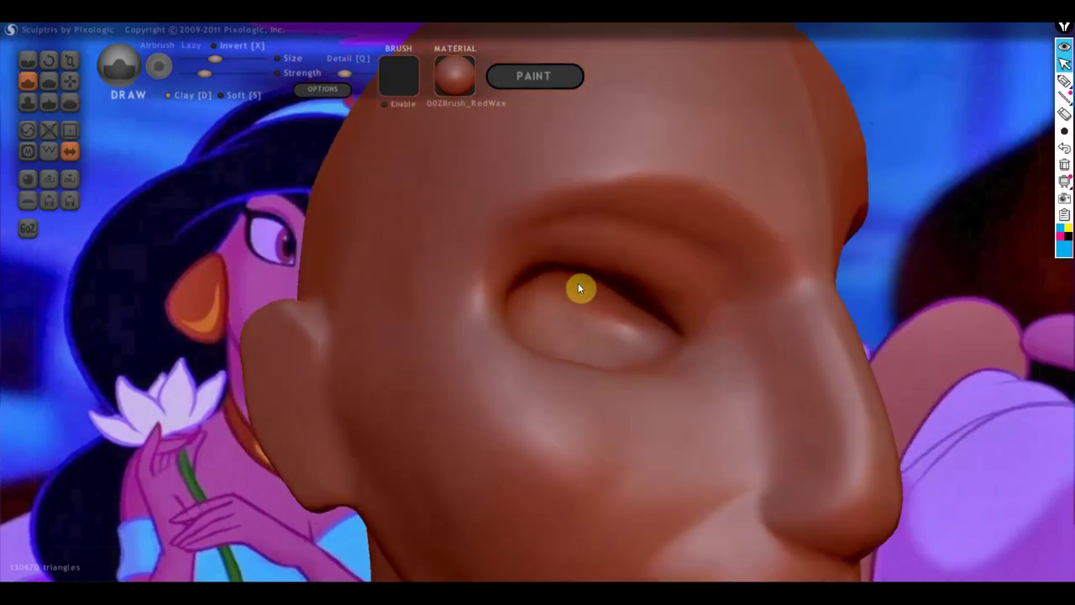
left_click_drag(726, 202, 573, 188)
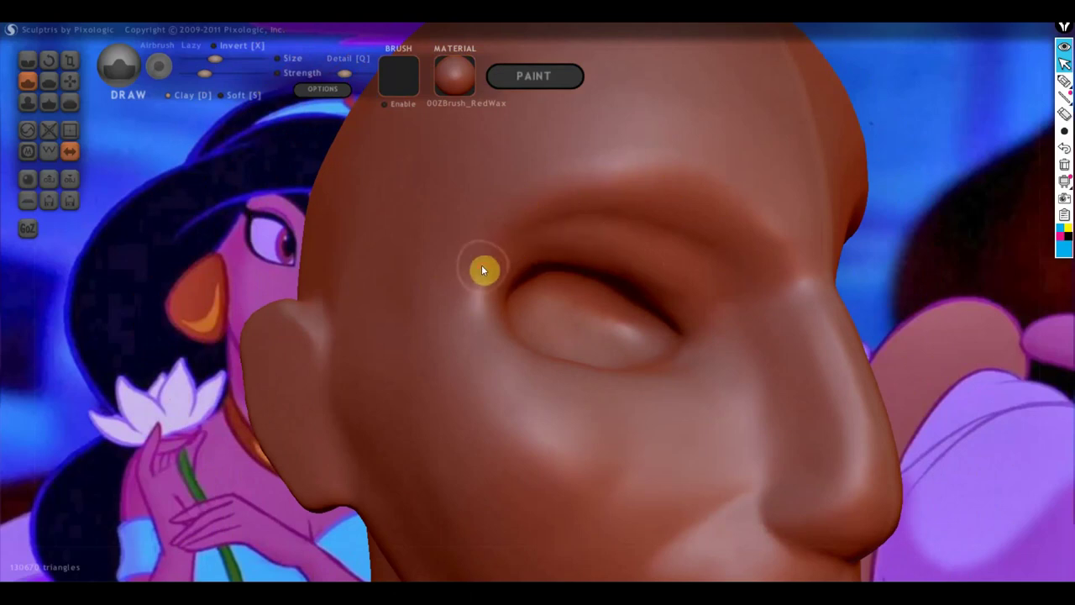
mouse_move(483, 270)
left_mouse_down()
mouse_move(499, 281)
mouse_move(519, 274)
mouse_move(516, 252)
mouse_move(516, 282)
mouse_move(515, 249)
mouse_move(563, 257)
mouse_move(506, 278)
mouse_move(523, 266)
mouse_move(515, 260)
mouse_move(539, 263)
left_mouse_up()
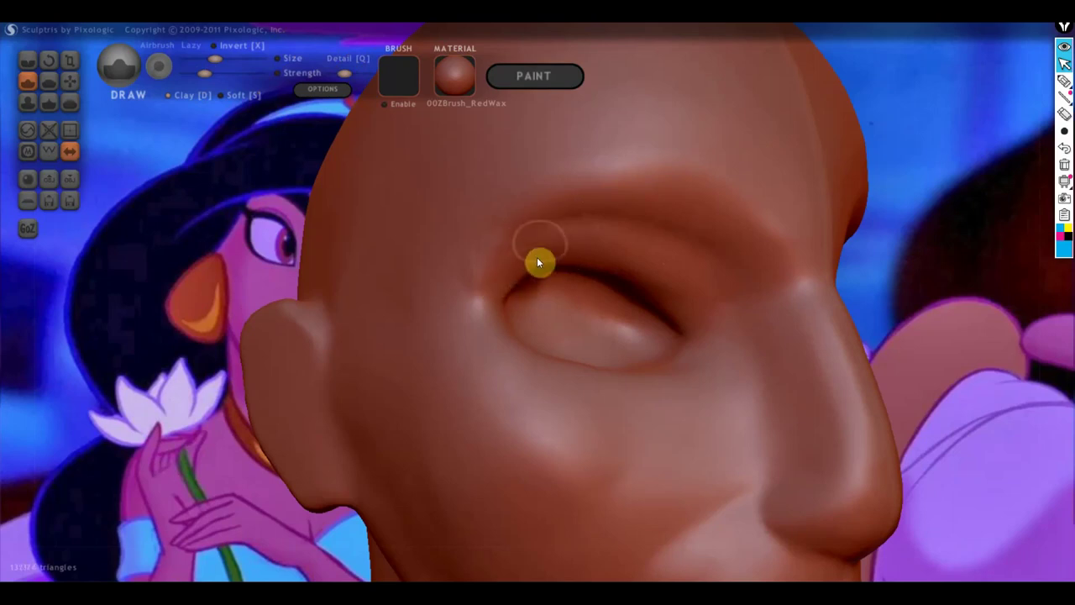
mouse_move(520, 254)
right_mouse_down()
mouse_move(627, 303)
mouse_move(722, 286)
mouse_move(612, 274)
right_mouse_up()
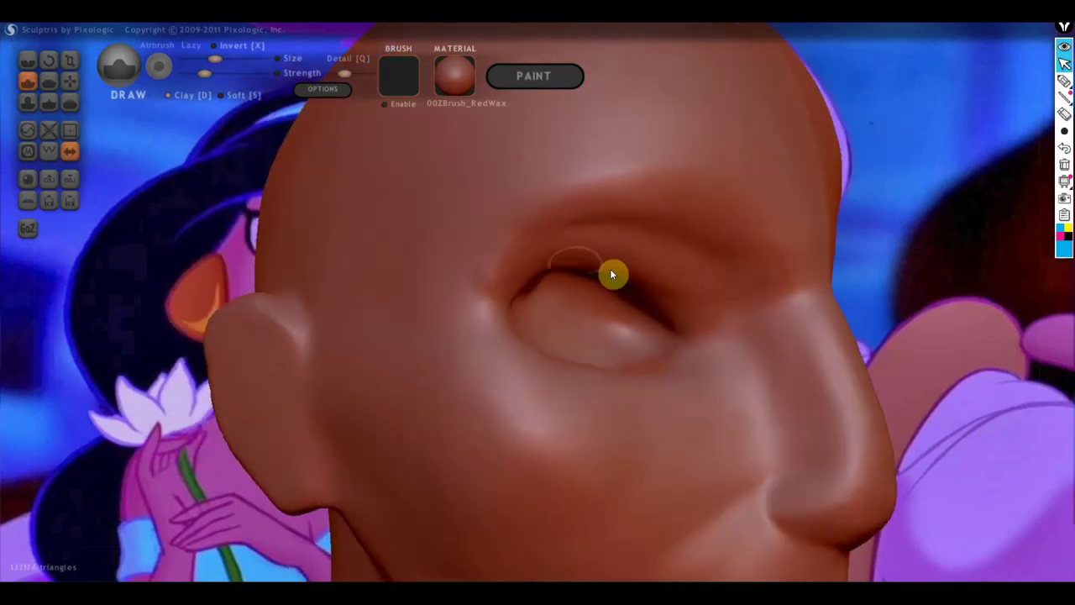
mouse_move(494, 276)
left_mouse_down()
mouse_move(492, 305)
mouse_move(507, 271)
left_mouse_up()
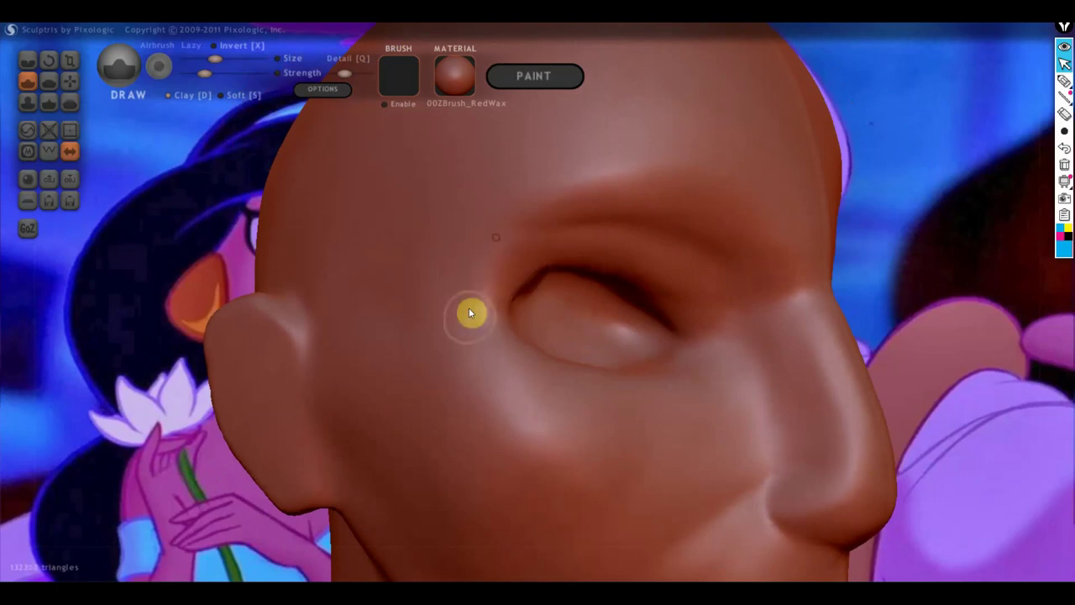
Turn Clay mode off and raise the upper eyelid crease, checking from the front.
mouse_move(584, 267)
right_mouse_down()
mouse_move(549, 312)
mouse_move(501, 310)
mouse_move(547, 271)
mouse_move(664, 301)
mouse_move(555, 266)
mouse_move(500, 275)
mouse_move(509, 285)
mouse_move(546, 268)
right_mouse_up()
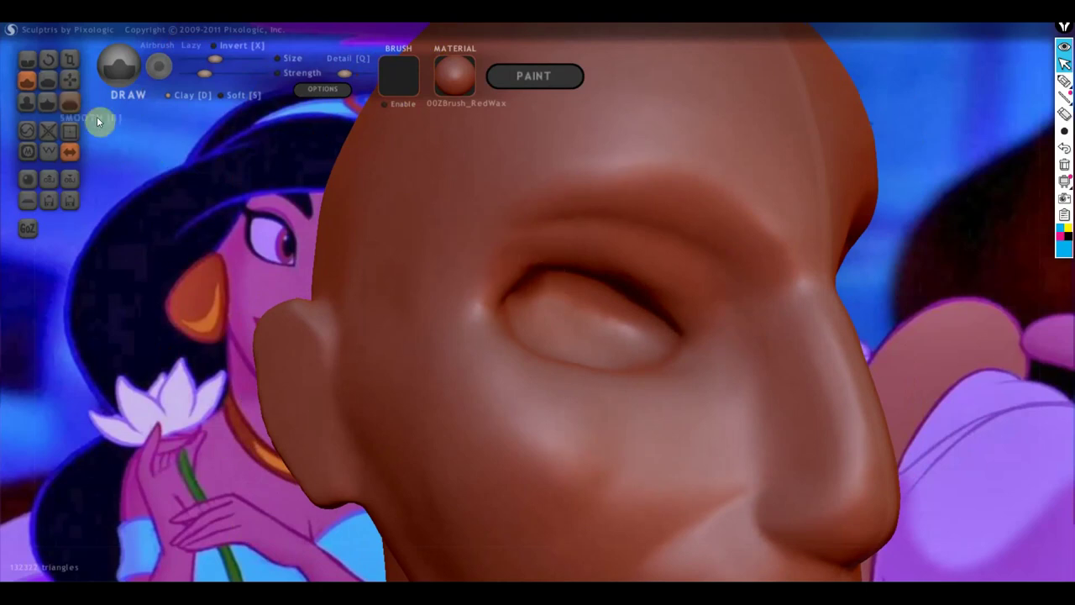
left_click(169, 95)
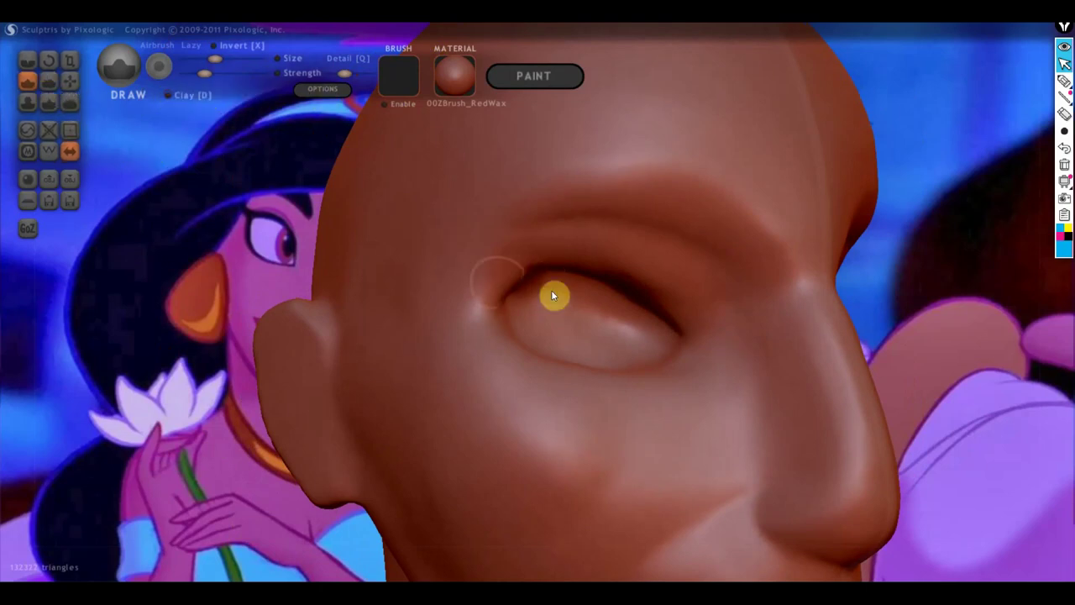
mouse_move(693, 325)
left_mouse_down()
mouse_move(632, 274)
mouse_move(557, 262)
mouse_move(512, 279)
mouse_move(535, 264)
mouse_move(602, 263)
mouse_move(679, 311)
mouse_move(612, 268)
mouse_move(507, 274)
mouse_move(626, 283)
mouse_move(588, 268)
mouse_move(502, 296)
mouse_move(559, 266)
mouse_move(655, 299)
mouse_move(655, 291)
mouse_move(679, 330)
mouse_move(559, 272)
mouse_move(515, 289)
mouse_move(530, 274)
mouse_move(487, 305)
mouse_move(605, 271)
mouse_move(499, 304)
mouse_move(572, 269)
mouse_move(655, 311)
mouse_move(612, 283)
mouse_move(547, 280)
mouse_move(660, 314)
mouse_move(591, 279)
mouse_move(471, 314)
mouse_move(504, 288)
mouse_move(468, 310)
mouse_move(555, 263)
mouse_move(638, 281)
mouse_move(696, 343)
left_mouse_up()
mouse_move(696, 343)
right_mouse_down()
mouse_move(546, 434)
mouse_move(775, 362)
mouse_move(638, 396)
mouse_move(576, 394)
mouse_move(540, 366)
mouse_move(644, 367)
right_mouse_up()
Flatten the eyelid area and upper eyelid edge, checking from frontal and underside views.
scroll(546, 358, "up", 3)
left_click(71, 87)
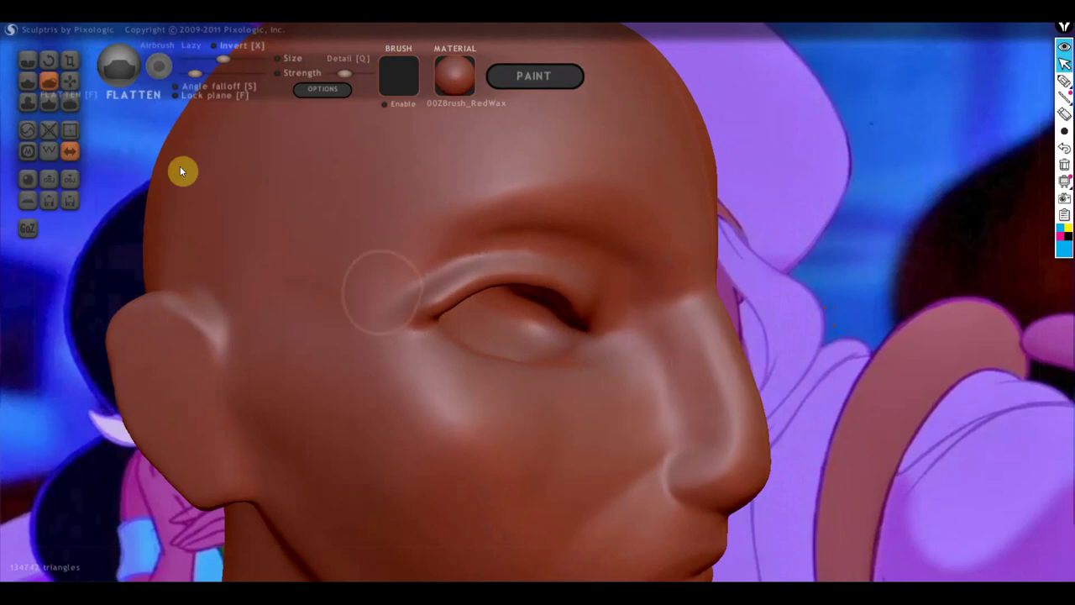
left_click_drag(180, 168, 413, 320)
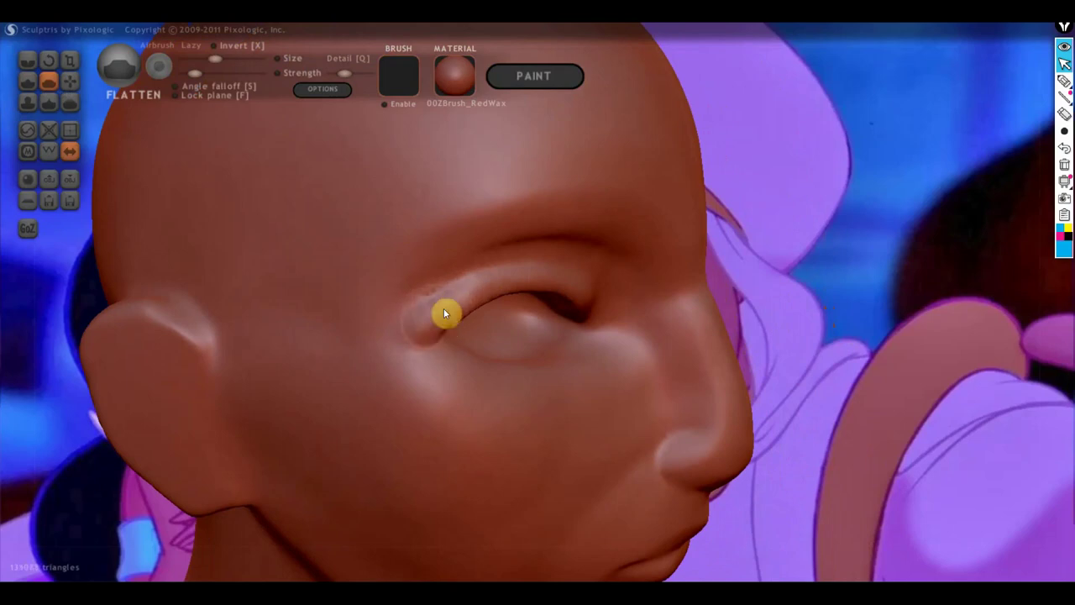
left_click_drag(444, 312, 411, 336)
mouse_move(405, 341)
right_mouse_down()
mouse_move(308, 294)
mouse_move(508, 339)
mouse_move(454, 293)
mouse_move(453, 315)
right_mouse_up()
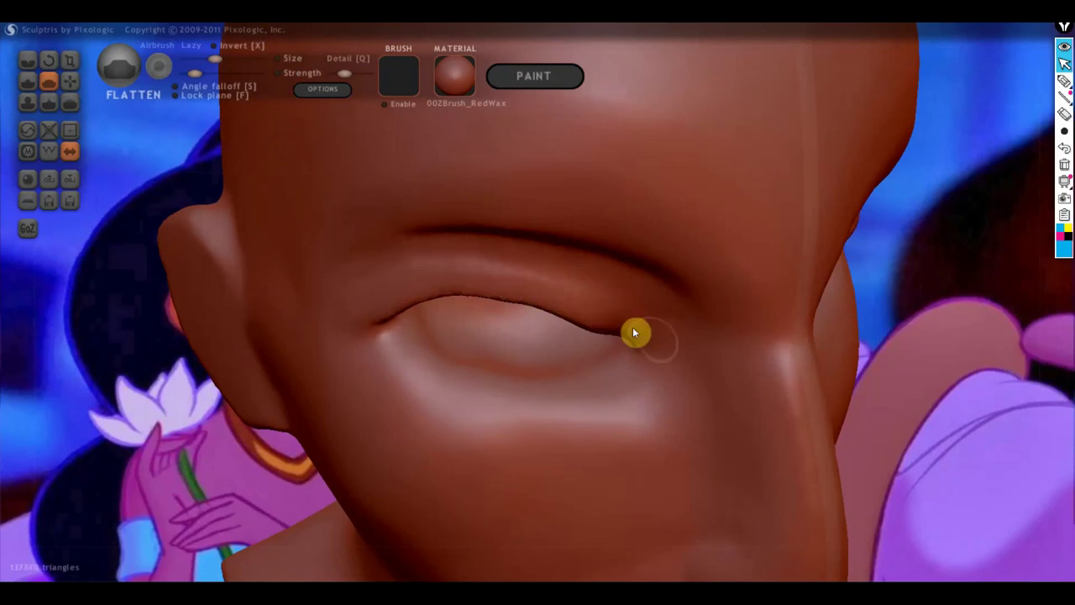
mouse_move(469, 288)
right_mouse_down()
mouse_move(644, 333)
mouse_move(691, 245)
mouse_move(569, 347)
right_mouse_up()
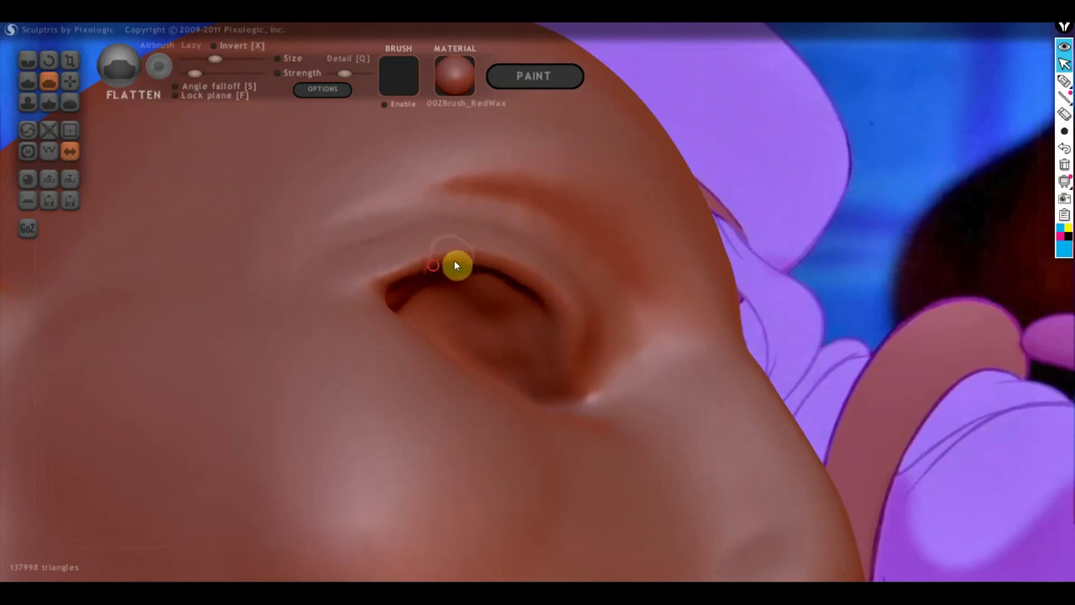
left_click_drag(455, 265, 396, 280)
mouse_move(409, 275)
right_mouse_down()
mouse_move(425, 312)
mouse_move(319, 377)
mouse_move(289, 352)
mouse_move(516, 335)
right_mouse_up()
scroll(557, 315, "down", 3)
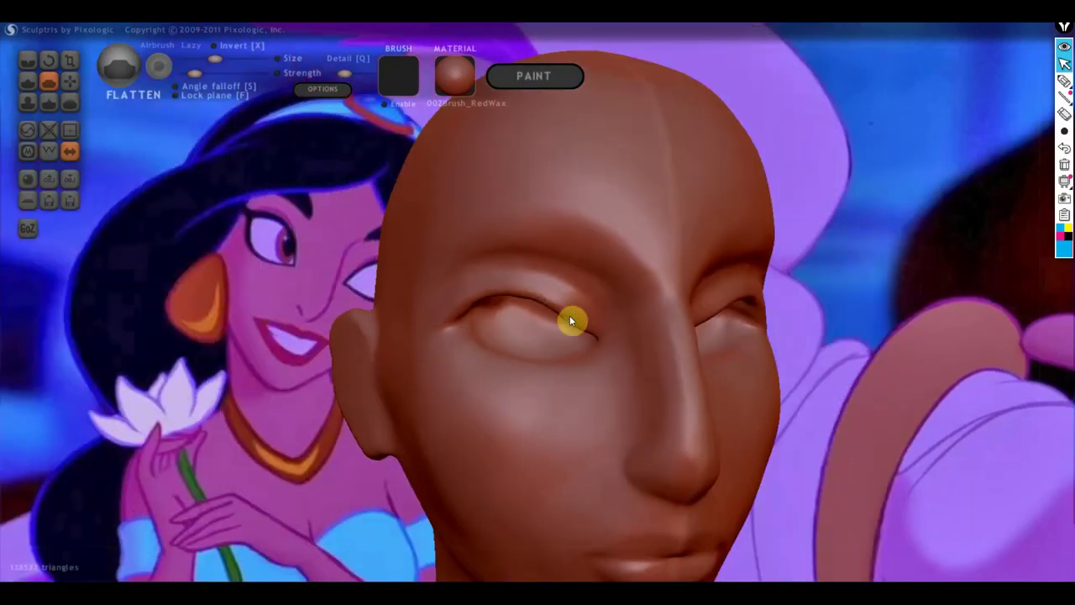
scroll(568, 316, "up", 2)
Pull the upper eyelid crease into a new shape along its length with the Grab brush.
mouse_move(587, 336)
right_mouse_down()
mouse_move(600, 371)
mouse_move(563, 359)
right_mouse_up()
left_click(69, 81)
scroll(479, 290, "up", 1)
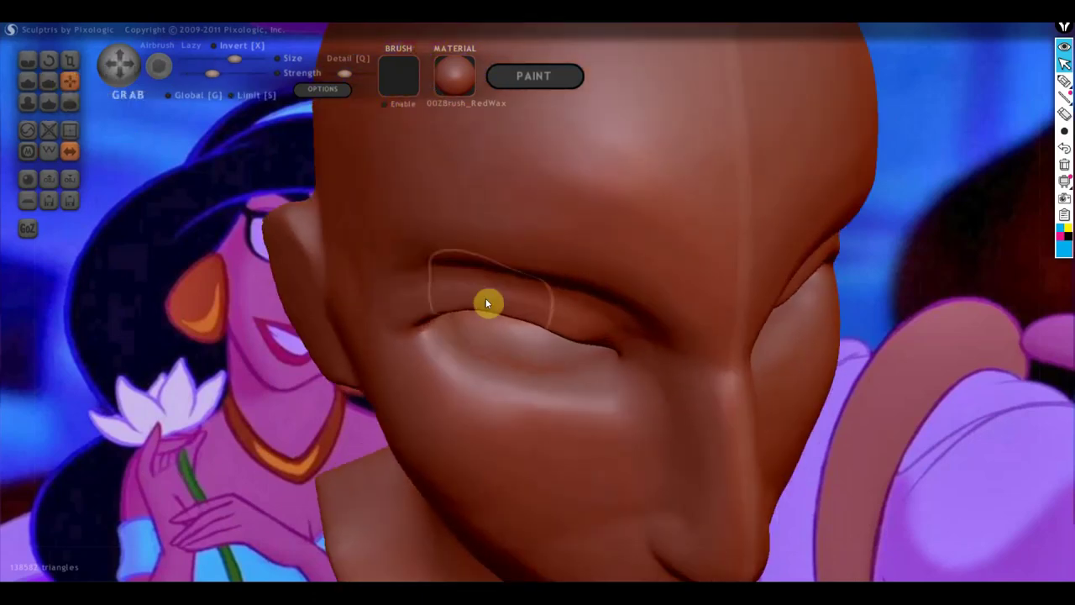
scroll(483, 298, "up", 1)
mouse_move(442, 316)
left_mouse_down()
mouse_move(492, 314)
mouse_move(546, 344)
mouse_move(442, 322)
mouse_move(420, 331)
mouse_move(593, 343)
mouse_move(603, 334)
left_mouse_up()
right_click_drag(602, 334, 579, 259)
scroll(578, 258, "down", 3)
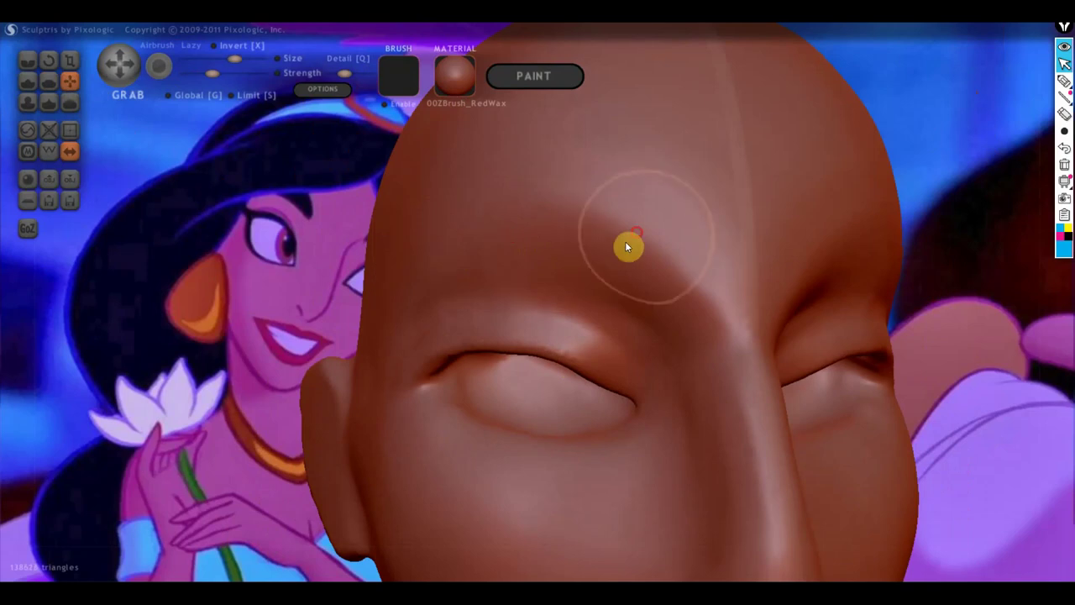
Nudge the brow above the eye into place from a top-down angle.
left_click_drag(260, 207, 306, 218)
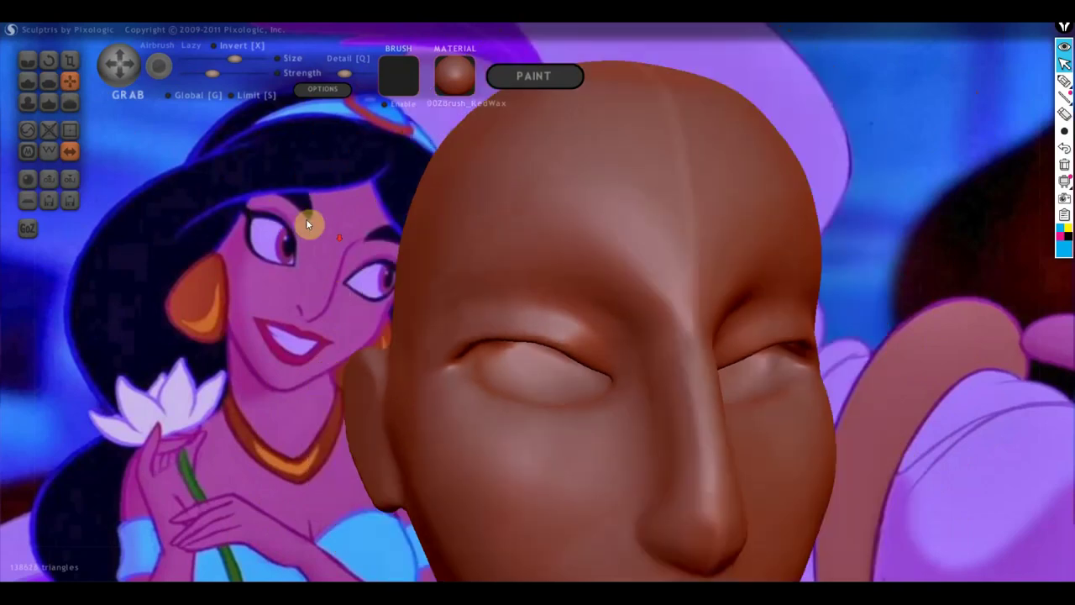
left_click_drag(427, 253, 446, 265)
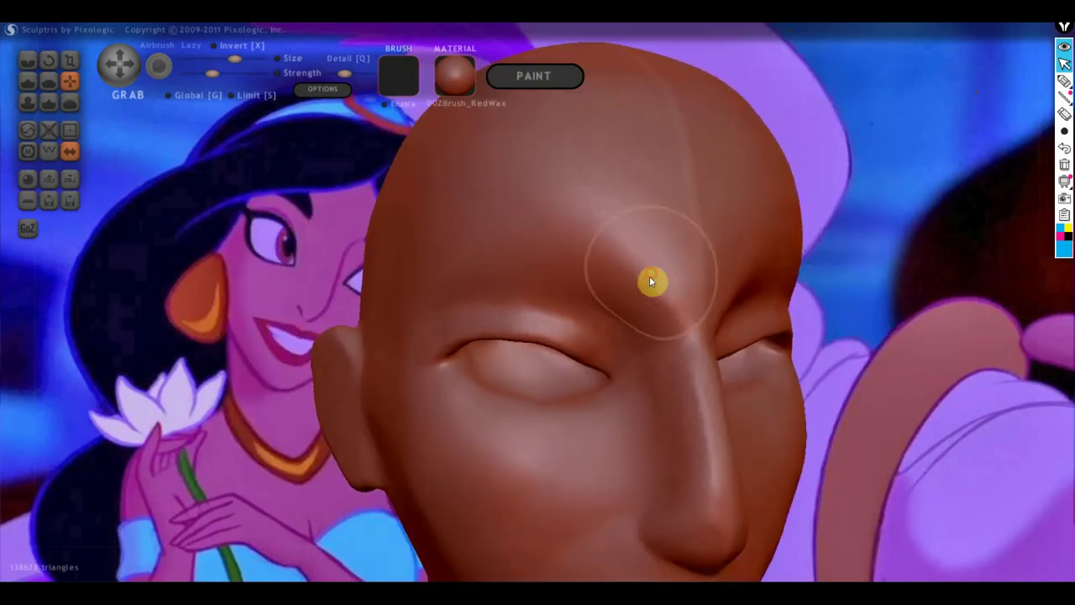
mouse_move(646, 234)
left_mouse_down()
mouse_move(785, 262)
mouse_move(876, 248)
mouse_move(558, 315)
mouse_move(562, 358)
left_mouse_up()
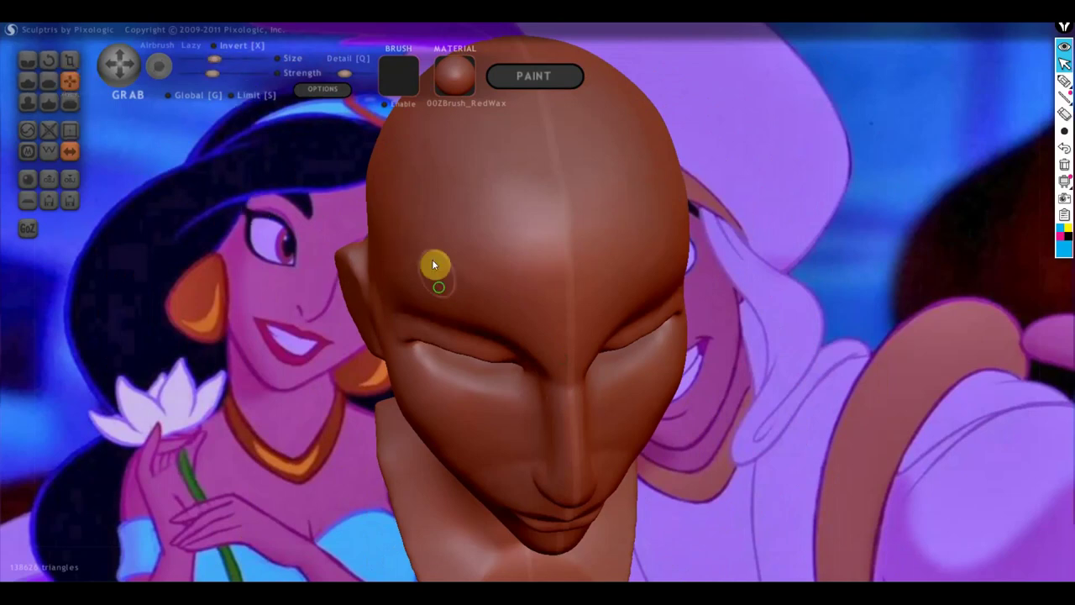
right_click_drag(434, 264, 445, 306)
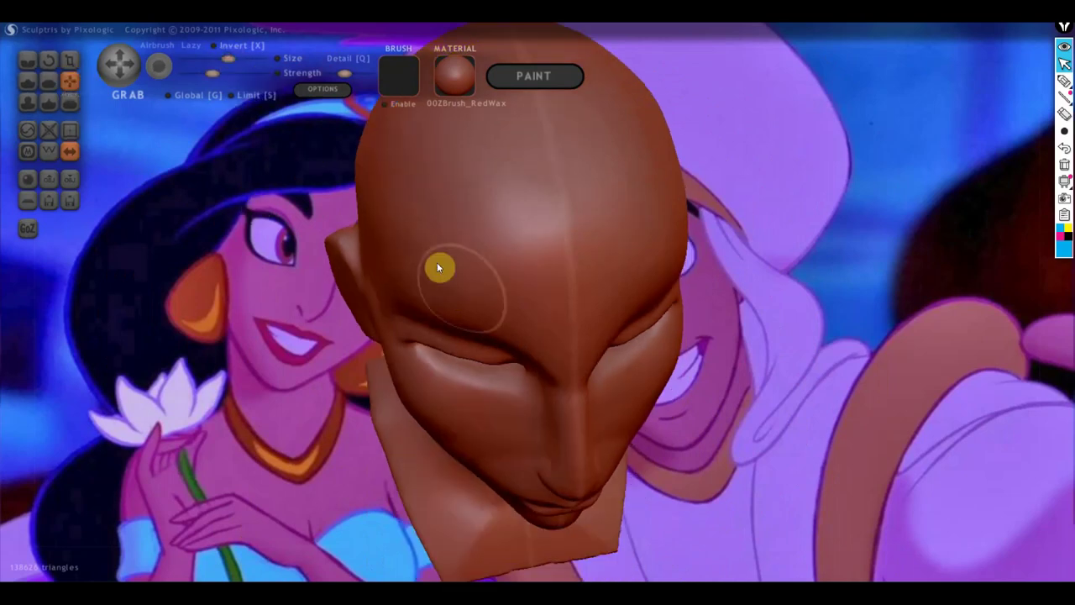
left_click_drag(437, 267, 481, 334)
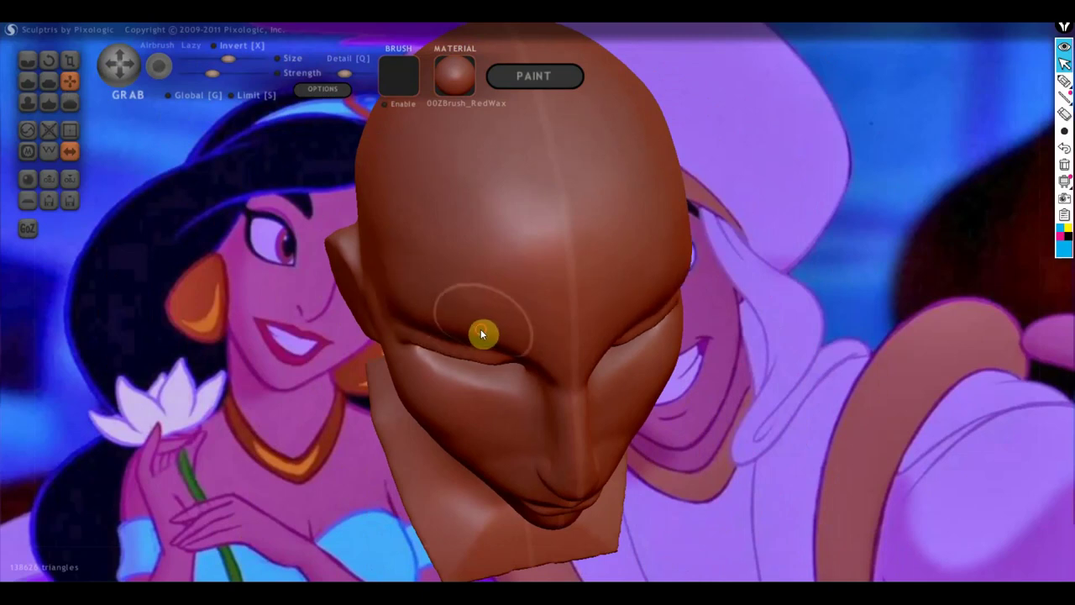
Review the reshaped eyes from side, top and front, then select the Crease brush.
mouse_move(477, 331)
right_mouse_down()
mouse_move(619, 275)
mouse_move(586, 306)
mouse_move(461, 325)
mouse_move(433, 348)
right_mouse_up()
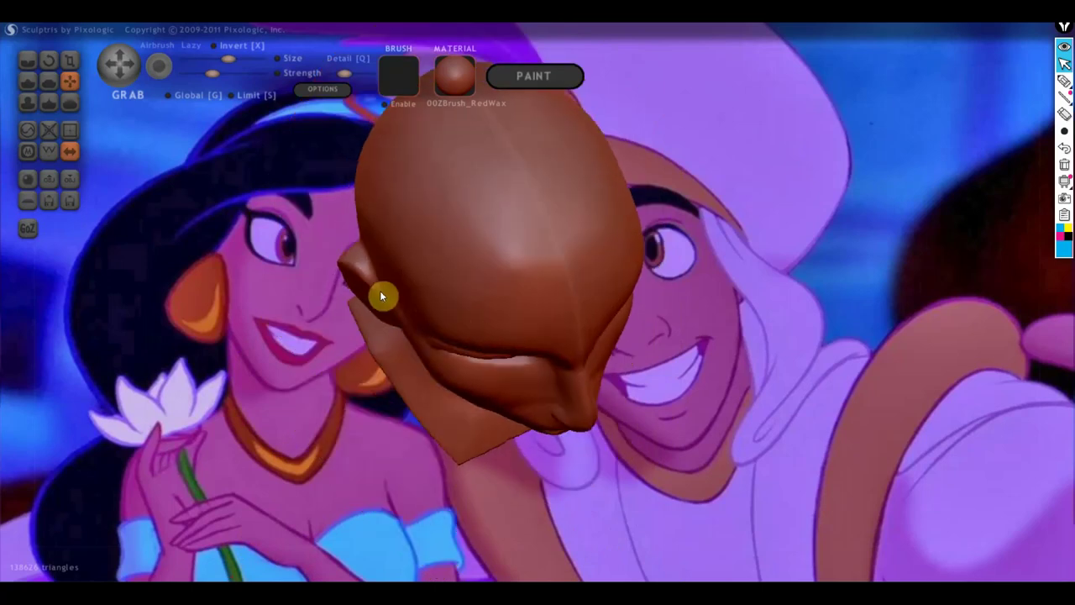
mouse_move(419, 304)
right_mouse_down()
mouse_move(481, 286)
mouse_move(450, 199)
mouse_move(401, 192)
right_mouse_up()
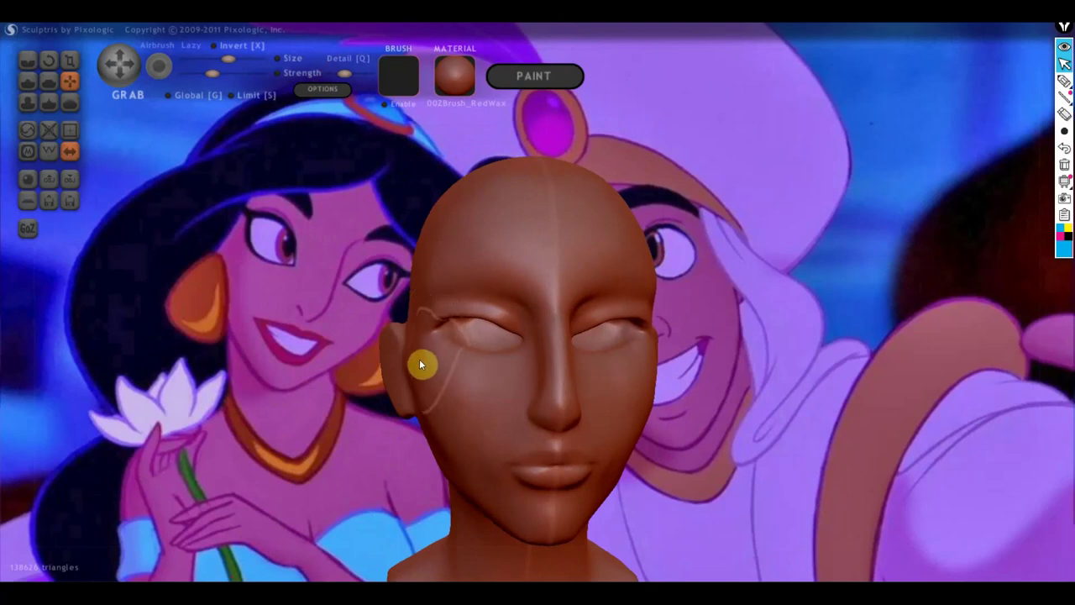
mouse_move(423, 343)
right_mouse_down()
mouse_move(483, 405)
mouse_move(420, 367)
mouse_move(590, 271)
mouse_move(566, 309)
mouse_move(638, 347)
mouse_move(410, 339)
right_mouse_up()
scroll(480, 339, "up", 2)
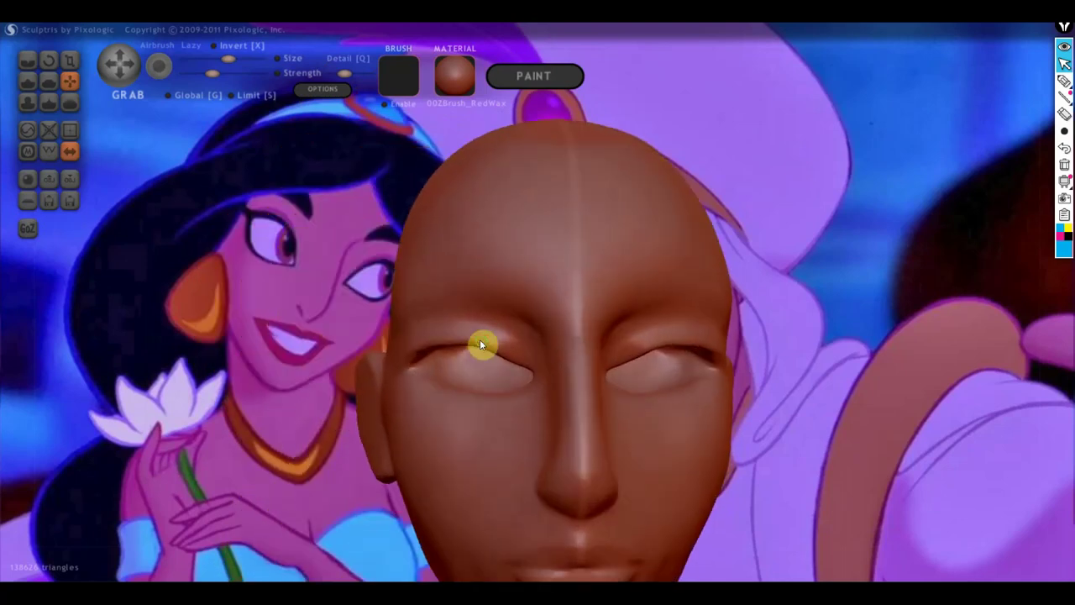
mouse_move(479, 339)
right_mouse_down()
mouse_move(551, 375)
mouse_move(605, 350)
mouse_move(553, 366)
right_mouse_up()
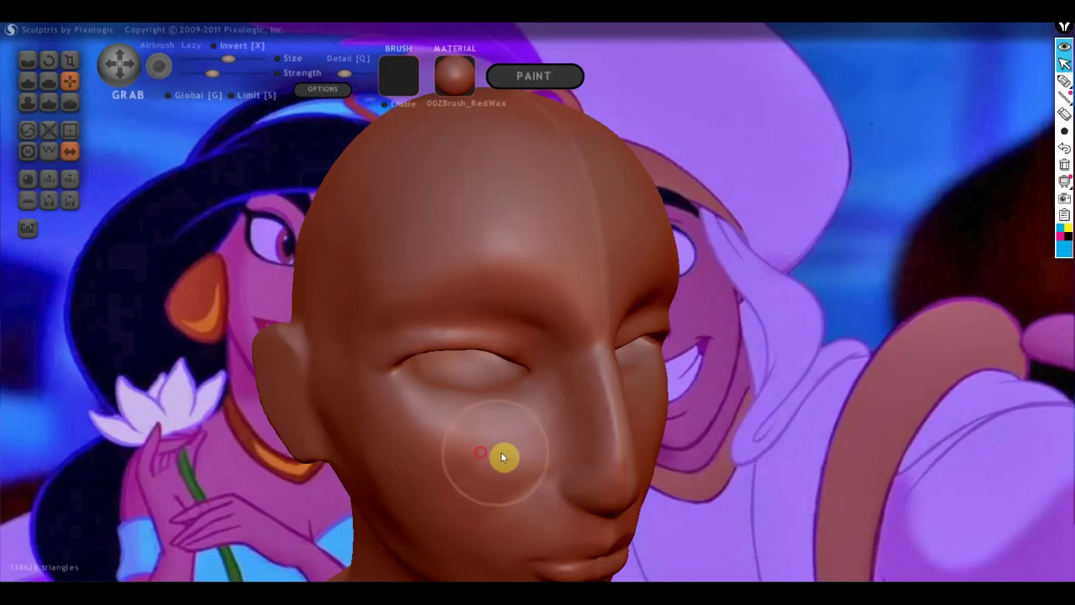
mouse_move(392, 428)
right_mouse_down()
mouse_move(489, 384)
mouse_move(458, 363)
right_mouse_up()
right_click_drag(439, 299, 395, 276)
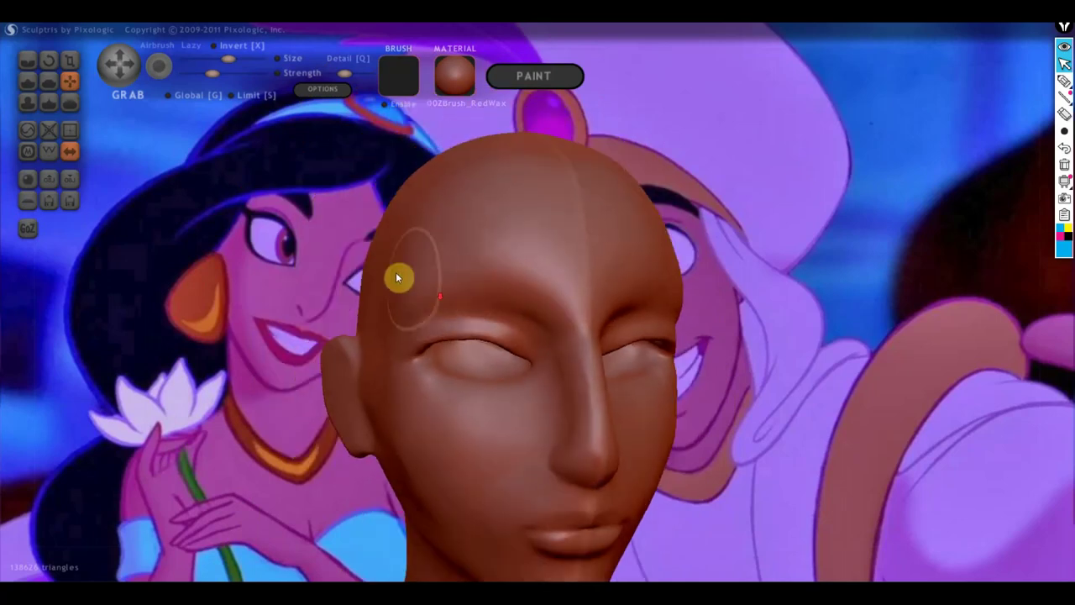
left_click(29, 60)
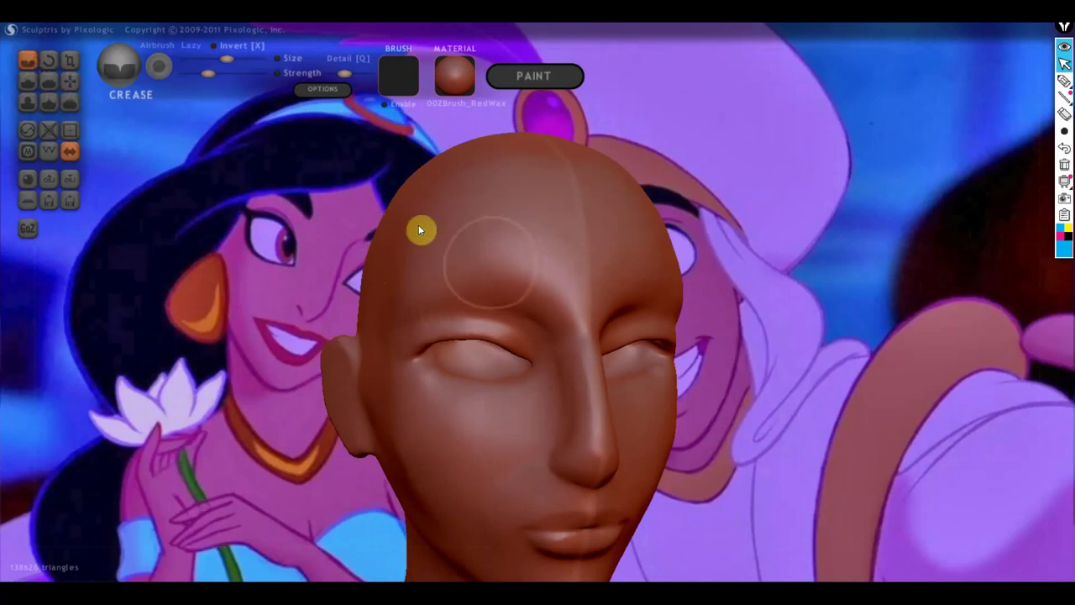
Shrink the brush and carve a crease across the forehead, checking front and side.
left_click_drag(215, 62, 209, 57)
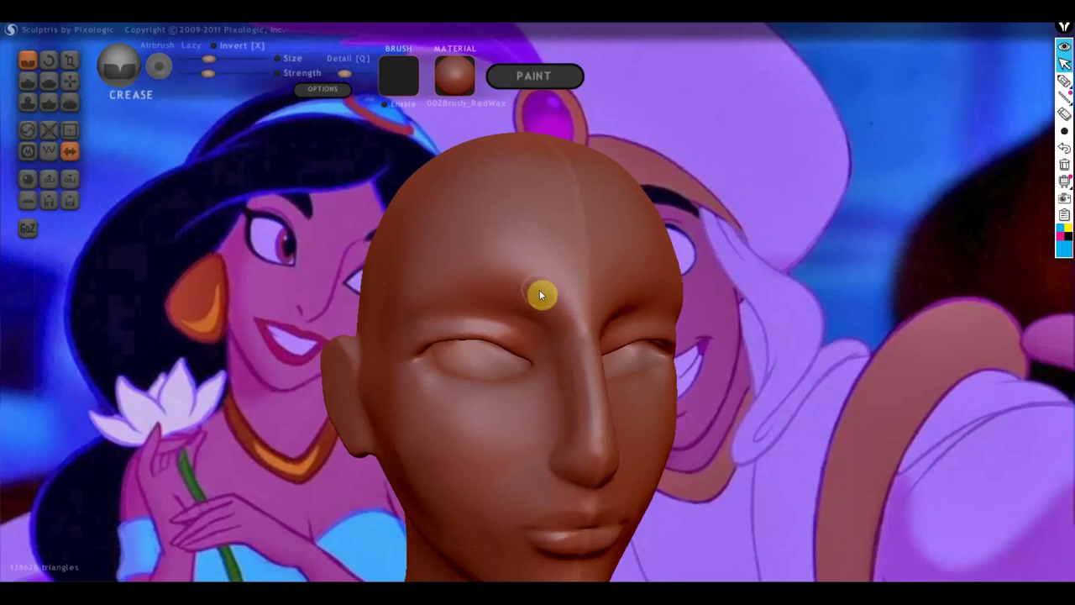
left_click_drag(540, 289, 478, 267)
right_click_drag(594, 291, 561, 305)
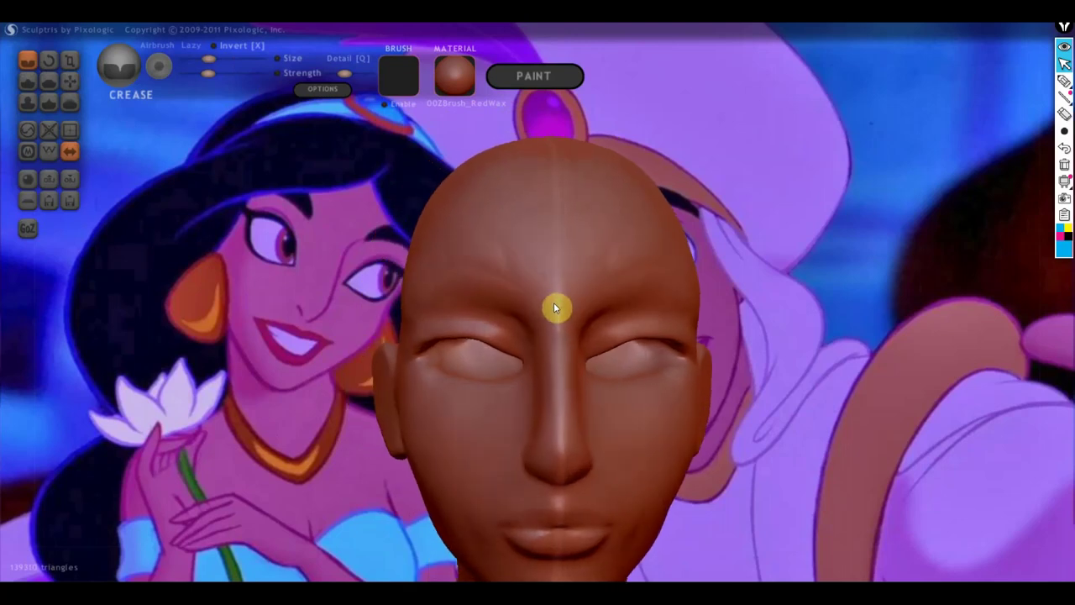
scroll(556, 309, "down", 2)
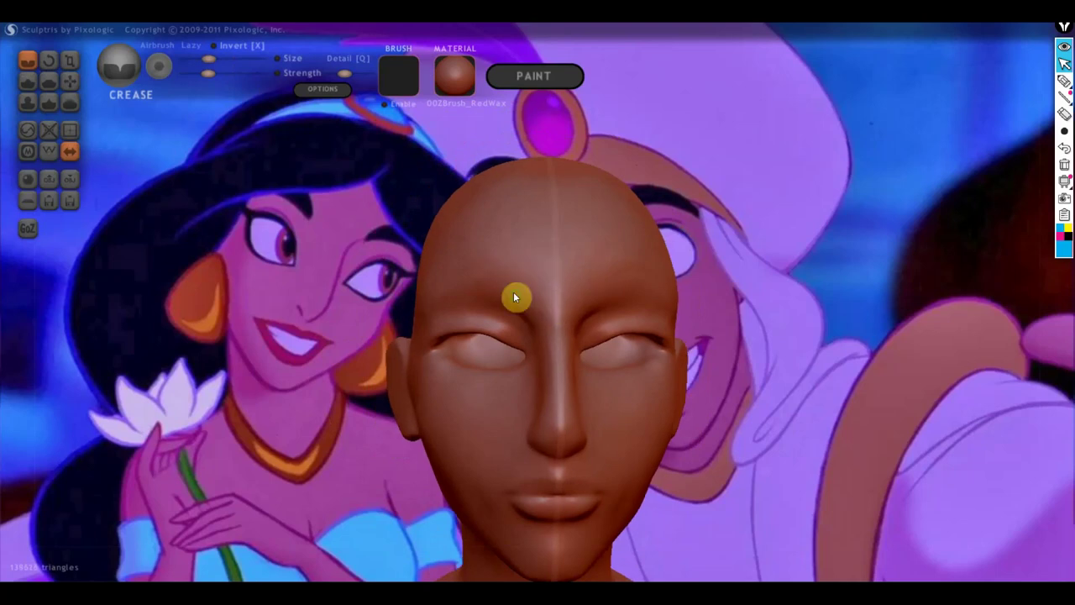
right_click_drag(514, 294, 542, 299)
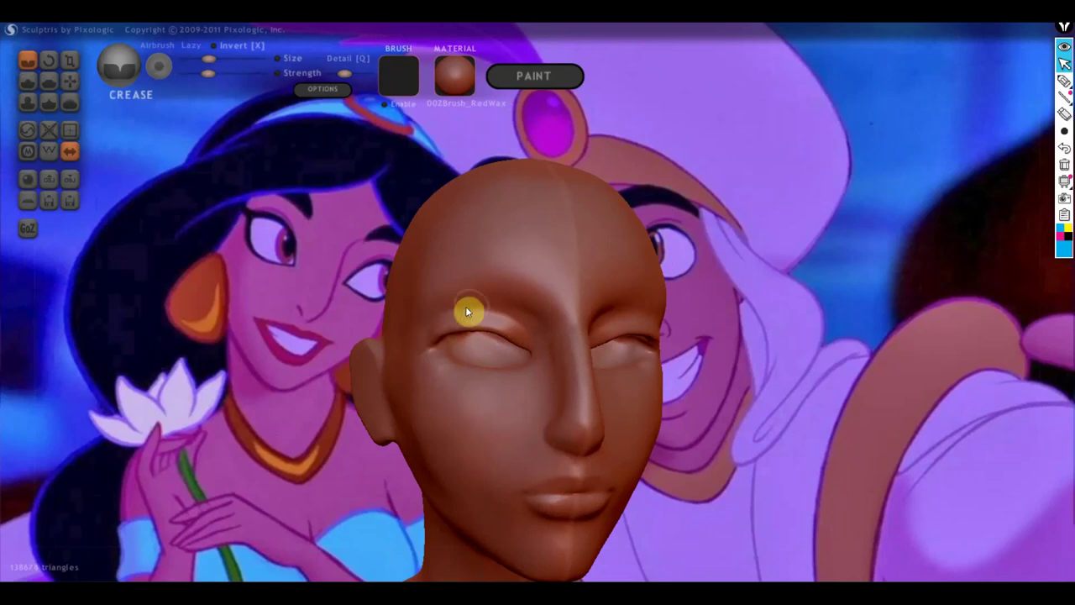
right_click_drag(454, 333, 463, 323)
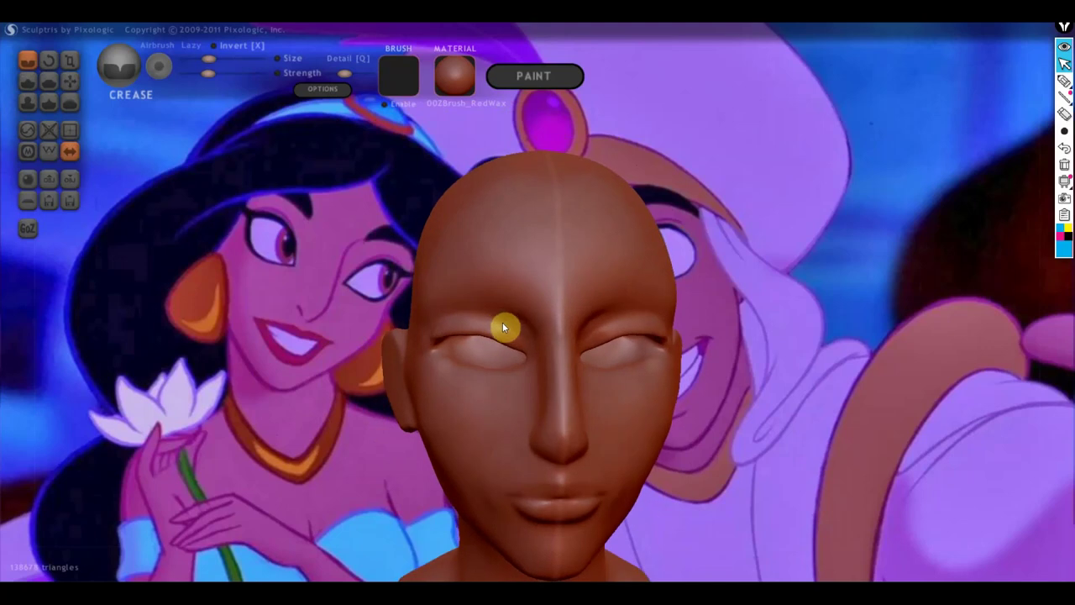
scroll(499, 312, "up", 3)
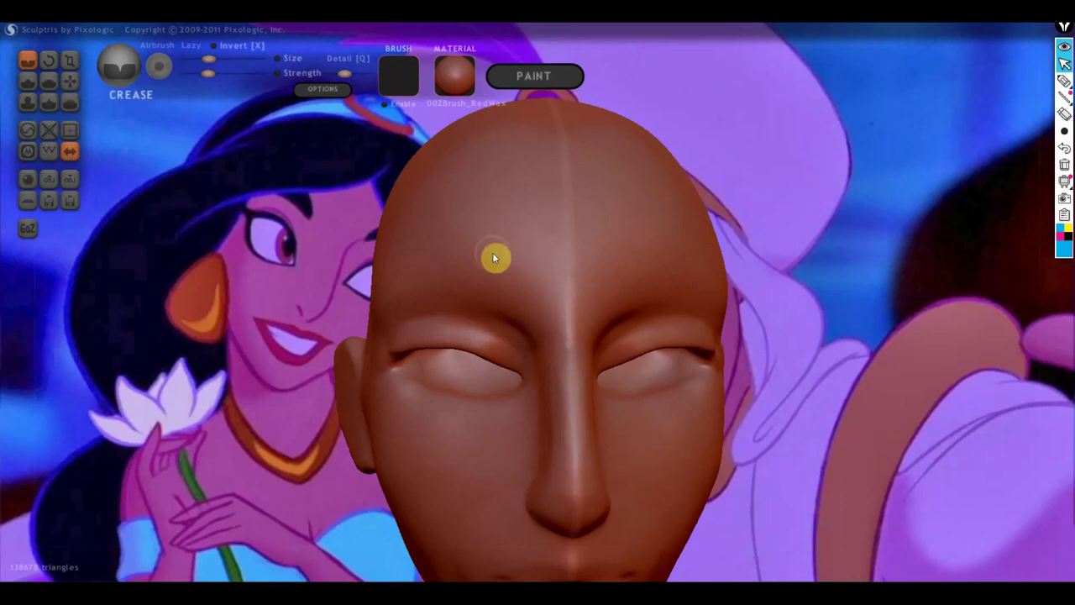
Carve a second forehead crease, inspect it closely, then switch to the Grab brush.
mouse_move(494, 257)
left_mouse_down()
mouse_move(490, 250)
mouse_move(519, 271)
left_mouse_up()
scroll(538, 290, "down", 3)
scroll(588, 324, "down", 1)
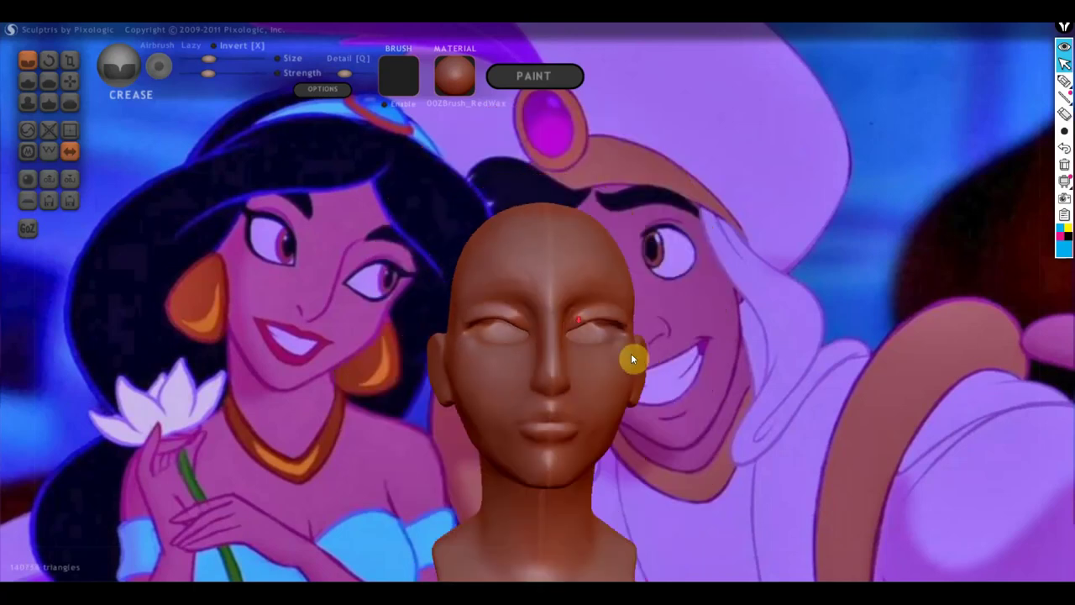
mouse_move(631, 353)
right_mouse_down()
mouse_move(614, 374)
mouse_move(568, 368)
right_mouse_up()
scroll(532, 361, "up", 2)
scroll(547, 366, "up", 2)
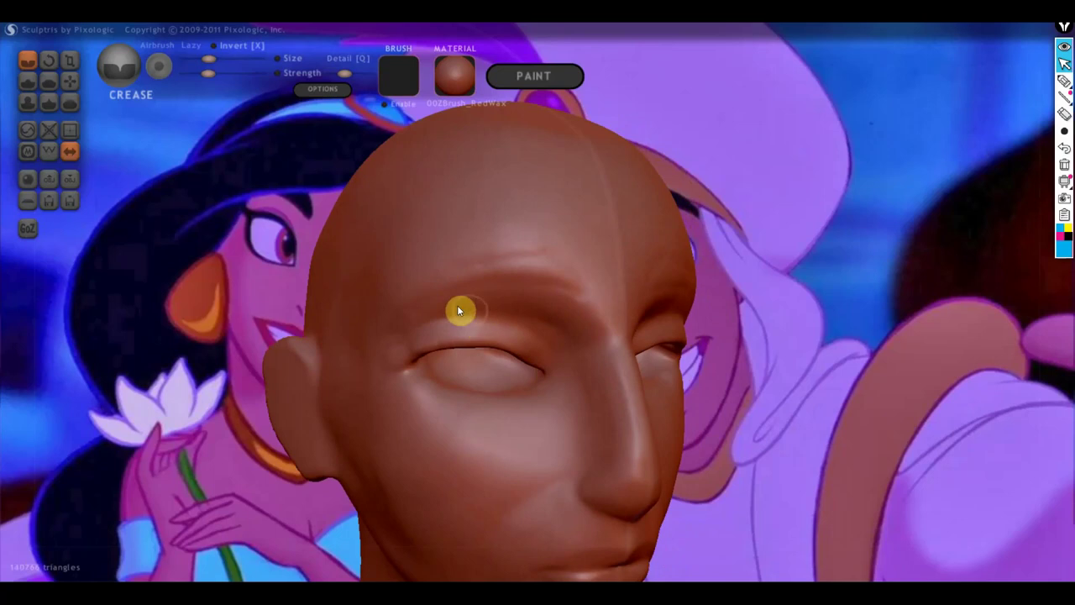
left_click(70, 79)
scroll(435, 340, "down", 1)
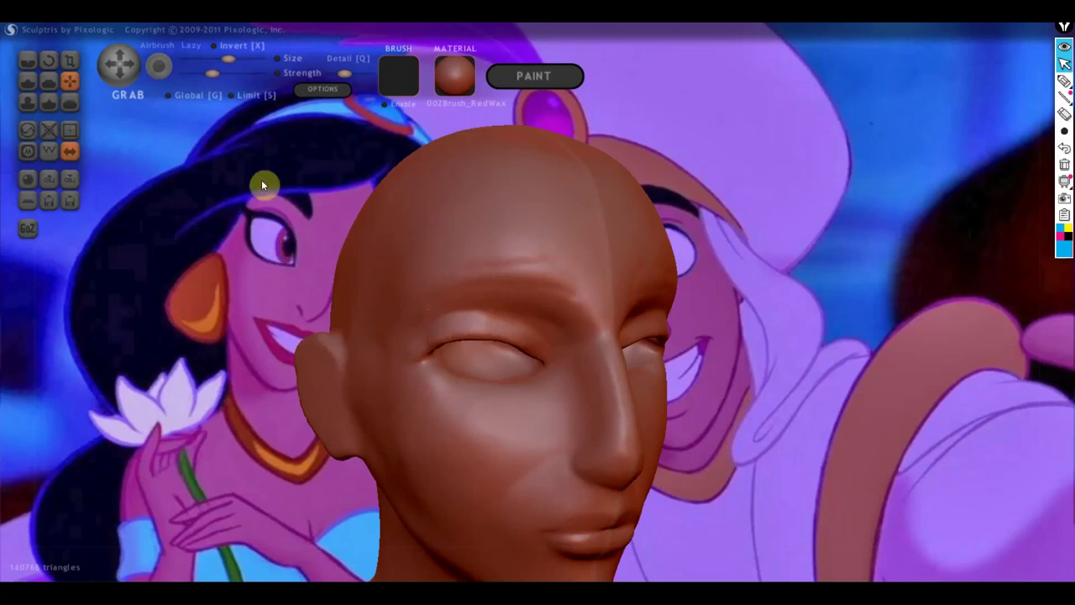
left_click_drag(742, 286, 883, 278)
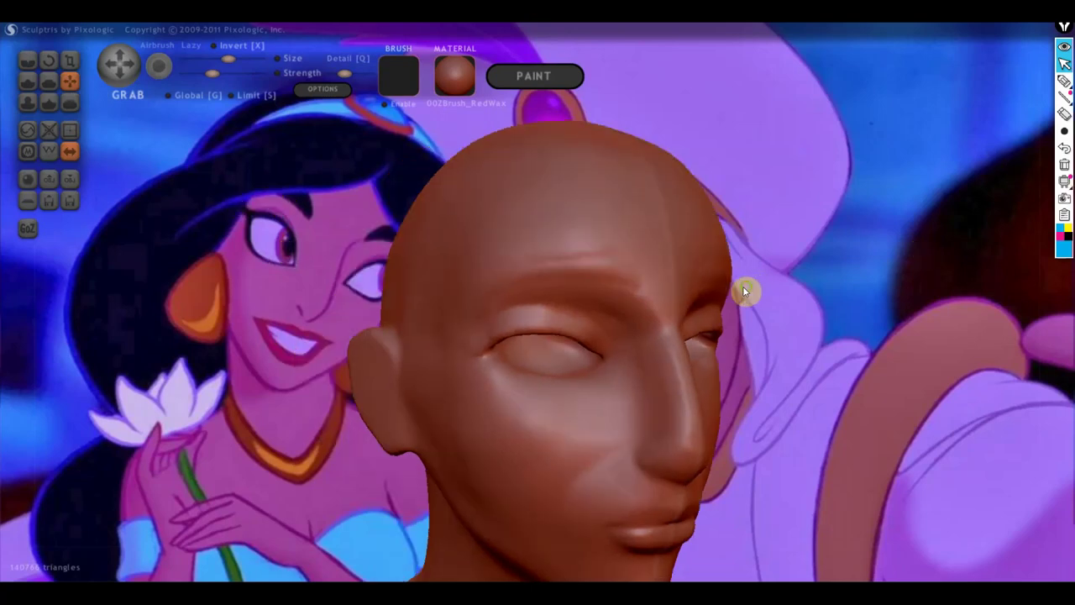
left_click(1065, 81)
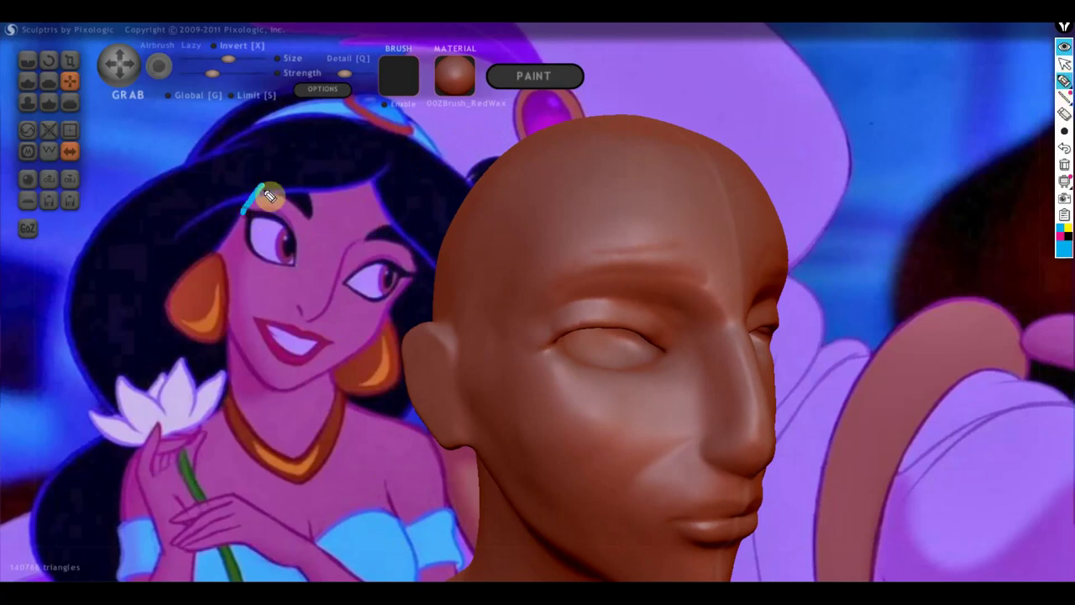
mouse_move(243, 213)
left_mouse_down()
mouse_move(286, 199)
mouse_move(309, 222)
mouse_move(248, 190)
mouse_move(292, 229)
mouse_move(299, 256)
left_mouse_up()
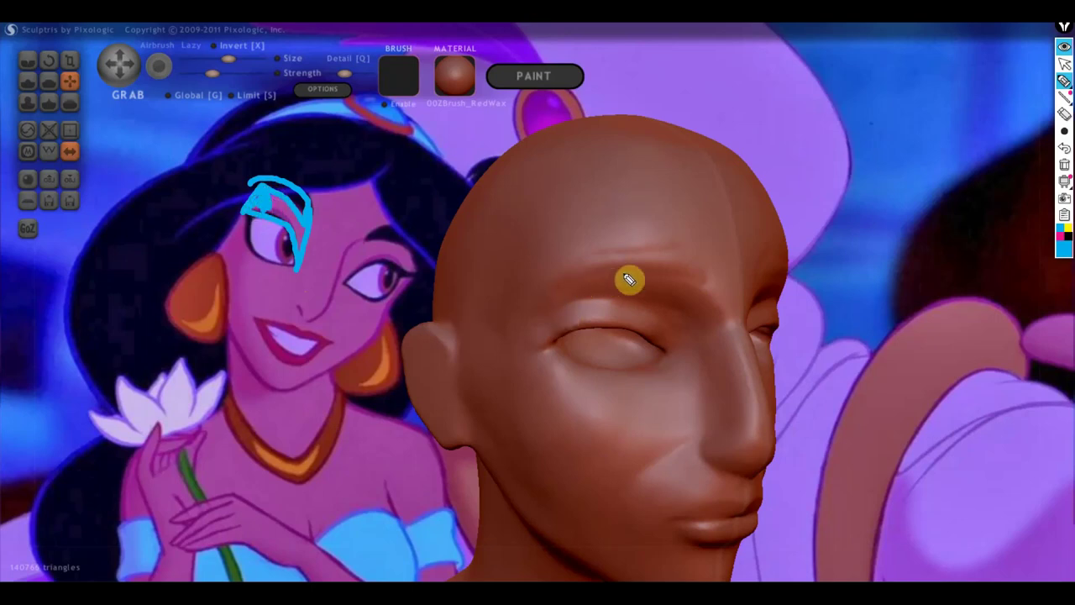
mouse_move(583, 274)
left_mouse_down()
mouse_move(544, 296)
mouse_move(530, 322)
mouse_move(535, 343)
mouse_move(560, 312)
mouse_move(612, 299)
left_mouse_up()
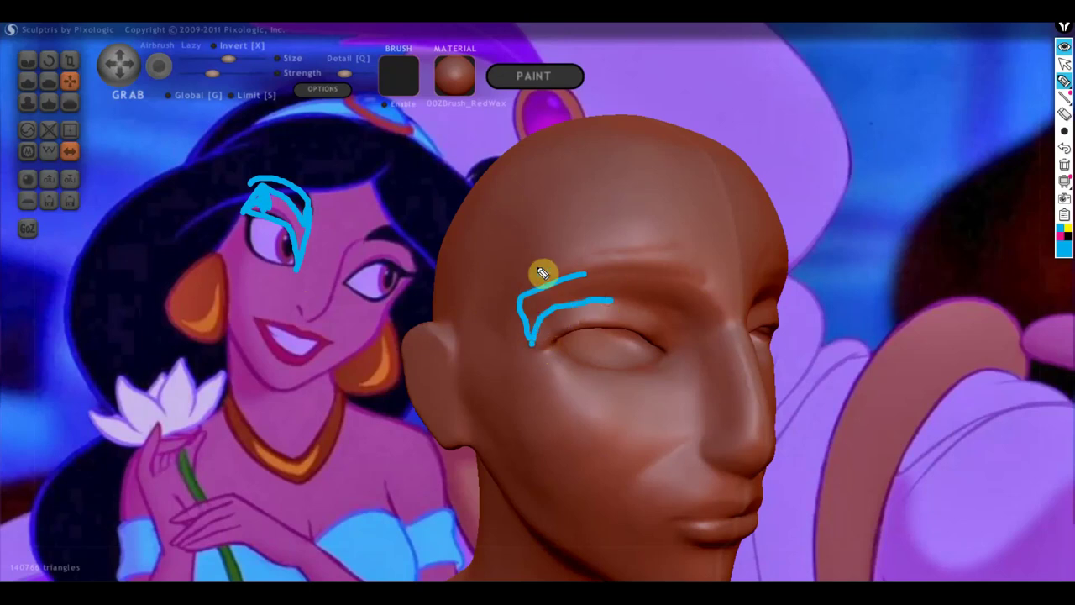
mouse_move(537, 262)
left_mouse_down()
mouse_move(531, 343)
mouse_move(537, 283)
mouse_move(602, 266)
mouse_move(692, 291)
mouse_move(691, 278)
mouse_move(634, 257)
mouse_move(547, 277)
left_mouse_up()
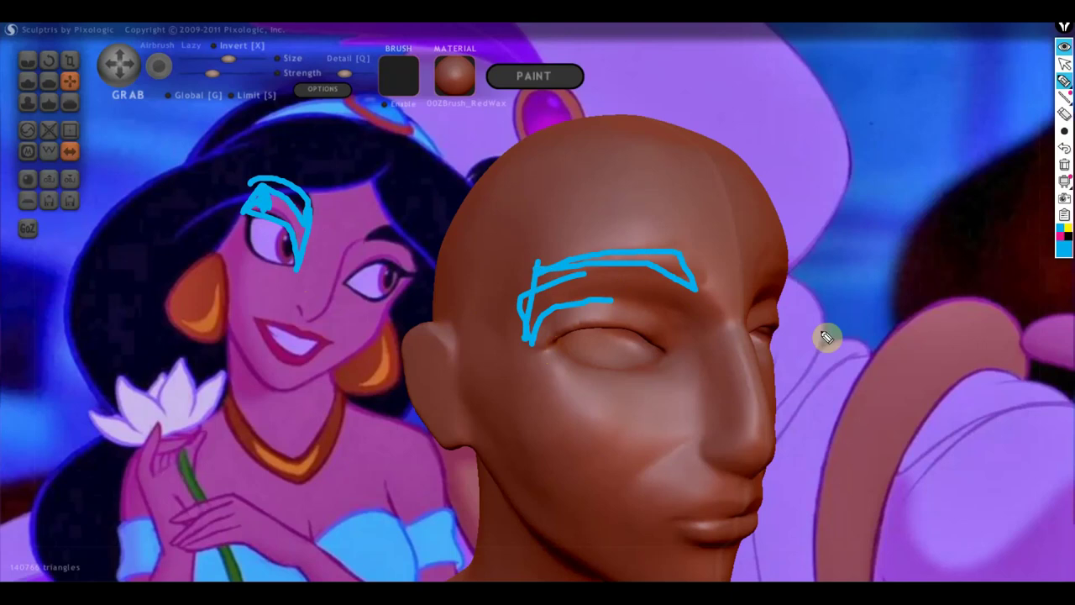
left_click(1064, 164)
left_click(1064, 63)
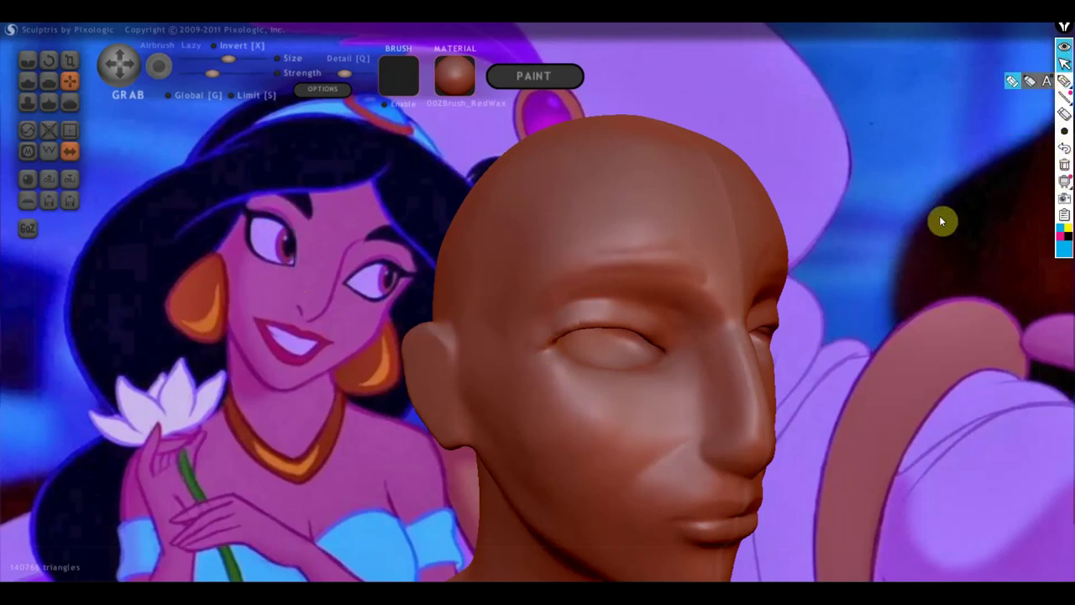
Reshape both upper eyelids symmetrically from a straight front view.
mouse_move(939, 217)
left_mouse_down("shift")
mouse_move(903, 294)
mouse_move(761, 241)
left_mouse_up("shift")
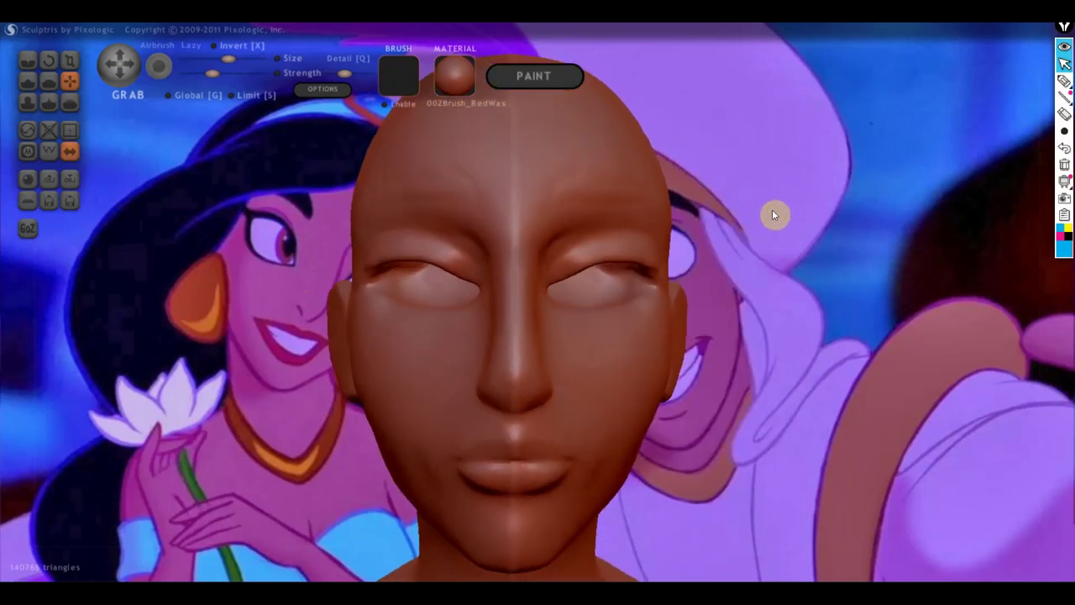
mouse_move(409, 233)
left_mouse_down()
mouse_move(386, 242)
mouse_move(448, 216)
mouse_move(545, 345)
left_mouse_up()
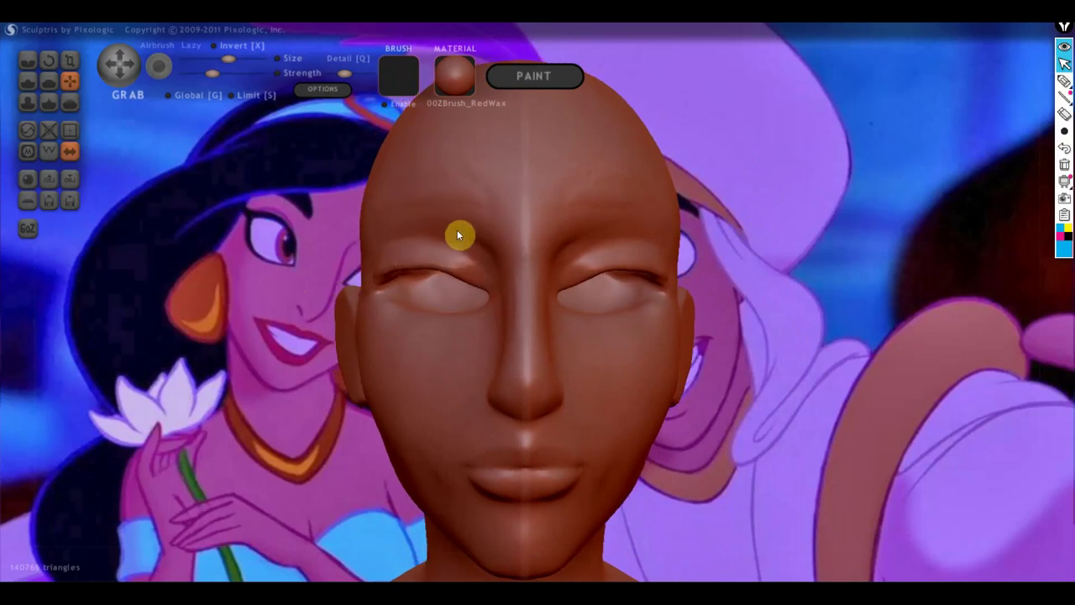
right_click_drag(545, 344, 598, 339)
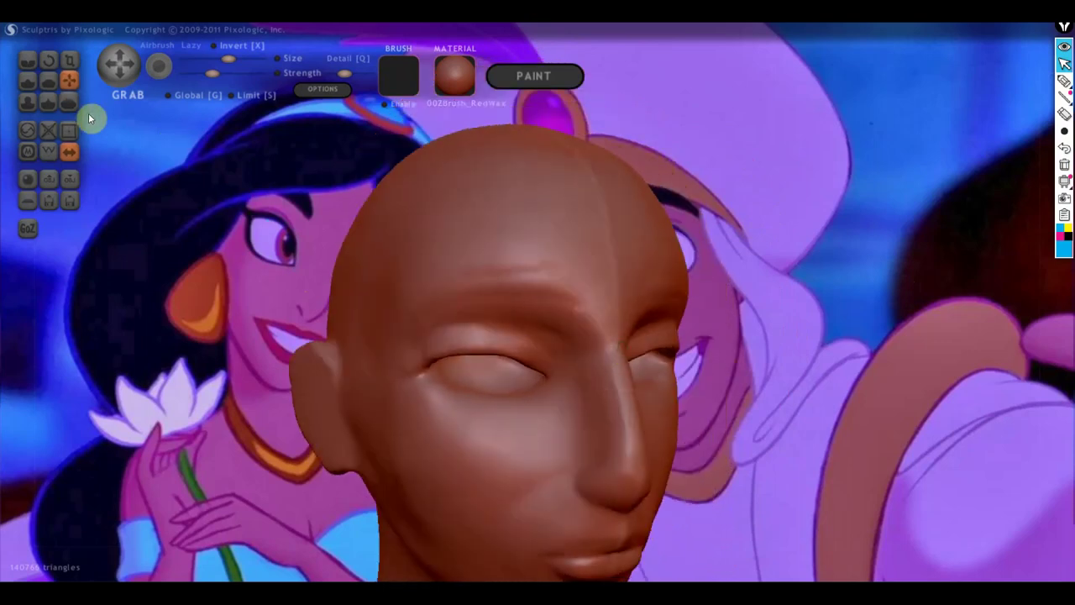
Build up the brow ridge above the eyes with the Draw brush, extending it left and right.
left_click(30, 81)
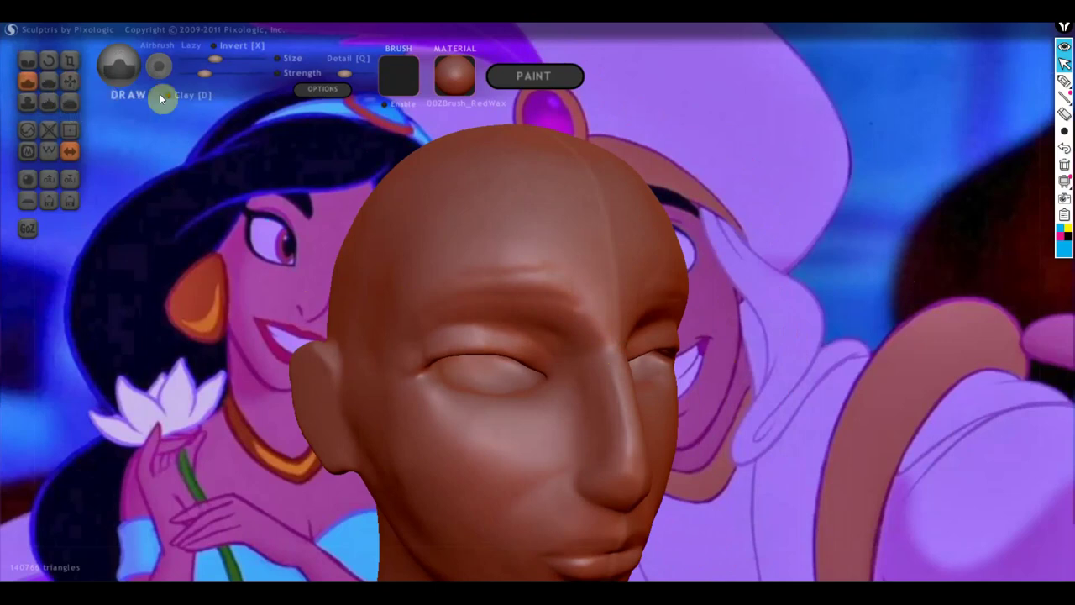
scroll(384, 223, "up", 3)
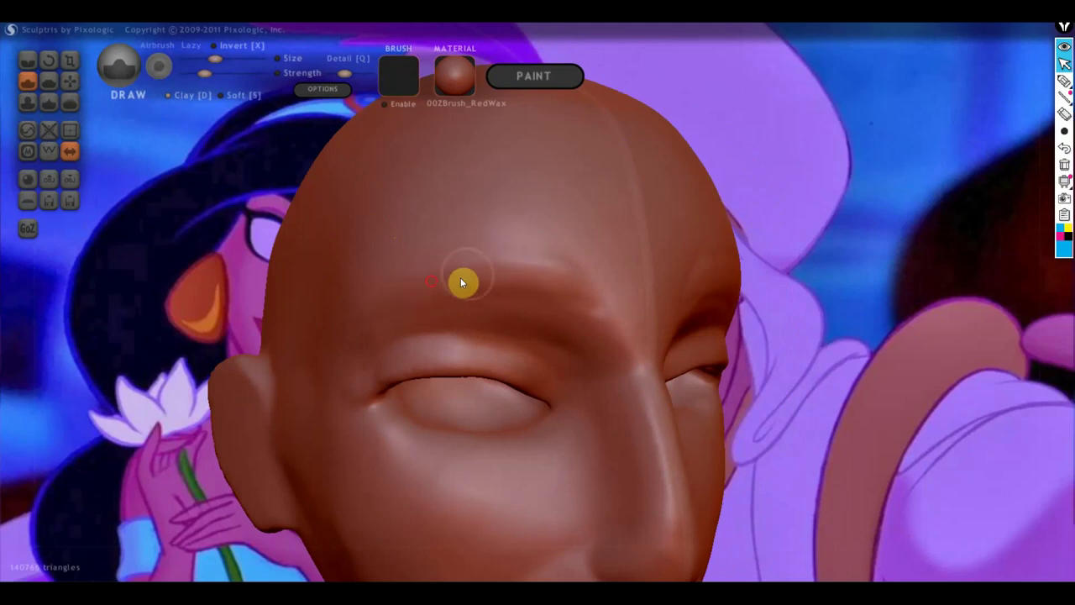
left_click_drag(462, 281, 379, 314)
left_click_drag(458, 283, 379, 306)
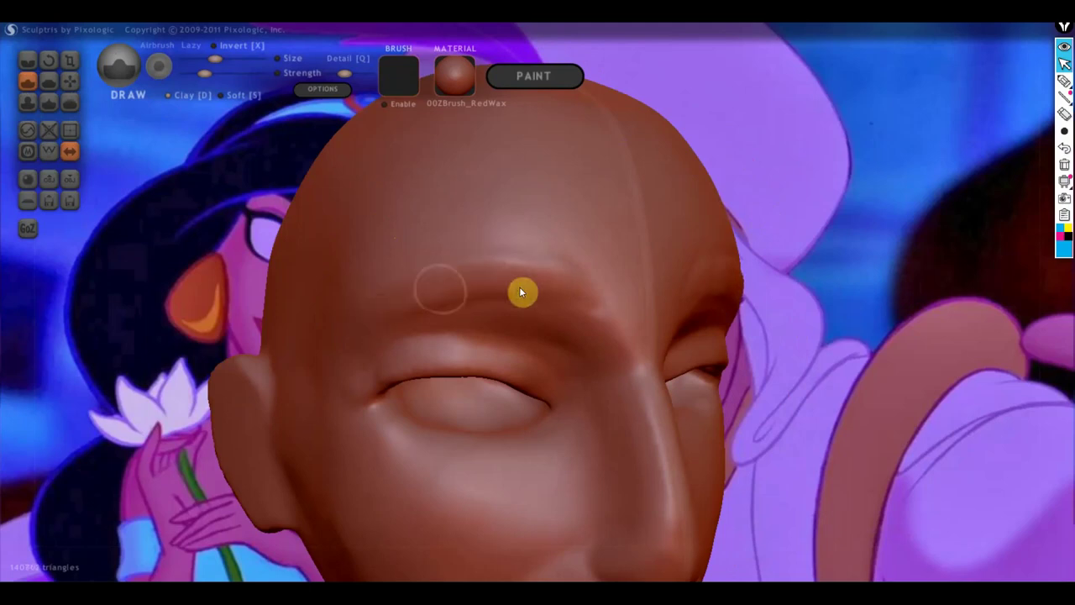
left_click_drag(519, 290, 575, 299)
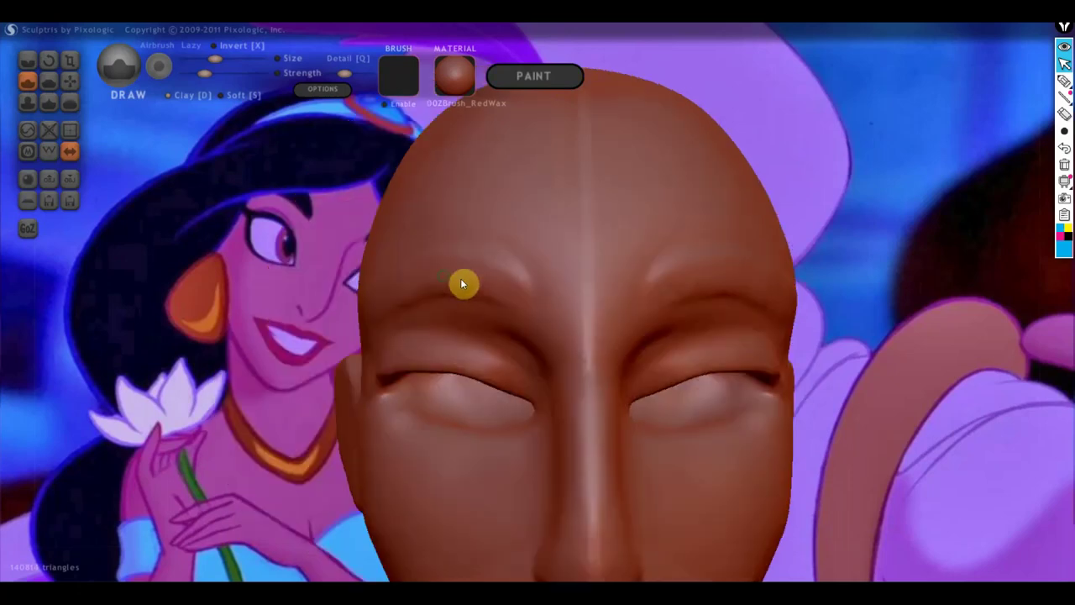
mouse_move(460, 278)
right_mouse_down()
mouse_move(395, 268)
mouse_move(465, 261)
right_mouse_up()
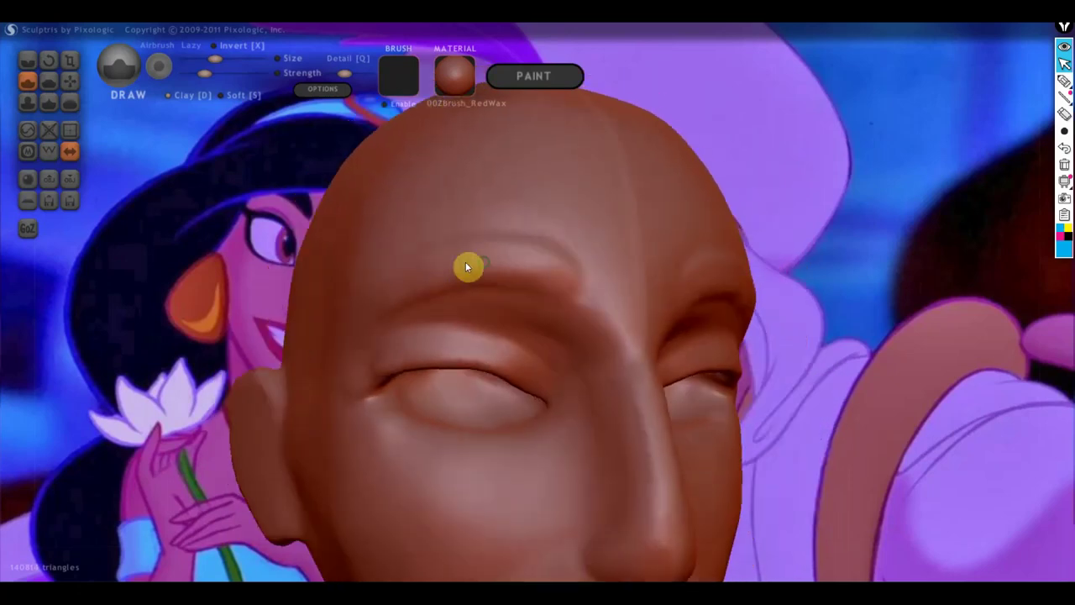
Carve and deepen a crease along the brow above the eyelid with the Crease brush.
left_click(34, 61)
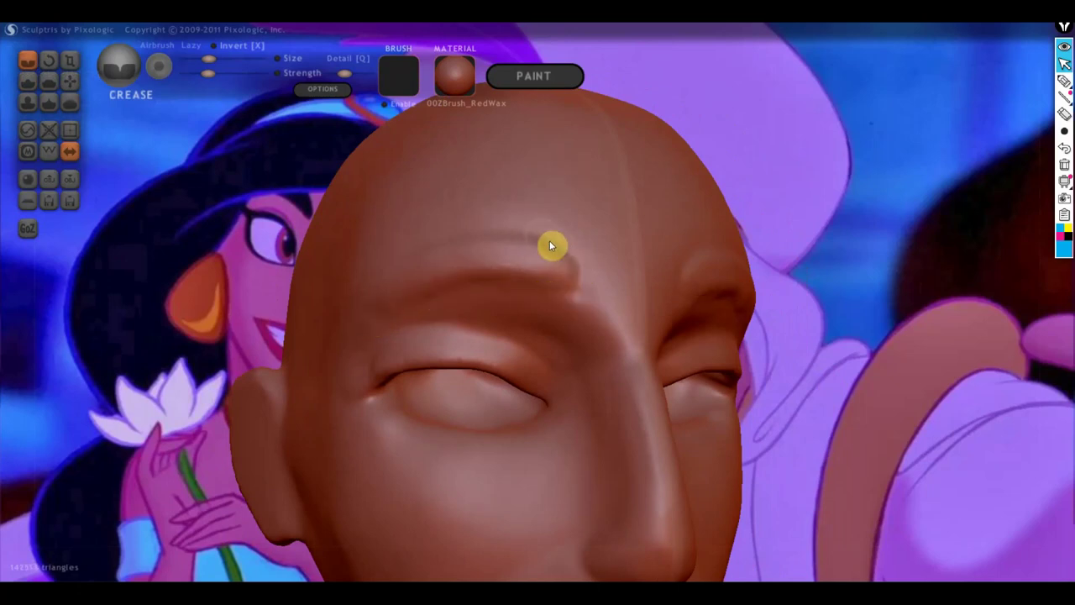
right_click_drag(367, 285, 485, 333)
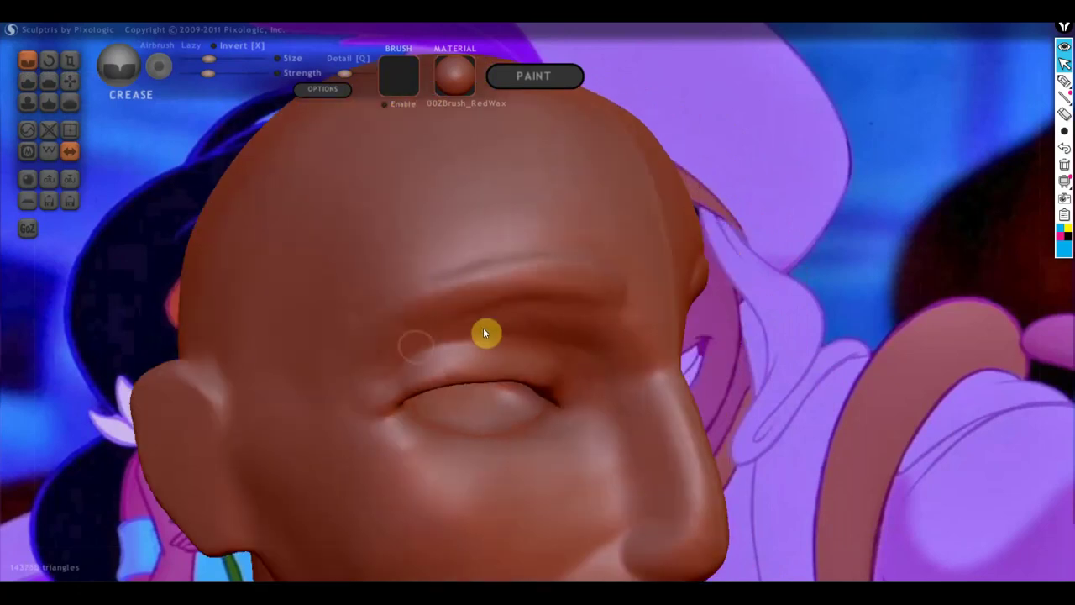
left_click_drag(446, 273, 397, 320)
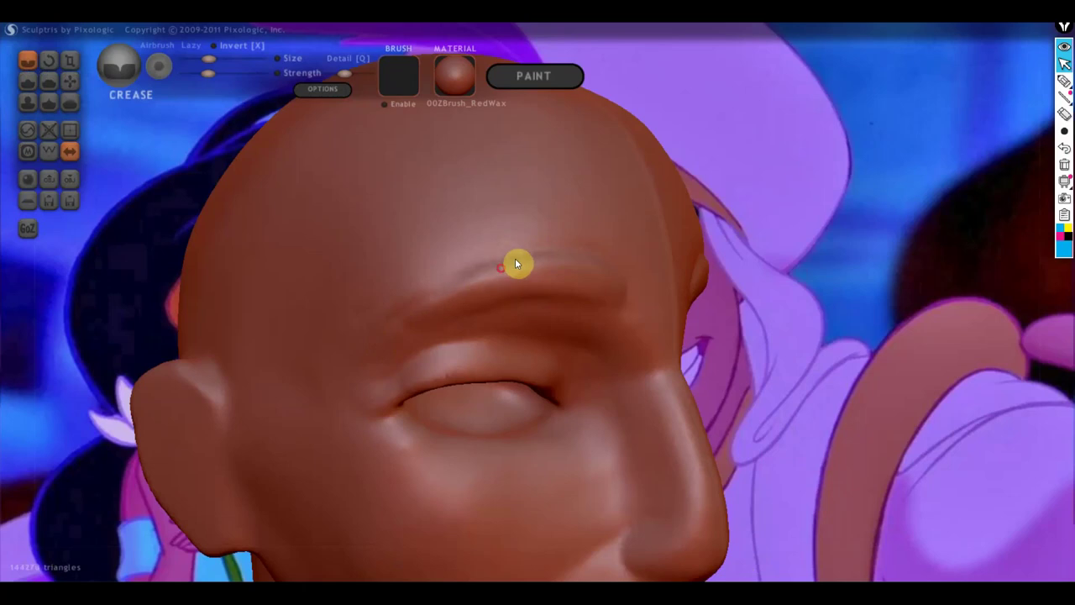
mouse_move(454, 330)
left_mouse_down()
mouse_move(411, 339)
mouse_move(495, 308)
left_mouse_up()
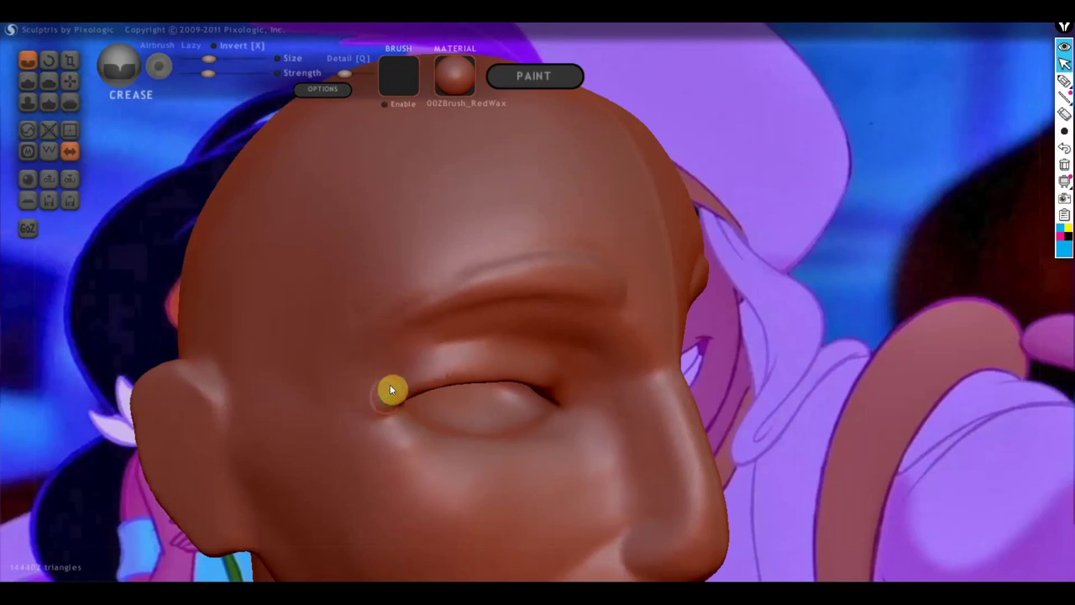
Crease above the left eyelid and the eye's inner corner, then select the Flatten brush.
mouse_move(390, 390)
right_mouse_down()
mouse_move(386, 432)
mouse_move(377, 398)
mouse_move(415, 379)
mouse_move(420, 351)
right_mouse_up()
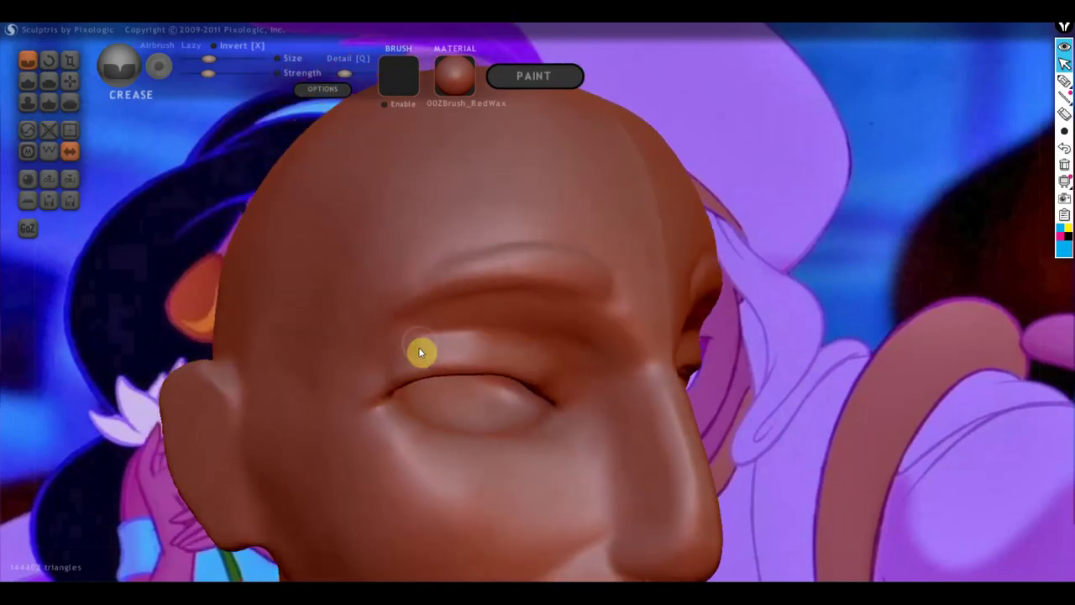
mouse_move(420, 352)
left_mouse_down()
mouse_move(377, 365)
mouse_move(431, 330)
mouse_move(379, 358)
left_mouse_up()
left_click_drag(459, 335, 398, 345)
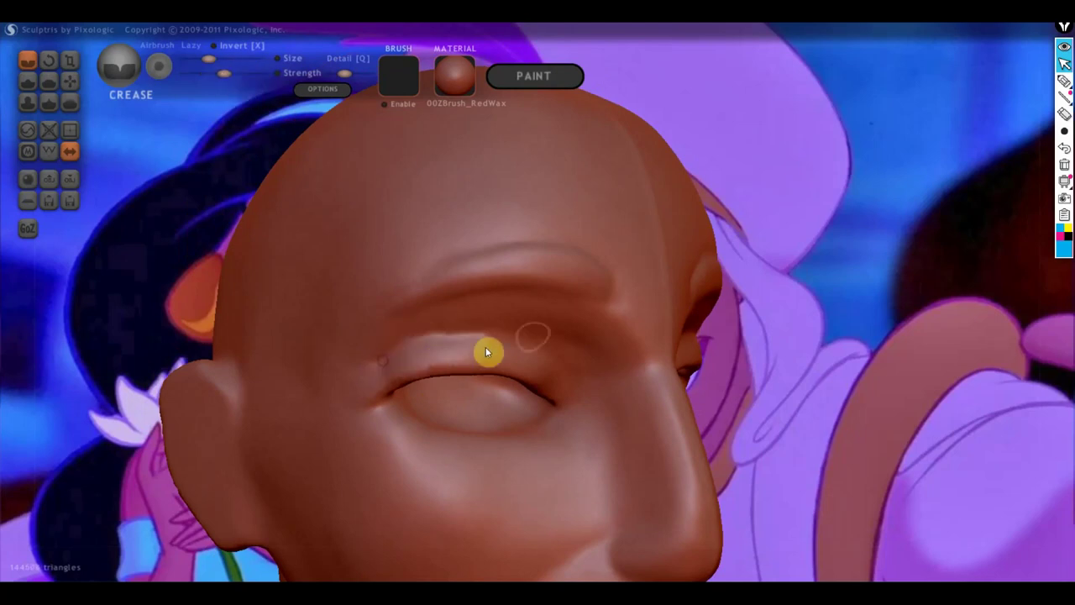
mouse_move(486, 347)
right_mouse_down()
mouse_move(568, 341)
mouse_move(552, 339)
right_mouse_up()
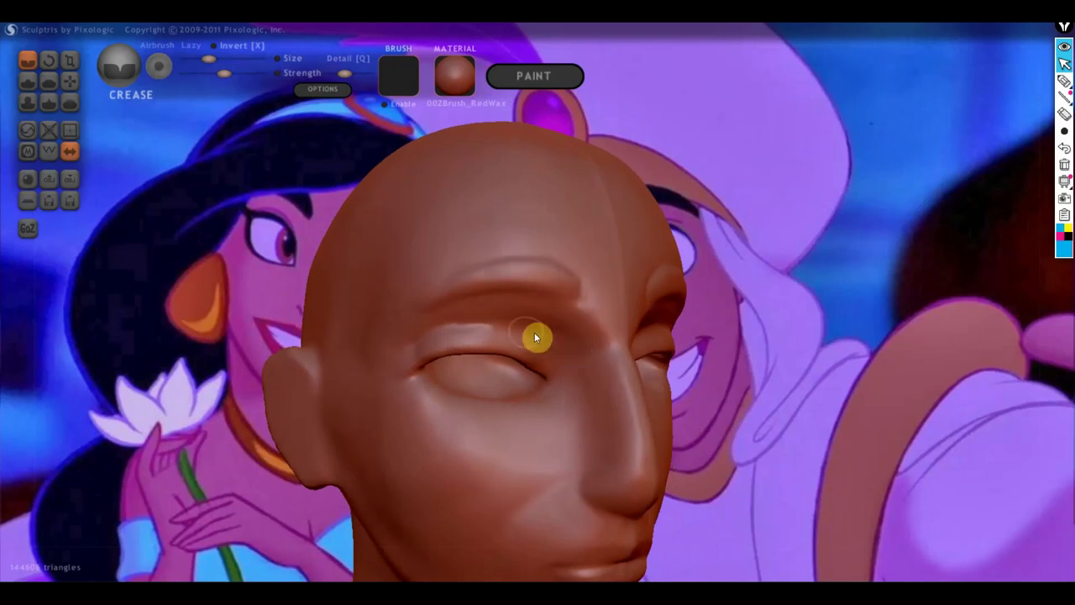
left_click_drag(565, 351, 586, 406)
scroll(586, 441, "down", 3)
mouse_move(548, 463)
right_mouse_down()
mouse_move(474, 466)
mouse_move(532, 461)
mouse_move(530, 439)
right_mouse_up()
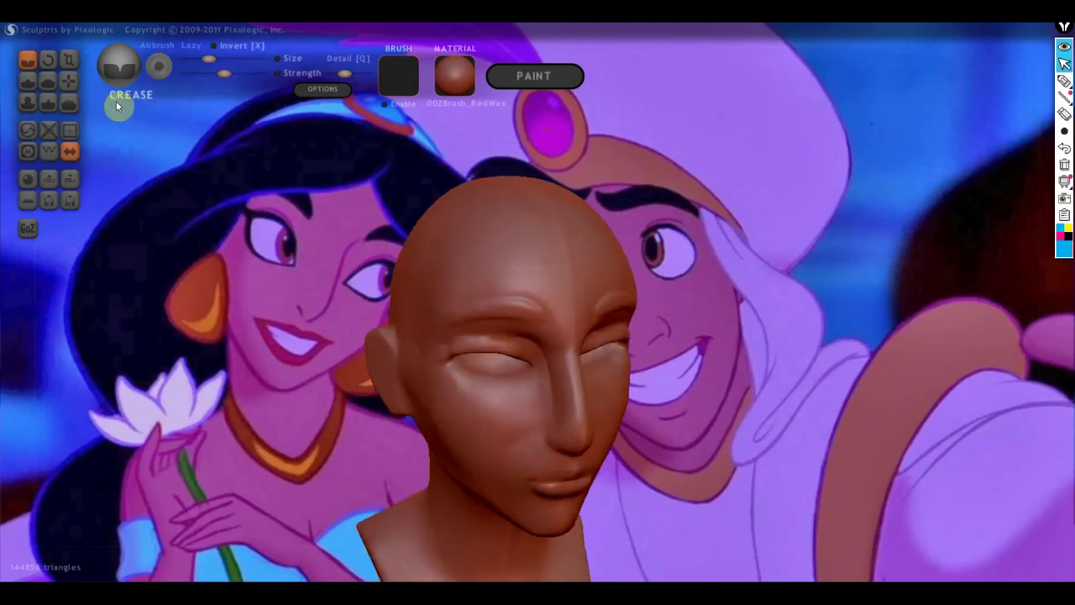
left_click(47, 81)
Zoom in close and flatten along the brow crease.
scroll(379, 270, "up", 2)
scroll(380, 271, "up", 2)
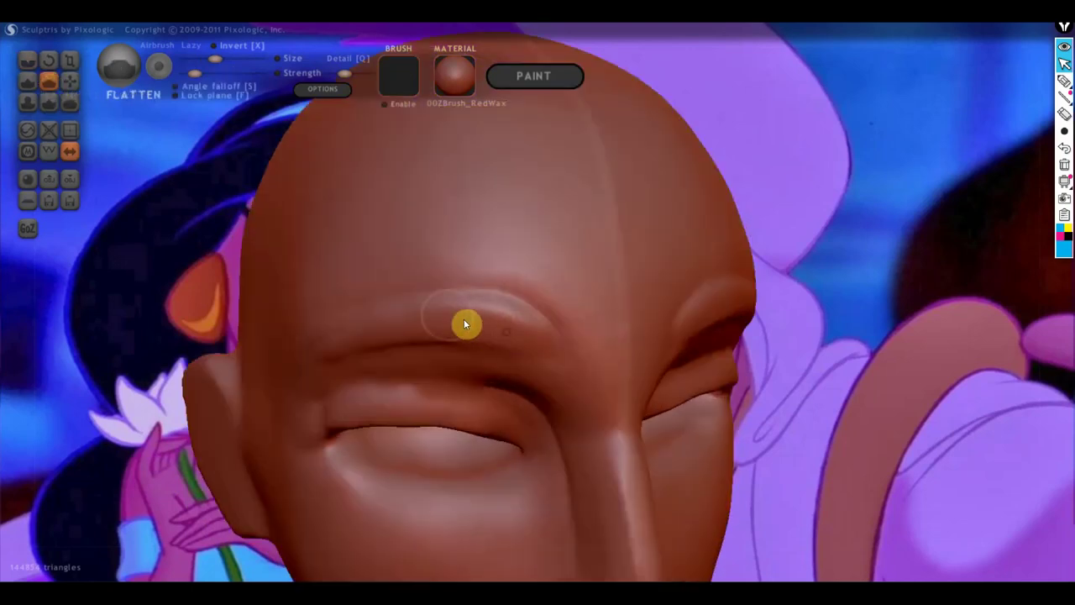
mouse_move(355, 336)
right_mouse_down()
mouse_move(412, 343)
mouse_move(434, 392)
mouse_move(500, 408)
right_mouse_up()
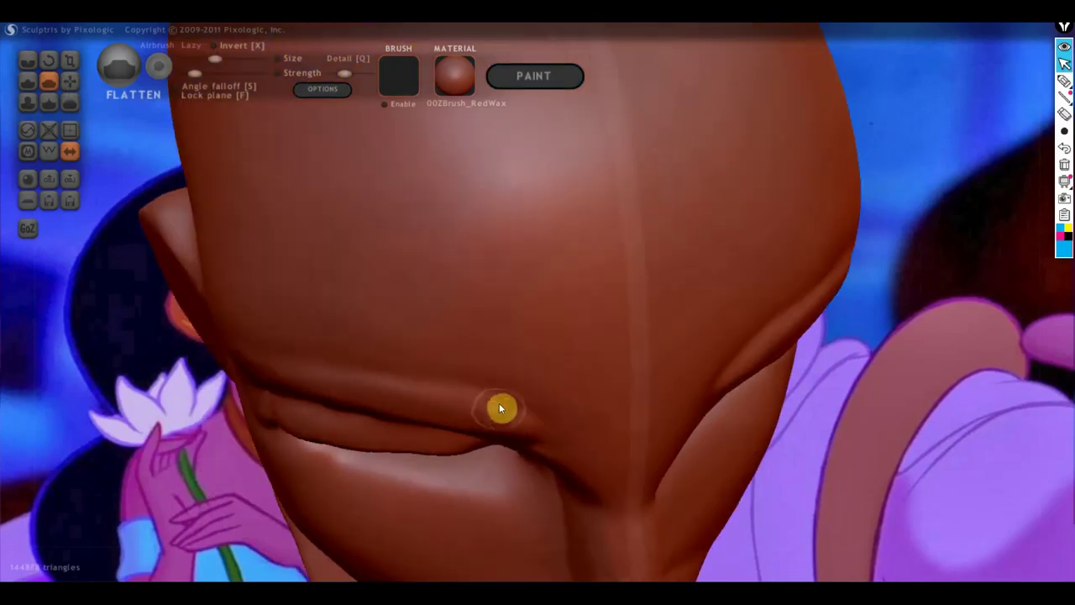
mouse_move(499, 408)
left_mouse_down()
mouse_move(312, 372)
mouse_move(515, 425)
left_mouse_up()
right_click_drag(516, 425, 557, 379)
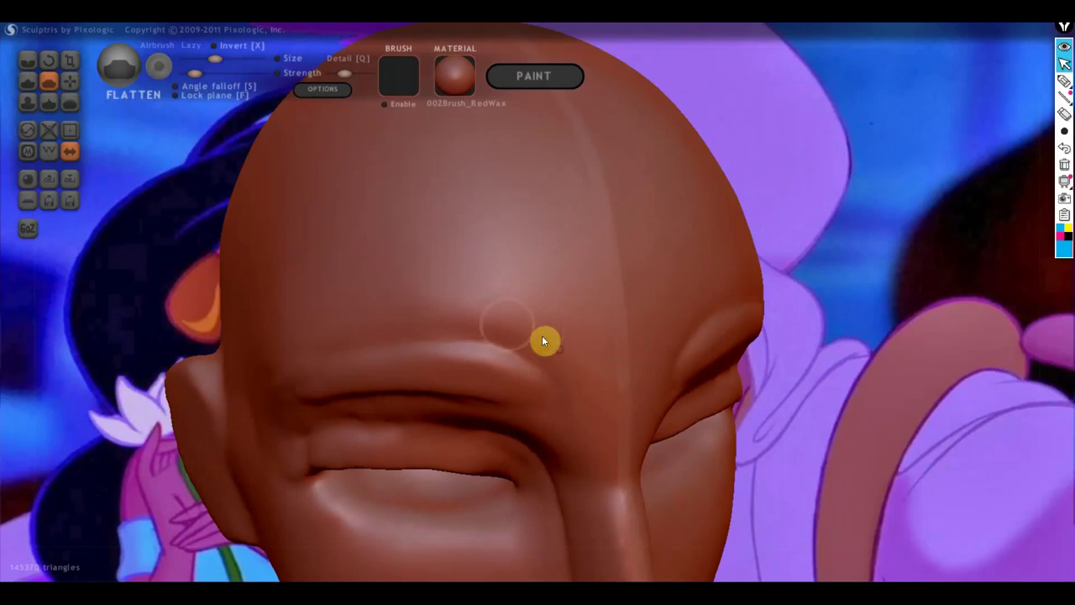
mouse_move(304, 342)
right_mouse_down()
mouse_move(514, 341)
mouse_move(535, 354)
right_mouse_up()
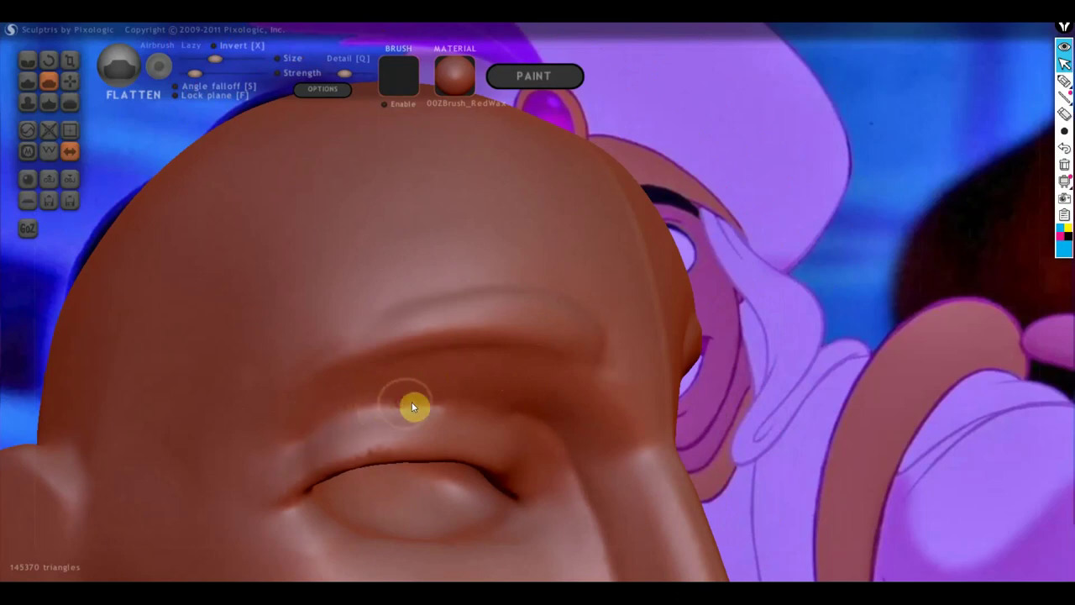
Smooth the inner eyelid crease, then reframe the head in a front view.
mouse_move(524, 429)
right_mouse_down()
mouse_move(536, 459)
mouse_move(574, 463)
mouse_move(591, 448)
right_mouse_up()
scroll(536, 458, "down", 3)
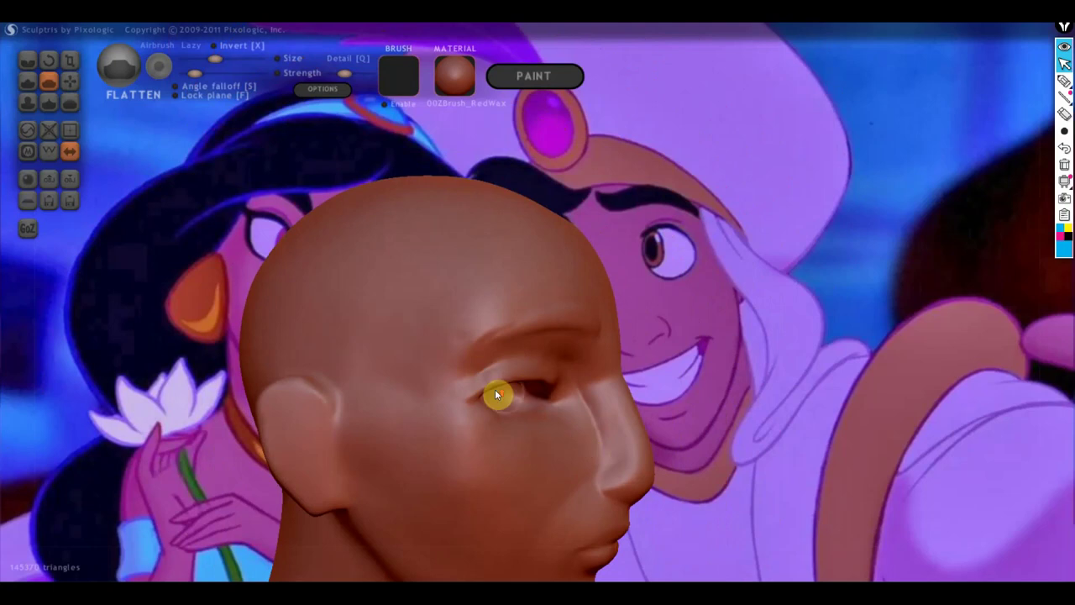
scroll(494, 389, "up", 3)
left_click_drag(457, 409, 428, 444)
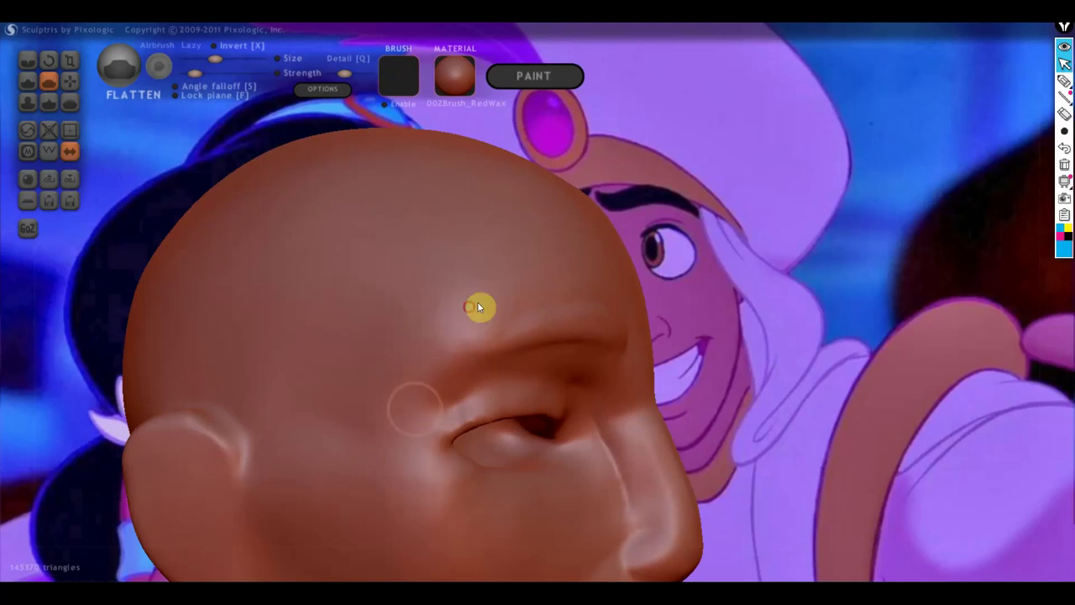
right_click_drag(445, 385, 322, 389)
scroll(456, 383, "down", 3)
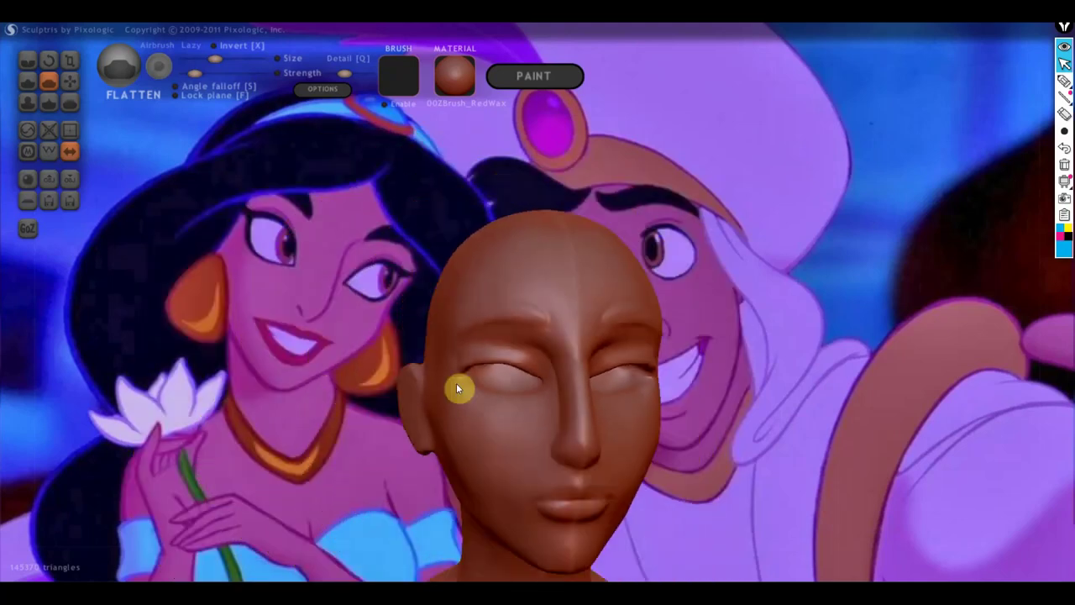
mouse_move(623, 396)
right_mouse_down("alt")
mouse_move(579, 340)
mouse_move(665, 330)
mouse_move(668, 319)
mouse_move(665, 330)
right_mouse_up("alt")
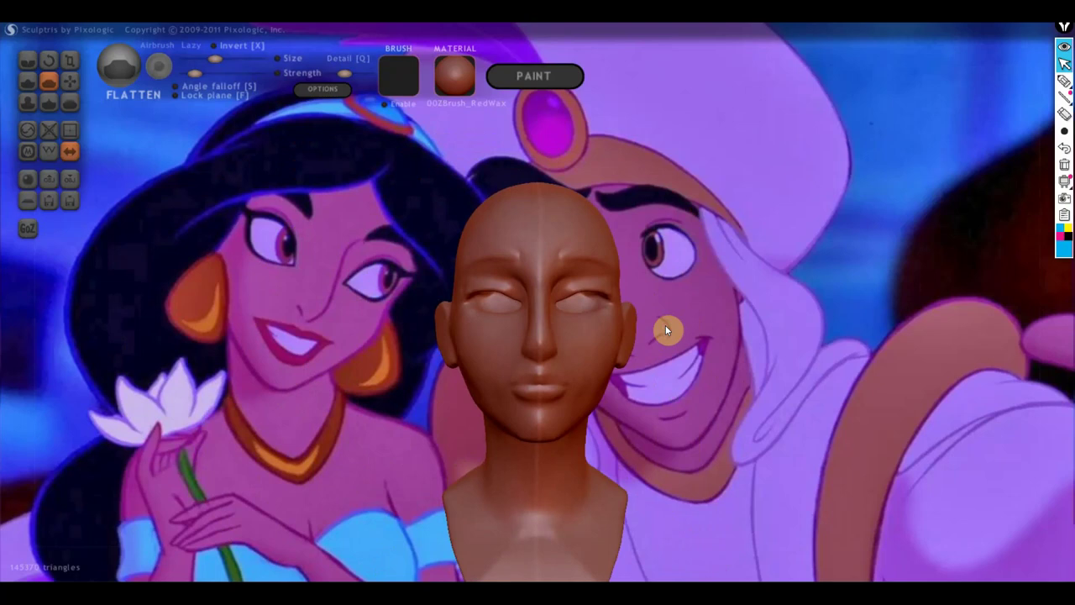
Export the head mesh as an OBJ file named 'жасмин'.
left_click(69, 178)
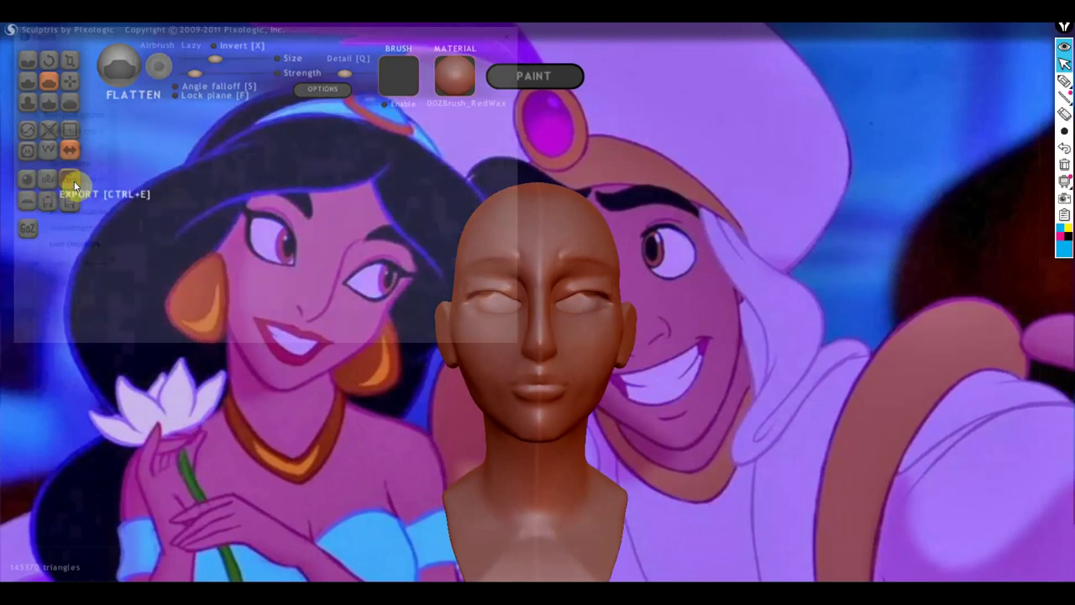
left_click(157, 283)
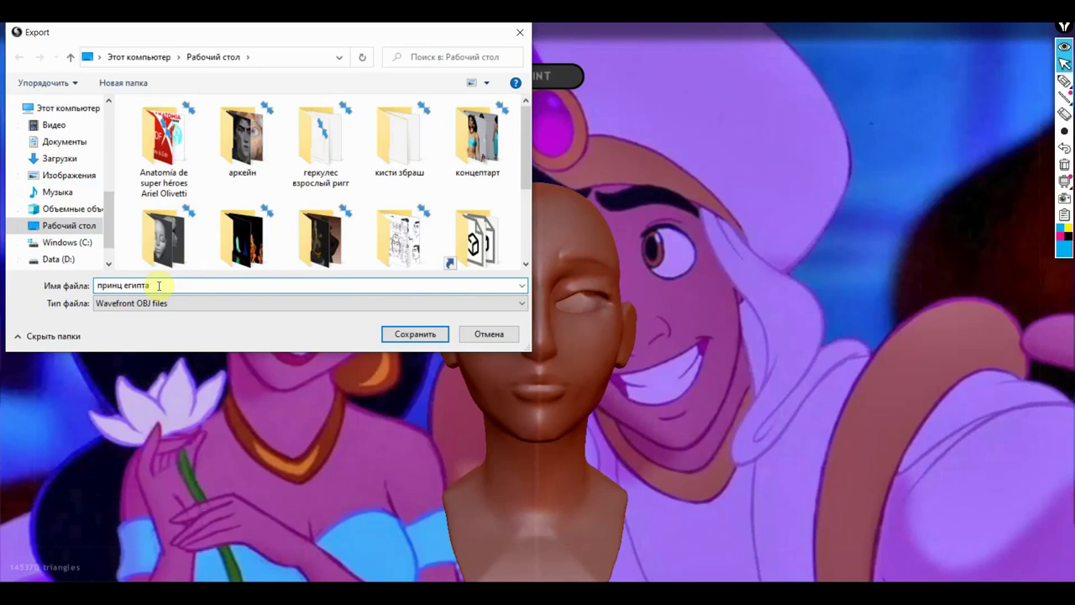
left_click_drag(151, 283, 101, 283)
type("жасмин")
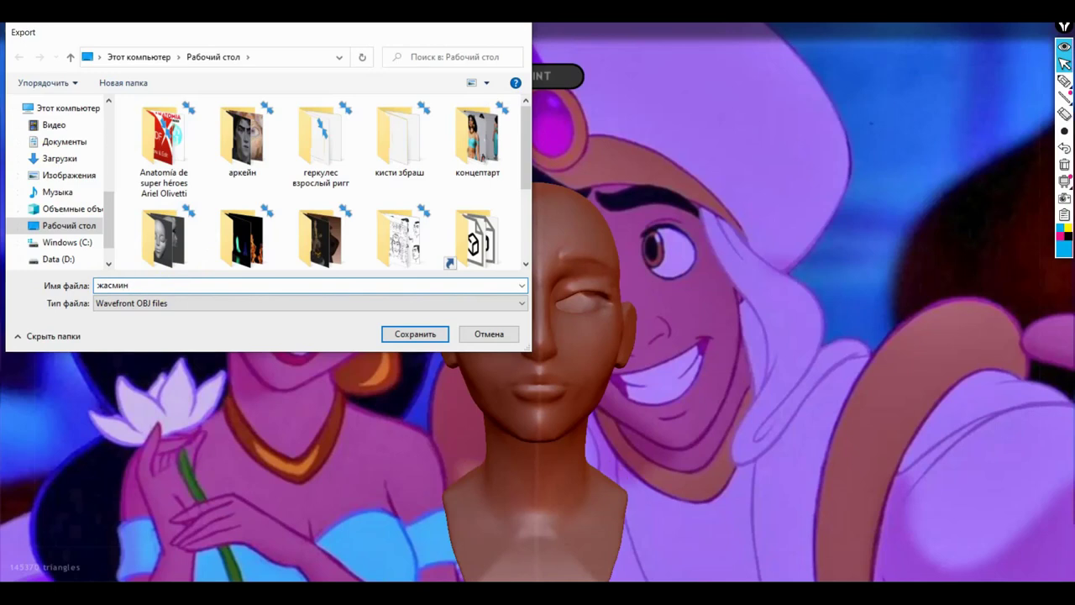
key("Return")
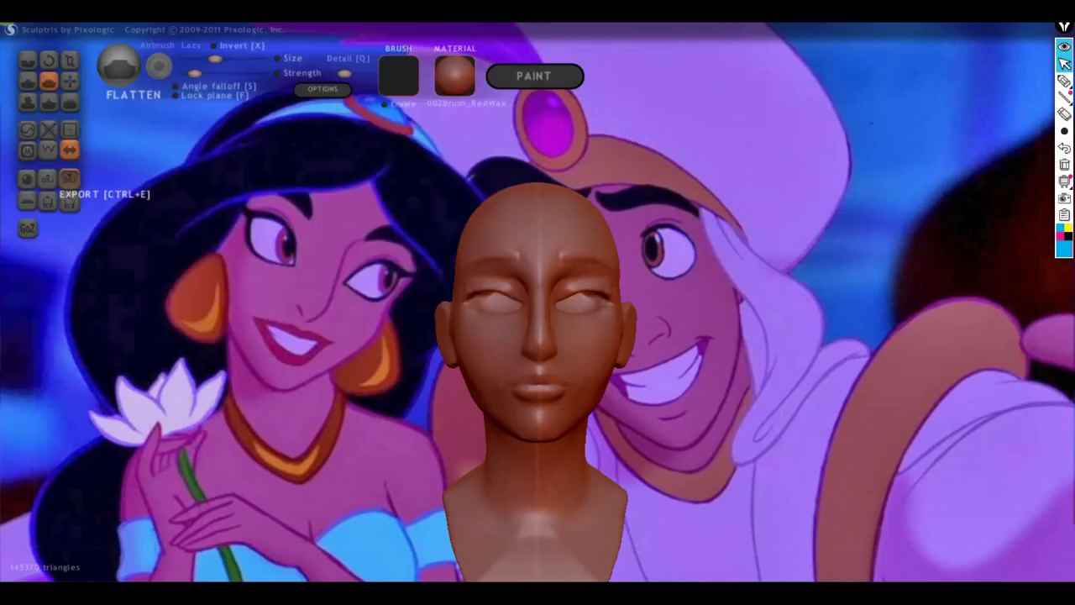
Export the mesh again to the desktop as Wavefront OBJ 'жасмин 2'.
left_click(69, 192)
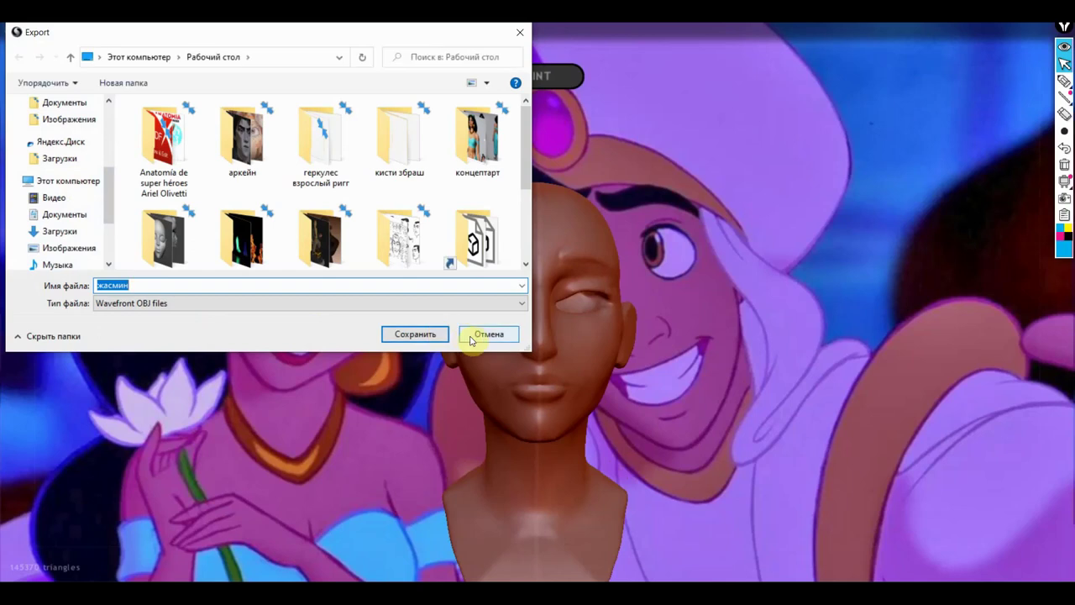
left_click(135, 284)
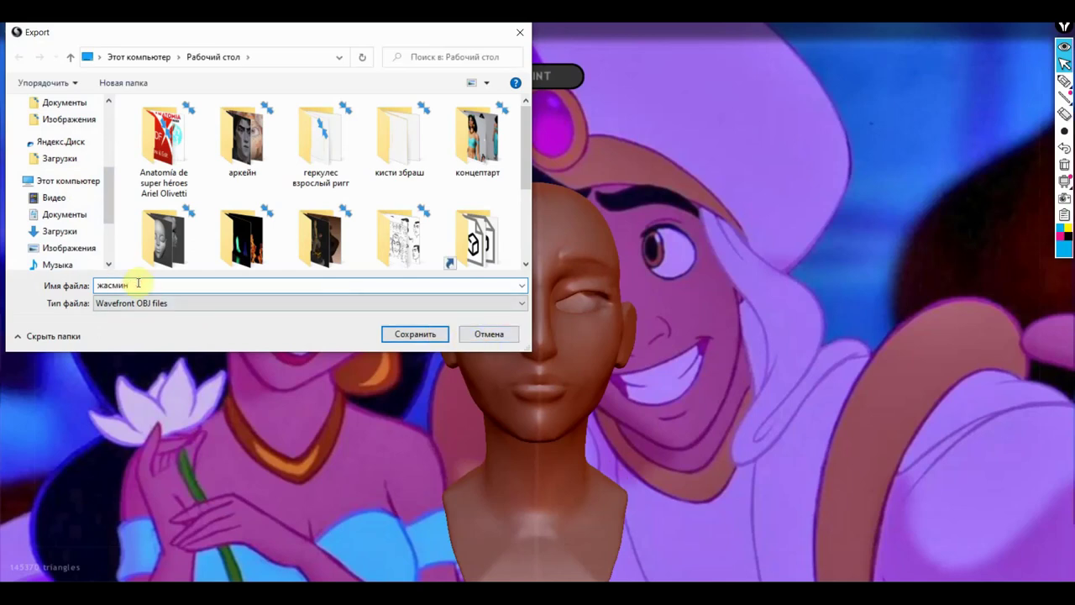
type(" 2")
left_click(153, 283)
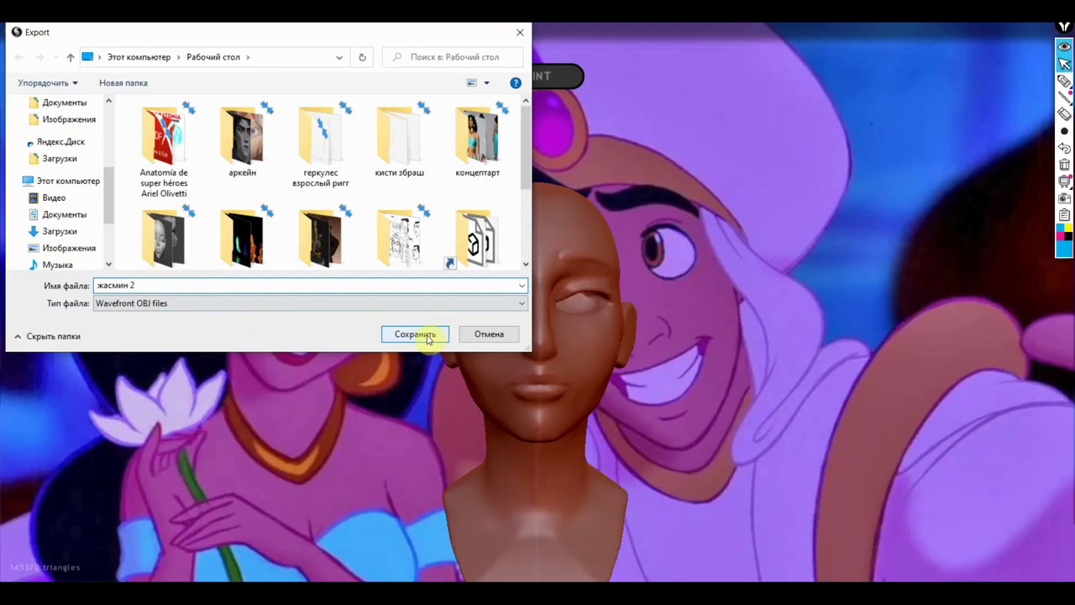
left_click(415, 334)
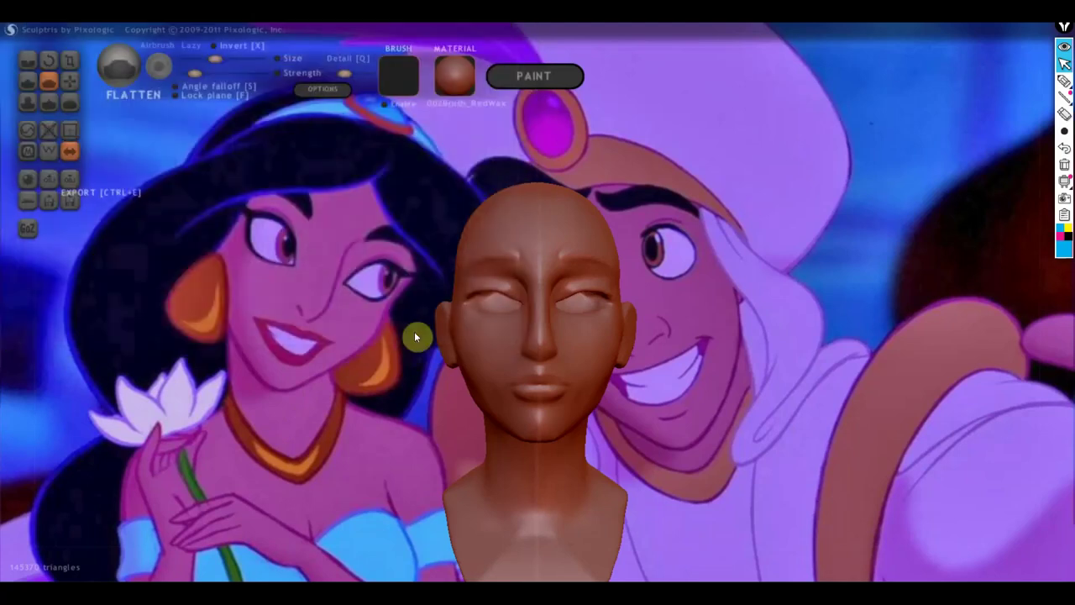
Rotate the head to face right and slide it right in the view.
scroll(656, 425, "down", 2)
mouse_move(657, 420)
left_mouse_down()
mouse_move(685, 448)
mouse_move(671, 433)
mouse_move(794, 432)
mouse_move(751, 384)
mouse_move(842, 355)
mouse_move(544, 365)
left_mouse_up()
scroll(760, 427, "up", 3)
middle_click_drag(543, 364, 862, 360)
mouse_move(862, 360)
left_mouse_down()
mouse_move(881, 372)
mouse_move(892, 358)
mouse_move(887, 368)
left_mouse_up()
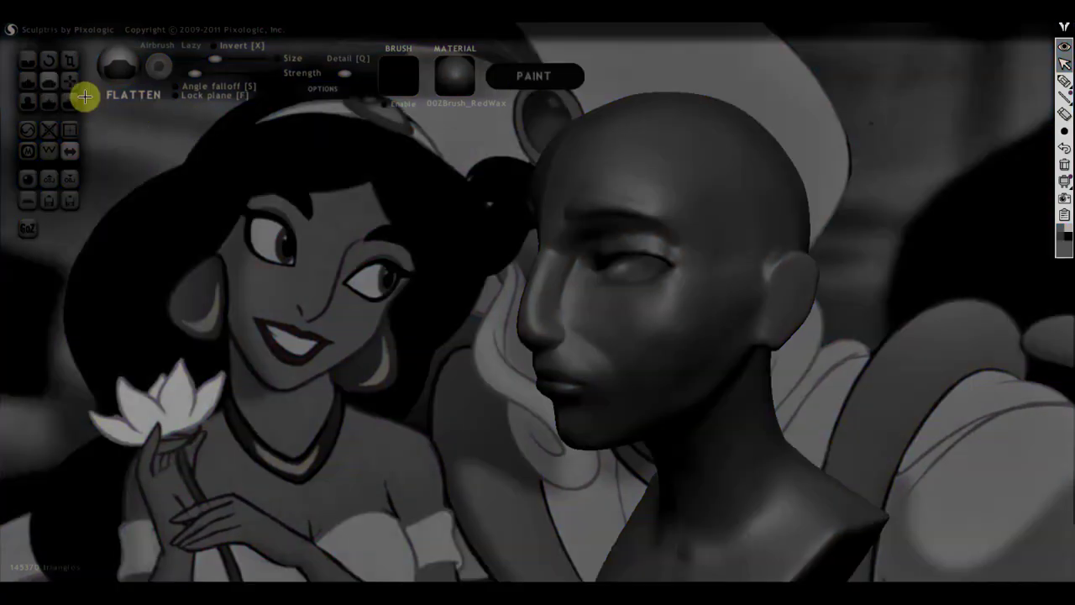
Save a Lightshot JPG of the head profile and reference to the desktop.
mouse_move(103, 98)
left_mouse_down()
mouse_move(848, 486)
mouse_move(834, 496)
left_mouse_up()
left_click_drag(466, 96, 467, 82)
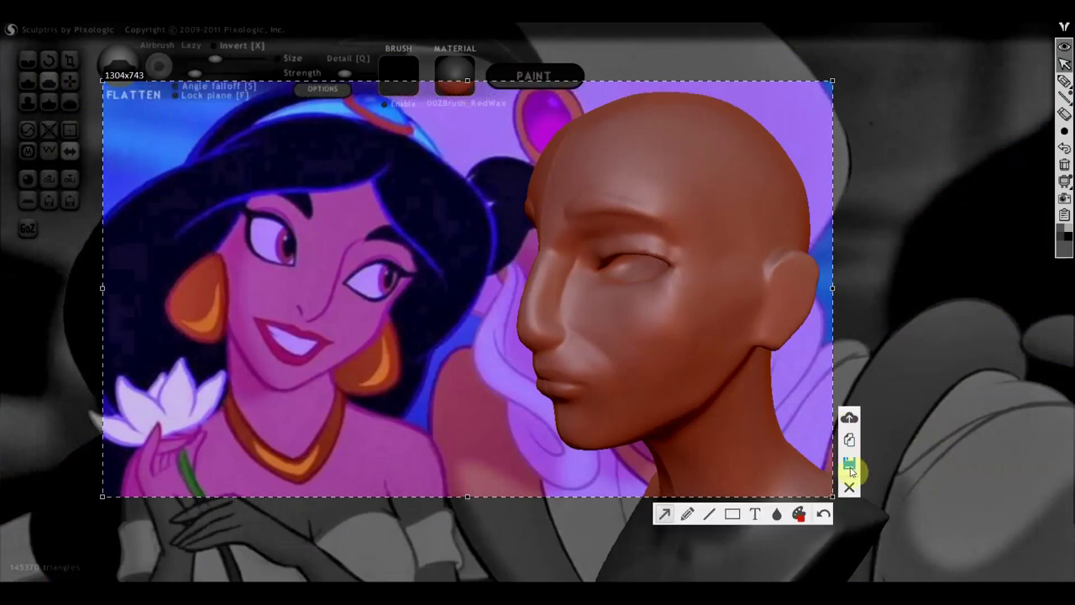
left_click(849, 463)
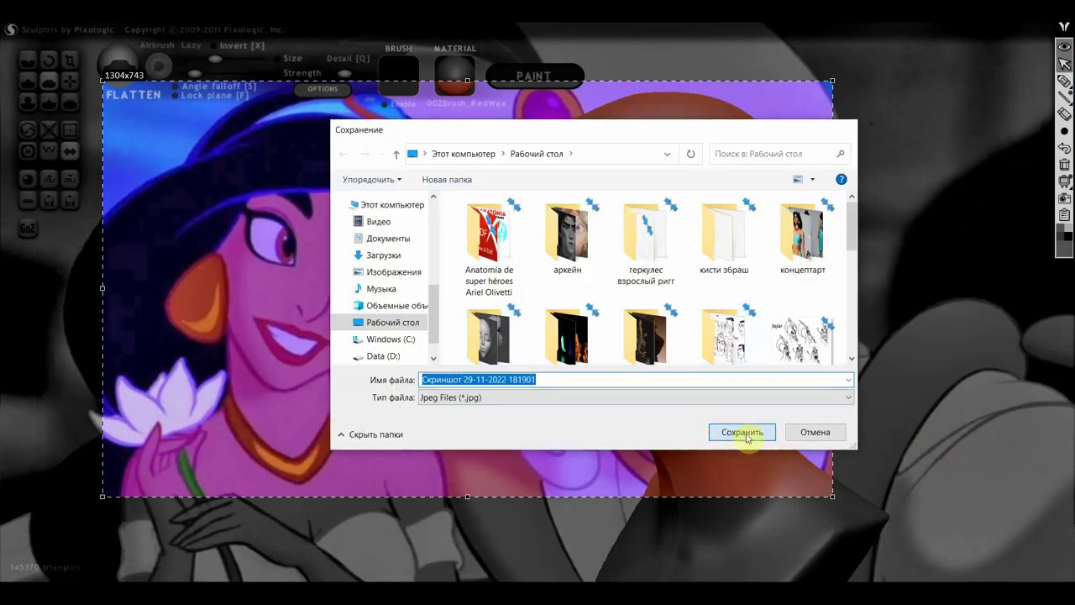
left_click(742, 433)
right_click_drag(748, 443, 879, 418)
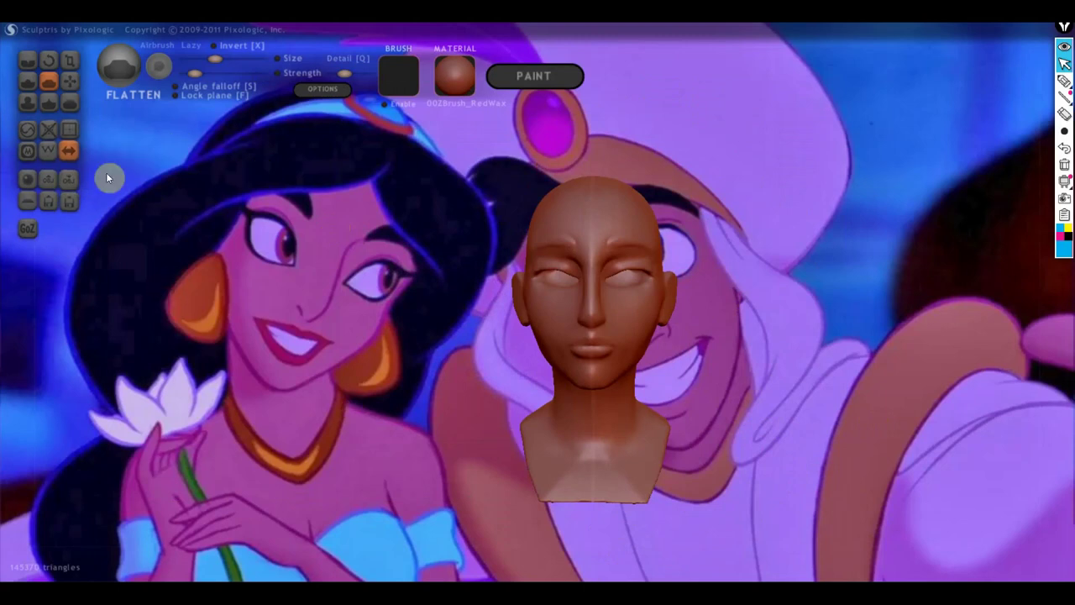
Import Female_PlanesofHead_128 into a new scene, discarding the current sculpt.
left_click(41, 176)
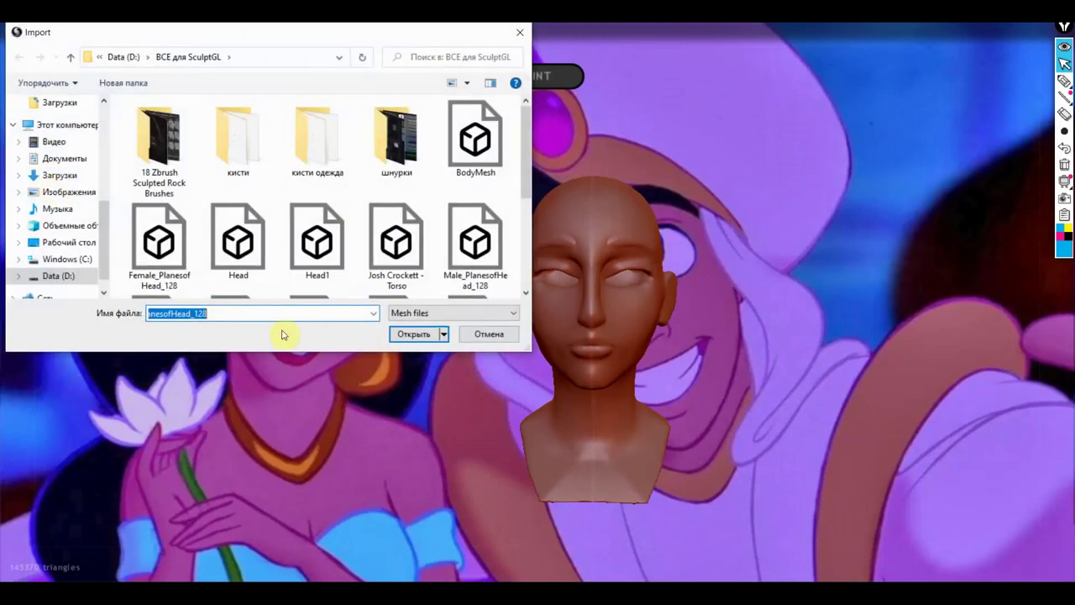
left_click(159, 243)
left_click(418, 333)
left_click(491, 326)
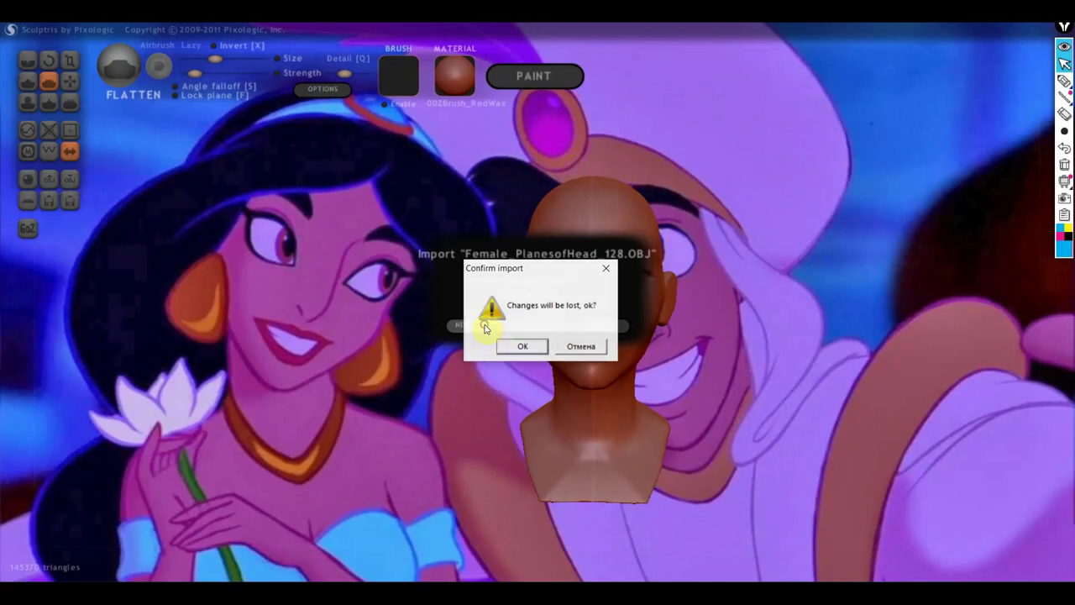
left_click(522, 349)
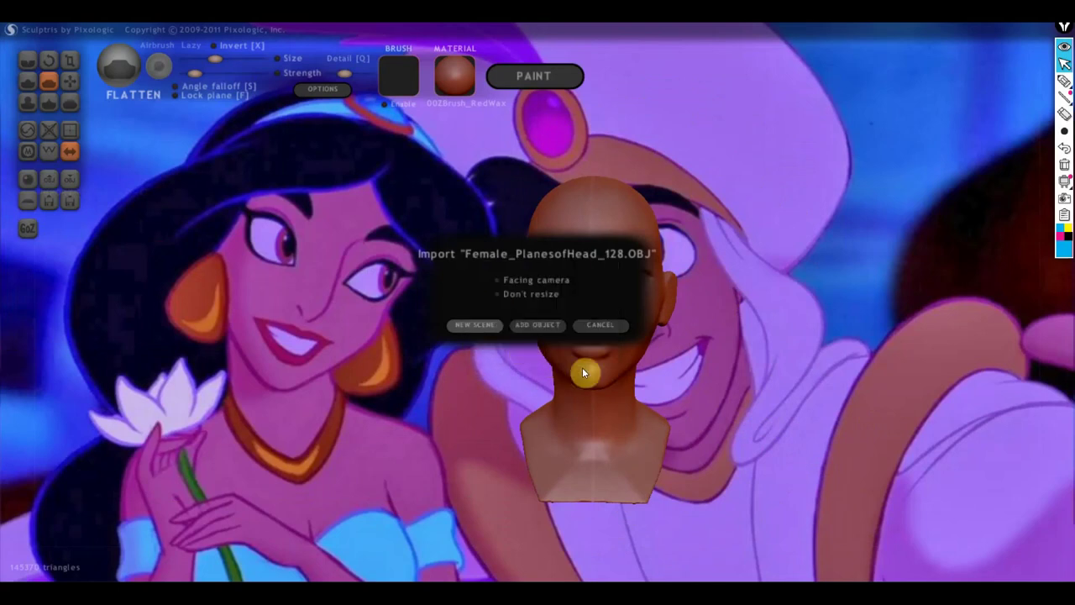
Enlarge the bust in a three-quarter view and reselect the Flatten brush.
left_click_drag(729, 371, 641, 364, "shift")
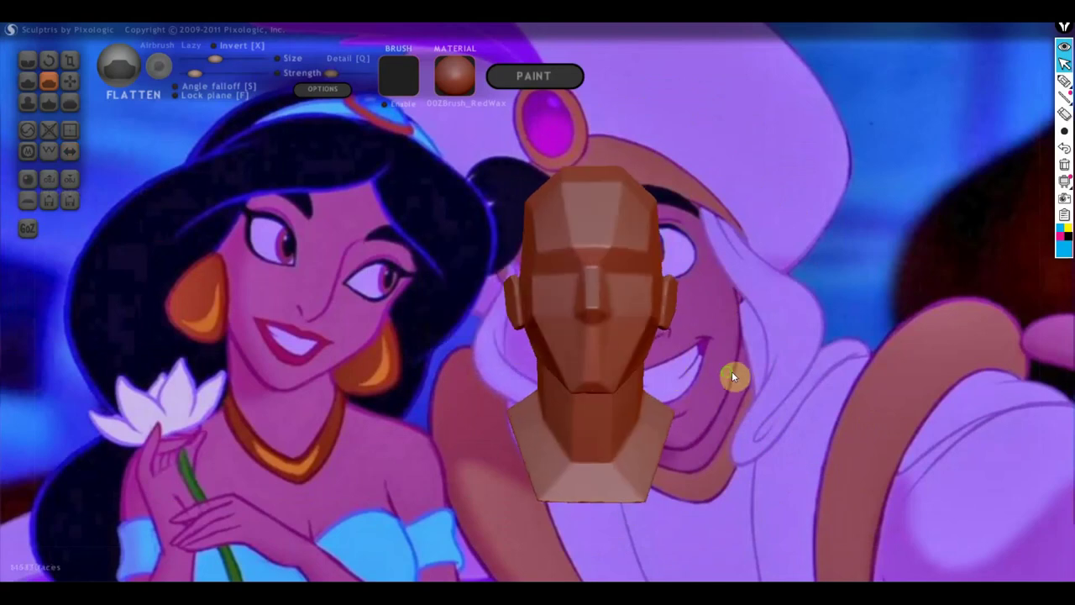
scroll(645, 371, "up", 3)
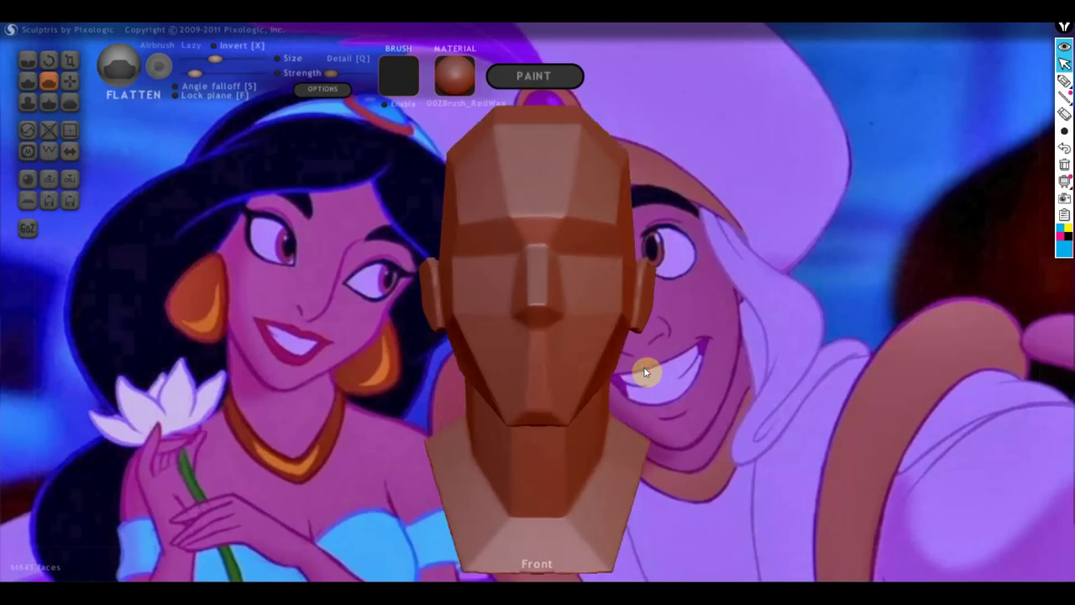
middle_click_drag(677, 352, 504, 363)
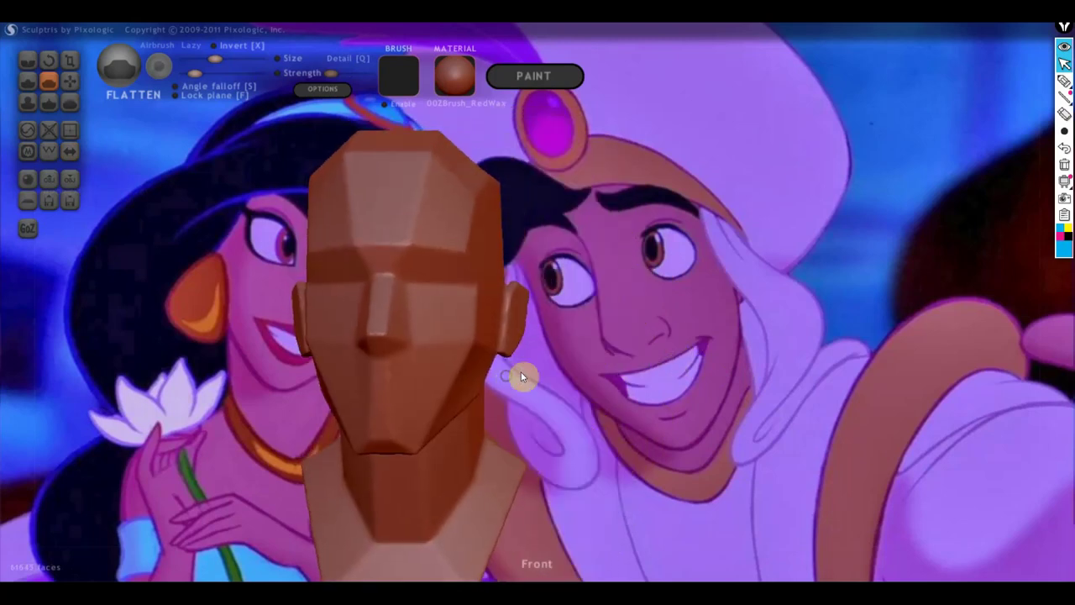
left_click_drag(550, 362, 635, 370)
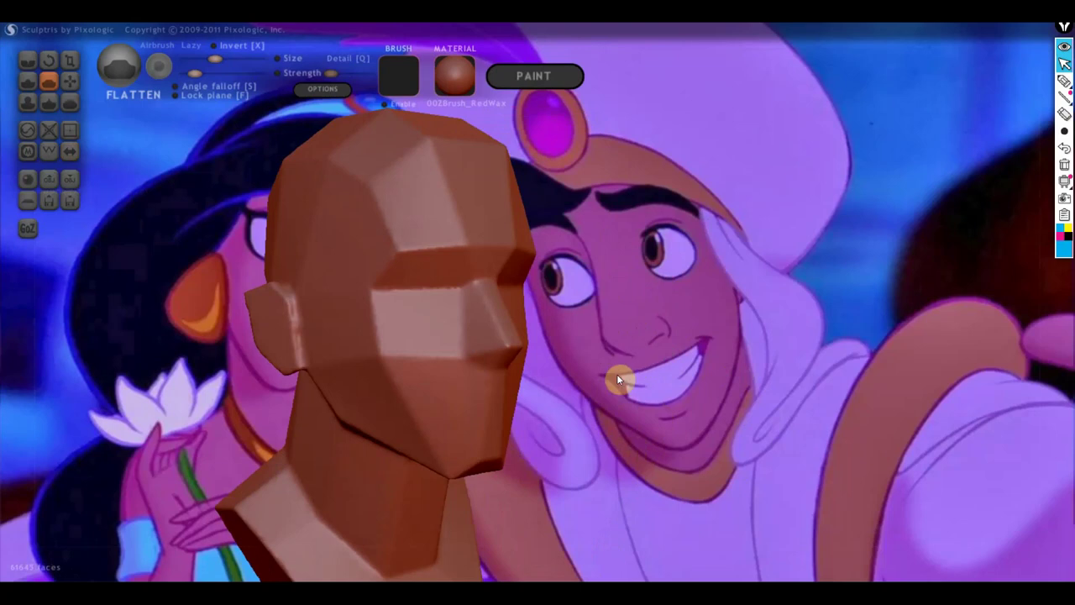
left_click(31, 81)
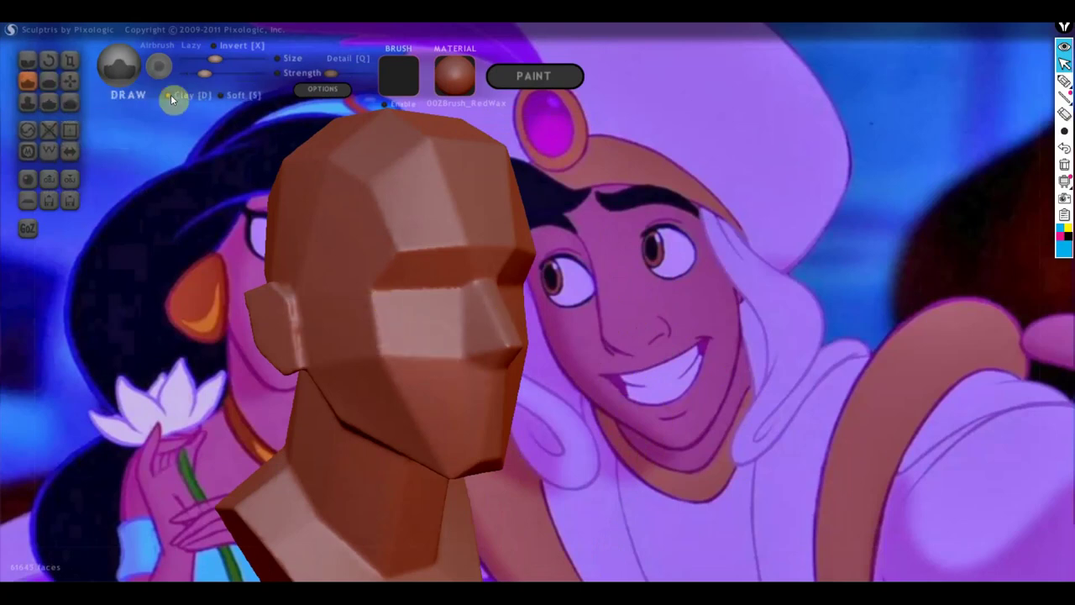
left_click(51, 81)
left_click_drag(218, 193, 383, 283)
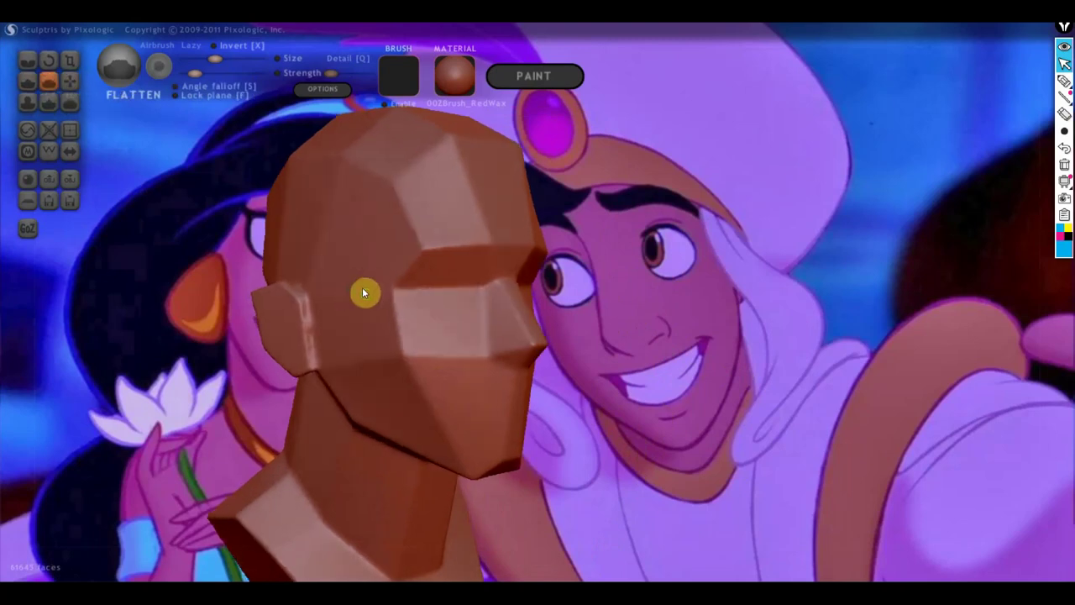
Enable symmetry, accept removing asymmetric details, and orbit around the head to check it.
left_click(70, 150)
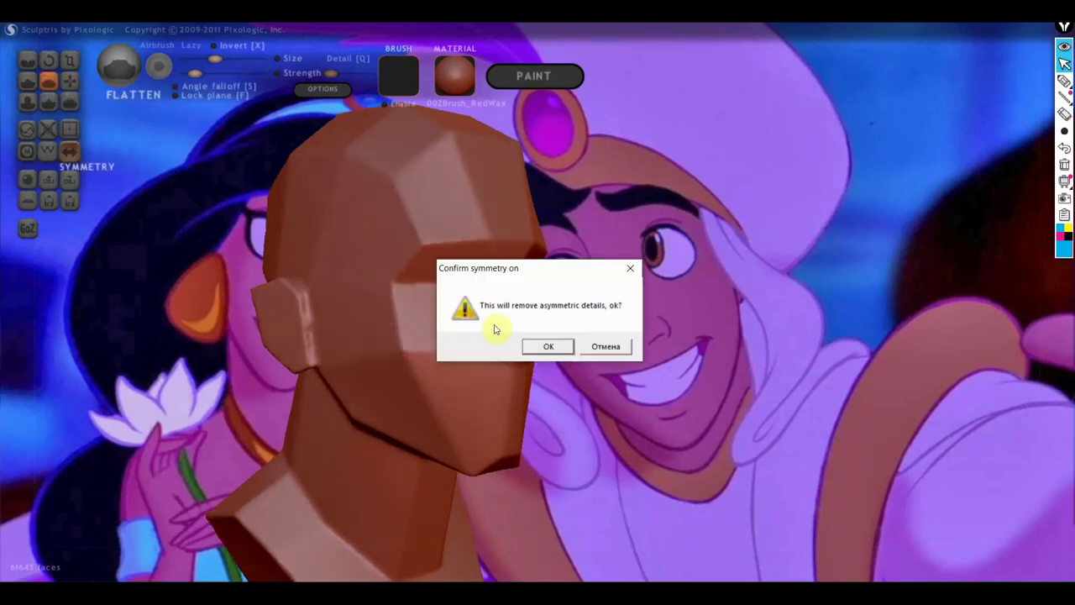
left_click(523, 346)
left_click(607, 348)
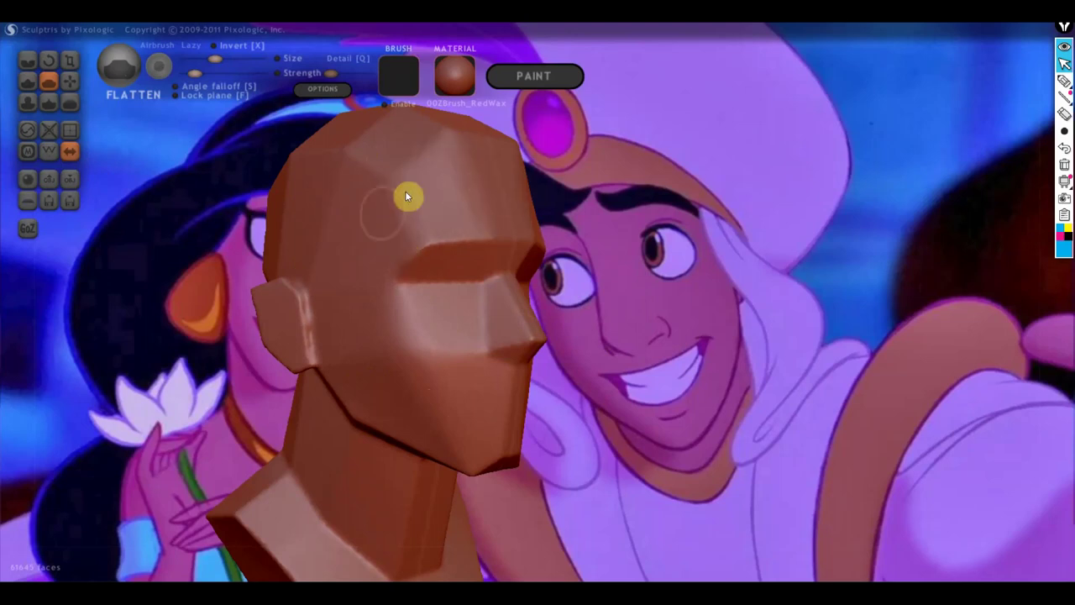
right_click_drag(437, 165, 430, 298)
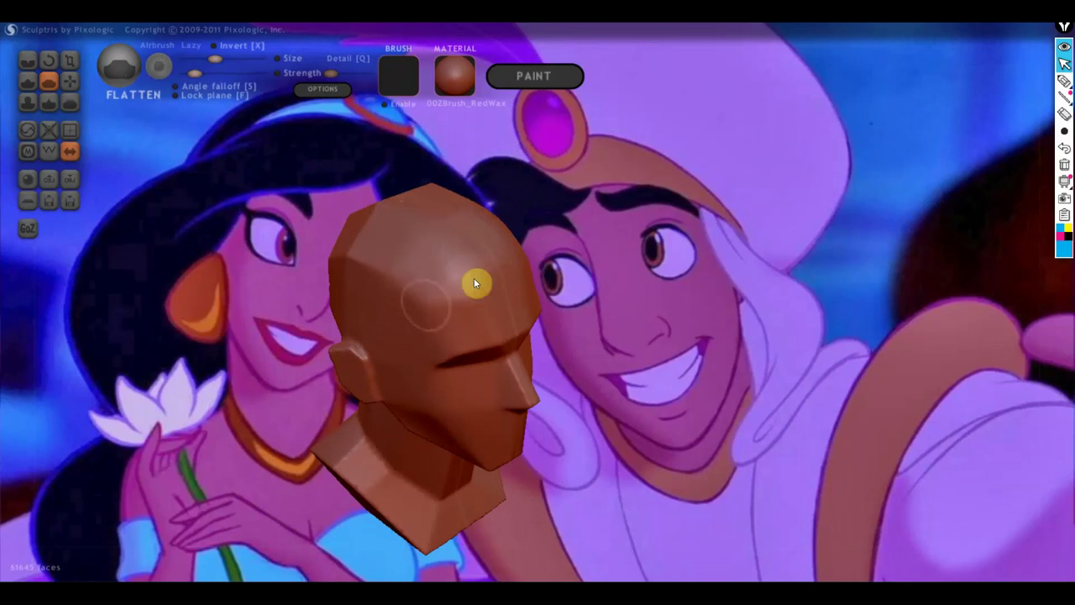
right_click_drag(378, 283, 559, 305)
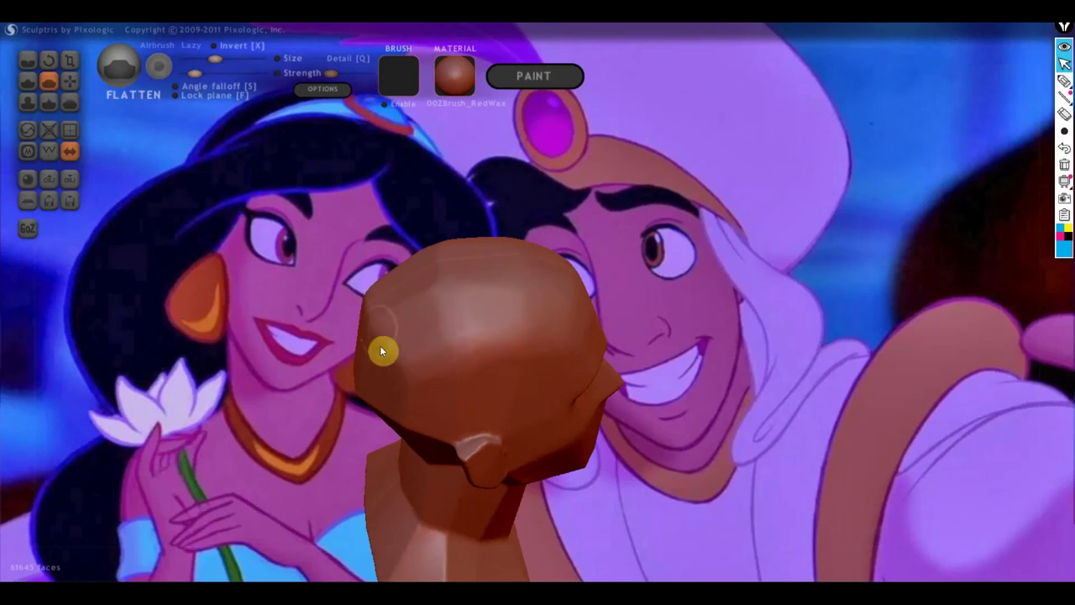
mouse_move(398, 352)
right_mouse_down()
mouse_move(522, 314)
mouse_move(538, 325)
right_mouse_up()
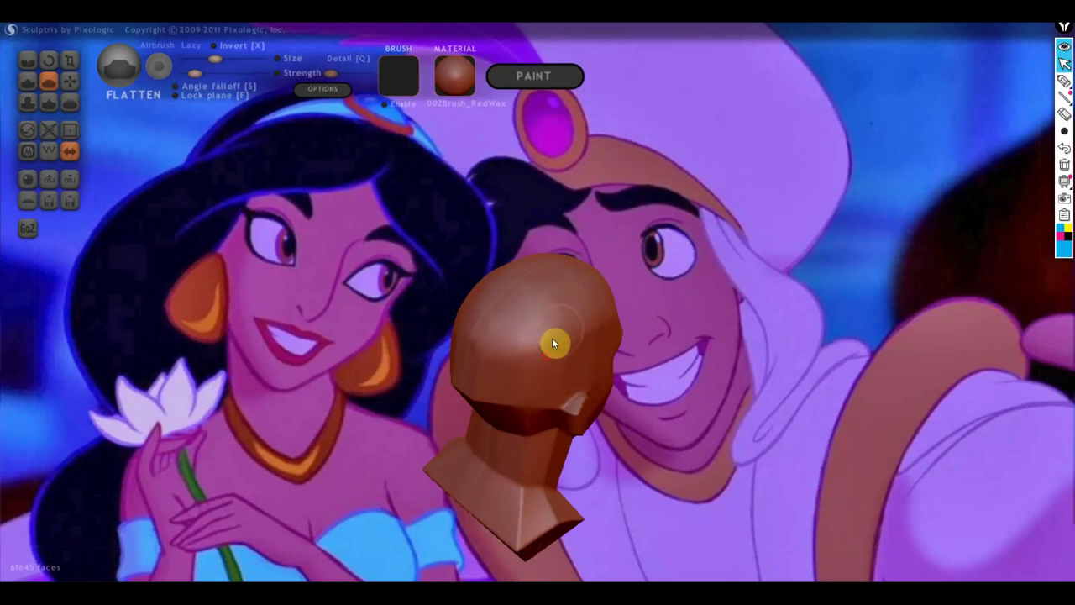
right_click_drag(553, 339, 581, 294)
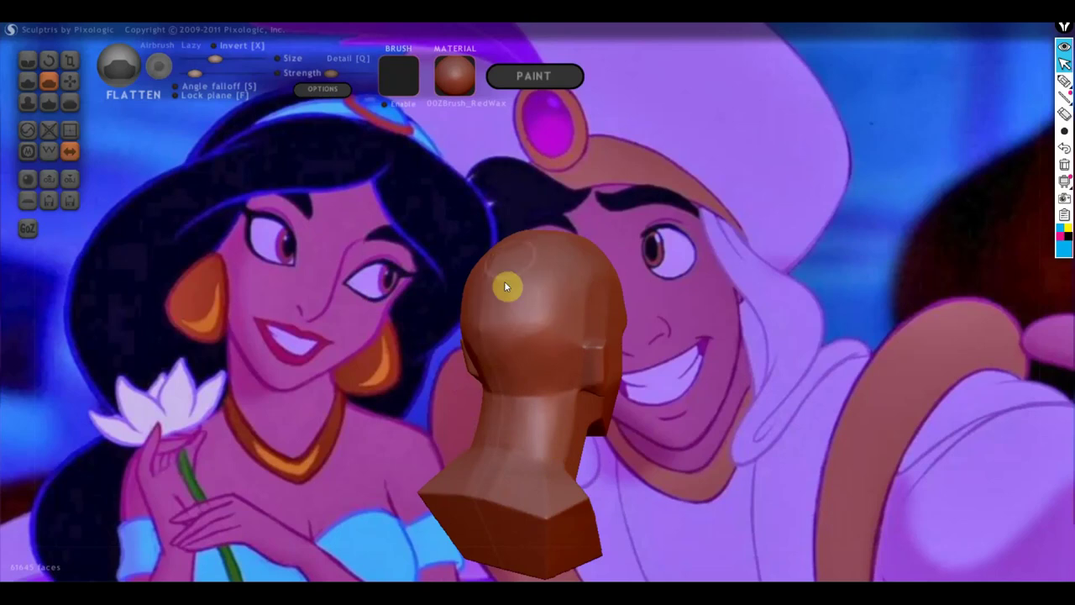
right_click_drag(541, 333, 442, 340)
scroll(518, 334, "up", 2)
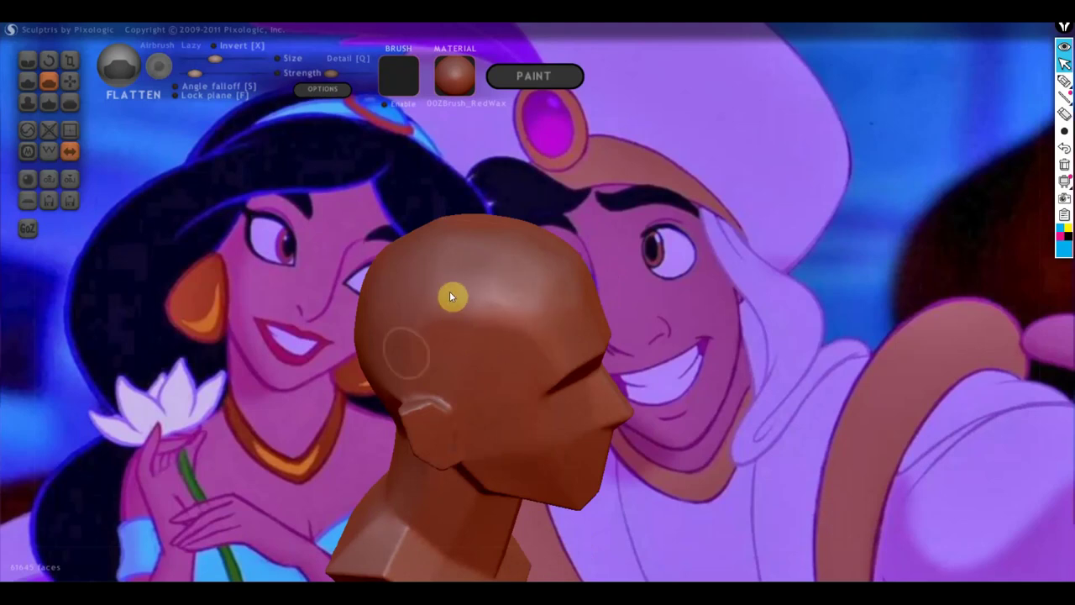
left_click_drag(437, 353, 306, 315)
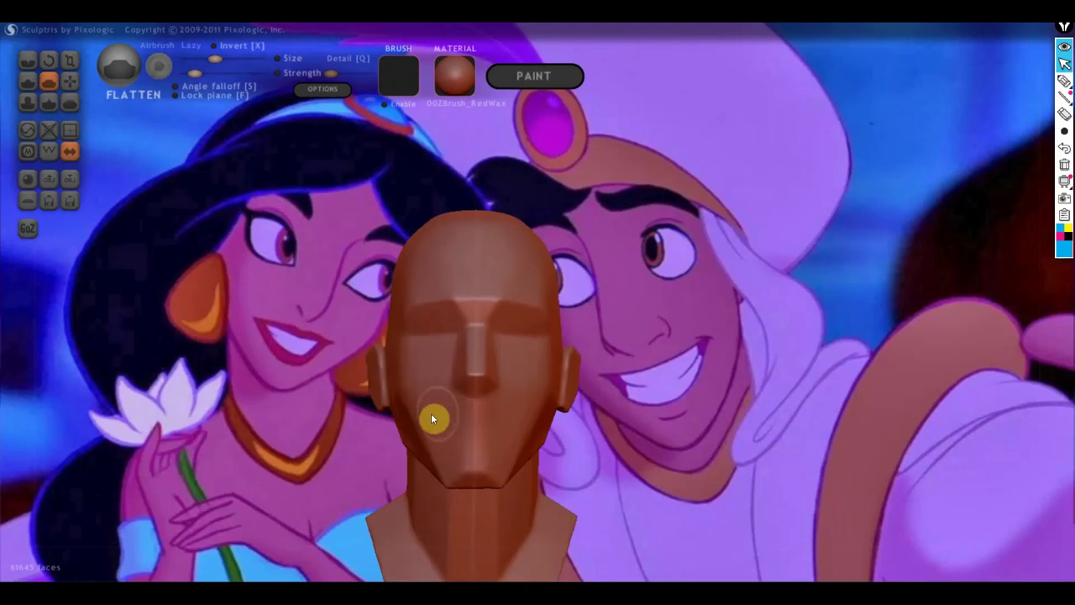
left_click_drag(458, 478, 547, 396)
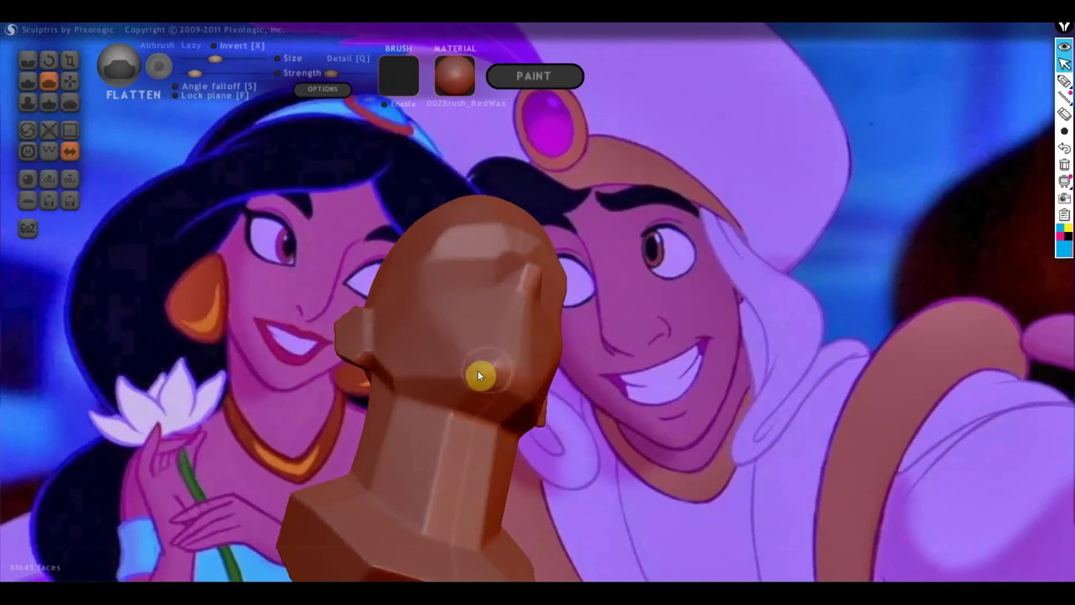
left_click_drag(479, 370, 498, 380)
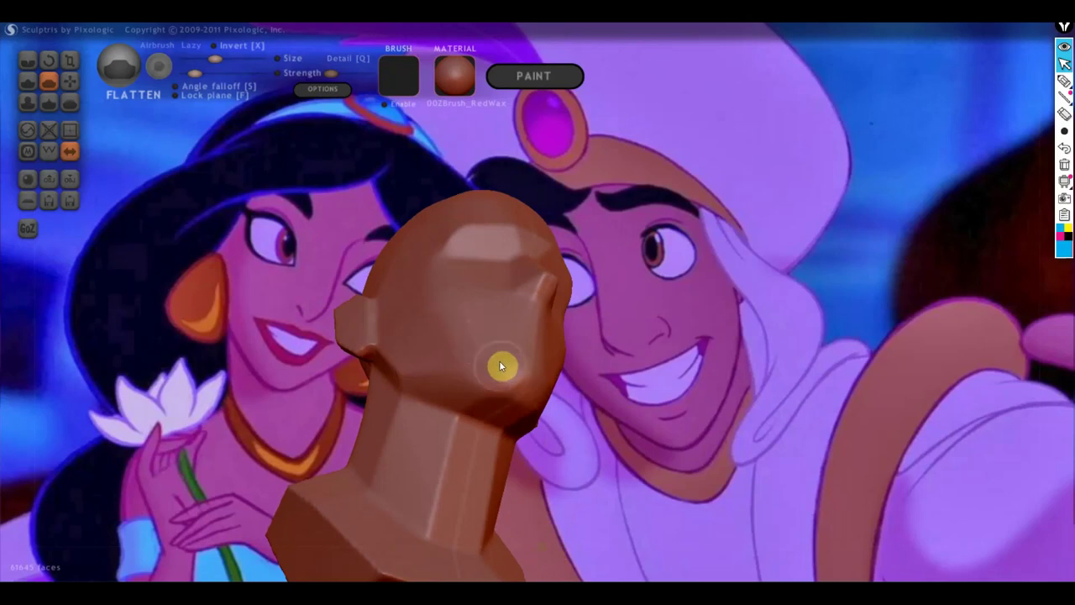
mouse_move(424, 283)
right_mouse_down()
mouse_move(448, 325)
mouse_move(377, 396)
right_mouse_up()
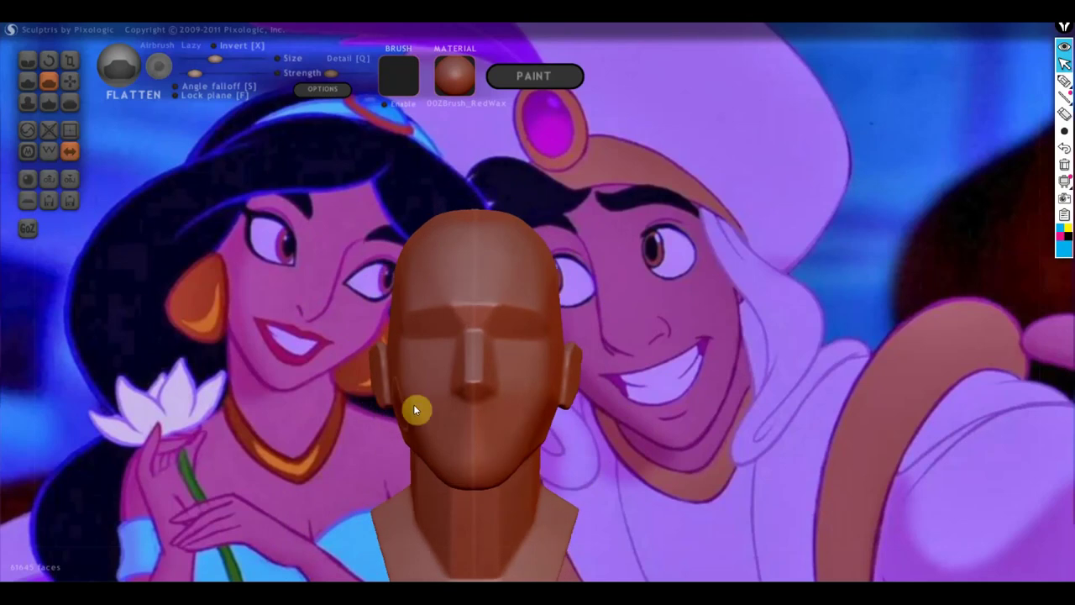
mouse_move(442, 423)
right_mouse_down()
mouse_move(490, 425)
mouse_move(468, 454)
mouse_move(369, 451)
right_mouse_up()
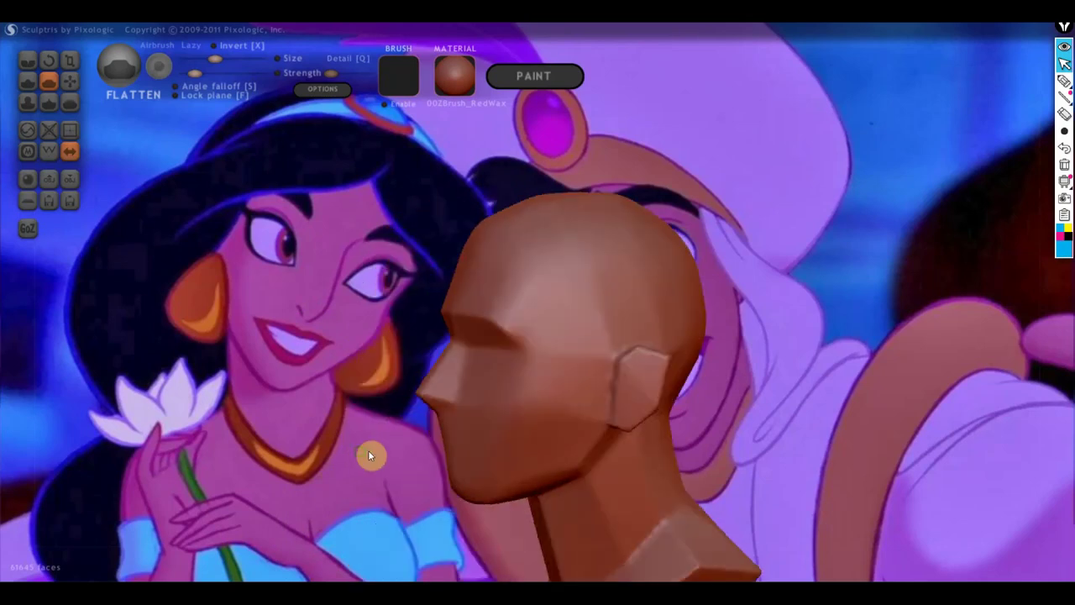
mouse_move(468, 442)
right_mouse_down()
mouse_move(283, 420)
mouse_move(456, 426)
mouse_move(644, 406)
mouse_move(566, 413)
mouse_move(583, 423)
mouse_move(598, 420)
mouse_move(562, 408)
mouse_move(352, 407)
right_mouse_up()
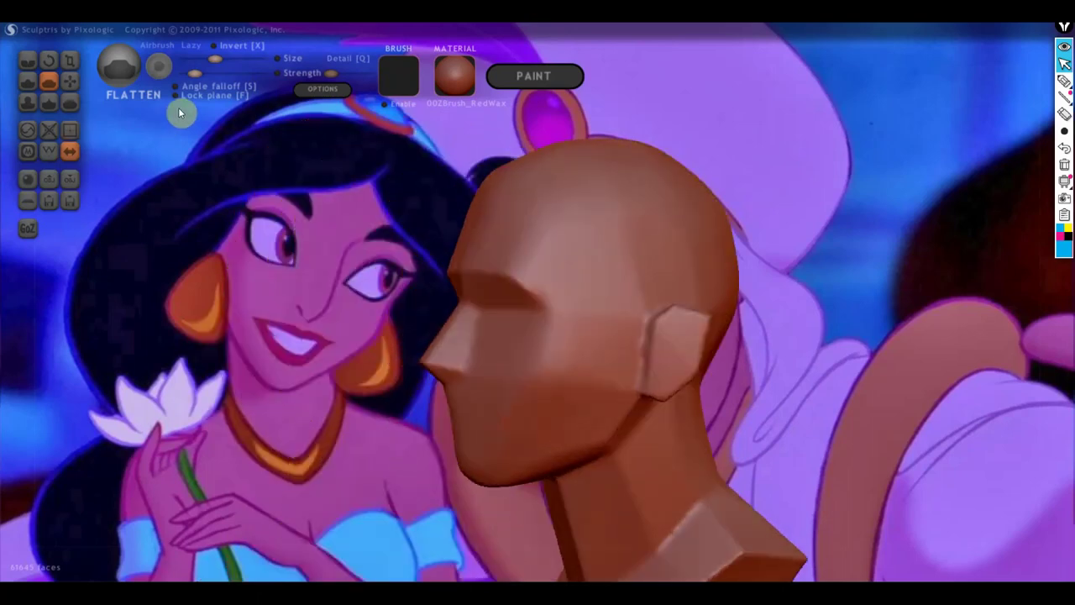
Set the Sculptris background to the Aladdin side-profile screenshot.
left_click(326, 89)
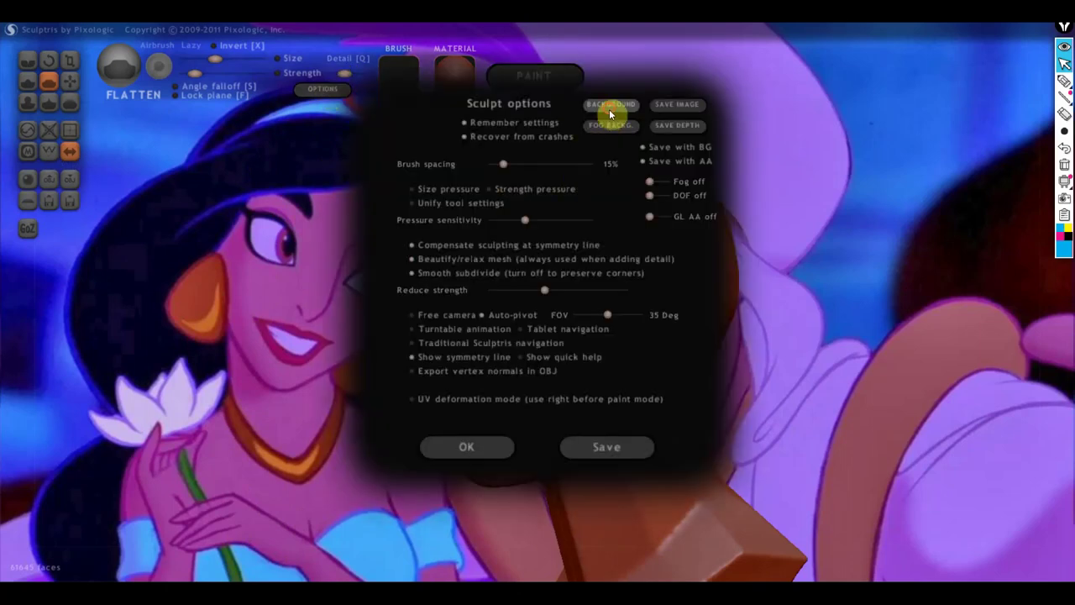
left_click(609, 109)
scroll(399, 248, "down", 5)
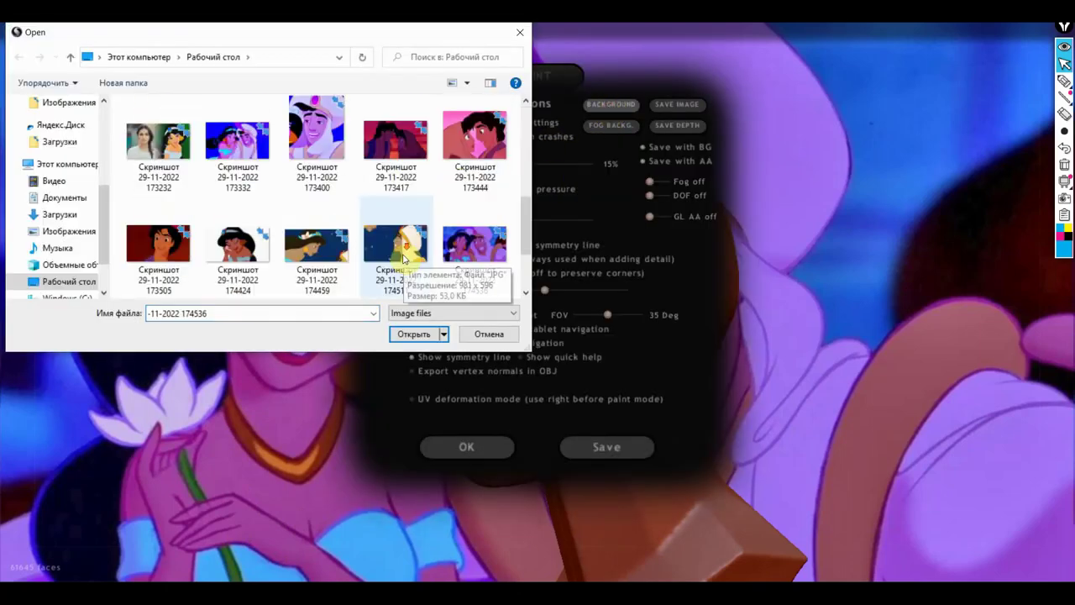
left_click(400, 254)
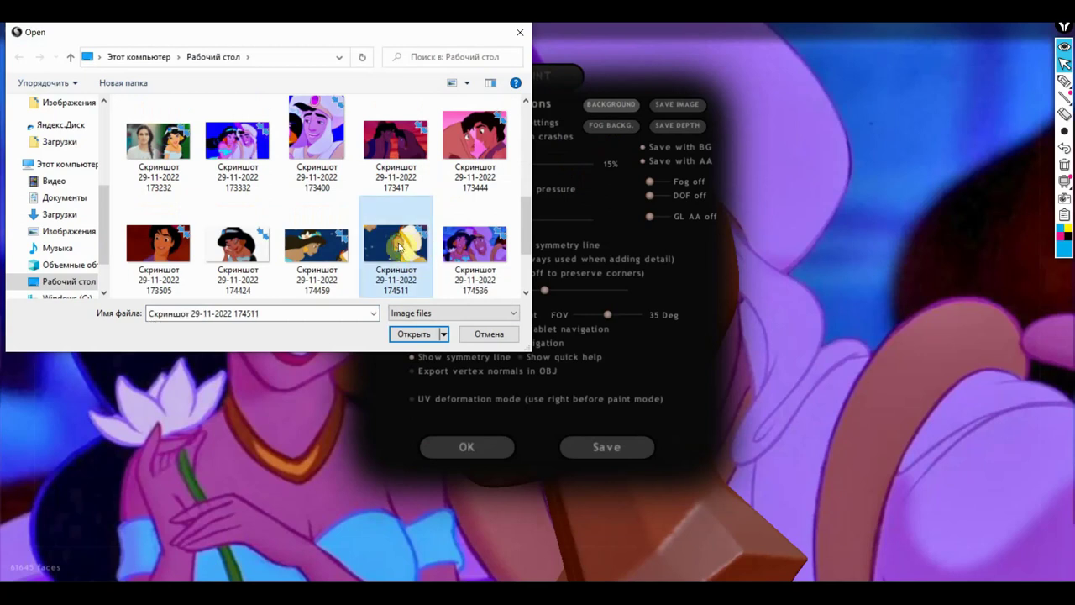
left_click(410, 337)
left_click(486, 440)
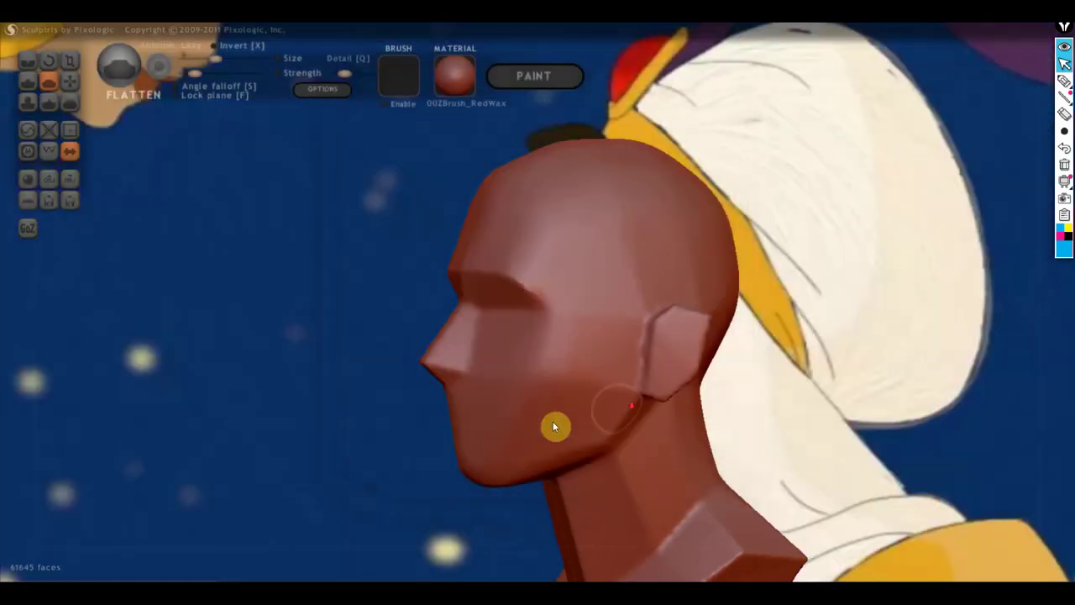
Shrink and turn the head, placing it in profile beside Aladdin's face.
mouse_move(553, 427)
right_mouse_down()
mouse_move(792, 403)
mouse_move(486, 370)
right_mouse_up()
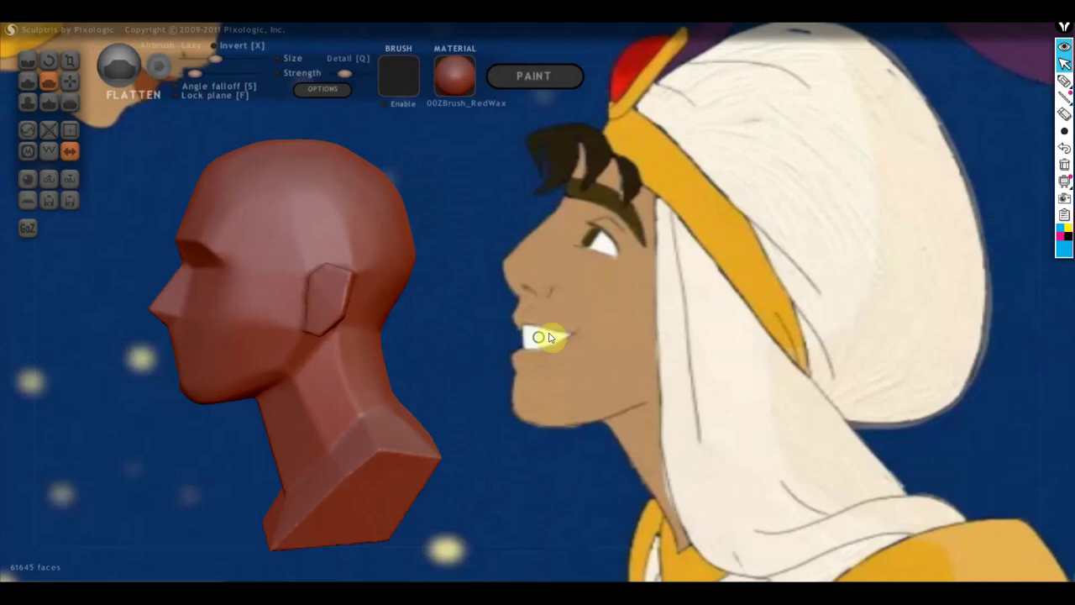
right_click_drag(547, 336, 662, 345)
scroll(656, 341, "up", 2)
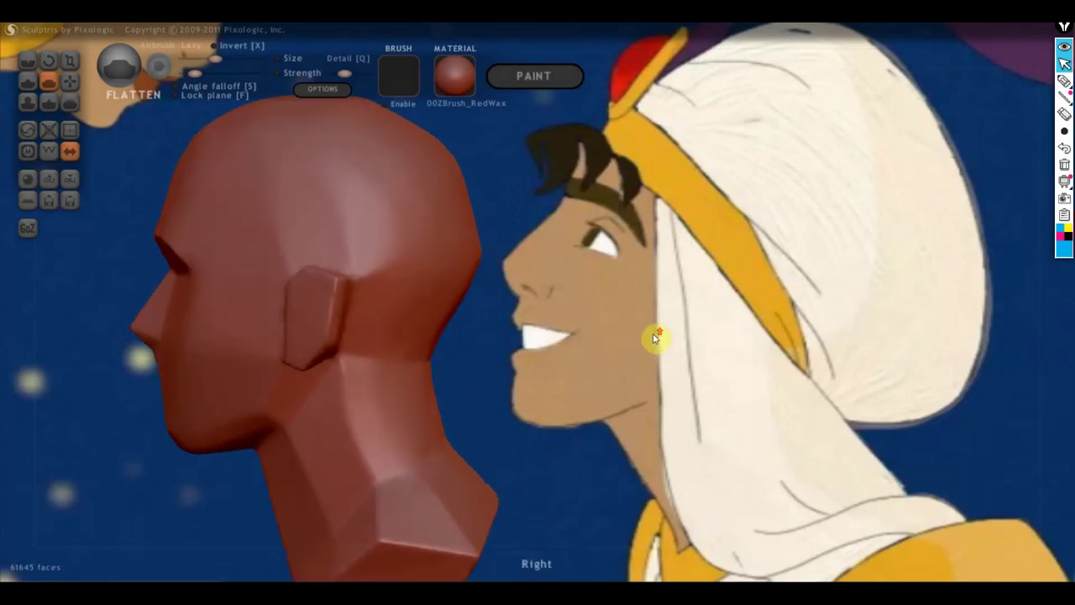
scroll(664, 339, "up", 2)
scroll(714, 342, "down", 1)
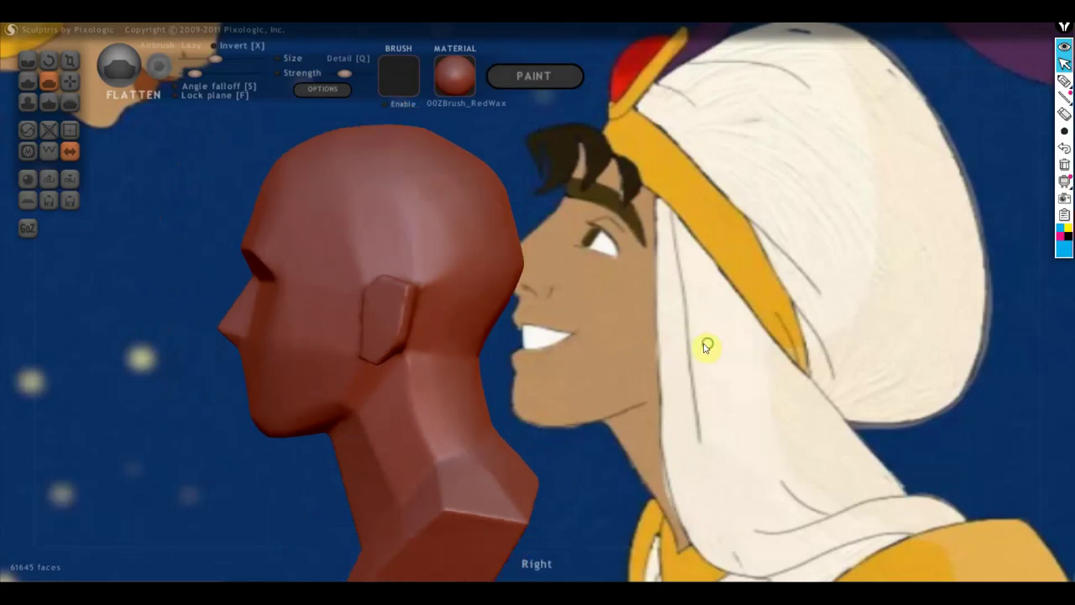
mouse_move(707, 345)
right_mouse_down()
mouse_move(751, 344)
mouse_move(727, 358)
right_mouse_up()
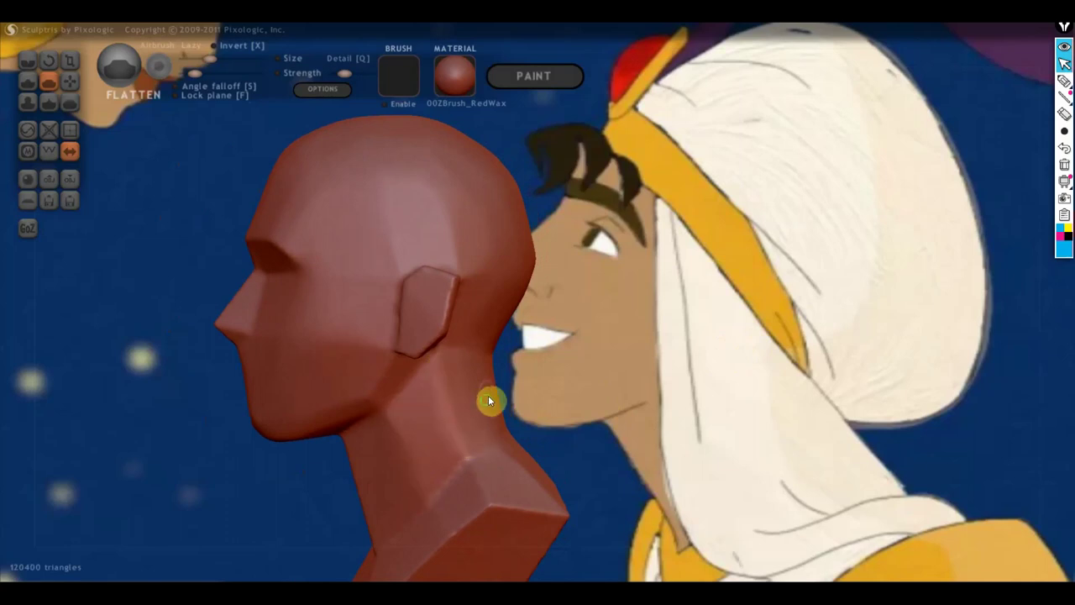
right_click_drag(488, 395, 346, 400, "alt")
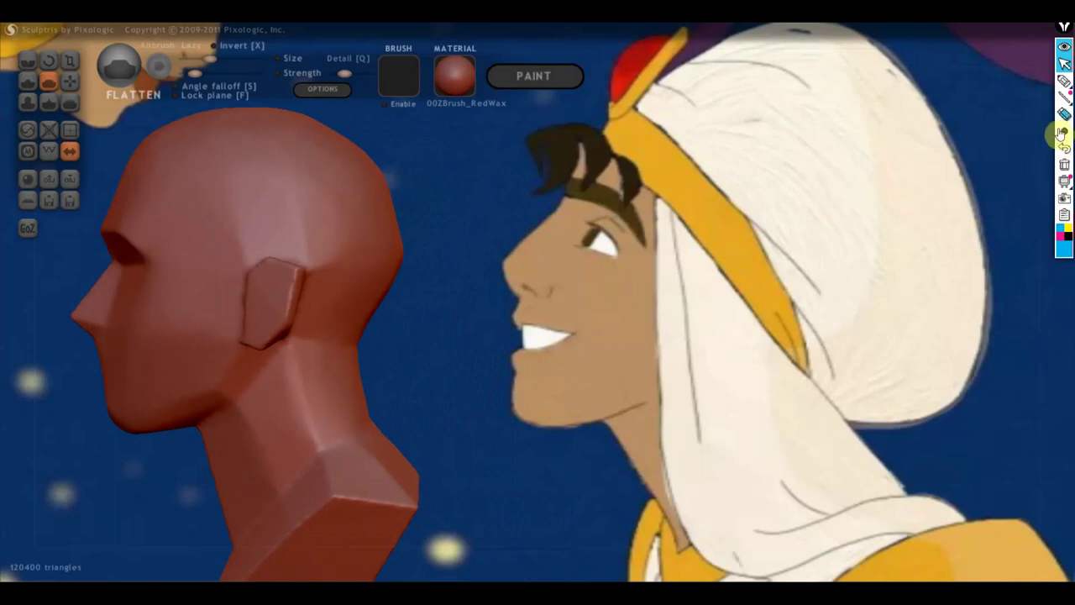
Trace Aladdin's nose, turban outline, upper lip and jawline in blue pen.
left_click(1064, 80)
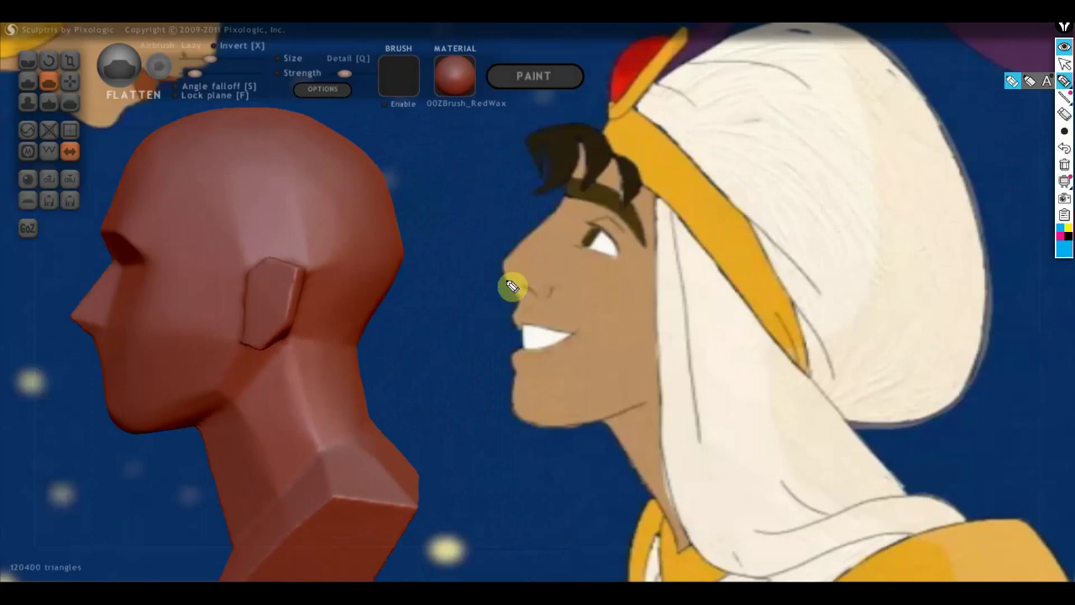
left_click_drag(466, 287, 582, 210)
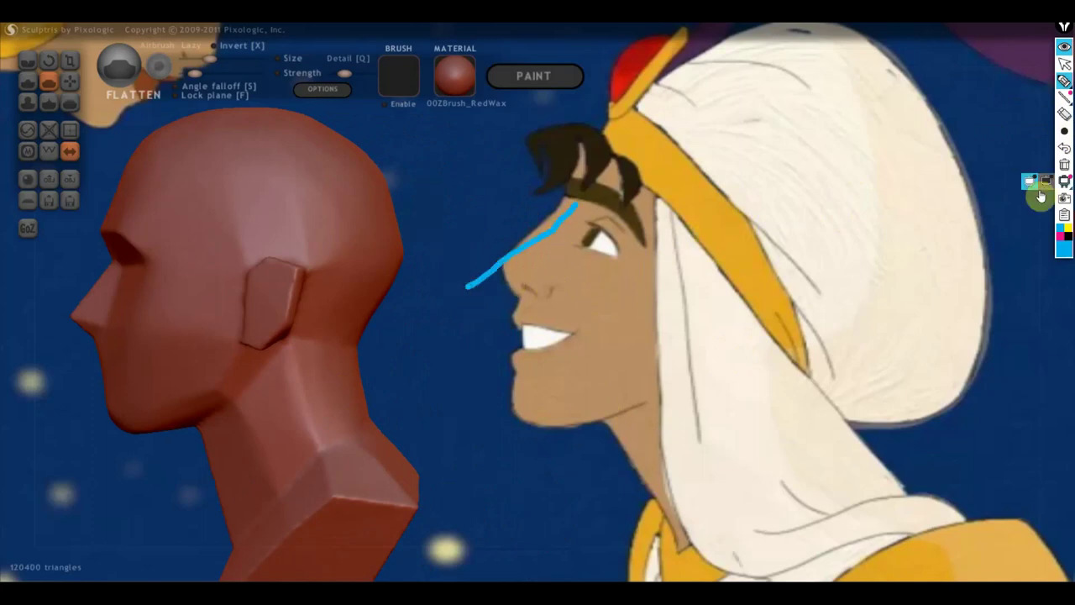
left_click(1065, 165)
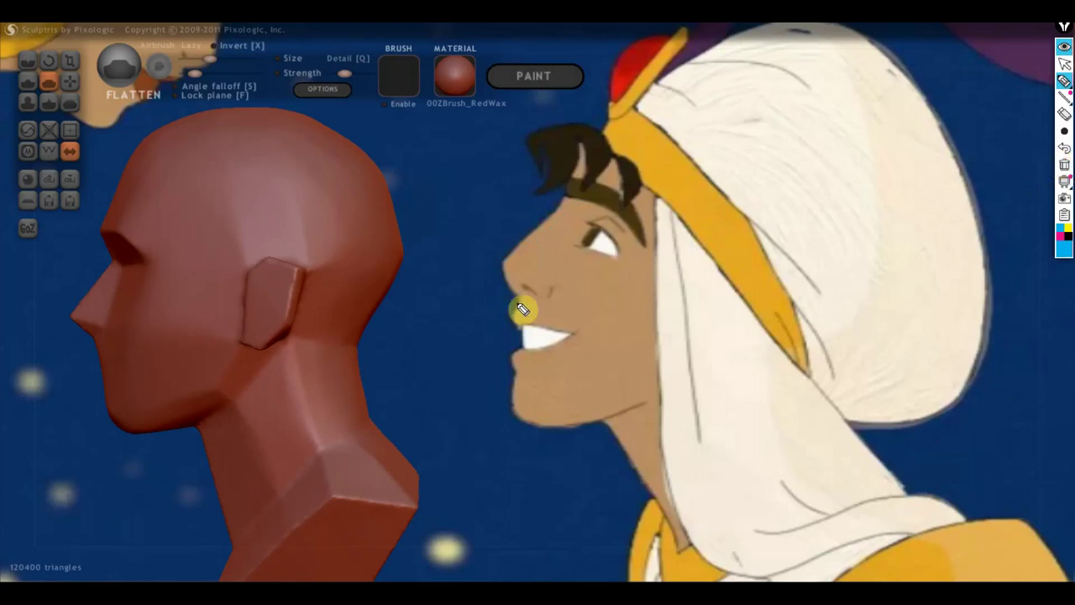
mouse_move(498, 261)
left_mouse_down()
mouse_move(585, 146)
mouse_move(680, 123)
left_mouse_up()
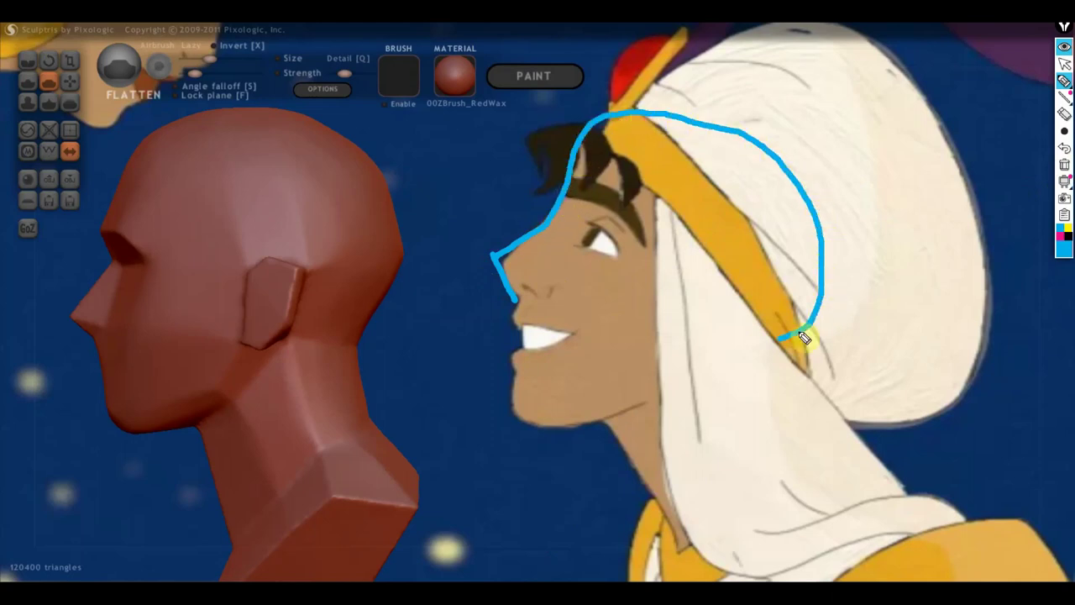
mouse_move(803, 337)
left_mouse_down()
mouse_move(763, 348)
mouse_move(796, 401)
left_mouse_up()
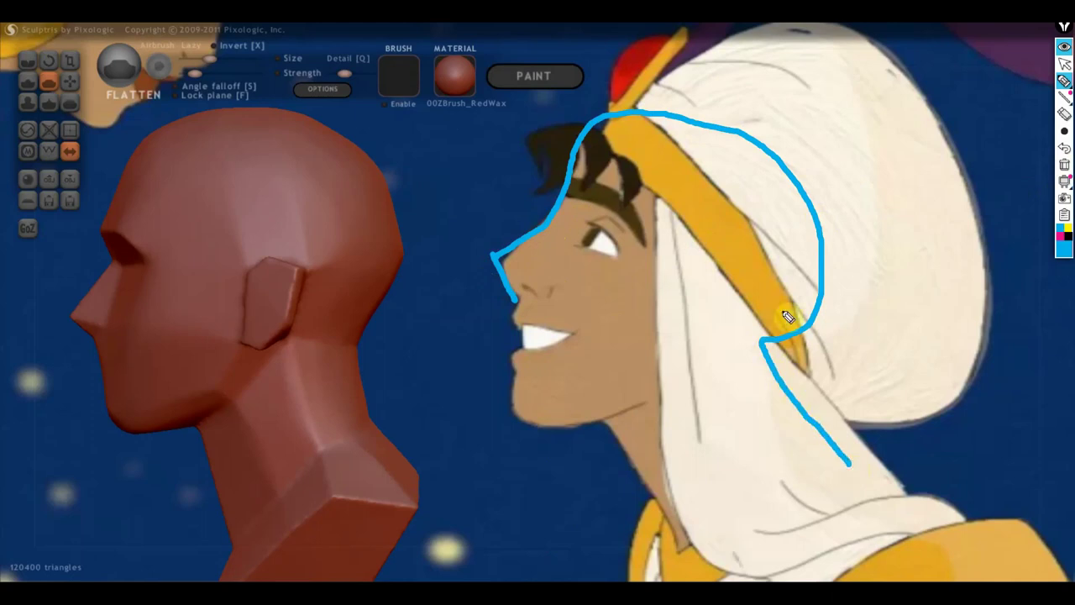
mouse_move(781, 330)
left_mouse_down()
mouse_move(768, 355)
mouse_move(780, 331)
left_mouse_up()
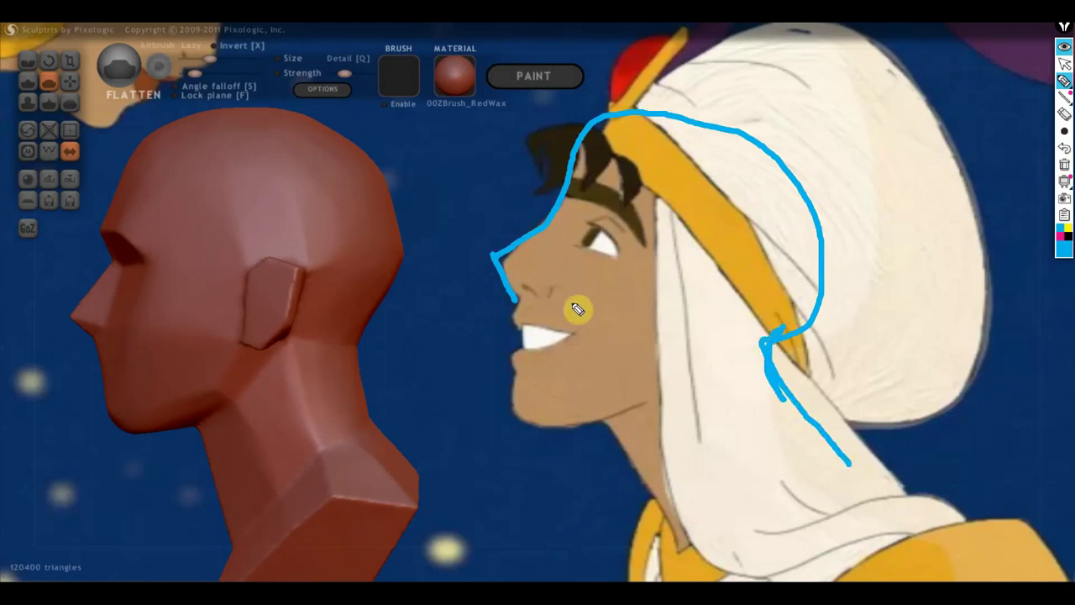
mouse_move(522, 304)
left_mouse_down()
mouse_move(509, 320)
mouse_move(570, 328)
mouse_move(516, 361)
mouse_move(538, 424)
mouse_move(672, 395)
left_mouse_up()
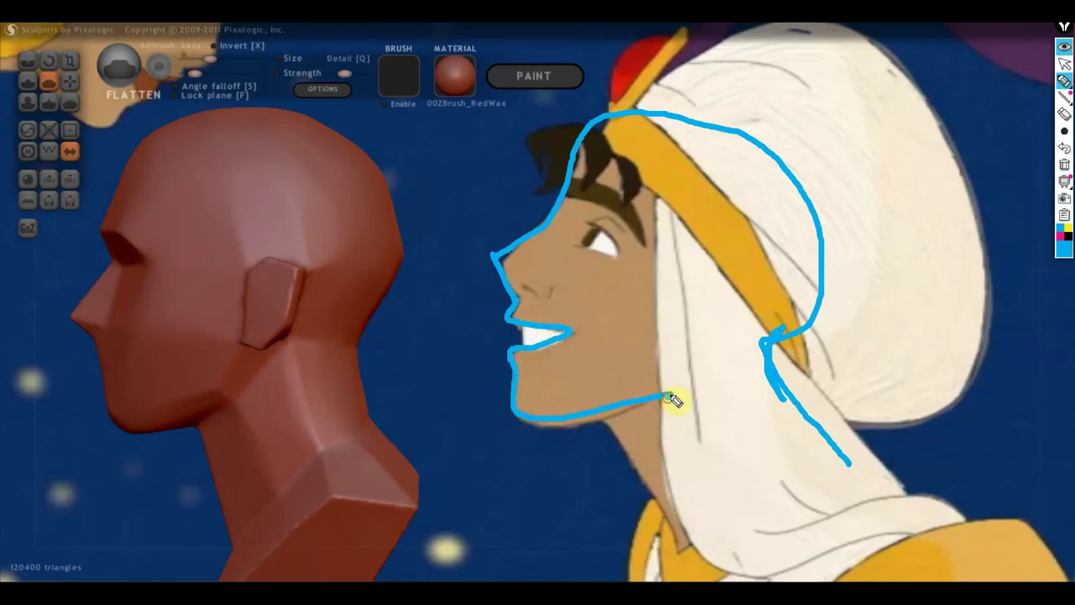
left_click_drag(598, 413, 710, 537)
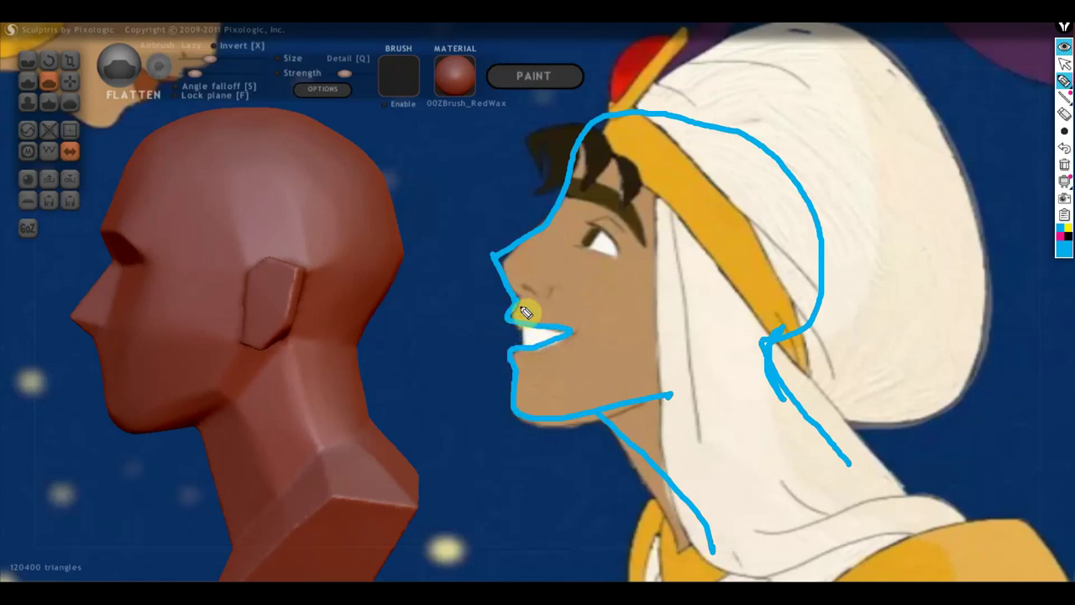
Outline the nose, eye and turban top, and draw the forehead-to-chin profile line.
mouse_move(528, 267)
left_mouse_down()
mouse_move(532, 291)
mouse_move(515, 298)
left_mouse_up()
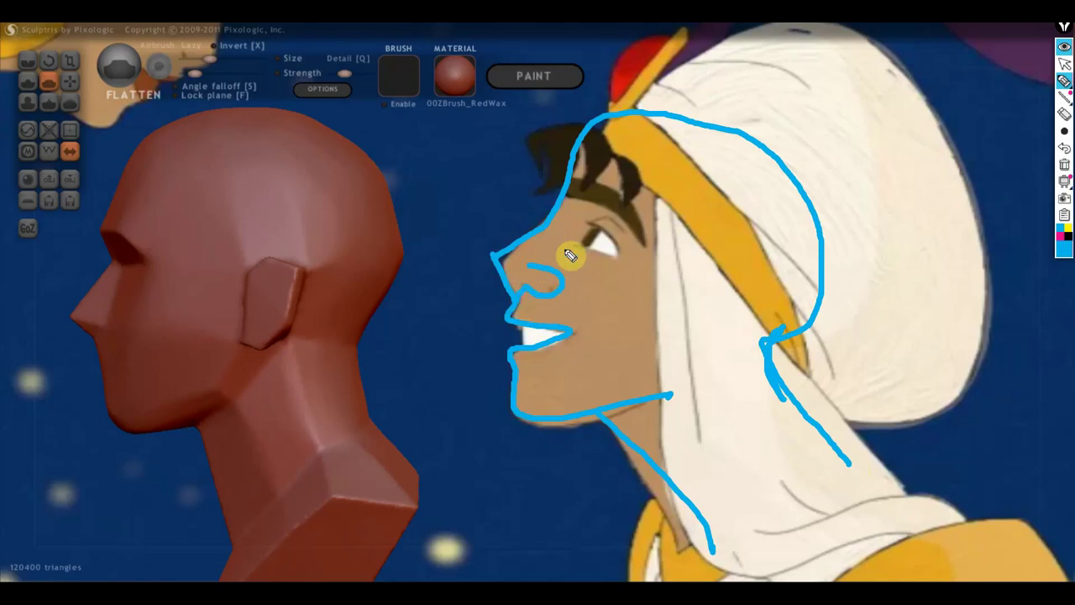
mouse_move(586, 224)
left_mouse_down()
mouse_move(585, 243)
mouse_move(581, 220)
mouse_move(603, 209)
mouse_move(641, 244)
left_mouse_up()
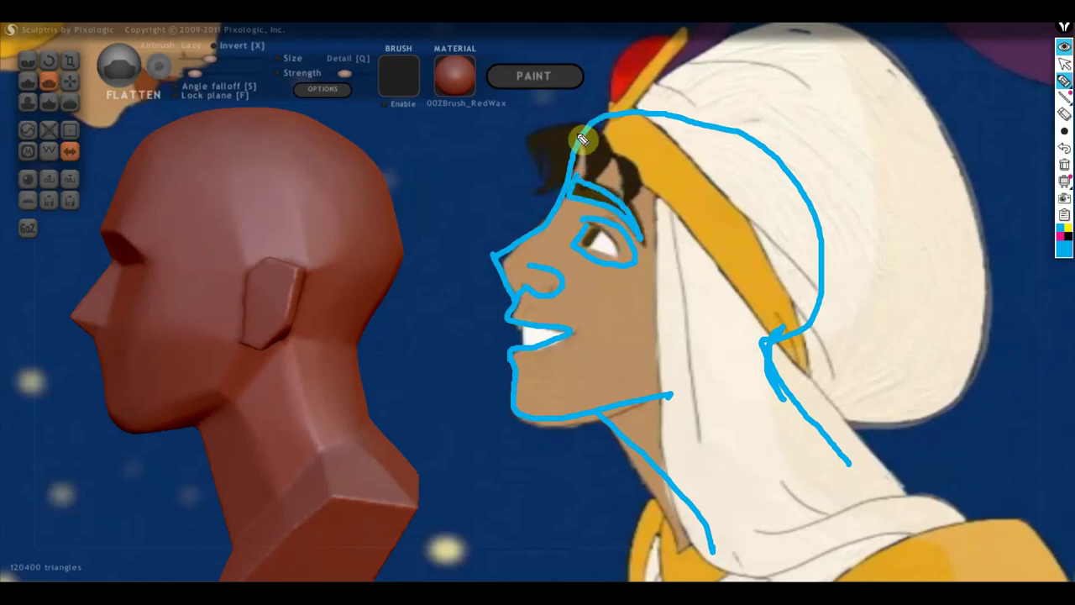
left_click_drag(585, 126, 709, 116)
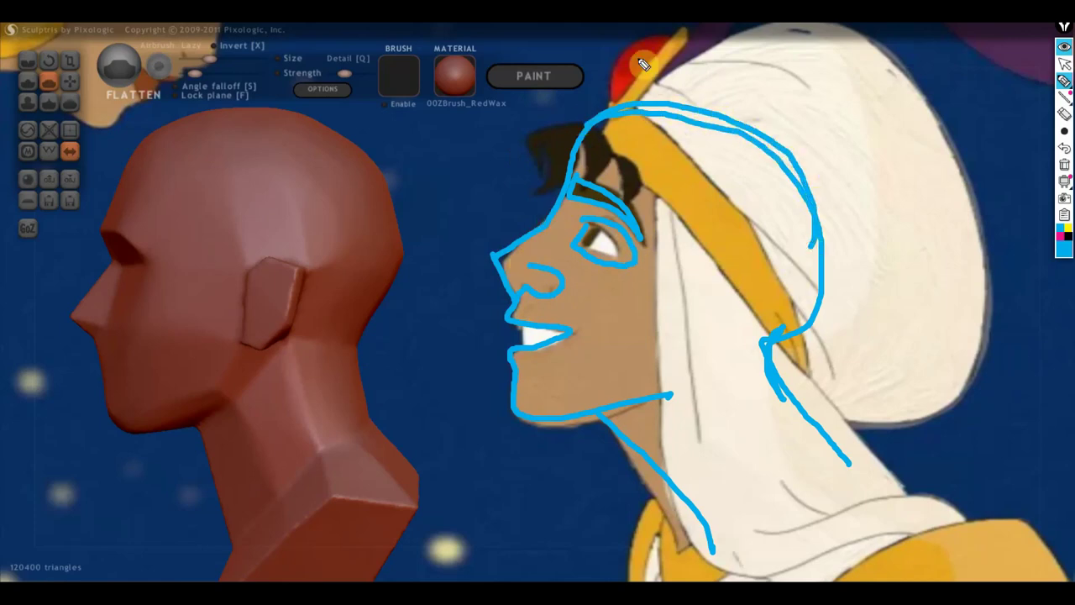
mouse_move(598, 57)
left_mouse_down()
mouse_move(563, 204)
mouse_move(464, 283)
left_mouse_up()
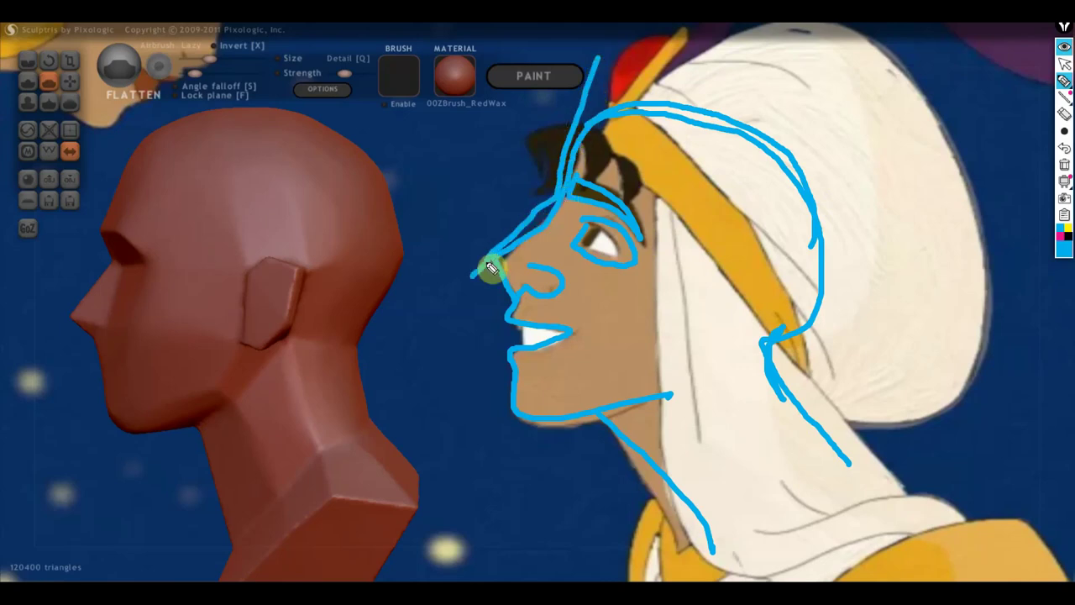
mouse_move(458, 160)
left_mouse_down()
mouse_move(475, 195)
mouse_move(517, 452)
left_mouse_up()
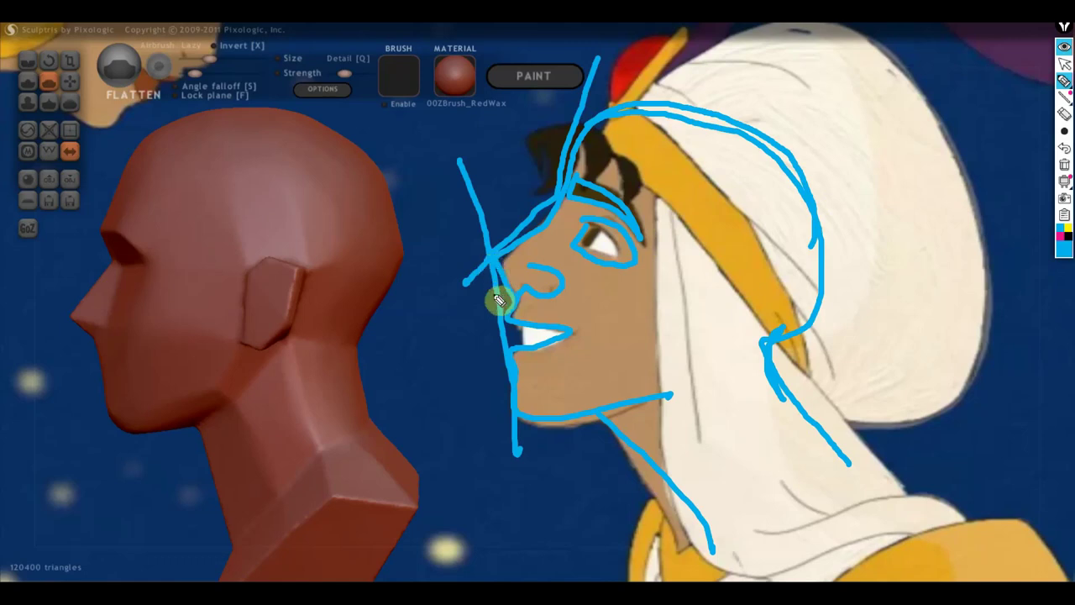
Draw horizontal guide lines at the brow, eye, nose, lips and mouth across the head.
left_click_drag(504, 301, 869, 332)
left_click_drag(496, 314, 856, 373)
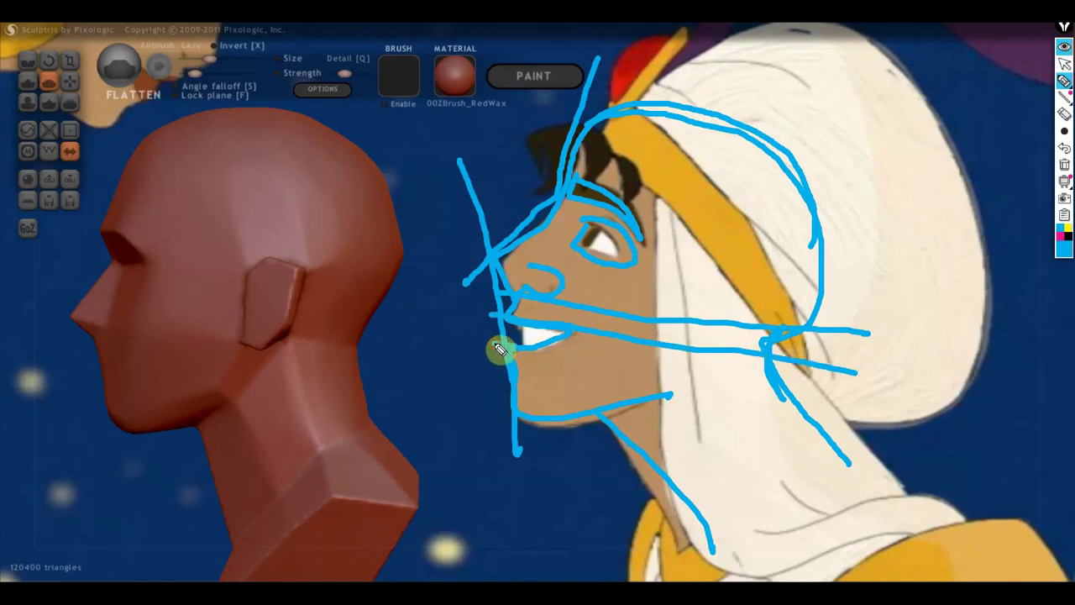
mouse_move(499, 349)
left_mouse_down()
mouse_move(772, 379)
mouse_move(599, 355)
mouse_move(740, 380)
left_mouse_up()
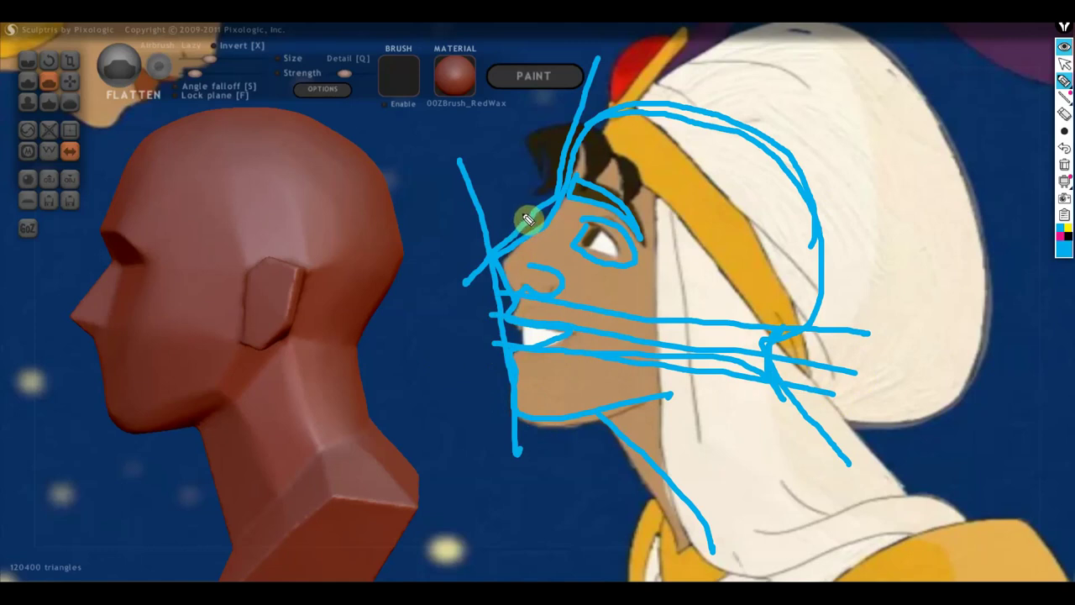
left_click_drag(550, 211, 866, 213)
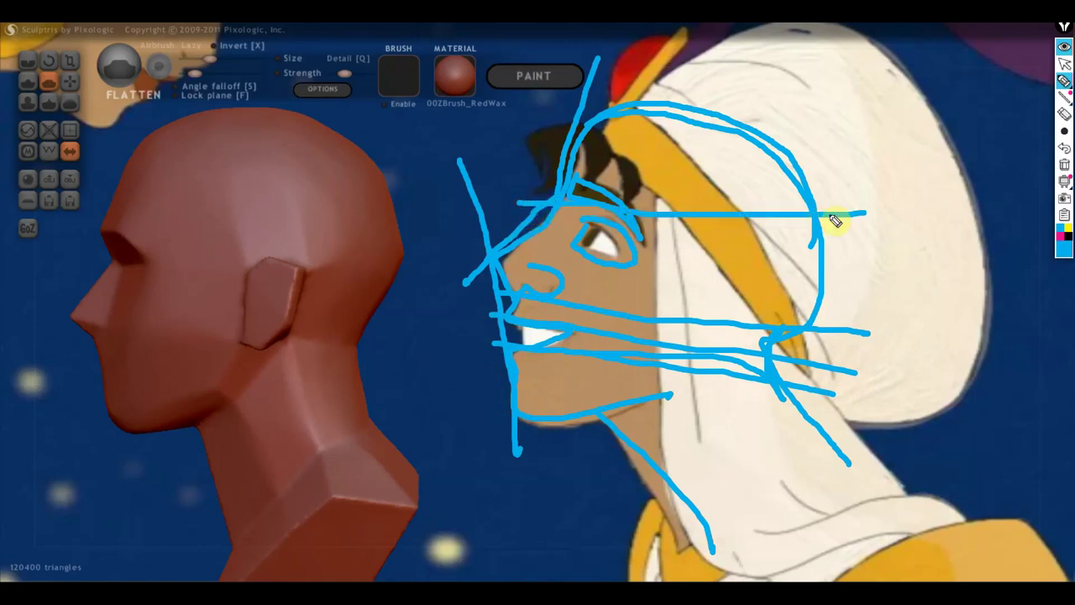
left_click_drag(523, 217, 735, 329)
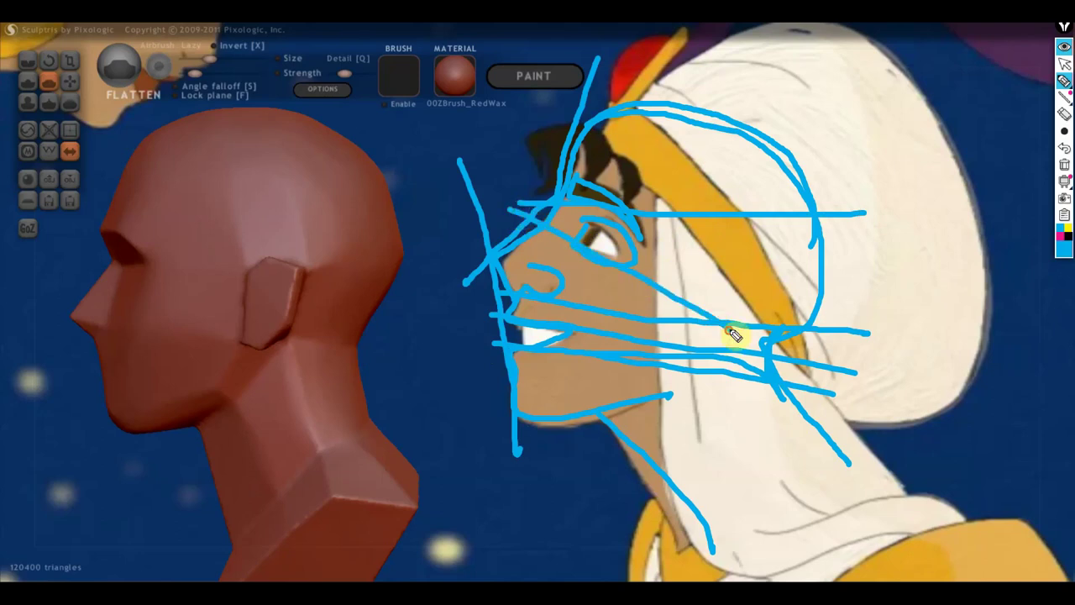
left_click_drag(508, 178, 718, 300)
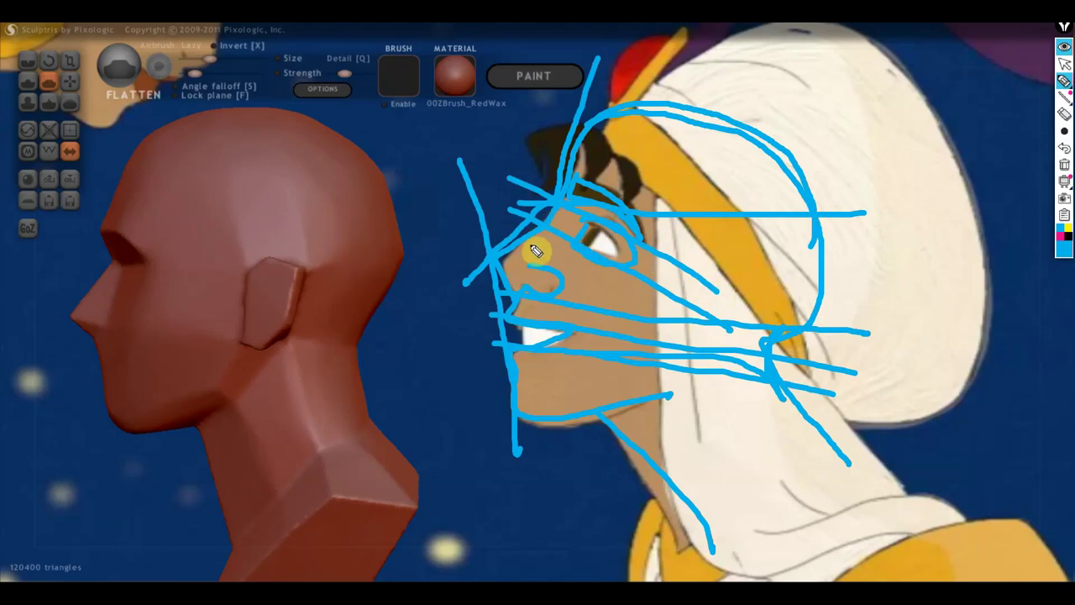
left_click_drag(495, 269, 875, 266)
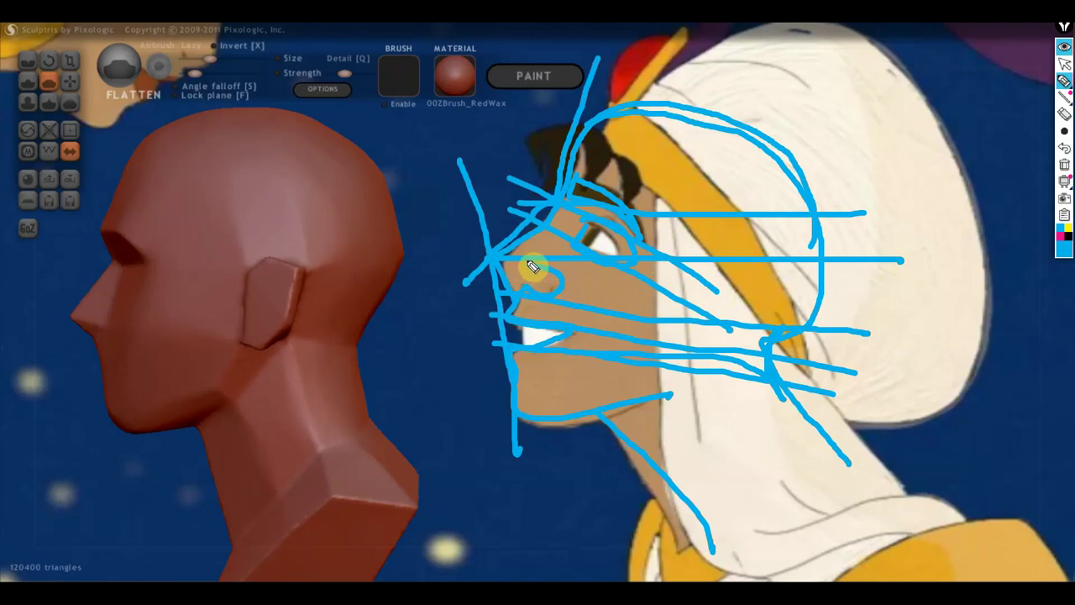
left_click_drag(587, 259, 596, 301)
Number the profile sections 1 to 6 from chin to hairline.
left_click_drag(466, 282, 484, 269)
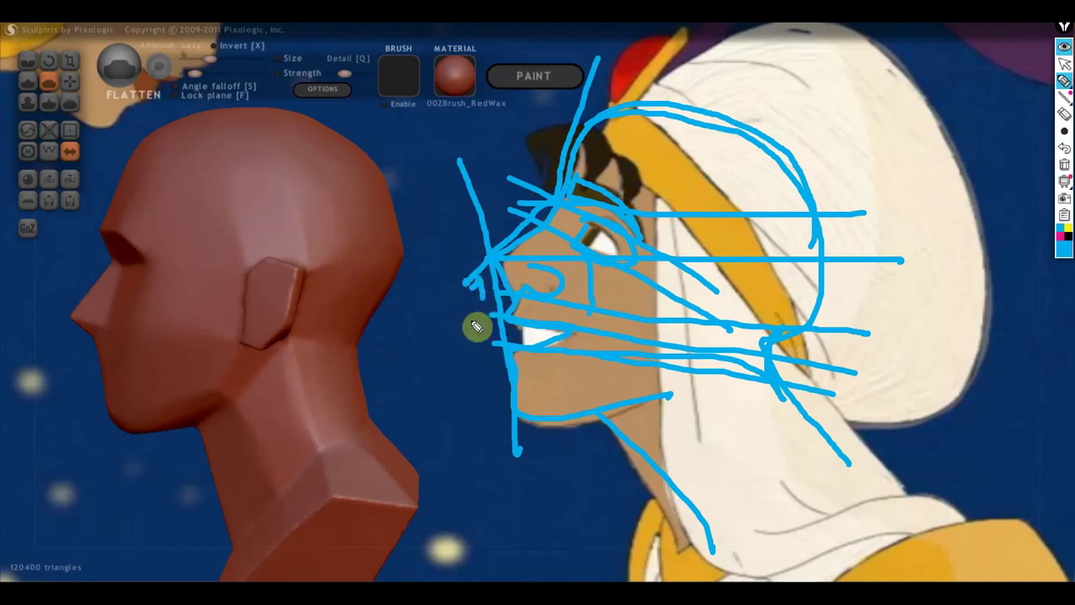
mouse_move(479, 310)
left_mouse_down()
mouse_move(482, 342)
mouse_move(492, 341)
mouse_move(491, 417)
left_mouse_up()
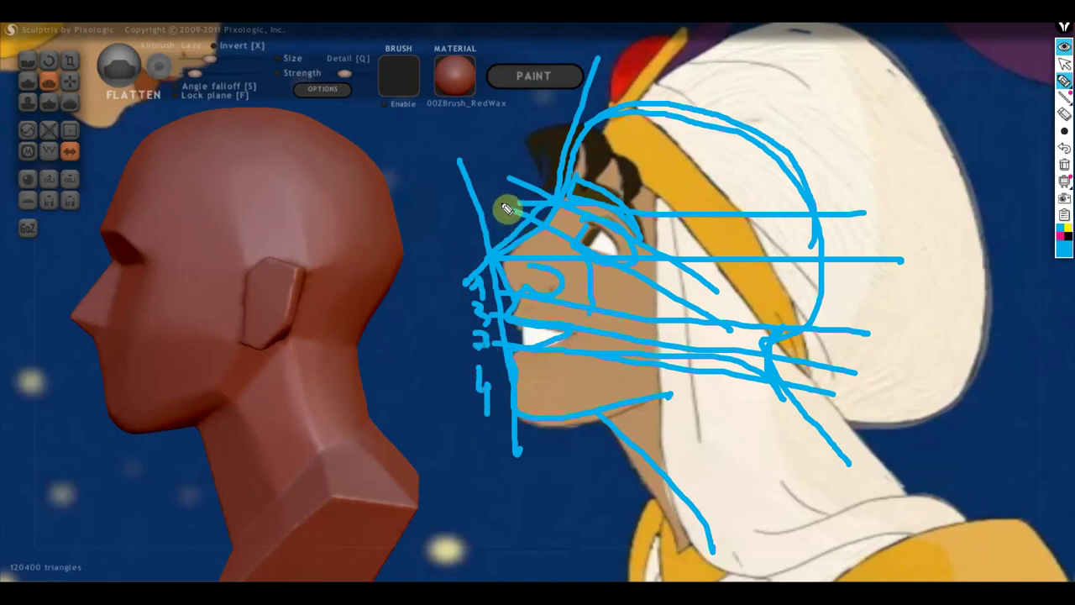
mouse_move(499, 203)
left_mouse_down()
mouse_move(496, 225)
mouse_move(515, 201)
left_mouse_up()
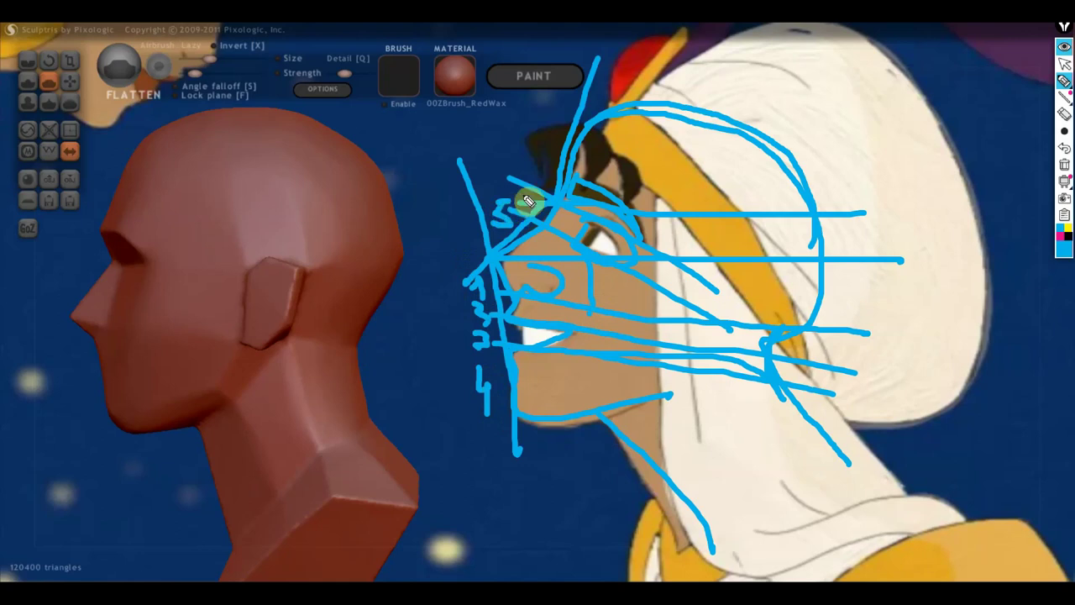
mouse_move(540, 123)
left_mouse_down()
mouse_move(546, 168)
mouse_move(555, 153)
left_mouse_up()
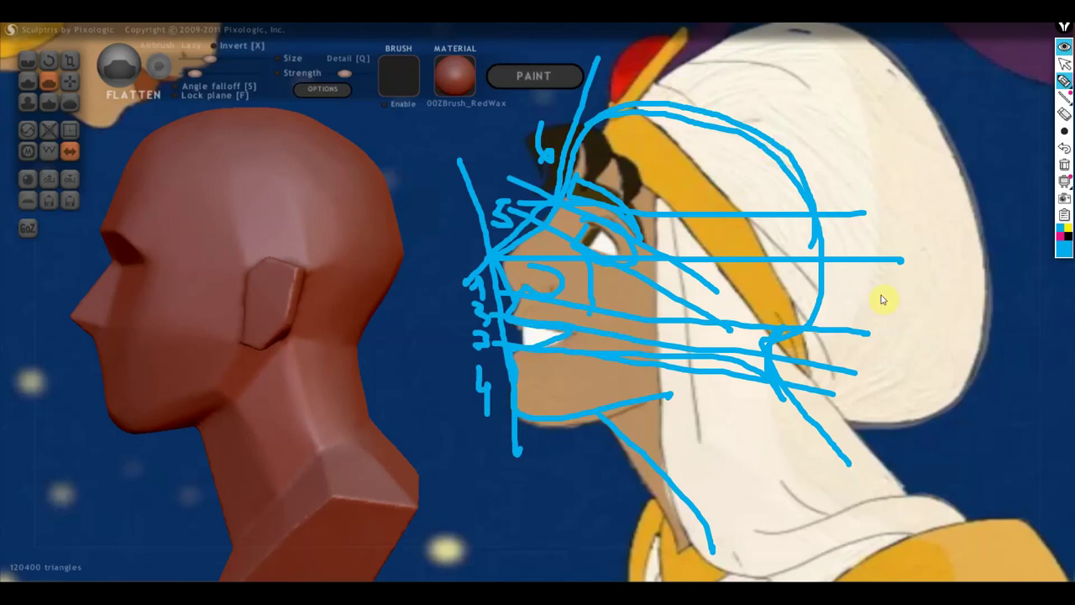
Clear the Epic Pen ink, select the Grab brush and turn the head side-on.
mouse_move(1064, 80)
left_click(1064, 165)
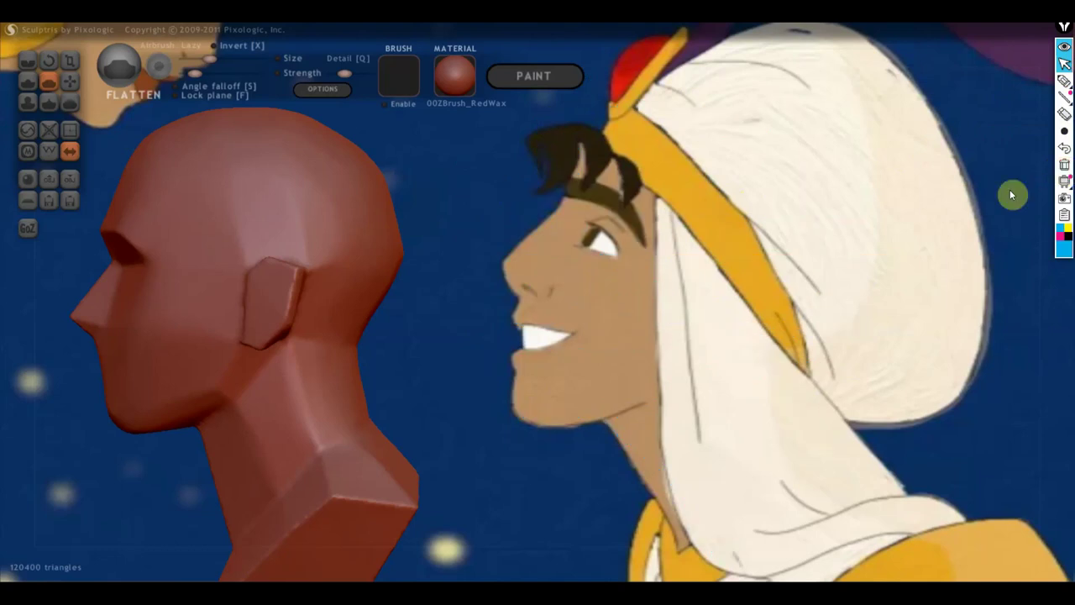
mouse_move(409, 241)
middle_mouse_down()
mouse_move(605, 269)
mouse_move(557, 272)
middle_mouse_up()
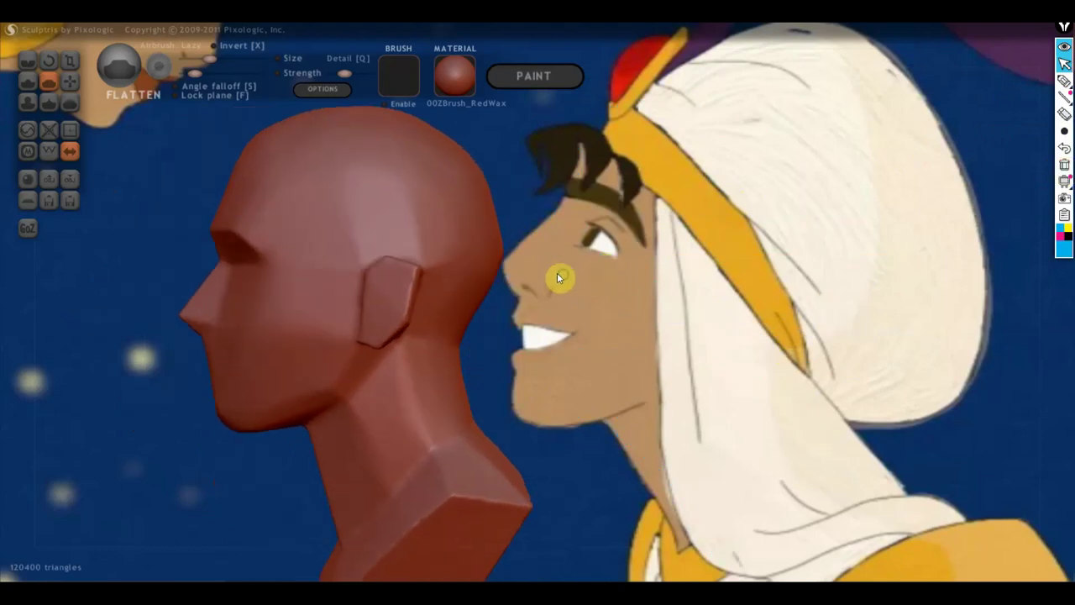
left_click(70, 79)
left_click_drag(180, 204, 222, 305)
mouse_move(244, 297)
right_mouse_down()
mouse_move(250, 284)
mouse_move(226, 314)
right_mouse_up()
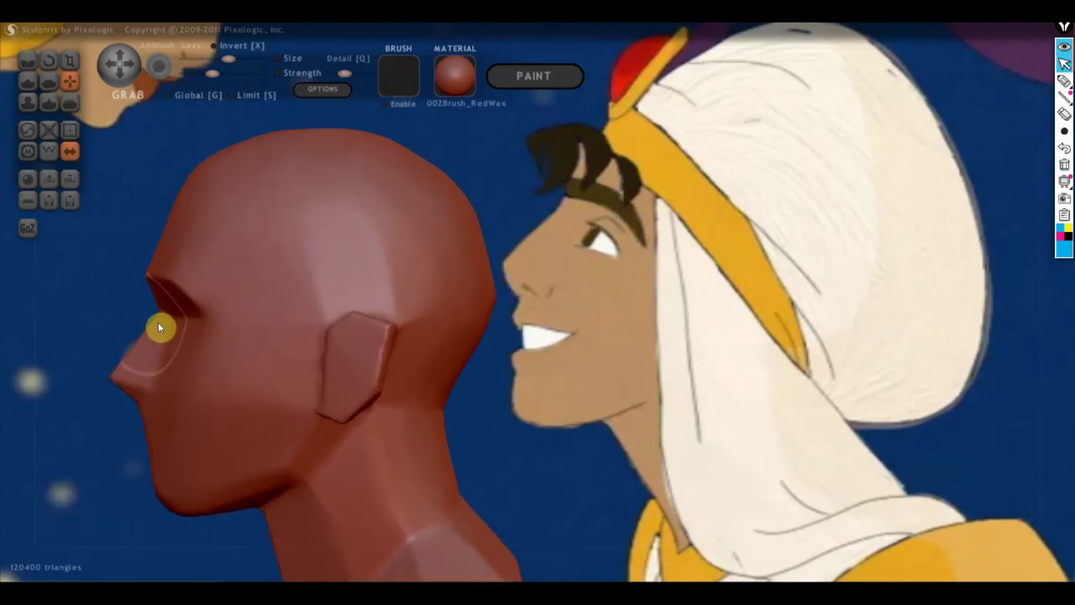
Try deepening the eye socket with Grab, undo it, and orbit back to profile.
left_click_drag(146, 319, 158, 349)
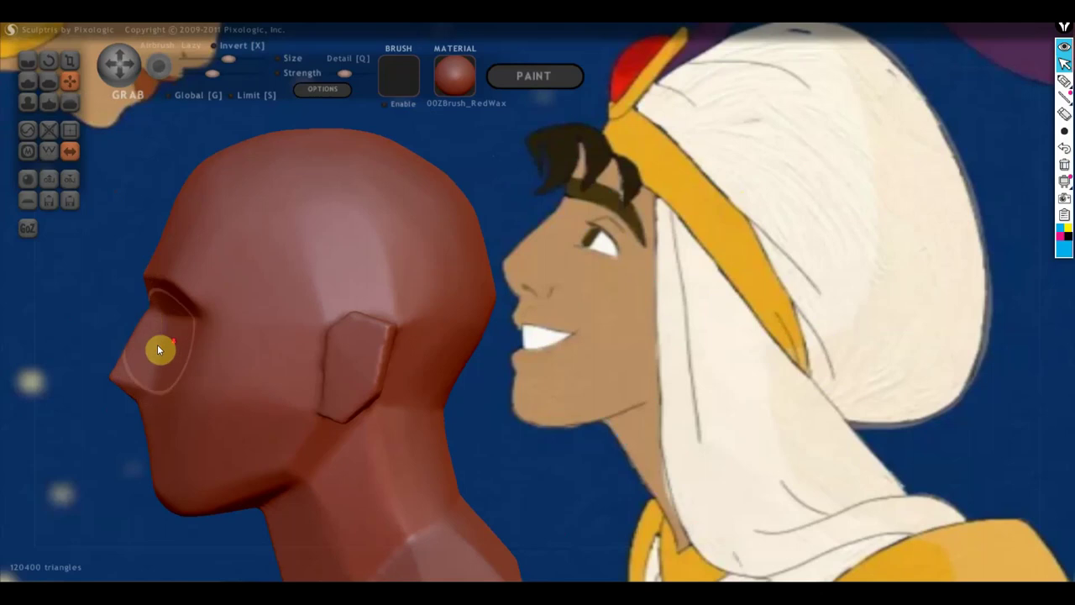
scroll(220, 319, "down", 3)
scroll(249, 306, "down", 1)
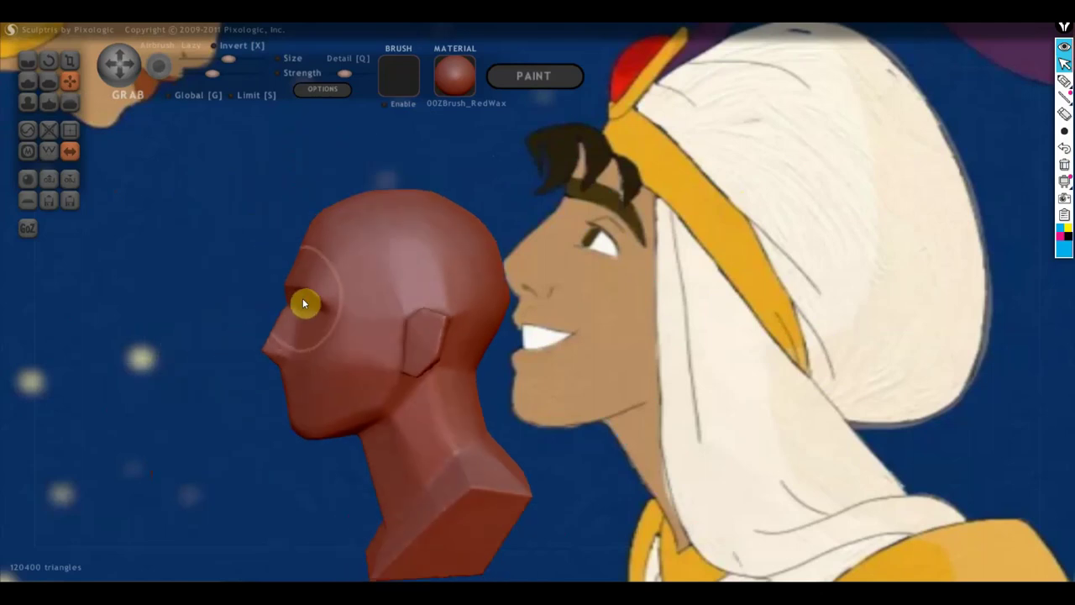
mouse_move(302, 299)
left_mouse_down()
mouse_move(309, 273)
mouse_move(308, 296)
mouse_move(344, 303)
left_mouse_up()
key("ctrl+z")
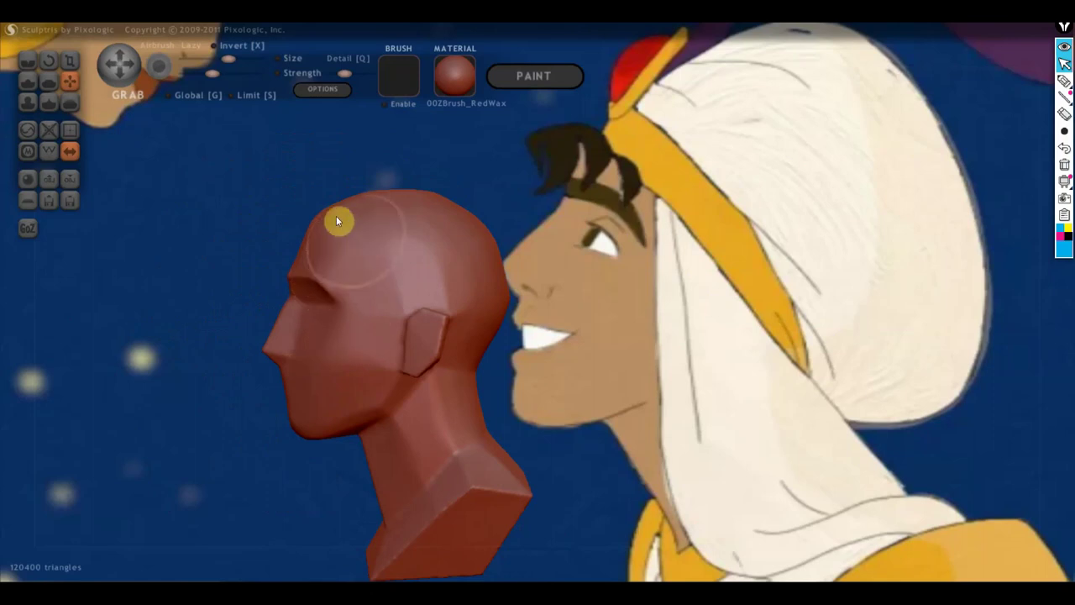
mouse_move(336, 216)
right_mouse_down()
mouse_move(361, 295)
mouse_move(519, 294)
right_mouse_up()
mouse_move(493, 294)
right_mouse_down()
mouse_move(366, 317)
mouse_move(171, 300)
mouse_move(235, 264)
mouse_move(230, 297)
mouse_move(358, 312)
mouse_move(624, 384)
right_mouse_up()
With the Crease brush, carve the mouth line between the lips from the front.
scroll(614, 382, "down", 5)
left_click(28, 61)
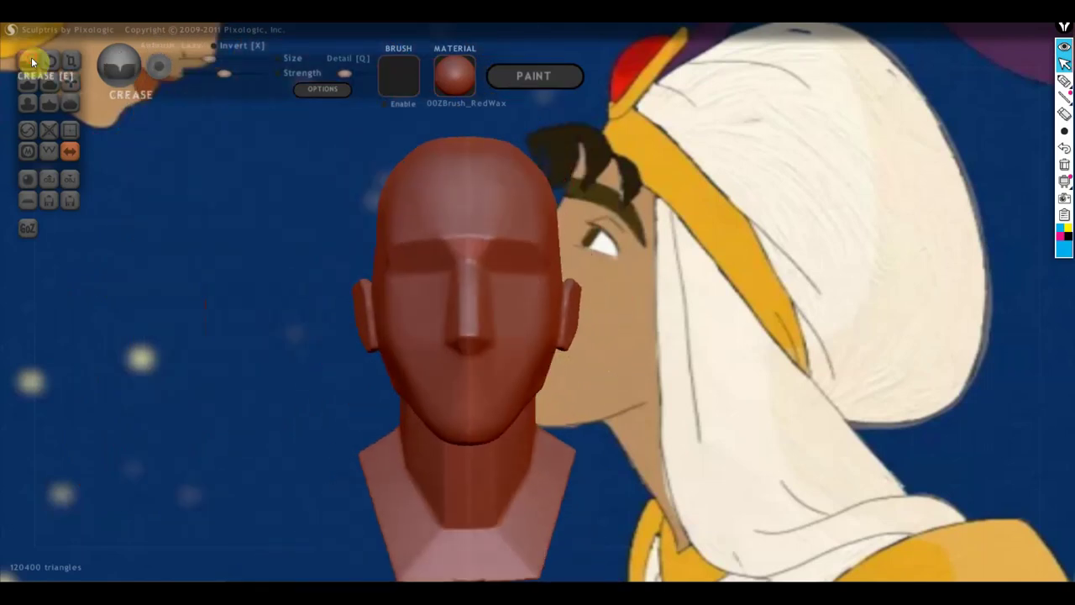
right_click_drag(494, 378, 647, 363, "alt")
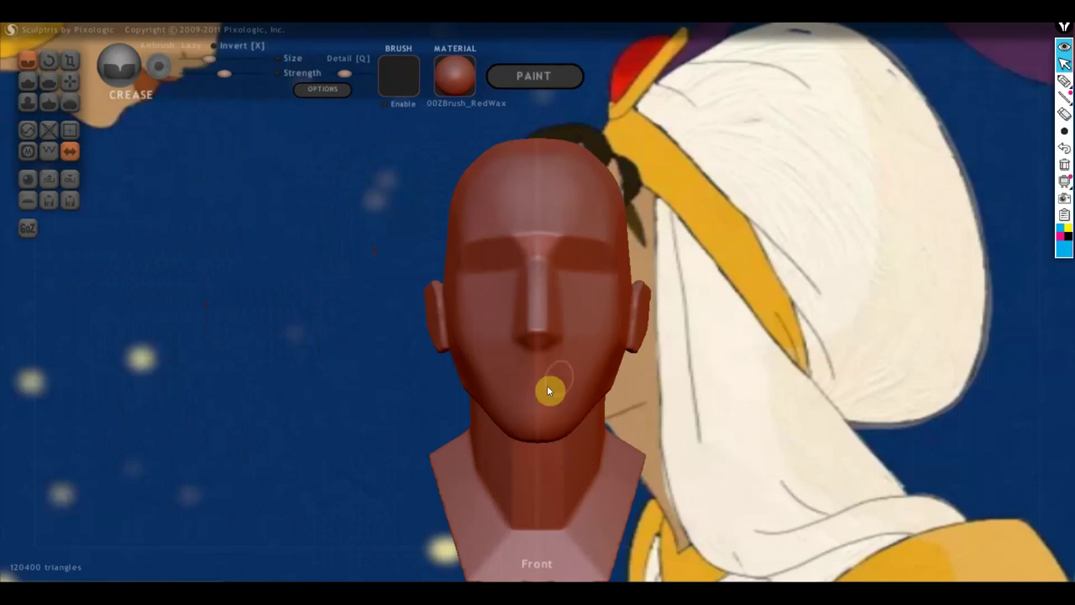
mouse_move(550, 389)
right_mouse_down()
mouse_move(609, 355)
mouse_move(439, 358)
mouse_move(626, 354)
right_mouse_up()
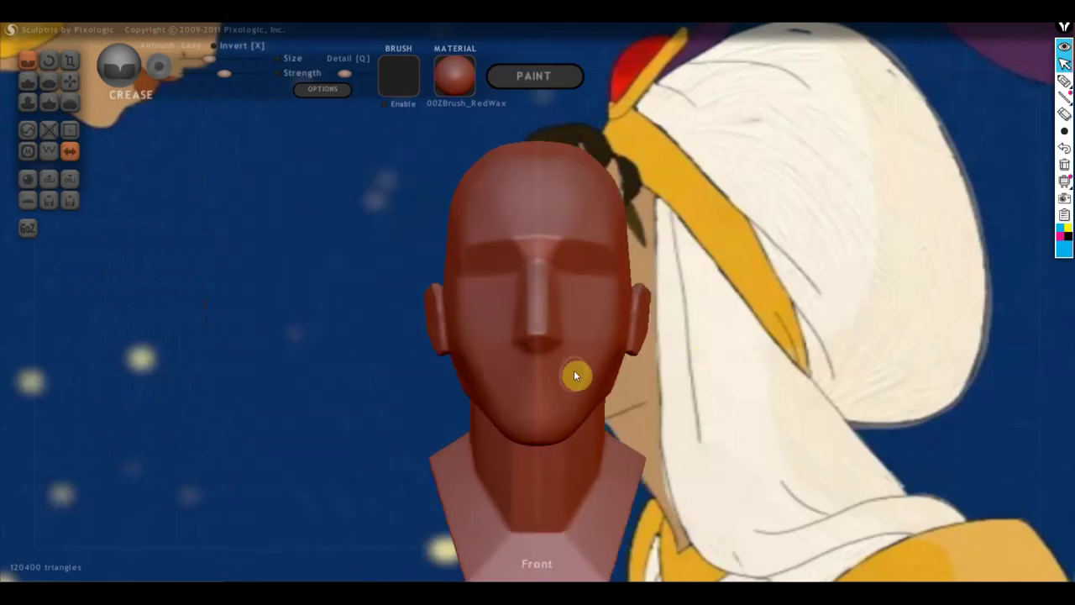
scroll(575, 375, "up", 2)
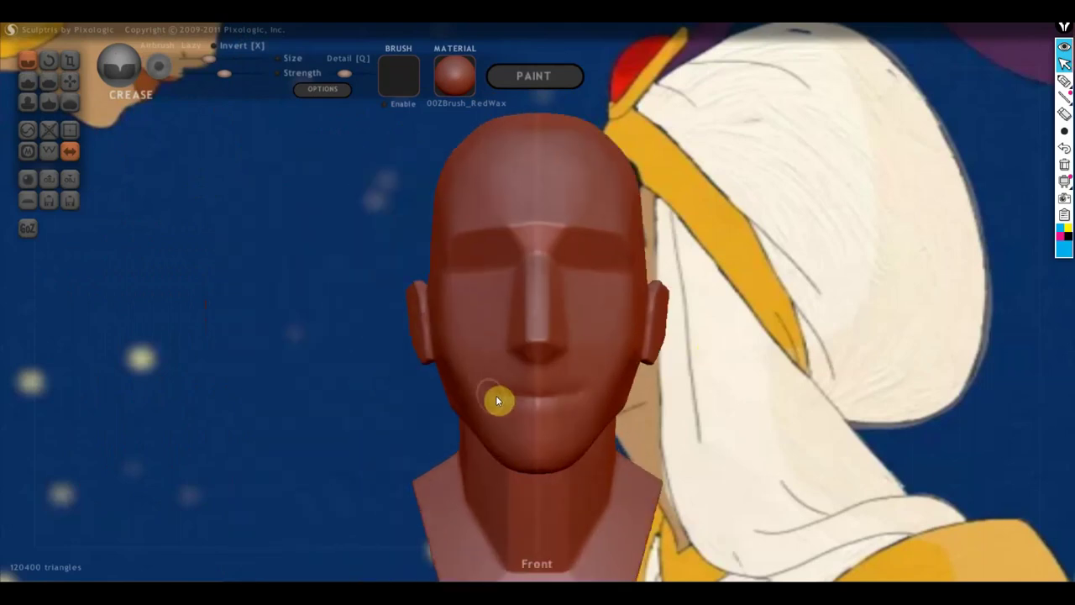
mouse_move(595, 386)
right_mouse_down()
mouse_move(562, 392)
mouse_move(579, 384)
right_mouse_up()
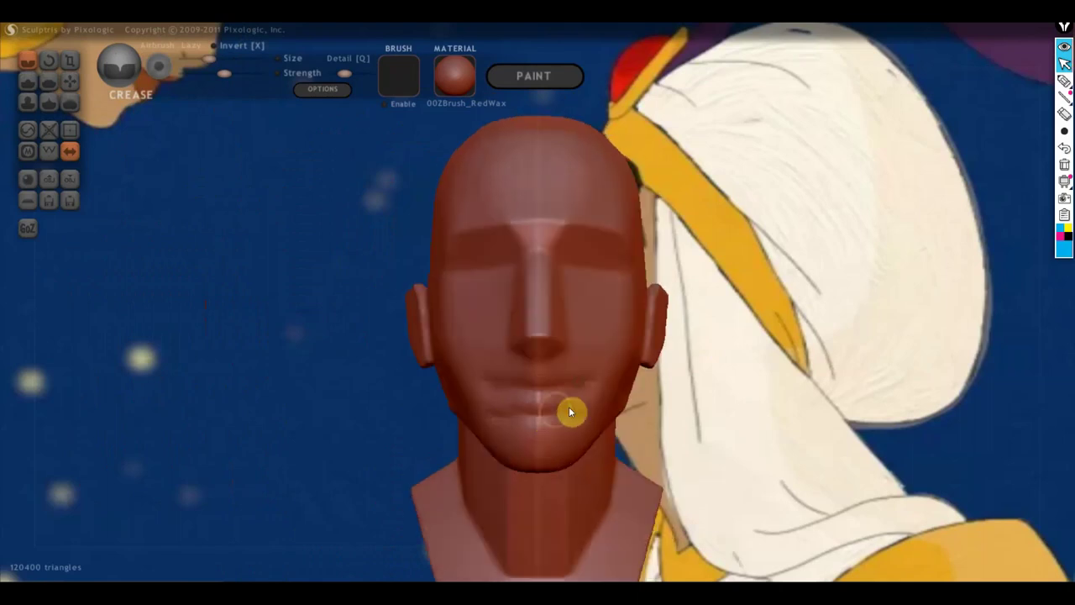
left_click_drag(497, 410, 539, 417)
mouse_move(583, 436)
right_mouse_down()
mouse_move(598, 435)
mouse_move(437, 413)
mouse_move(392, 423)
mouse_move(298, 403)
mouse_move(259, 375)
mouse_move(17, 348)
mouse_move(172, 378)
right_mouse_up()
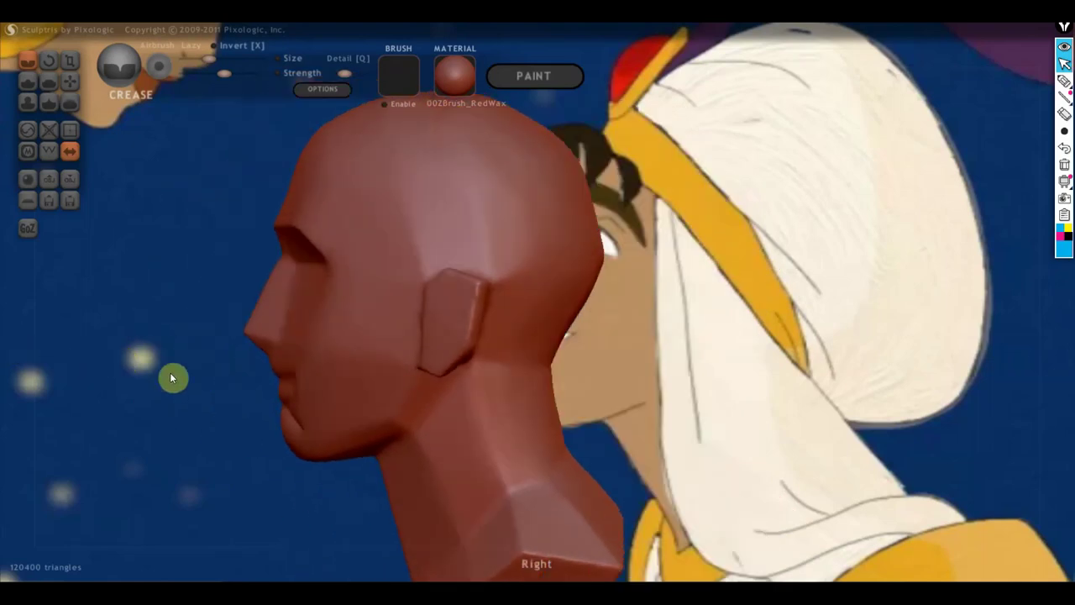
With the Grab brush, reshape the nose tip and left nostril.
left_click(70, 80)
scroll(295, 435, "down", 3)
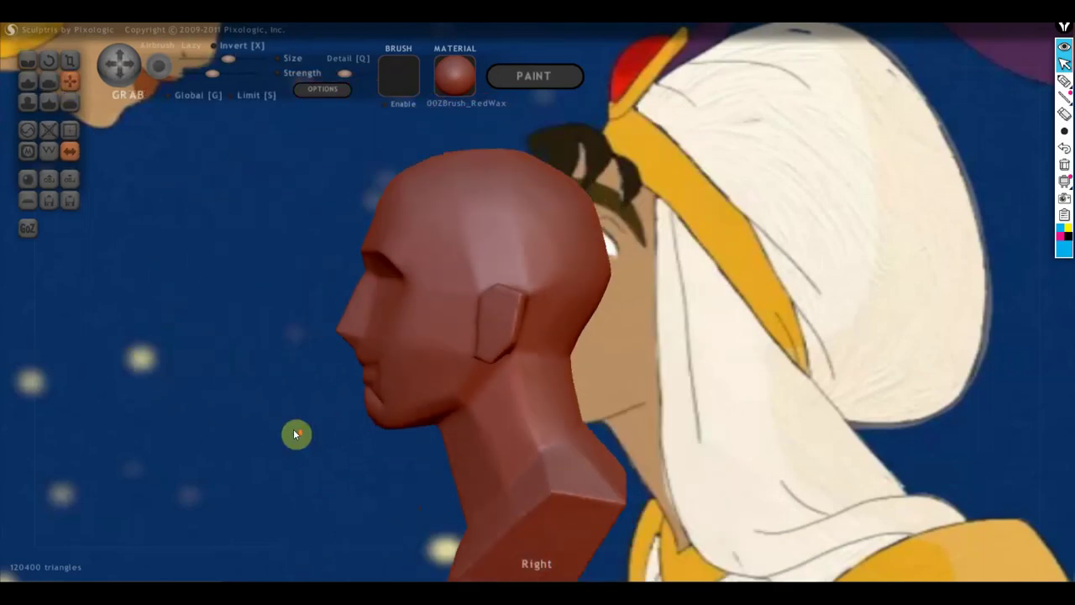
mouse_move(296, 434)
right_mouse_down("alt")
mouse_move(143, 427)
mouse_move(228, 441)
right_mouse_up("alt")
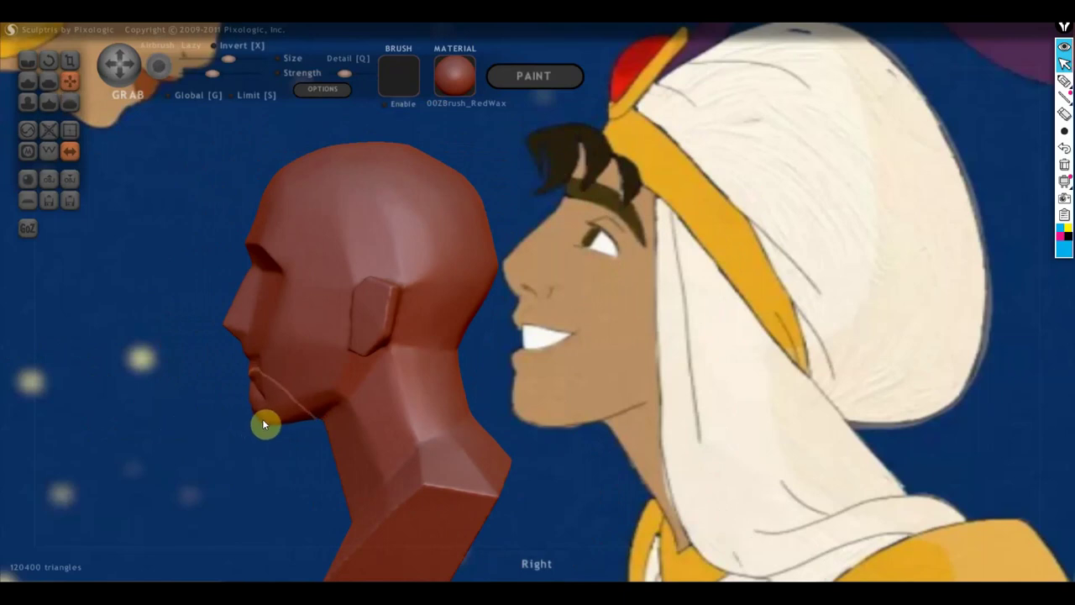
mouse_move(266, 417)
right_mouse_down()
mouse_move(377, 431)
mouse_move(562, 420)
mouse_move(474, 389)
right_mouse_up()
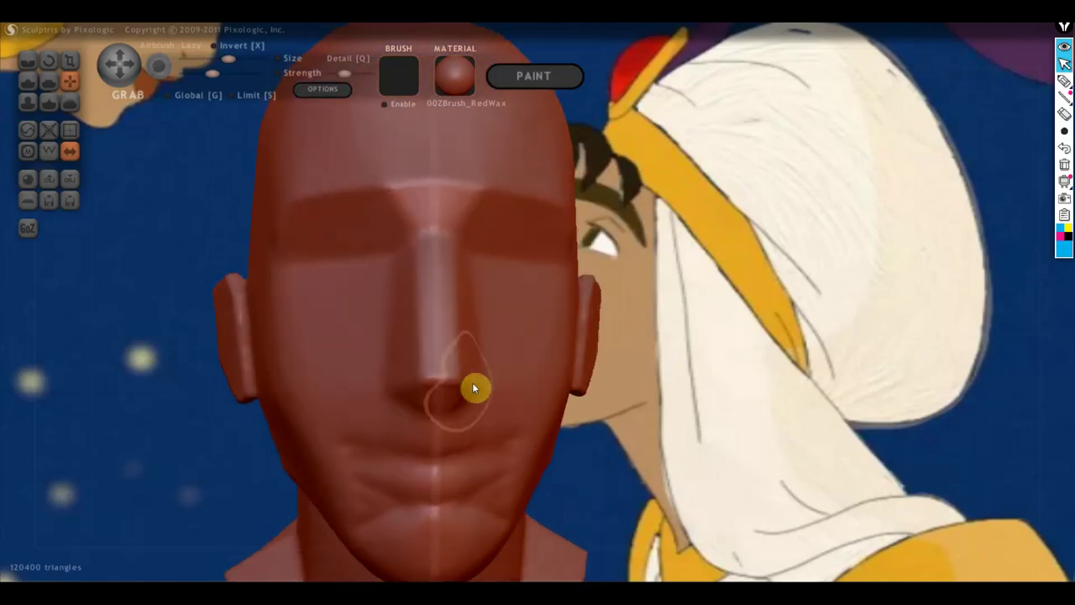
mouse_move(474, 376)
left_mouse_down()
mouse_move(516, 372)
mouse_move(470, 369)
mouse_move(495, 375)
left_mouse_up()
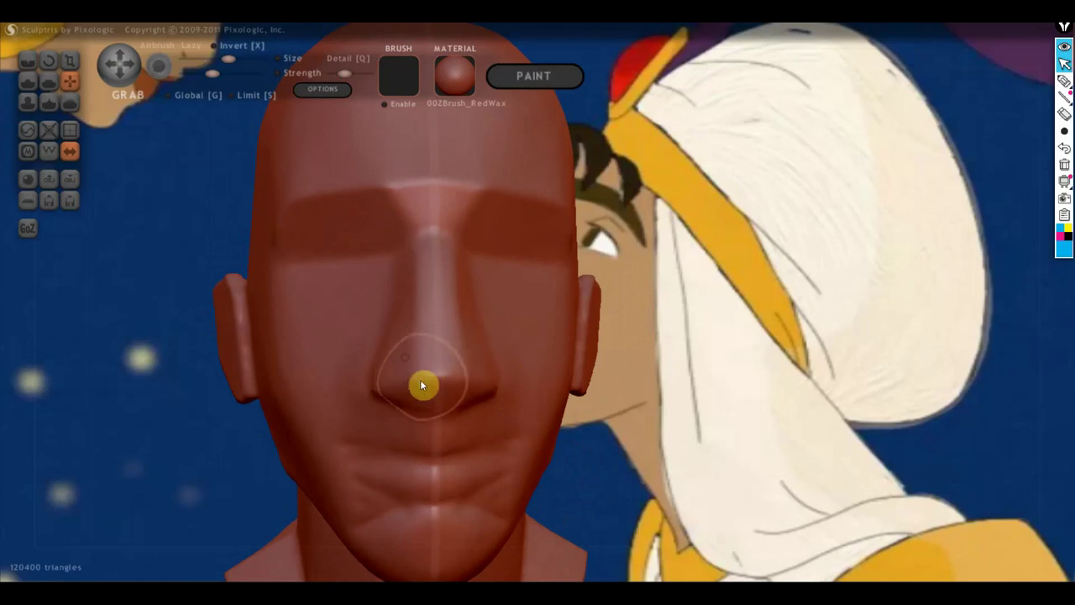
Enlarge the head beside the reference face and pull the nose tip upward.
mouse_move(437, 384)
left_mouse_down()
mouse_move(307, 404)
mouse_move(314, 396)
left_mouse_up()
scroll(314, 396, "up", 2)
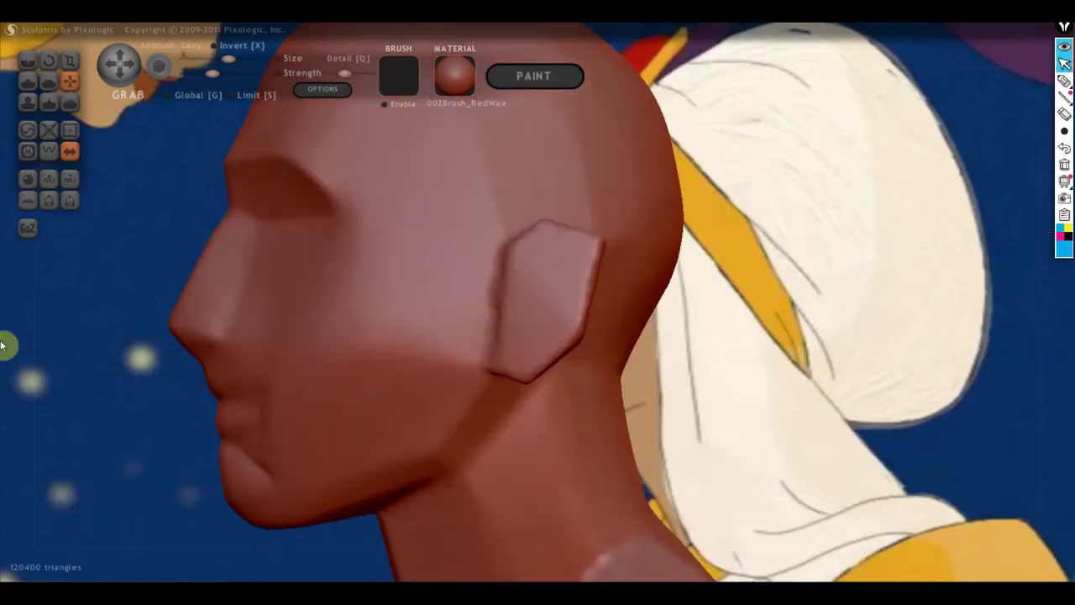
scroll(465, 355, "down", 5)
left_click_drag(747, 365, 511, 387, "alt")
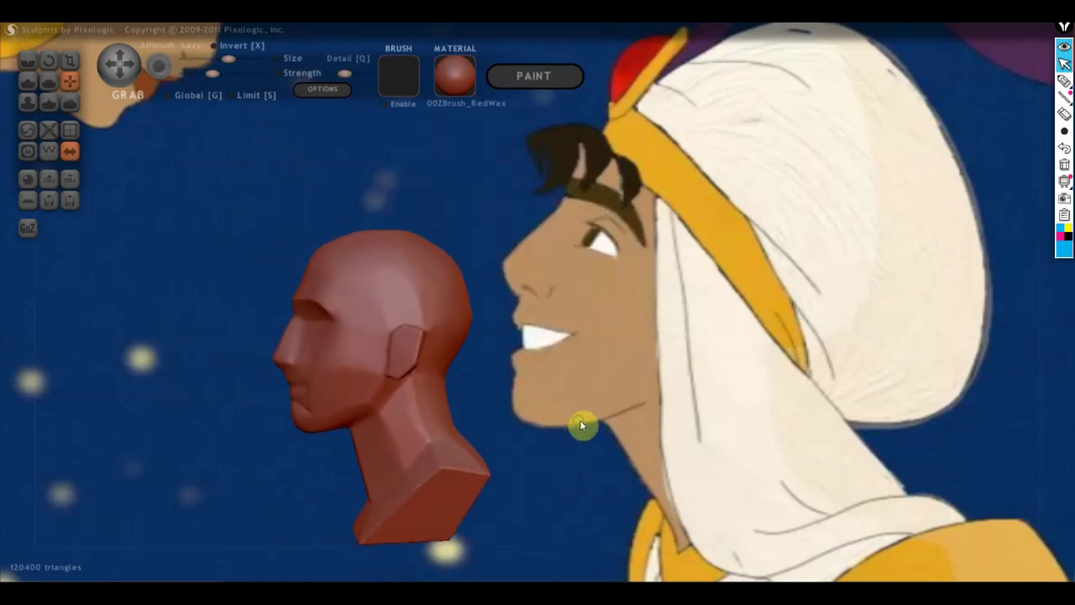
scroll(396, 365, "up", 2)
scroll(222, 368, "up", 1)
scroll(301, 387, "up", 1)
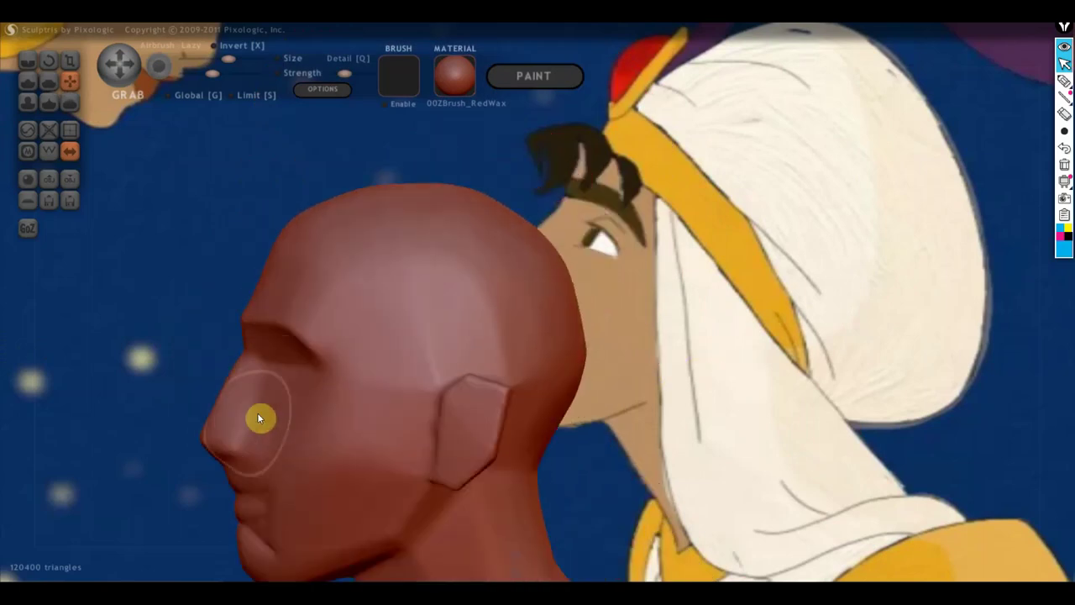
scroll(291, 295, "up", 1)
scroll(252, 353, "up", 1)
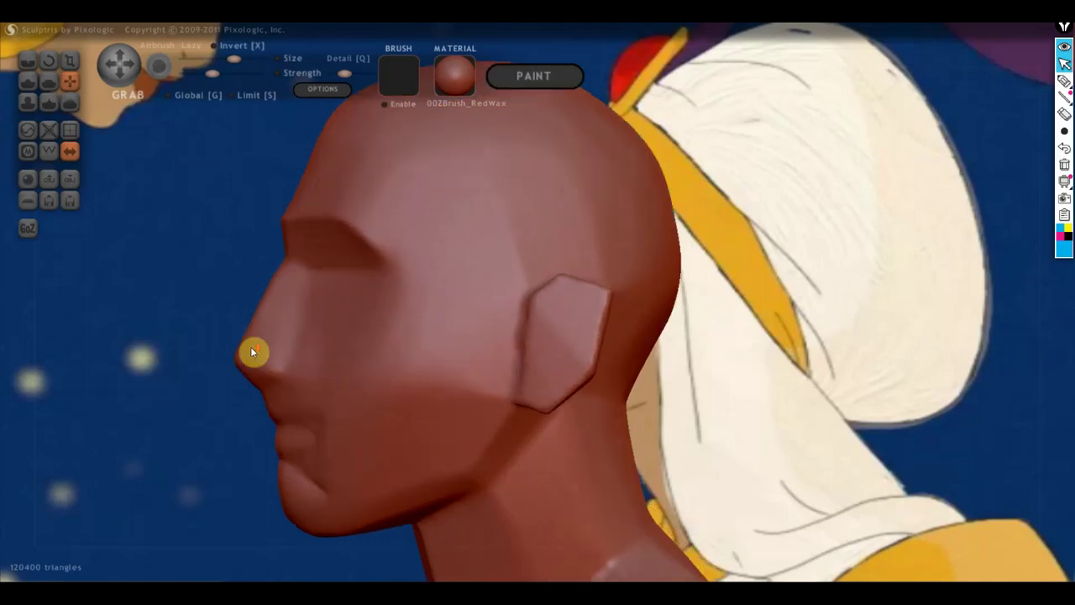
scroll(338, 336, "up", 2)
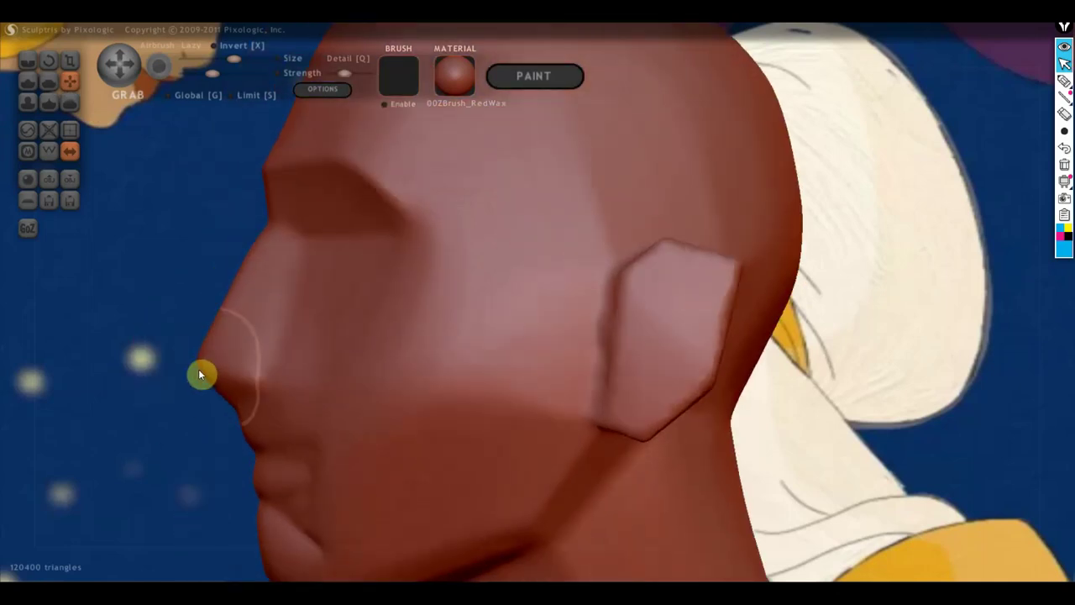
left_click_drag(193, 362, 209, 339)
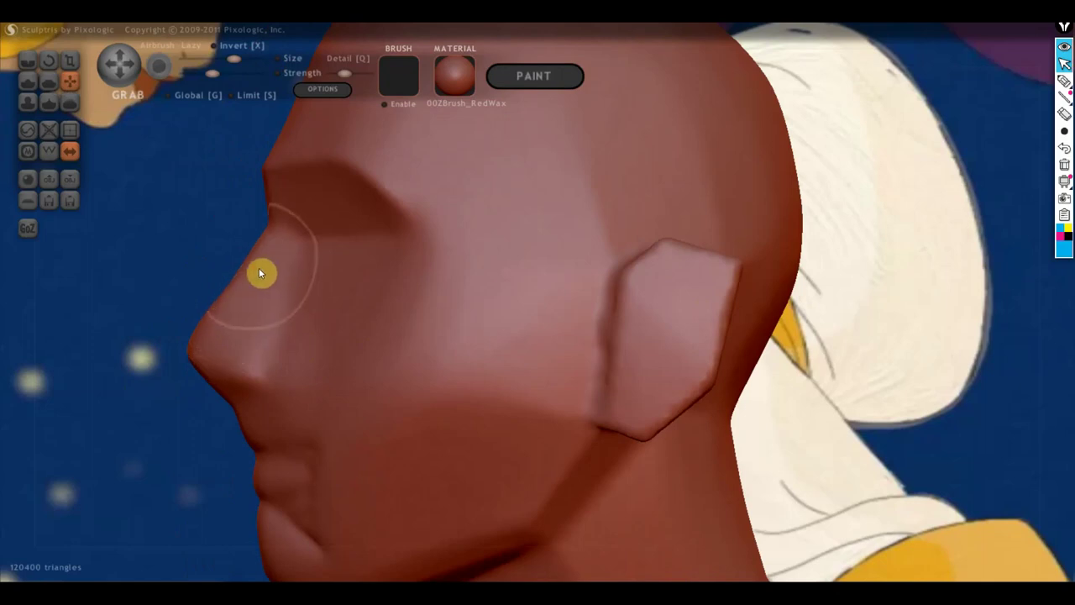
Pull the neck surface into shape, then review the face from the front.
mouse_move(254, 313)
right_mouse_down()
mouse_move(320, 384)
mouse_move(520, 389)
mouse_move(521, 406)
mouse_move(639, 399)
mouse_move(497, 398)
mouse_move(526, 397)
mouse_move(462, 409)
mouse_move(401, 446)
right_mouse_up()
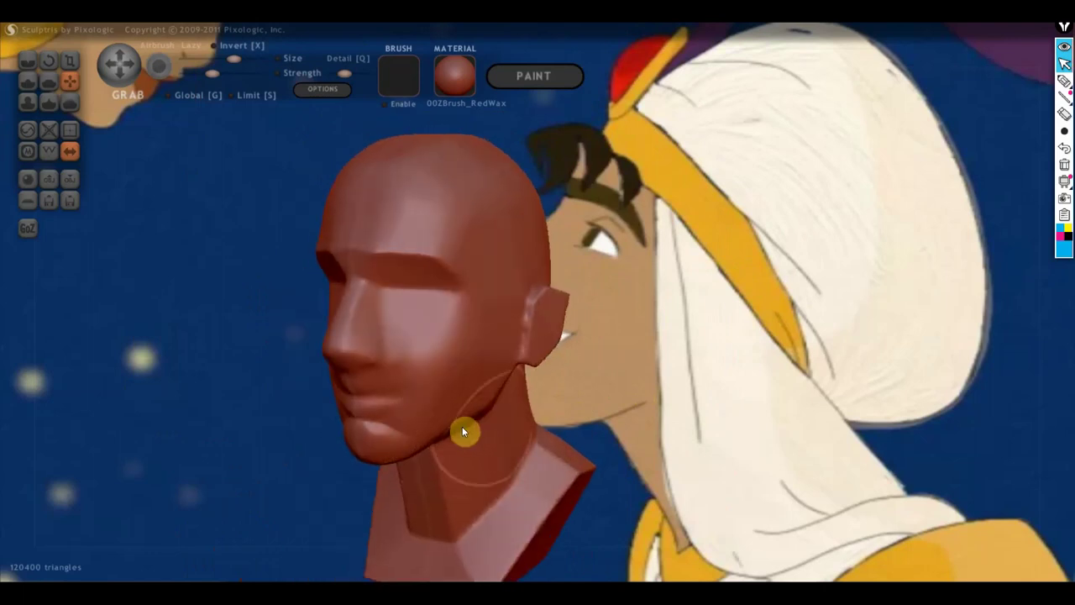
left_click_drag(459, 480, 502, 453)
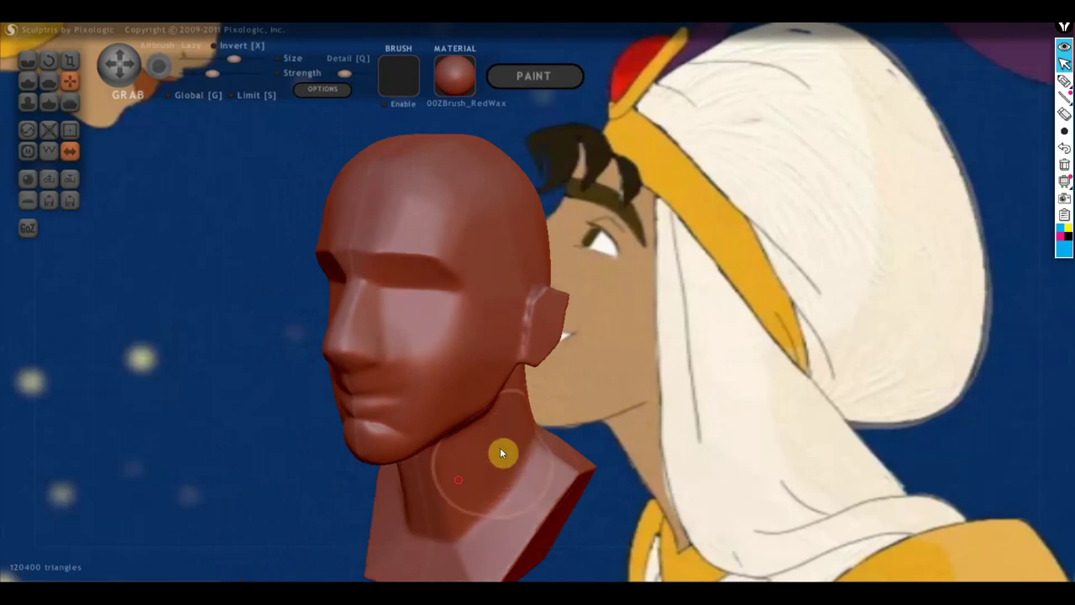
mouse_move(502, 453)
right_mouse_down()
mouse_move(543, 463)
mouse_move(583, 453)
right_mouse_up()
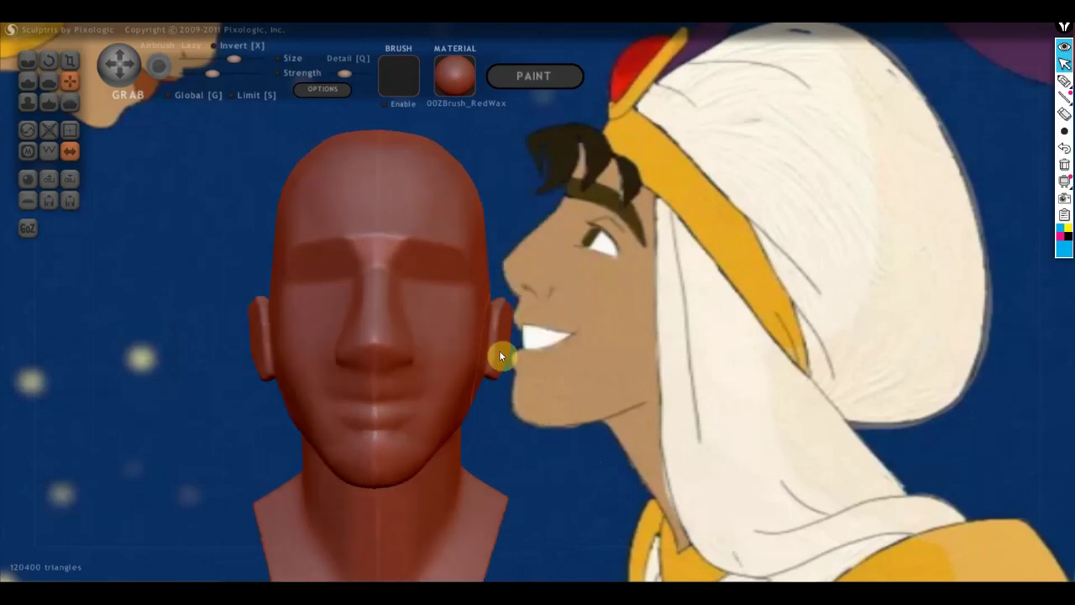
right_click_drag(492, 343, 492, 342)
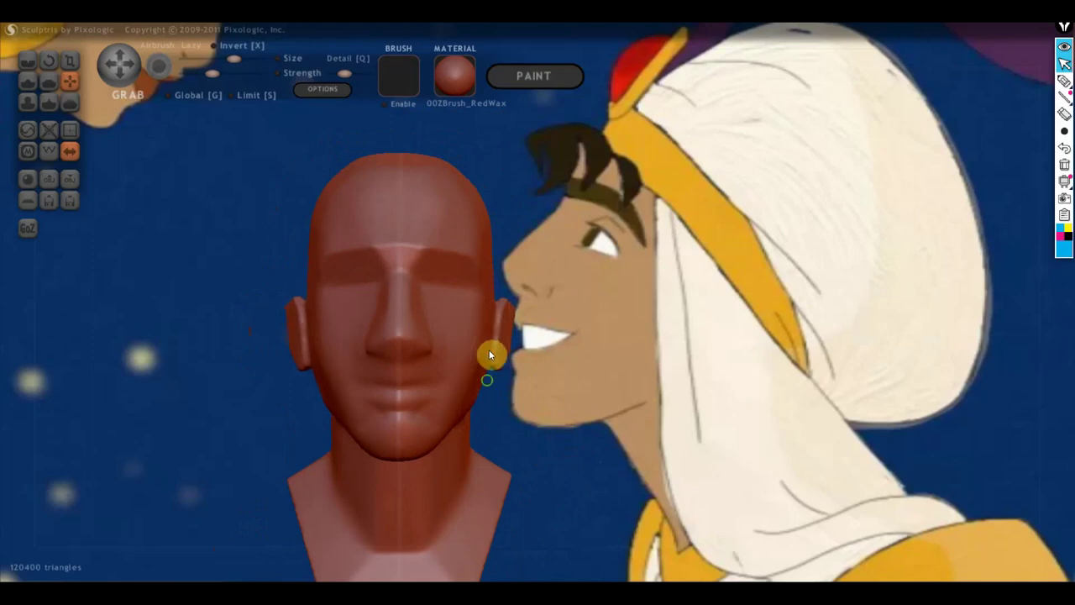
mouse_move(489, 349)
right_mouse_down()
mouse_move(496, 387)
mouse_move(544, 430)
mouse_move(588, 413)
mouse_move(579, 442)
mouse_move(476, 400)
mouse_move(506, 389)
mouse_move(584, 393)
right_mouse_up()
scroll(511, 402, "up", 3)
right_click_drag(510, 402, 430, 473)
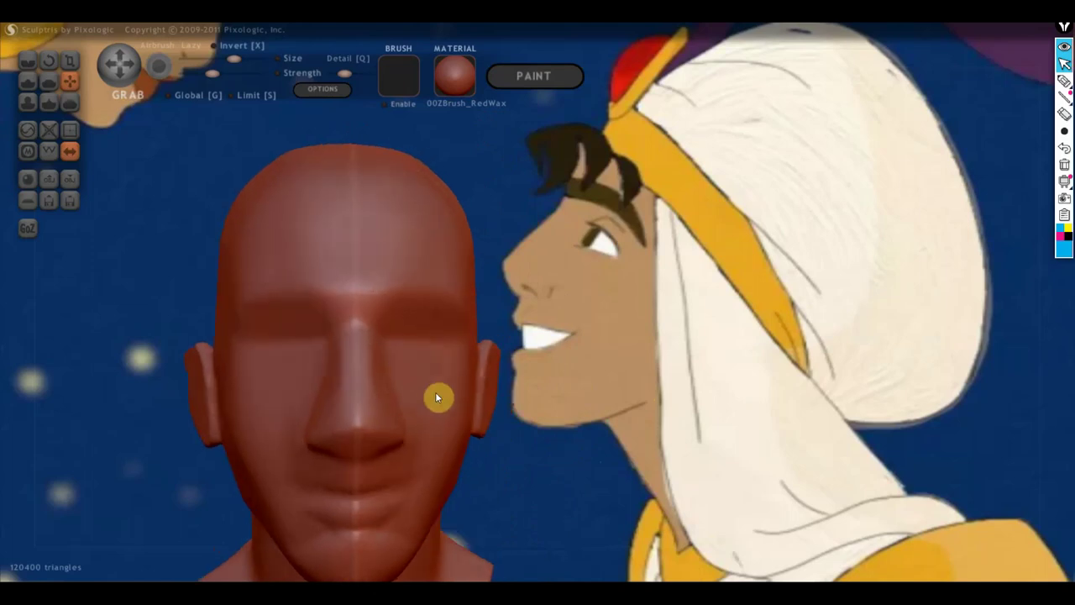
With the Crease brush, carve a small crease on the nose bridge from a three-quarter view.
left_click(28, 61)
mouse_move(168, 252)
right_mouse_down()
mouse_move(297, 308)
mouse_move(407, 433)
right_mouse_up()
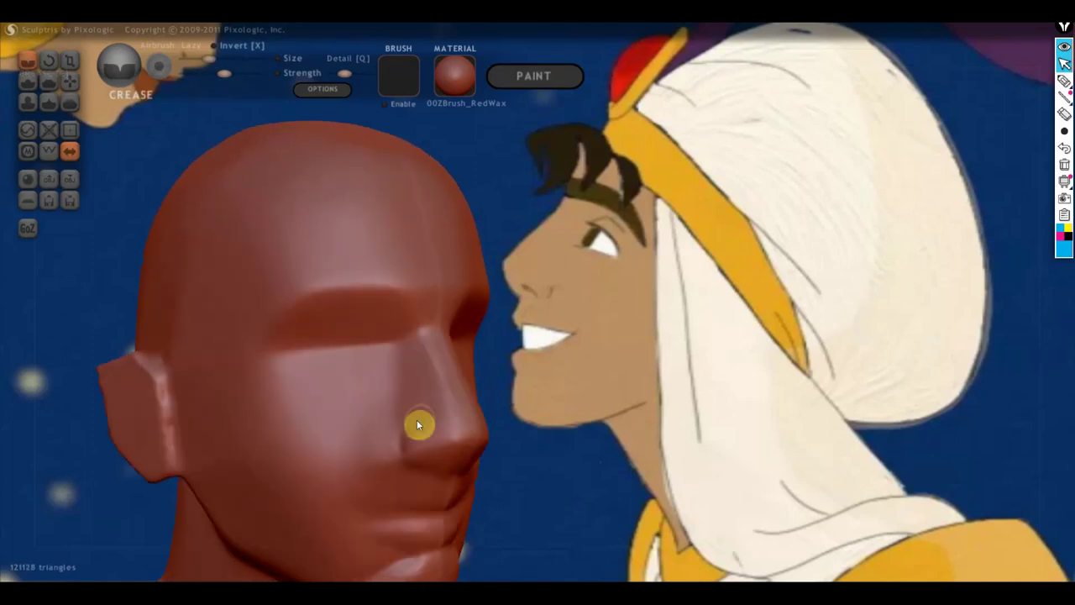
left_click_drag(414, 375, 405, 366)
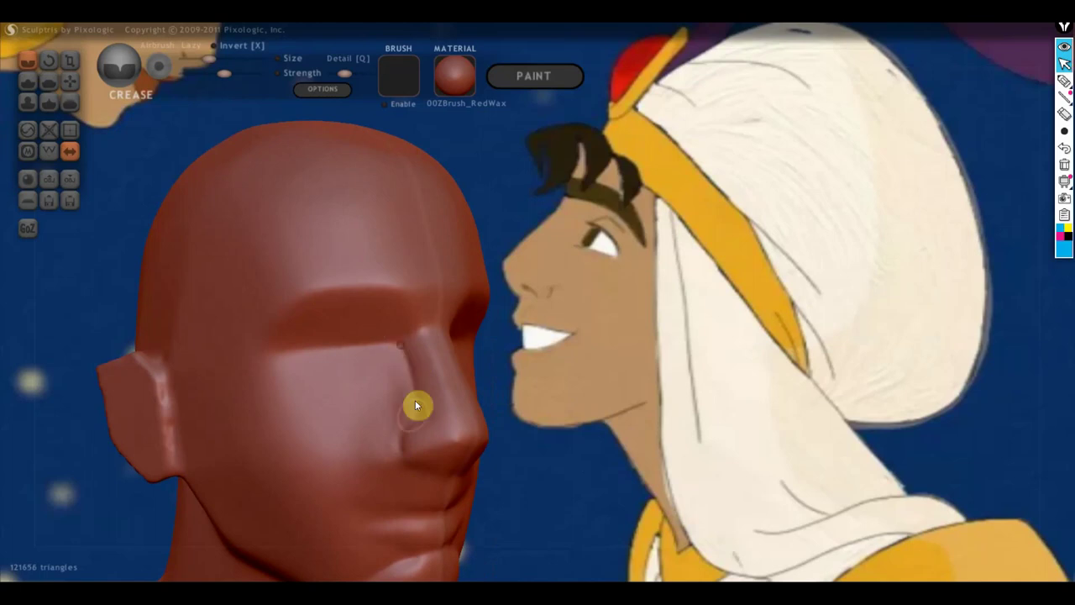
right_click_drag(415, 422, 636, 403)
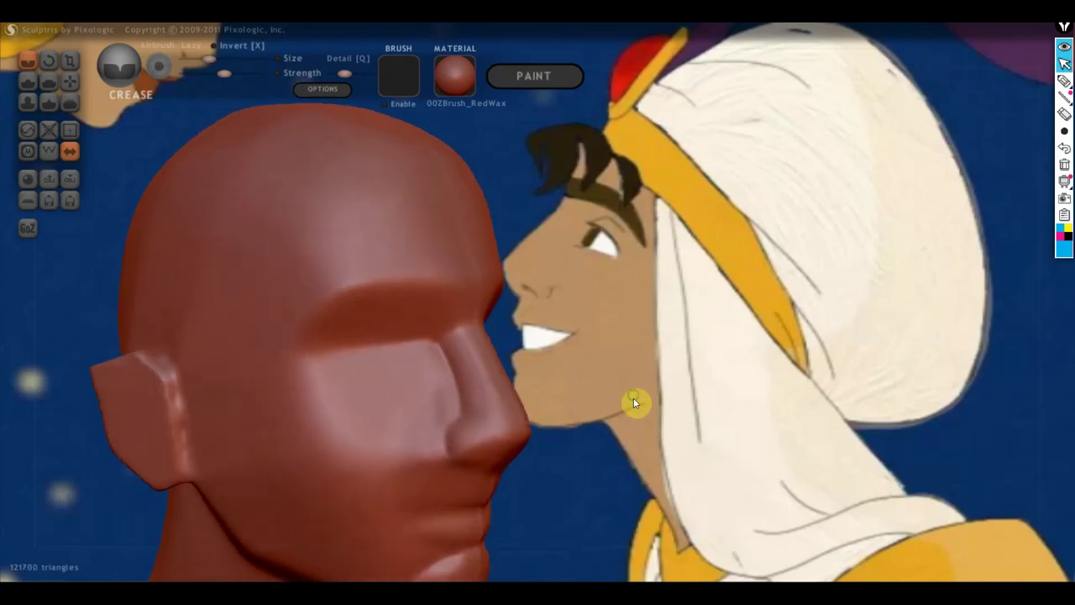
scroll(644, 308, "up", 2)
scroll(461, 244, "up", 2)
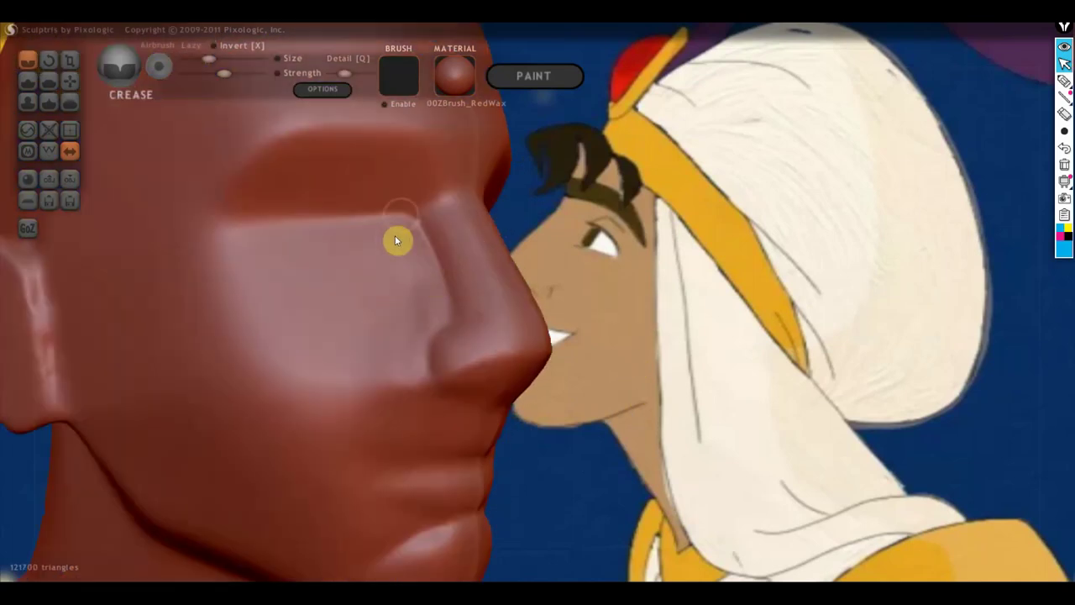
Extend the crease along the nose bridge side and down the nose, then view the whole head.
left_click_drag(399, 262, 444, 325)
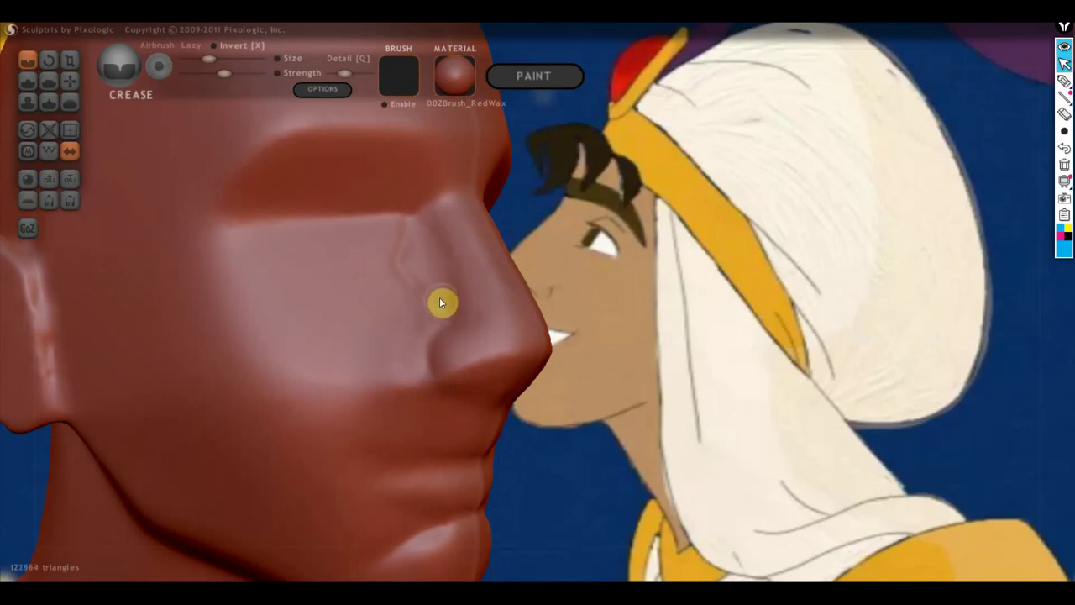
left_click_drag(411, 228, 453, 325)
mouse_move(453, 325)
right_mouse_down()
mouse_move(94, 332)
mouse_move(94, 317)
right_mouse_up()
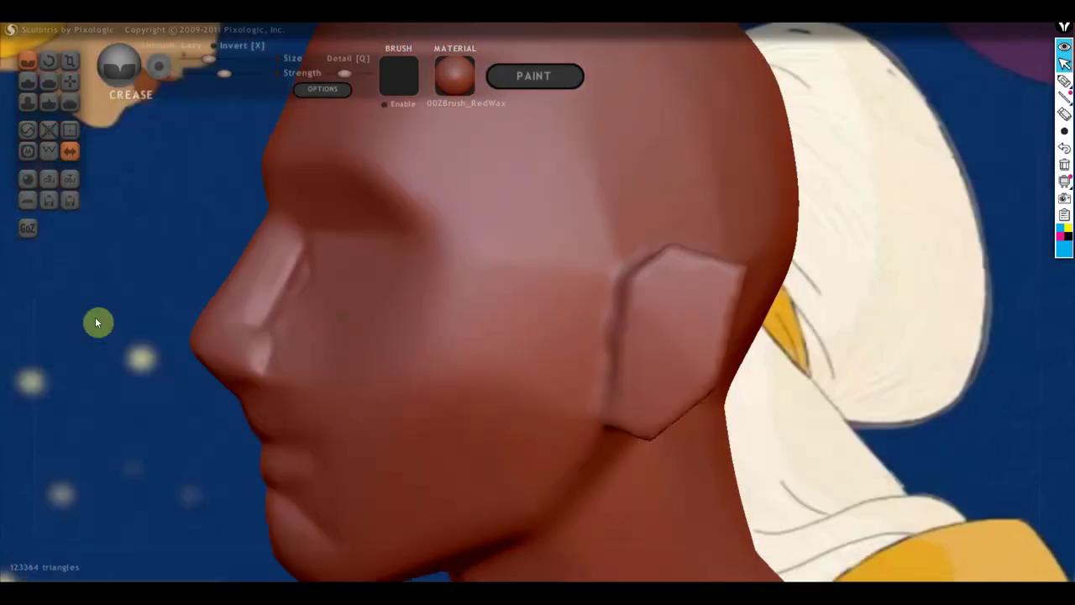
scroll(660, 375, "down", 5)
scroll(815, 355, "down", 3)
right_click_drag(815, 355, 495, 350, "alt")
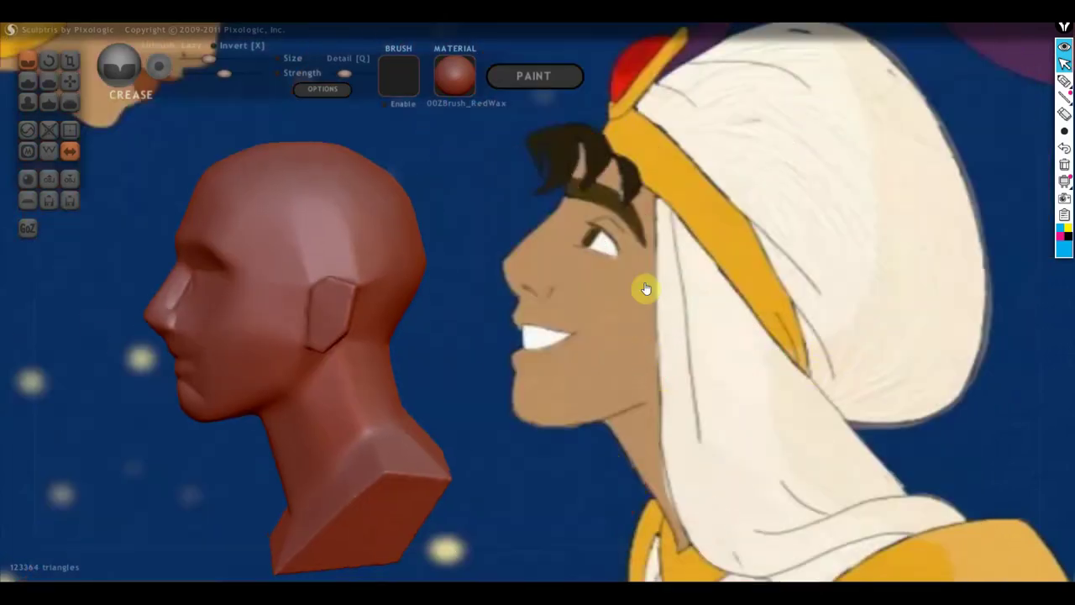
mouse_move(1064, 81)
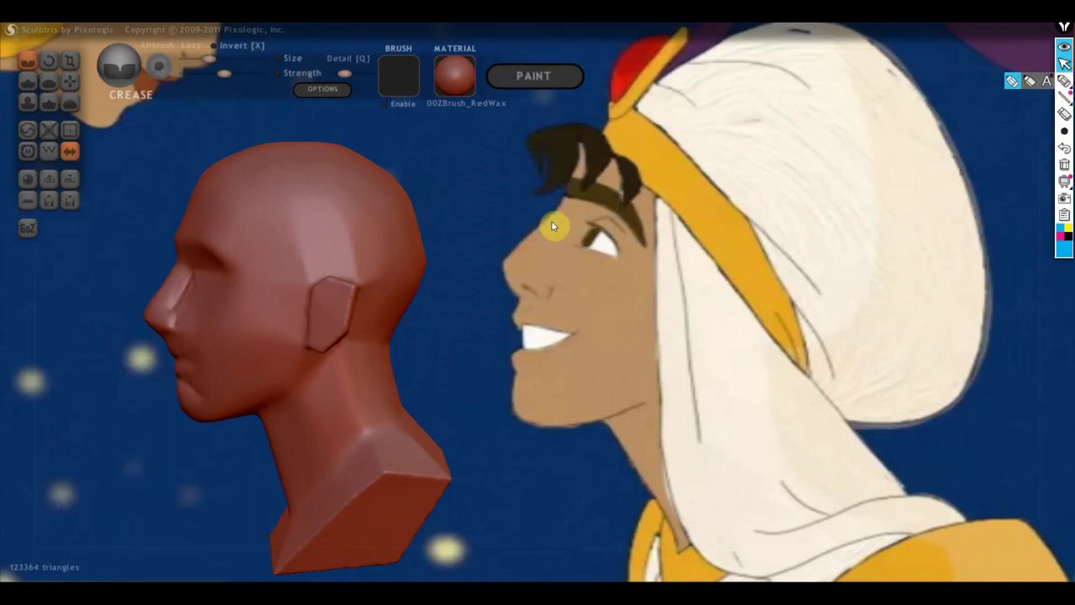
mouse_move(542, 232)
right_mouse_down()
mouse_move(569, 249)
mouse_move(555, 238)
right_mouse_up()
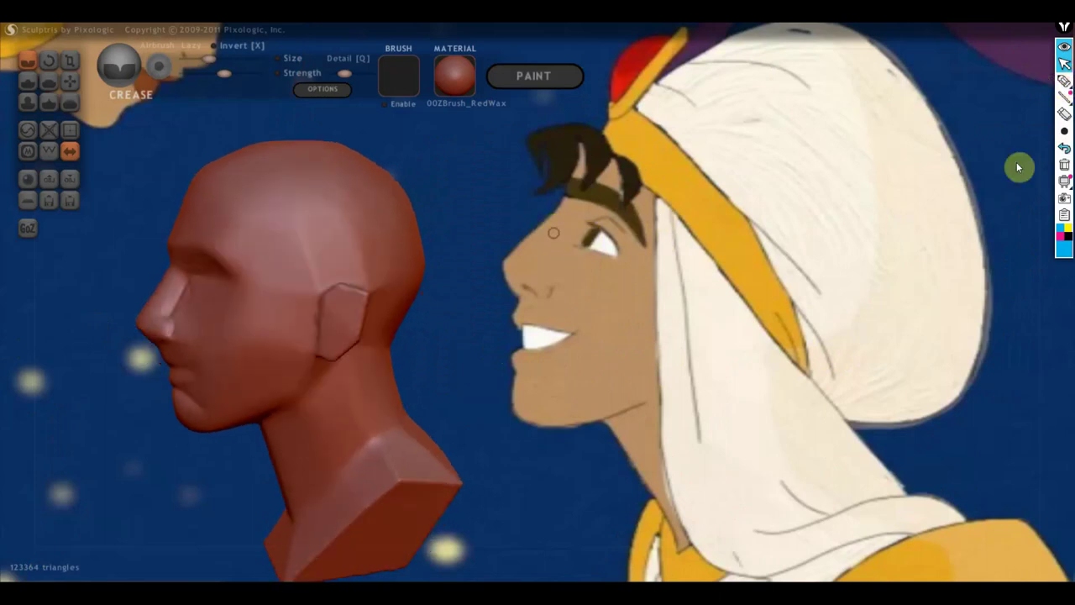
left_click(1064, 80)
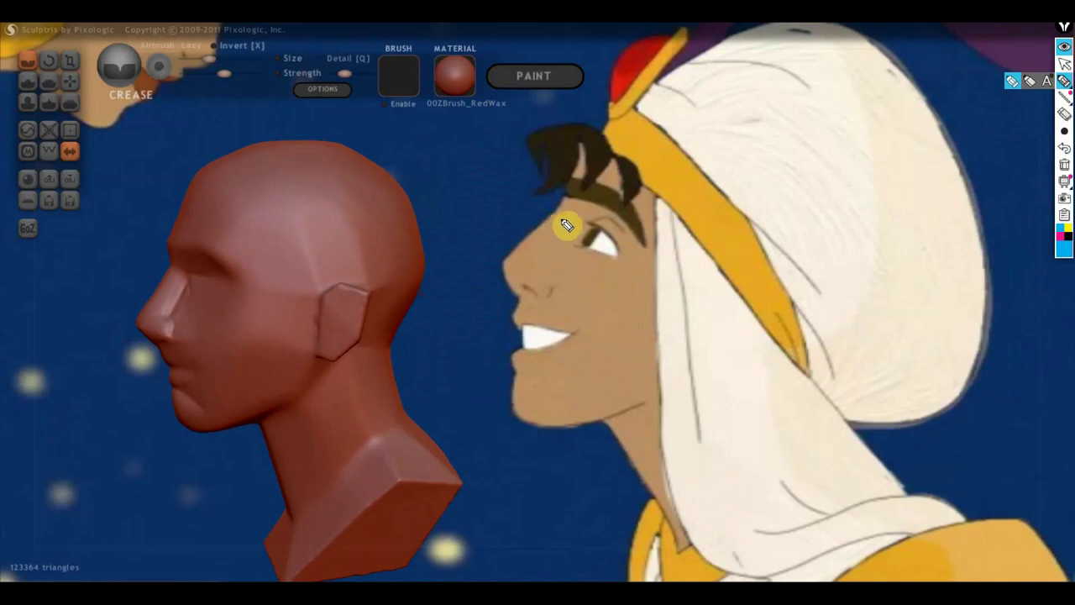
Sketch blue Epic Pen guides over Aladdin's brow, nose and cheek fold.
mouse_move(556, 210)
left_mouse_down()
mouse_move(592, 240)
mouse_move(547, 271)
mouse_move(551, 291)
left_mouse_up()
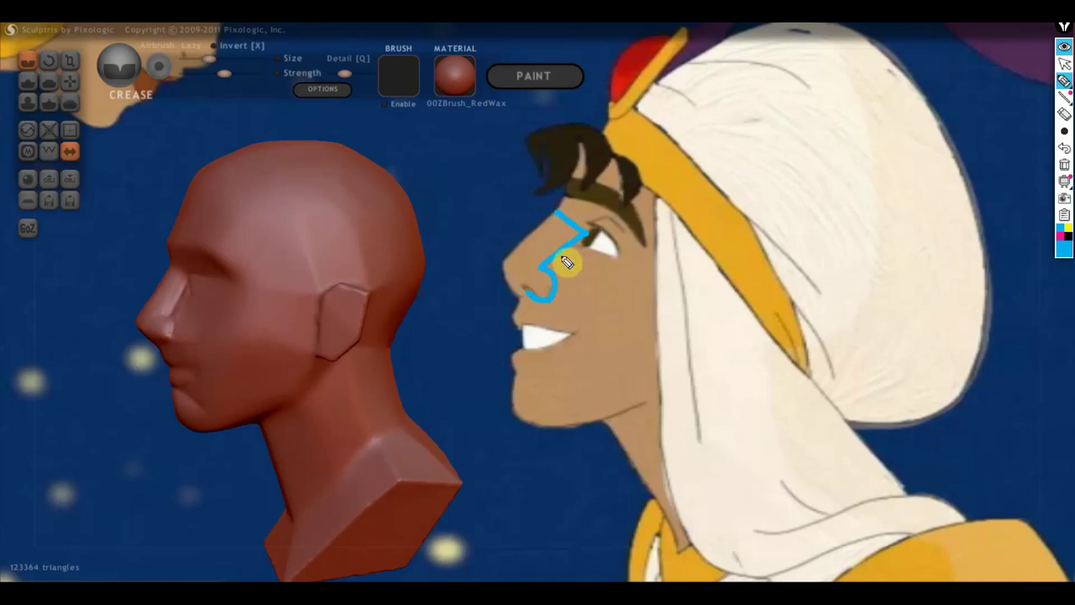
left_click_drag(573, 238, 598, 393)
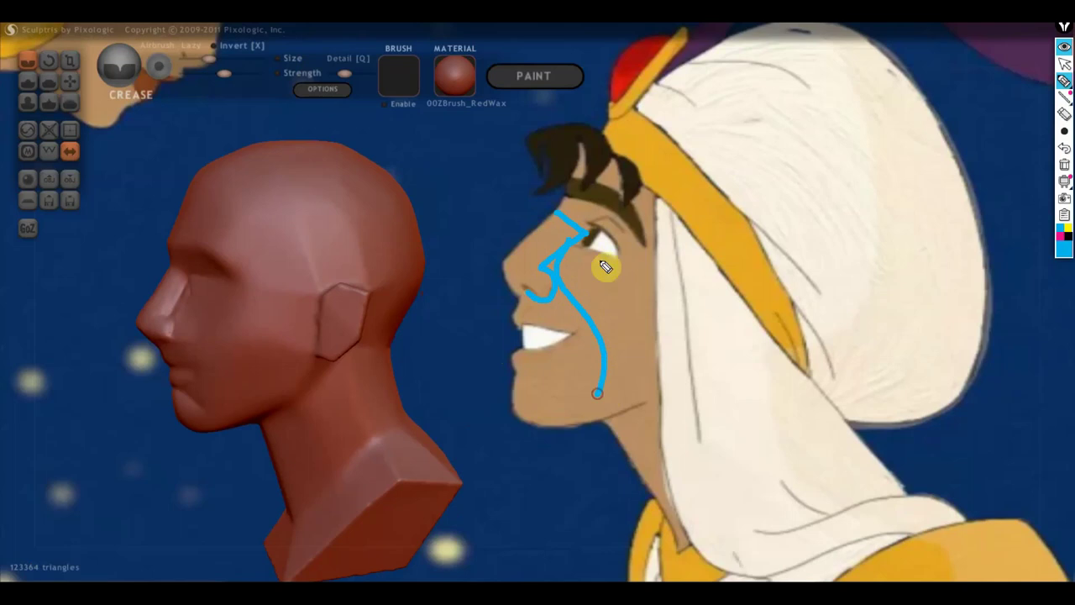
left_click_drag(577, 243, 625, 273)
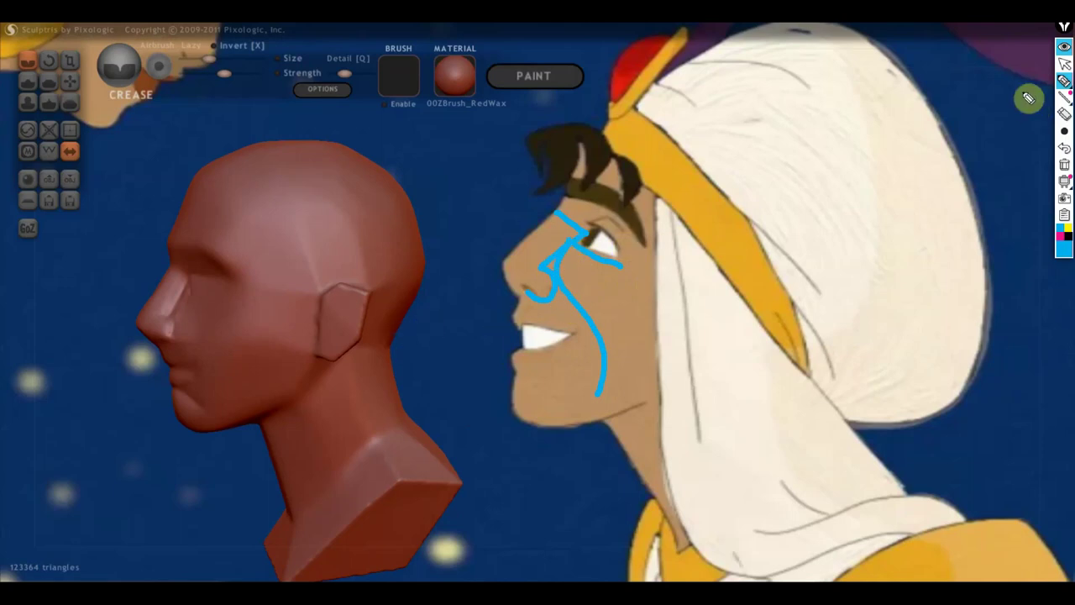
left_click(1064, 63)
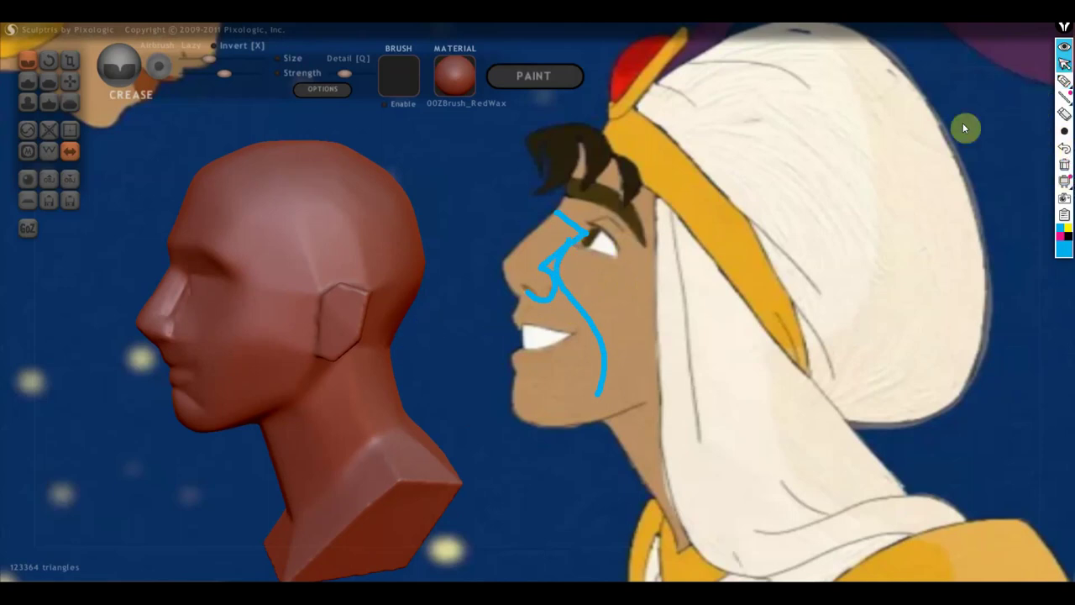
left_click(567, 347)
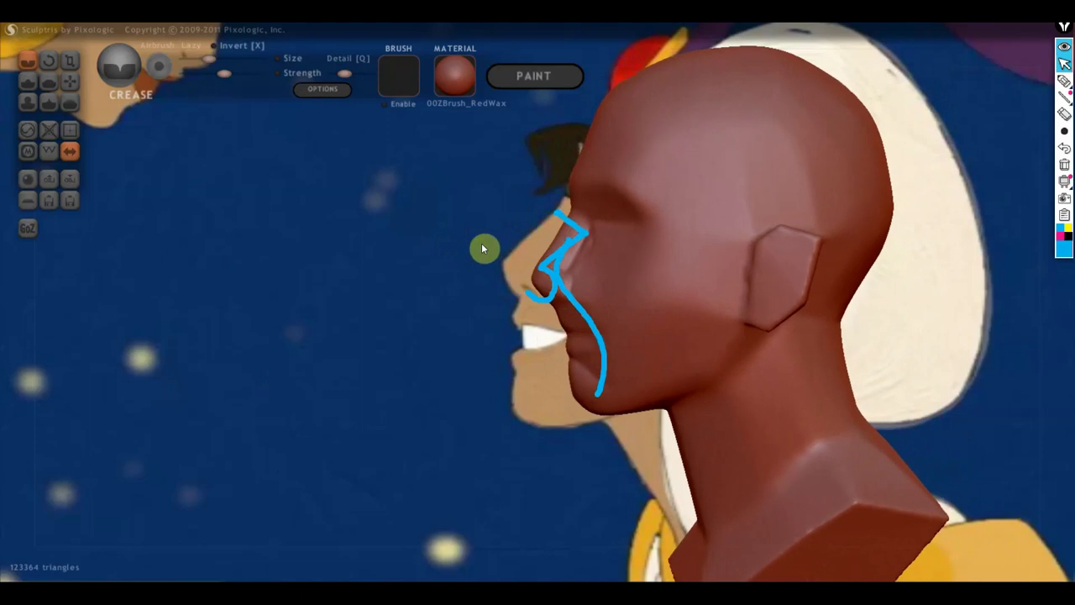
Erase all Epic Pen annotations and dismiss the notification popup.
left_click(540, 291)
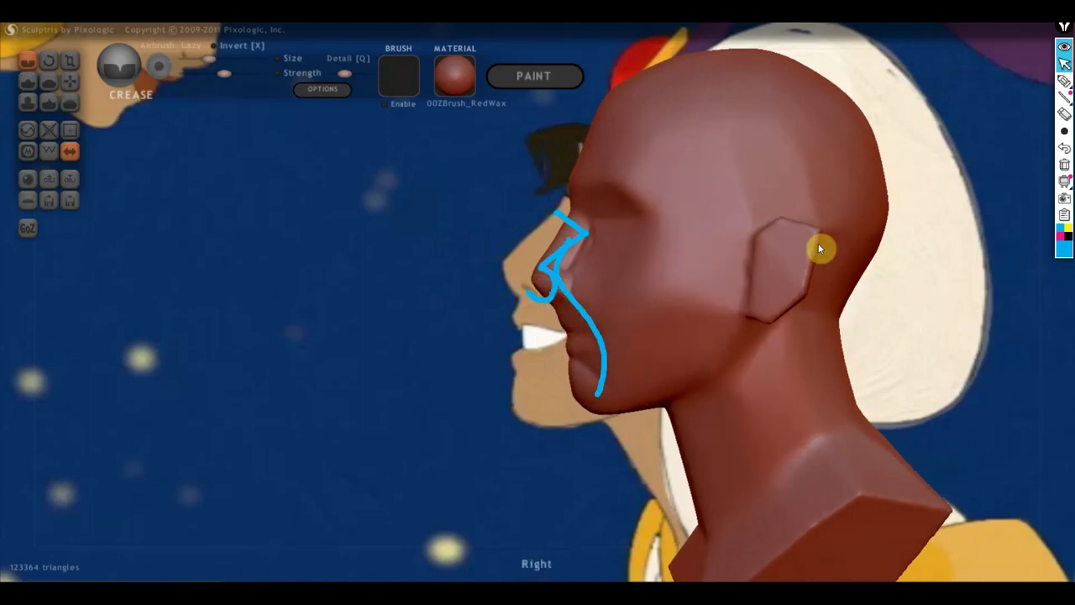
left_click(1064, 165)
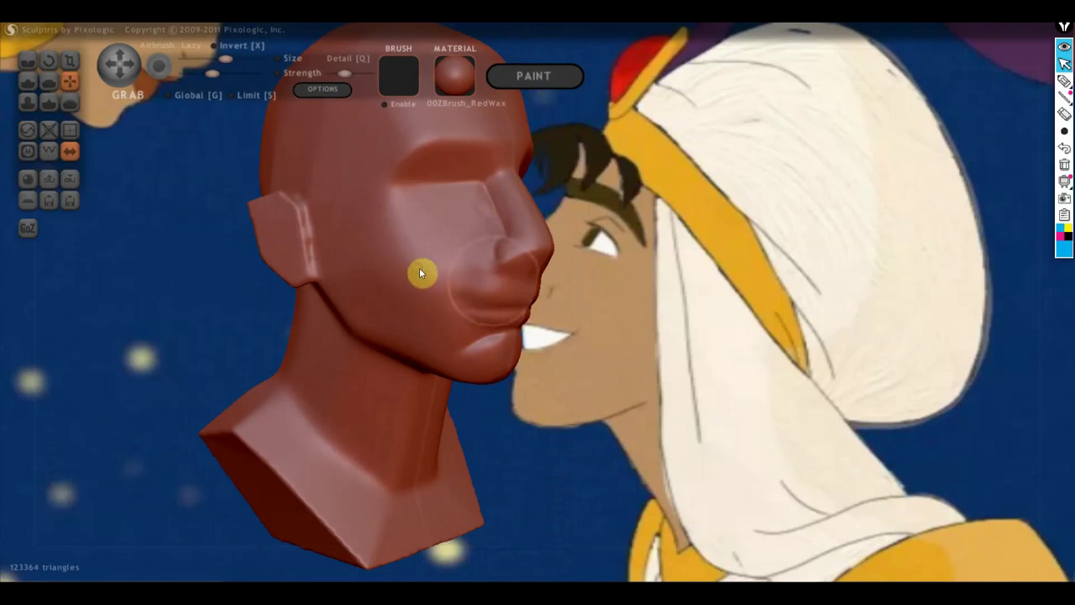
left_click(1055, 320)
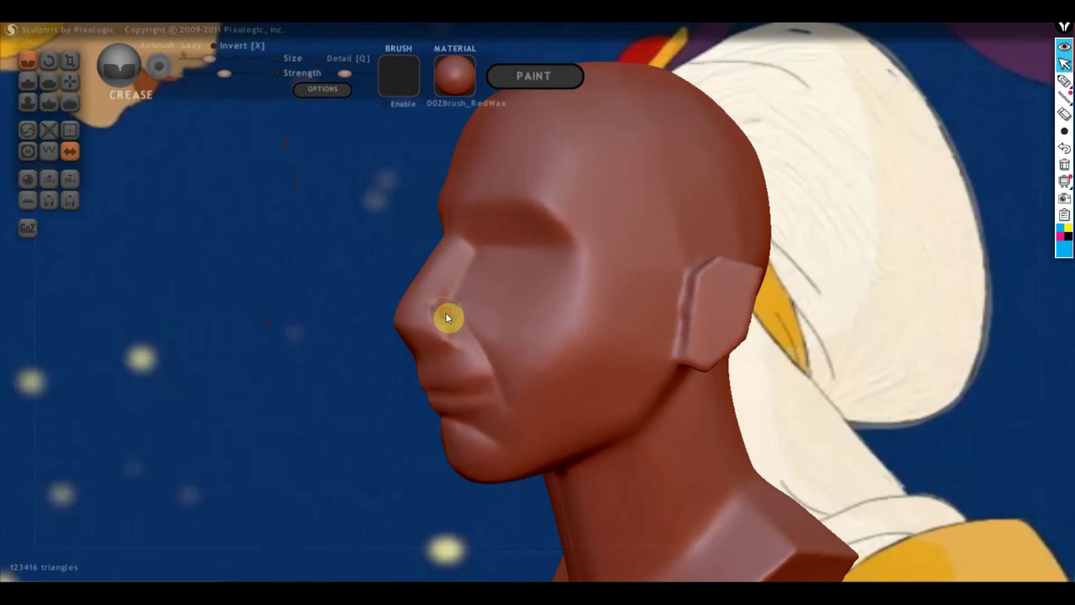
Crease the nose-to-mouth lines, deepen the upper eyelids and sharpen the inner eye corners.
left_click_drag(444, 316, 511, 409)
left_click_drag(454, 317, 527, 434)
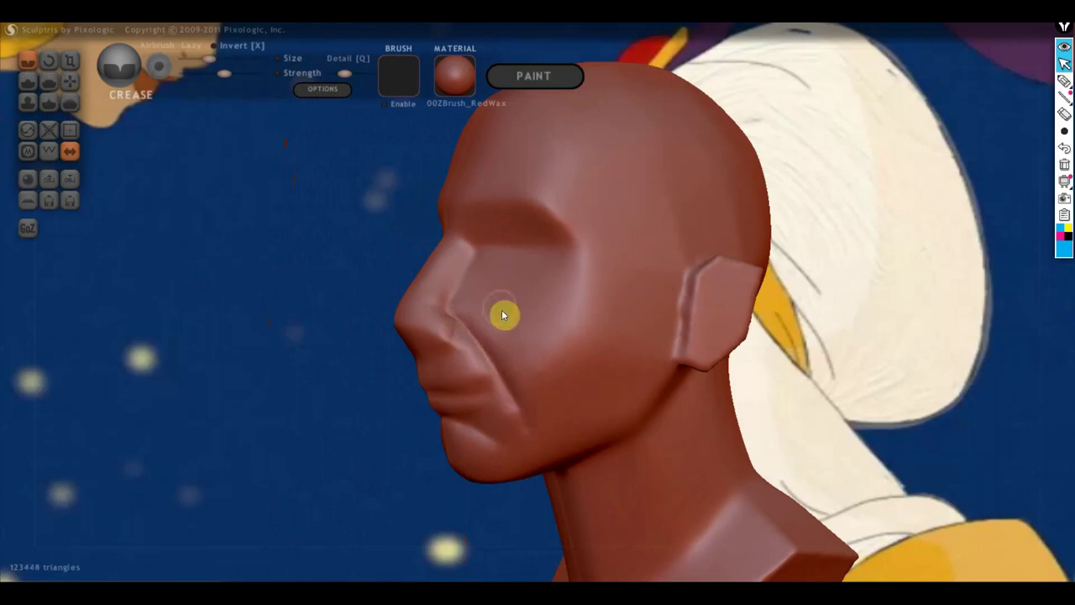
right_click_drag(502, 315, 492, 267)
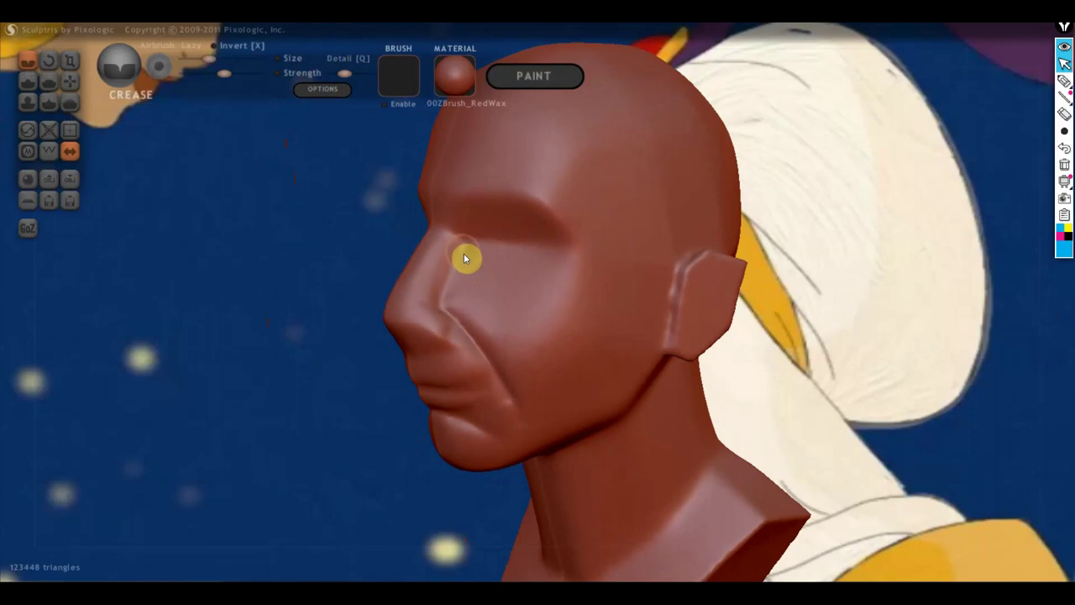
left_click_drag(464, 258, 561, 266)
right_click_drag(517, 293, 470, 246)
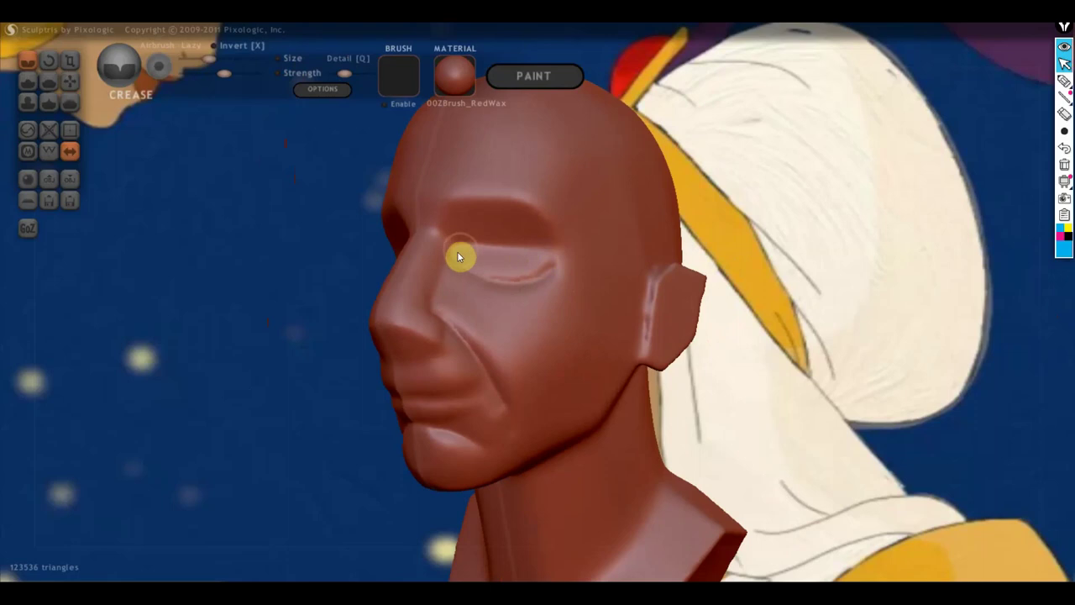
left_click_drag(458, 256, 550, 248)
mouse_move(487, 242)
left_mouse_down()
mouse_move(467, 262)
mouse_move(486, 278)
mouse_move(532, 273)
left_mouse_up()
Switch to the Grab brush and check the head from above, below and front.
right_click_drag(554, 265, 672, 311)
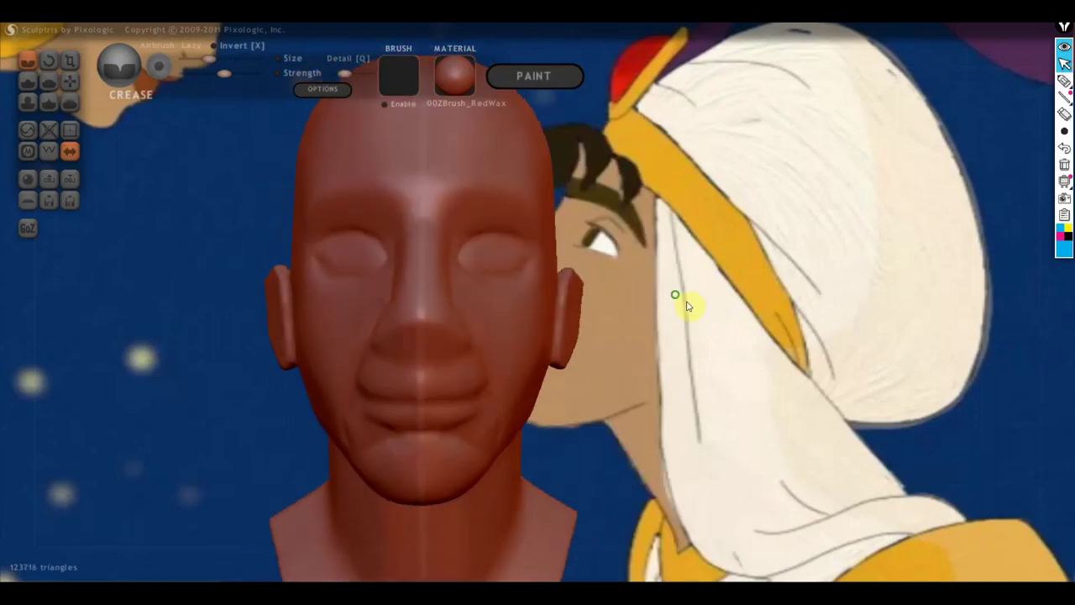
left_click(70, 81)
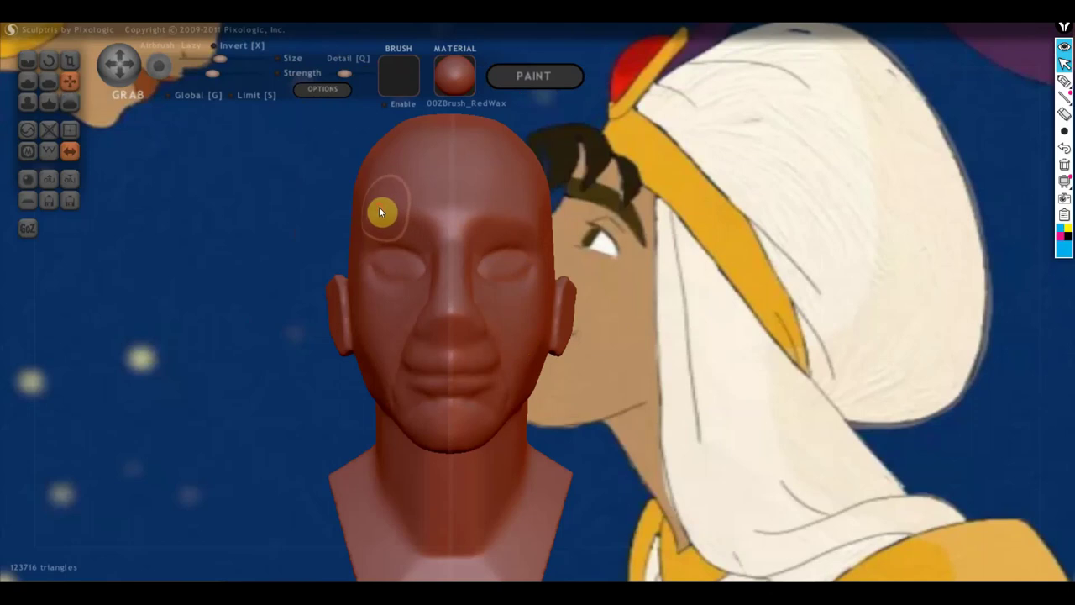
mouse_move(509, 350)
right_mouse_down()
mouse_move(463, 378)
mouse_move(483, 408)
right_mouse_up()
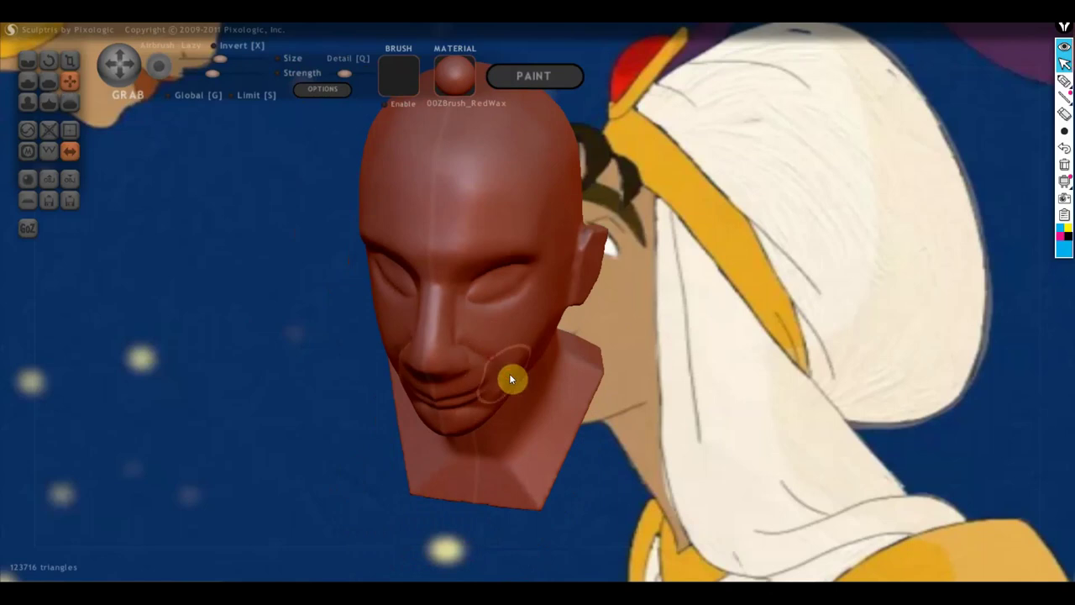
right_click_drag(514, 386, 549, 267)
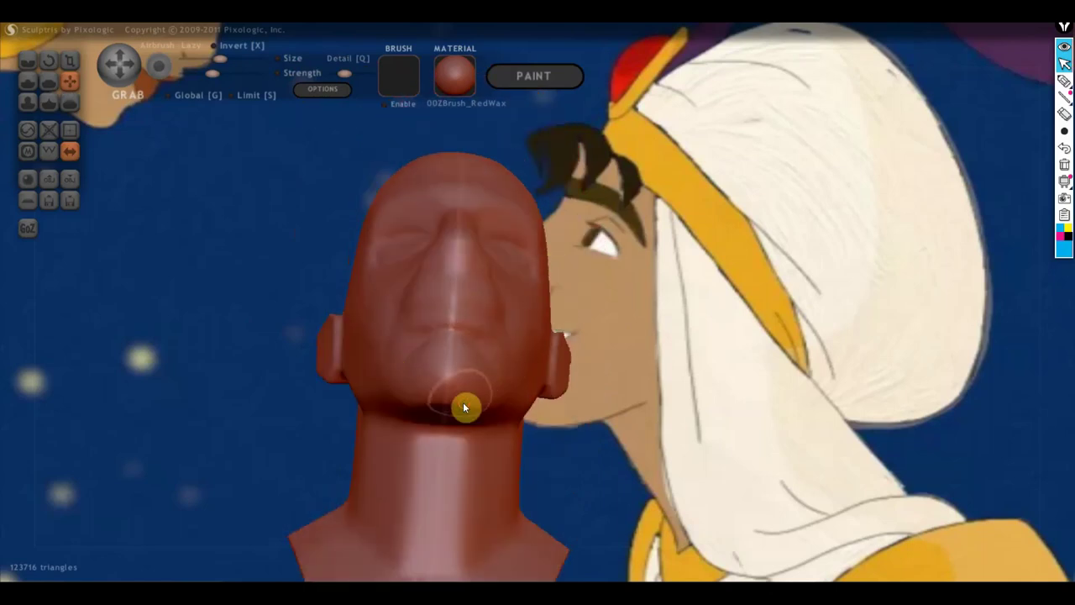
mouse_move(460, 408)
right_mouse_down()
mouse_move(314, 472)
mouse_move(446, 496)
mouse_move(430, 474)
right_mouse_up()
left_click(48, 81)
mouse_move(320, 252)
right_mouse_down()
mouse_move(392, 293)
mouse_move(472, 403)
mouse_move(420, 353)
right_mouse_up()
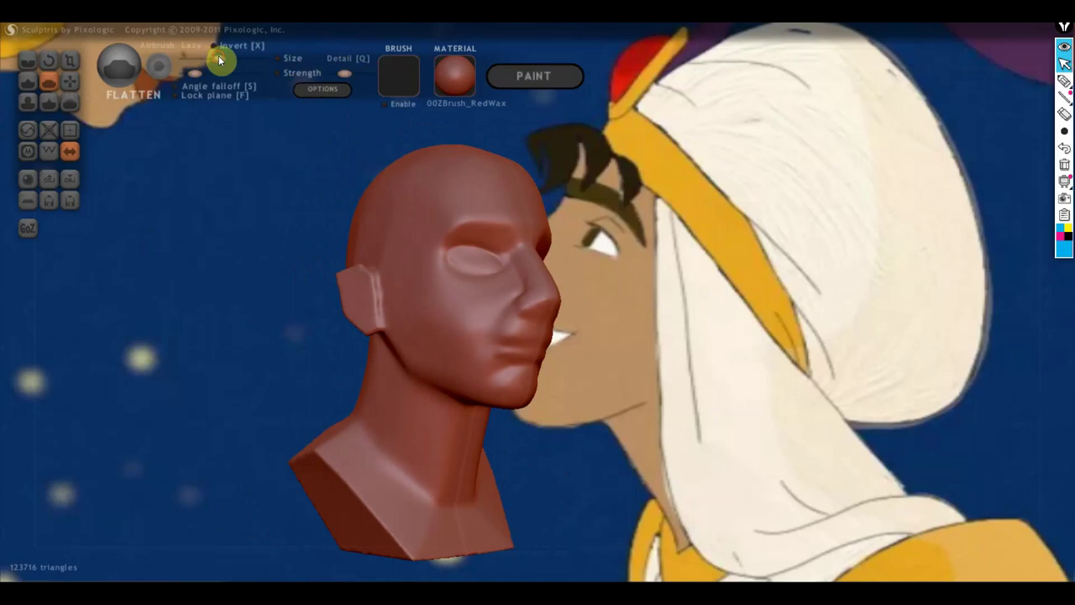
Flatten the cheek plane below the eye toward the jaw.
mouse_move(458, 373)
left_mouse_down()
mouse_move(464, 358)
mouse_move(442, 312)
mouse_move(478, 367)
mouse_move(483, 348)
mouse_move(485, 372)
mouse_move(475, 343)
left_mouse_up()
scroll(461, 361, "up", 3)
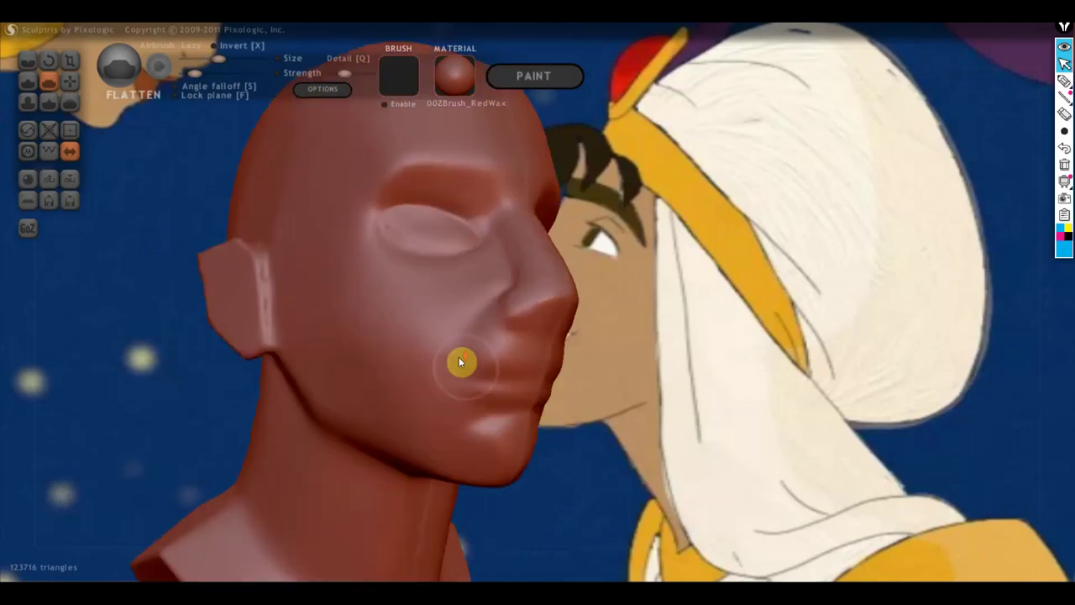
scroll(445, 408, "up", 2)
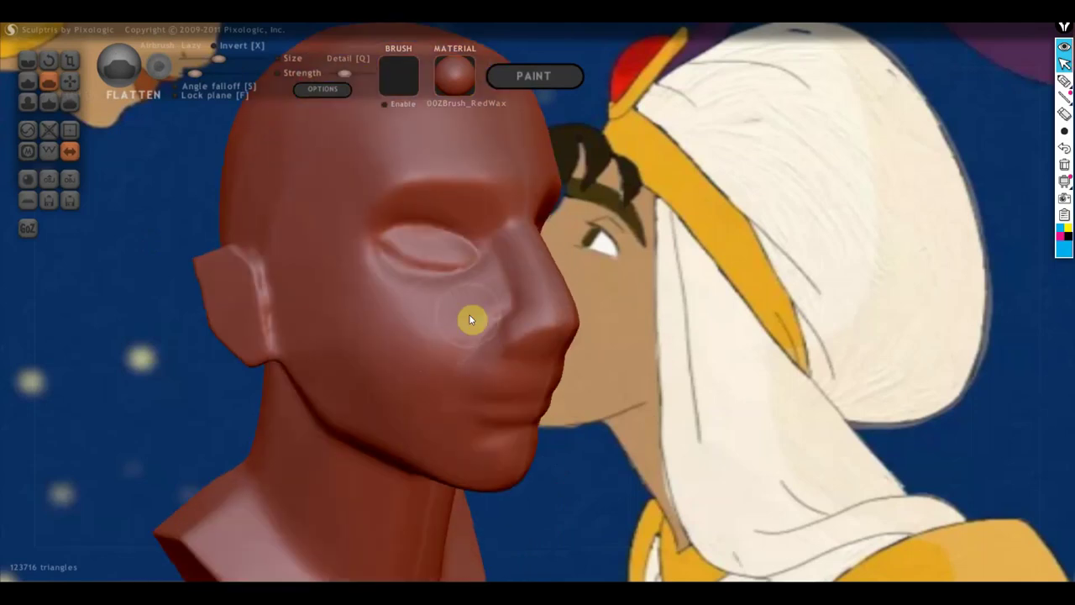
mouse_move(409, 371)
left_mouse_down()
mouse_move(480, 312)
mouse_move(418, 423)
mouse_move(437, 435)
mouse_move(446, 329)
left_mouse_up()
mouse_move(1064, 80)
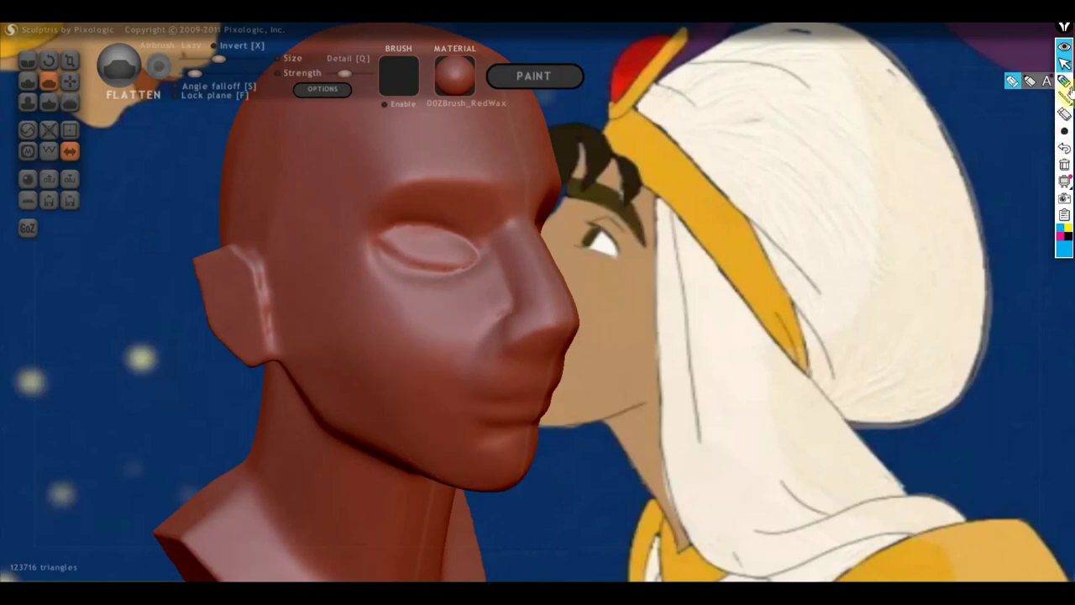
Sketch highlighter guides from nose to chin, clear them, and orbit to a side view.
mouse_move(494, 286)
right_mouse_down()
mouse_move(459, 306)
mouse_move(491, 287)
right_mouse_up()
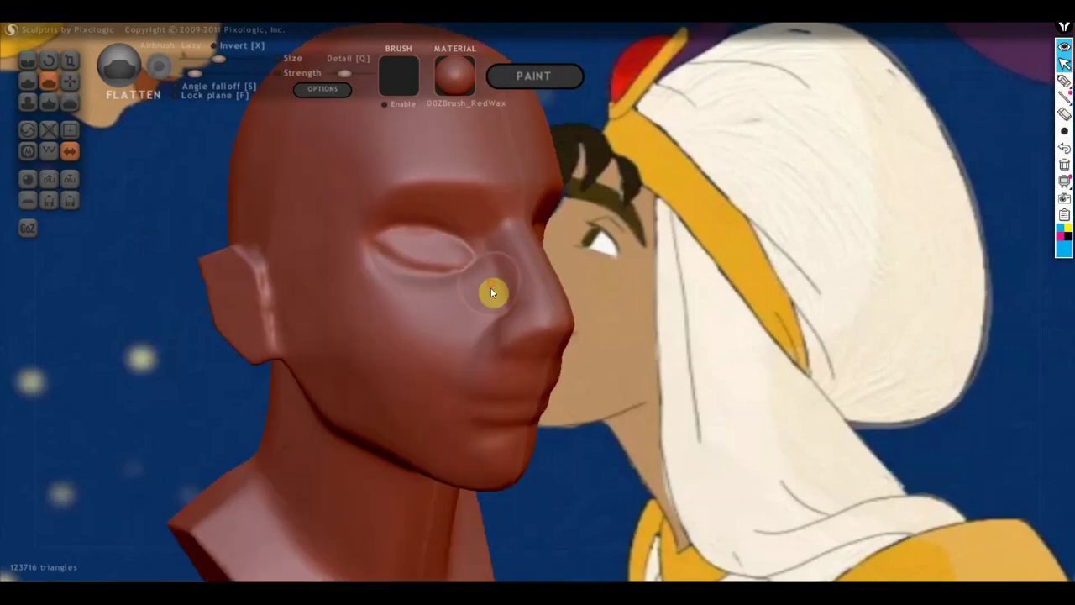
left_click(1064, 81)
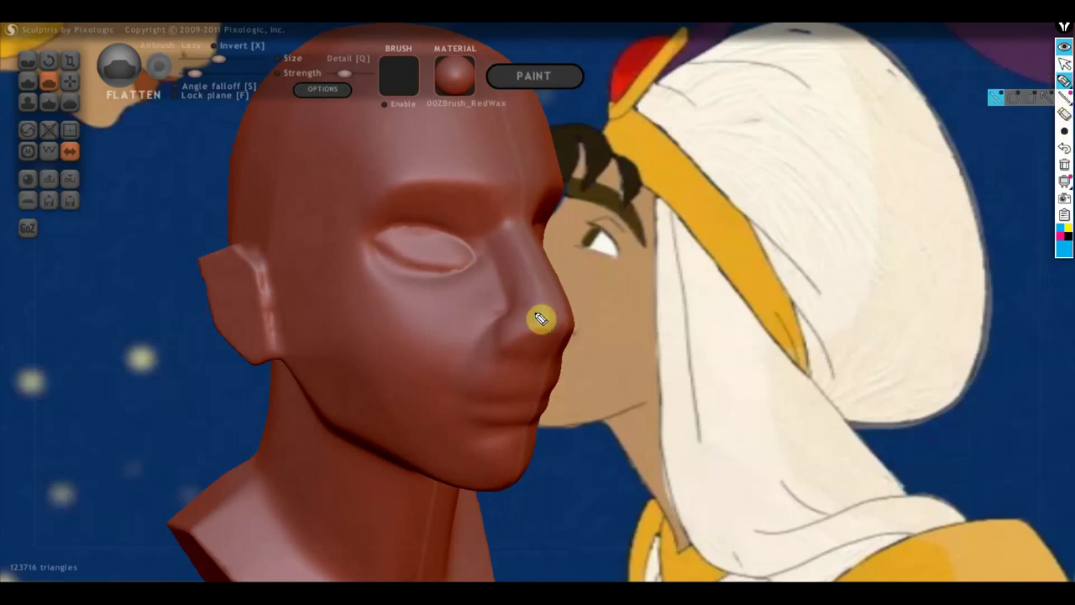
mouse_move(501, 286)
left_mouse_down()
mouse_move(446, 319)
mouse_move(417, 377)
mouse_move(456, 468)
mouse_move(445, 432)
left_mouse_up()
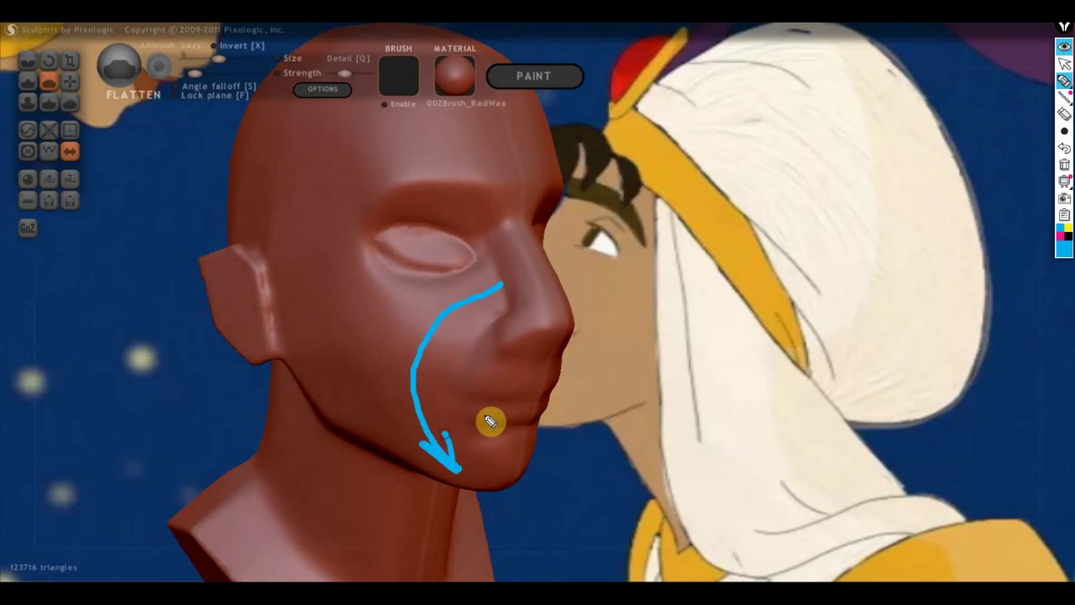
mouse_move(502, 311)
left_mouse_down()
mouse_move(514, 358)
mouse_move(487, 401)
mouse_move(513, 454)
mouse_move(499, 446)
left_mouse_up()
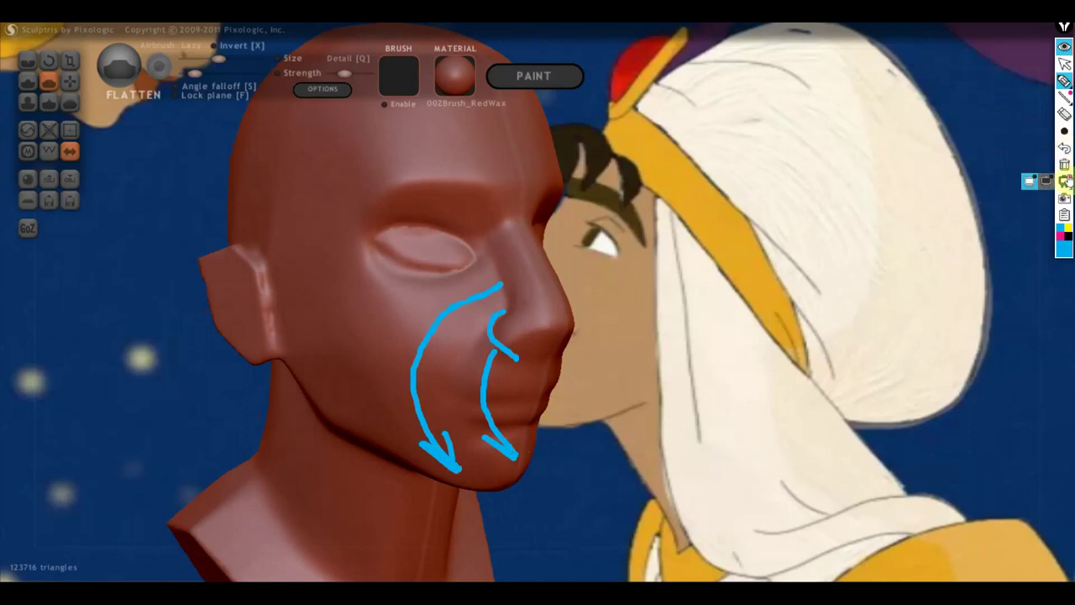
left_click(1065, 165)
left_click(1064, 63)
left_click_drag(958, 132, 677, 276)
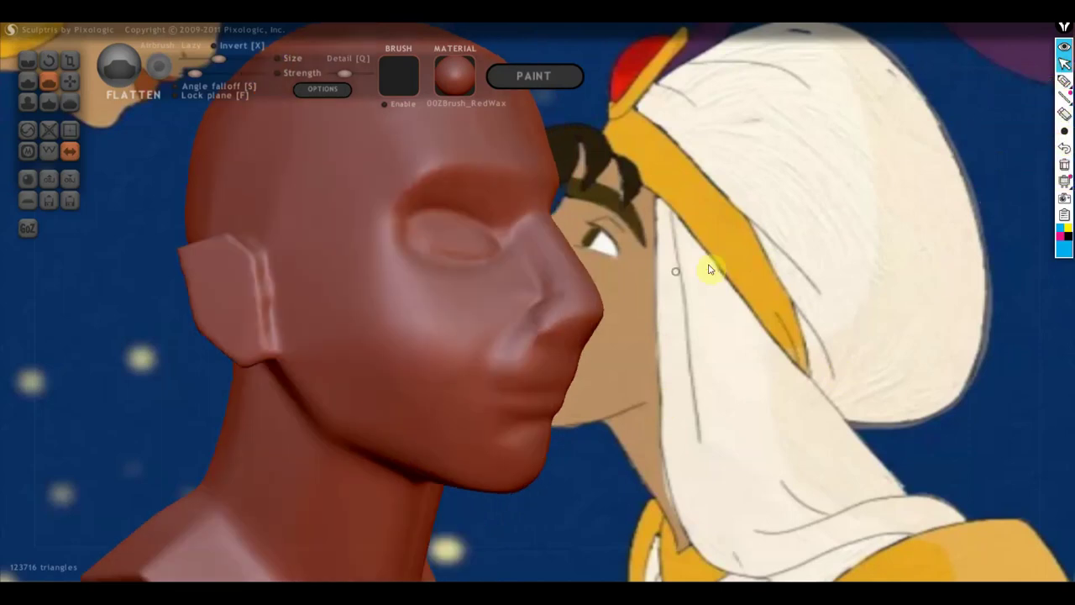
right_click_drag(278, 322, 475, 418)
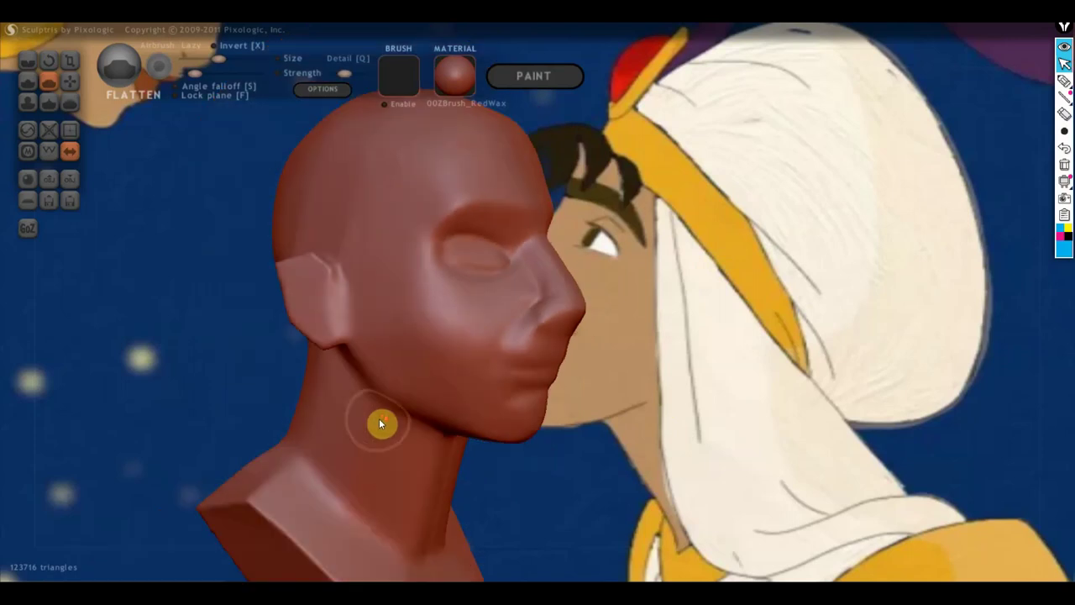
With the Grab brush, drag the ear up and back on the head.
left_click(70, 82)
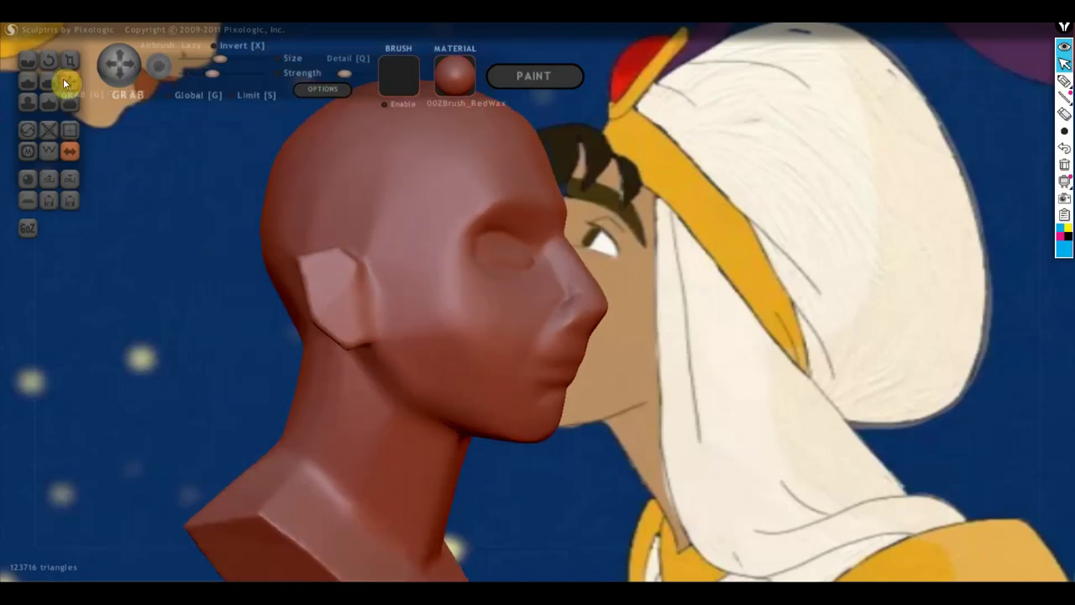
mouse_move(336, 319)
right_mouse_down()
mouse_move(403, 373)
mouse_move(471, 358)
right_mouse_up()
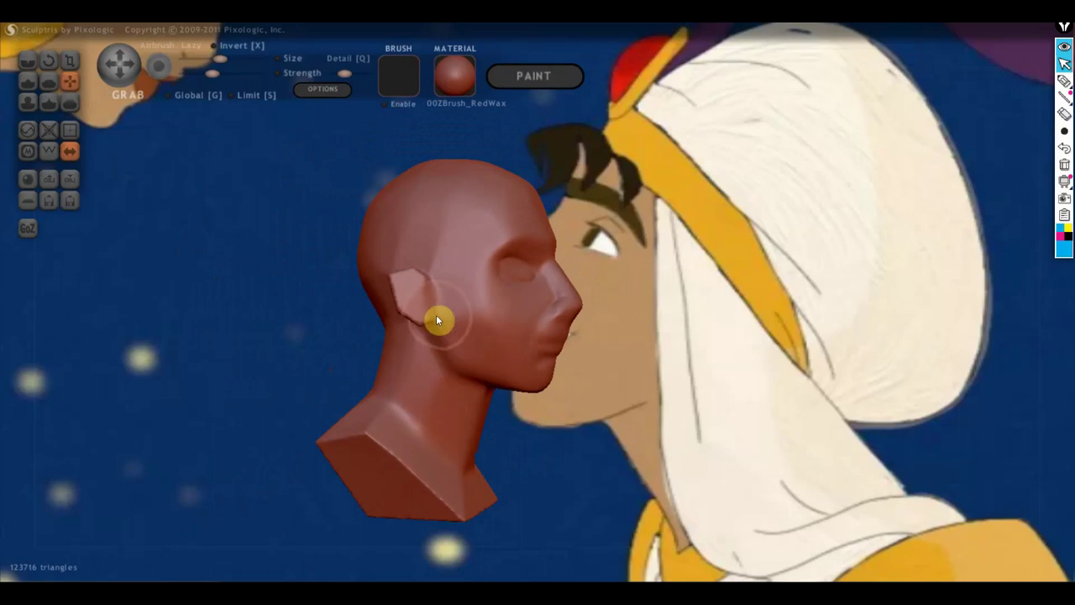
left_click_drag(435, 317, 402, 259)
Orbit and zoom out to check the head from front, profile and three-quarter views.
mouse_move(400, 291)
right_mouse_down()
mouse_move(330, 362)
mouse_move(292, 353)
right_mouse_up()
right_click_drag(440, 346, 478, 369)
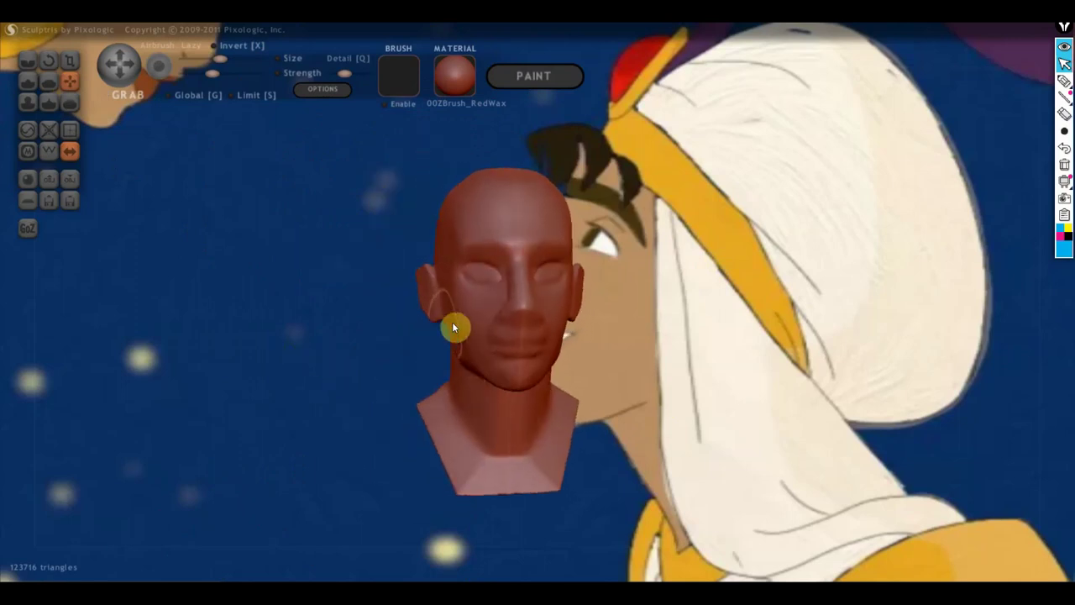
mouse_move(456, 327)
right_mouse_down()
mouse_move(497, 393)
mouse_move(569, 388)
mouse_move(411, 391)
mouse_move(671, 396)
right_mouse_up()
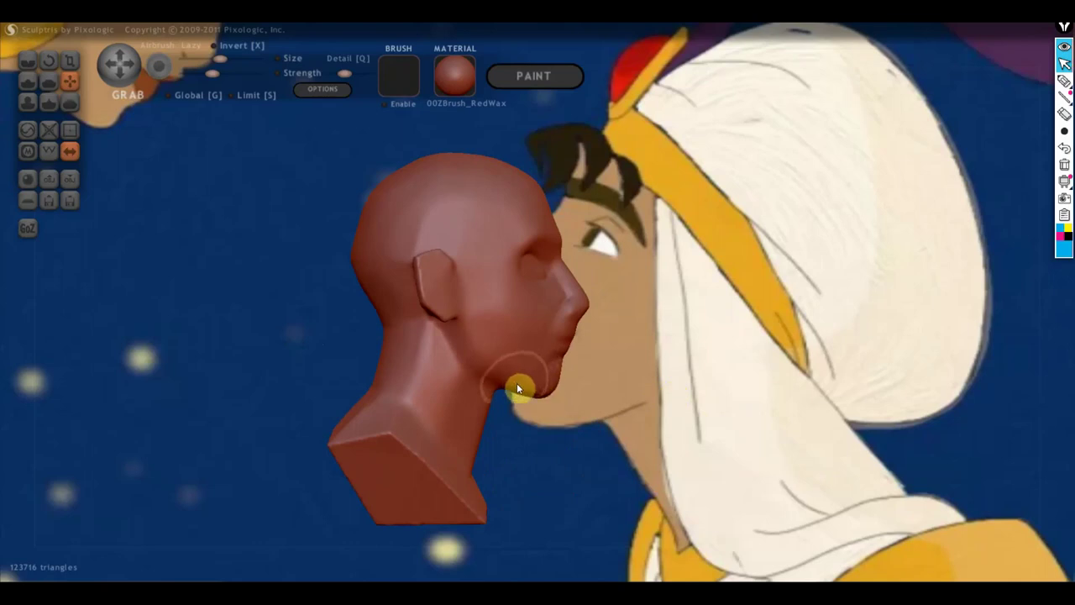
mouse_move(513, 379)
right_mouse_down()
mouse_move(509, 394)
mouse_move(331, 401)
right_mouse_up()
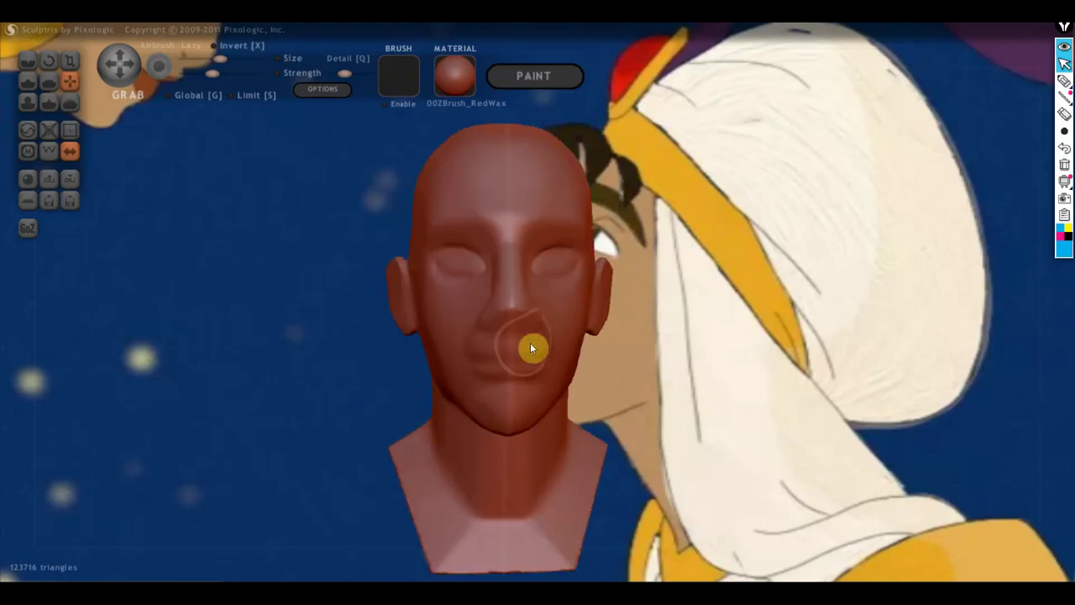
mouse_move(530, 343)
right_mouse_down()
mouse_move(588, 336)
mouse_move(577, 299)
mouse_move(588, 299)
mouse_move(438, 336)
mouse_move(432, 307)
mouse_move(402, 305)
mouse_move(444, 370)
mouse_move(455, 326)
right_mouse_up()
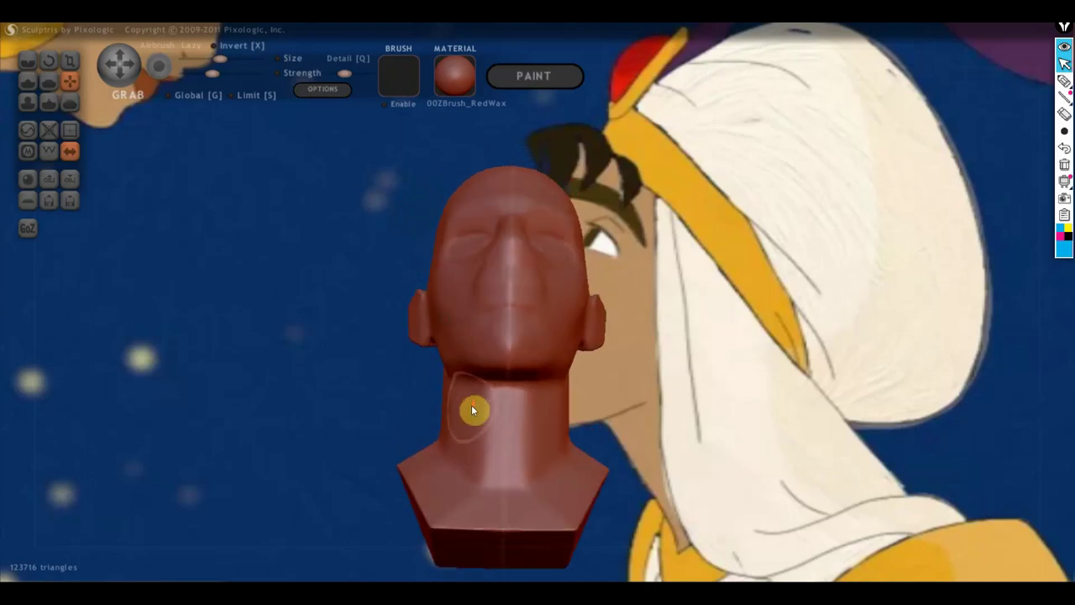
scroll(467, 410, "down", 3)
mouse_move(468, 410)
right_mouse_down()
mouse_move(467, 389)
mouse_move(476, 426)
right_mouse_up()
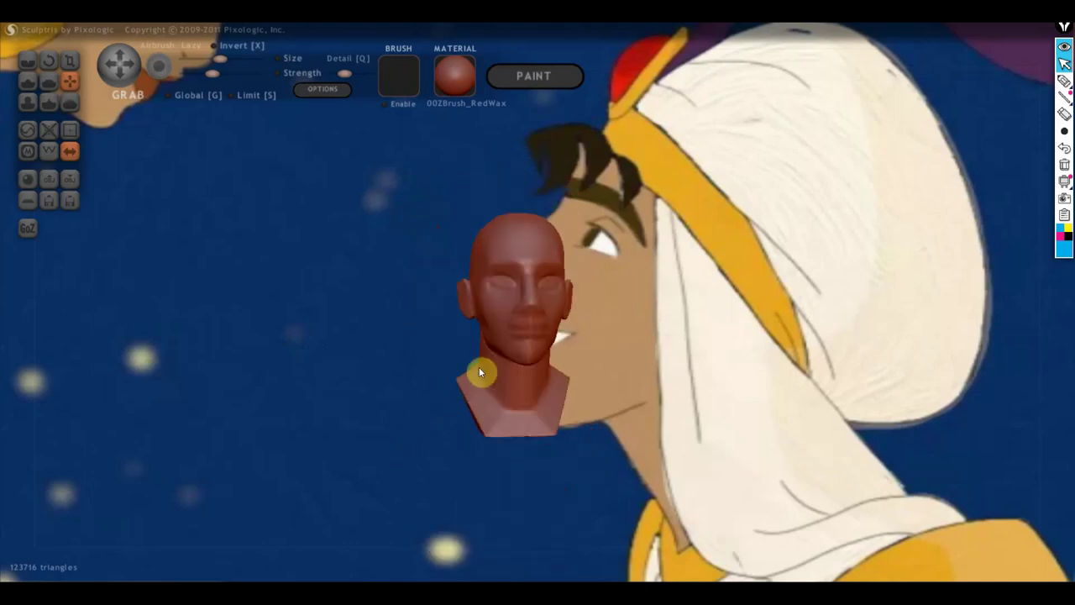
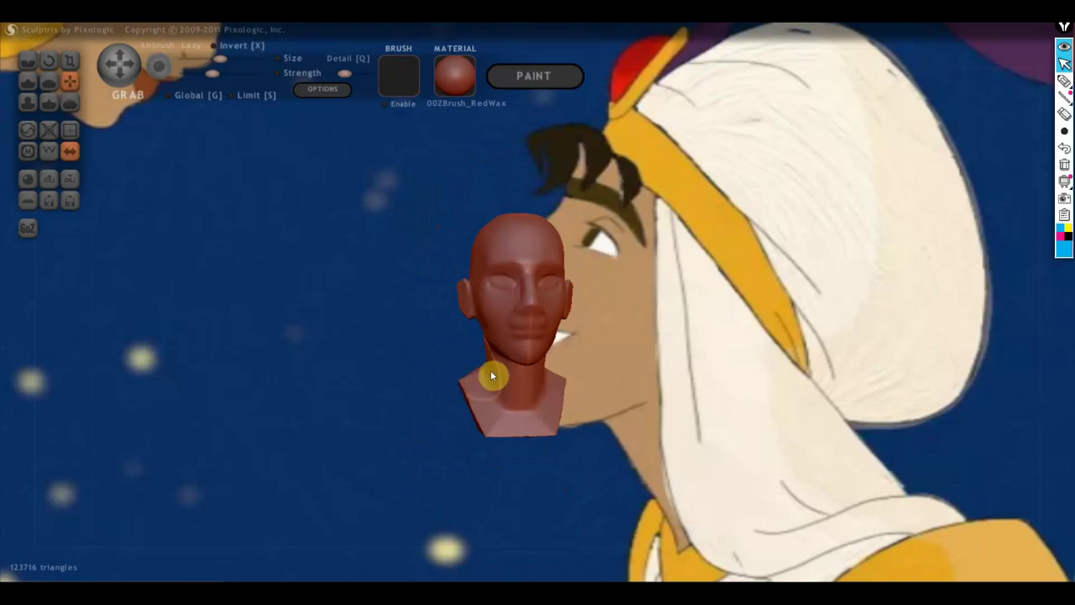
Orbit around the head to inspect it, ending on a centred front view of the face.
mouse_move(491, 370)
right_mouse_down()
mouse_move(504, 461)
mouse_move(745, 398)
mouse_move(612, 404)
right_mouse_up()
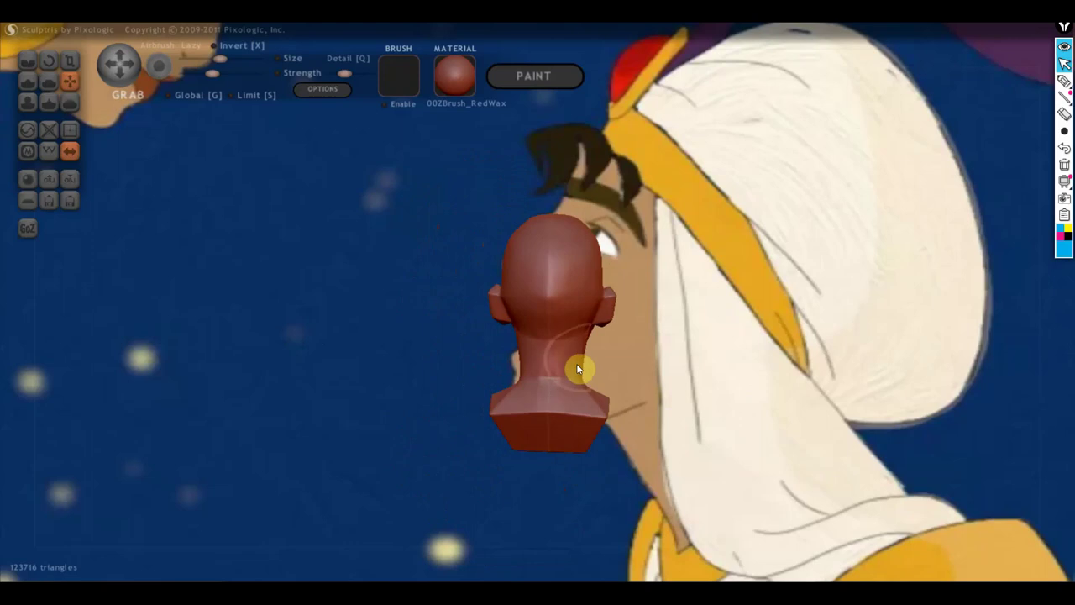
scroll(585, 290, "down", 1)
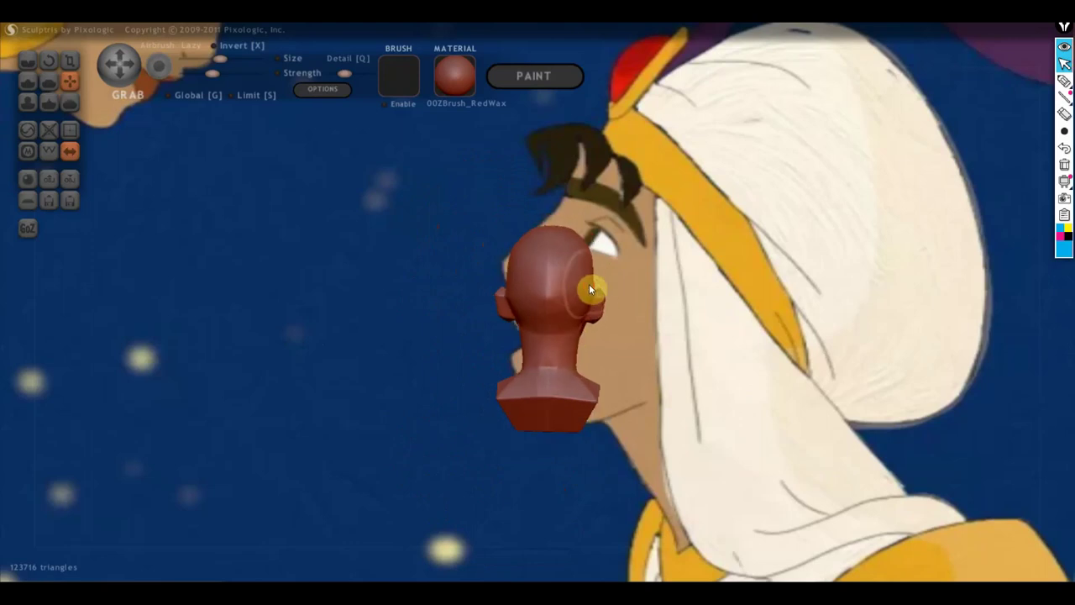
mouse_move(581, 284)
right_mouse_down()
mouse_move(512, 299)
mouse_move(533, 320)
mouse_move(544, 421)
right_mouse_up()
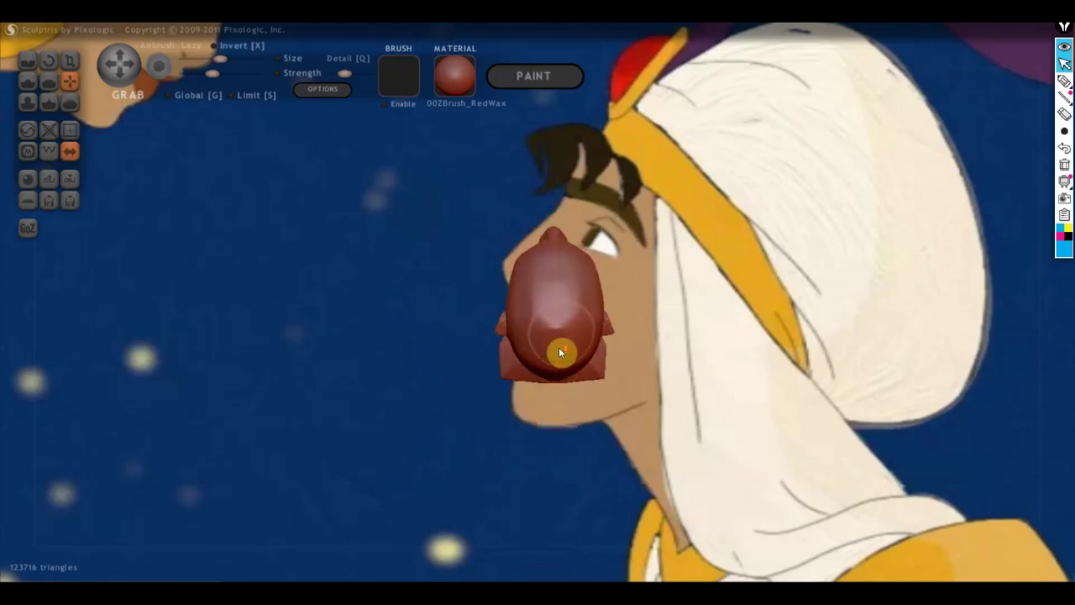
mouse_move(520, 289)
right_mouse_down()
mouse_move(559, 295)
mouse_move(559, 350)
mouse_move(224, 295)
mouse_move(250, 238)
mouse_move(509, 252)
right_mouse_up()
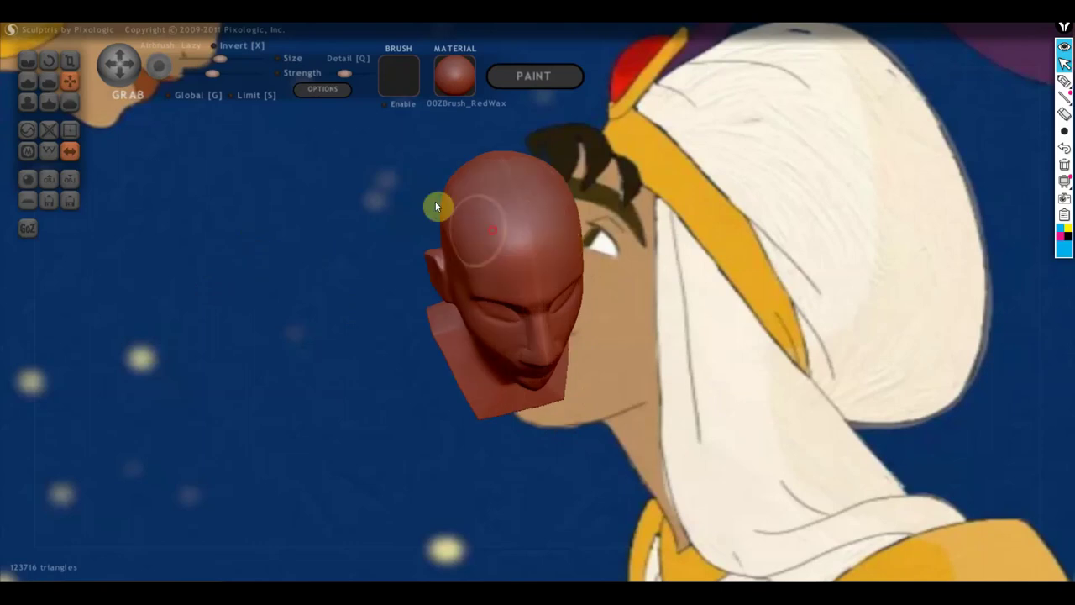
right_click_drag(436, 201, 672, 221)
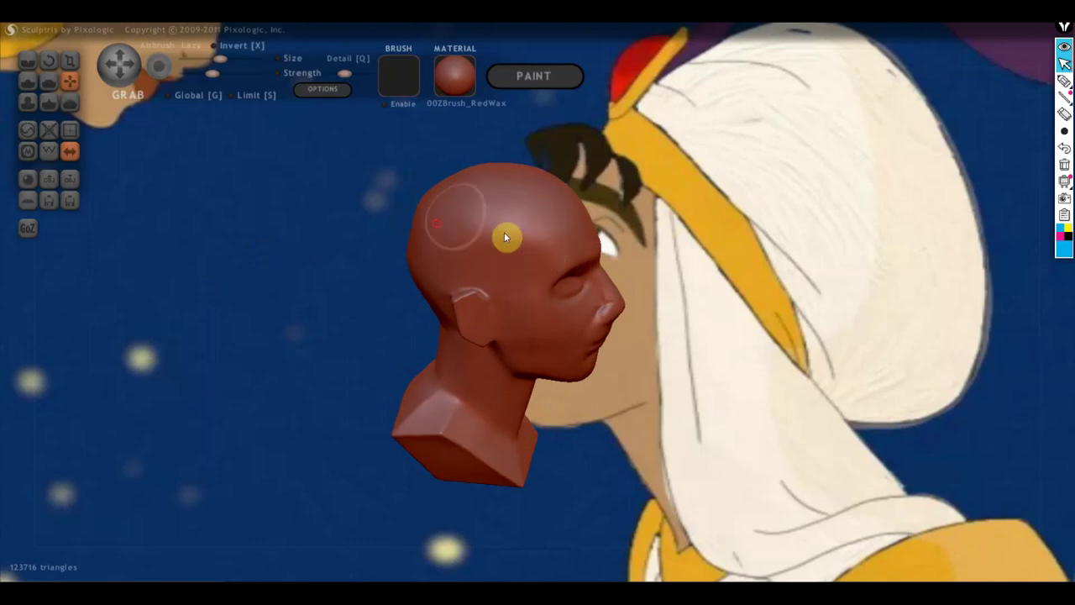
mouse_move(504, 232)
right_mouse_down()
mouse_move(407, 218)
mouse_move(427, 237)
right_mouse_up()
scroll(565, 276, "up", 3)
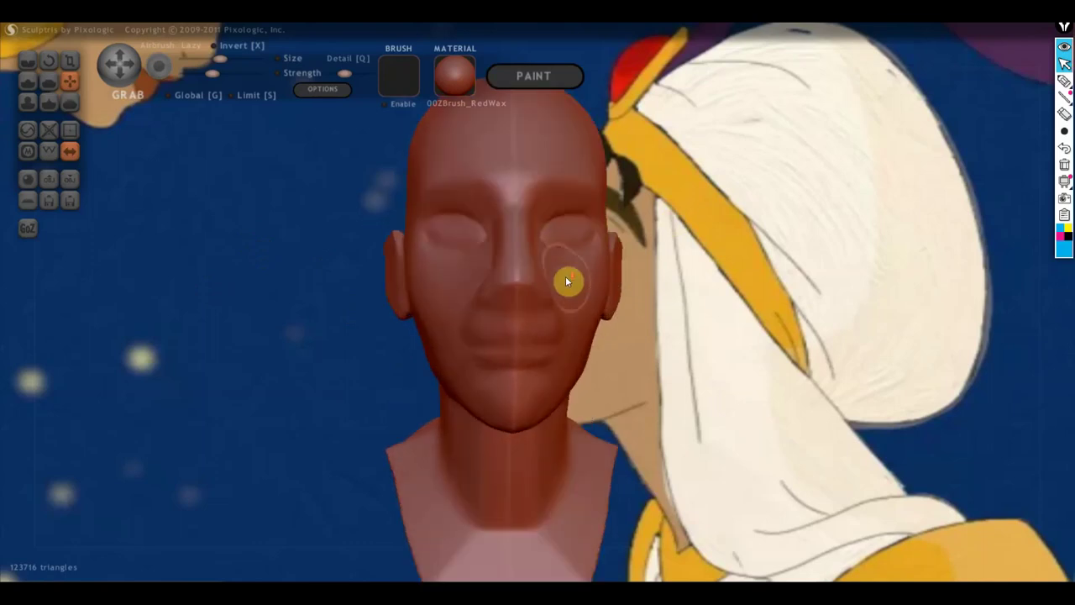
scroll(565, 276, "up", 3)
right_click_drag(596, 282, 611, 323)
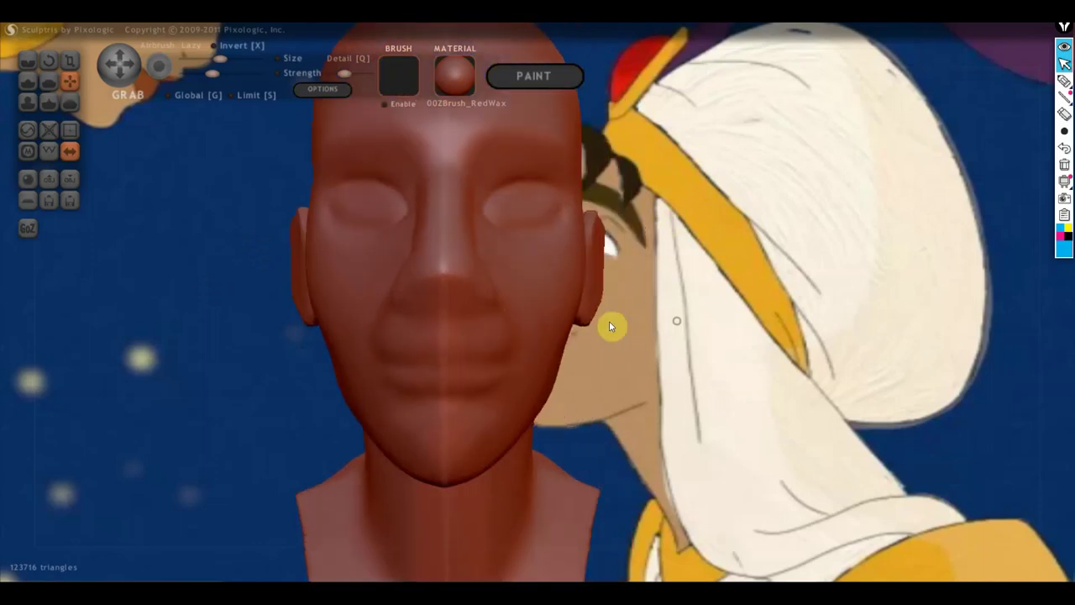
Carve a crease along the lip line with the Crease brush, deepening it from the side.
left_click(28, 61)
left_click_drag(501, 363, 381, 363)
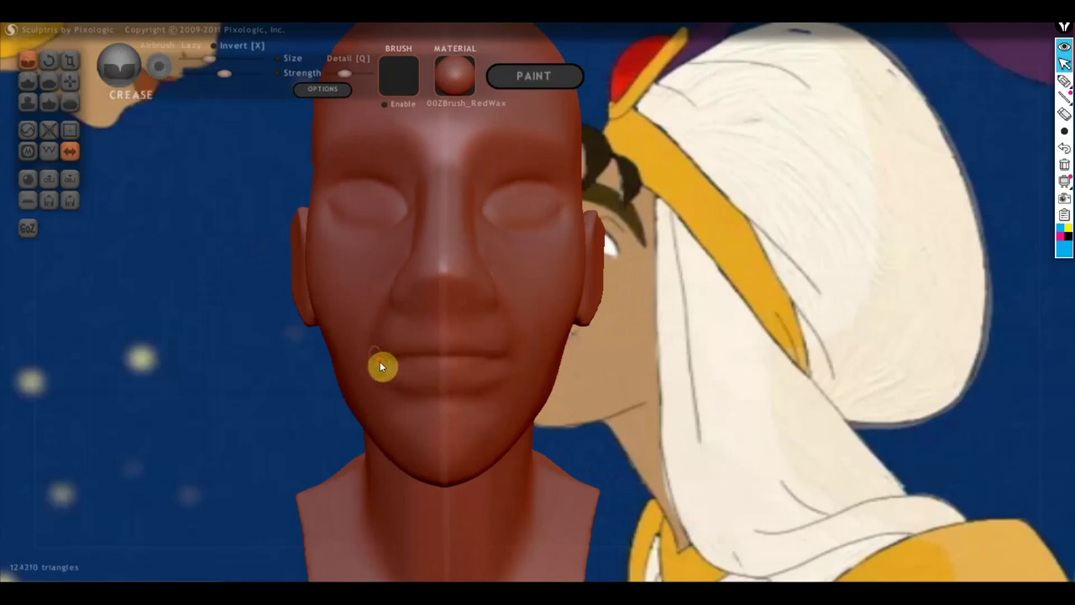
mouse_move(465, 374)
right_mouse_down()
mouse_move(487, 387)
mouse_move(215, 374)
mouse_move(631, 370)
mouse_move(506, 384)
right_mouse_up()
mouse_move(221, 384)
right_mouse_down("shift")
mouse_move(350, 367)
mouse_move(291, 383)
right_mouse_up("shift")
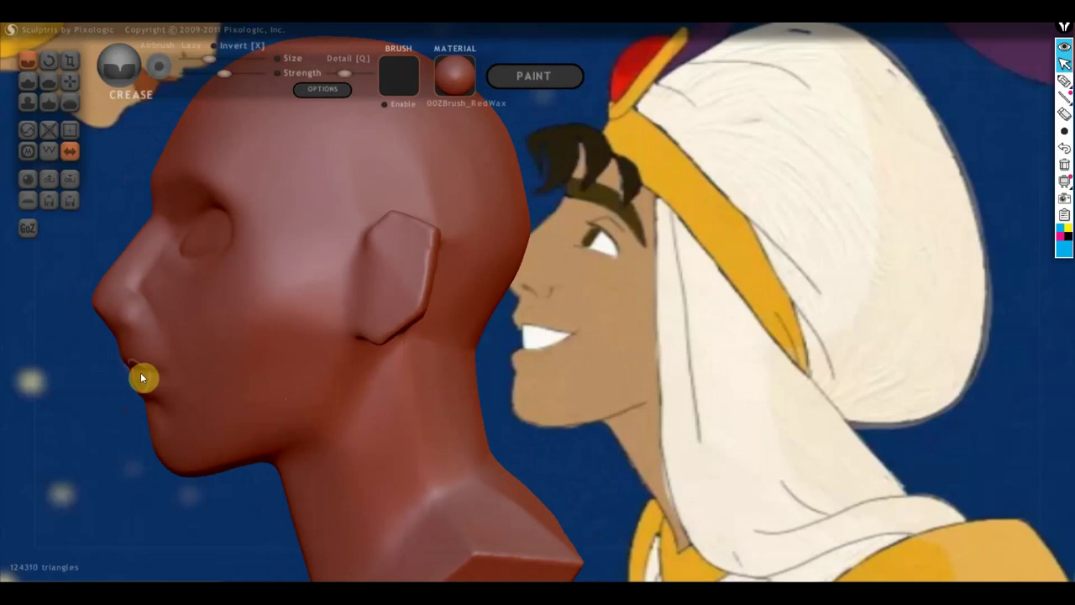
mouse_move(144, 377)
left_mouse_down()
mouse_move(136, 371)
mouse_move(186, 374)
left_mouse_up()
scroll(216, 399, "down", 2)
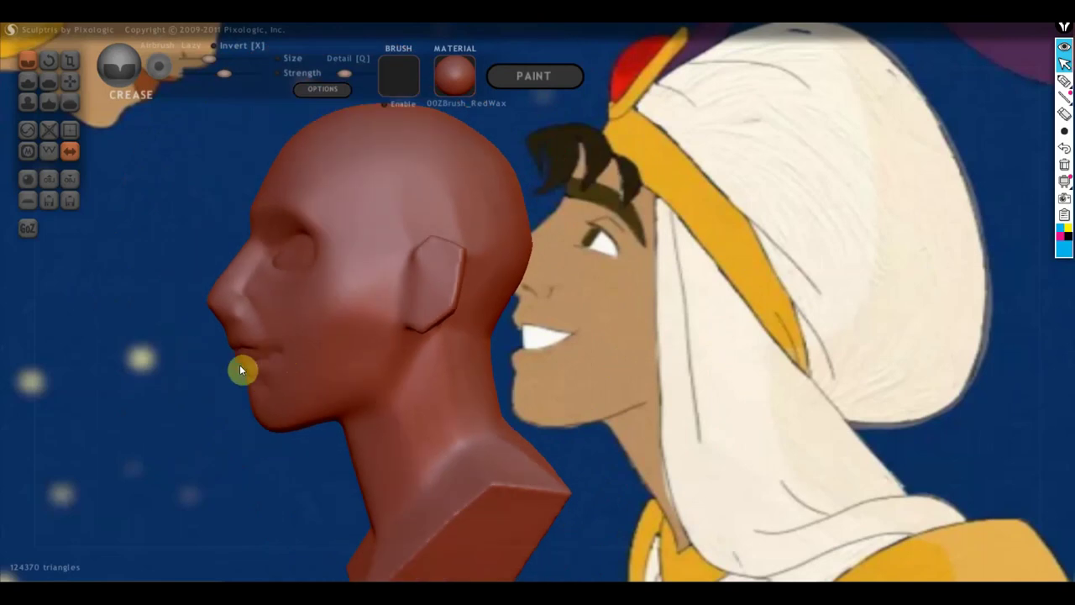
mouse_move(244, 378)
right_mouse_down()
mouse_move(269, 373)
mouse_move(240, 373)
mouse_move(269, 375)
mouse_move(258, 381)
right_mouse_up()
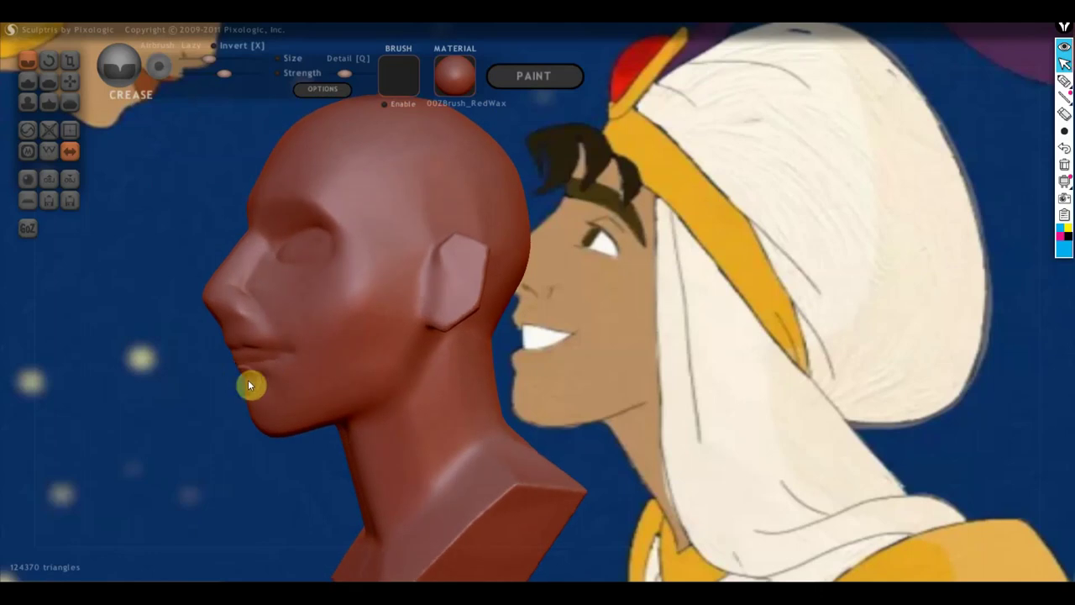
mouse_move(296, 388)
right_mouse_down()
mouse_move(437, 394)
mouse_move(709, 379)
mouse_move(619, 378)
mouse_move(647, 373)
right_mouse_up()
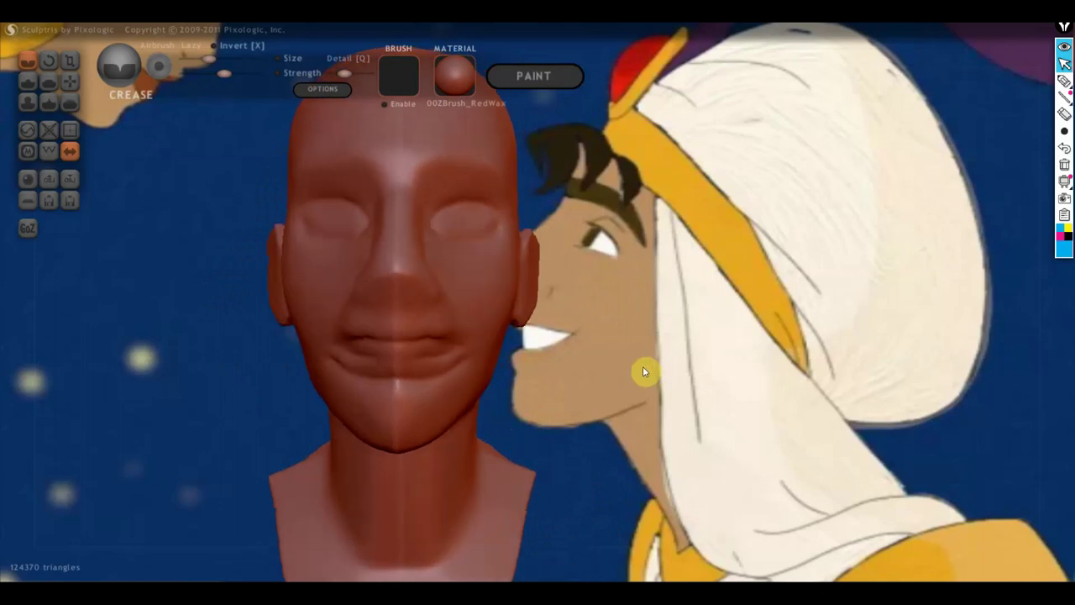
left_click(26, 81)
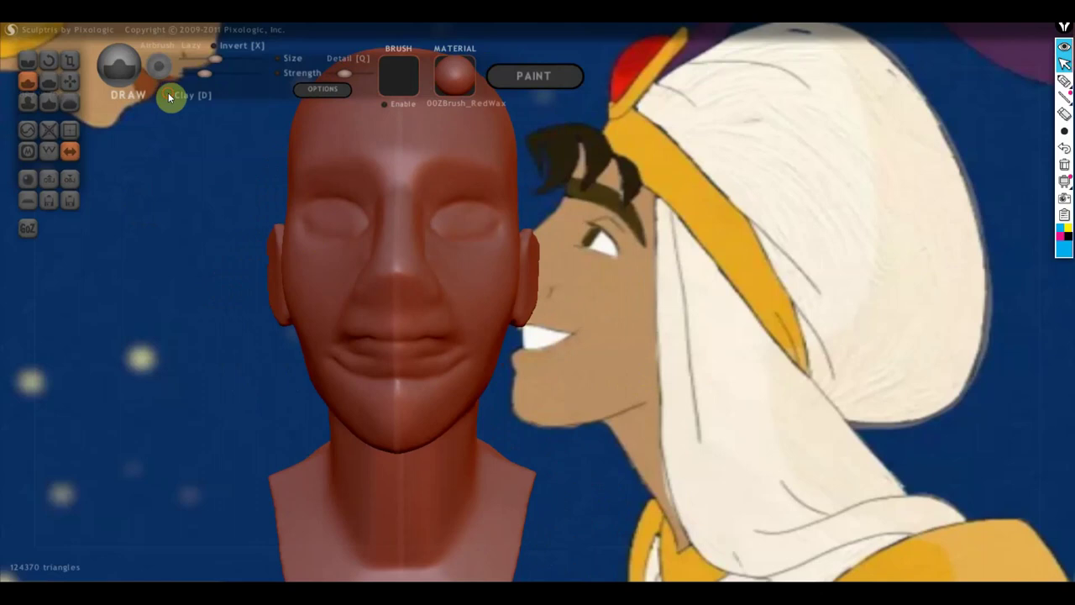
Build up fuller lips with the Draw brush and press a small dent into the lip line.
scroll(356, 332, "up", 3)
right_click_drag(425, 362, 591, 359)
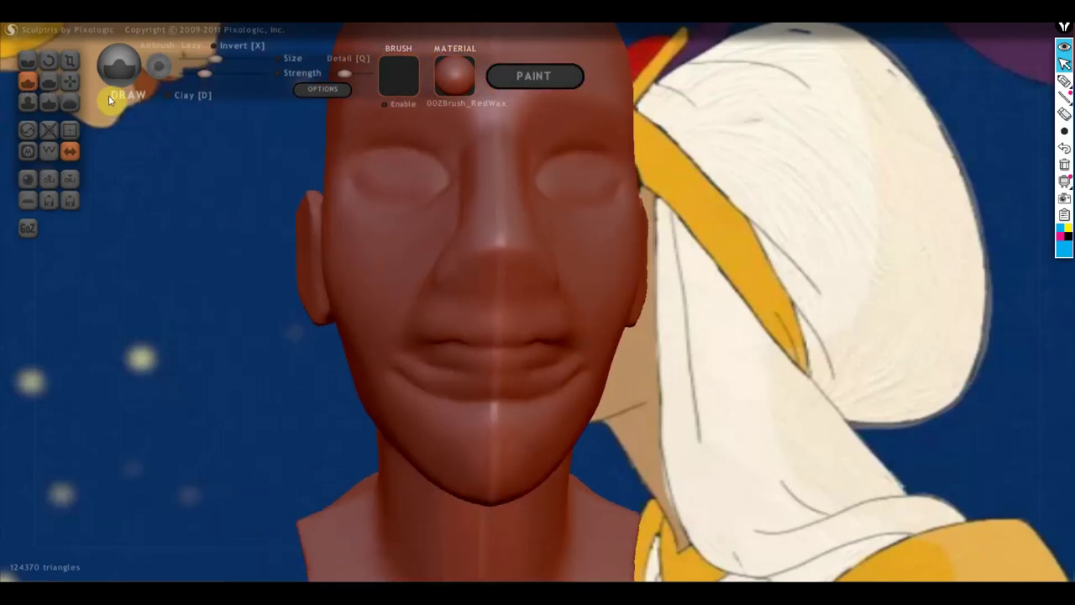
right_click_drag(365, 262, 405, 294)
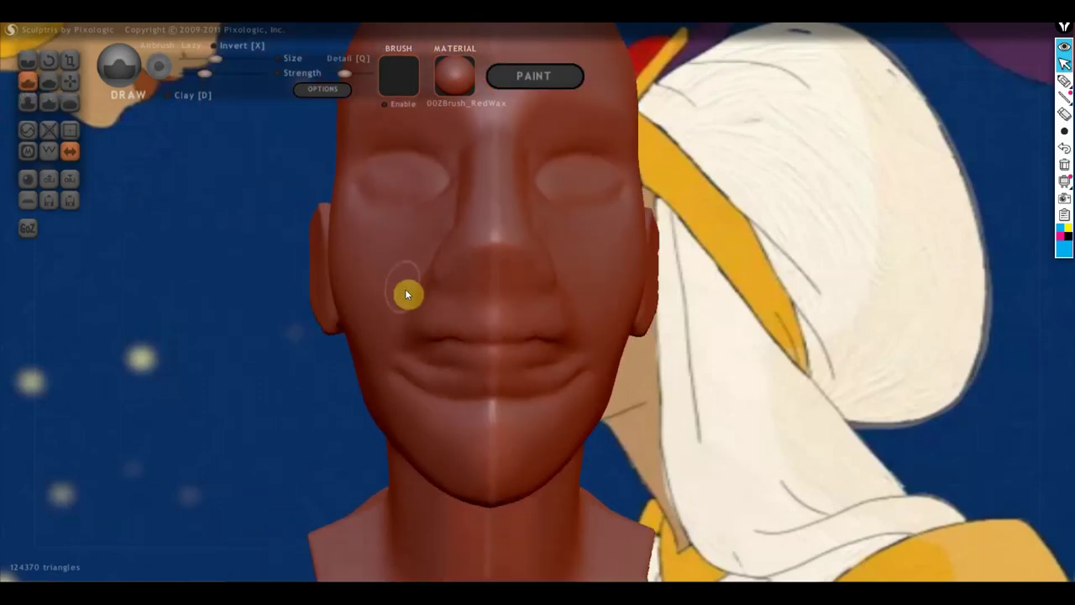
mouse_move(515, 361)
left_mouse_down()
mouse_move(437, 355)
mouse_move(494, 361)
left_mouse_up()
right_click_drag(493, 361, 427, 355)
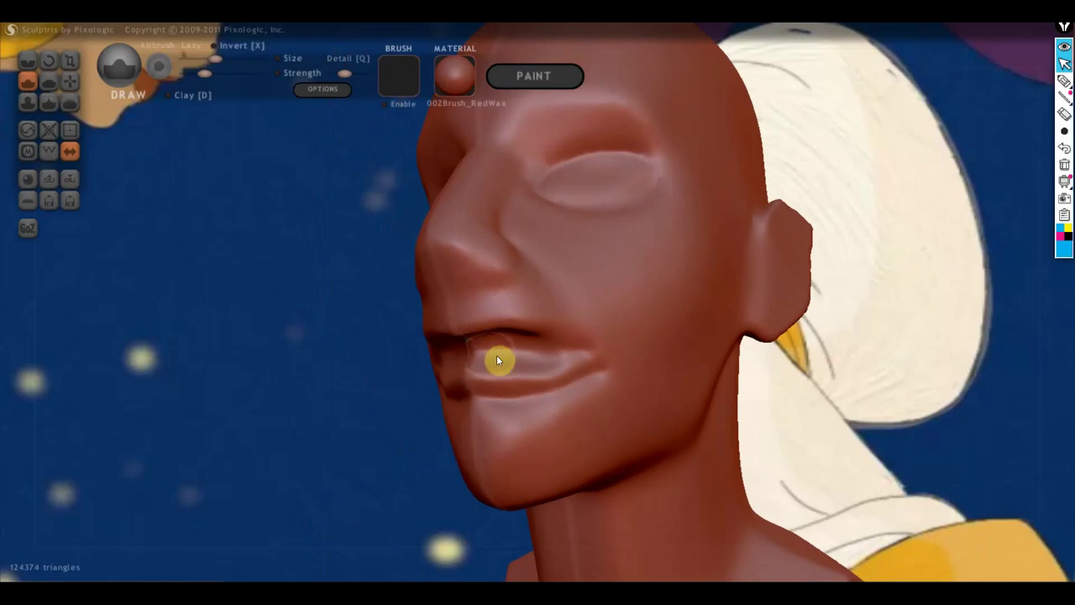
mouse_move(505, 354)
left_mouse_down()
mouse_move(517, 355)
mouse_move(509, 360)
left_mouse_up()
mouse_move(510, 354)
right_mouse_down()
mouse_move(507, 364)
mouse_move(542, 367)
right_mouse_up()
scroll(502, 366, "up", 2)
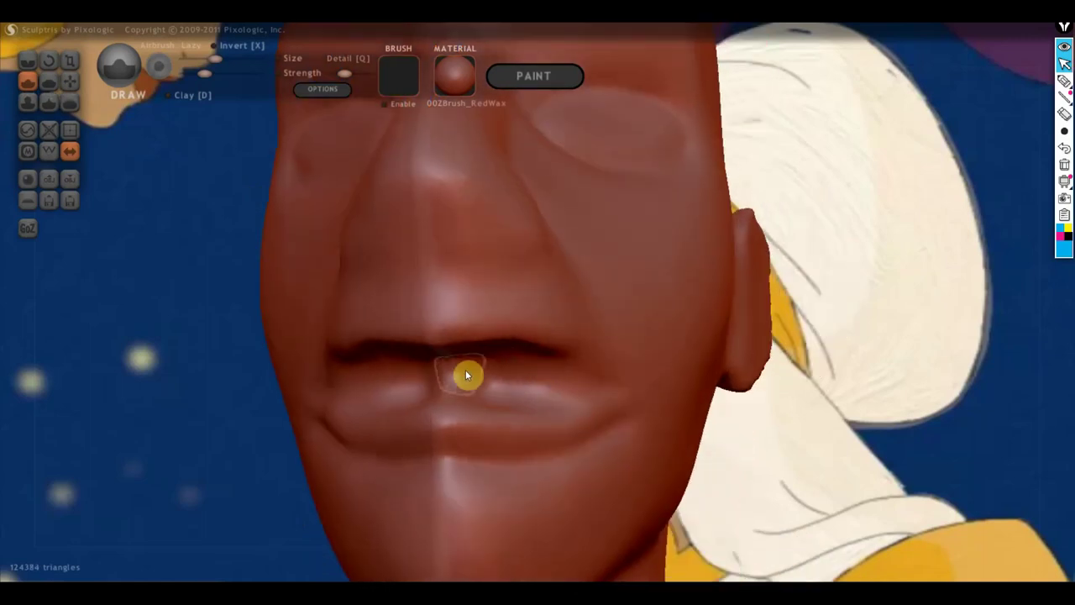
Turn off symmetry and sculpt the upper lip surface.
left_click(69, 152)
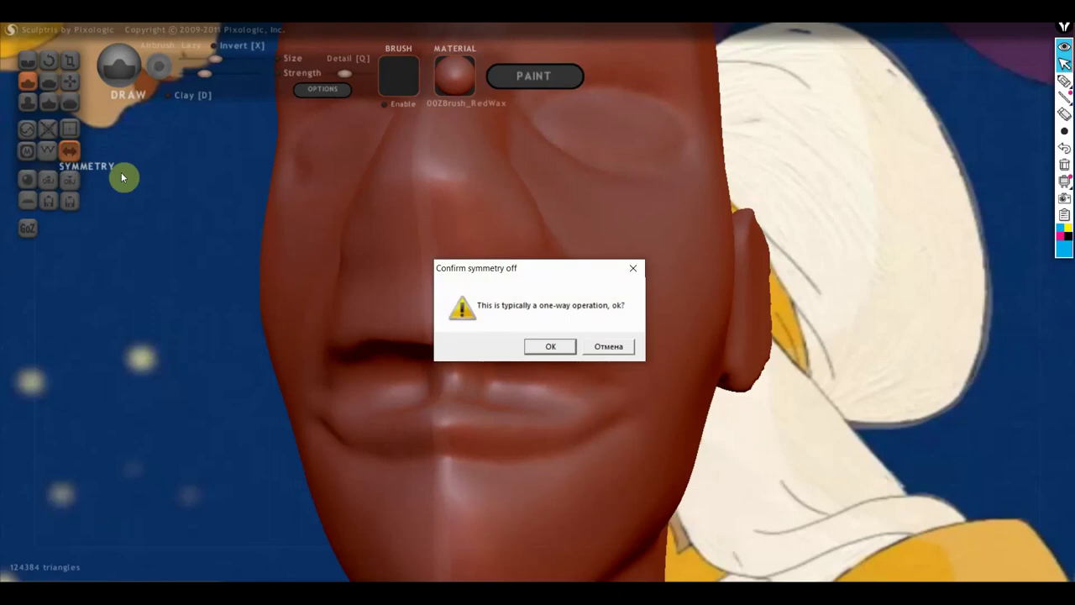
left_click(558, 345)
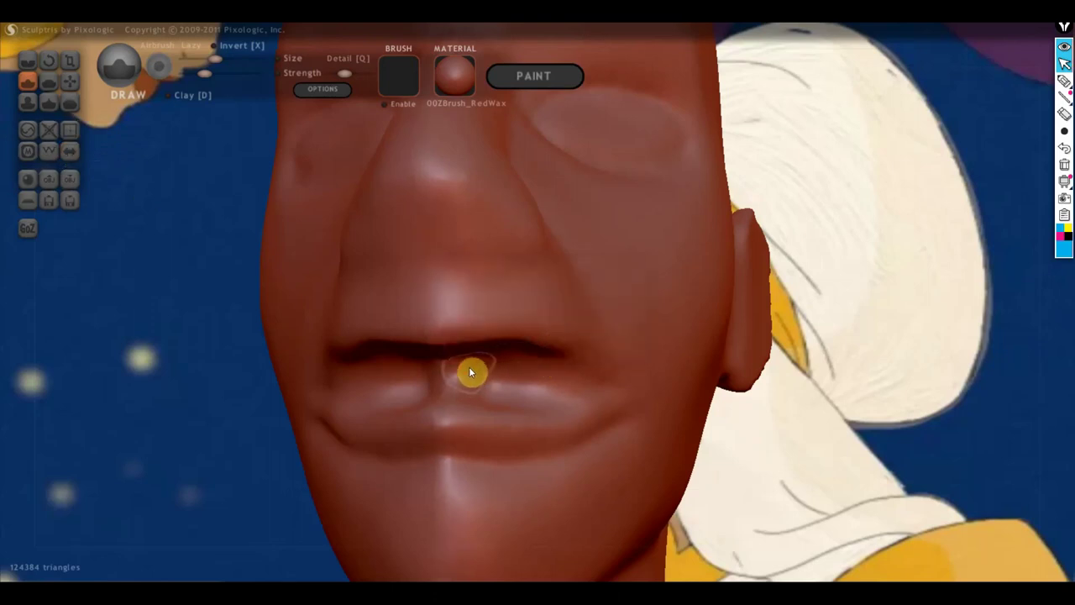
mouse_move(455, 376)
left_mouse_down()
mouse_move(442, 378)
mouse_move(492, 389)
mouse_move(471, 379)
mouse_move(502, 387)
mouse_move(451, 378)
mouse_move(535, 364)
mouse_move(576, 382)
mouse_move(525, 356)
mouse_move(442, 353)
left_mouse_up()
mouse_move(442, 354)
right_mouse_down()
mouse_move(483, 294)
mouse_move(504, 317)
right_mouse_up()
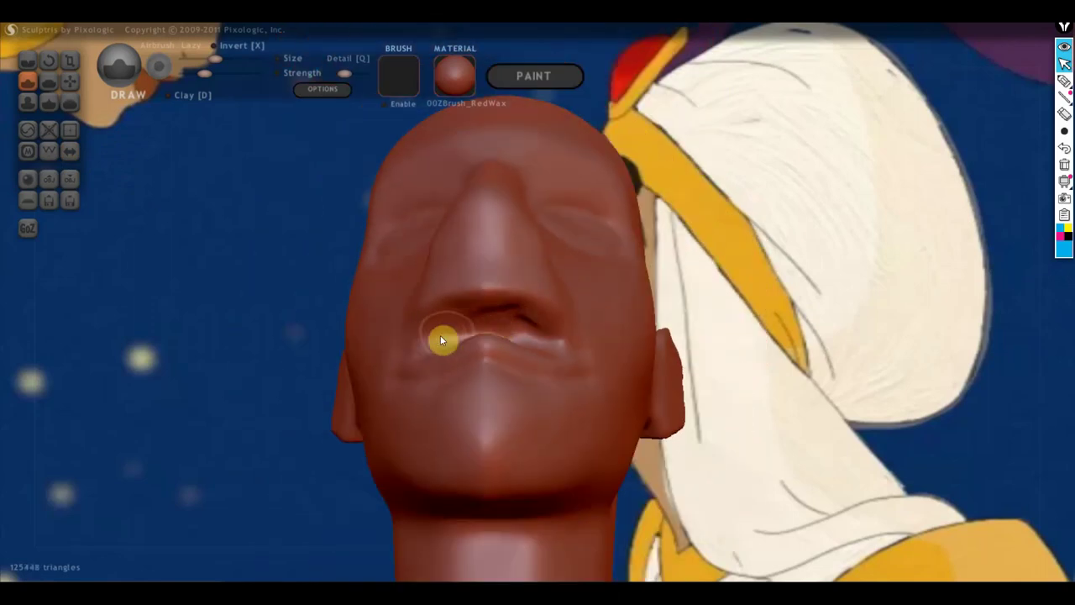
Carve the mouth opening deeper and wider, deepening the right mouth corner.
mouse_move(517, 336)
left_mouse_down()
mouse_move(473, 319)
mouse_move(542, 343)
left_mouse_up()
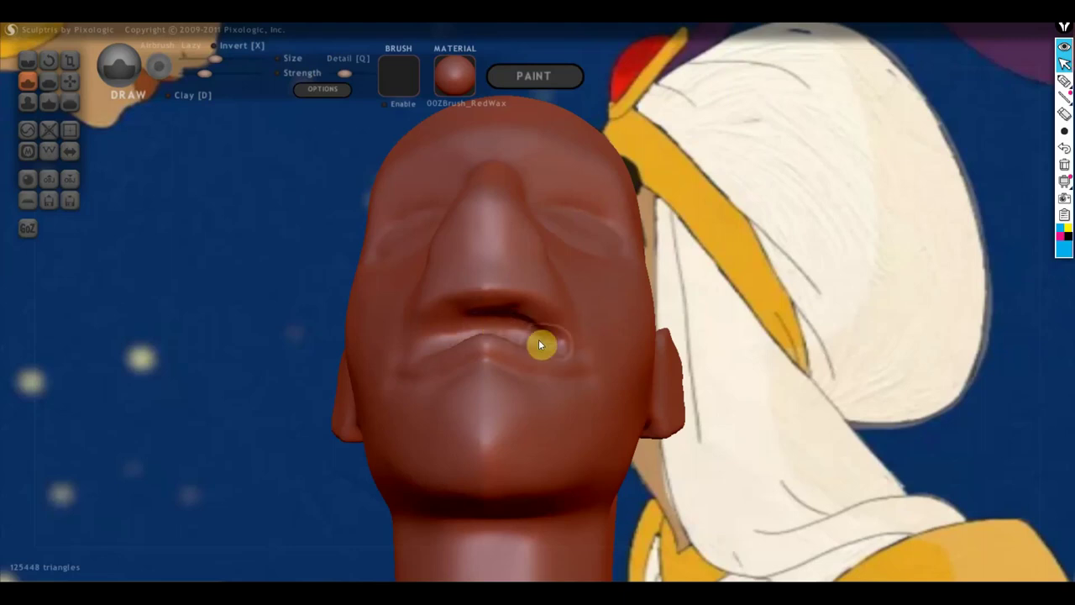
right_click_drag(542, 349, 531, 440)
left_click_drag(514, 386, 533, 367)
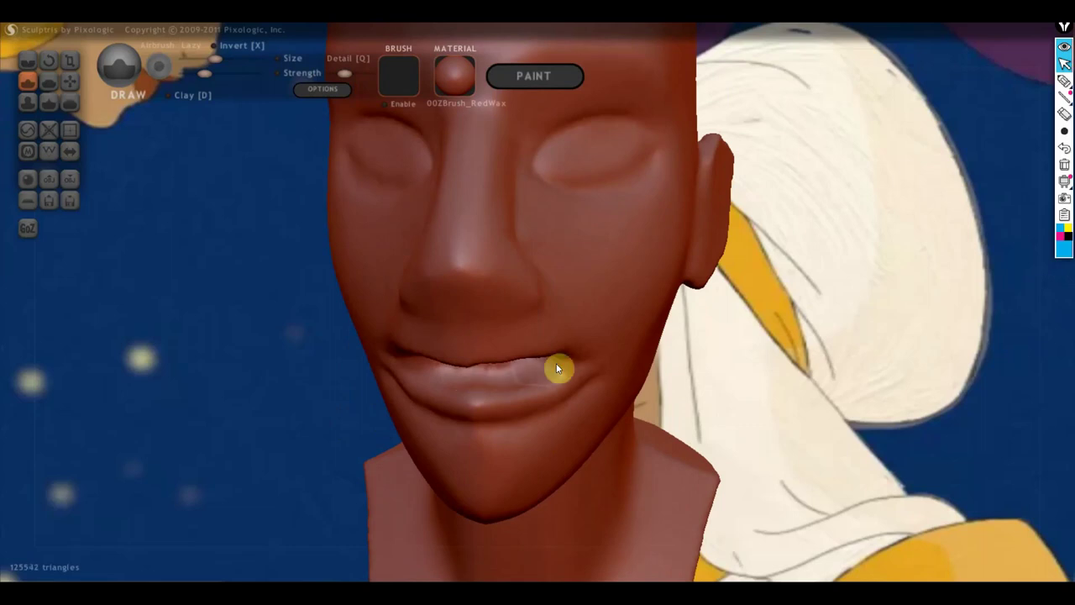
left_click_drag(556, 366, 506, 374)
mouse_move(488, 373)
right_mouse_down()
mouse_move(494, 367)
mouse_move(454, 331)
mouse_move(528, 336)
mouse_move(533, 350)
right_mouse_up()
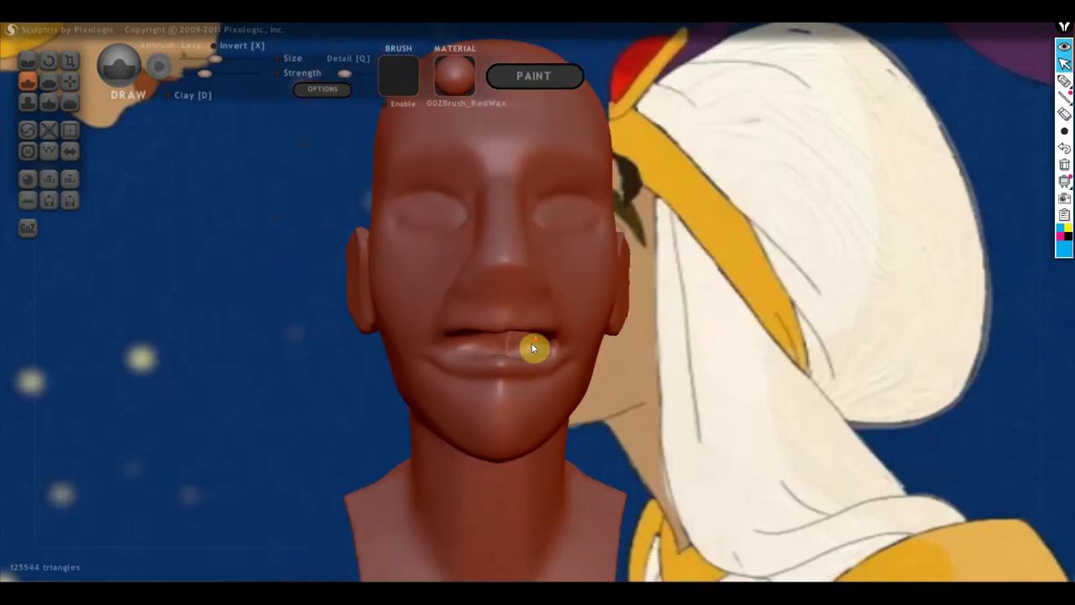
Turn symmetry back on and touch up the lips with a mirrored stroke.
left_click(71, 151)
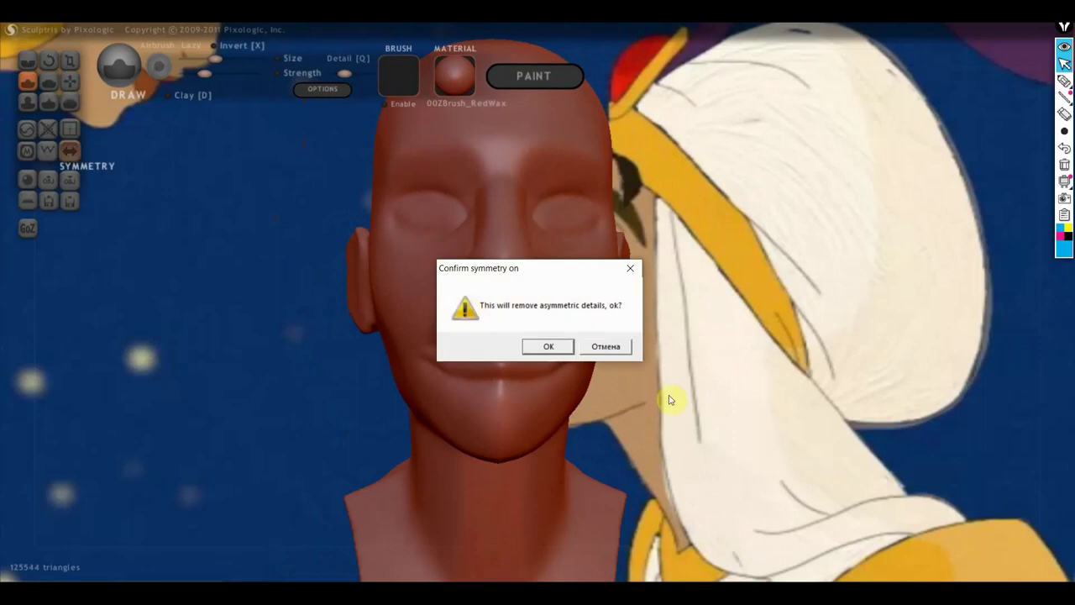
left_click(548, 349)
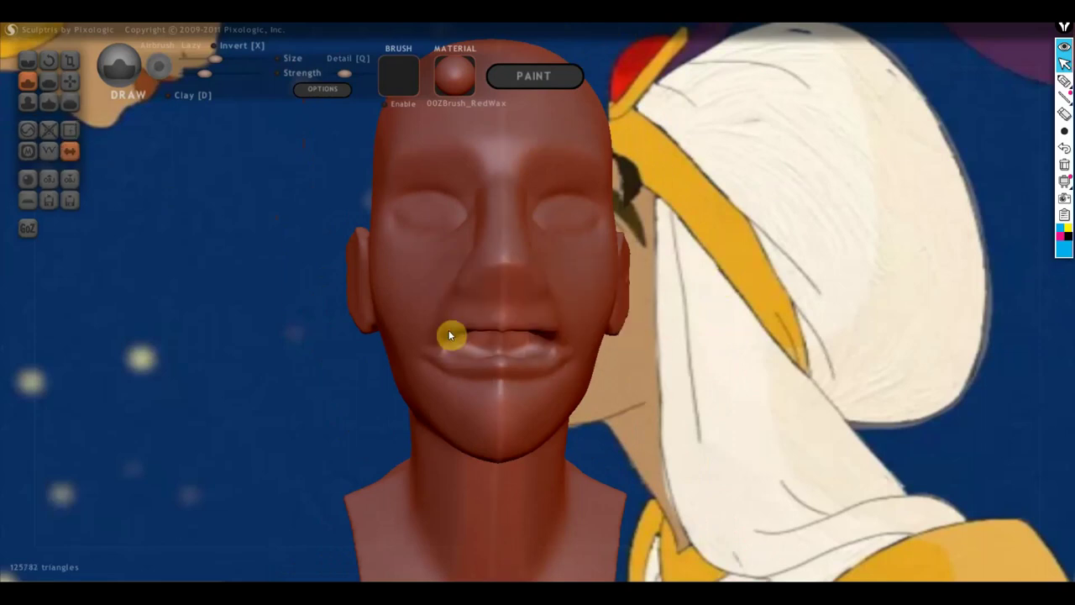
right_click_drag(759, 292, 698, 336, "shift")
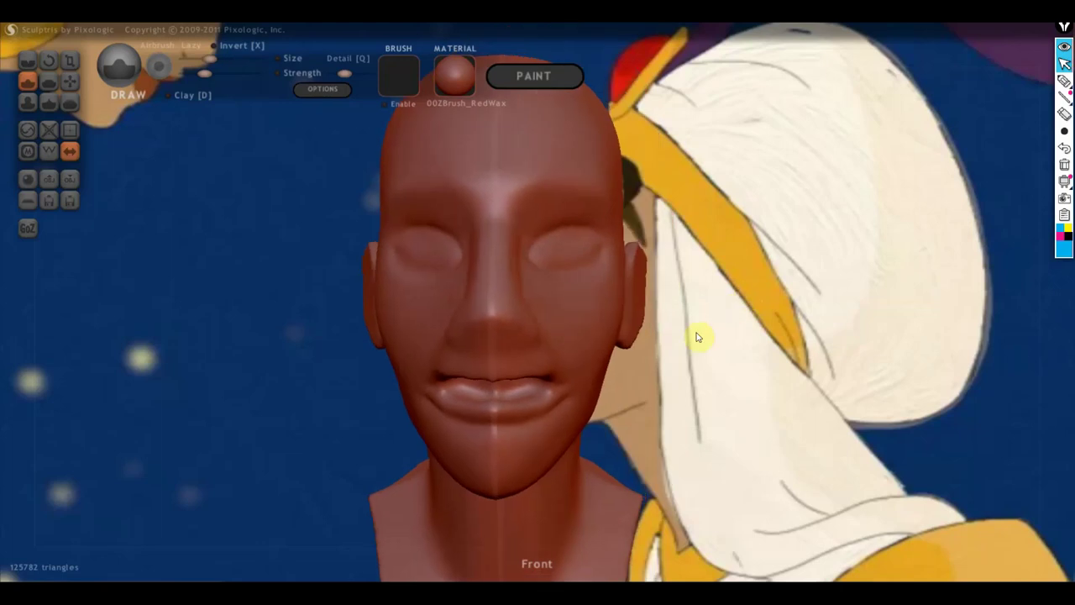
scroll(656, 340, "up", 3)
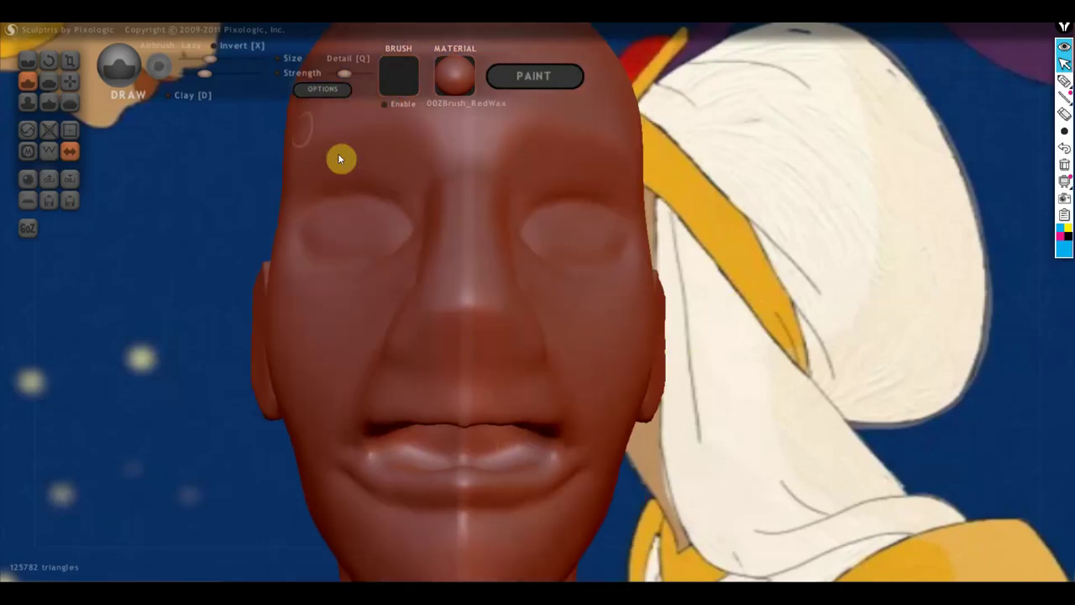
left_click_drag(515, 449, 504, 448)
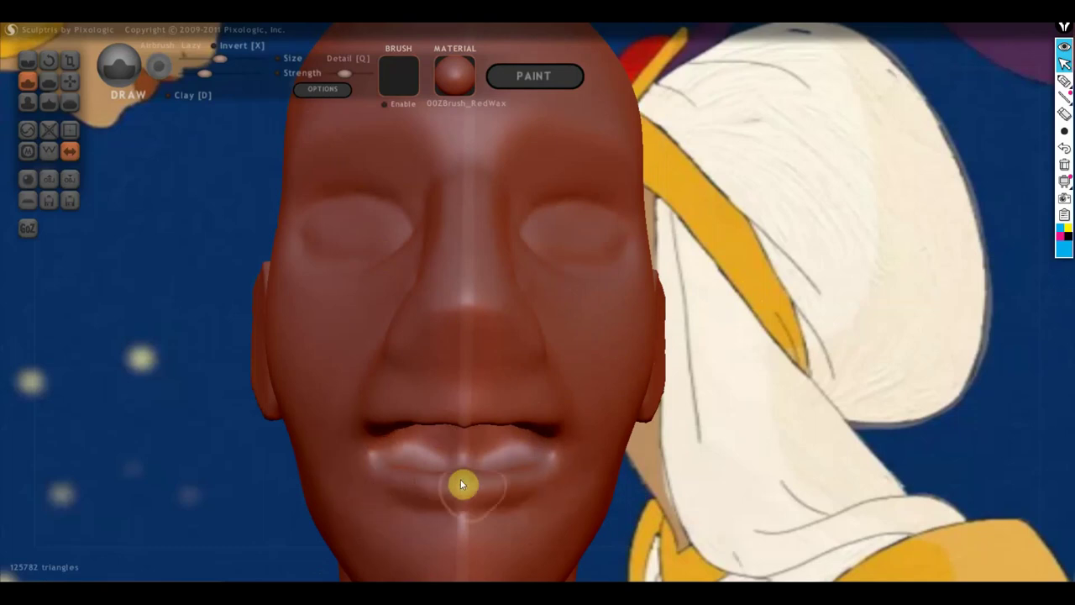
Add small creases on the chin with the Crease brush.
mouse_move(460, 484)
right_mouse_down()
mouse_move(499, 522)
mouse_move(677, 499)
mouse_move(480, 470)
mouse_move(644, 447)
mouse_move(578, 440)
right_mouse_up()
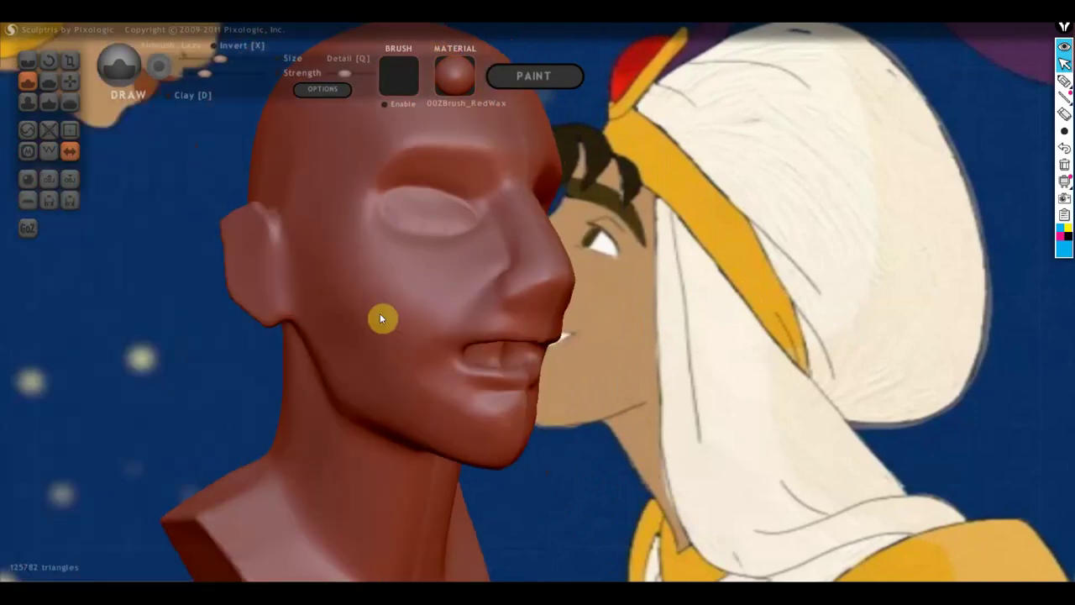
left_click(28, 61)
mouse_move(521, 403)
right_mouse_down()
mouse_move(567, 400)
mouse_move(493, 401)
right_mouse_up()
mouse_move(493, 401)
left_mouse_down()
mouse_move(434, 401)
mouse_move(494, 391)
mouse_move(468, 402)
mouse_move(496, 403)
mouse_move(484, 401)
left_mouse_up()
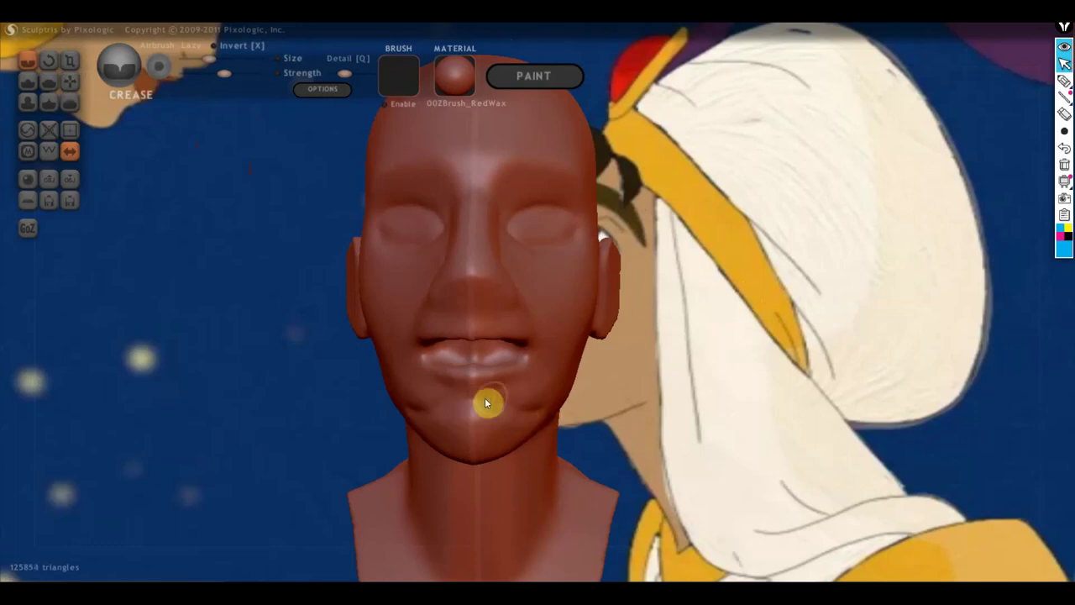
Crease the chin below the mouth and the area beside the nostril above the upper lip.
mouse_move(484, 401)
right_mouse_down()
mouse_move(501, 429)
mouse_move(557, 409)
right_mouse_up()
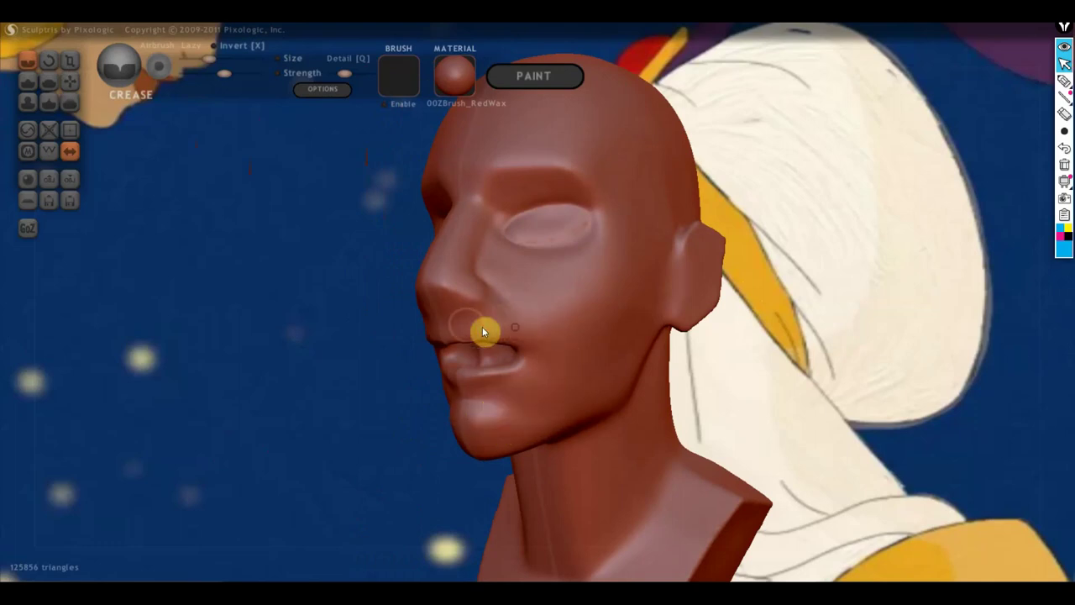
right_click_drag(548, 346, 647, 348)
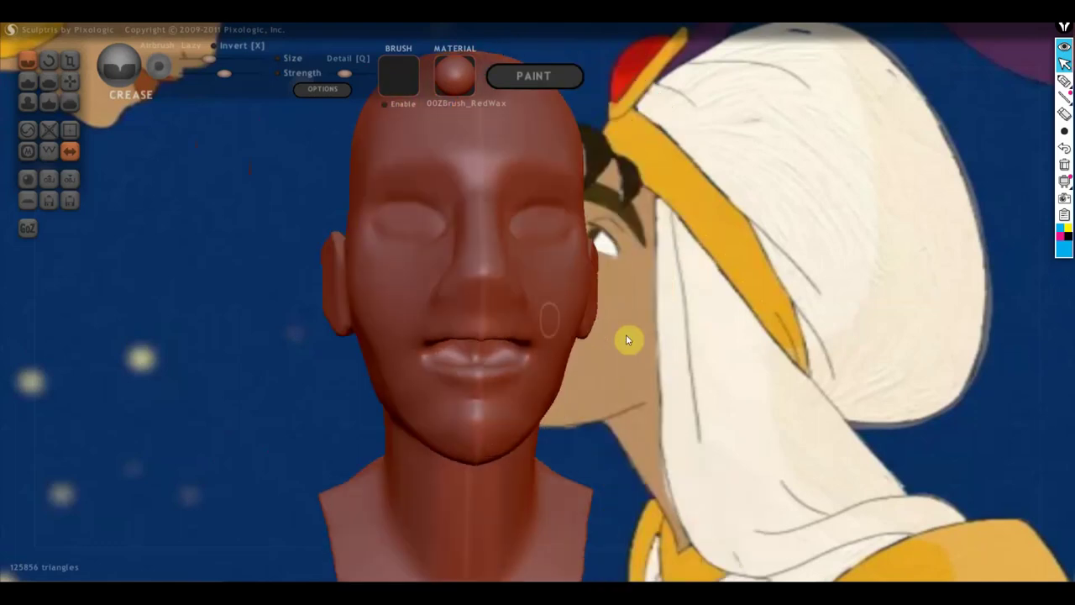
left_click_drag(476, 307, 445, 311)
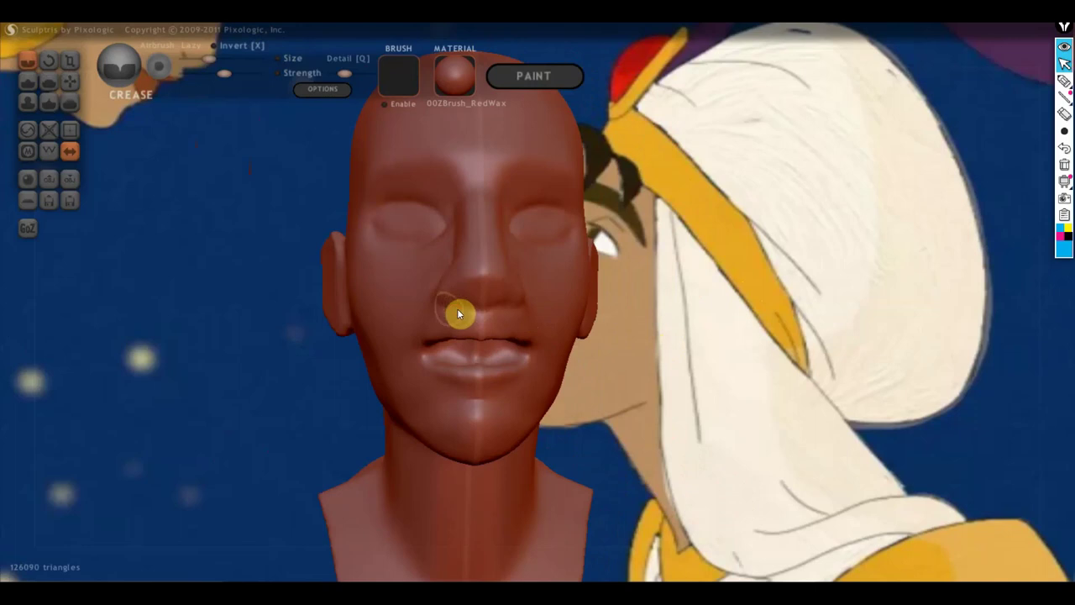
mouse_move(462, 305)
right_mouse_down()
mouse_move(492, 336)
mouse_move(643, 384)
mouse_move(547, 297)
right_mouse_up()
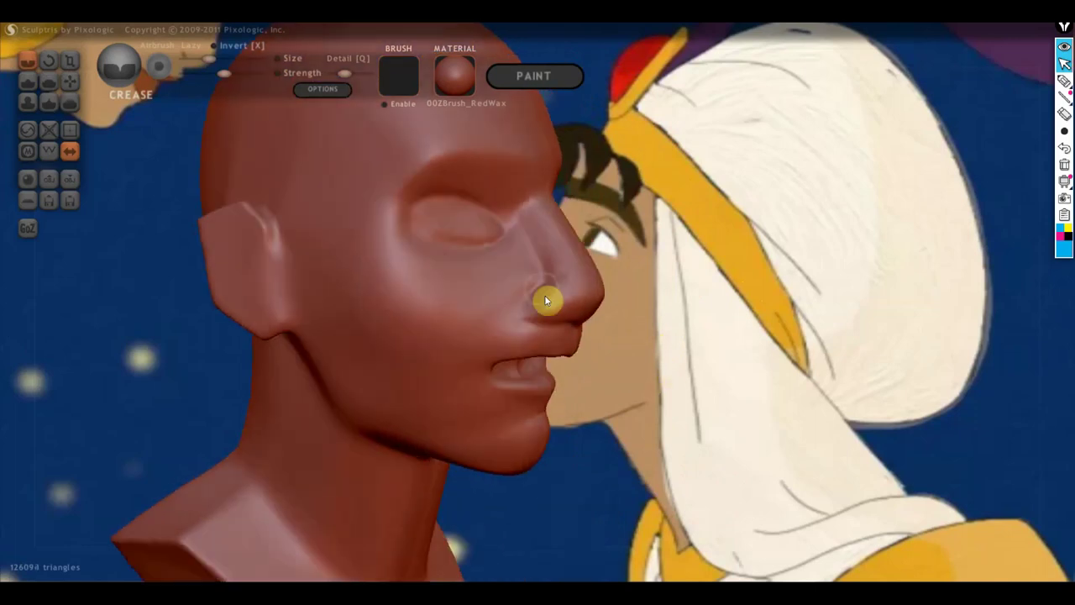
mouse_move(542, 289)
left_mouse_down()
mouse_move(491, 317)
mouse_move(528, 296)
left_mouse_up()
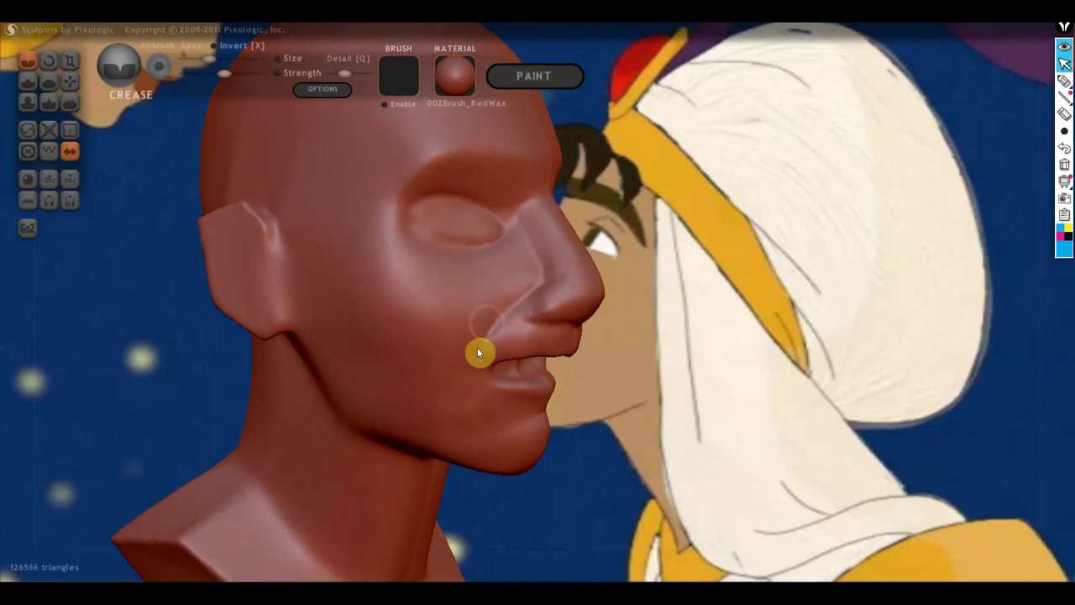
Check the face from side and front, then carve a crease under the lower lip.
right_click_drag(448, 334, 307, 297)
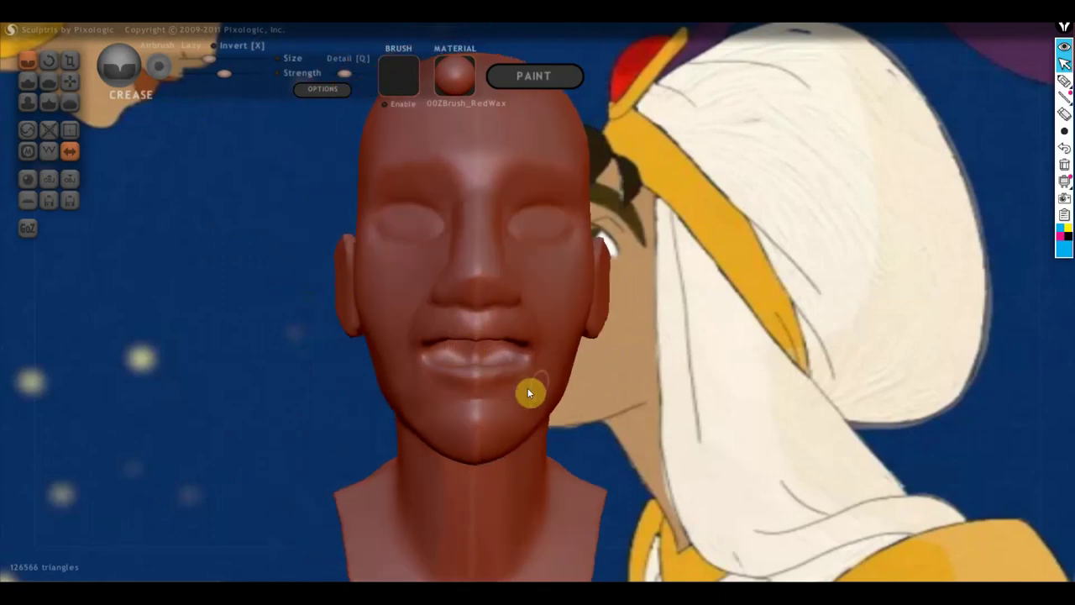
mouse_move(528, 387)
right_mouse_down()
mouse_move(289, 380)
mouse_move(500, 380)
right_mouse_up()
scroll(506, 410, "up", 2)
scroll(418, 438, "up", 2)
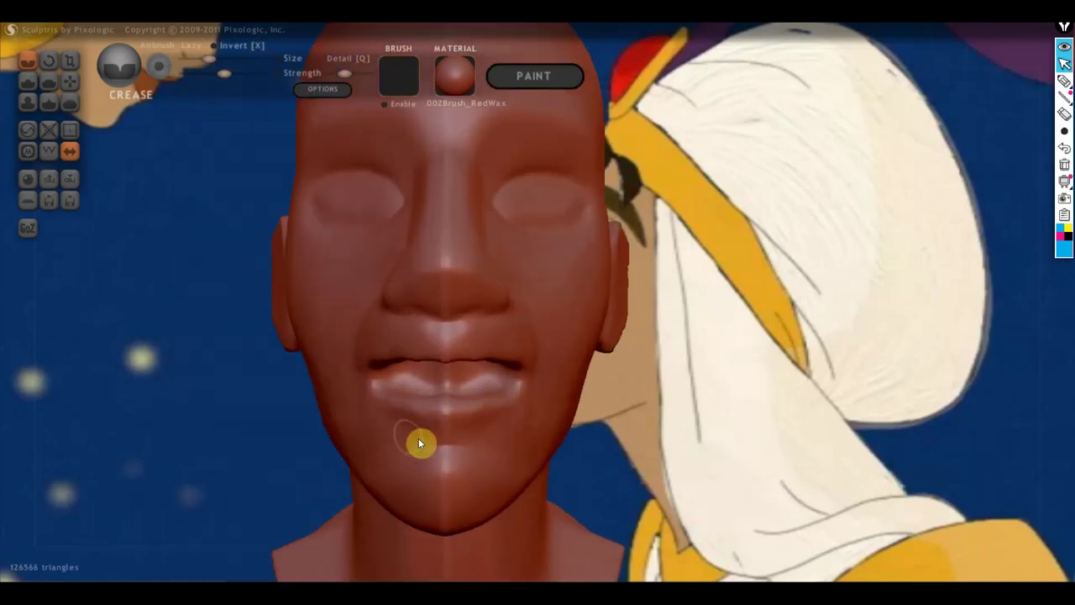
left_click_drag(419, 437, 505, 422)
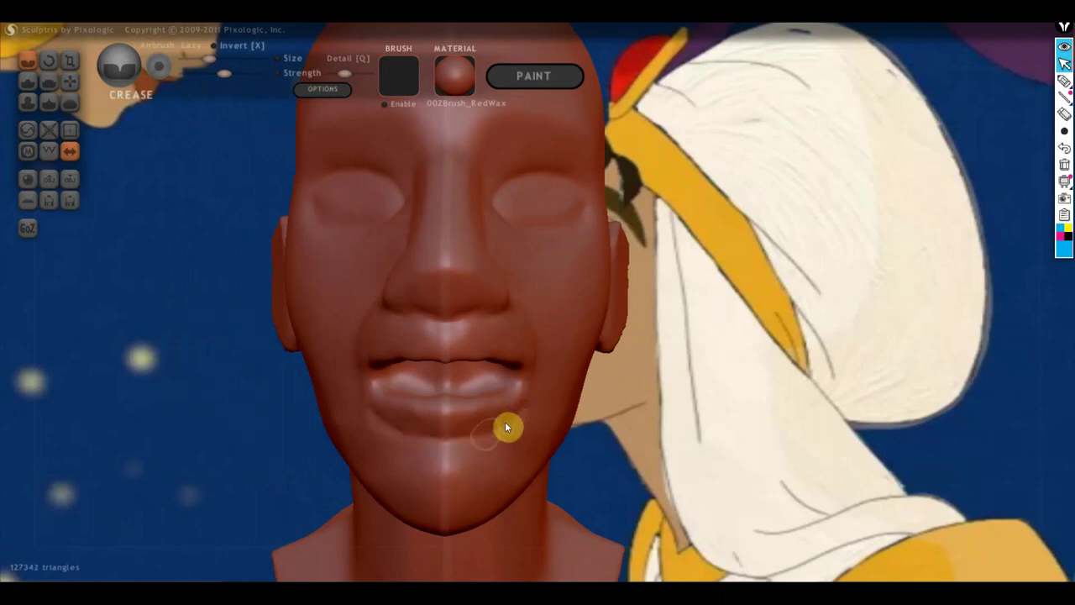
Flatten the lower lip surface from the front with the Flatten brush.
left_click(49, 80)
scroll(422, 390, "up", 2)
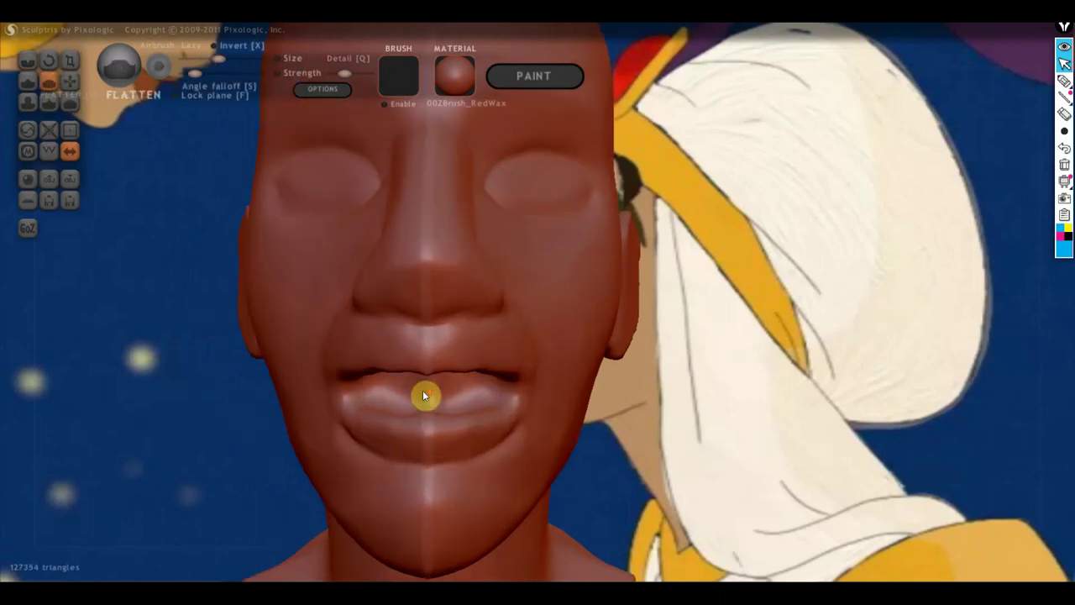
scroll(471, 352, "up", 2)
scroll(563, 399, "down", 1)
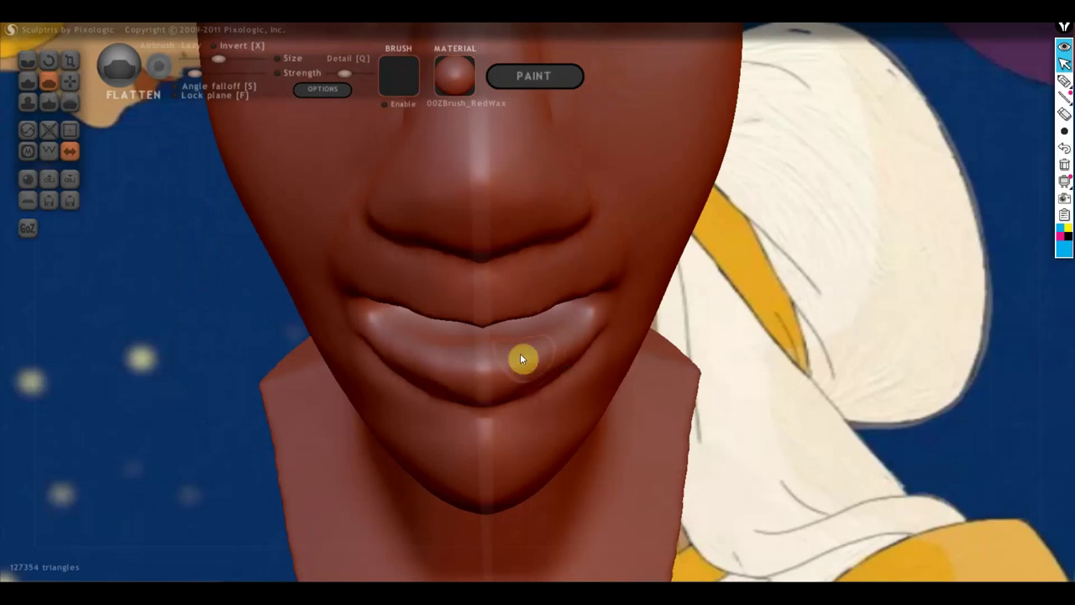
mouse_move(520, 360)
left_mouse_down()
mouse_move(434, 362)
mouse_move(512, 374)
mouse_move(479, 384)
mouse_move(517, 360)
mouse_move(378, 329)
mouse_move(387, 351)
left_mouse_up()
right_click_drag(386, 350, 468, 336)
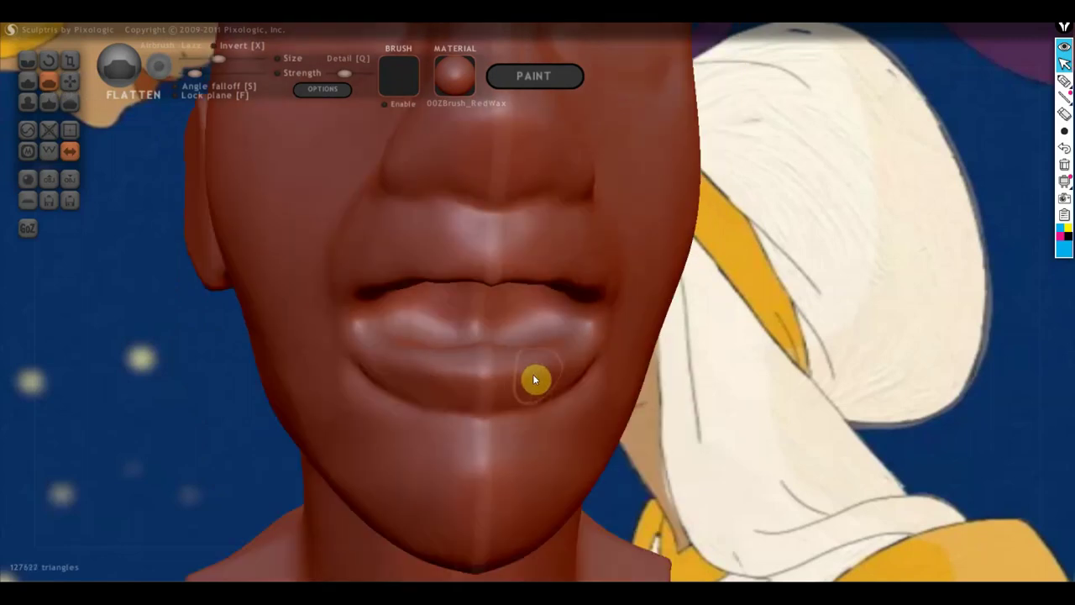
mouse_move(533, 379)
left_mouse_down()
mouse_move(432, 363)
mouse_move(543, 362)
mouse_move(391, 362)
left_mouse_up()
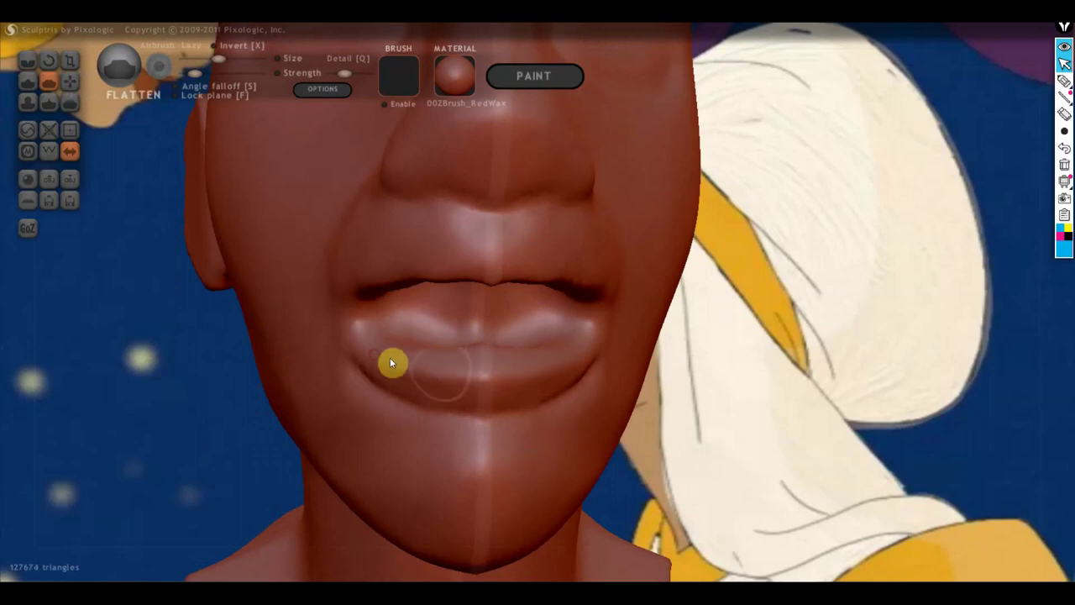
right_click_drag(389, 362, 528, 372)
left_click_drag(529, 372, 516, 362)
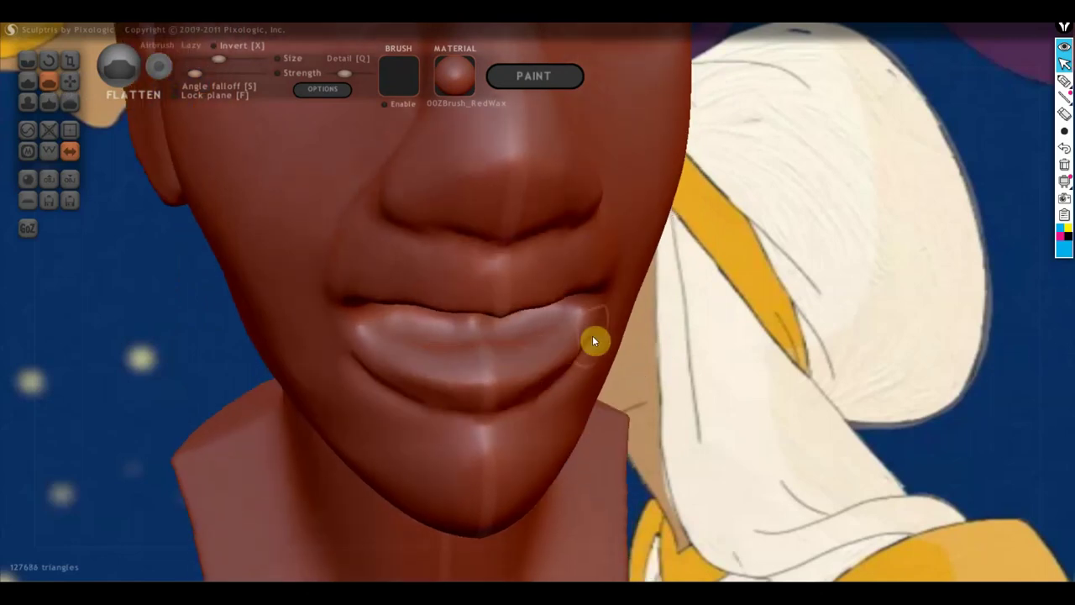
mouse_move(595, 336)
left_mouse_down()
mouse_move(425, 372)
mouse_move(522, 379)
mouse_move(383, 361)
mouse_move(538, 370)
left_mouse_up()
right_click_drag(537, 369, 506, 299)
Keep flattening and smoothing the lower lip from the head's left side.
right_click_drag(454, 376, 412, 355)
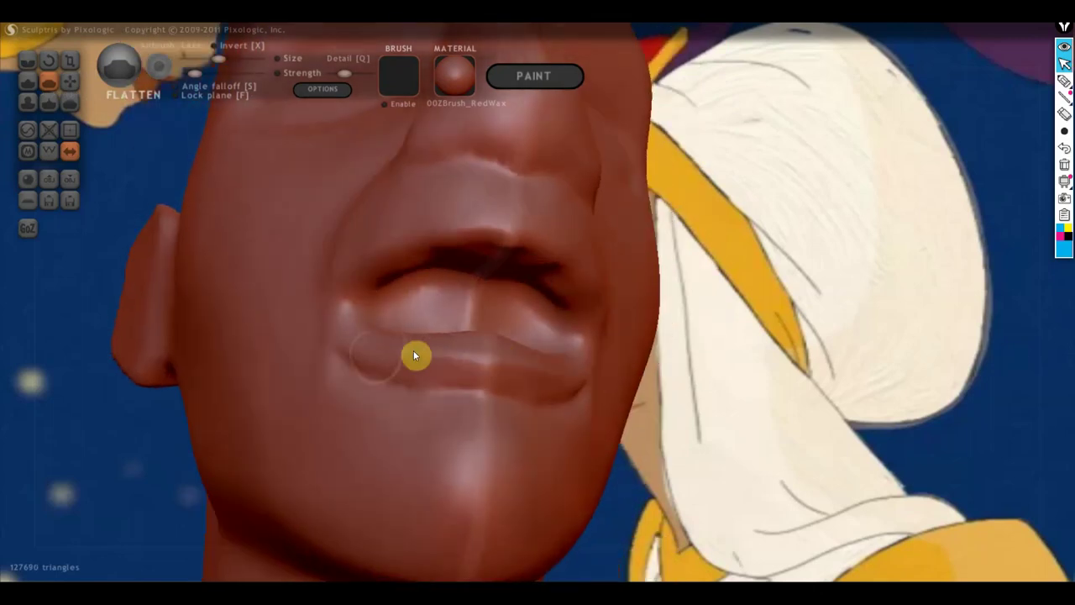
mouse_move(413, 356)
left_mouse_down()
mouse_move(454, 367)
mouse_move(426, 372)
mouse_move(446, 387)
mouse_move(479, 387)
left_mouse_up()
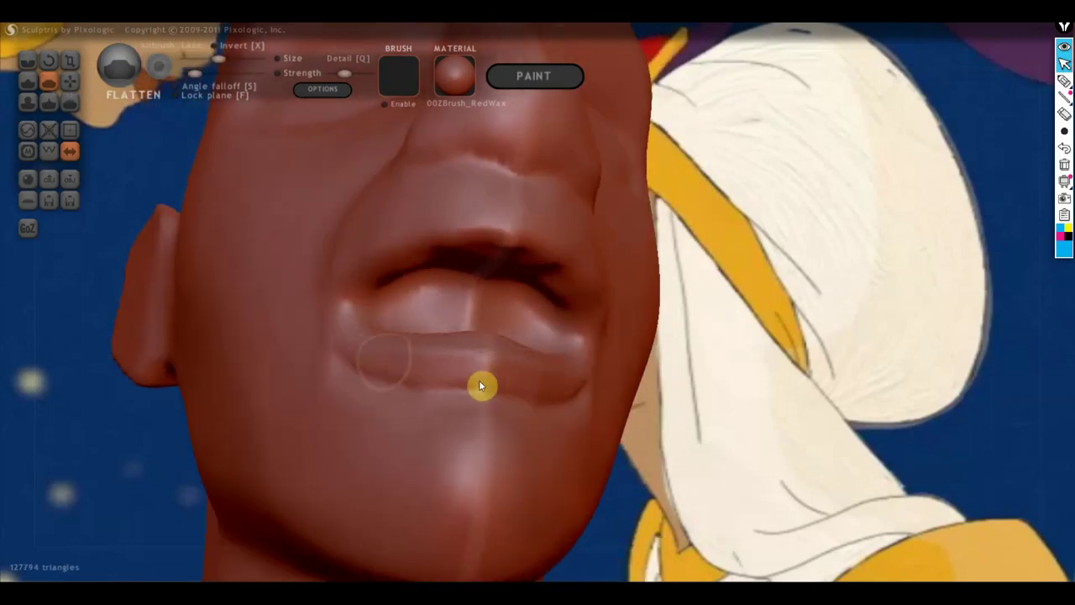
right_click_drag(480, 386, 490, 384)
left_click_drag(367, 336, 446, 353)
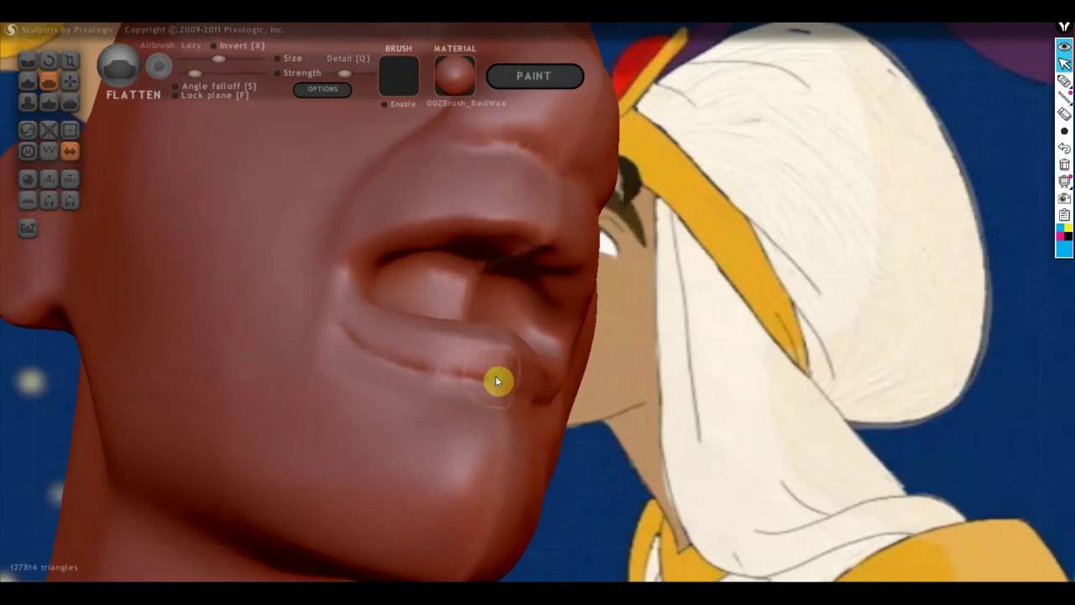
right_click_drag(497, 379, 420, 312)
mouse_move(384, 305)
left_mouse_down()
mouse_move(538, 365)
mouse_move(520, 372)
mouse_move(375, 307)
left_mouse_up()
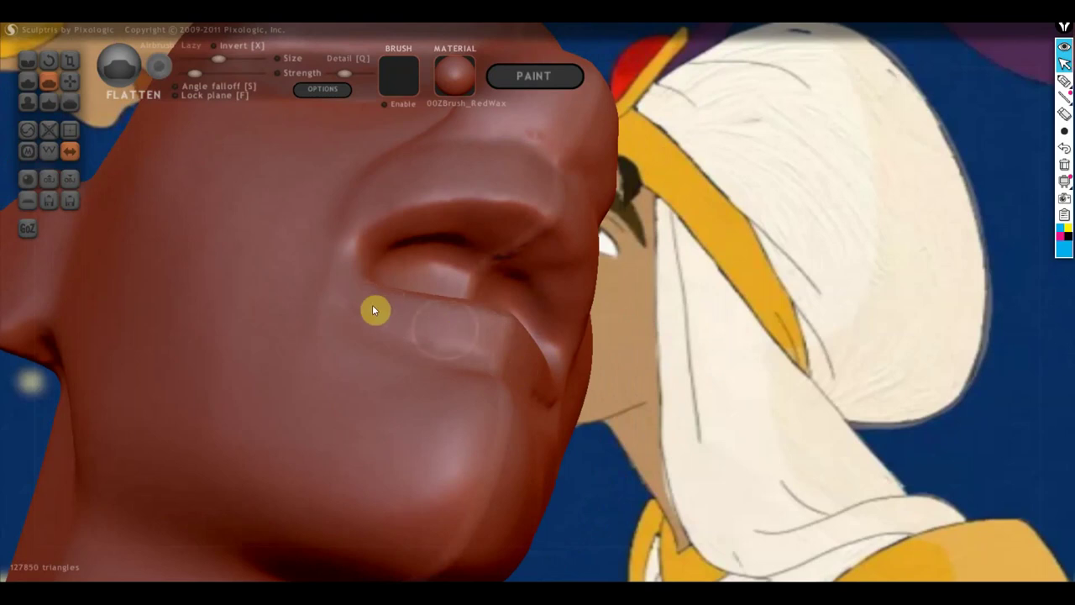
right_click_drag(348, 308, 456, 440)
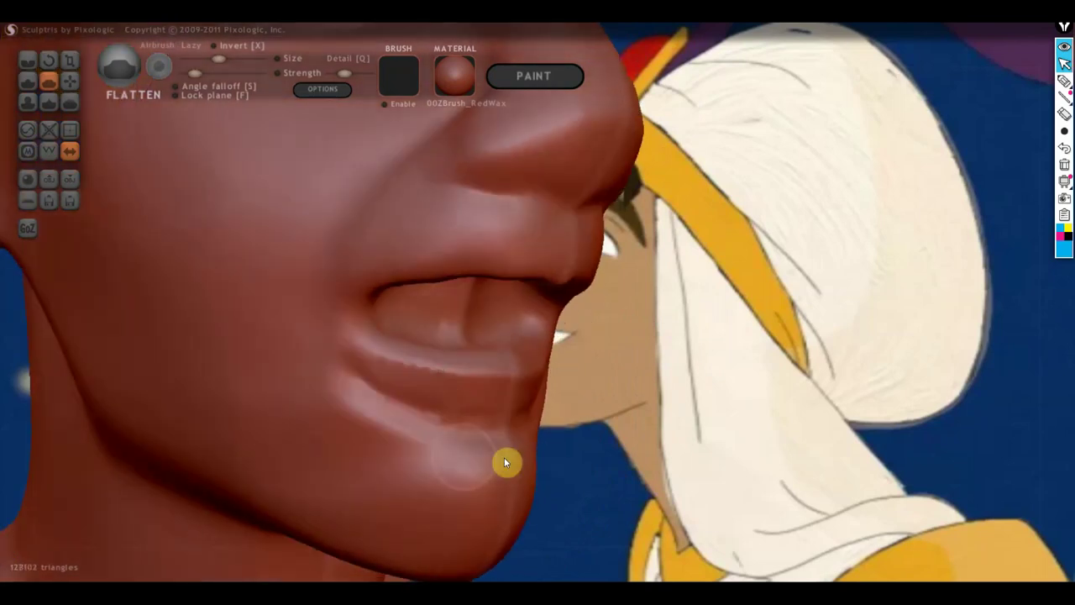
Smooth the chin below the lower lip and the lower-lip corner.
left_click_drag(526, 465, 442, 456)
left_click_drag(377, 424, 343, 422)
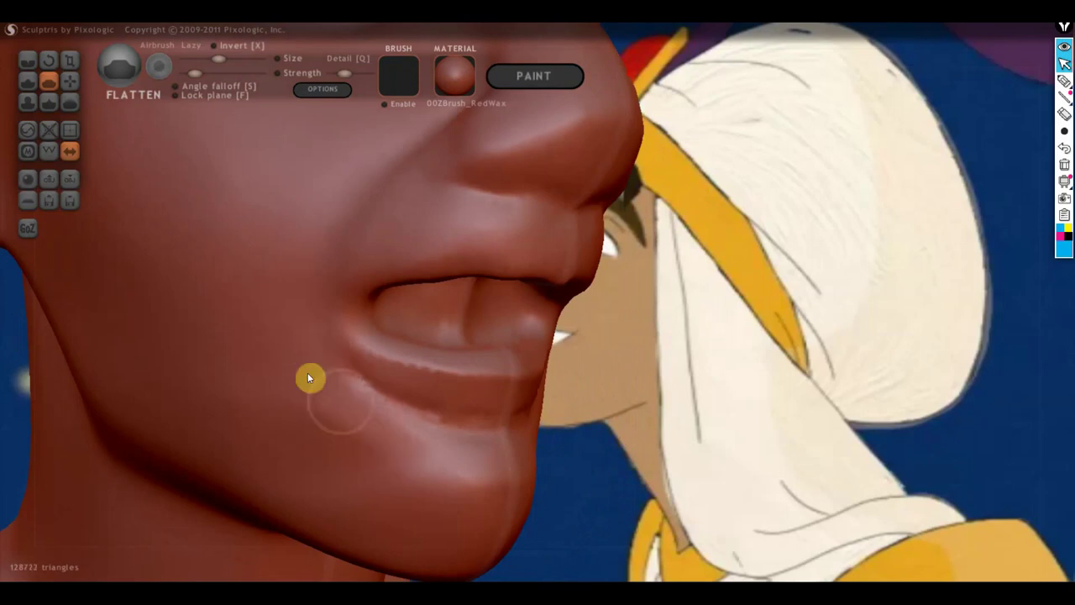
left_click_drag(310, 377, 362, 425)
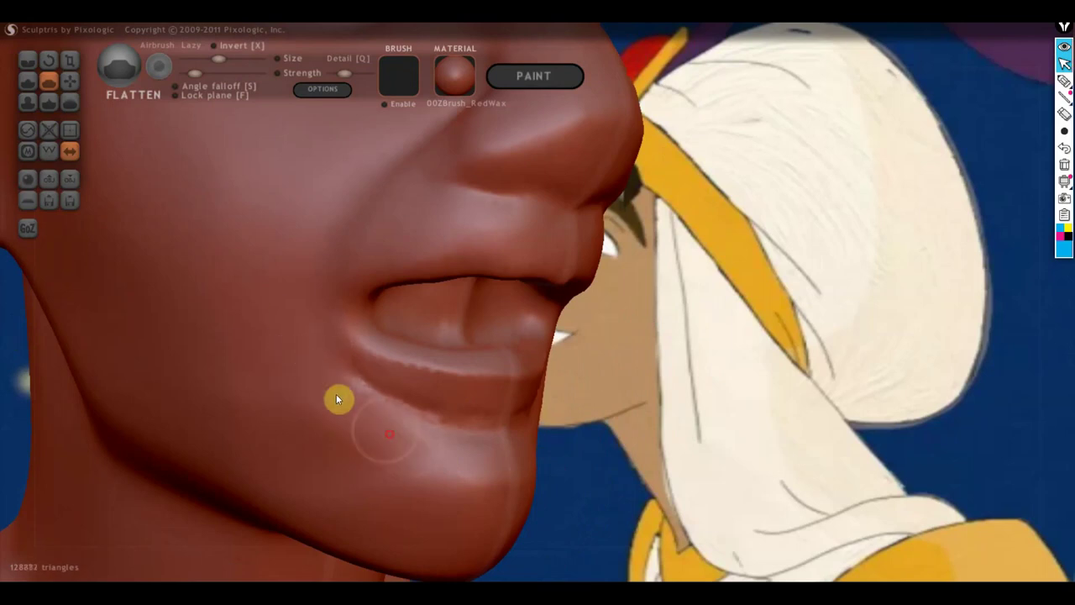
right_click_drag(338, 398, 379, 469)
mouse_move(379, 469)
left_mouse_down()
mouse_move(331, 439)
mouse_move(509, 506)
mouse_move(402, 495)
mouse_move(463, 489)
mouse_move(351, 456)
mouse_move(518, 499)
mouse_move(288, 379)
mouse_move(293, 415)
mouse_move(293, 388)
mouse_move(322, 442)
left_mouse_up()
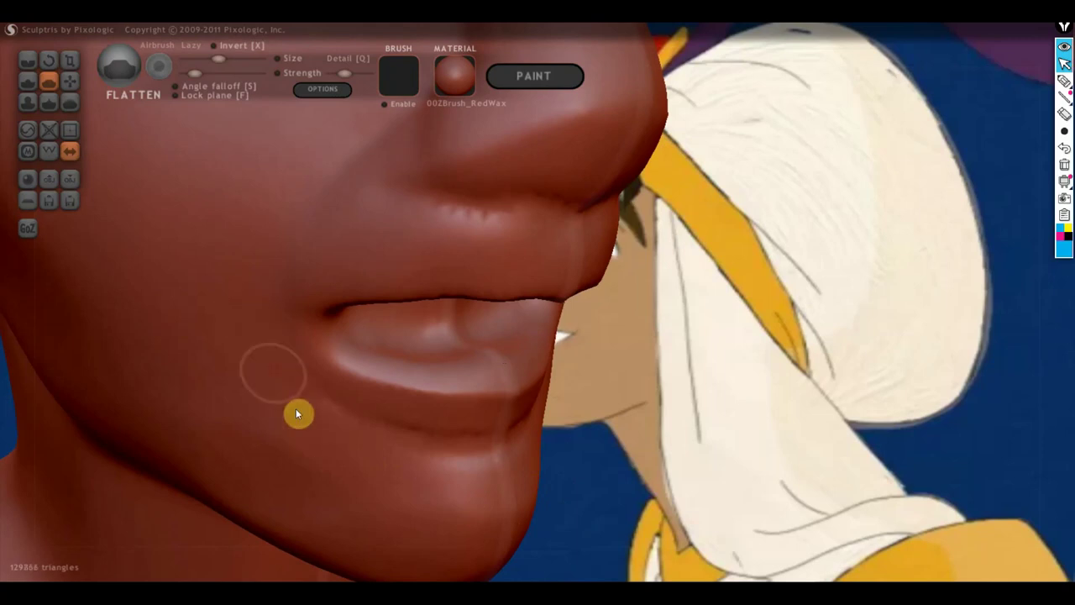
mouse_move(296, 408)
right_mouse_down()
mouse_move(487, 342)
mouse_move(404, 325)
right_mouse_up()
Flatten the lip and reshape the upper lip and nose area from a three-quarter view.
mouse_move(502, 247)
left_mouse_down()
mouse_move(532, 277)
mouse_move(542, 271)
mouse_move(496, 271)
left_mouse_up()
right_click_drag(496, 272, 546, 265)
mouse_move(545, 265)
left_mouse_down()
mouse_move(431, 242)
mouse_move(434, 255)
left_mouse_up()
right_click_drag(434, 254, 487, 320)
mouse_move(486, 320)
left_mouse_down()
mouse_move(487, 218)
mouse_move(473, 283)
mouse_move(521, 249)
mouse_move(567, 277)
left_mouse_up()
scroll(565, 272, "down", 3)
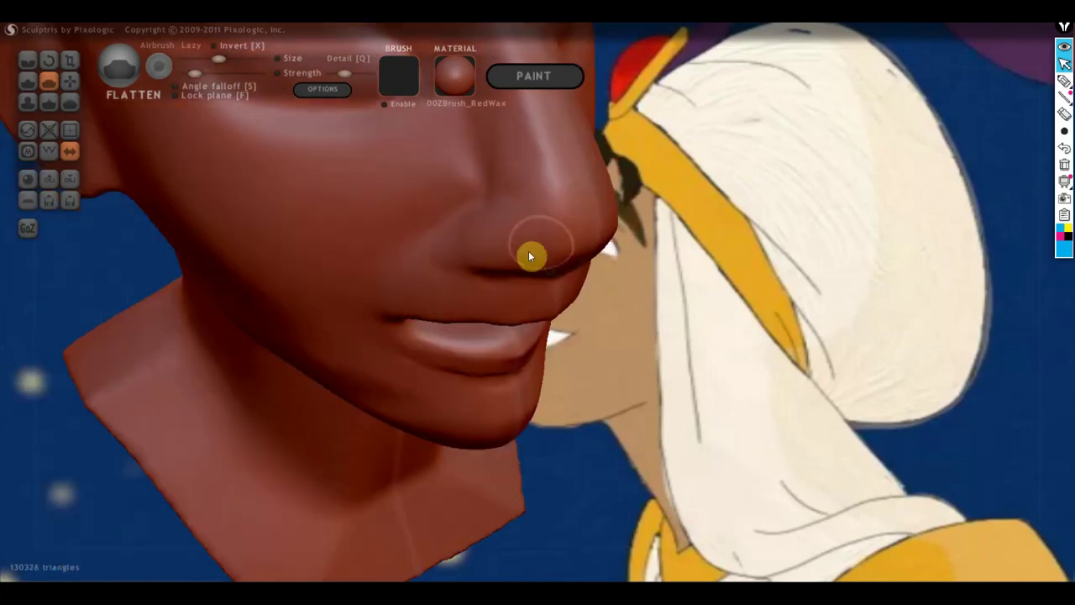
Flatten the sides of the nose bridge and the side of the nose.
right_click_drag(530, 249, 581, 411)
scroll(638, 372, "up", 3)
left_click_drag(545, 193, 600, 272)
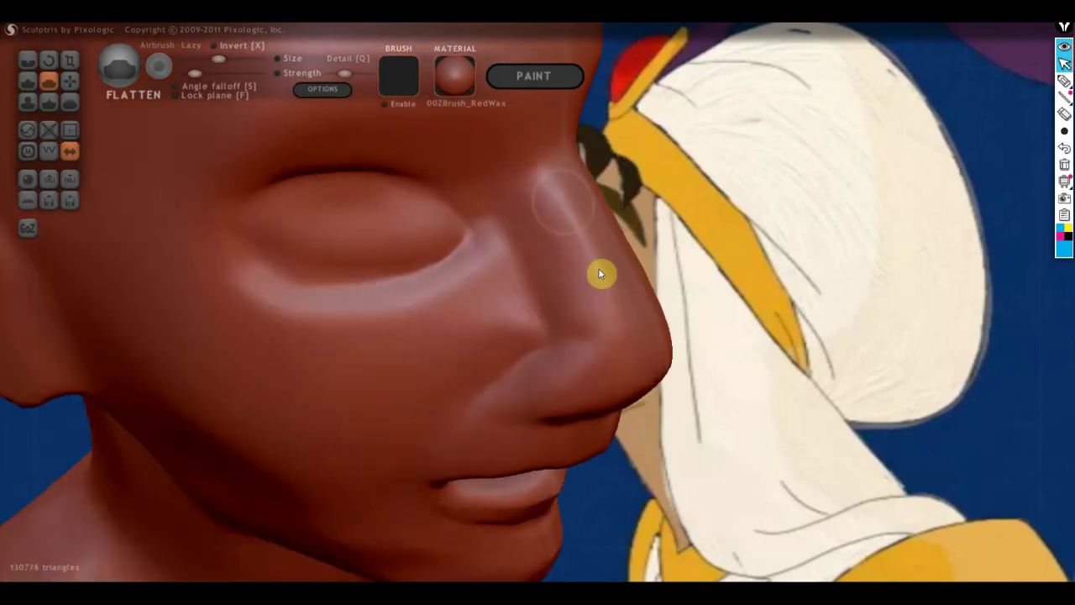
left_click_drag(610, 308, 575, 252)
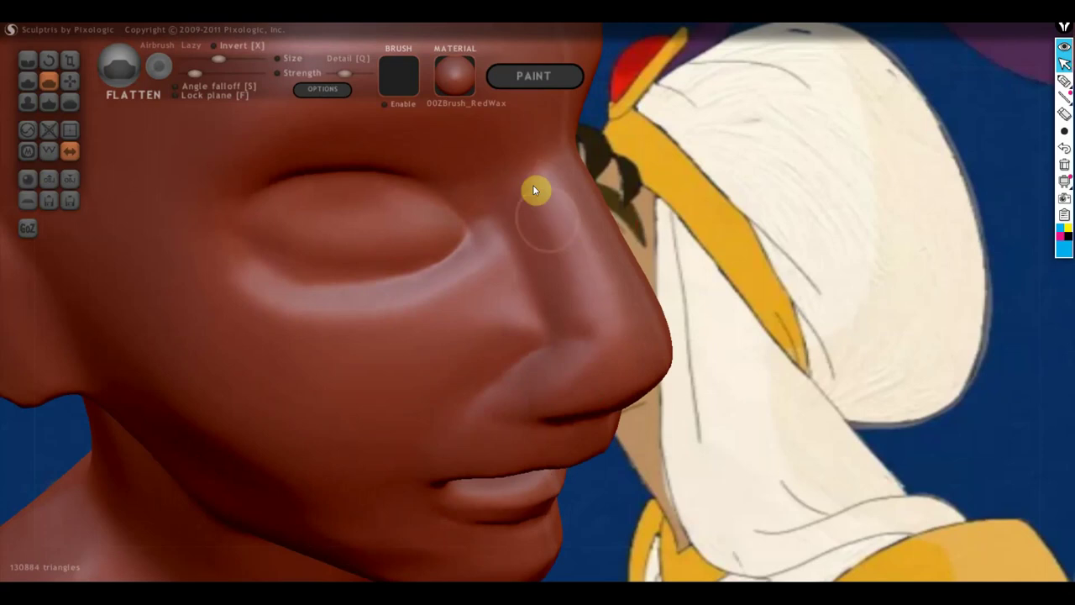
mouse_move(533, 185)
left_mouse_down()
mouse_move(566, 319)
mouse_move(533, 174)
left_mouse_up()
left_click_drag(604, 320, 587, 362)
Turn the head into side profile and stroke beside the nostril toward the lip.
mouse_move(586, 365)
right_mouse_down()
mouse_move(415, 338)
mouse_move(557, 295)
mouse_move(554, 334)
mouse_move(463, 300)
right_mouse_up()
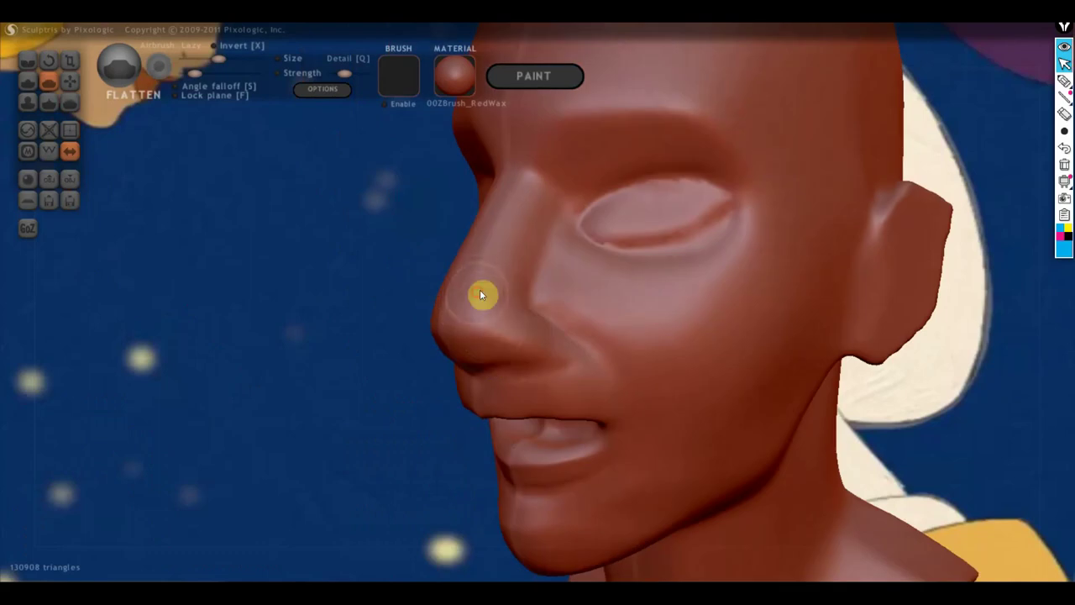
right_click_drag(546, 345, 456, 367)
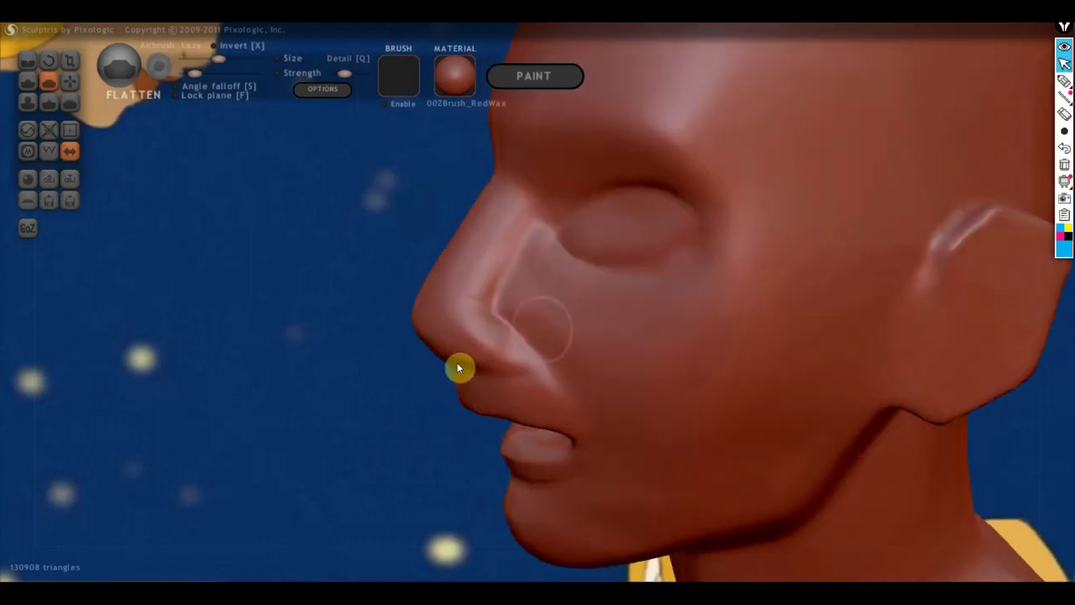
right_click_drag(532, 336, 506, 333)
left_click_drag(505, 332, 504, 367)
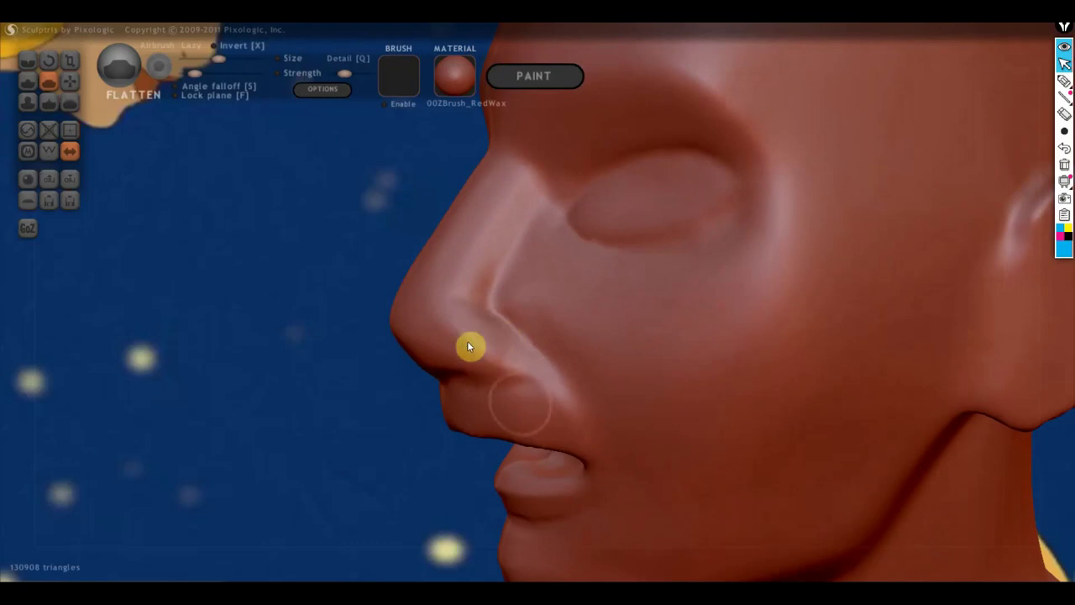
Add a small crease beside the nostril, then pull that area and the brow with Grab.
left_click(27, 60)
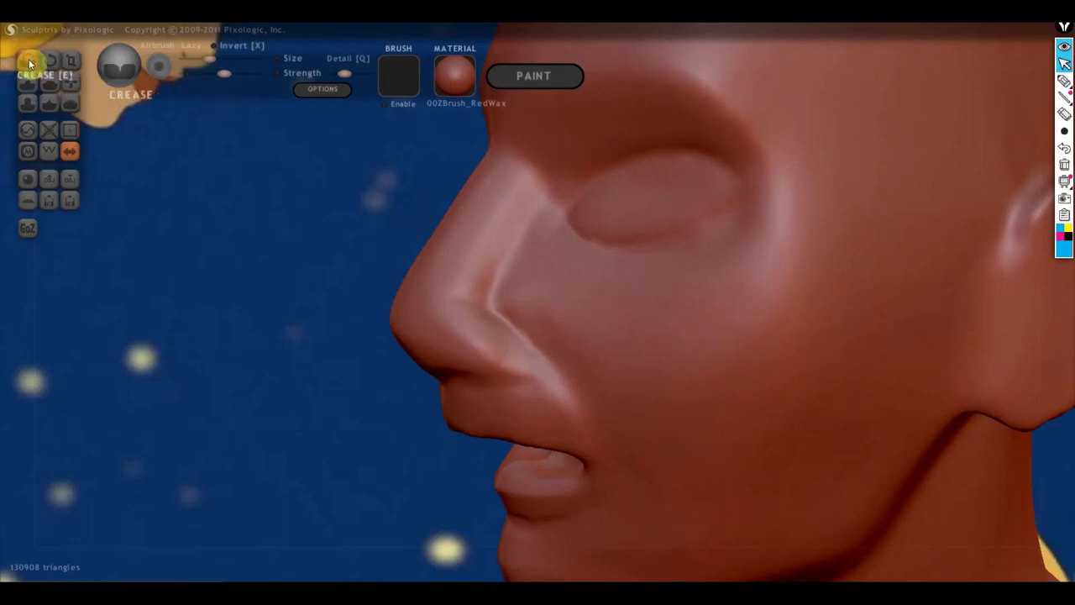
right_click_drag(456, 333, 518, 325)
mouse_move(515, 335)
left_mouse_down()
mouse_move(510, 345)
mouse_move(512, 336)
left_mouse_up()
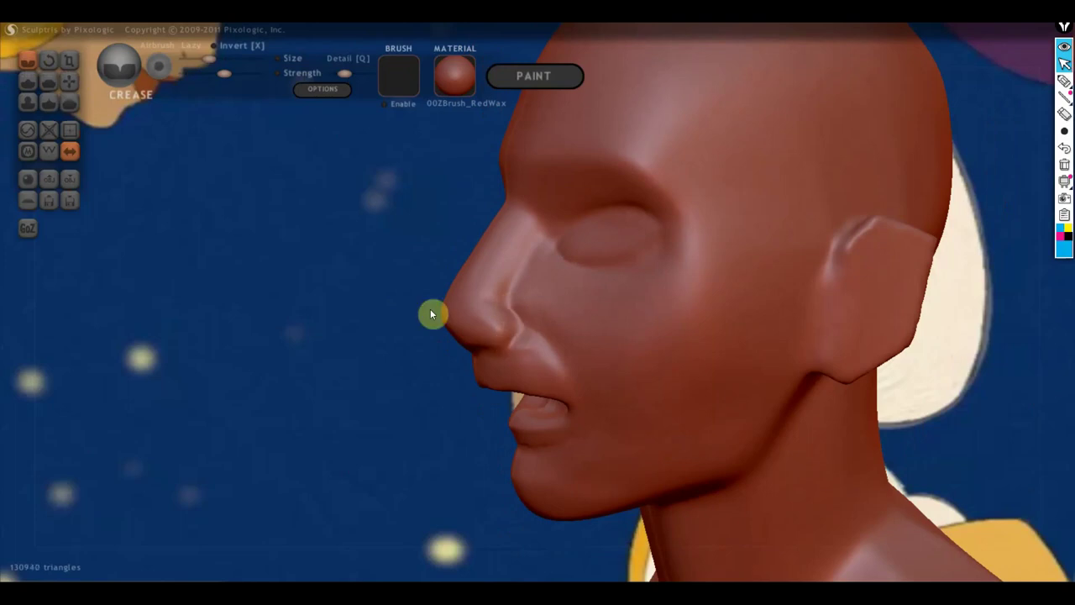
left_click(65, 90)
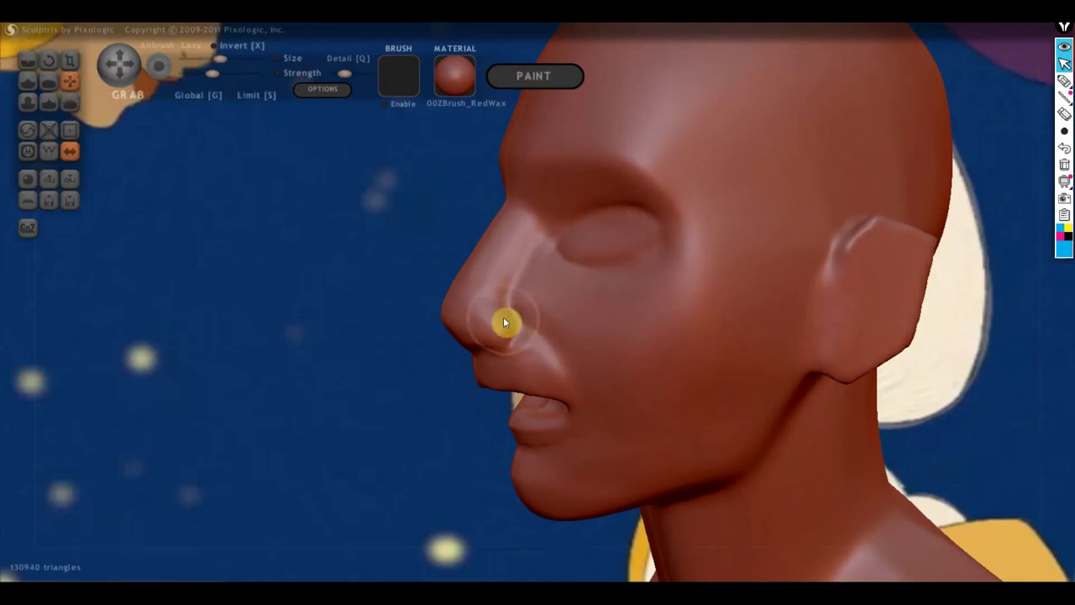
mouse_move(522, 340)
left_mouse_down()
mouse_move(557, 371)
mouse_move(535, 310)
left_mouse_up()
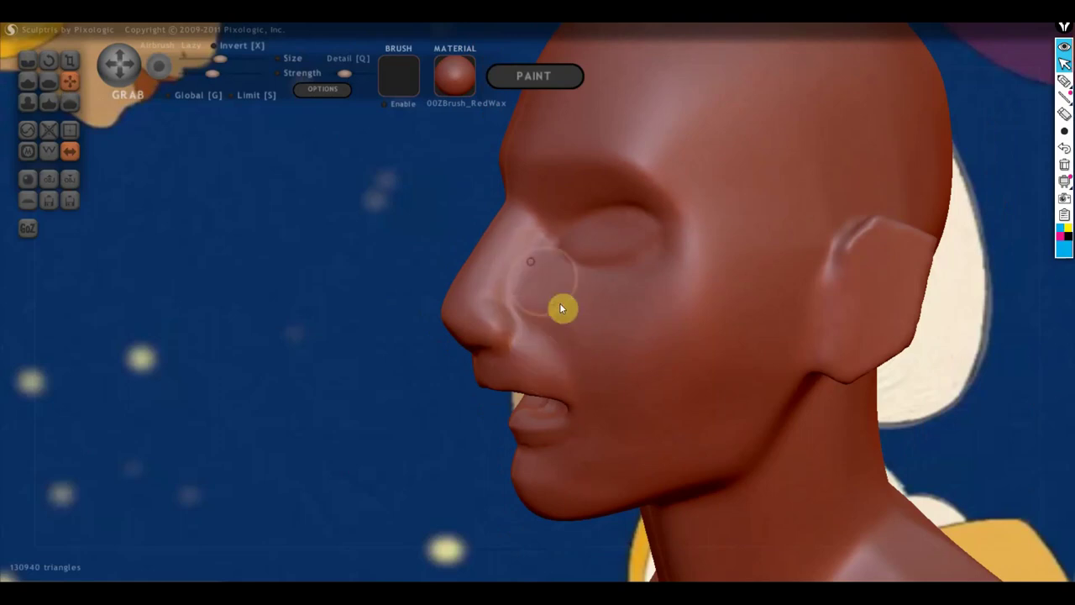
left_click_drag(612, 144, 628, 154)
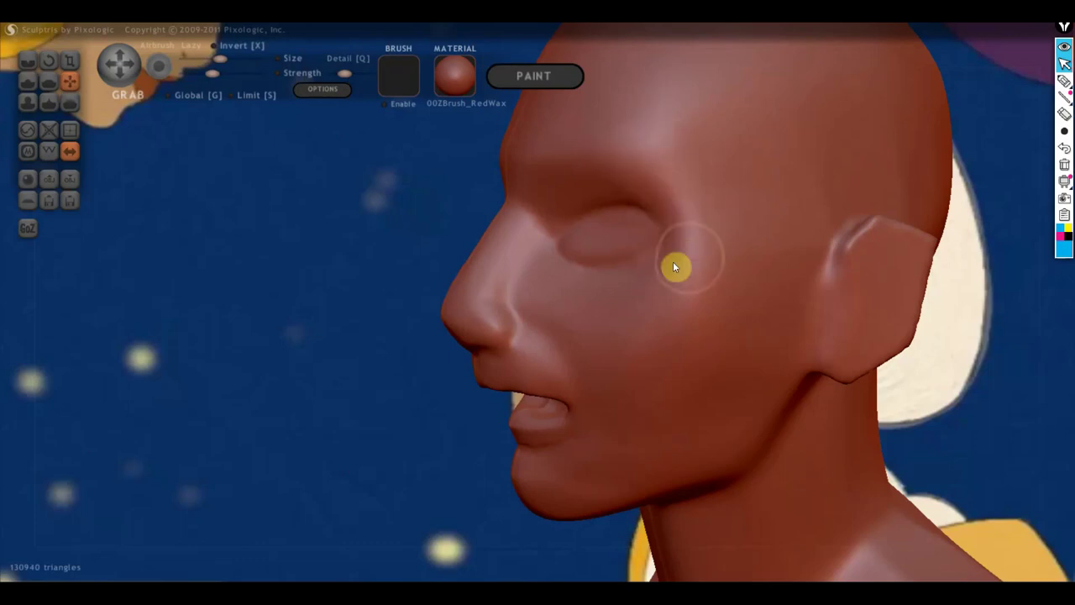
Orbit around the head and zoom in on the mouth from below the chin.
mouse_move(673, 261)
right_mouse_down()
mouse_move(671, 275)
mouse_move(717, 283)
mouse_move(687, 307)
mouse_move(751, 297)
mouse_move(850, 233)
right_mouse_up()
mouse_move(689, 350)
right_mouse_down()
mouse_move(696, 291)
mouse_move(739, 309)
right_mouse_up()
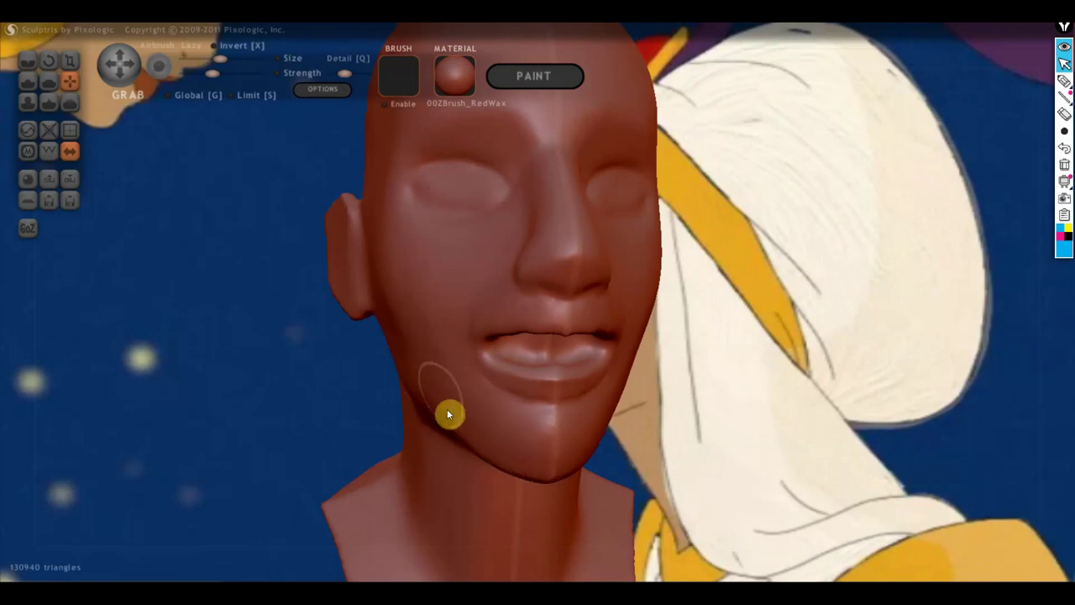
mouse_move(465, 420)
right_mouse_down()
mouse_move(490, 399)
mouse_move(550, 398)
right_mouse_up()
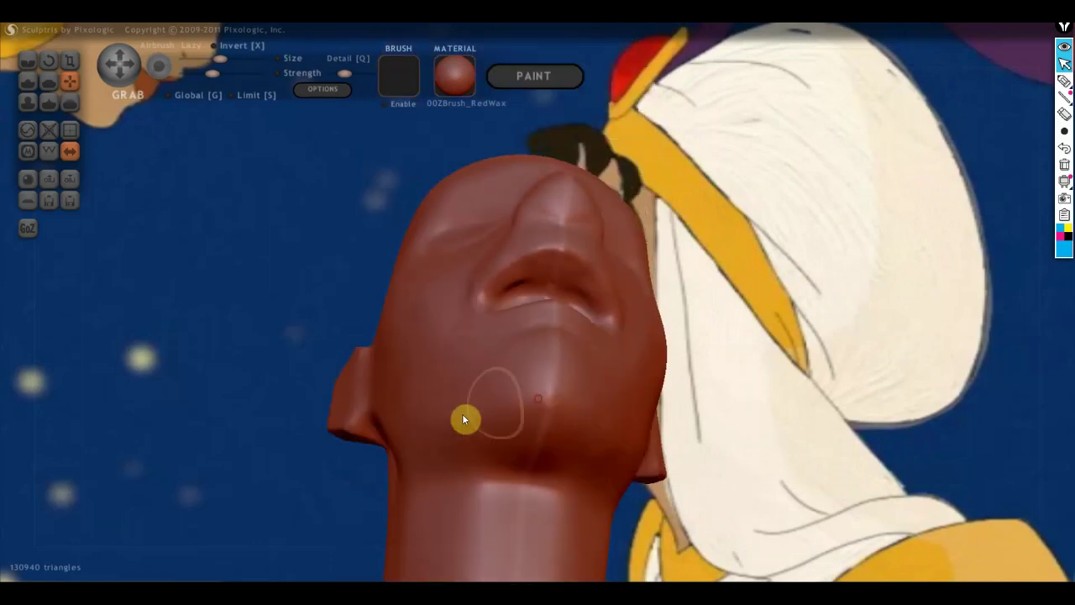
right_click_drag(418, 429, 554, 425)
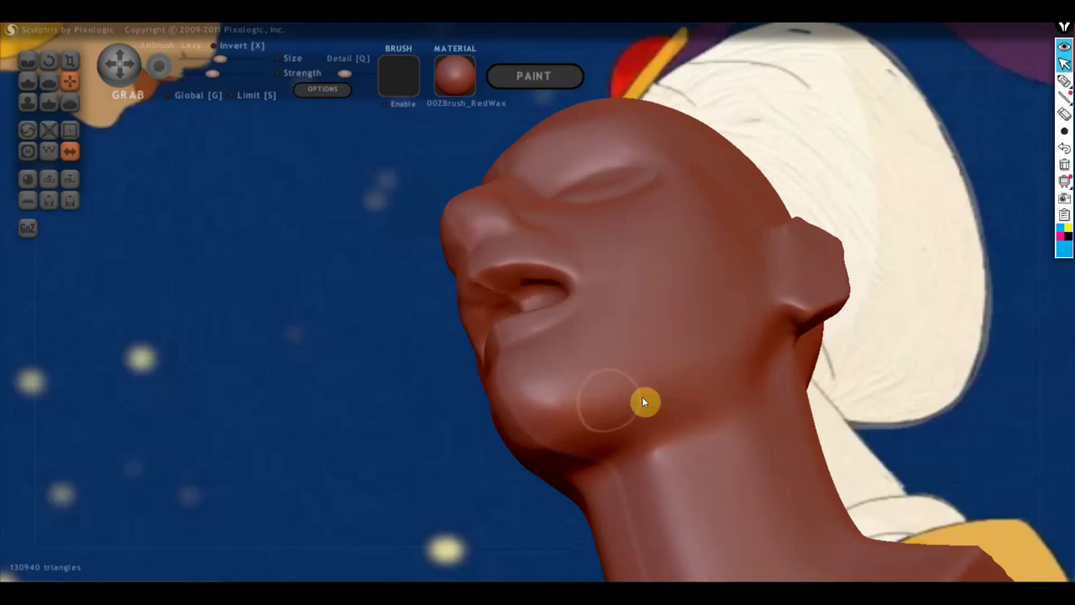
mouse_move(705, 440)
right_mouse_down()
mouse_move(665, 559)
mouse_move(701, 516)
mouse_move(691, 444)
mouse_move(709, 395)
right_mouse_up()
scroll(515, 306, "up", 5)
scroll(523, 288, "up", 3)
scroll(483, 290, "up", 2)
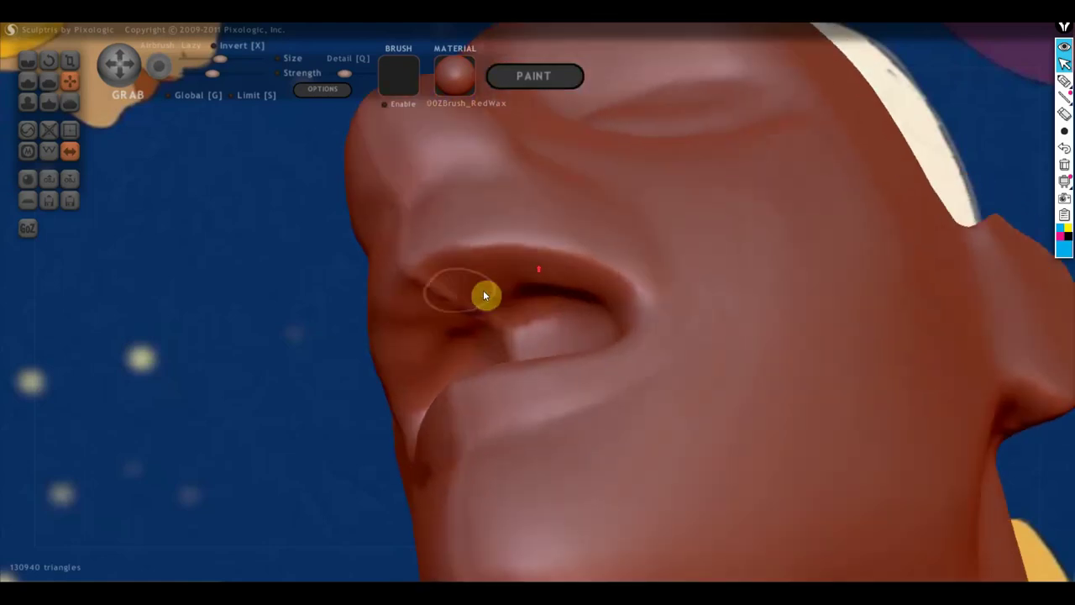
right_click_drag(526, 320, 600, 319)
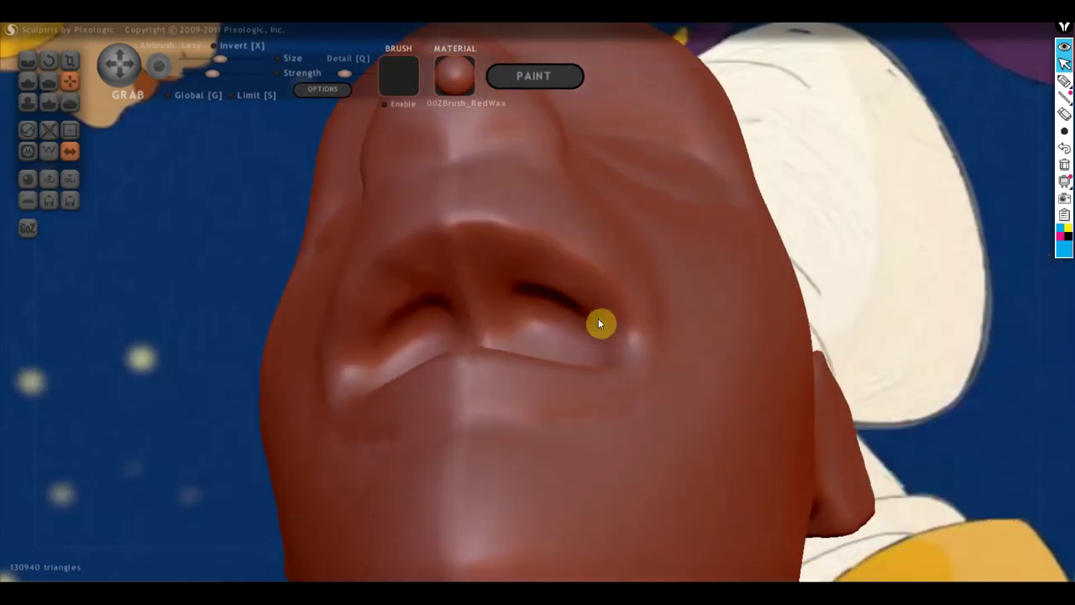
left_click(28, 81)
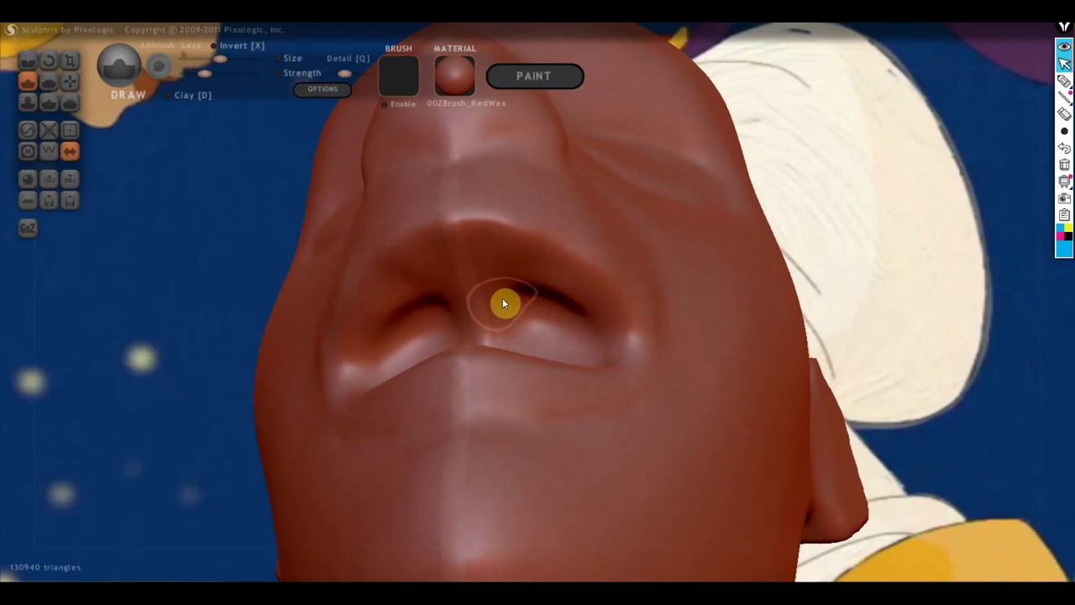
Build up the lip surface and upper lip near the mouth corner with Draw strokes.
mouse_move(502, 298)
left_mouse_down()
mouse_move(470, 309)
mouse_move(424, 298)
mouse_move(533, 290)
mouse_move(387, 338)
mouse_move(437, 283)
mouse_move(415, 290)
left_mouse_up()
mouse_move(389, 324)
left_mouse_down()
mouse_move(377, 343)
mouse_move(437, 284)
left_mouse_up()
mouse_move(445, 294)
right_mouse_down()
mouse_move(519, 366)
mouse_move(442, 328)
mouse_move(493, 327)
mouse_move(478, 331)
mouse_move(514, 314)
mouse_move(542, 377)
mouse_move(509, 443)
mouse_move(518, 348)
right_mouse_up()
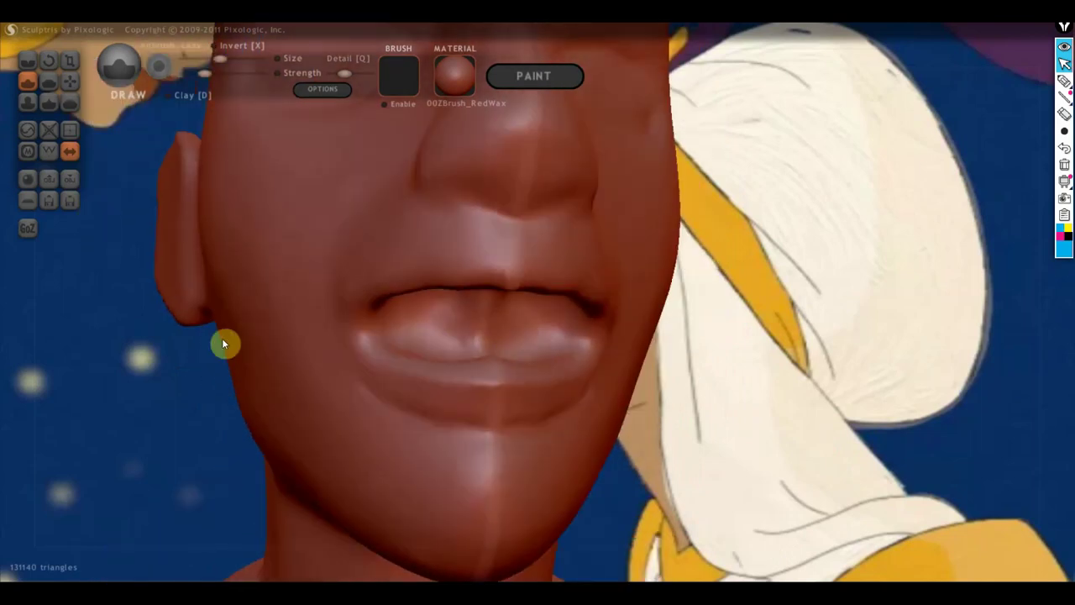
right_click_drag(223, 343, 530, 362)
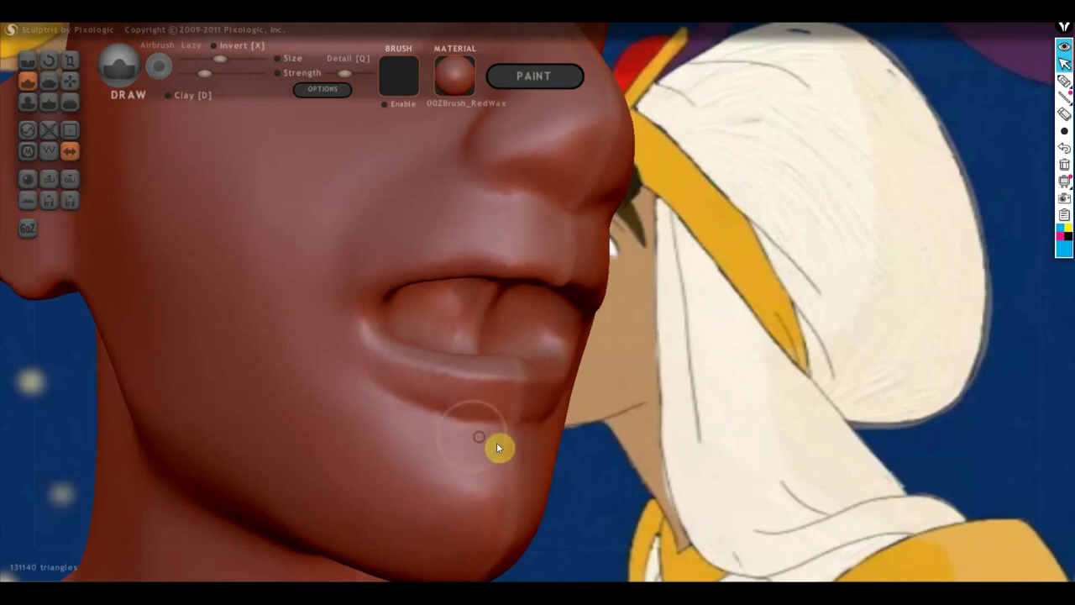
mouse_move(551, 456)
right_mouse_down()
mouse_move(550, 467)
mouse_move(185, 122)
right_mouse_up()
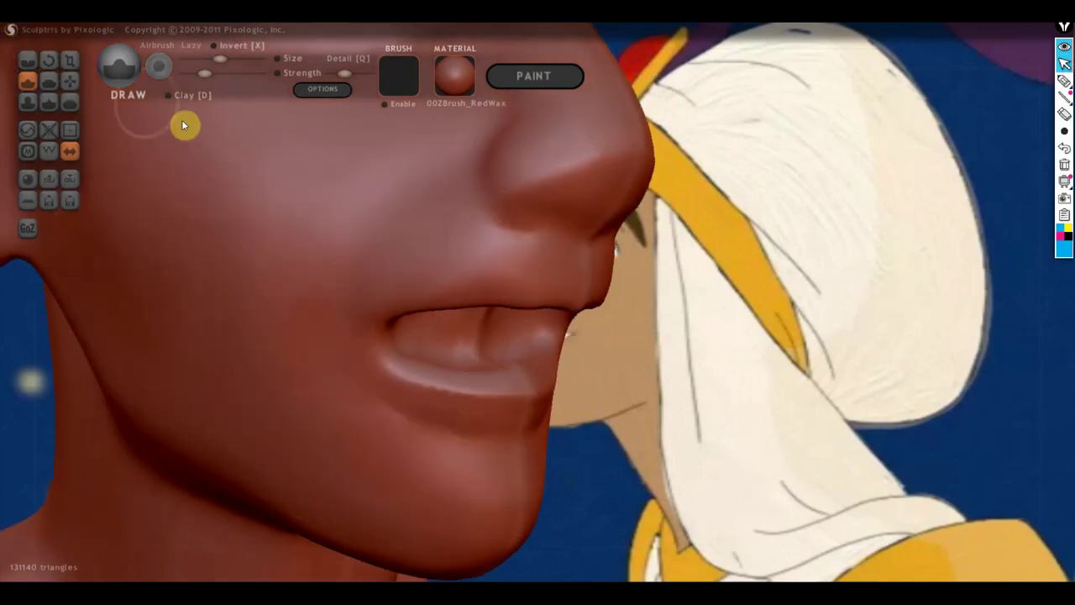
Pull the lower lip forward with the Grab brush, viewed in profile.
left_click(71, 82)
mouse_move(95, 84)
right_mouse_down()
mouse_move(544, 320)
mouse_move(540, 416)
right_mouse_up()
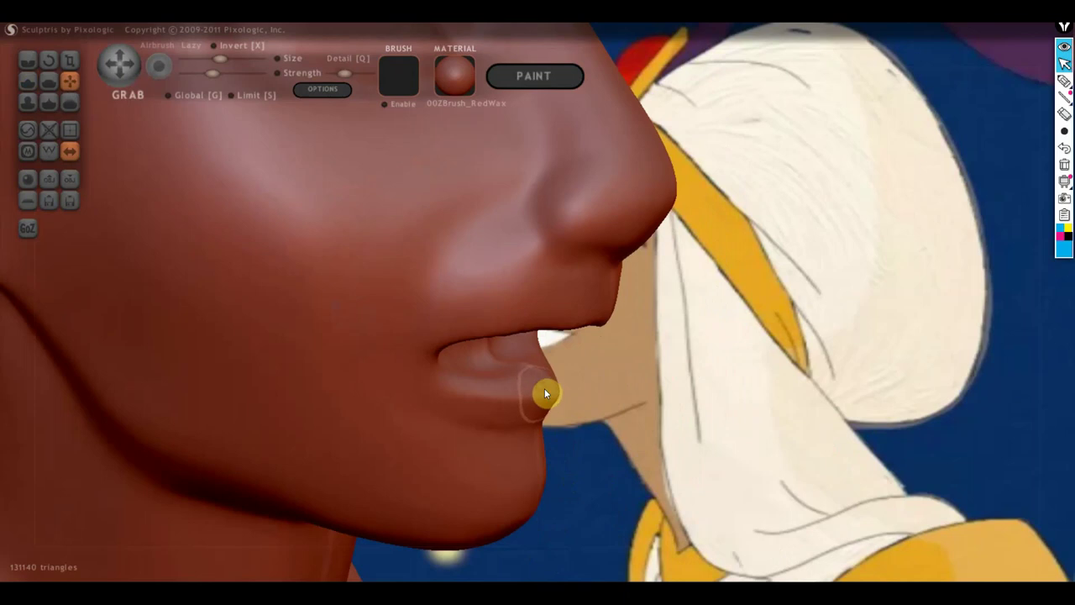
left_click_drag(545, 393, 509, 411)
right_click_drag(509, 411, 517, 437)
left_click_drag(529, 416, 473, 415)
right_click_drag(473, 415, 360, 312)
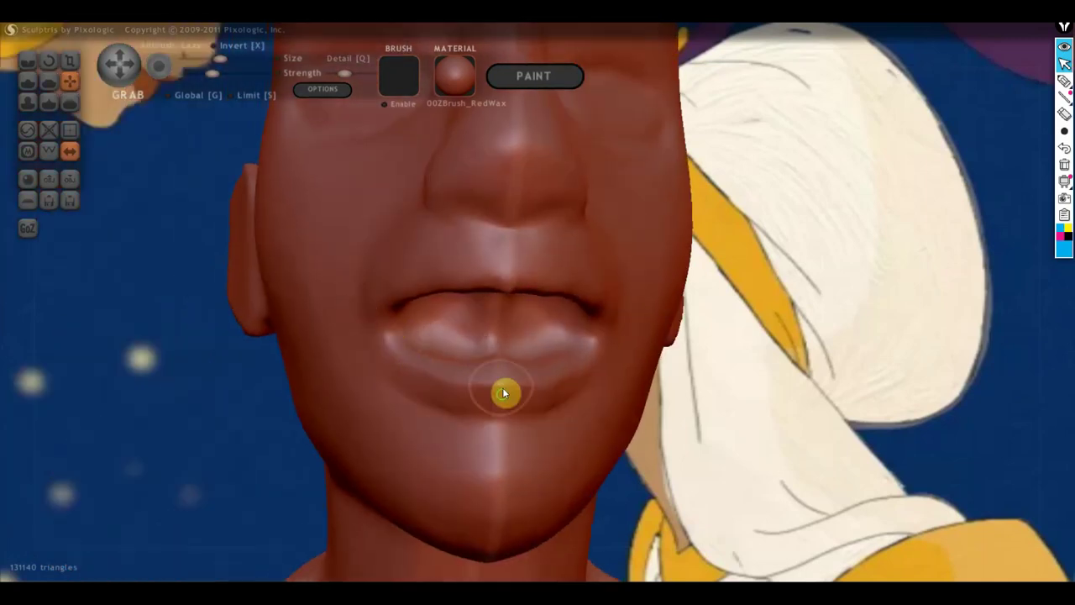
right_click_drag(506, 392, 504, 451)
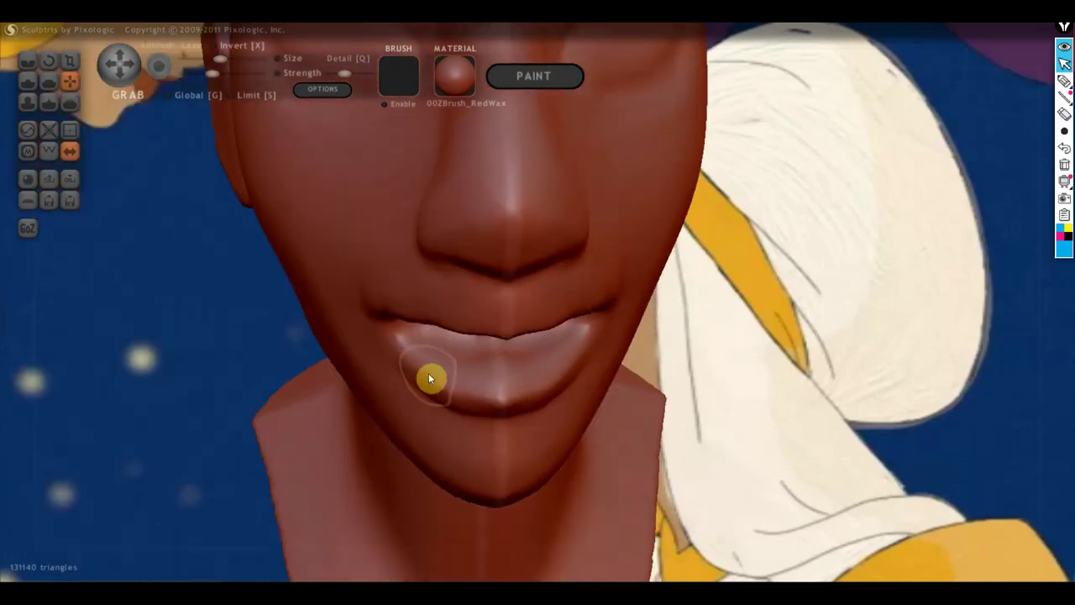
mouse_move(414, 373)
right_mouse_down()
mouse_move(439, 242)
mouse_move(492, 267)
mouse_move(494, 217)
right_mouse_up()
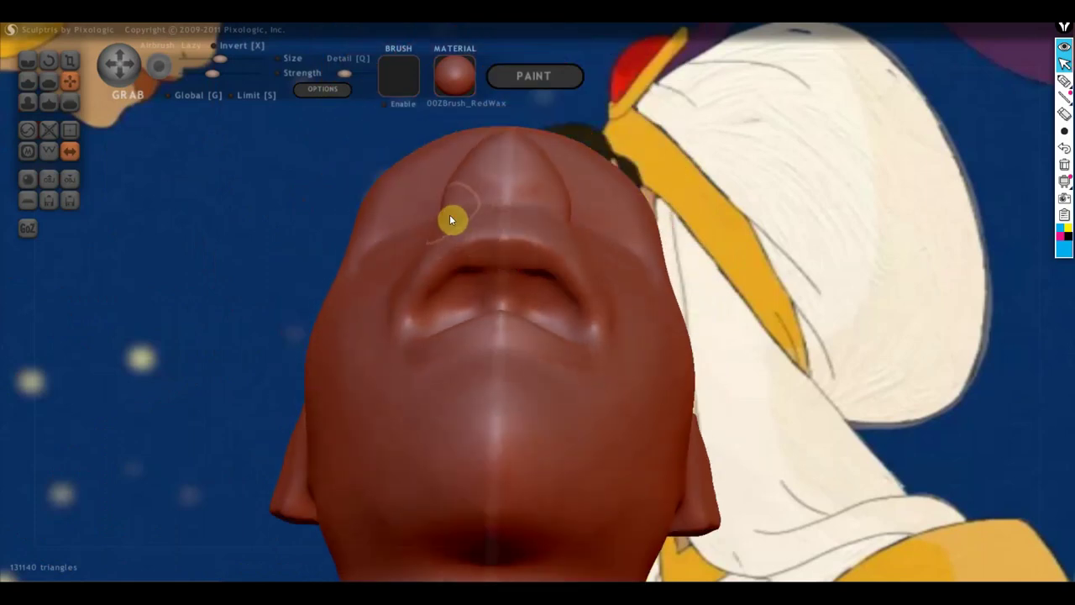
Undo an unwanted upper-lip pull and reshape the lip area near the mouth.
left_click_drag(479, 211, 489, 238)
key("ctrl+z")
right_click_drag(378, 332, 477, 422)
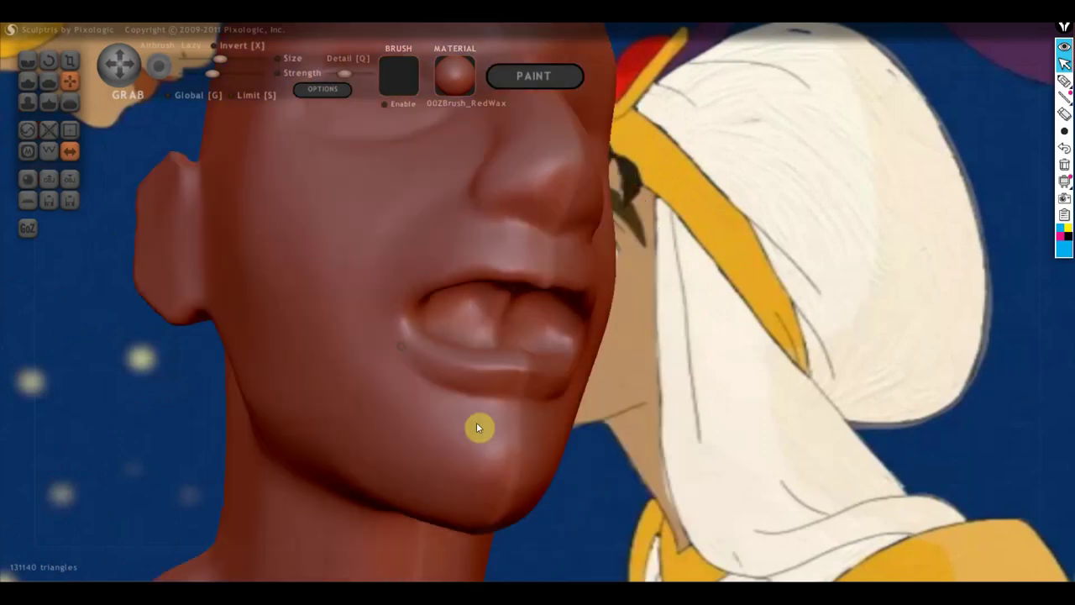
left_click_drag(431, 238, 417, 282)
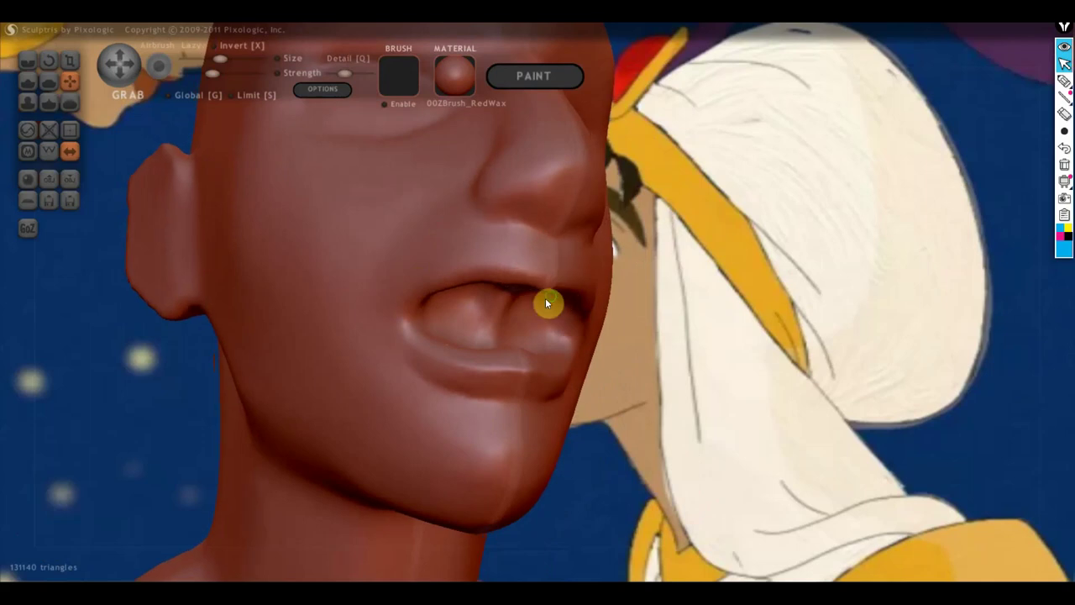
right_click_drag(545, 297, 226, 156)
left_click(48, 80)
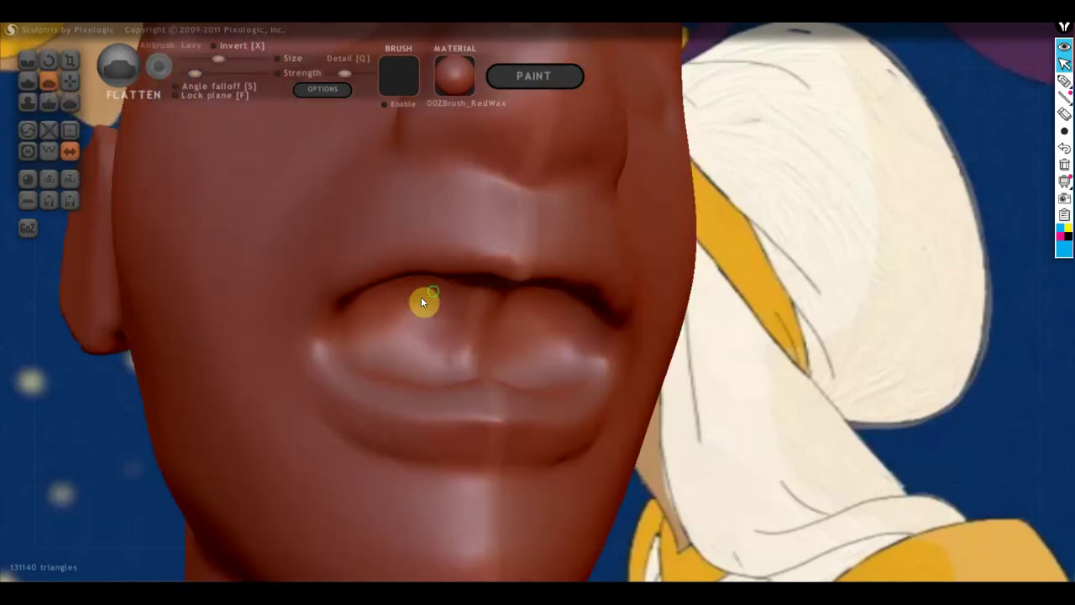
Flatten the upper lip surface, viewed from below and from the front.
right_click_drag(421, 297, 416, 222)
mouse_move(416, 222)
left_mouse_down()
mouse_move(552, 232)
mouse_move(467, 218)
mouse_move(378, 256)
mouse_move(339, 288)
mouse_move(442, 241)
mouse_move(415, 226)
mouse_move(456, 215)
mouse_move(496, 241)
mouse_move(458, 202)
mouse_move(500, 228)
left_mouse_up()
mouse_move(500, 229)
right_mouse_down()
mouse_move(544, 345)
mouse_move(472, 271)
right_mouse_up()
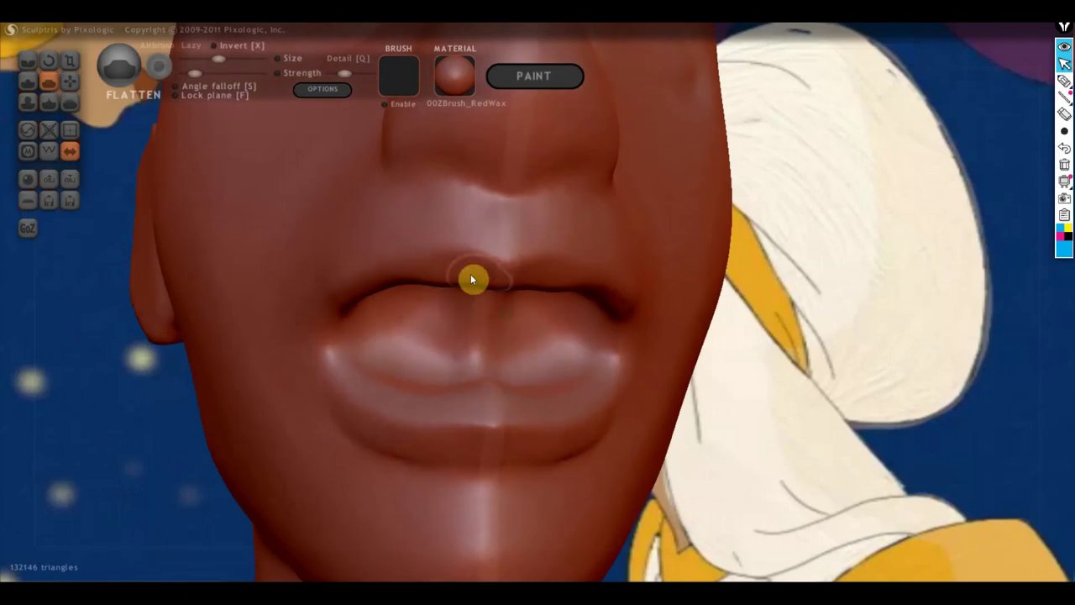
mouse_move(472, 271)
left_mouse_down()
mouse_move(497, 283)
mouse_move(419, 272)
mouse_move(350, 300)
left_mouse_up()
mouse_move(350, 302)
right_mouse_down()
mouse_move(451, 314)
mouse_move(473, 274)
mouse_move(425, 205)
right_mouse_up()
mouse_move(425, 204)
left_mouse_down()
mouse_move(497, 273)
mouse_move(453, 278)
mouse_move(432, 295)
mouse_move(566, 288)
mouse_move(469, 274)
mouse_move(583, 304)
left_mouse_up()
Flatten the upper lip, philtrum and nose area from a front view, ending in side profile.
mouse_move(583, 304)
right_mouse_down()
mouse_move(629, 371)
mouse_move(602, 314)
right_mouse_up()
mouse_move(583, 226)
left_mouse_down()
mouse_move(490, 221)
mouse_move(605, 262)
mouse_move(562, 242)
mouse_move(608, 221)
left_mouse_up()
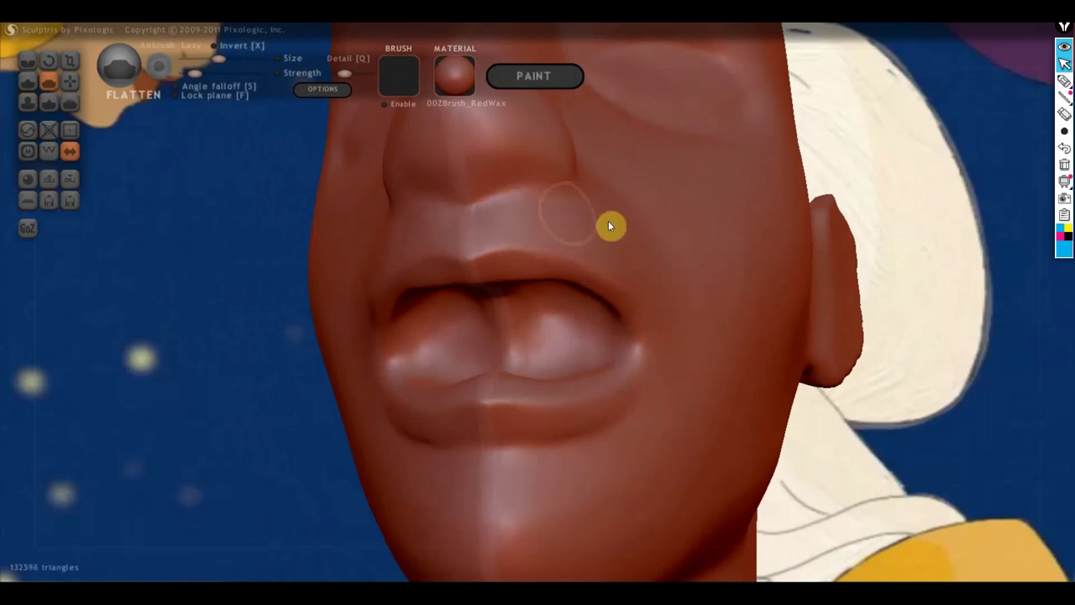
mouse_move(608, 221)
right_mouse_down()
mouse_move(593, 245)
mouse_move(576, 223)
mouse_move(572, 252)
mouse_move(506, 224)
right_mouse_up()
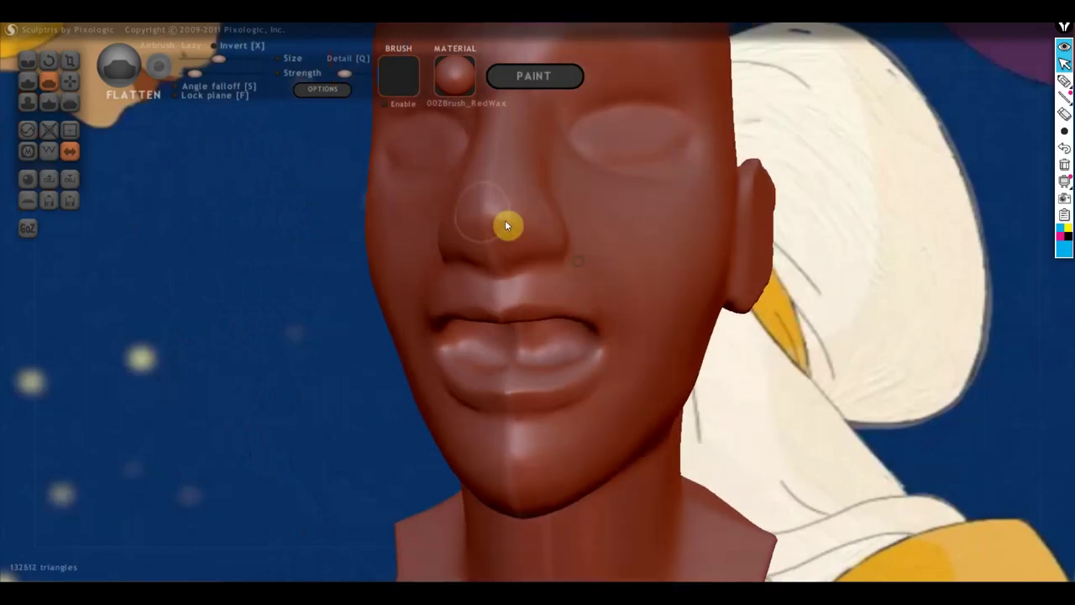
mouse_move(507, 224)
left_mouse_down()
mouse_move(495, 230)
mouse_move(523, 214)
left_mouse_up()
mouse_move(523, 214)
right_mouse_down()
mouse_move(348, 241)
mouse_move(379, 247)
mouse_move(109, 315)
right_mouse_up()
scroll(49, 334, "down", 4)
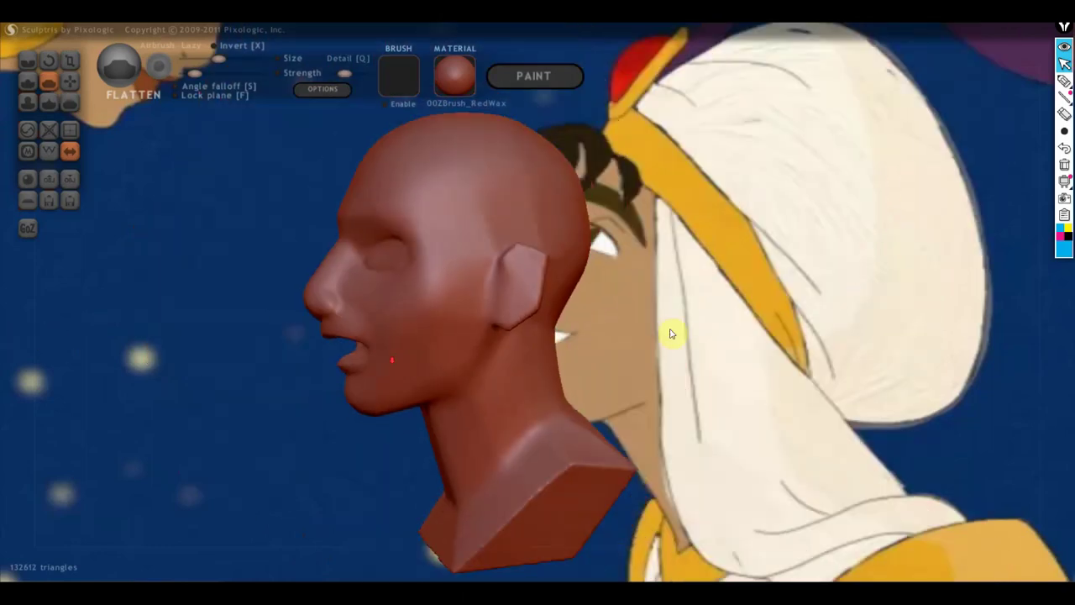
scroll(672, 336, "down", 2)
right_click_drag(491, 338, 679, 336, "alt")
scroll(627, 333, "up", 3)
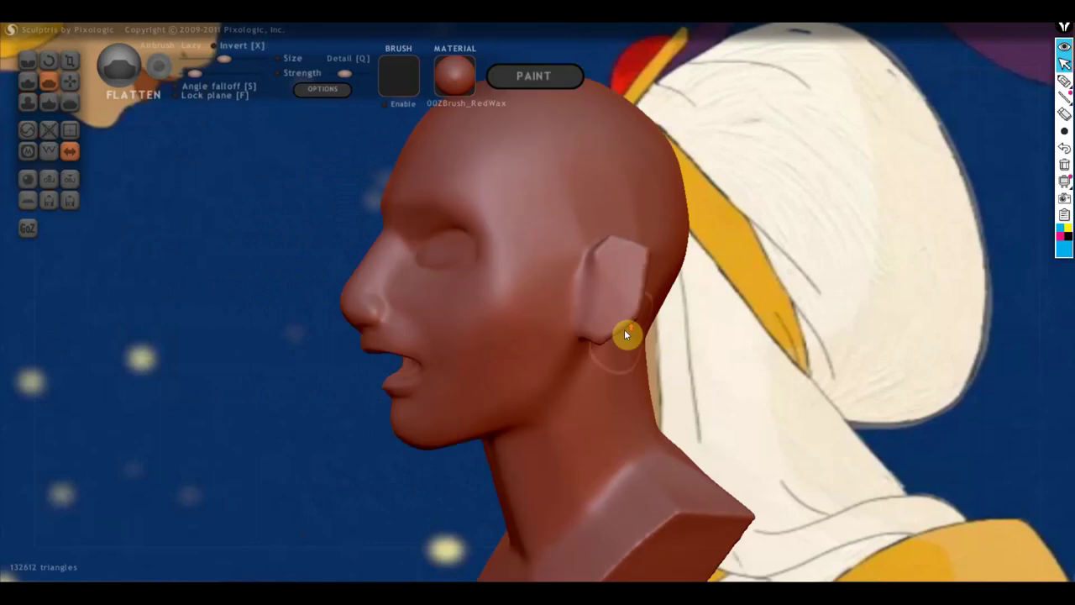
left_click(56, 79)
mouse_move(348, 249)
right_mouse_down()
mouse_move(409, 290)
mouse_move(173, 264)
mouse_move(282, 319)
right_mouse_up()
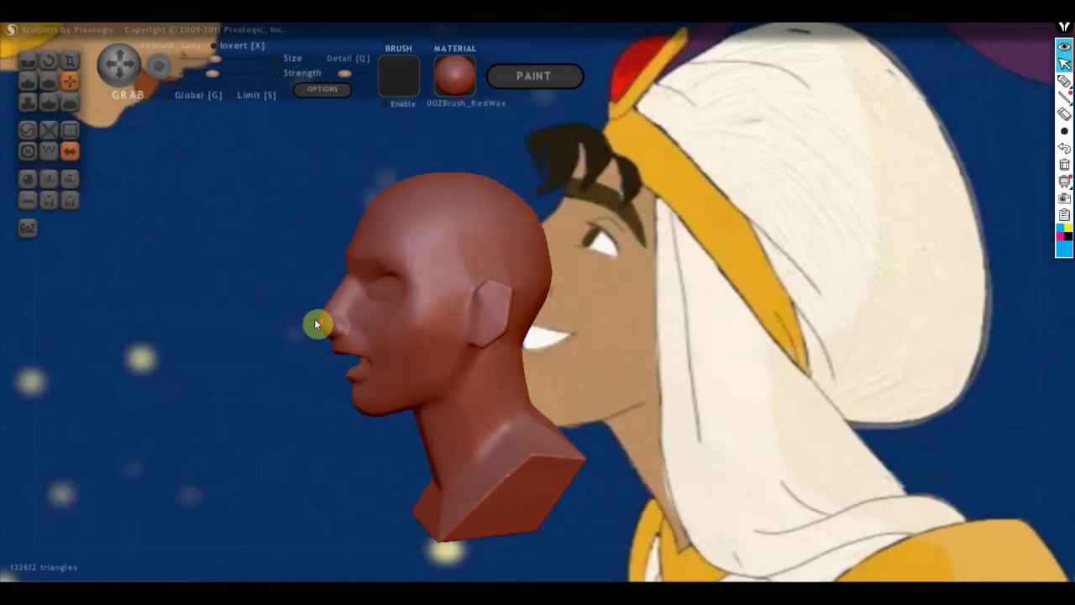
scroll(314, 319, "up", 2)
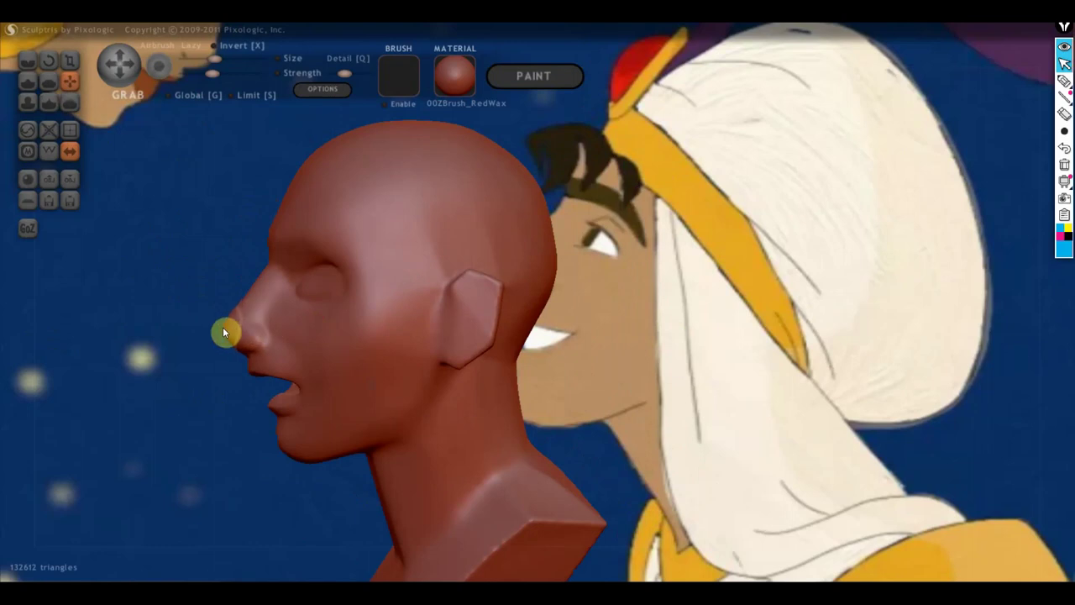
left_click_drag(220, 332, 240, 327)
scroll(245, 310, "down", 2)
mouse_move(277, 322)
right_mouse_down("alt")
mouse_move(199, 344)
mouse_move(215, 353)
right_mouse_up("alt")
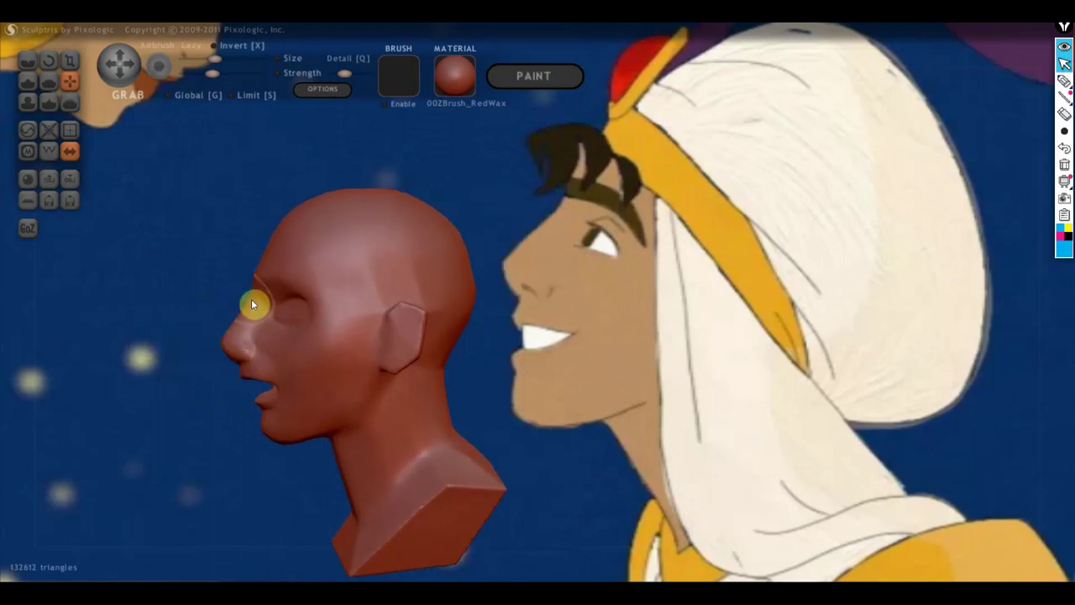
scroll(255, 301, "down", 1)
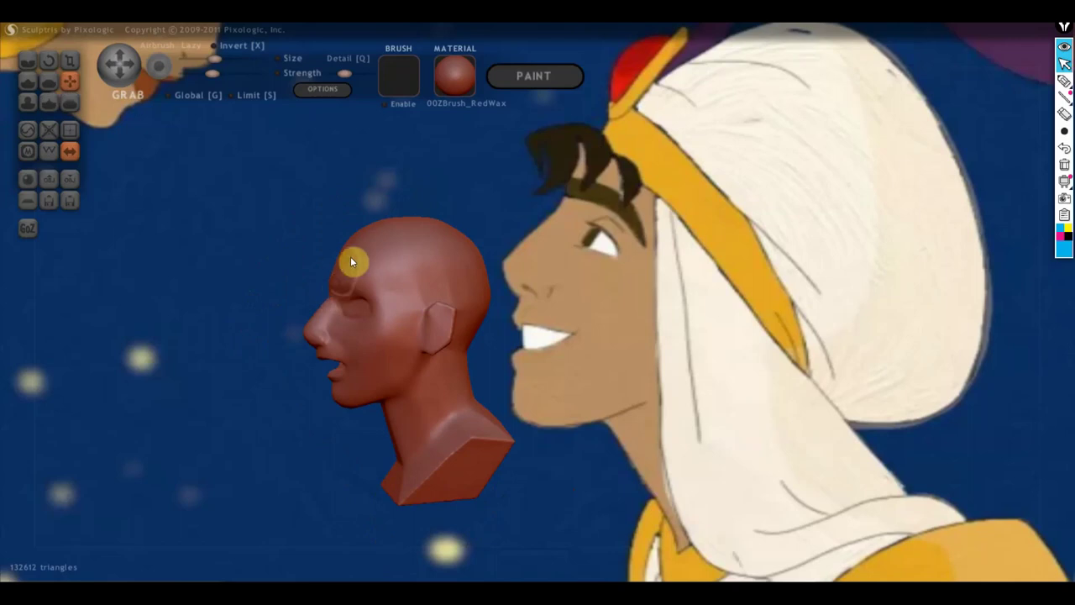
scroll(364, 261, "down", 2)
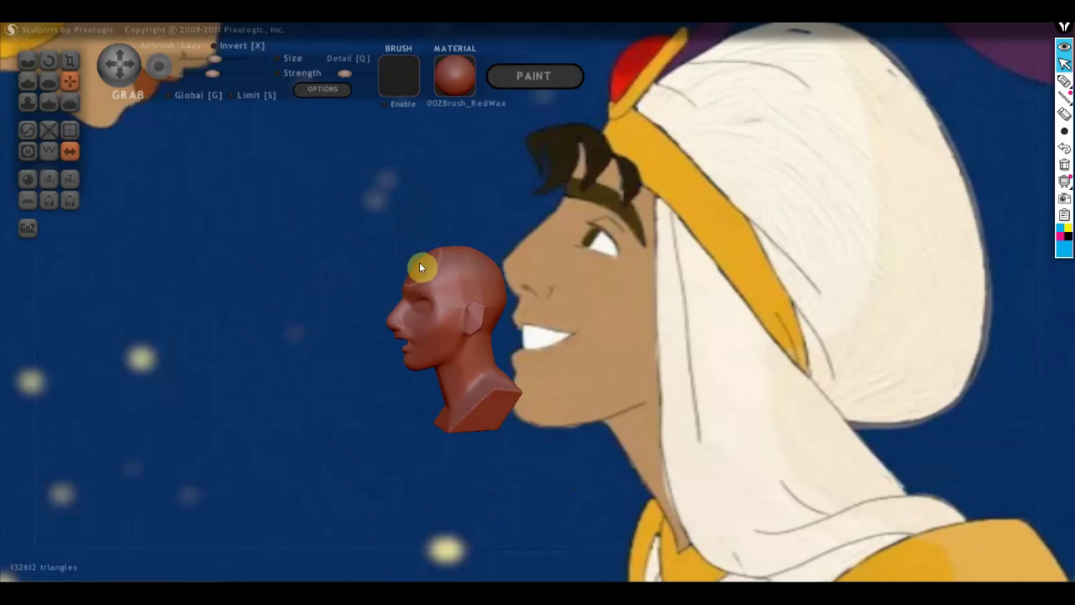
left_click_drag(215, 58, 228, 57)
scroll(378, 256, "up", 3)
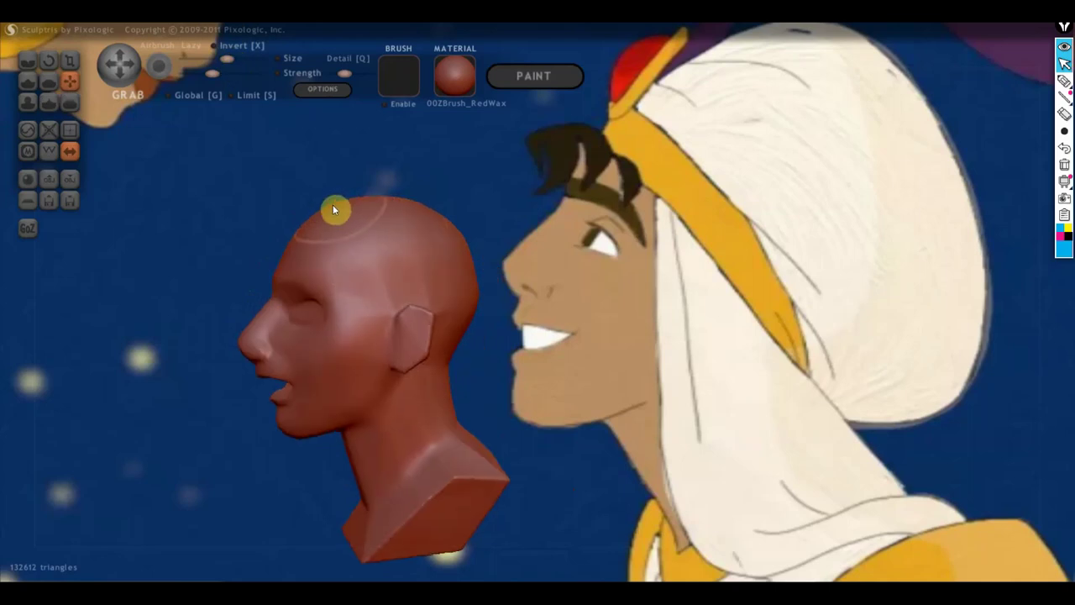
mouse_move(453, 230)
right_mouse_down()
mouse_move(457, 269)
mouse_move(445, 260)
right_mouse_up()
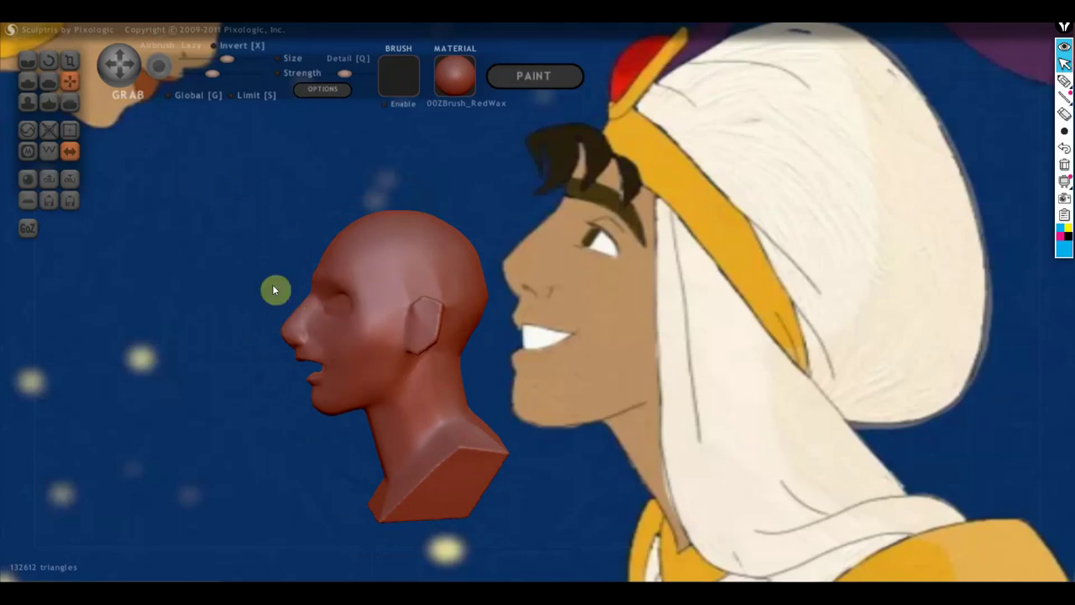
scroll(374, 361, "down", 3)
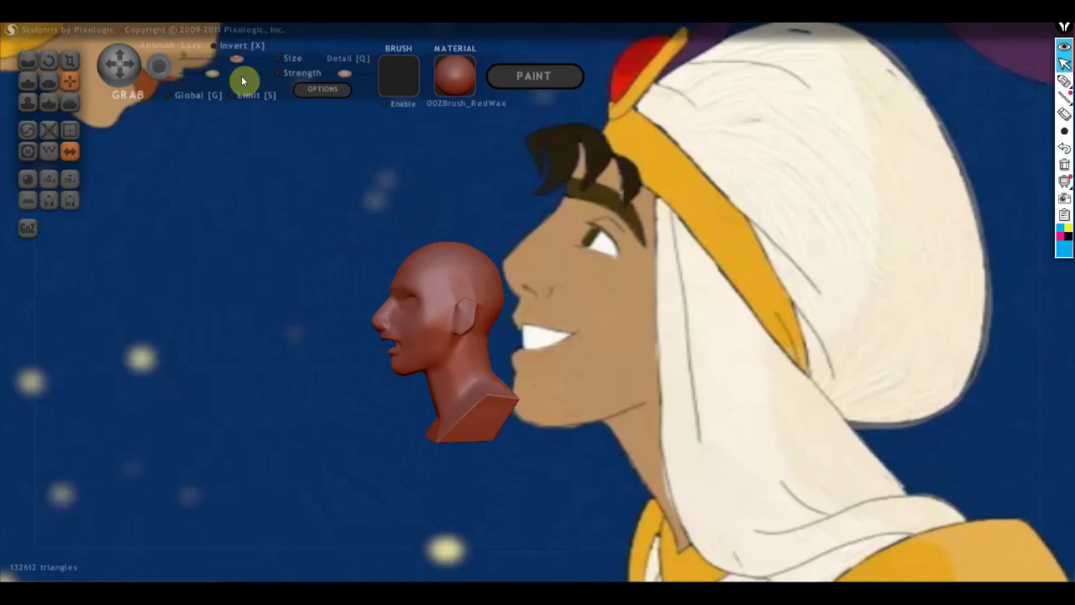
right_click_drag(433, 270, 436, 284)
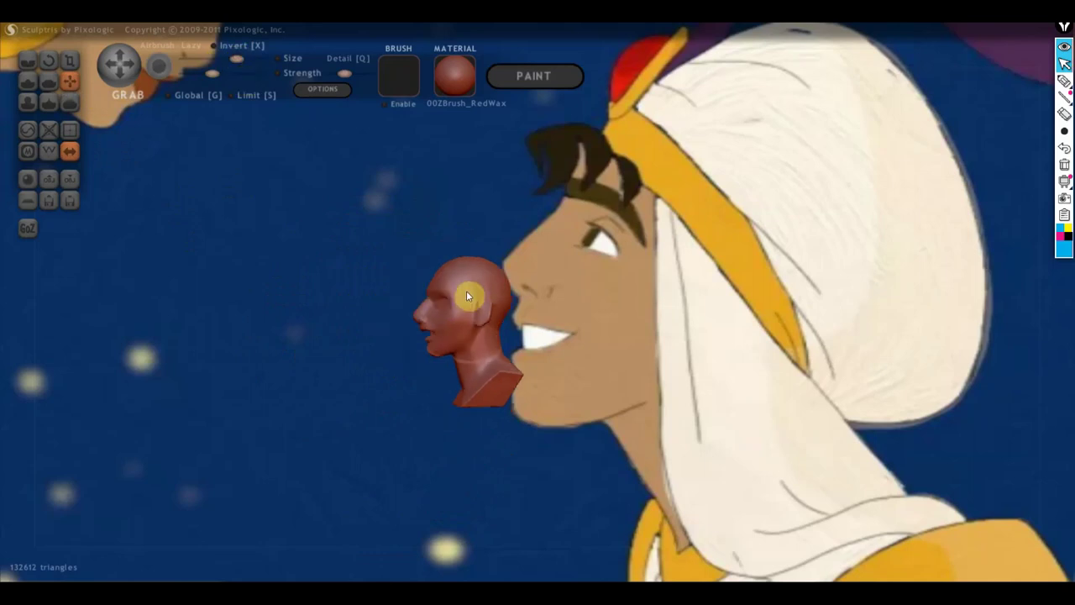
left_click_drag(467, 290, 462, 268)
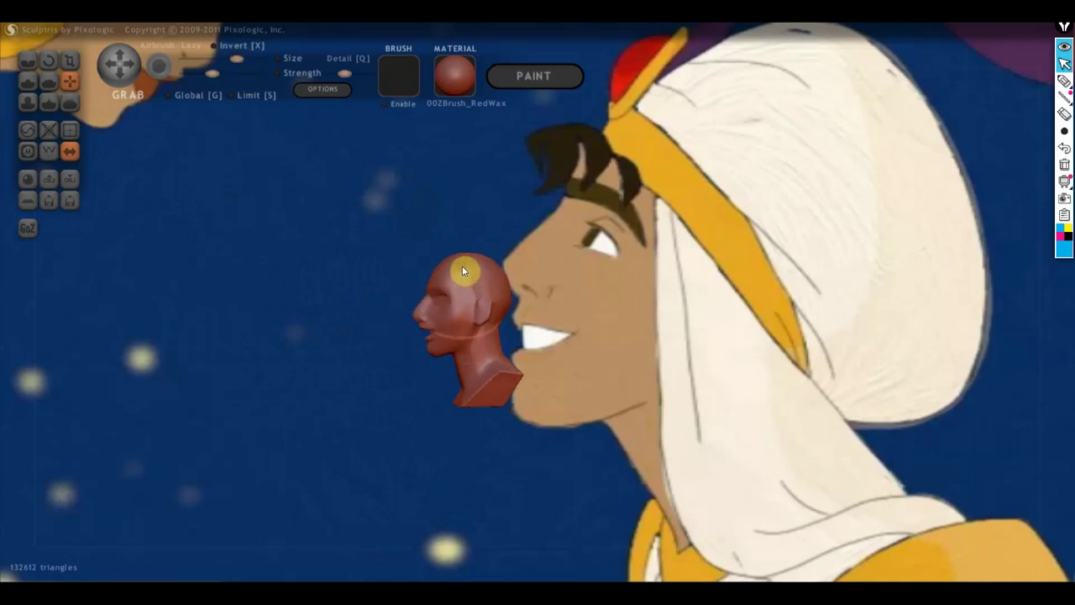
mouse_move(462, 287)
right_mouse_down()
mouse_move(580, 301)
mouse_move(566, 314)
right_mouse_up()
scroll(450, 325, "up", 3)
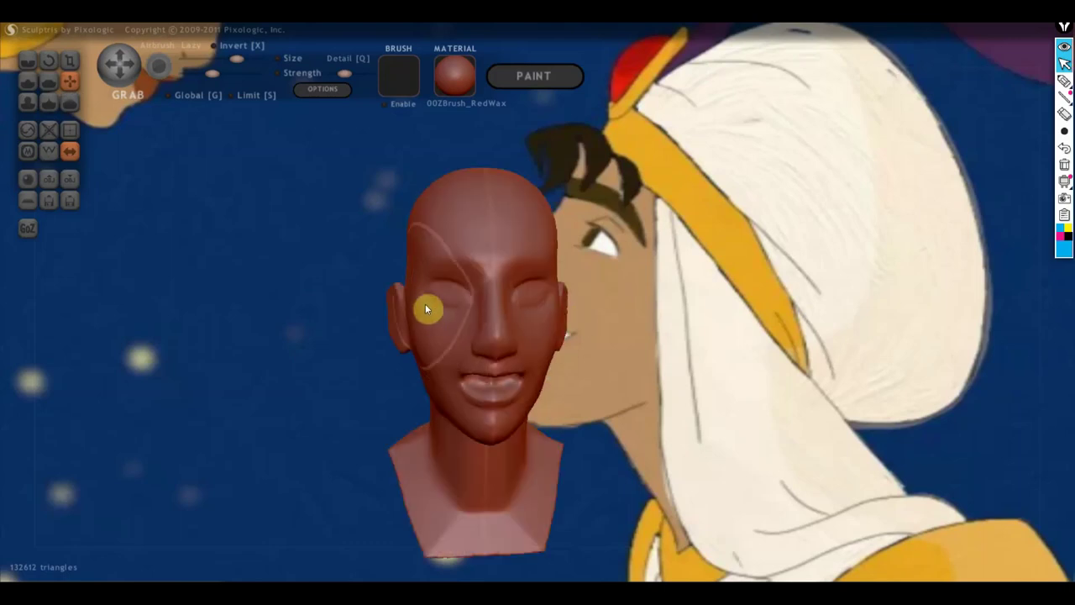
right_click_drag(434, 275, 511, 341)
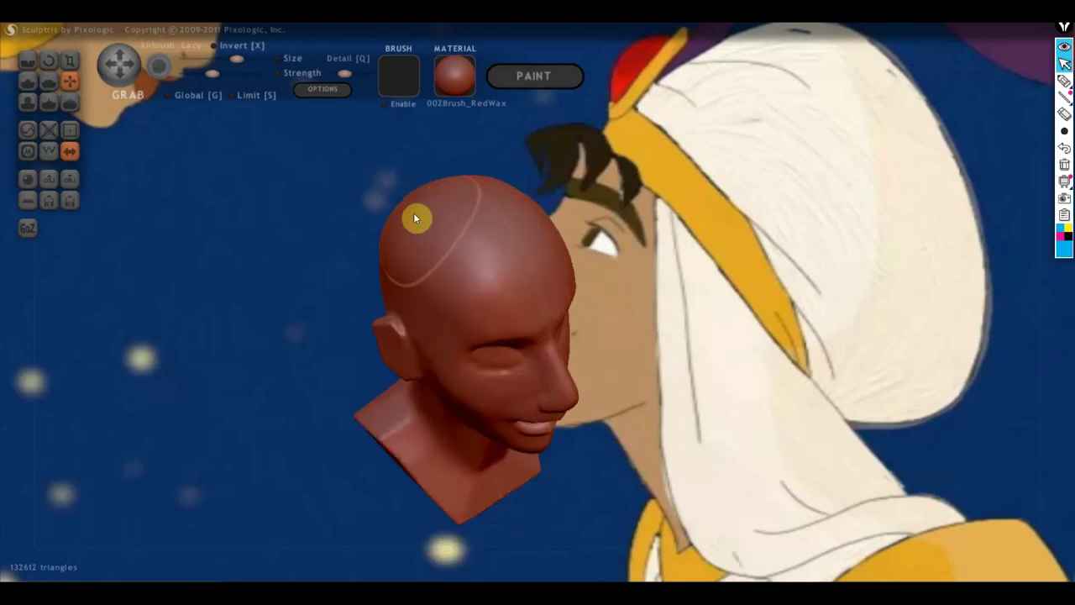
mouse_move(454, 264)
right_mouse_down()
mouse_move(263, 198)
mouse_move(171, 195)
right_mouse_up()
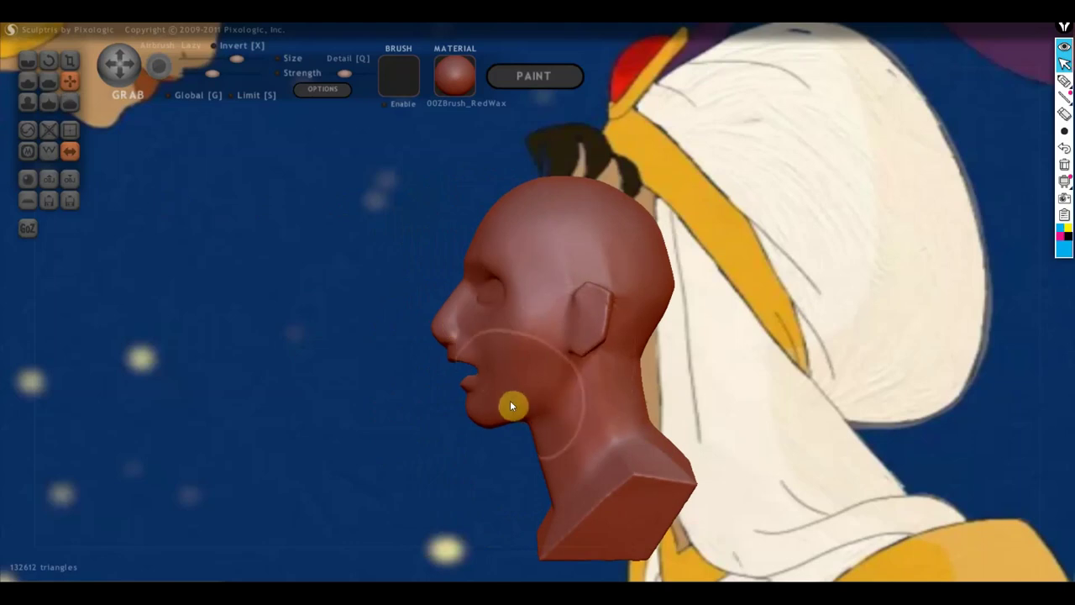
scroll(553, 458, "up", 2)
right_click_drag(552, 458, 482, 408, "alt")
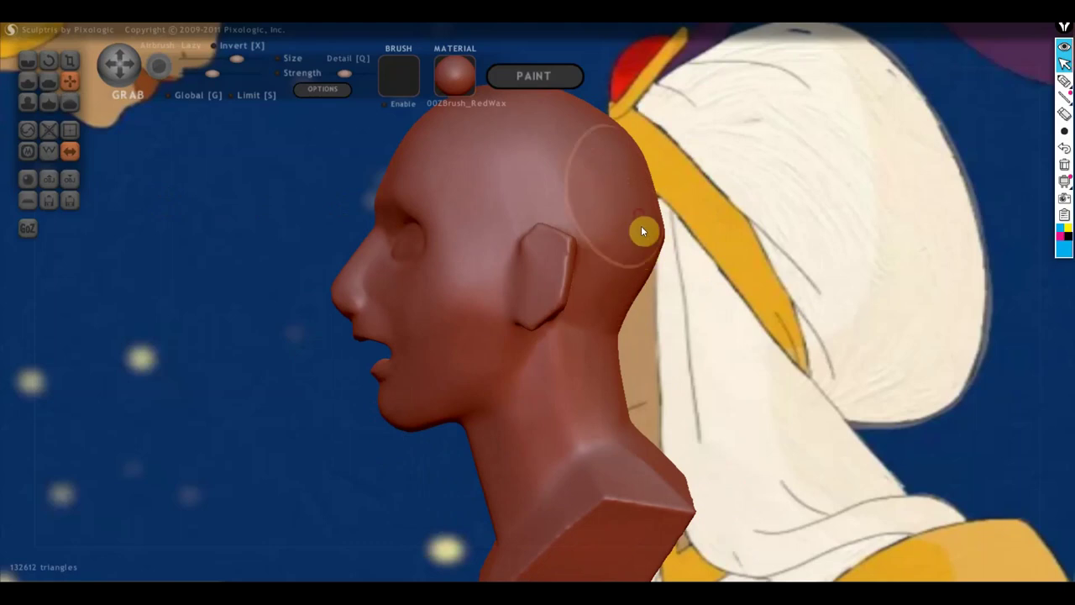
scroll(626, 244, "down", 2)
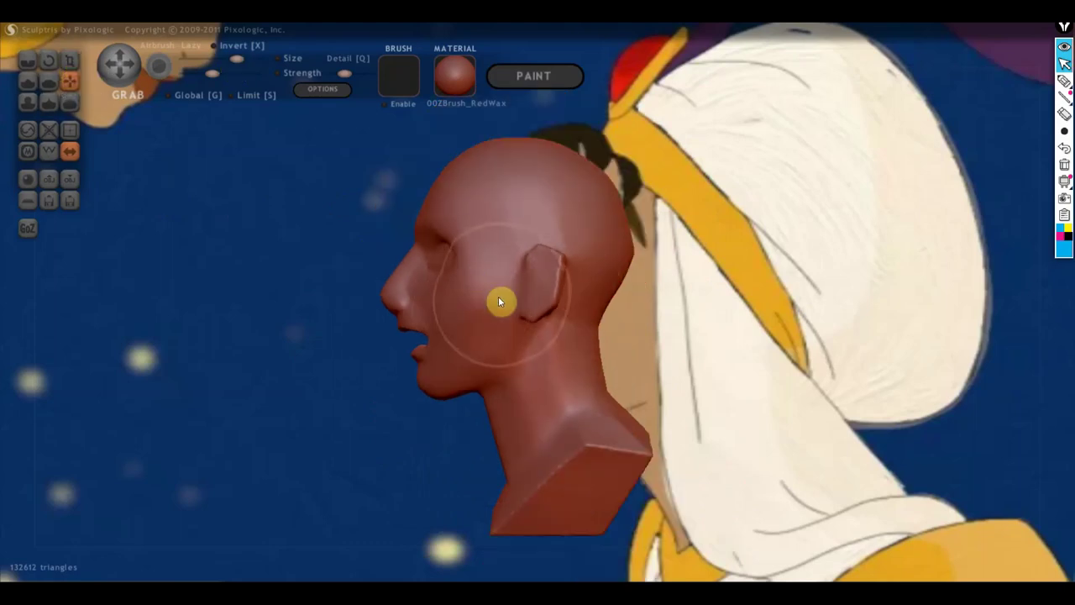
scroll(498, 295, "down", 3)
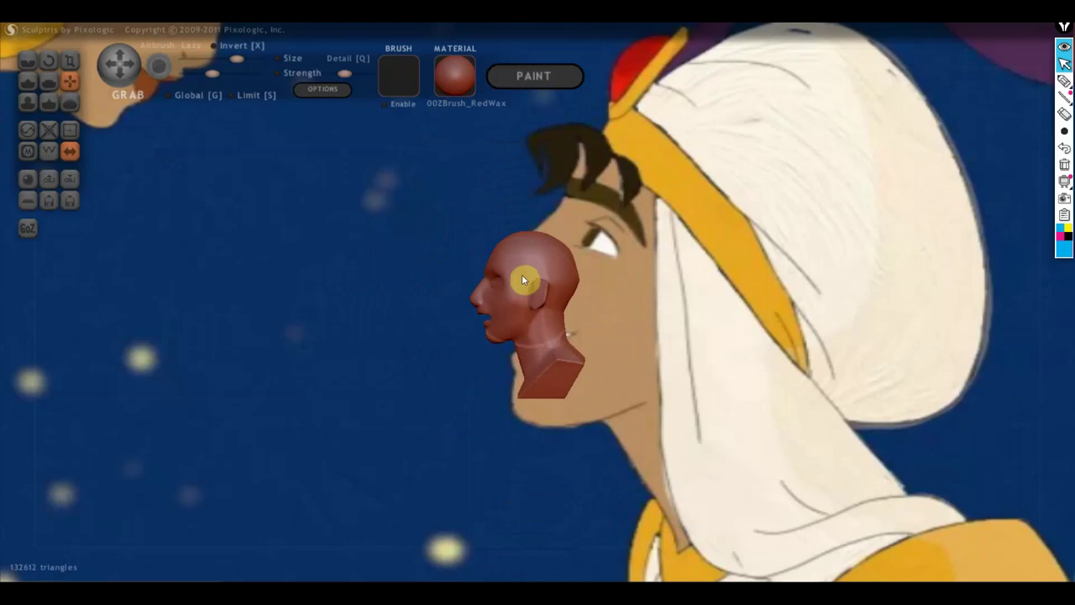
left_click_drag(522, 272, 522, 177)
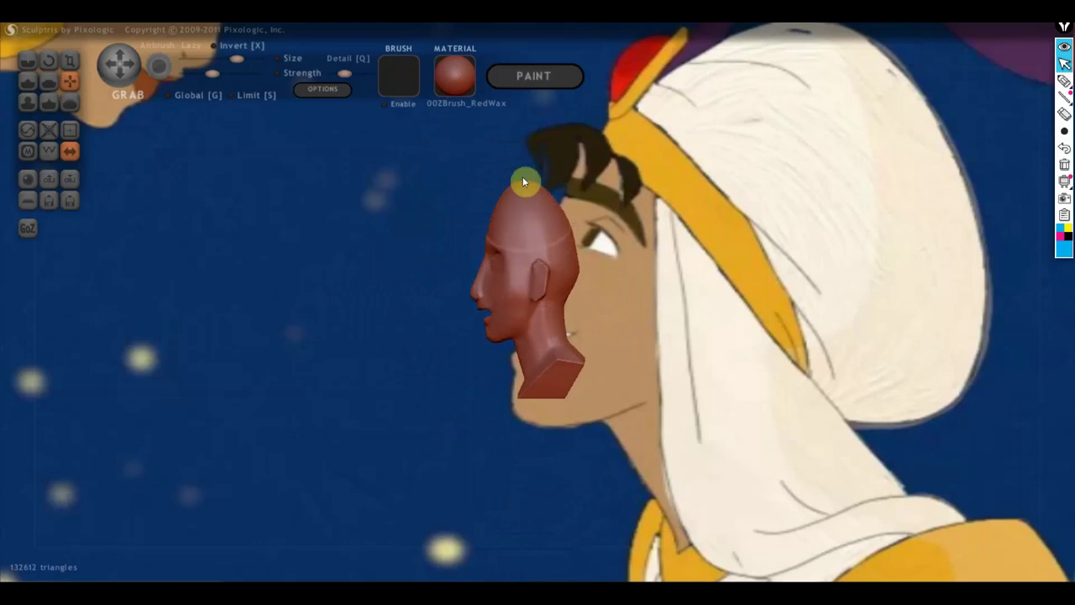
key("ctrl+z")
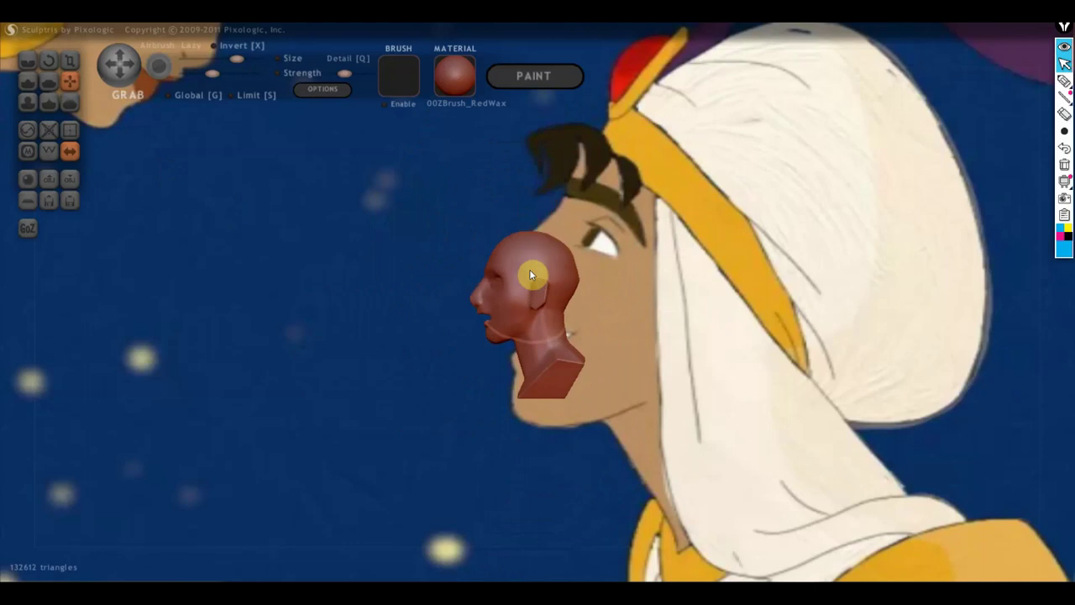
mouse_move(529, 275)
right_mouse_down()
mouse_move(497, 284)
mouse_move(515, 256)
right_mouse_up()
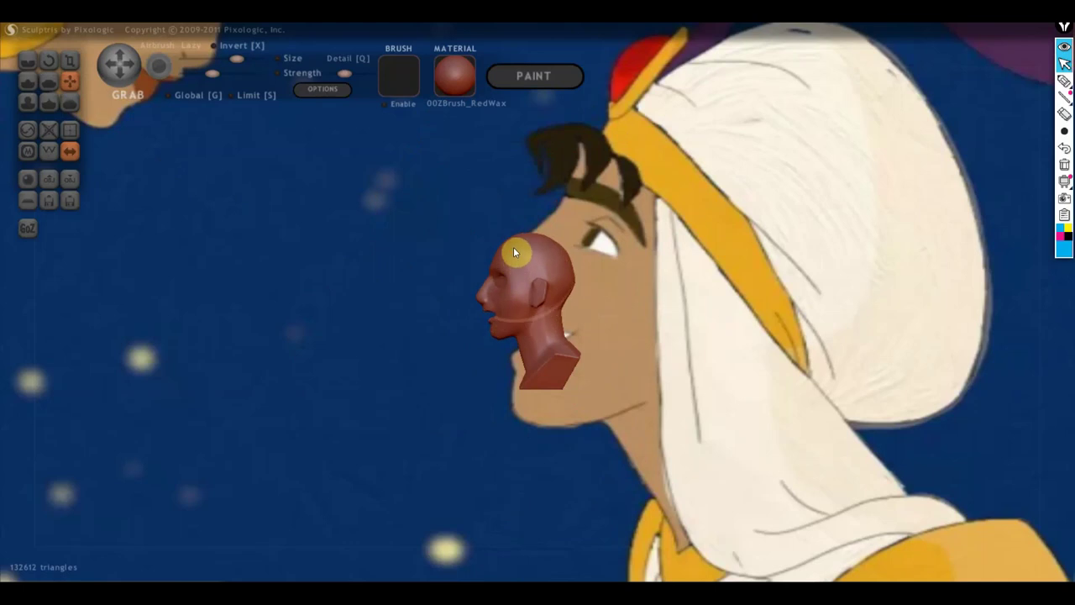
mouse_move(518, 280)
right_mouse_down()
mouse_move(585, 305)
mouse_move(663, 296)
right_mouse_up()
scroll(647, 293, "up", 3)
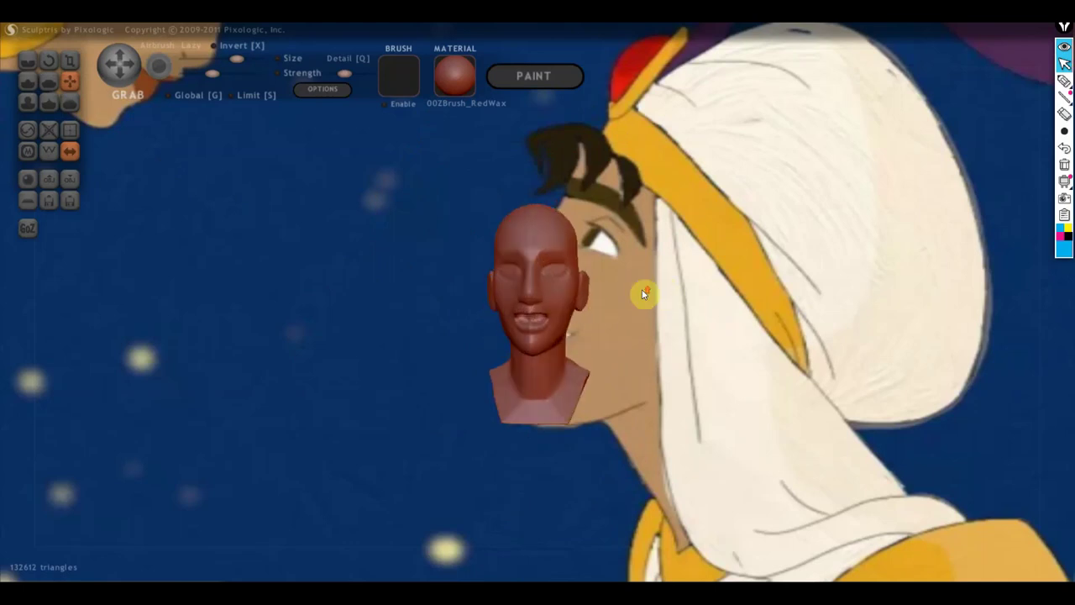
scroll(646, 291, "up", 2)
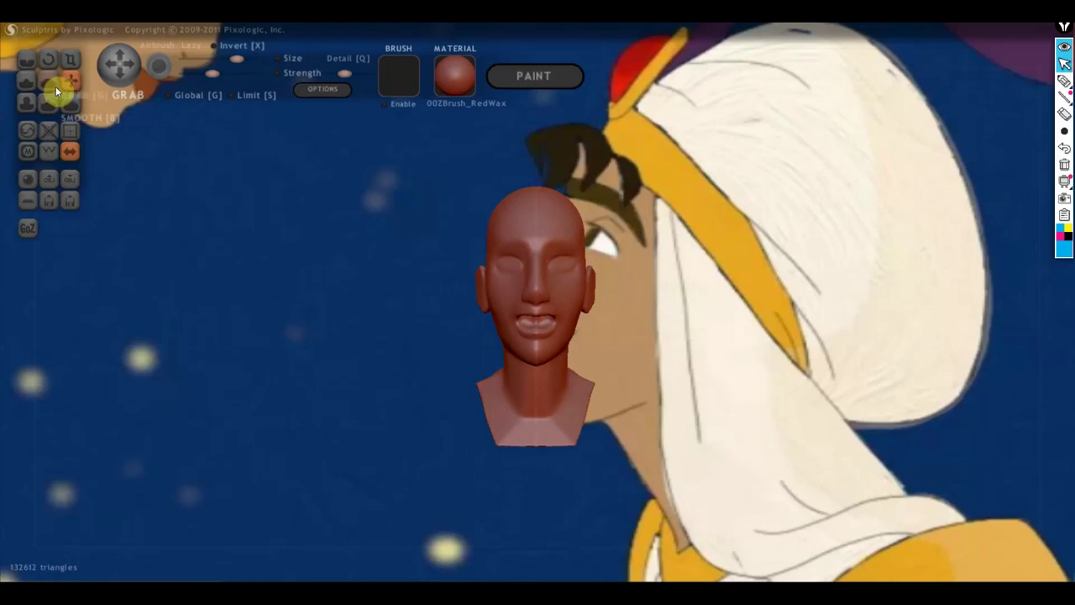
Switch to the Draw brush and line the head up in a straight front view.
left_click(28, 81)
scroll(333, 278, "up", 2)
right_click_drag(333, 278, 452, 300)
scroll(452, 301, "down", 2)
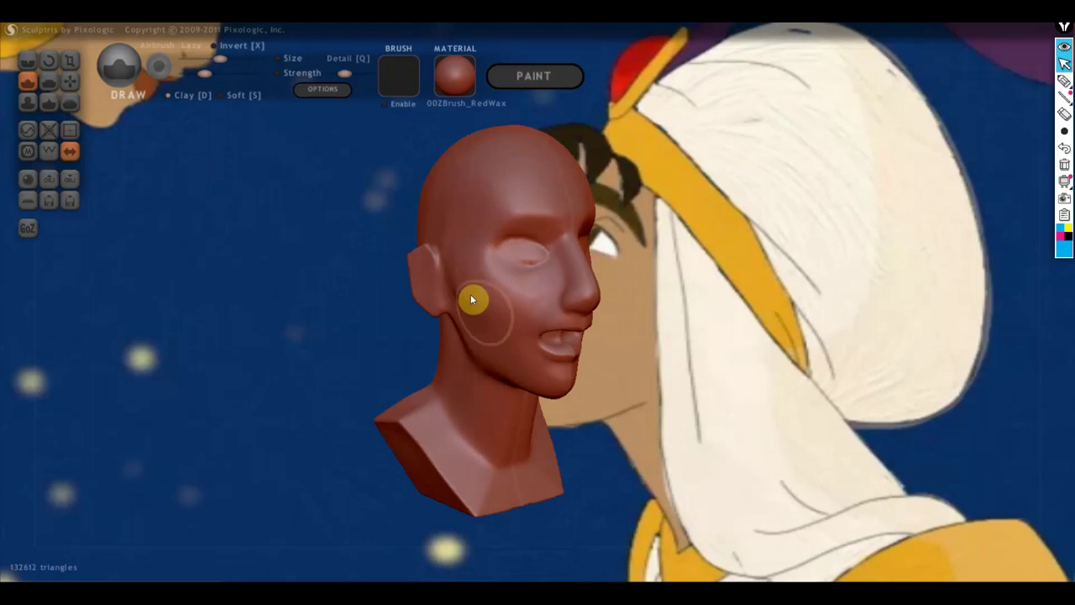
mouse_move(473, 311)
right_mouse_down()
mouse_move(495, 374)
mouse_move(582, 370)
right_mouse_up()
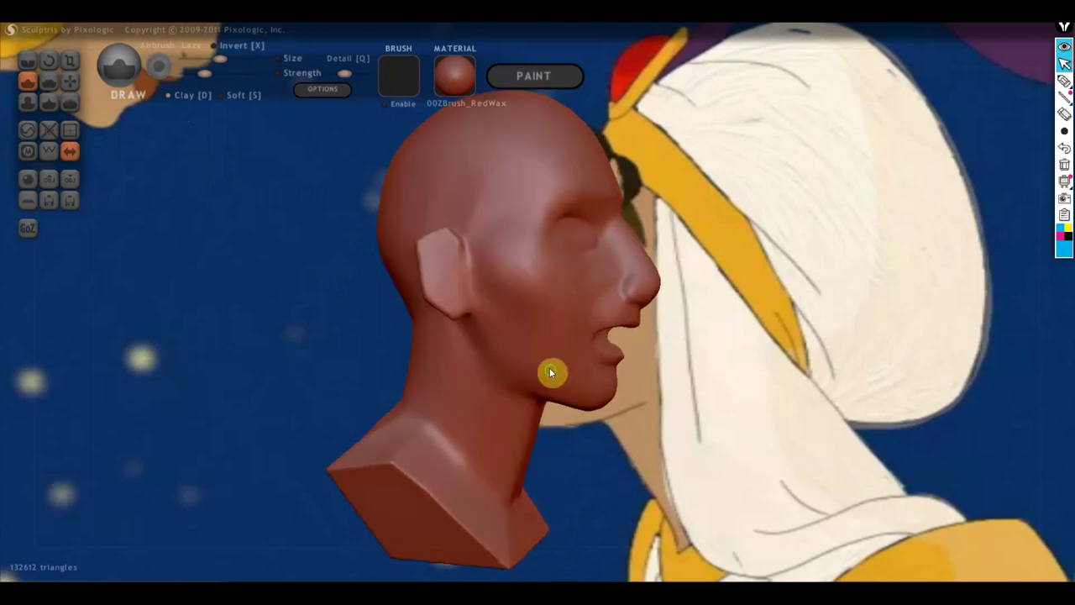
mouse_move(515, 364)
right_mouse_down()
mouse_move(425, 433)
mouse_move(379, 442)
mouse_move(282, 413)
mouse_move(209, 369)
mouse_move(268, 353)
mouse_move(511, 378)
right_mouse_up()
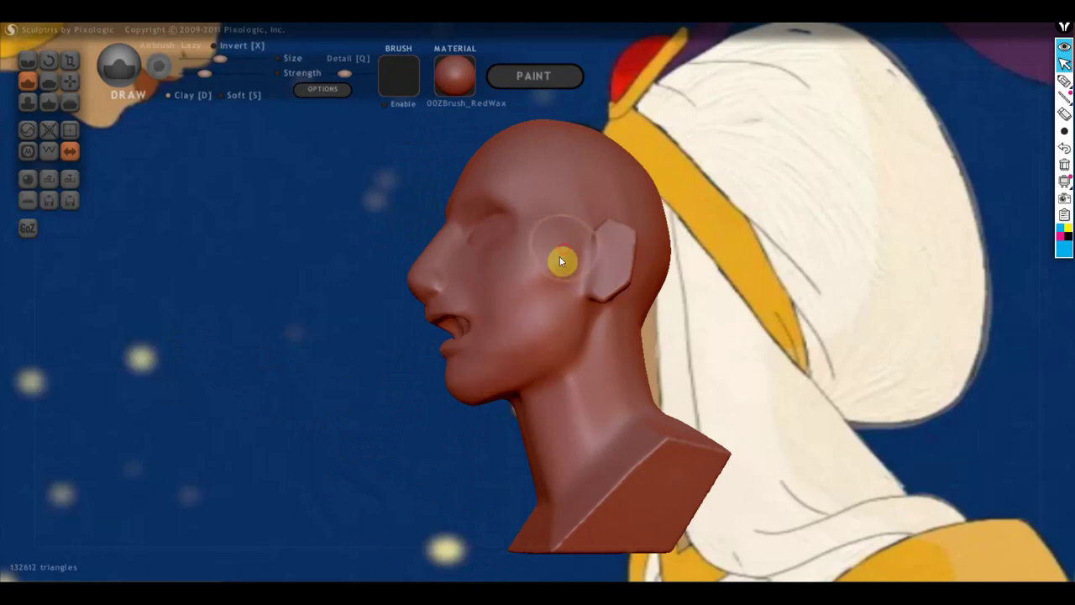
right_click_drag(480, 388, 765, 451)
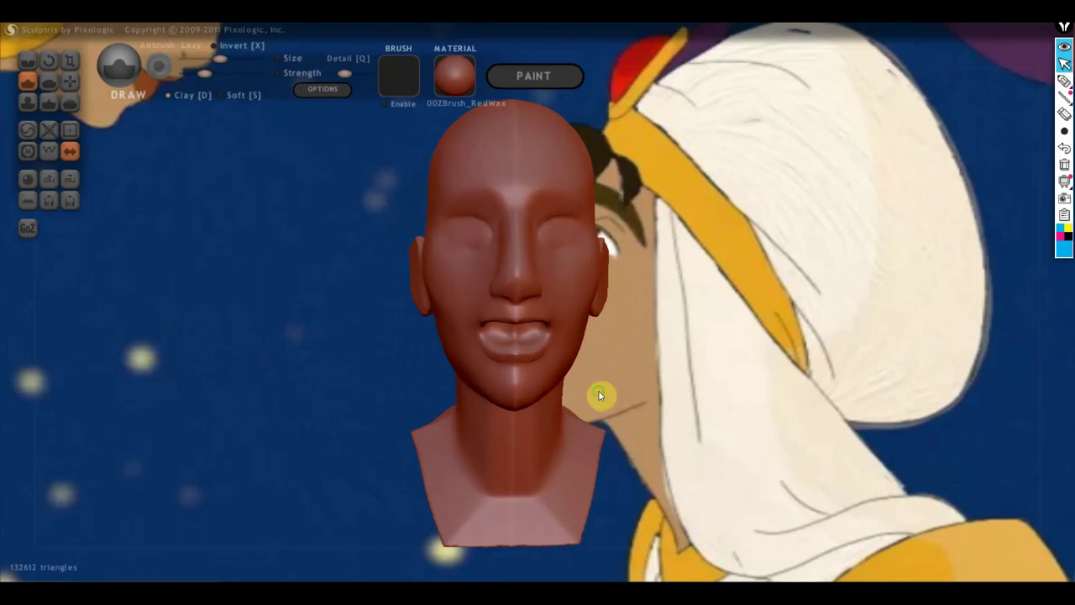
right_click_drag(600, 396, 612, 409)
scroll(611, 409, "up", 3)
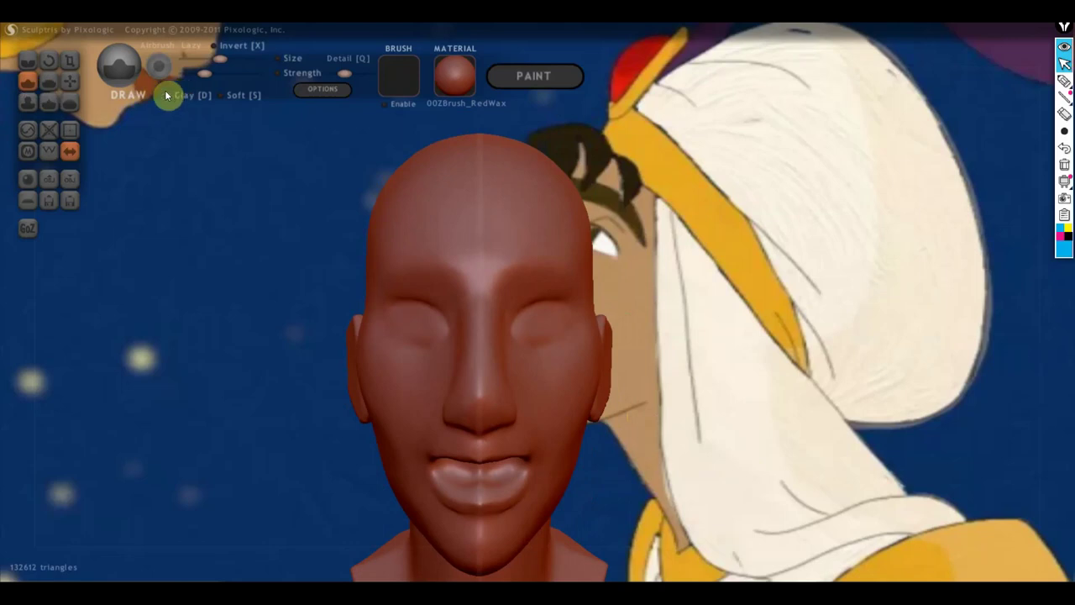
mouse_move(688, 353)
right_mouse_down()
mouse_move(446, 353)
mouse_move(562, 359)
right_mouse_up()
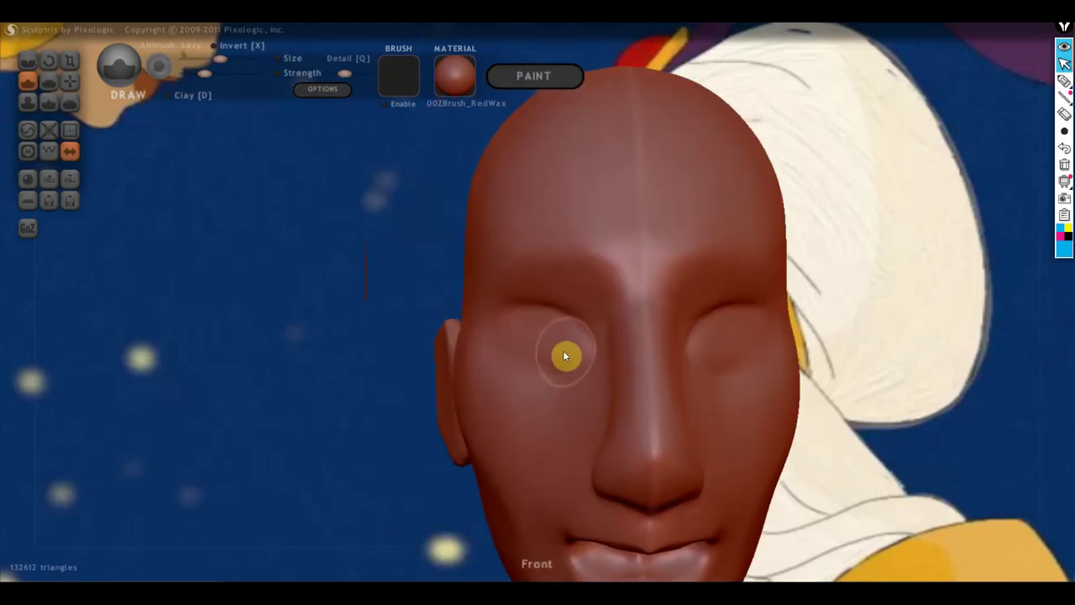
Deepen the eye sockets with mirrored Draw strokes and carve a crease above the upper eyelid.
mouse_move(561, 351)
left_mouse_down()
mouse_move(532, 336)
mouse_move(533, 354)
mouse_move(511, 332)
mouse_move(572, 343)
mouse_move(580, 367)
mouse_move(527, 340)
mouse_move(511, 346)
mouse_move(523, 341)
mouse_move(547, 368)
mouse_move(561, 361)
left_mouse_up()
right_click_drag(561, 361, 720, 372)
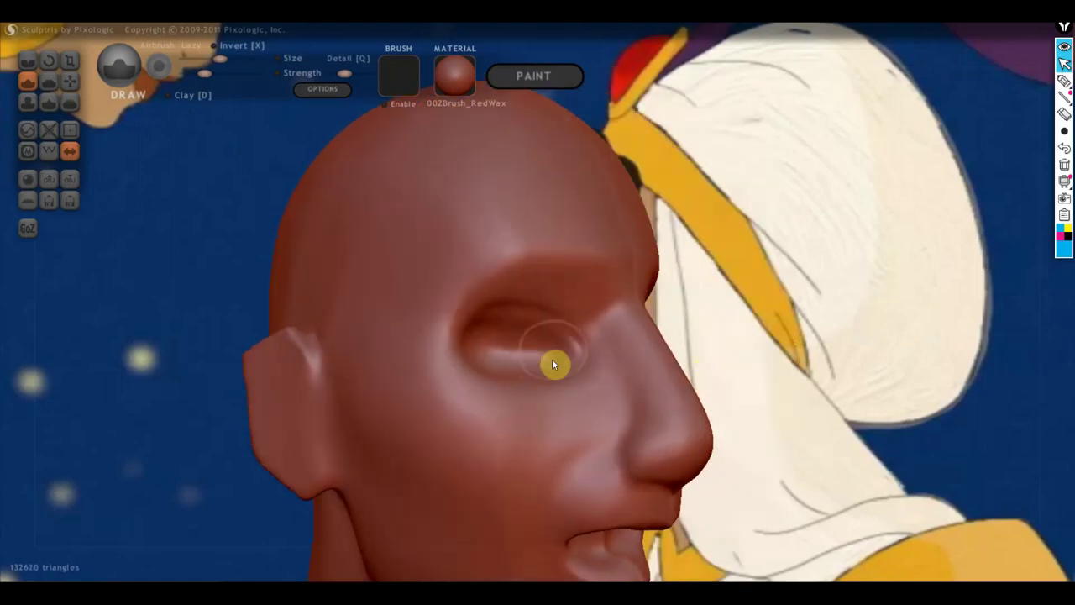
mouse_move(552, 359)
left_mouse_down()
mouse_move(506, 339)
mouse_move(566, 352)
mouse_move(494, 339)
mouse_move(554, 357)
left_mouse_up()
mouse_move(555, 357)
right_mouse_down()
mouse_move(539, 479)
mouse_move(551, 311)
right_mouse_up()
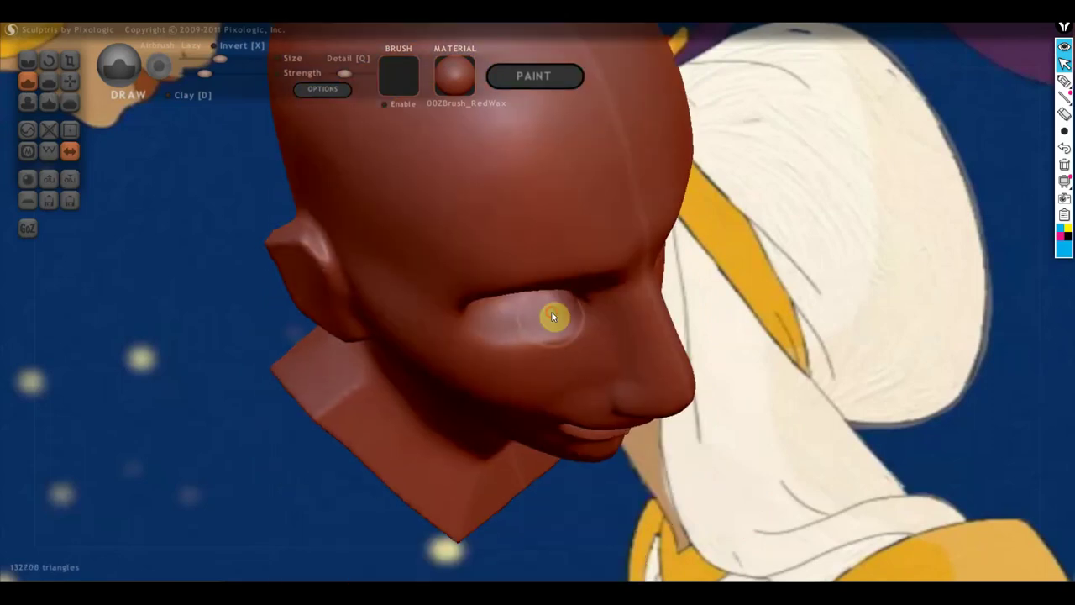
mouse_move(552, 316)
left_mouse_down()
mouse_move(493, 319)
mouse_move(561, 307)
mouse_move(554, 331)
left_mouse_up()
Further deepen and shape the eye sockets, checking from a three-quarter view.
right_click_drag(554, 331, 452, 263)
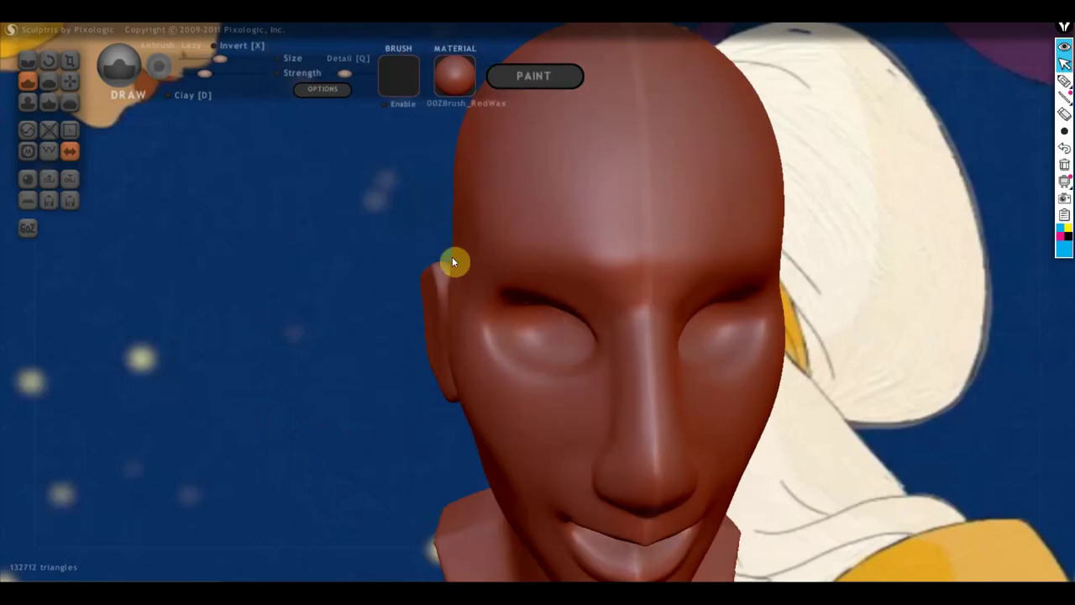
mouse_move(521, 319)
left_mouse_down()
mouse_move(541, 337)
mouse_move(514, 322)
mouse_move(529, 335)
mouse_move(568, 336)
left_mouse_up()
right_click_drag(568, 336, 700, 288)
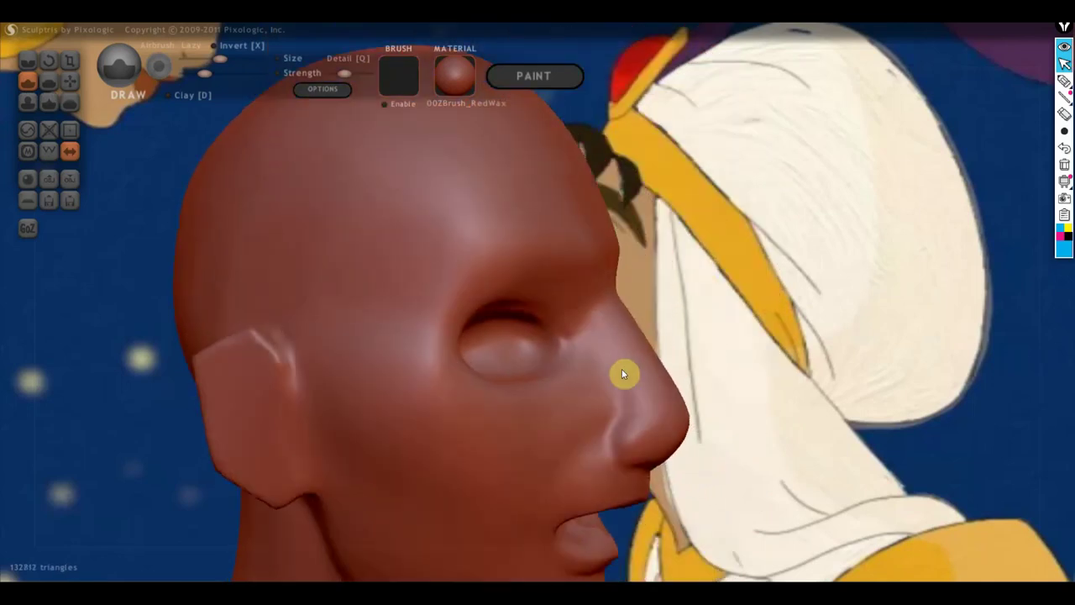
right_click_drag(621, 374, 577, 376)
Flatten and smooth the brow above the eye with the Flatten brush.
left_click(47, 80)
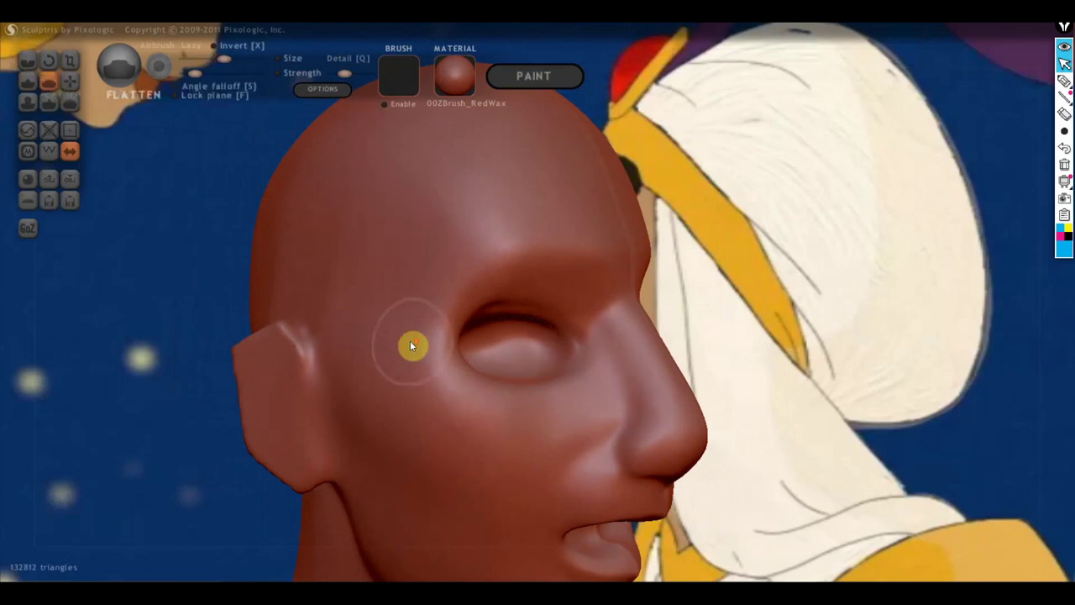
scroll(411, 345, "up", 3)
mouse_move(445, 295)
left_mouse_down()
mouse_move(413, 365)
mouse_move(412, 328)
mouse_move(411, 378)
mouse_move(446, 310)
mouse_move(450, 401)
mouse_move(442, 396)
mouse_move(418, 428)
mouse_move(389, 379)
mouse_move(412, 434)
mouse_move(405, 293)
mouse_move(600, 278)
mouse_move(552, 245)
left_mouse_up()
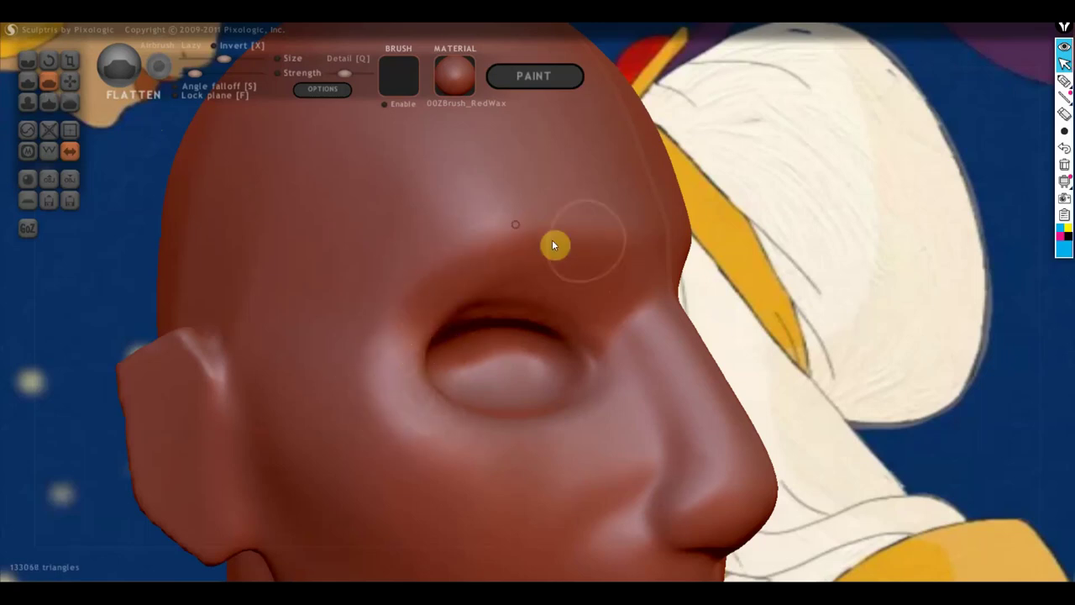
mouse_move(390, 293)
right_mouse_down()
mouse_move(479, 336)
mouse_move(480, 312)
right_mouse_up()
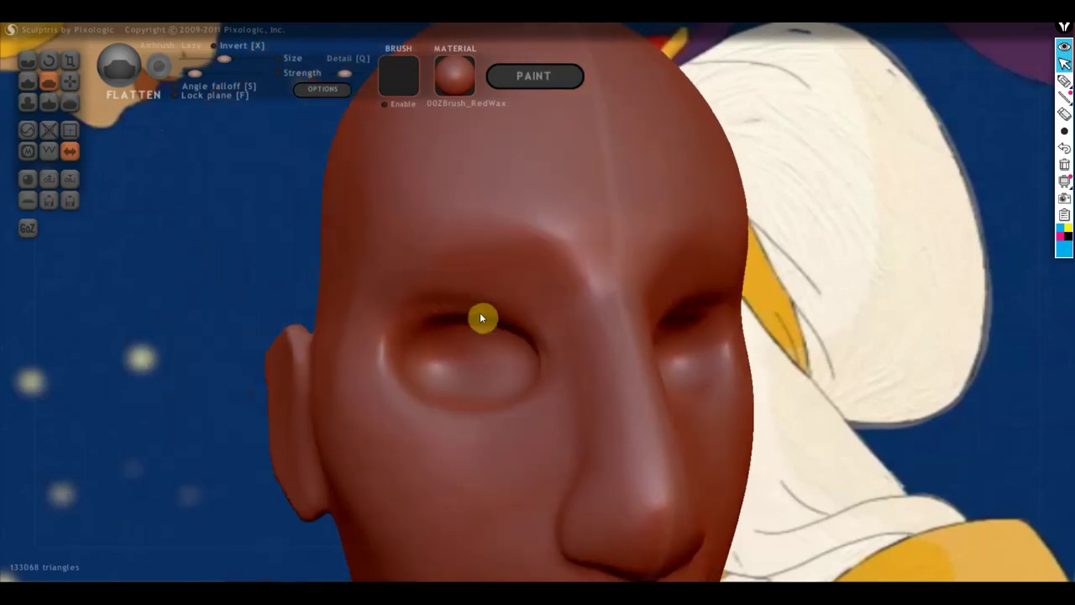
Crease the upper eyelid fold, inner corner and eye-corner skin with the Crease brush.
left_click(28, 60)
scroll(504, 286, "down", 2)
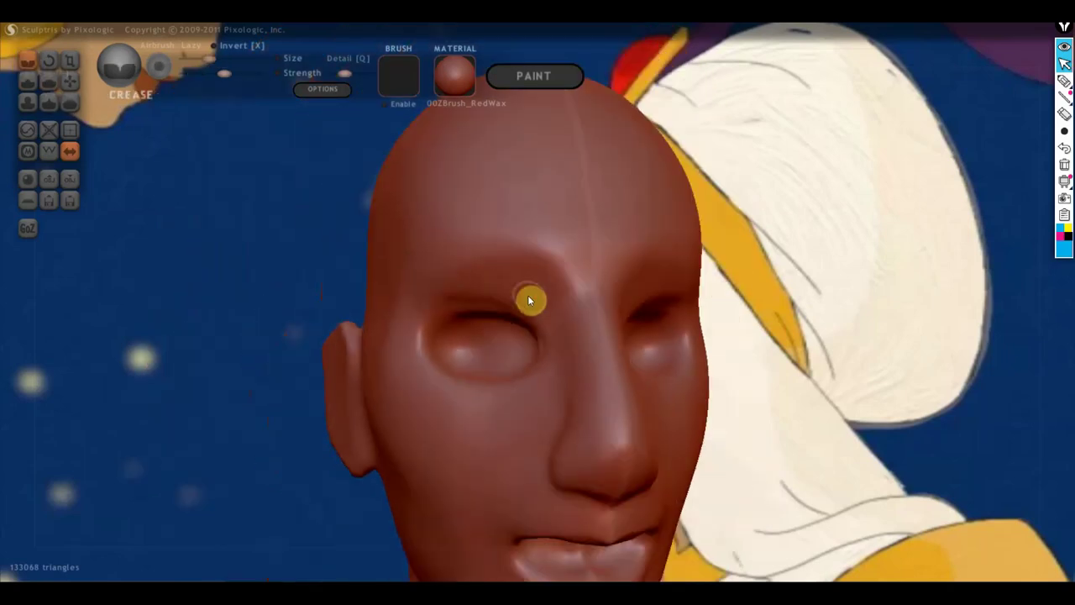
mouse_move(540, 310)
left_mouse_down()
mouse_move(554, 356)
mouse_move(493, 266)
mouse_move(418, 293)
mouse_move(409, 312)
left_mouse_up()
mouse_move(490, 277)
left_mouse_down()
mouse_move(521, 288)
mouse_move(550, 324)
mouse_move(440, 276)
left_mouse_up()
mouse_move(524, 286)
left_mouse_down()
mouse_move(475, 281)
mouse_move(395, 310)
mouse_move(478, 279)
left_mouse_up()
mouse_move(499, 319)
right_mouse_down()
mouse_move(545, 339)
mouse_move(636, 333)
right_mouse_up()
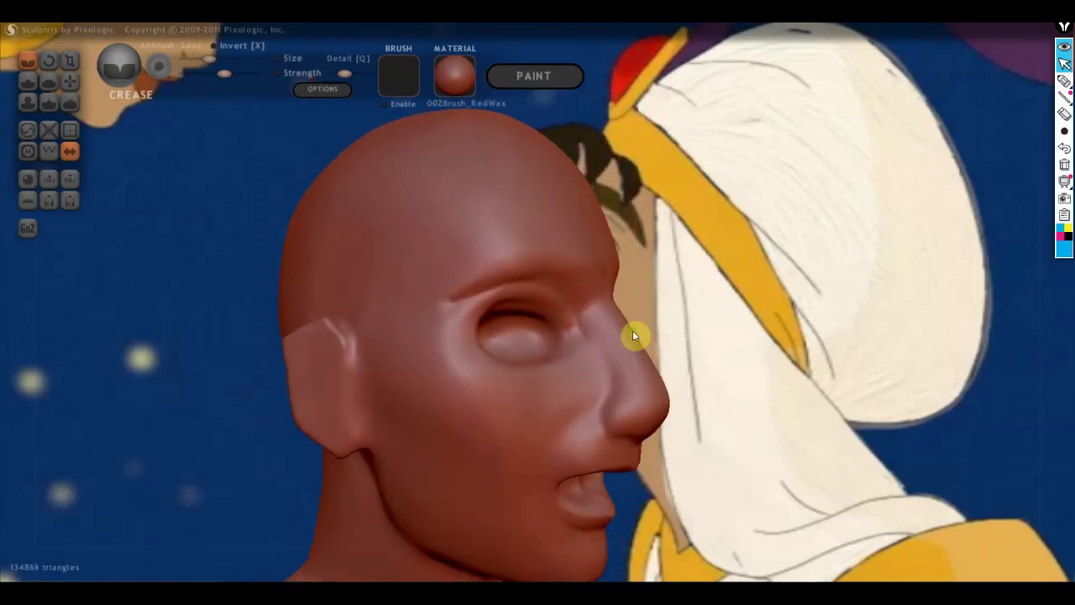
left_click_drag(464, 310, 472, 279)
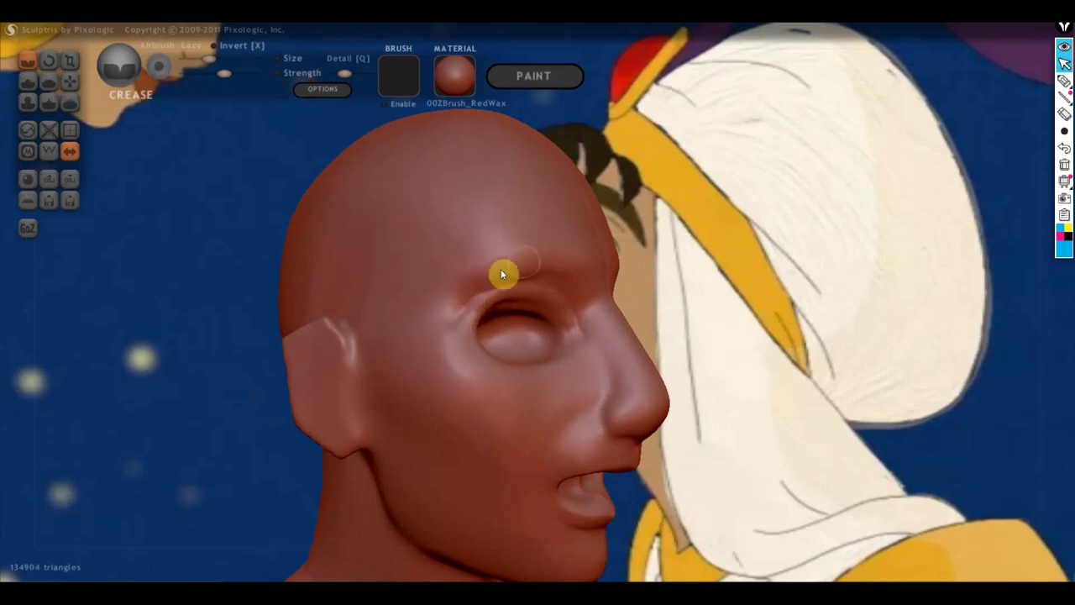
mouse_move(525, 243)
right_mouse_down()
mouse_move(411, 296)
mouse_move(463, 305)
right_mouse_up()
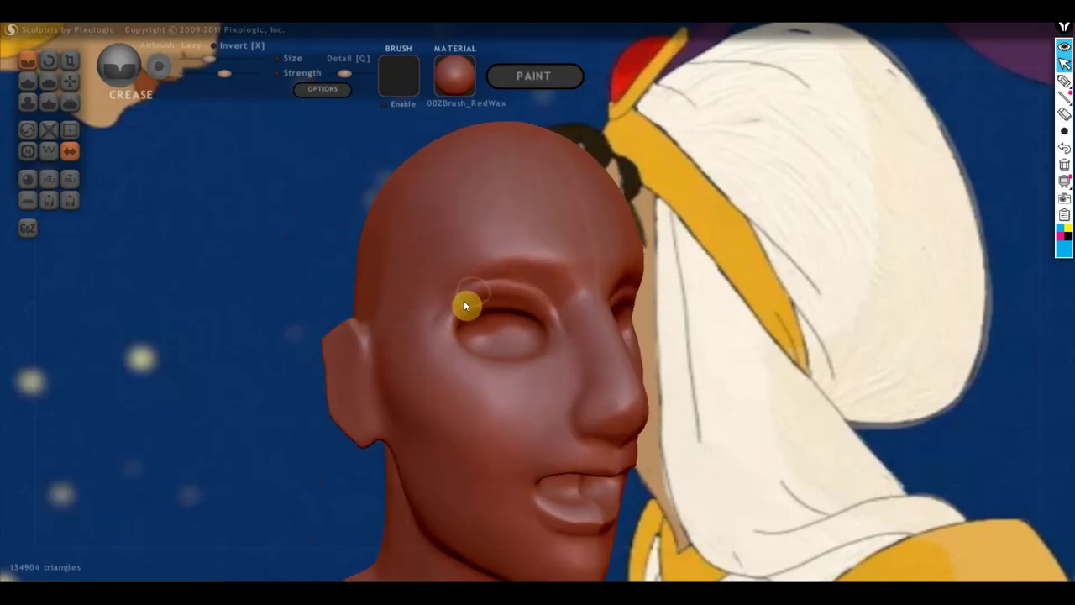
Flatten the surface under the eye and smooth the cheek below it.
left_click(49, 80)
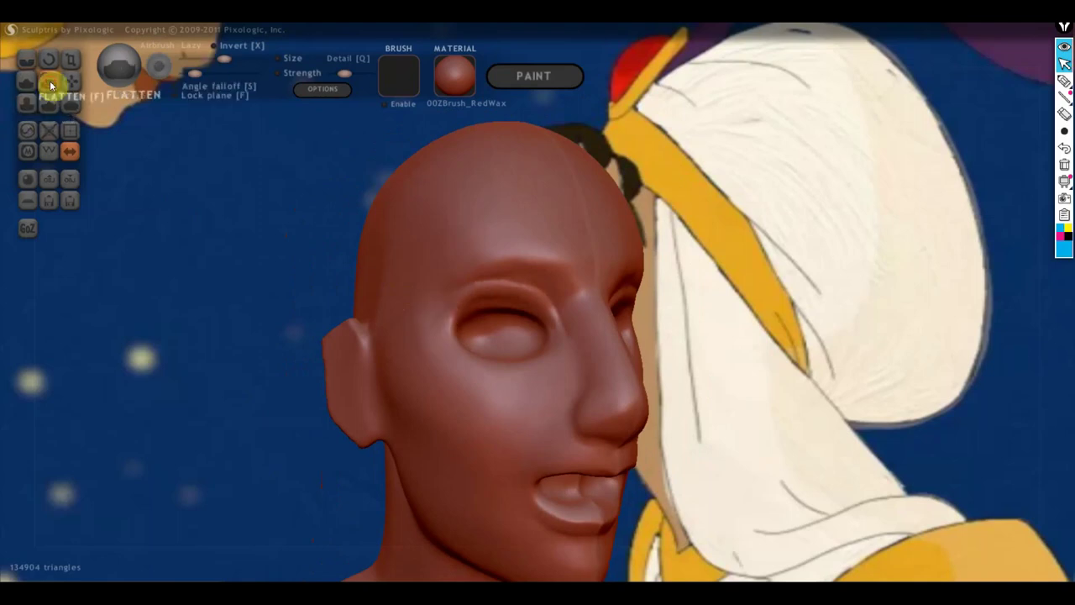
right_click_drag(274, 260, 394, 394)
scroll(403, 412, "up", 3)
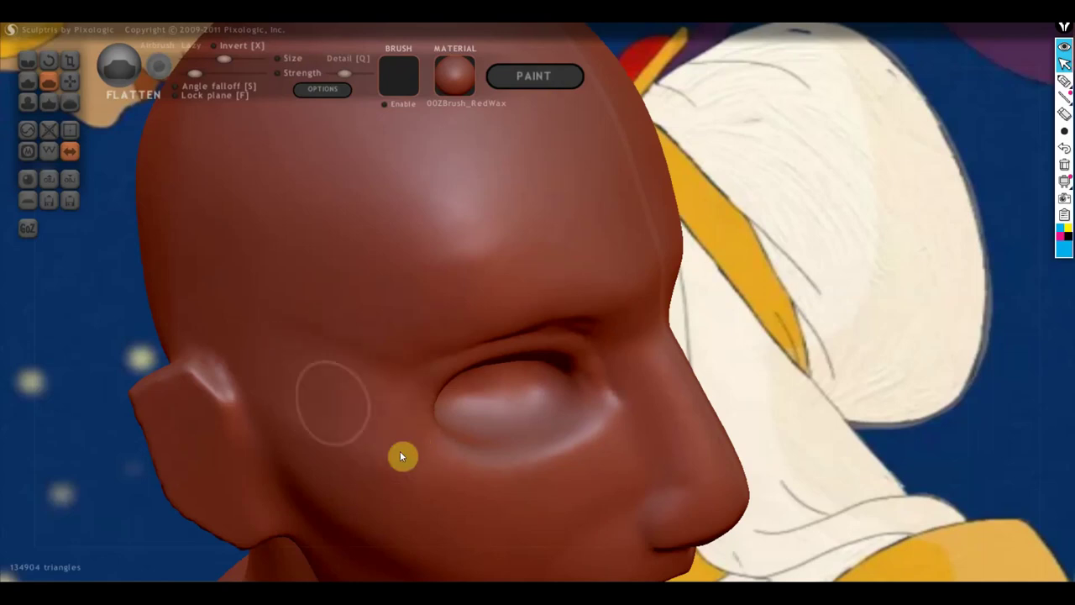
mouse_move(437, 460)
left_mouse_down()
mouse_move(584, 457)
mouse_move(547, 461)
left_mouse_up()
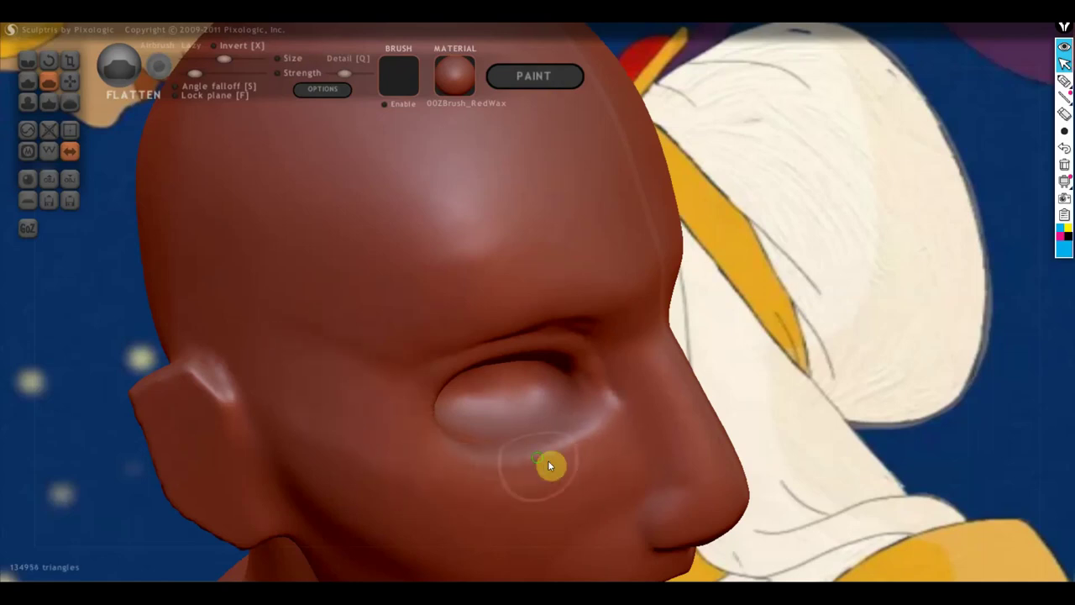
mouse_move(547, 460)
right_mouse_down()
mouse_move(415, 393)
mouse_move(412, 416)
mouse_move(455, 426)
mouse_move(547, 403)
mouse_move(482, 367)
mouse_move(509, 355)
right_mouse_up()
Flatten the brow above the eye and the corner of the lower eyelid.
scroll(538, 269, "up", 5)
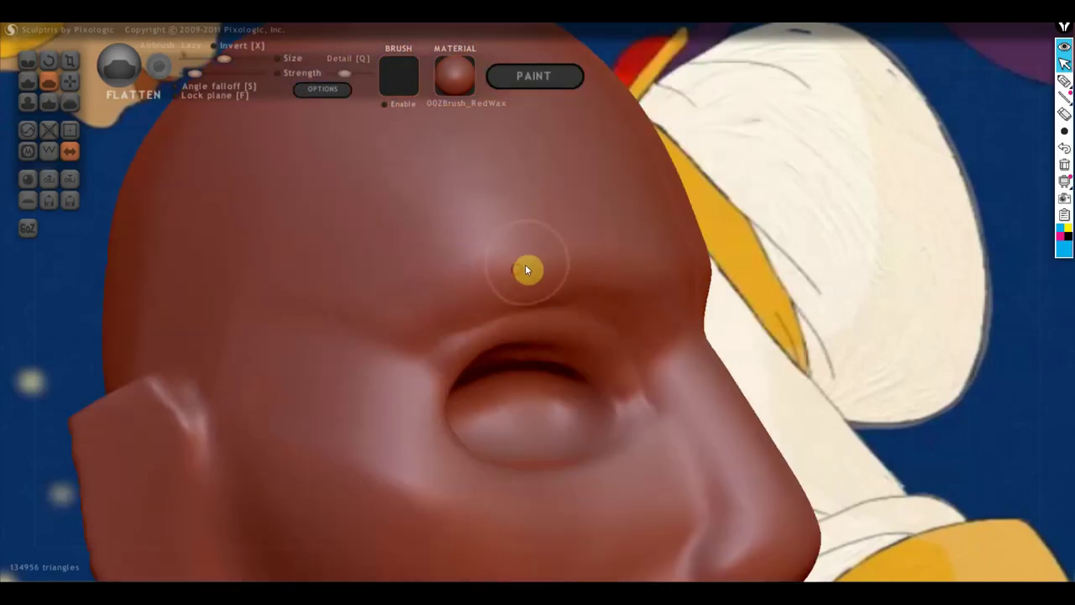
mouse_move(526, 269)
left_mouse_down()
mouse_move(564, 257)
mouse_move(456, 321)
mouse_move(494, 293)
mouse_move(604, 298)
mouse_move(483, 305)
mouse_move(528, 254)
mouse_move(456, 324)
mouse_move(383, 348)
left_mouse_up()
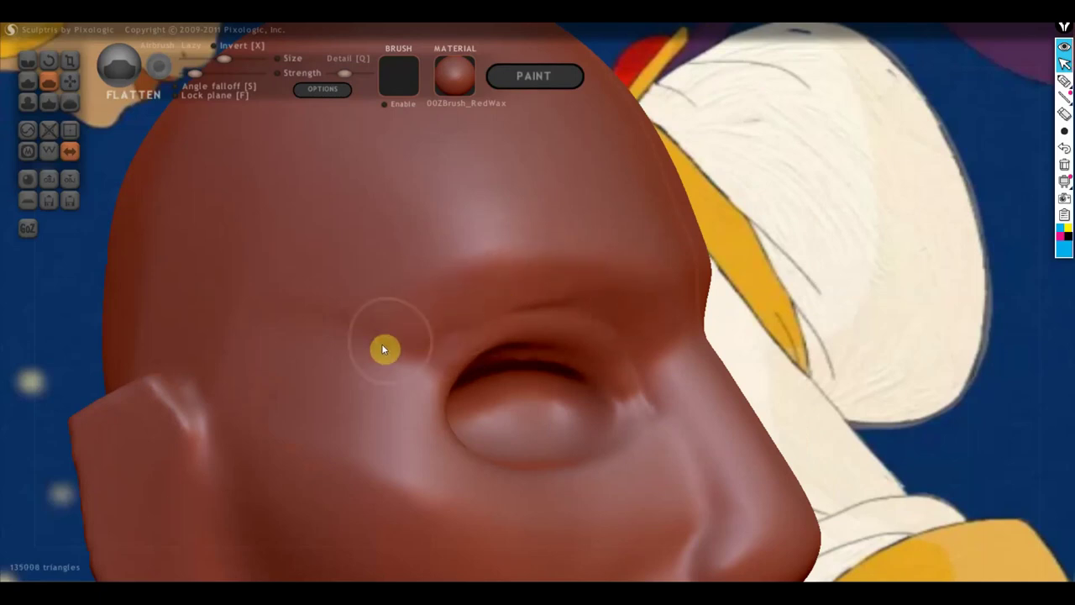
mouse_move(435, 317)
left_mouse_down()
mouse_move(425, 324)
mouse_move(543, 284)
left_mouse_up()
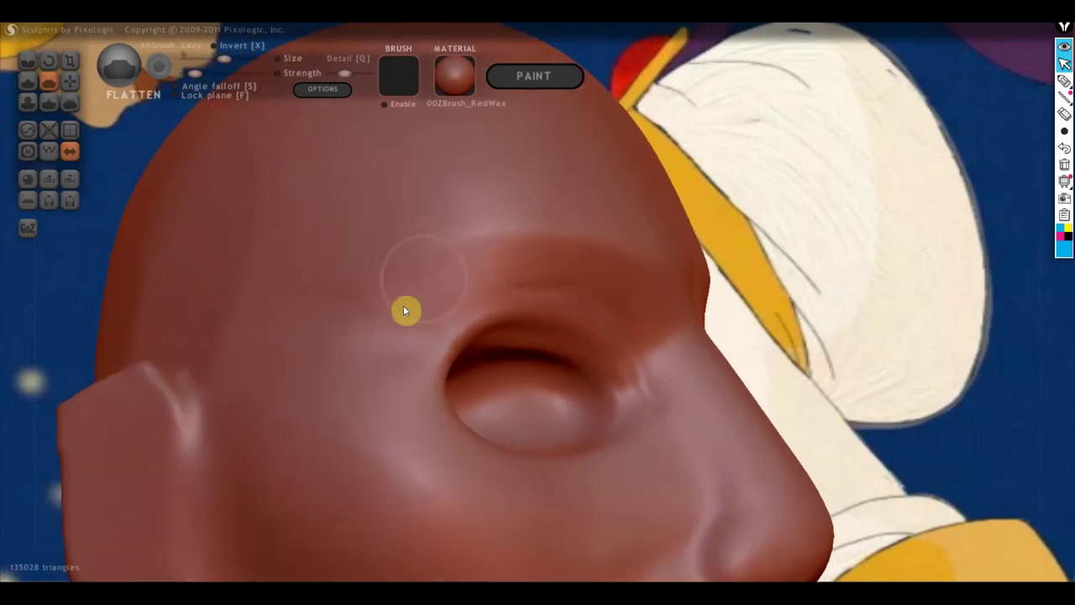
scroll(437, 357, "up", 1)
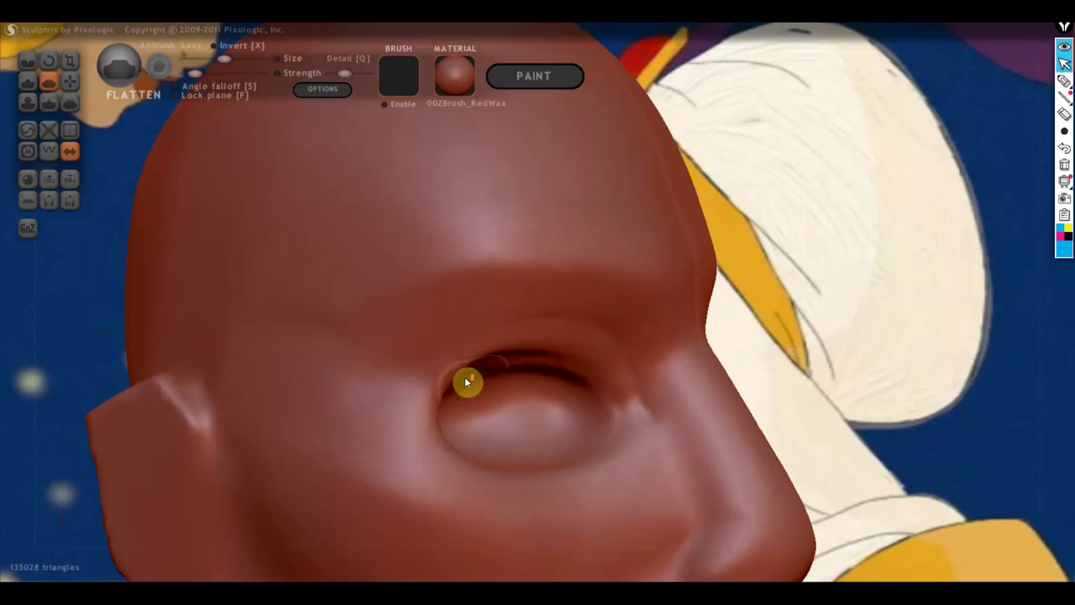
scroll(464, 377, "up", 3)
mouse_move(452, 388)
left_mouse_down()
mouse_move(391, 451)
mouse_move(389, 514)
left_mouse_up()
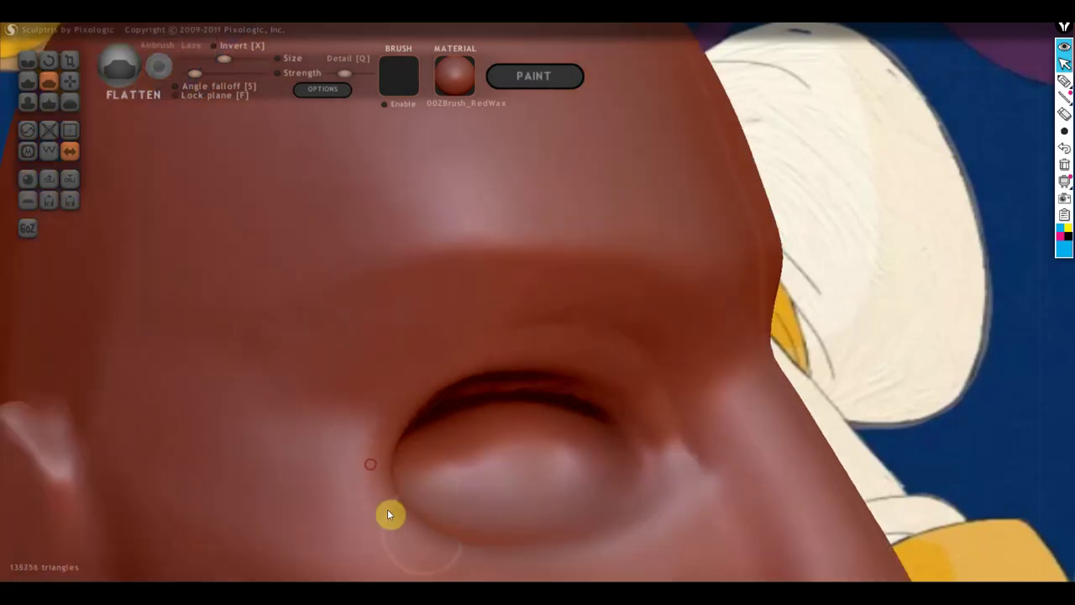
right_click_drag(557, 375, 537, 445)
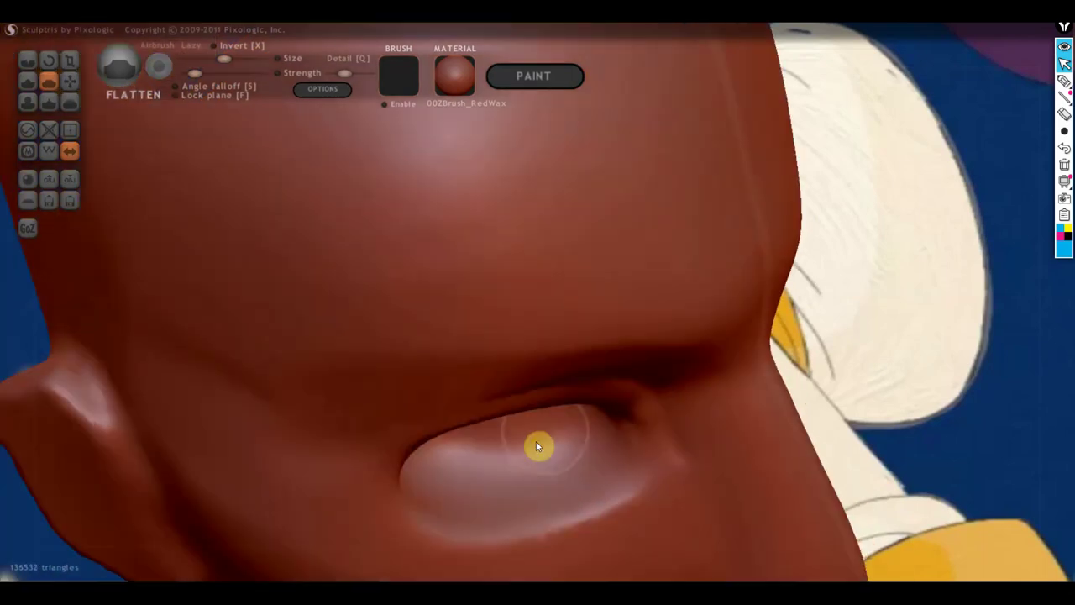
Make the brush slightly smaller and stronger, then flatten the upper eyelid surface.
left_click(211, 58)
left_click(217, 74)
mouse_move(504, 411)
left_mouse_down()
mouse_move(377, 425)
mouse_move(447, 416)
left_mouse_up()
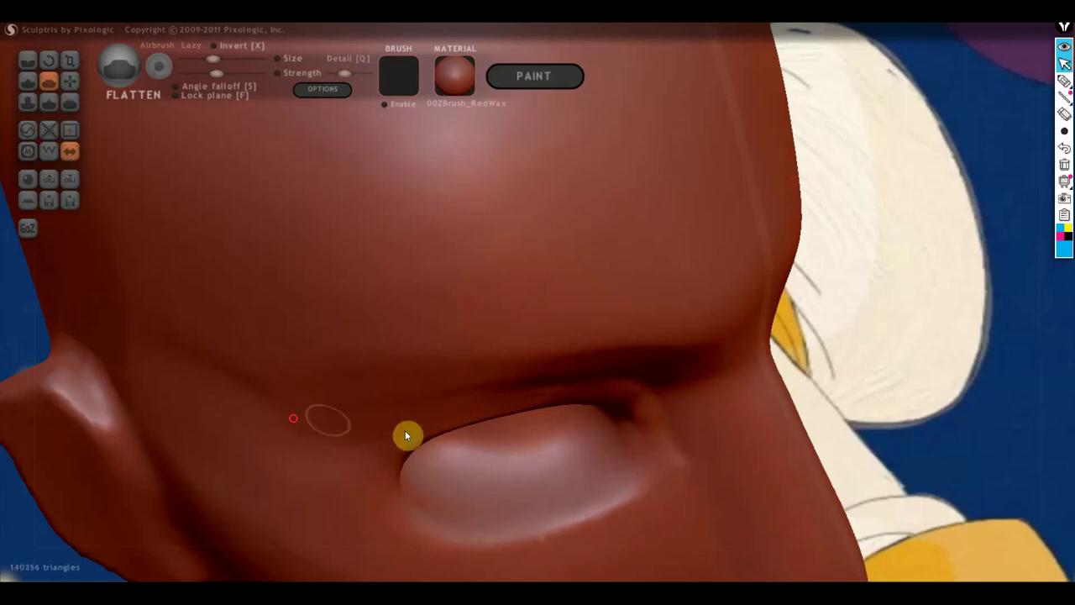
scroll(405, 435, "down", 3)
mouse_move(491, 430)
right_mouse_down()
mouse_move(693, 375)
mouse_move(547, 389)
right_mouse_up()
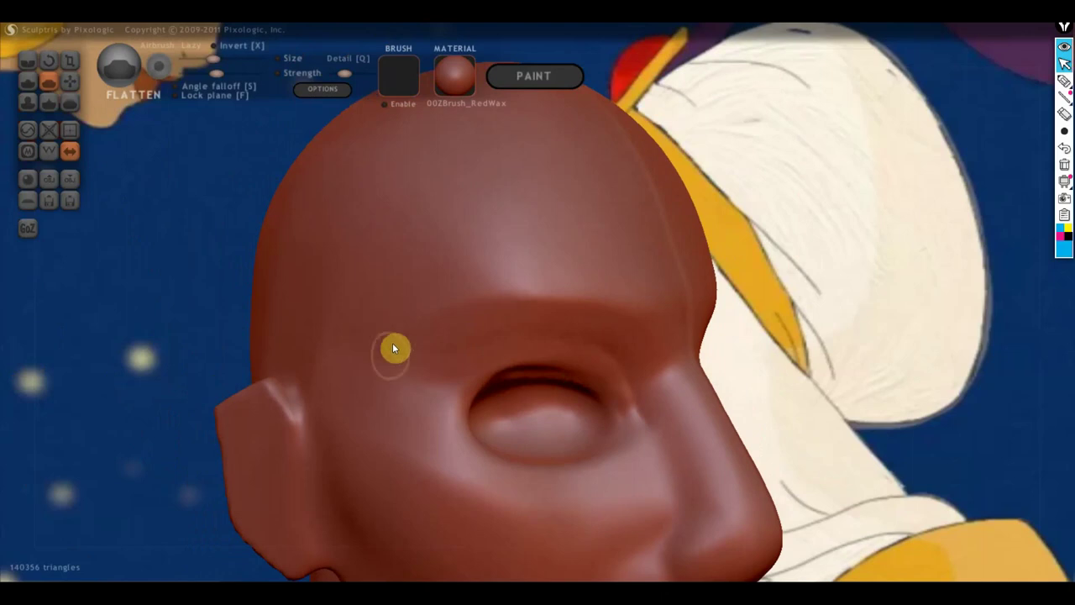
Orbit the head to a three-quarter view to check the smoothed eye area.
right_click_drag(230, 60, 378, 247)
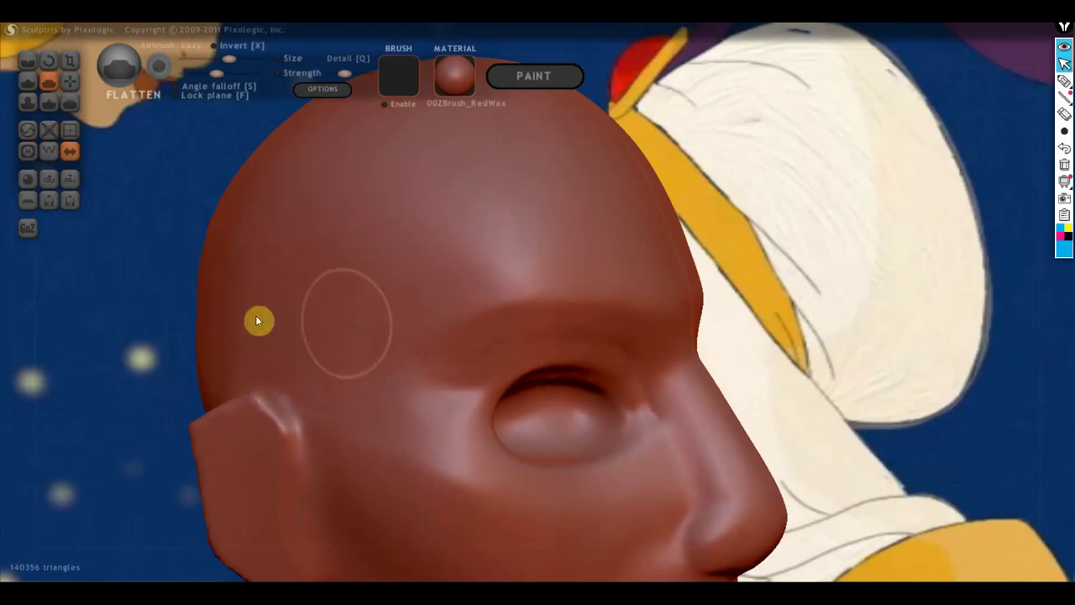
mouse_move(360, 329)
right_mouse_down()
mouse_move(516, 326)
mouse_move(391, 300)
right_mouse_up()
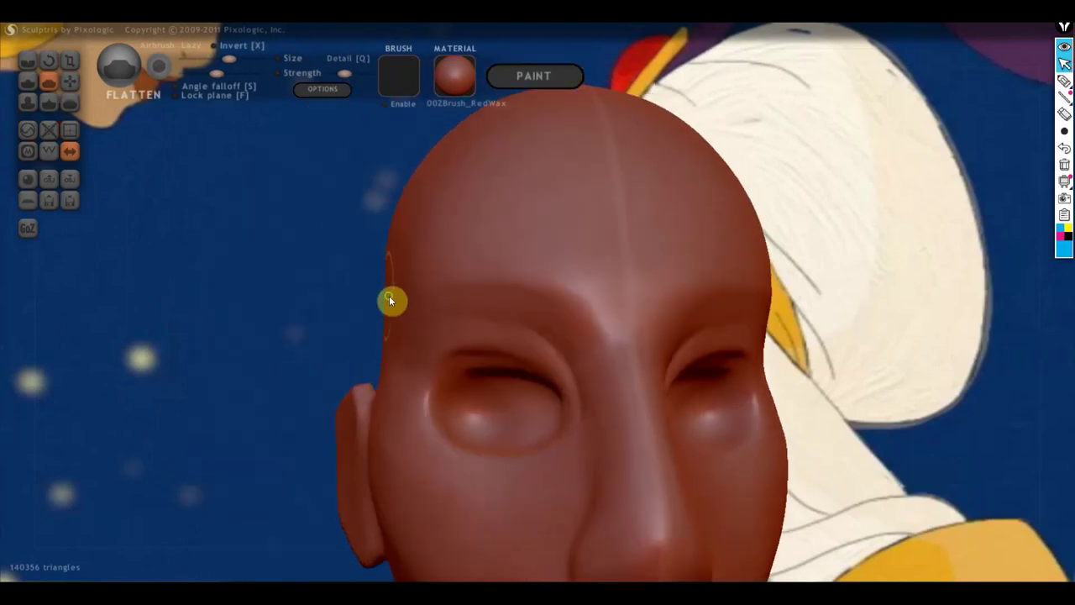
scroll(391, 300, "down", 5)
right_click_drag(750, 367, 712, 303, "alt")
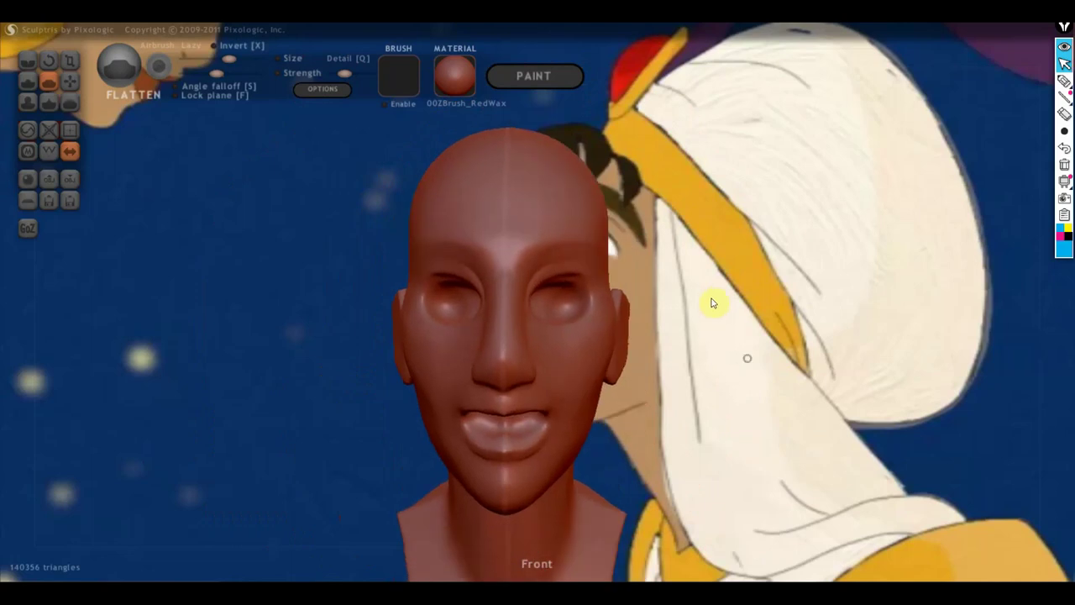
scroll(672, 352, "up", 2)
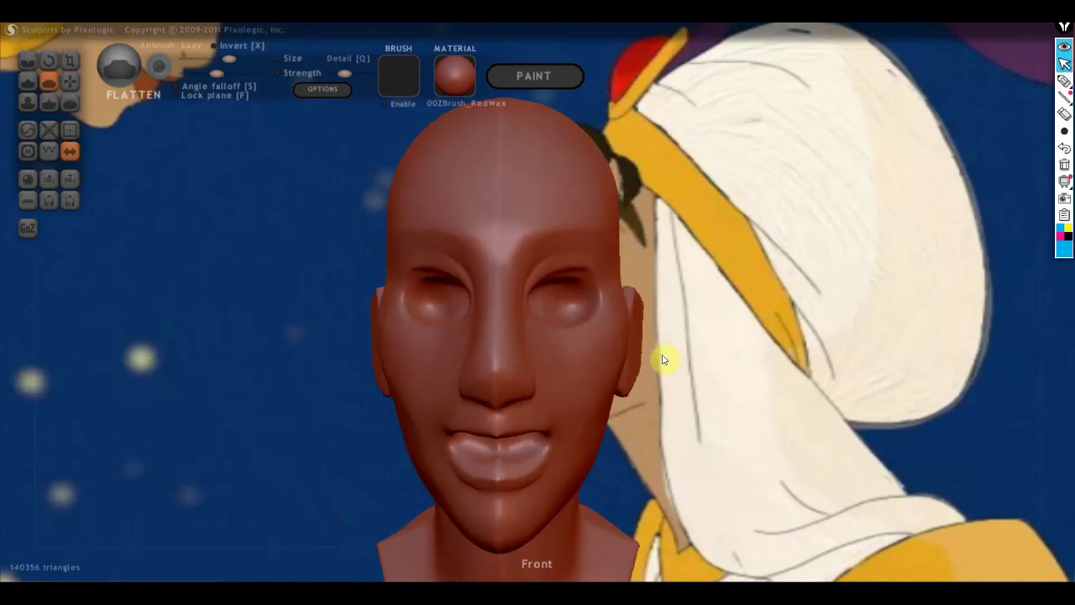
right_click_drag(621, 363, 530, 396)
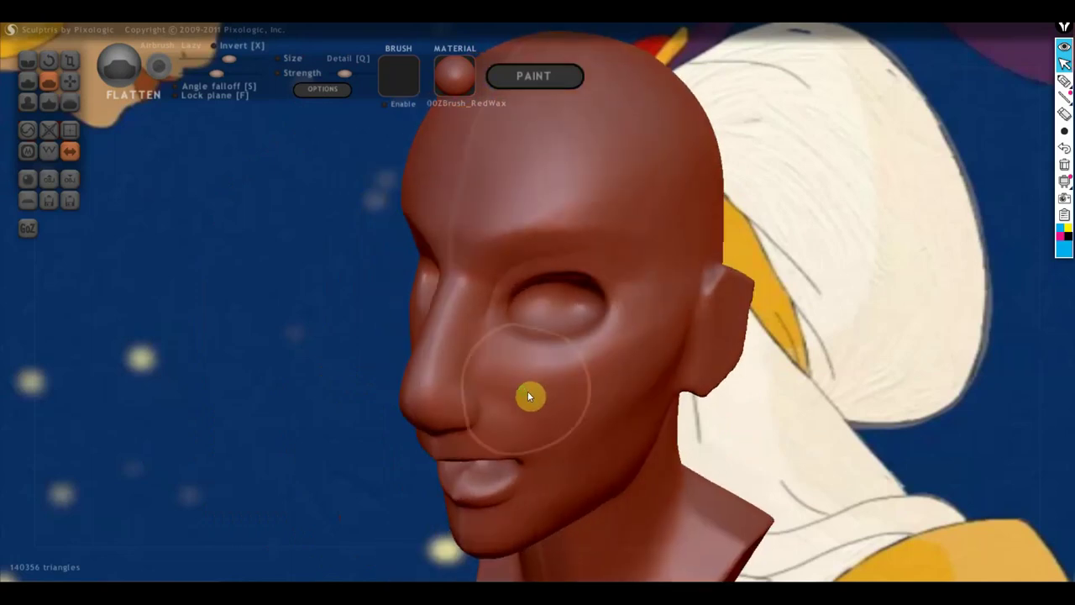
From a side profile, build up the nostril crease and nose wing with Draw strokes.
left_click(28, 61)
scroll(433, 354, "up", 2)
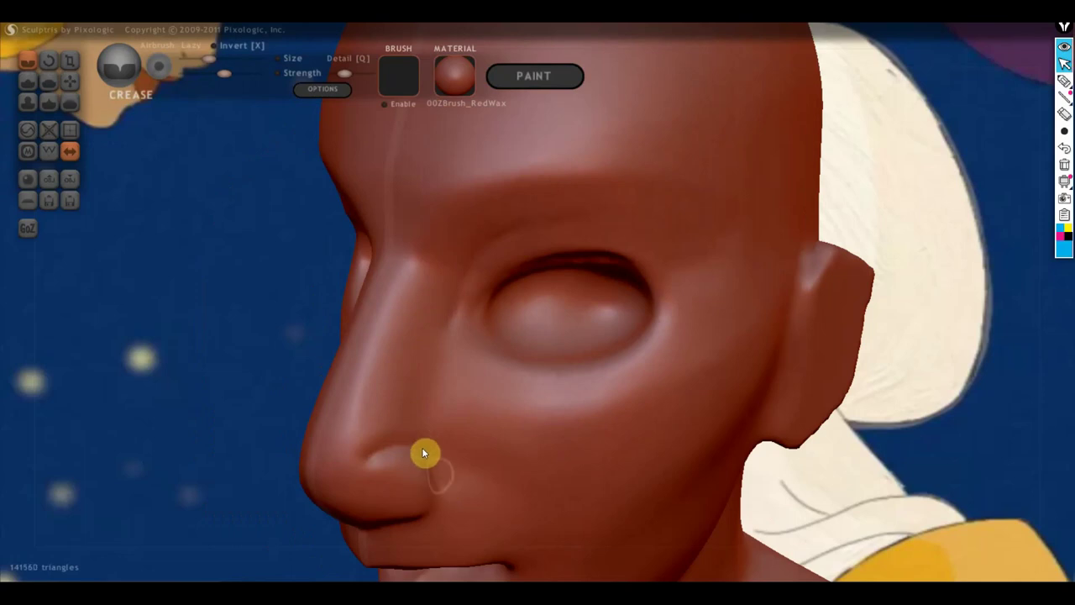
right_click_drag(425, 454, 530, 434)
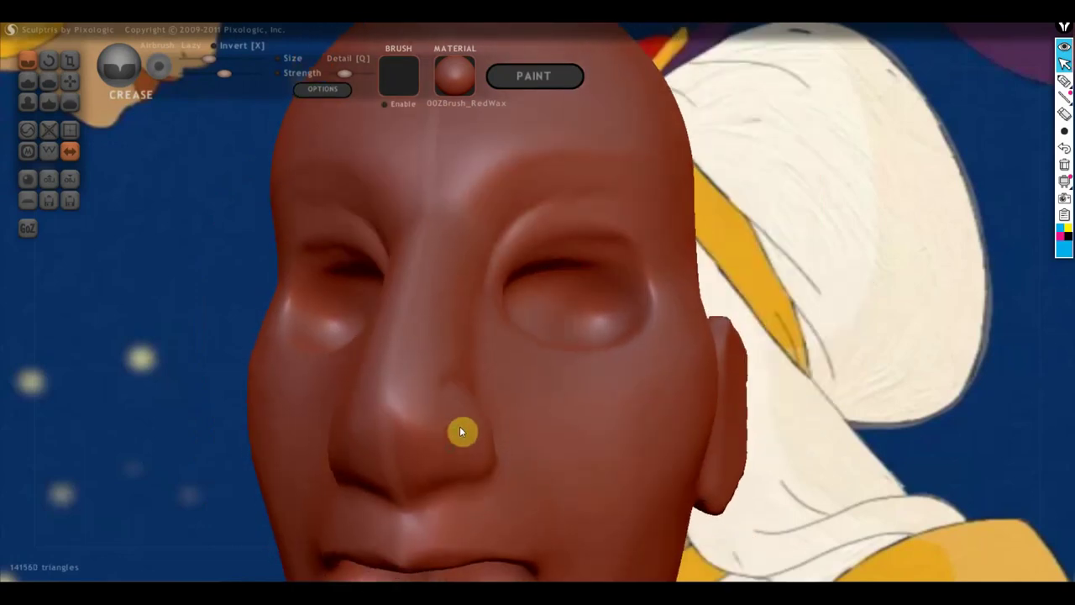
right_click_drag(460, 430, 365, 454)
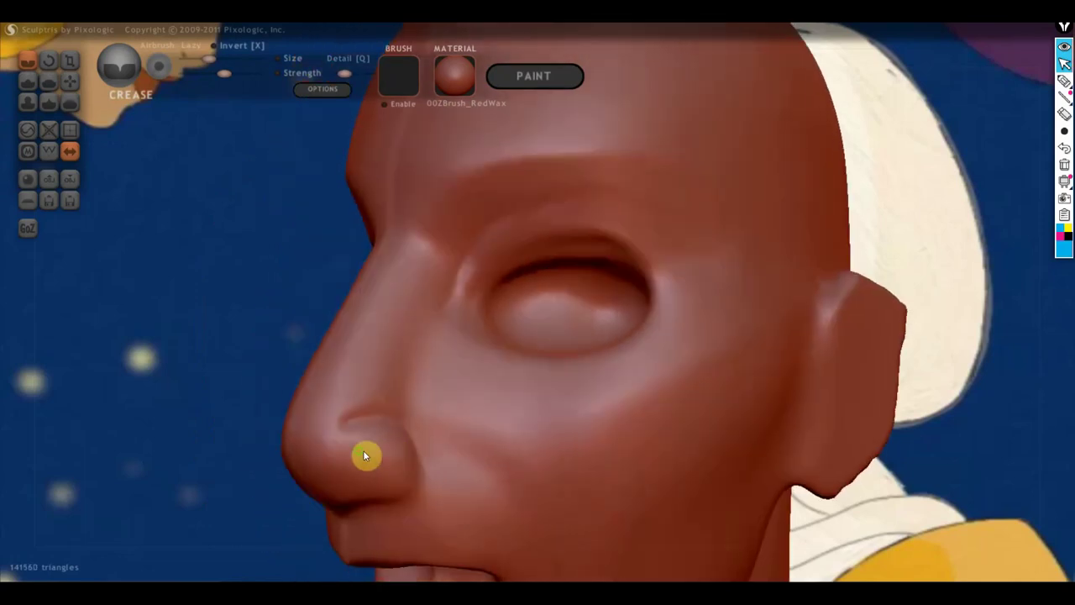
left_click(26, 80)
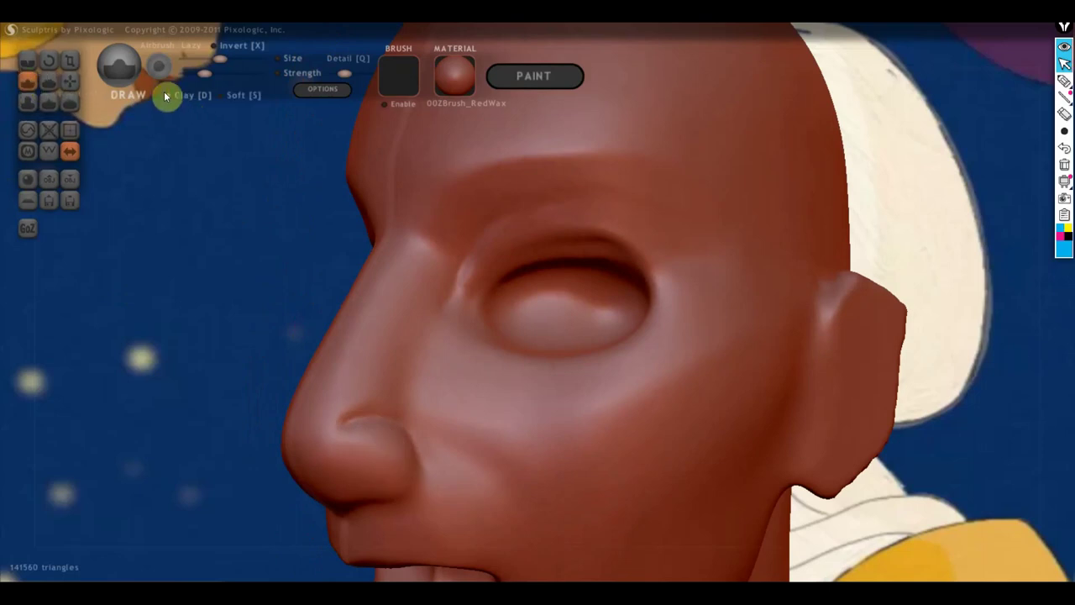
scroll(419, 289, "up", 3)
left_click_drag(417, 289, 350, 400)
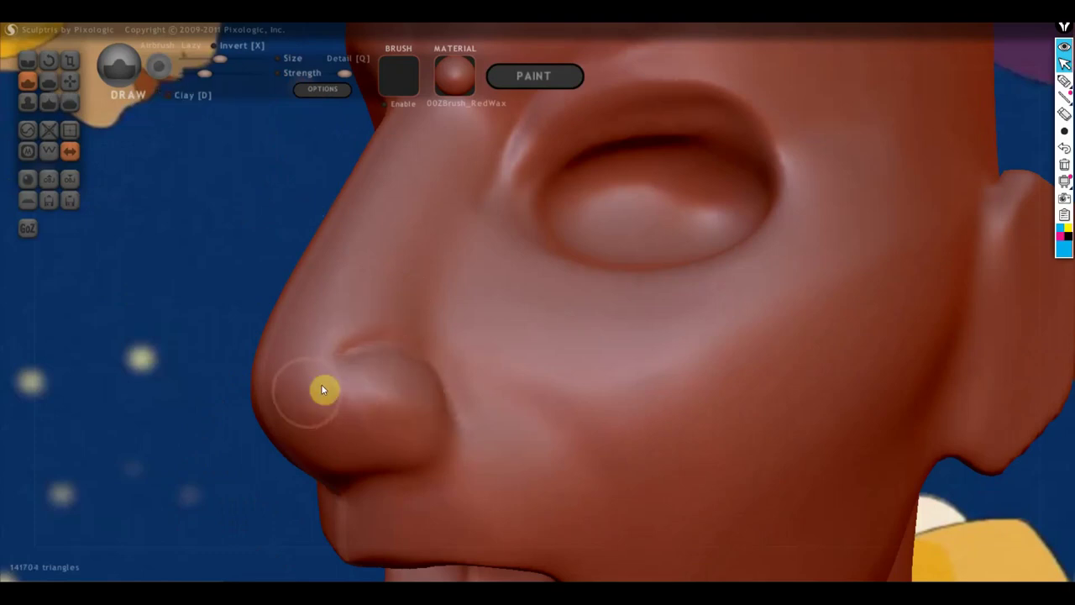
left_click_drag(315, 394, 387, 368)
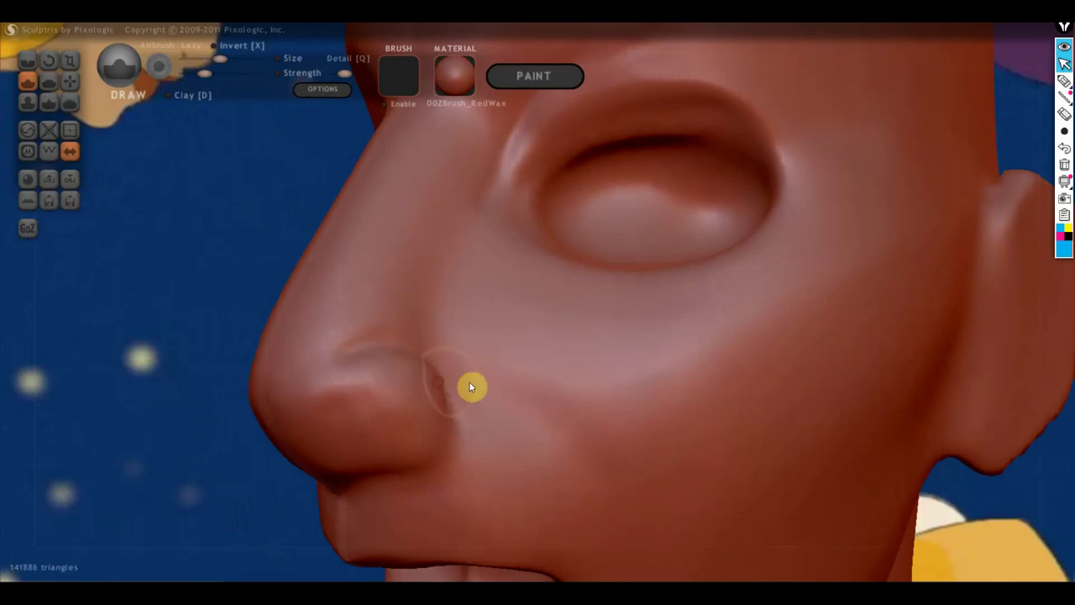
left_click(1064, 81)
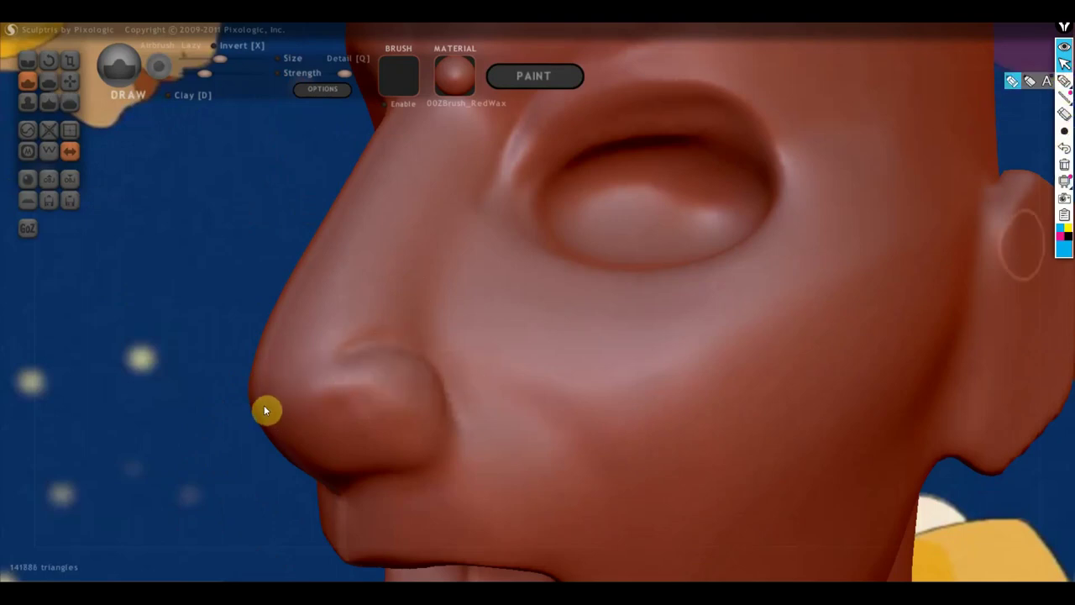
Touch up the nose tip, sketch guide lines around the nostril, then erase all sketches.
left_click_drag(257, 406, 297, 395)
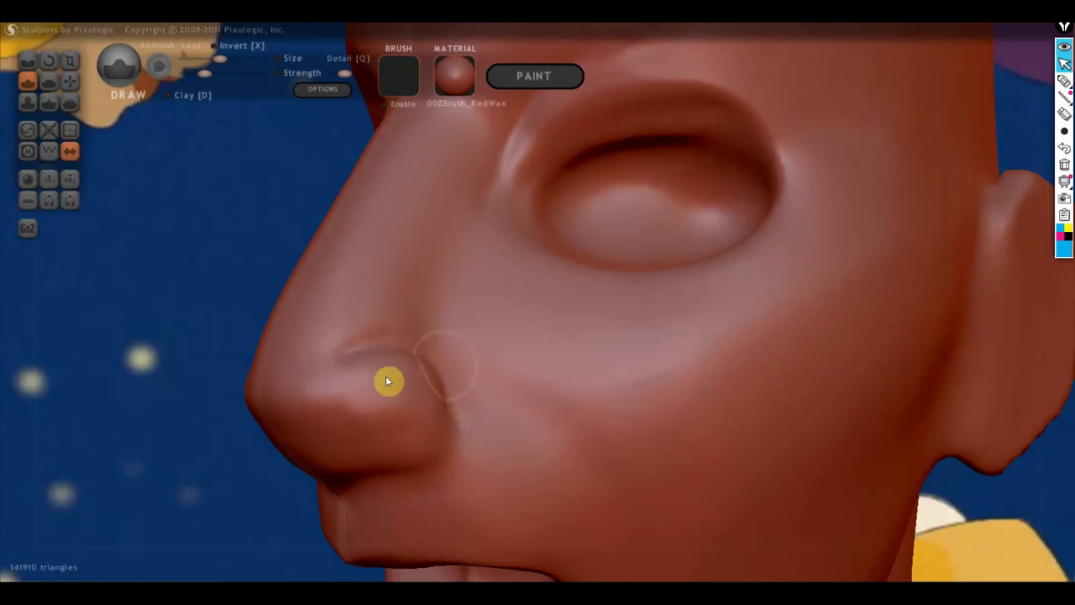
left_click(1065, 81)
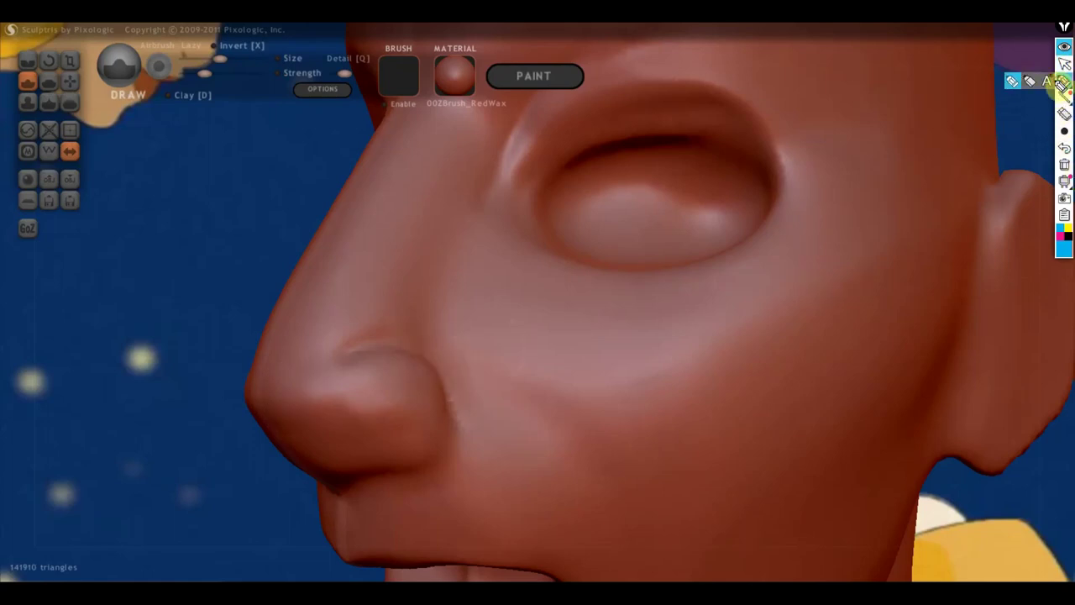
left_click_drag(256, 410, 445, 391)
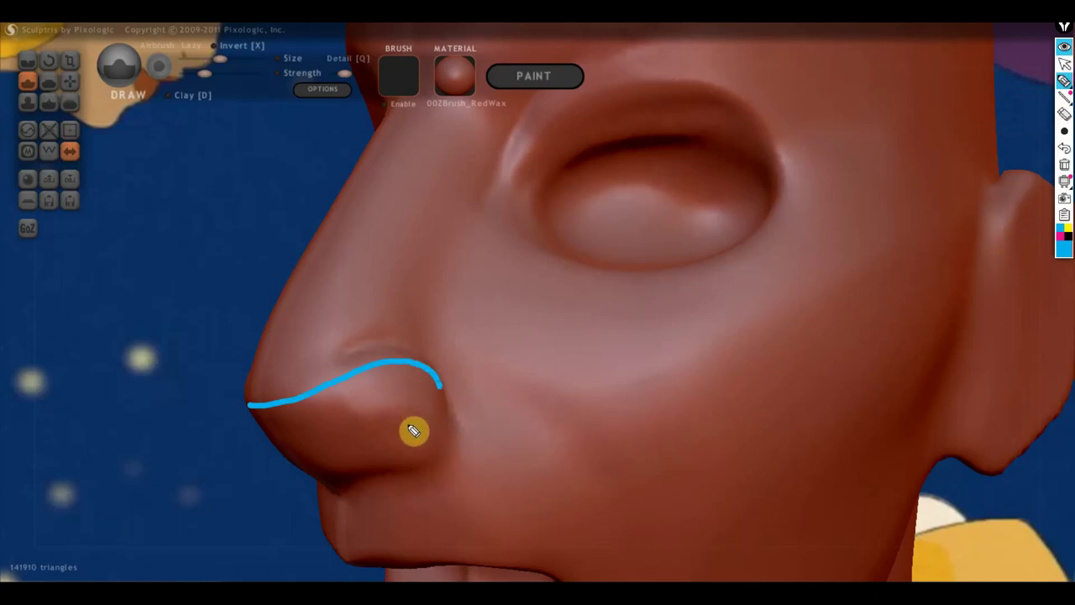
left_click_drag(258, 406, 380, 494)
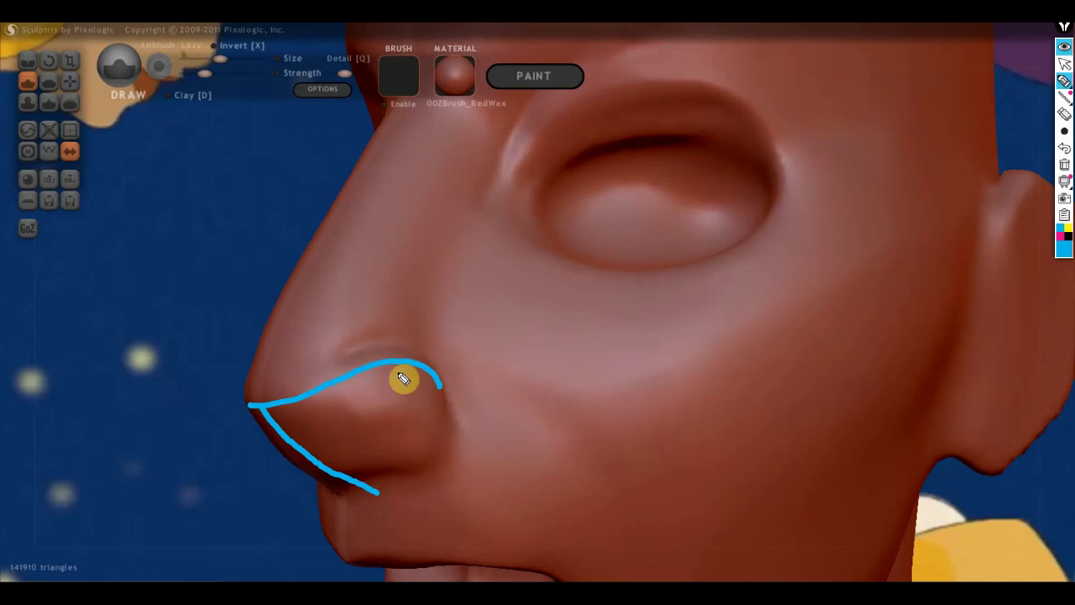
mouse_move(415, 363)
left_mouse_down()
mouse_move(400, 385)
mouse_move(372, 391)
left_mouse_up()
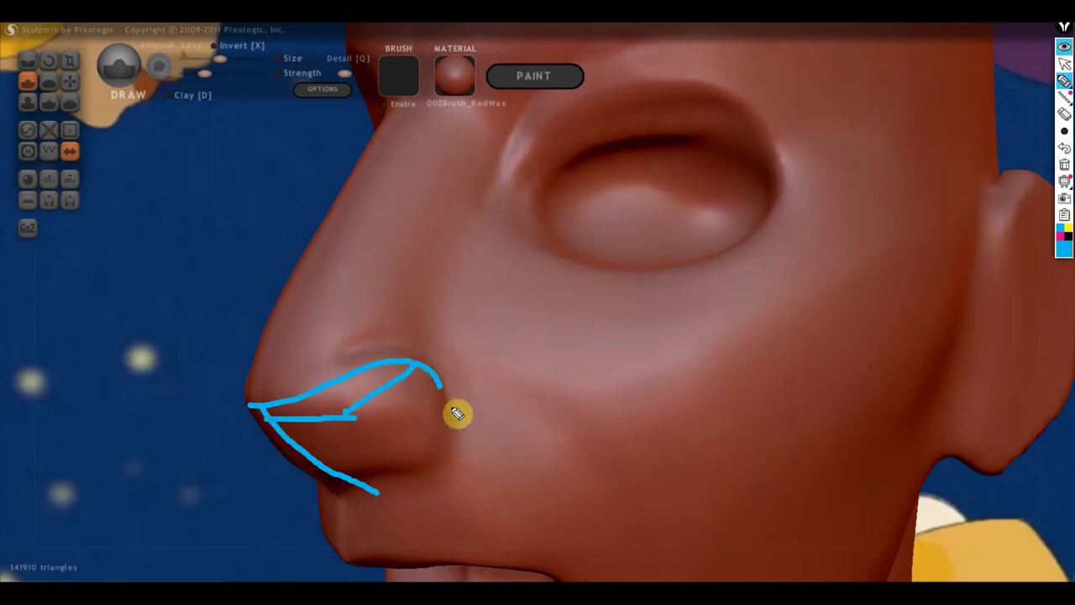
mouse_move(444, 389)
left_mouse_down()
mouse_move(451, 448)
mouse_move(340, 476)
left_mouse_up()
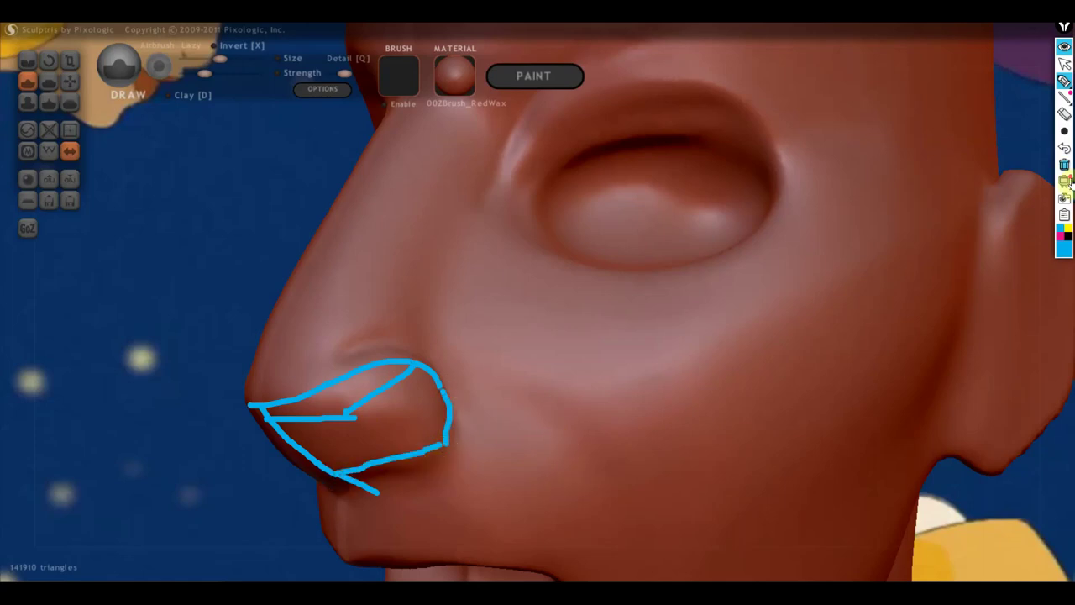
left_click(1064, 63)
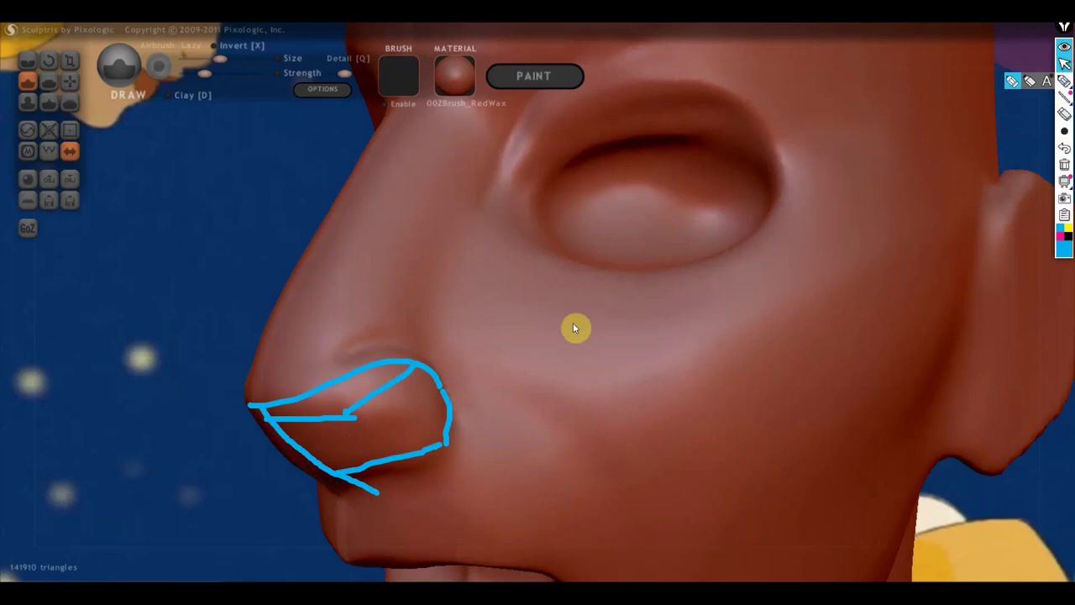
left_click(1065, 164)
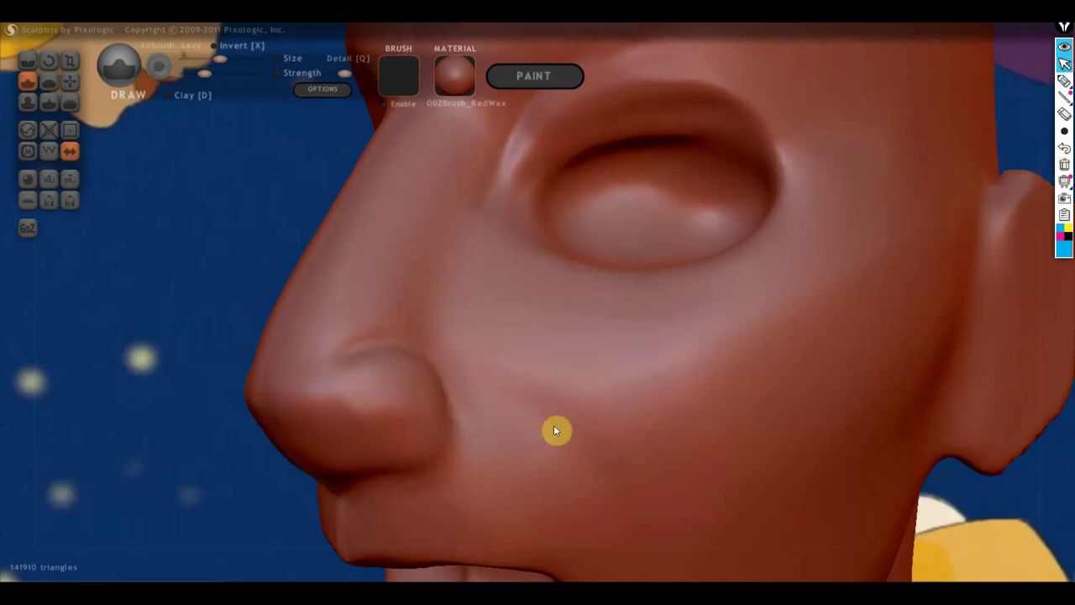
Tilt the head to view from below and flatten the bumps on the nose underside.
left_click(49, 80)
mouse_move(385, 326)
right_mouse_down()
mouse_move(411, 492)
mouse_move(419, 484)
mouse_move(500, 511)
mouse_move(421, 262)
right_mouse_up()
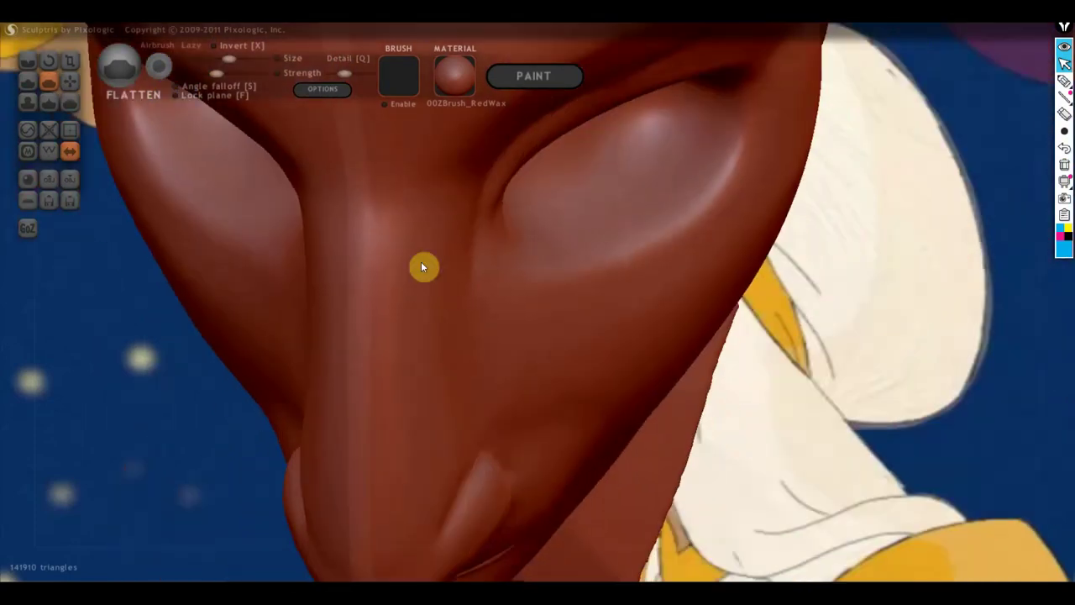
right_click_drag(461, 341, 487, 232)
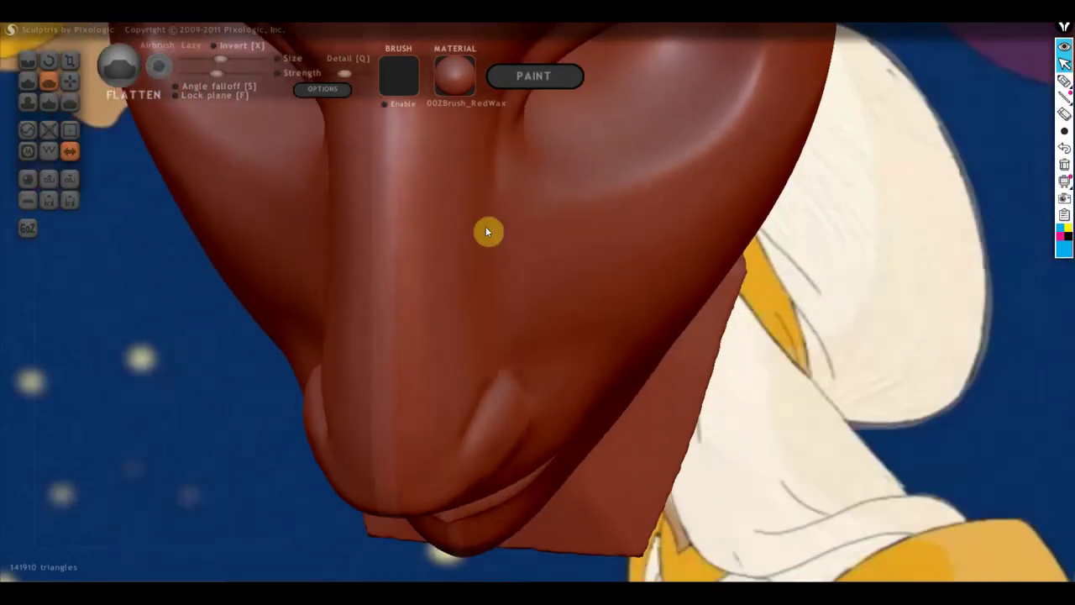
mouse_move(500, 403)
left_mouse_down()
mouse_move(478, 451)
mouse_move(500, 410)
left_mouse_up()
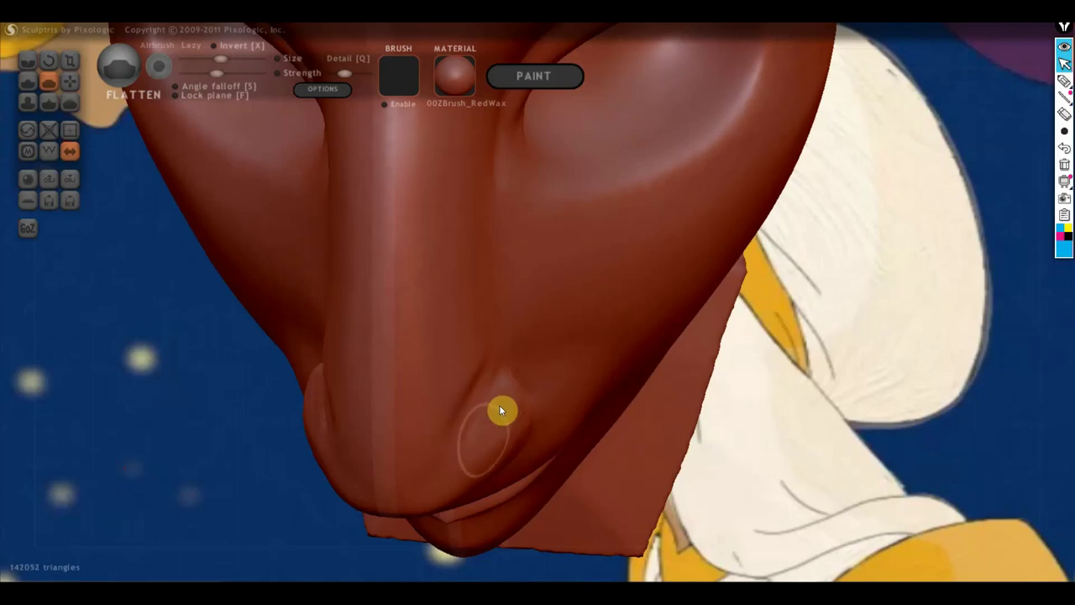
left_click_drag(483, 359, 485, 293)
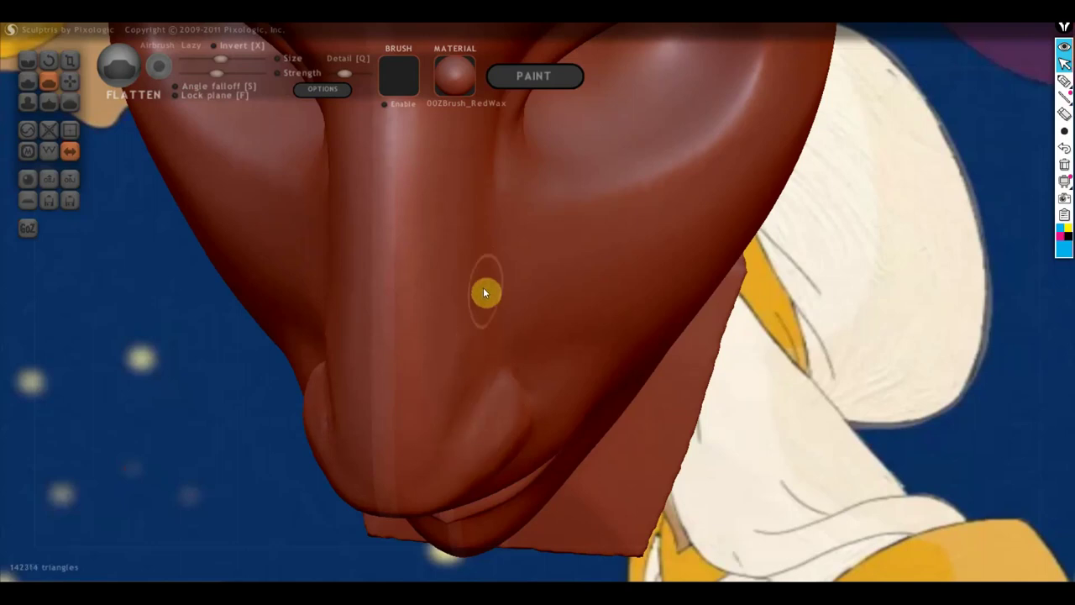
mouse_move(481, 373)
left_mouse_down()
mouse_move(461, 361)
mouse_move(480, 132)
mouse_move(453, 382)
left_mouse_up()
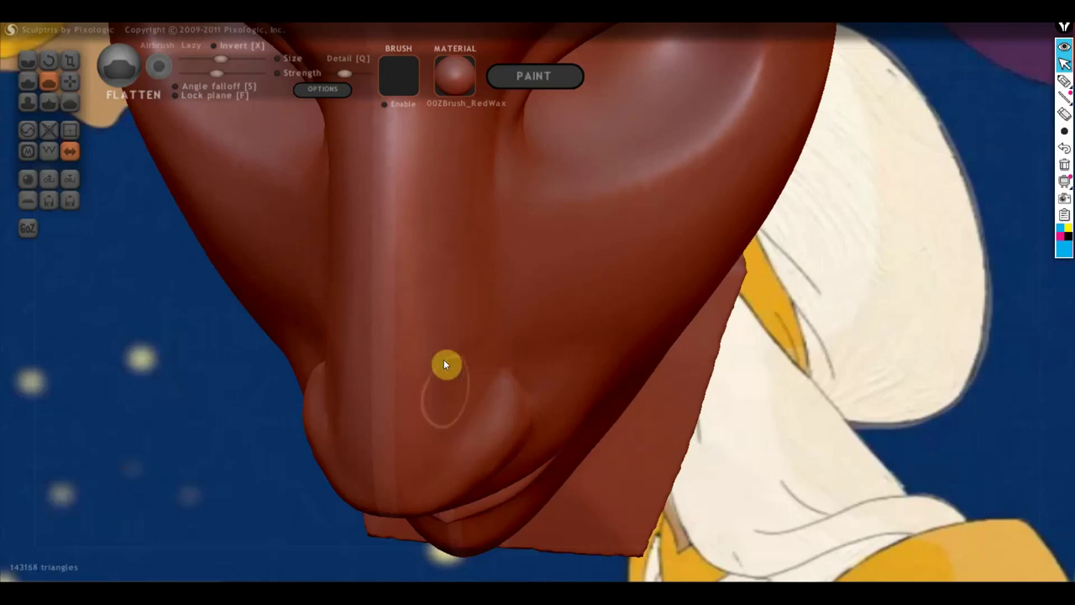
scroll(470, 383, "up", 2)
Turn the nose sideways and flatten the nose tip into a firmer plane.
right_click_drag(473, 384, 247, 271)
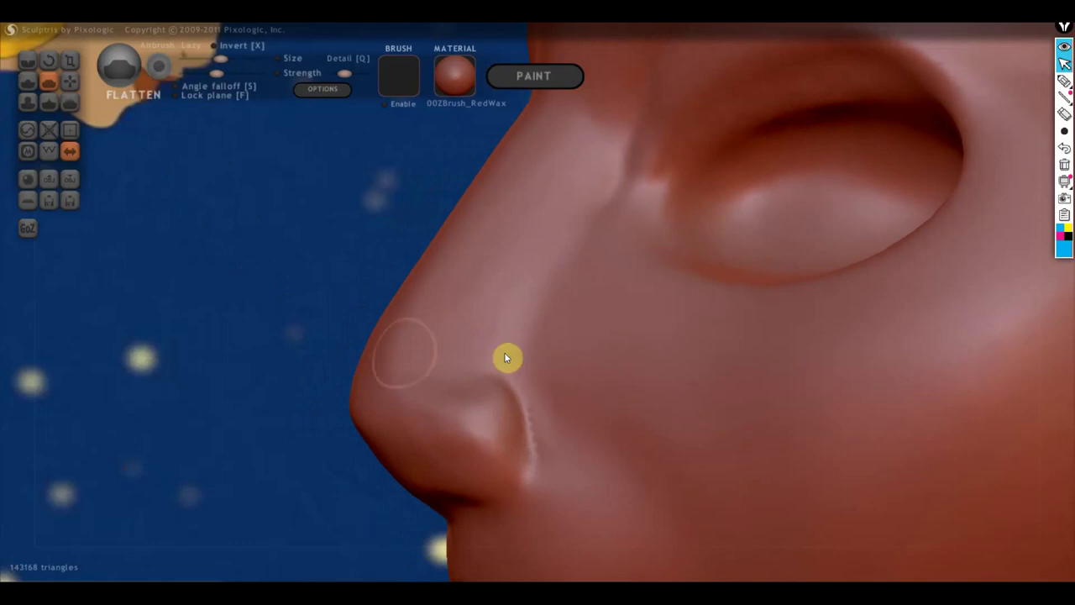
right_click_drag(504, 358, 399, 389)
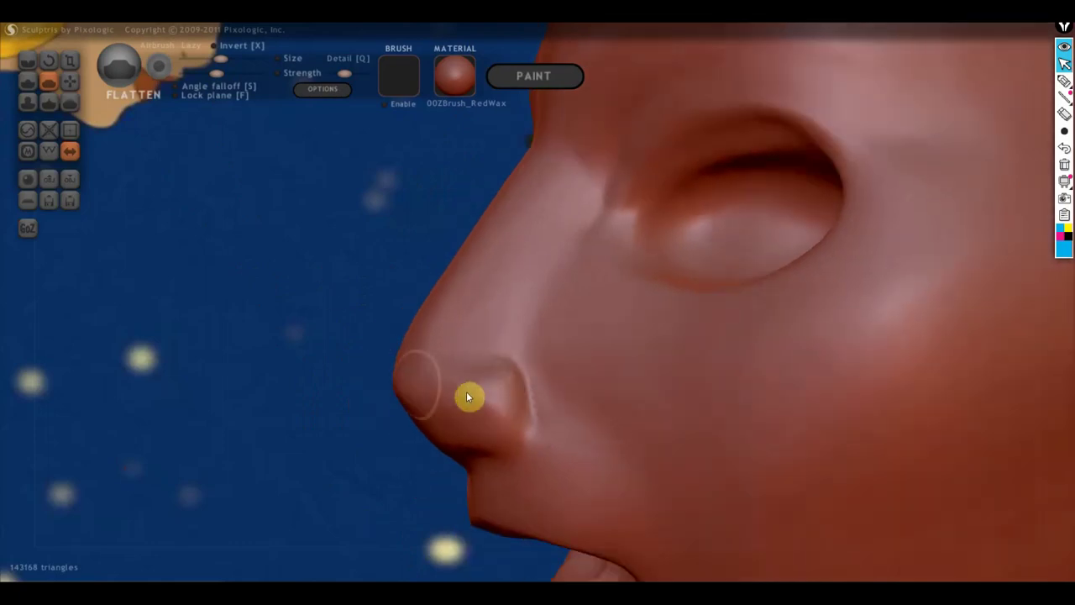
mouse_move(466, 392)
right_mouse_down()
mouse_move(524, 418)
mouse_move(744, 468)
mouse_move(486, 405)
right_mouse_up()
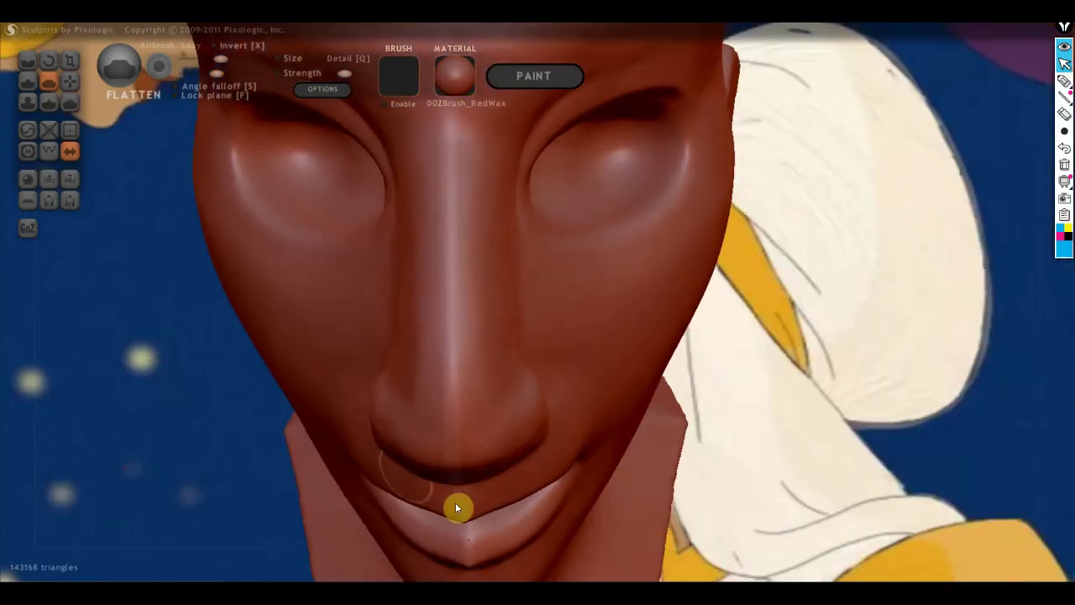
mouse_move(446, 372)
right_mouse_down()
mouse_move(492, 435)
mouse_move(473, 428)
mouse_move(482, 321)
mouse_move(466, 403)
mouse_move(490, 320)
right_mouse_up()
mouse_move(491, 319)
left_mouse_down()
mouse_move(457, 369)
mouse_move(455, 325)
mouse_move(450, 357)
left_mouse_up()
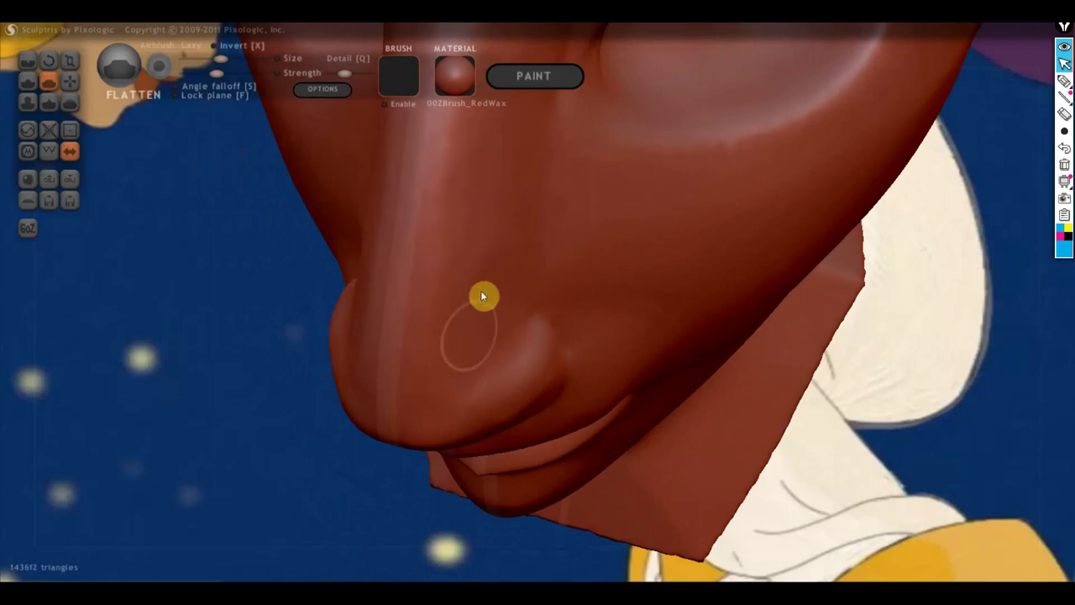
mouse_move(492, 149)
right_mouse_down()
mouse_move(479, 384)
mouse_move(540, 254)
mouse_move(456, 391)
right_mouse_up()
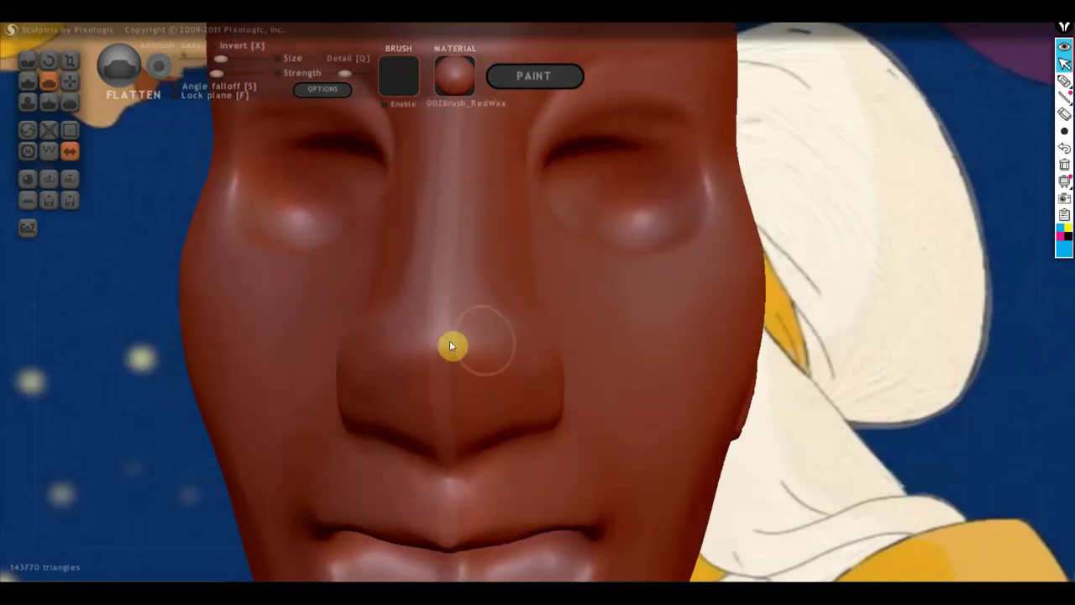
mouse_move(451, 345)
left_mouse_down()
mouse_move(475, 335)
mouse_move(403, 389)
left_mouse_up()
mouse_move(403, 389)
right_mouse_down()
mouse_move(469, 427)
mouse_move(415, 379)
mouse_move(461, 372)
right_mouse_up()
Deepen both nostrils with mirrored Draw brush strokes.
left_click(27, 81)
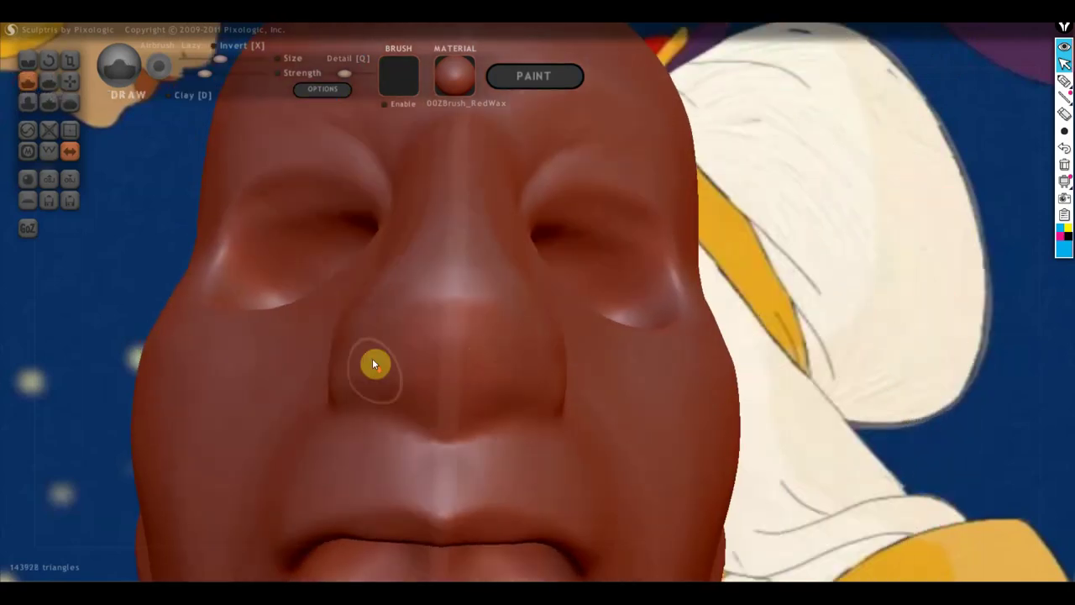
mouse_move(372, 360)
right_mouse_down()
mouse_move(505, 395)
mouse_move(506, 418)
right_mouse_up()
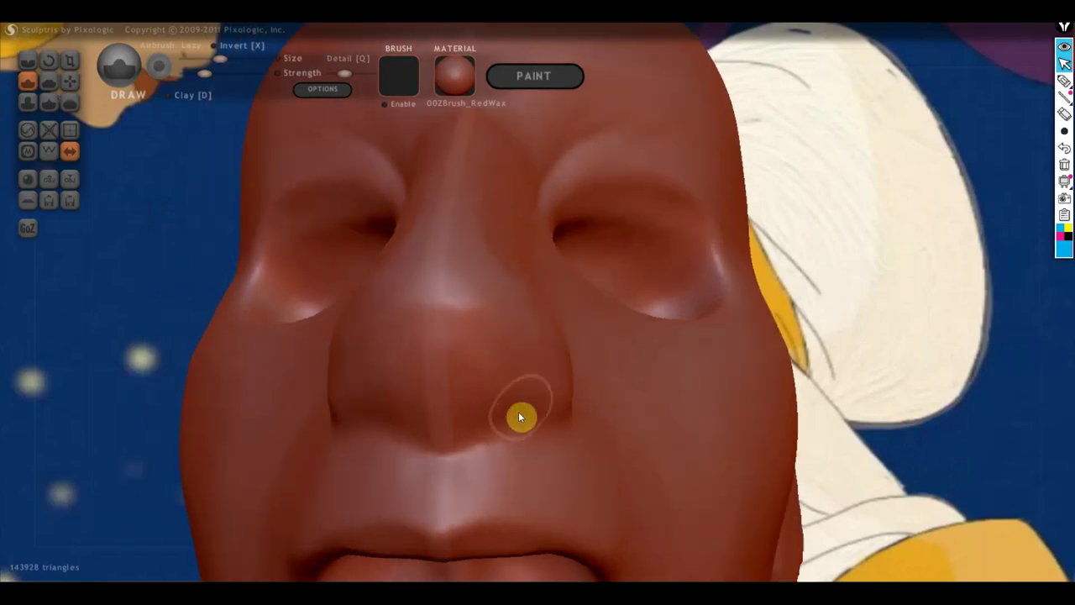
mouse_move(496, 382)
left_mouse_down()
mouse_move(507, 396)
mouse_move(513, 378)
mouse_move(501, 370)
mouse_move(493, 379)
left_mouse_up()
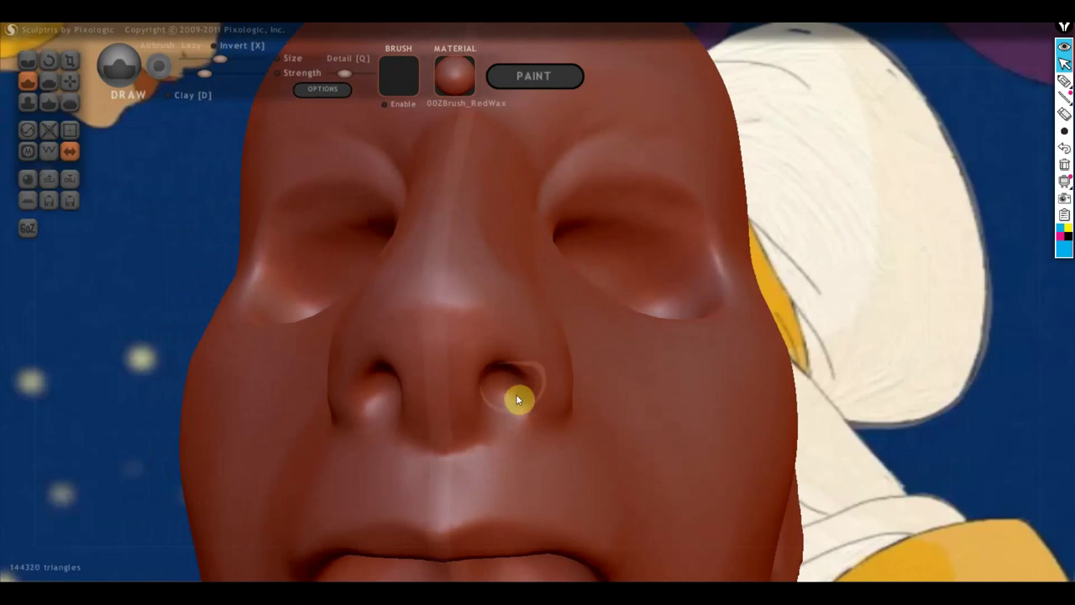
right_click_drag(517, 400, 492, 351)
mouse_move(503, 340)
left_mouse_down()
mouse_move(521, 379)
mouse_move(470, 358)
mouse_move(492, 350)
mouse_move(501, 363)
left_mouse_up()
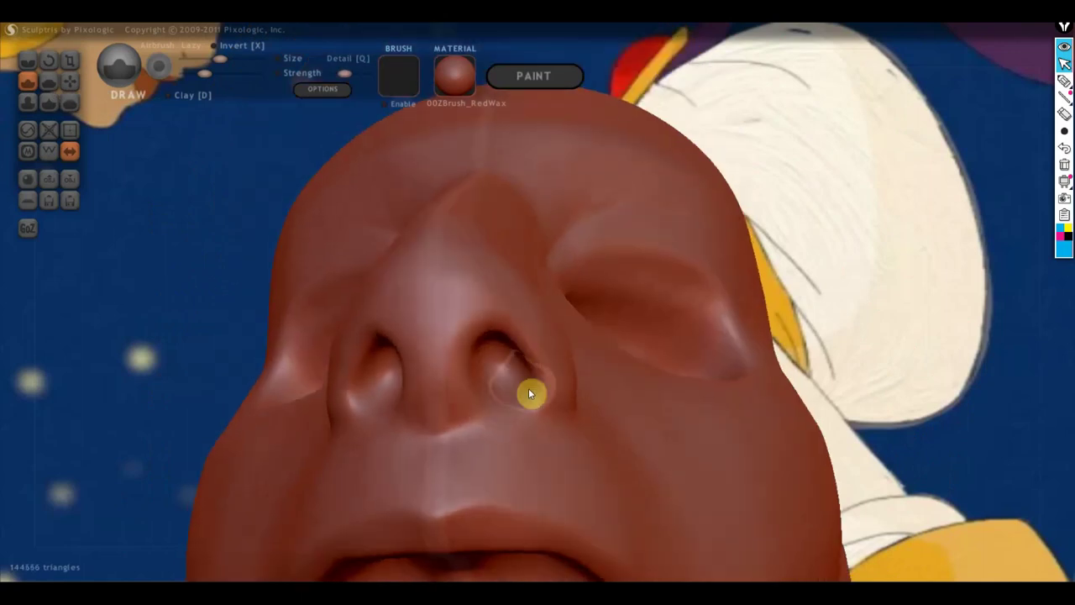
left_click_drag(519, 403, 496, 358)
right_click_drag(512, 389, 545, 466)
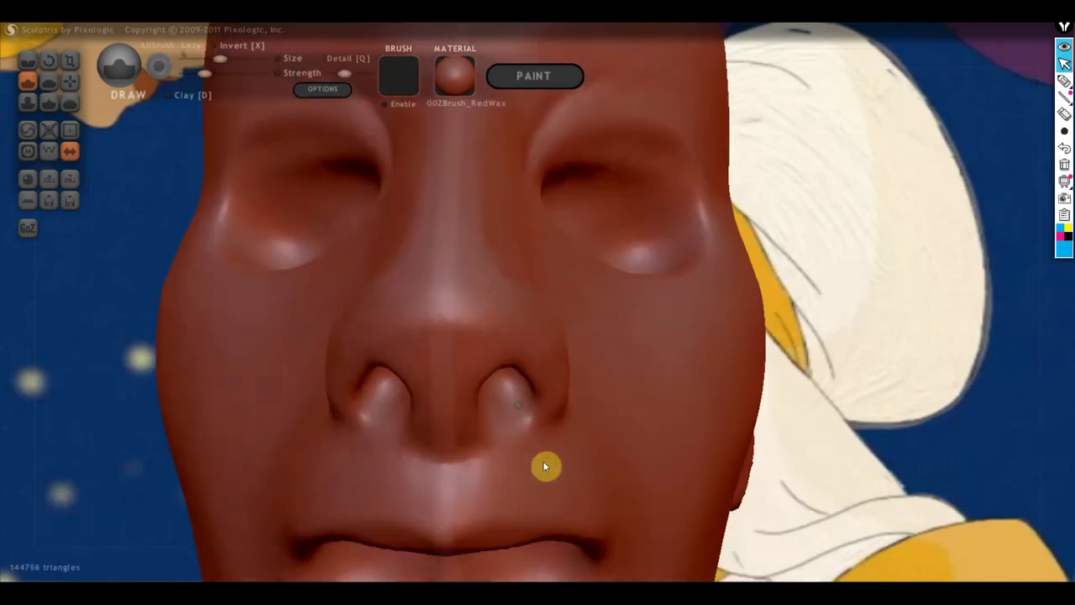
mouse_move(446, 475)
right_mouse_down()
mouse_move(444, 445)
mouse_move(411, 443)
right_mouse_up()
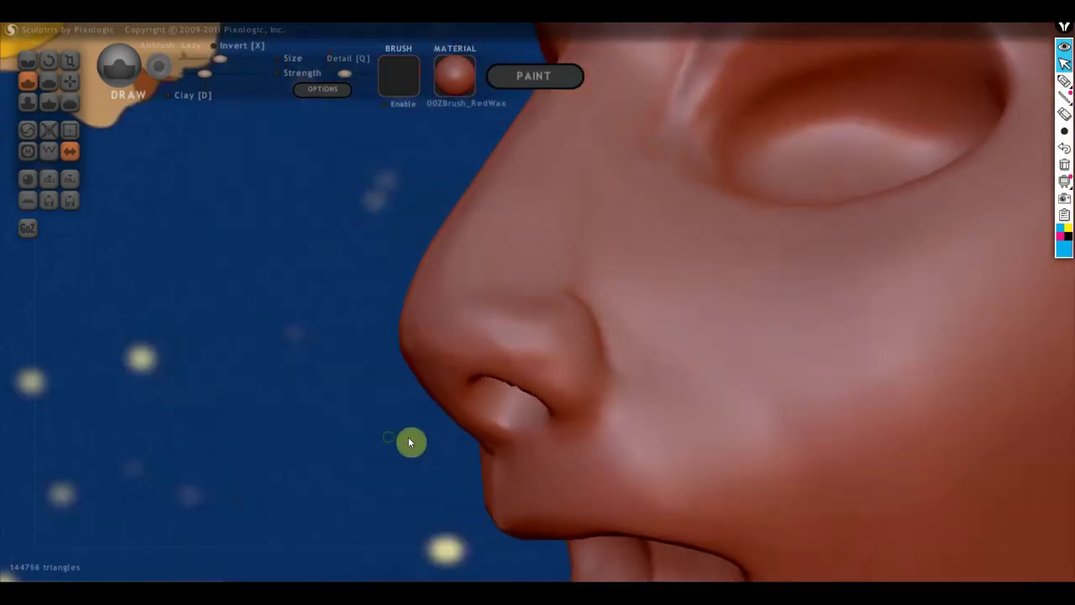
right_click_drag(546, 401, 586, 395)
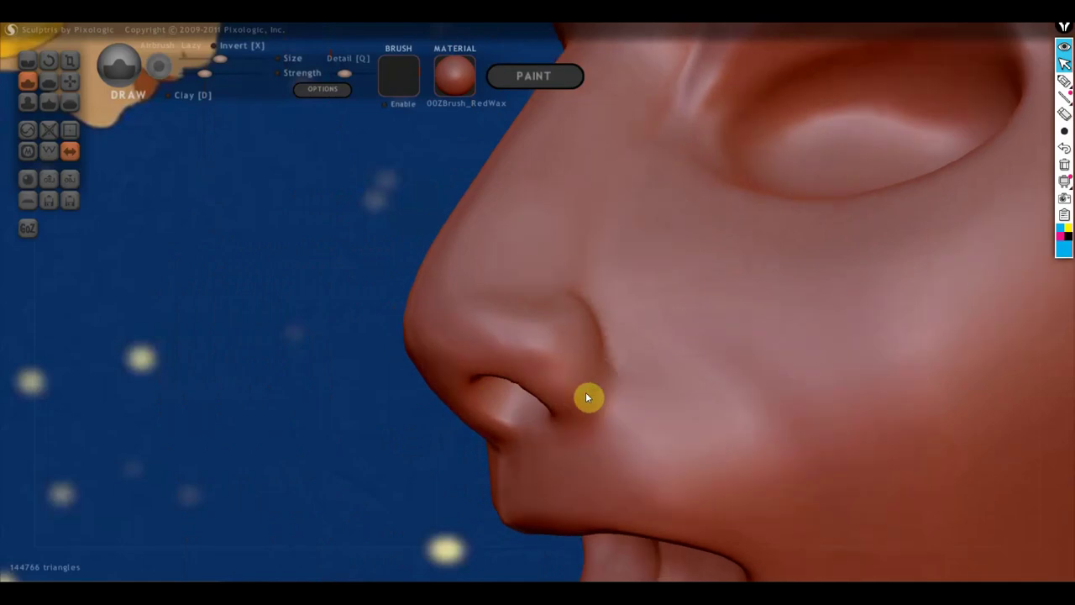
Crease a sharp line beside the nostril wing with the Crease brush.
left_click(28, 61)
right_click_drag(542, 369, 585, 367)
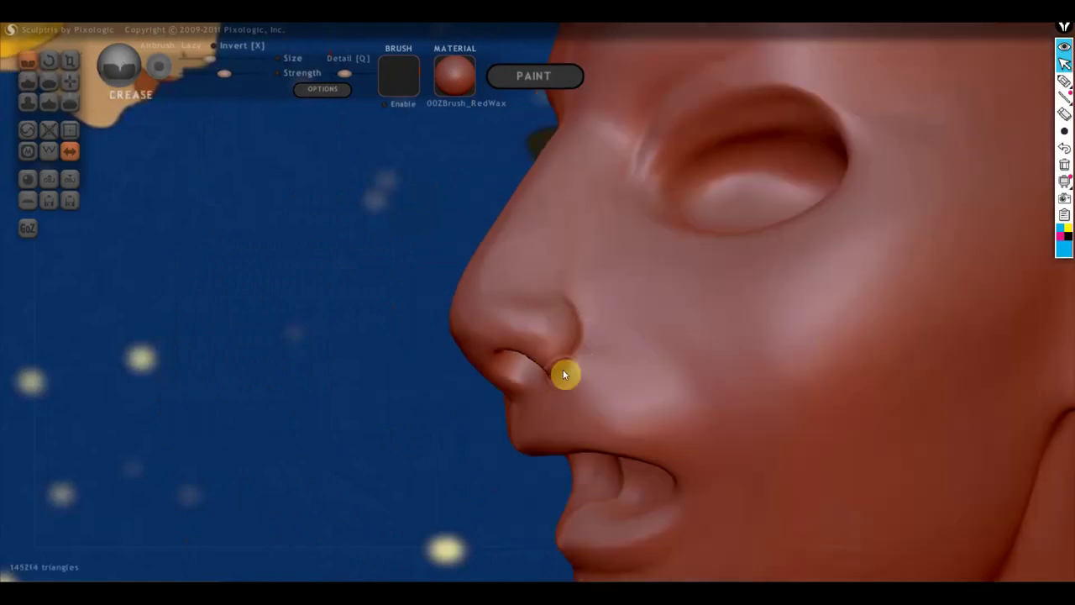
left_click_drag(578, 325, 577, 307)
right_click_drag(576, 307, 579, 400)
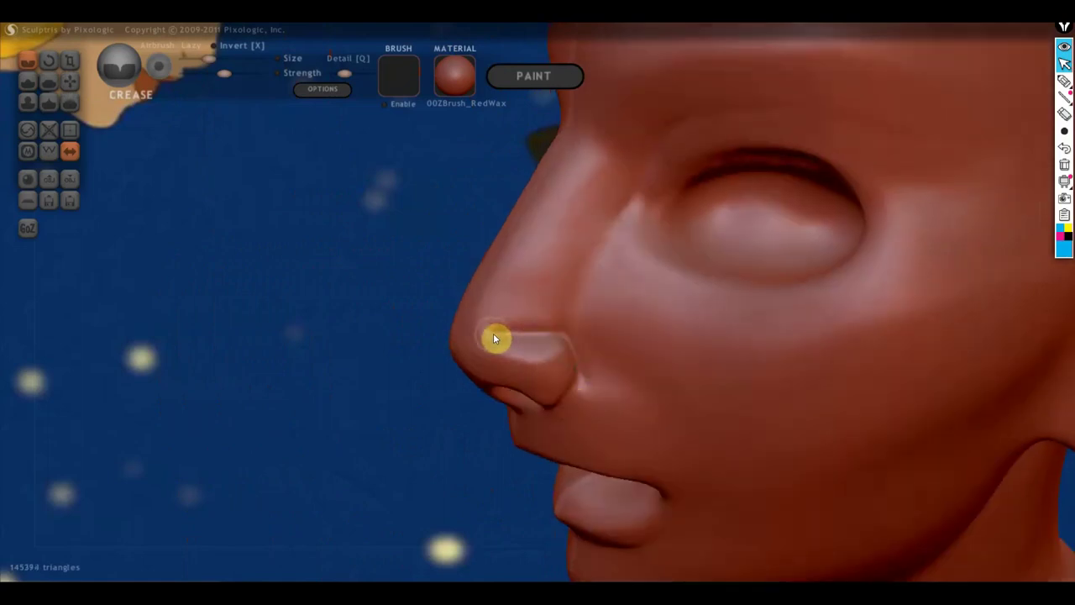
mouse_move(501, 355)
right_mouse_down()
mouse_move(607, 389)
mouse_move(638, 430)
mouse_move(668, 343)
right_mouse_up()
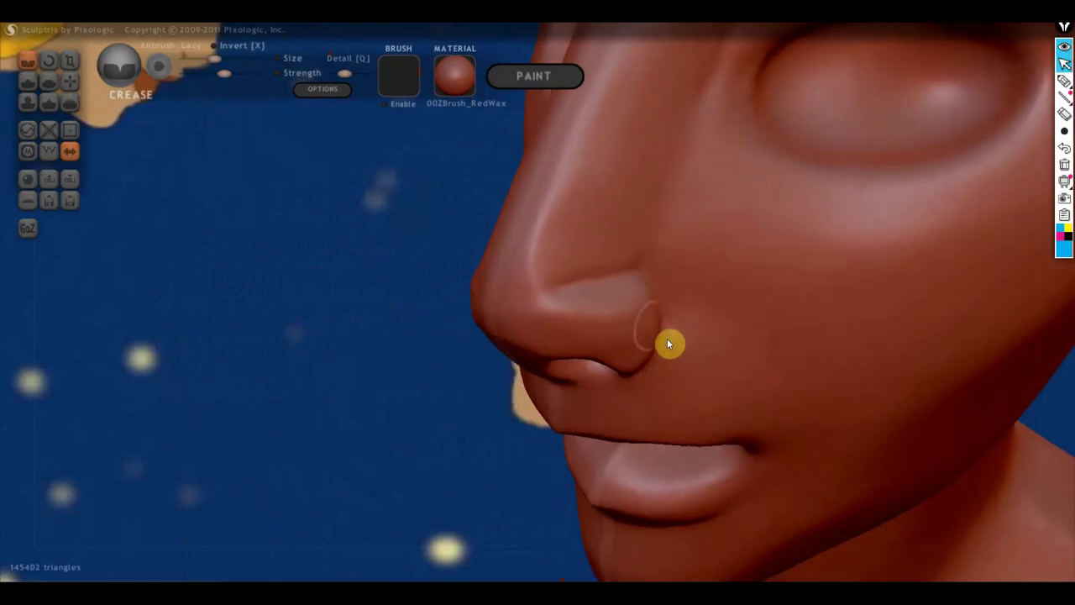
Sketch blue guide lines outlining the nostril wing, opening and nose-tip line.
left_click(1065, 80)
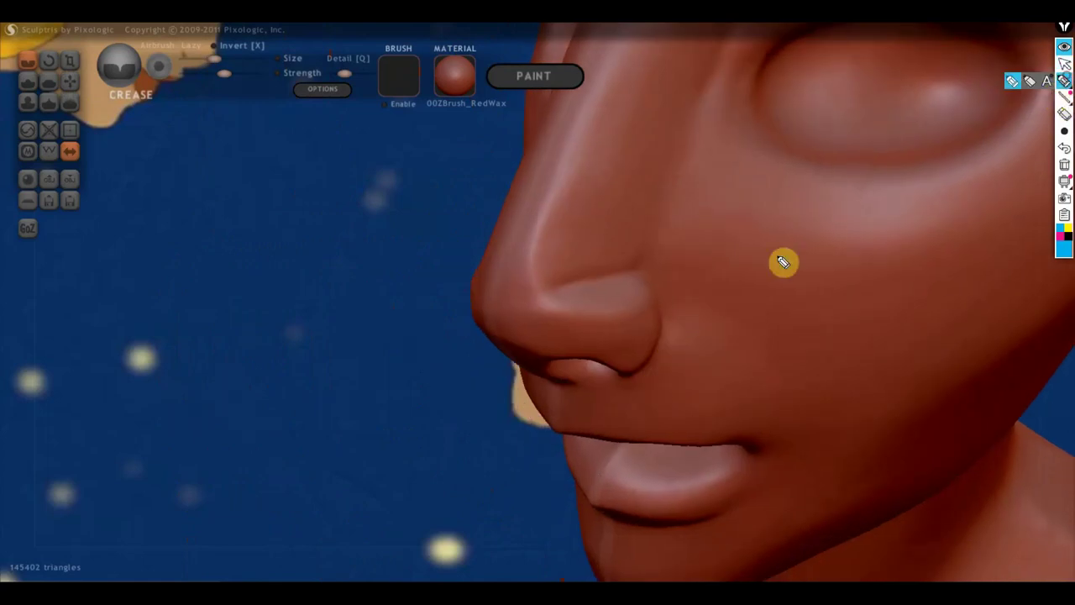
mouse_move(644, 278)
left_mouse_down()
mouse_move(644, 307)
mouse_move(583, 317)
mouse_move(541, 303)
mouse_move(660, 267)
left_mouse_up()
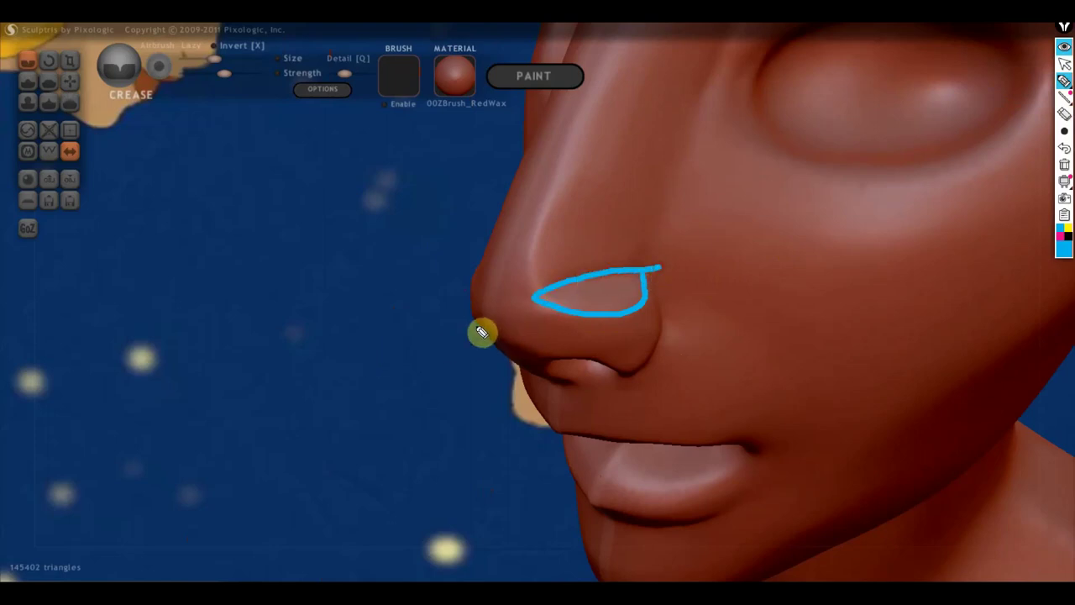
mouse_move(477, 320)
left_mouse_down()
mouse_move(558, 300)
mouse_move(480, 323)
mouse_move(540, 320)
mouse_move(565, 398)
mouse_move(662, 360)
mouse_move(655, 288)
left_mouse_up()
left_click_drag(547, 361, 616, 373)
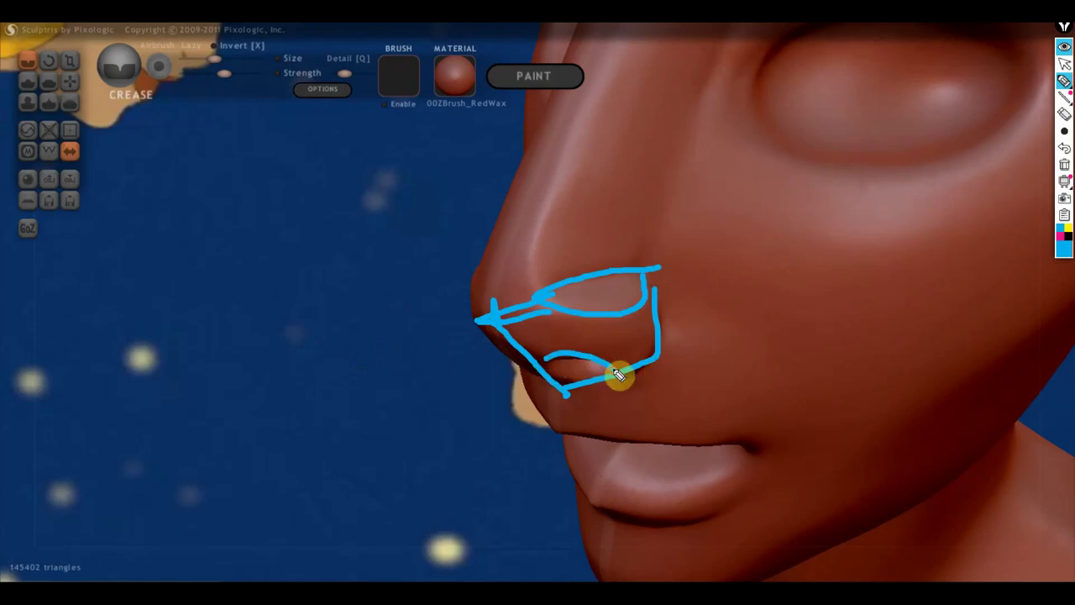
left_click_drag(649, 315, 451, 375)
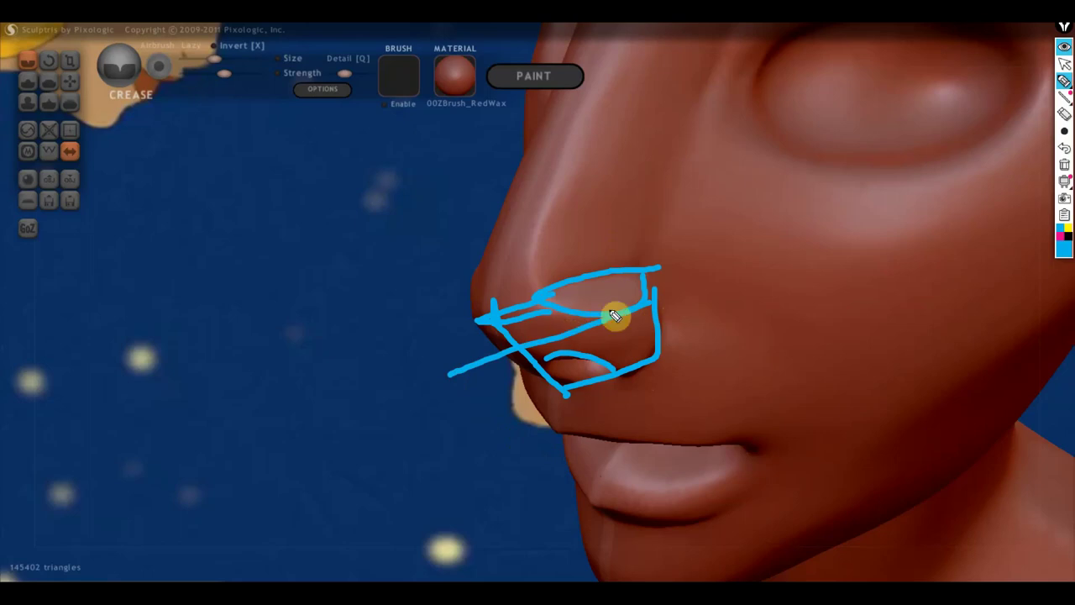
mouse_move(656, 244)
left_mouse_down()
mouse_move(704, 274)
mouse_move(696, 323)
left_mouse_up()
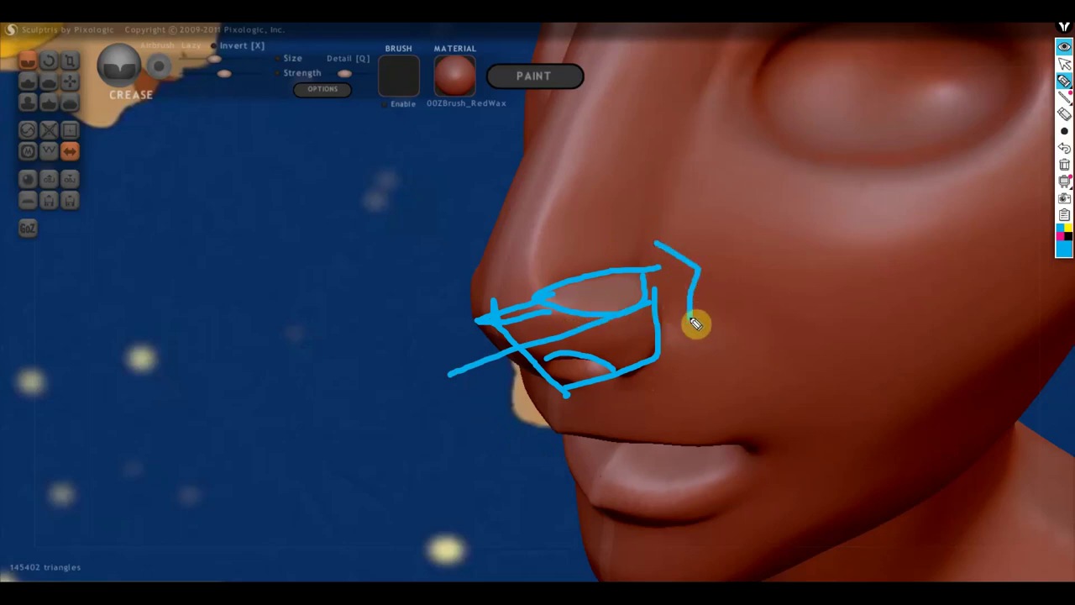
Redraw the side guide as a closed triangle beside the nostril, then erase all sketches.
key("ctrl+z")
left_click_drag(662, 265, 697, 331)
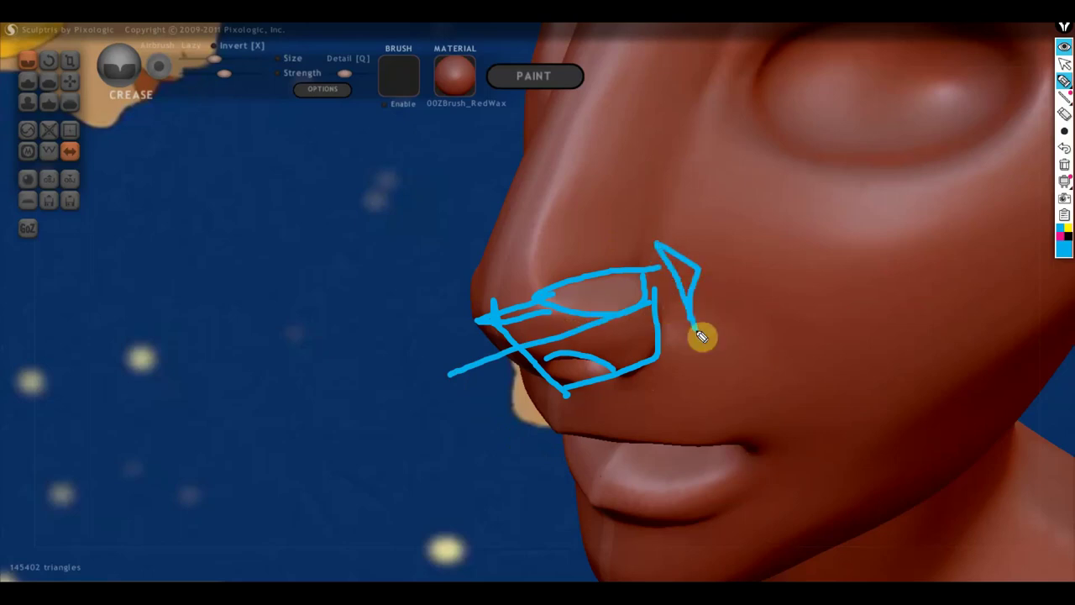
left_click_drag(688, 274, 699, 271)
mouse_move(617, 278)
left_mouse_down()
mouse_move(654, 307)
mouse_move(656, 362)
left_mouse_up()
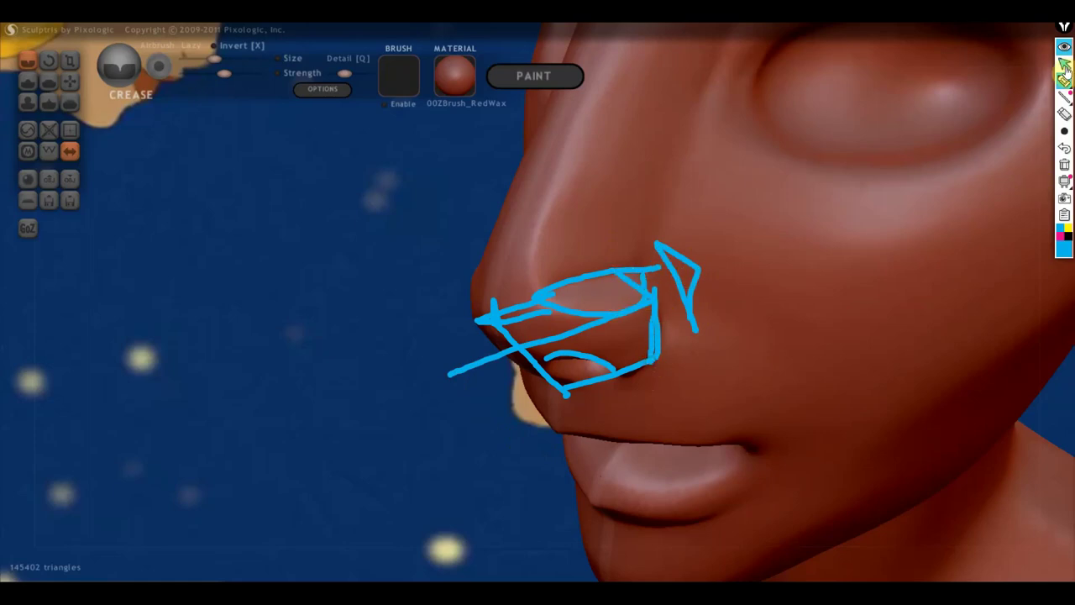
left_click(1065, 164)
Exit annotation mode and flatten the bridge of the nose with the Flatten brush.
left_click(1064, 65)
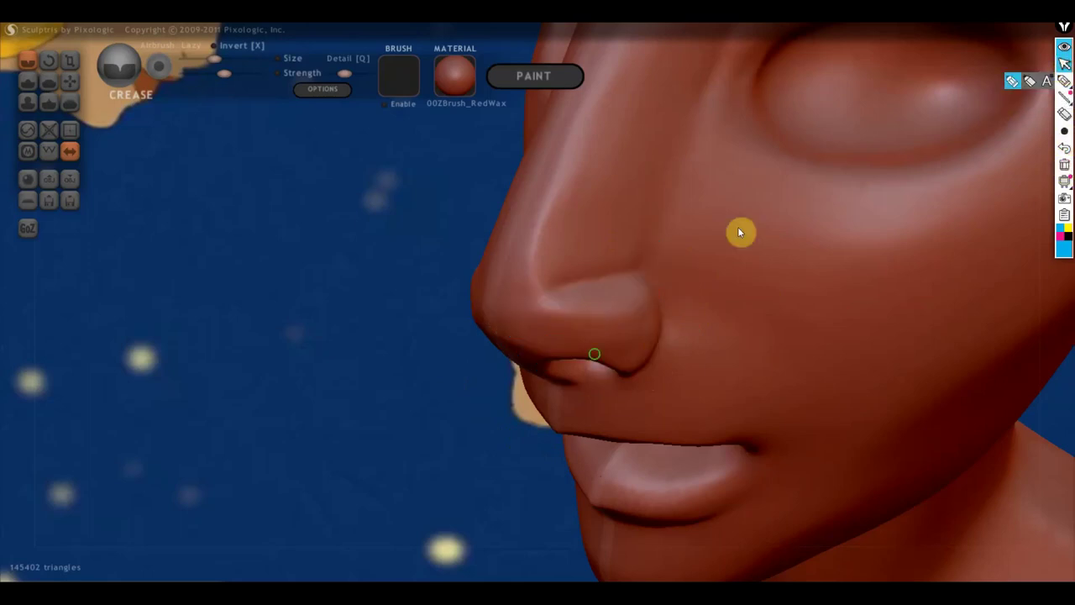
right_click_drag(738, 227, 470, 302)
left_click(39, 79)
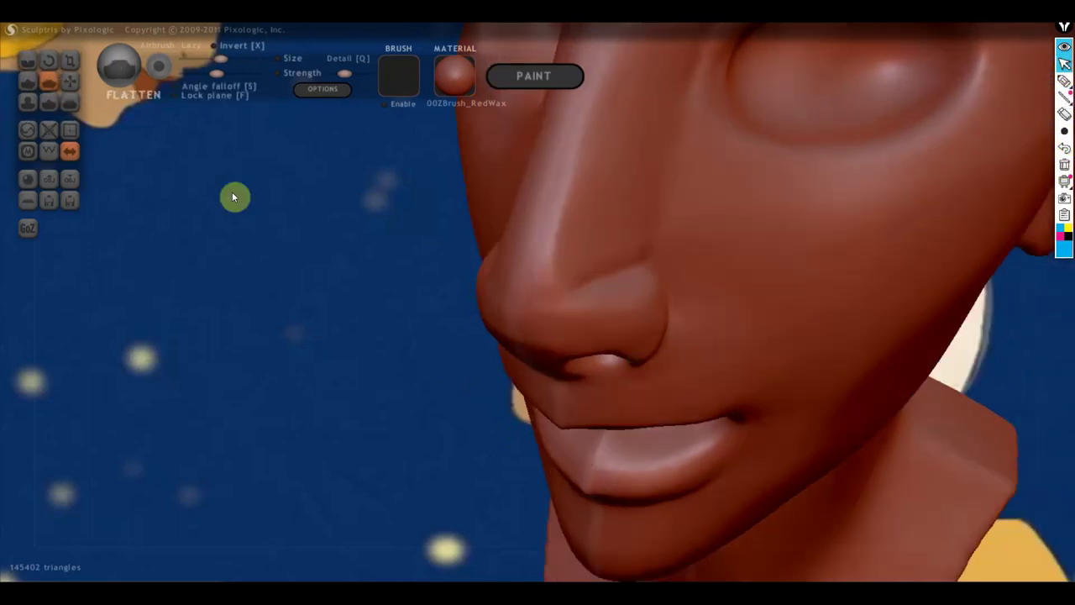
left_click_drag(232, 194, 432, 281)
left_click_drag(591, 110, 550, 249)
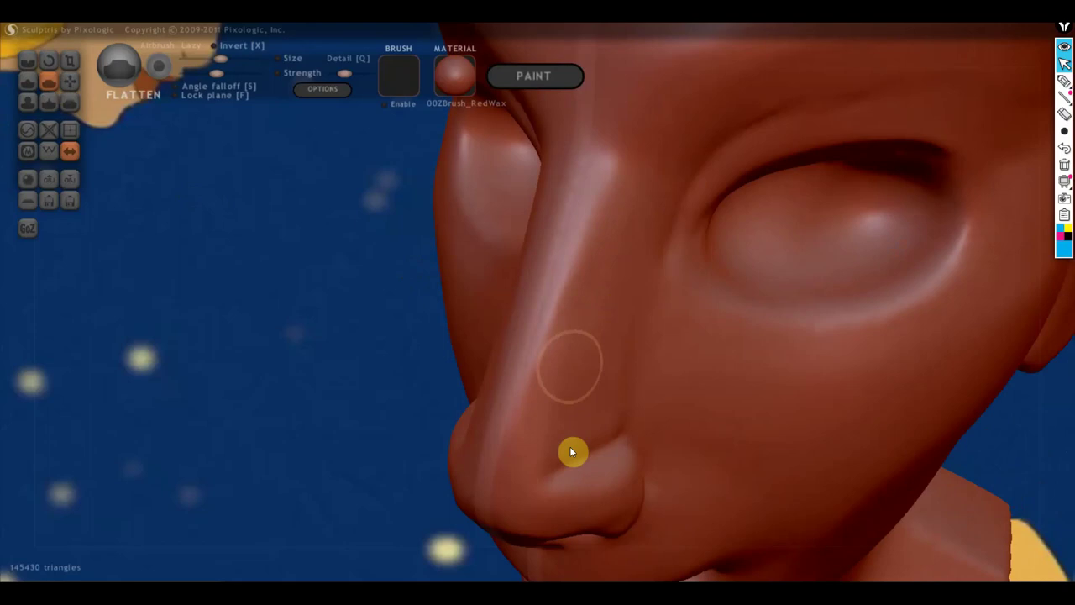
mouse_move(570, 446)
left_mouse_down()
mouse_move(587, 225)
mouse_move(571, 317)
left_mouse_up()
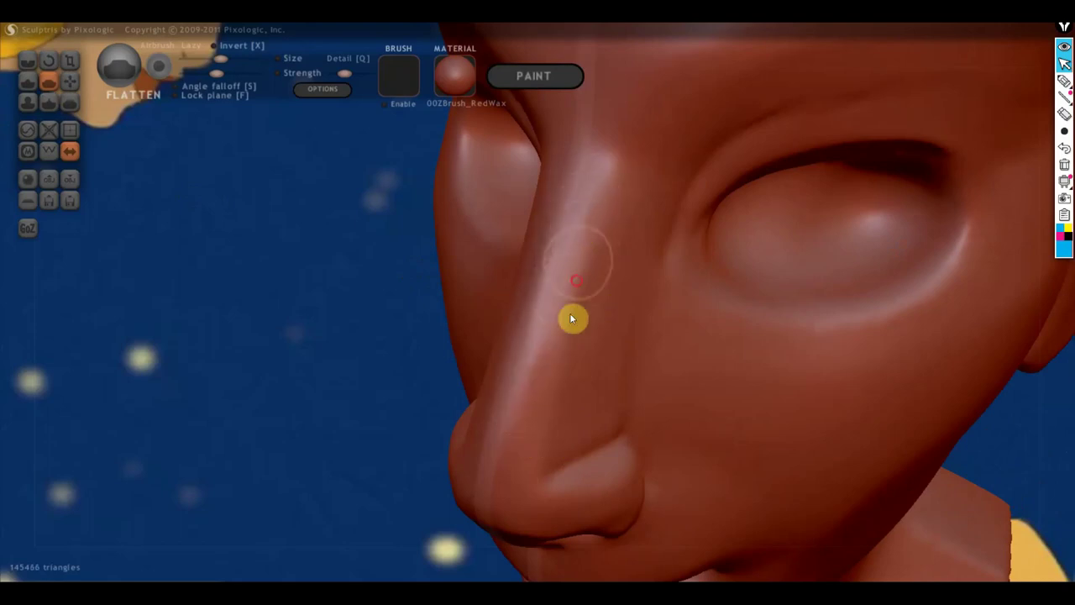
Zoom out and smooth away the small dent on the cheek beside the nose.
scroll(482, 405, "down", 1)
scroll(661, 353, "down", 1)
scroll(661, 353, "down", 1)
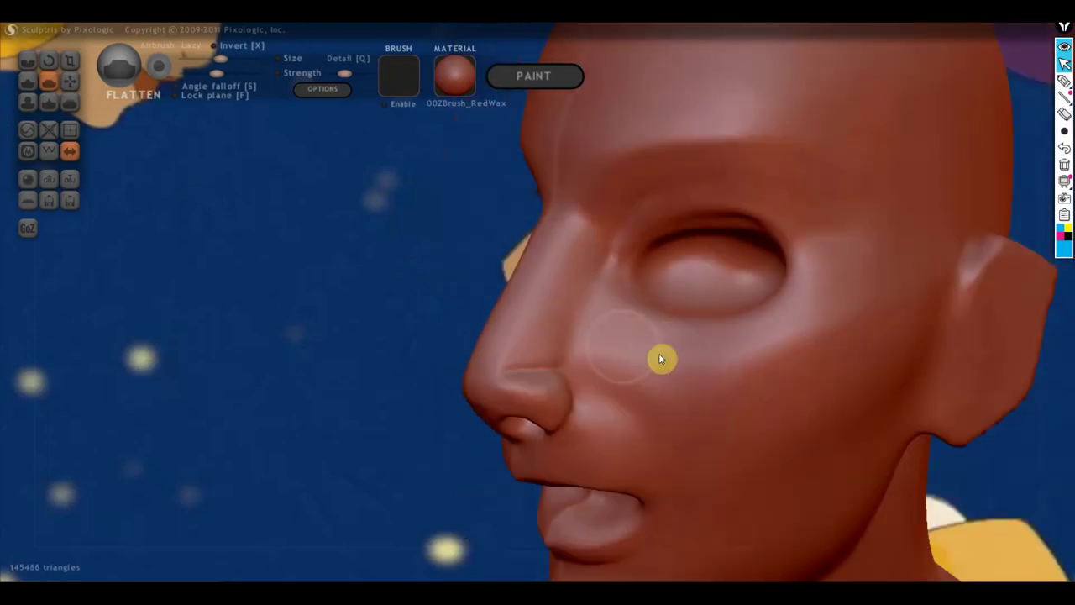
left_click_drag(704, 370, 663, 345)
right_click_drag(663, 345, 723, 469)
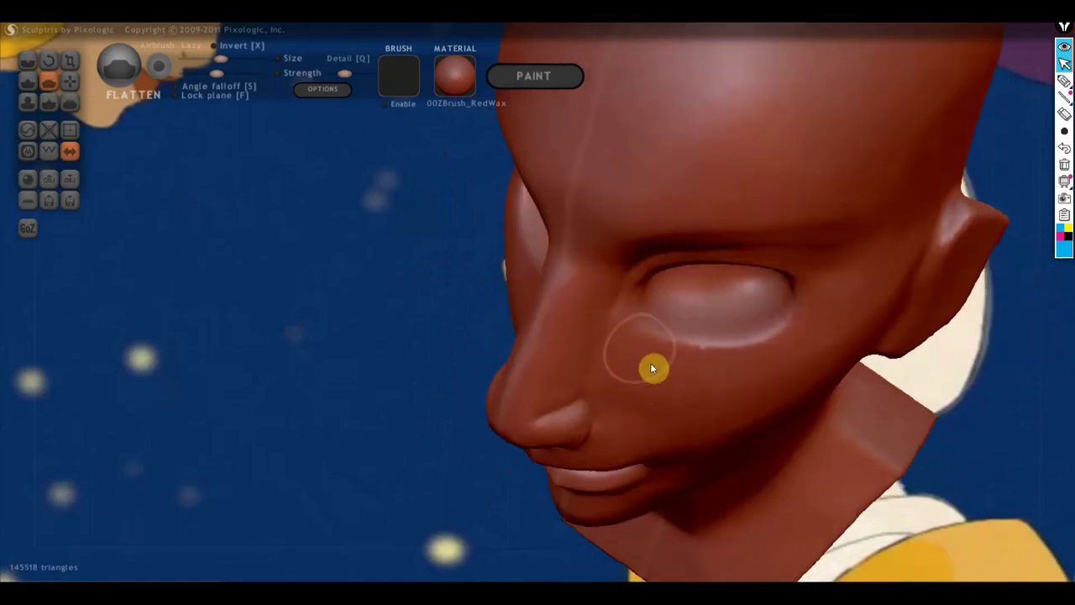
left_click_drag(628, 358, 635, 361)
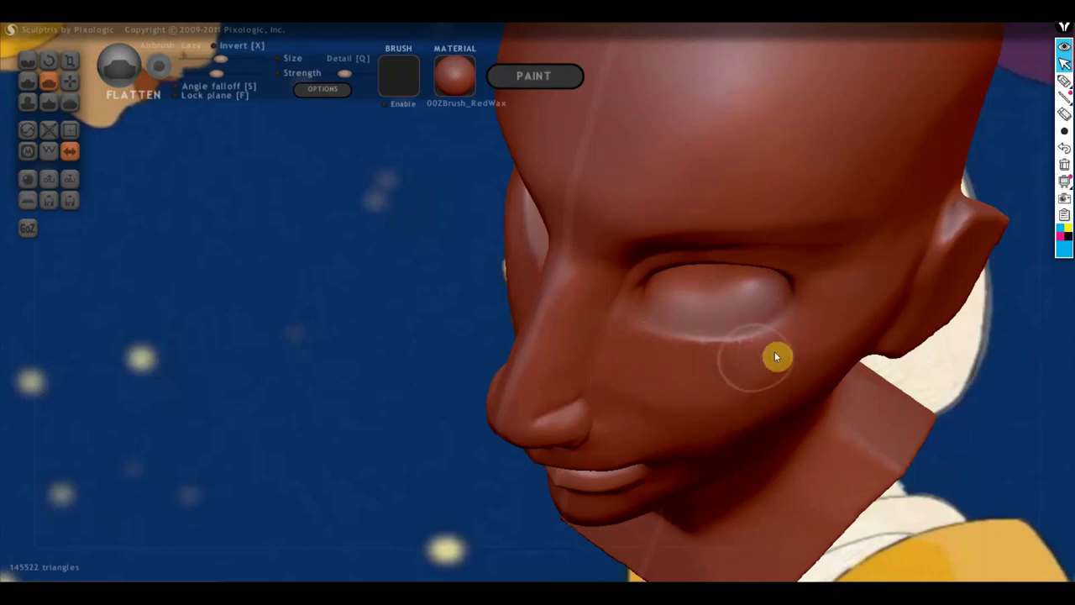
Lower the Lazy slider and flatten the cheek below the eye.
mouse_move(777, 356)
right_mouse_down()
mouse_move(701, 408)
mouse_move(629, 327)
mouse_move(748, 408)
right_mouse_up()
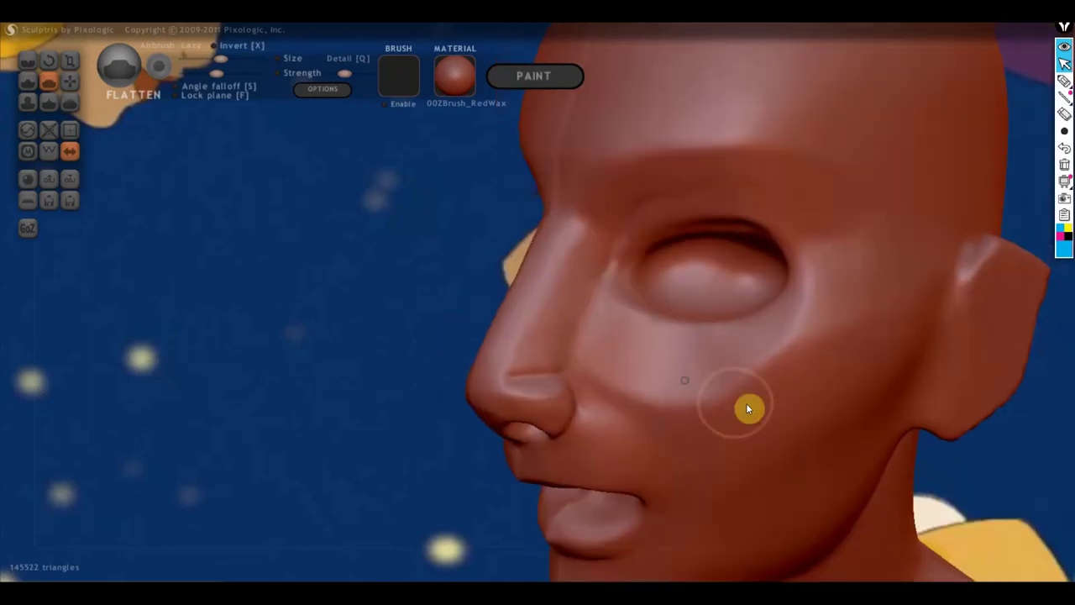
right_click_drag(471, 352, 631, 370)
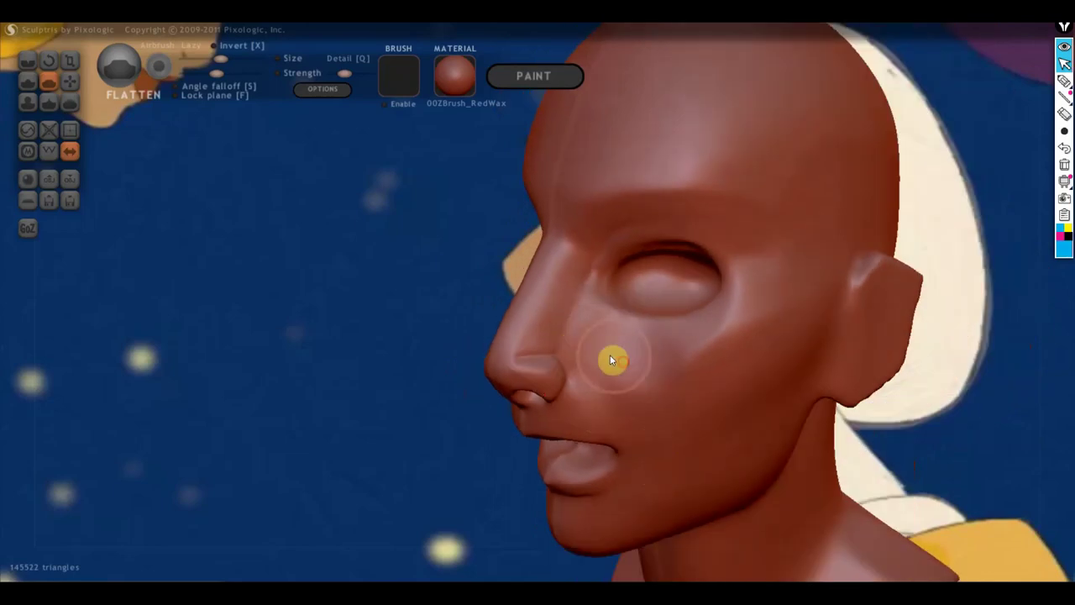
mouse_move(664, 432)
right_mouse_down()
mouse_move(758, 412)
mouse_move(724, 400)
mouse_move(739, 345)
right_mouse_up()
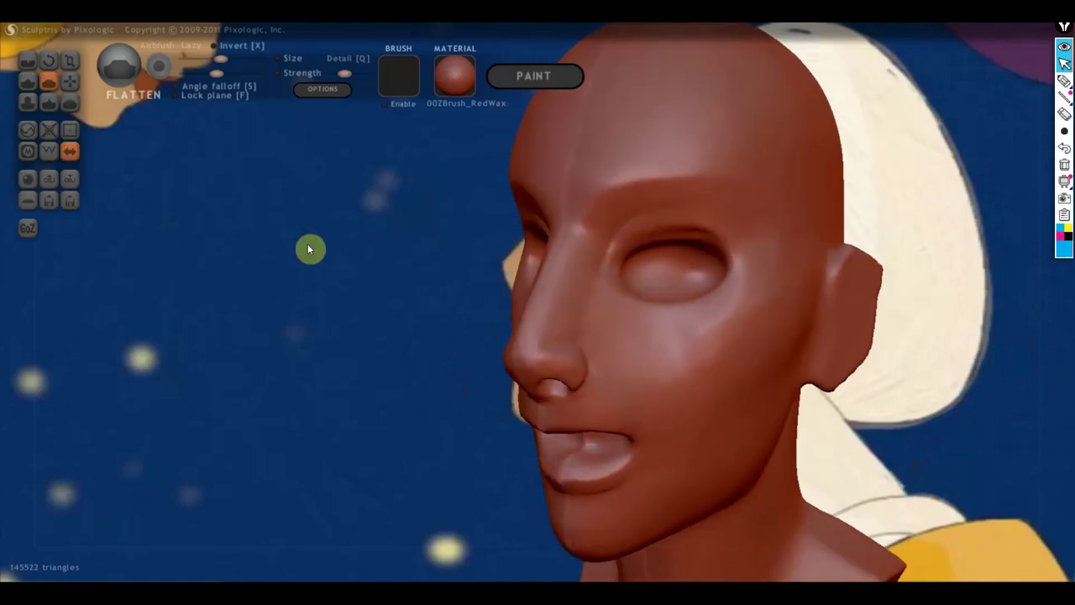
left_click_drag(216, 73, 207, 73)
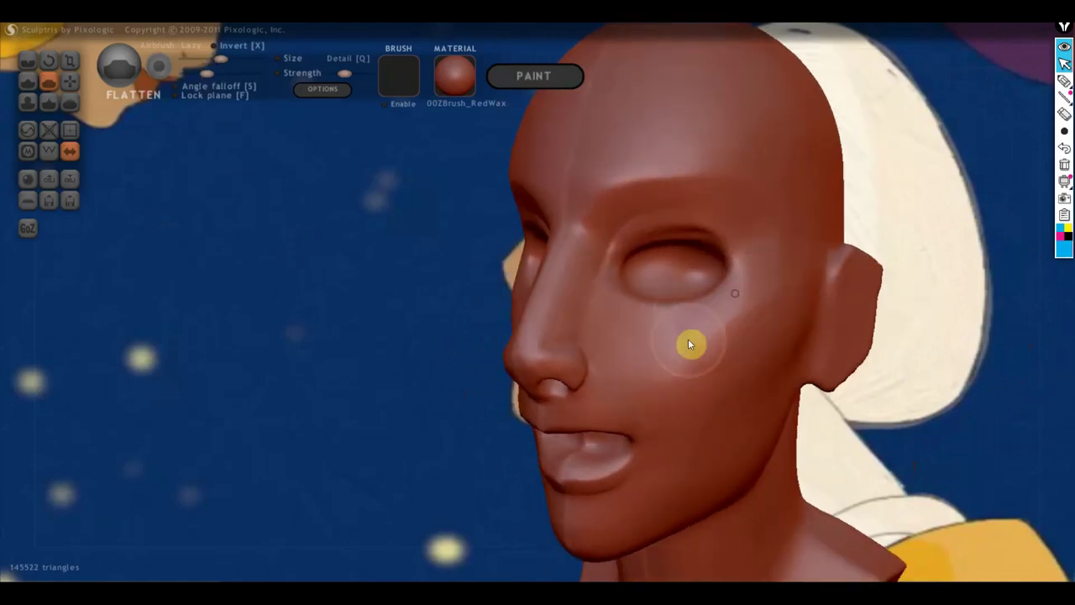
mouse_move(732, 325)
left_mouse_down()
mouse_move(739, 386)
mouse_move(731, 366)
left_mouse_up()
mouse_move(713, 392)
right_mouse_down()
mouse_move(717, 418)
mouse_move(707, 429)
mouse_move(778, 412)
mouse_move(799, 425)
right_mouse_up()
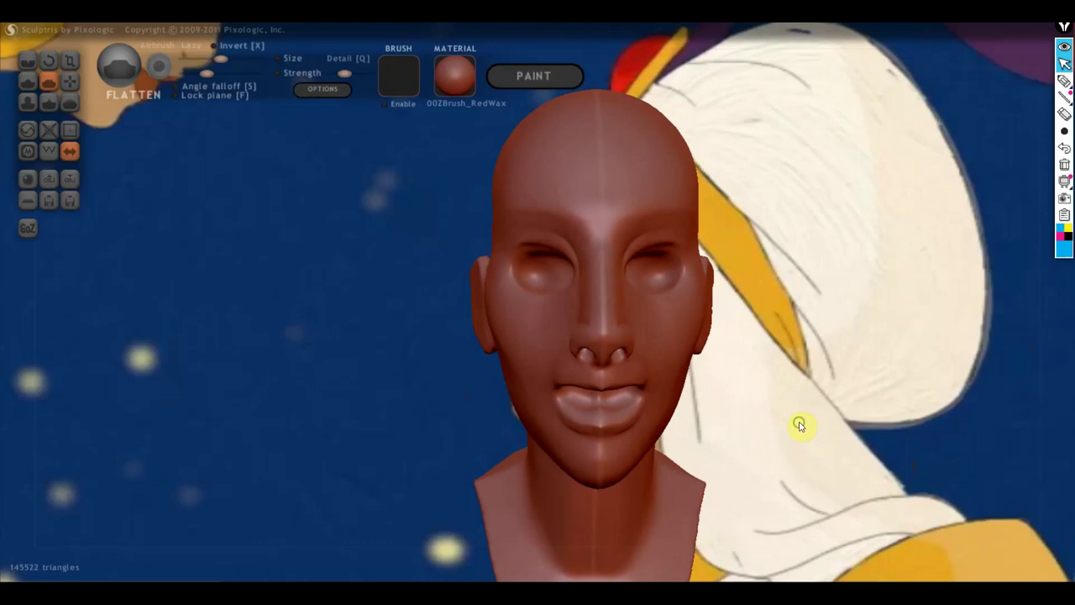
left_click(71, 84)
right_click_drag(71, 84, 499, 328)
Zoom in on the profile and drag the cheek surface upward toward the eye socket.
scroll(532, 329, "up", 2)
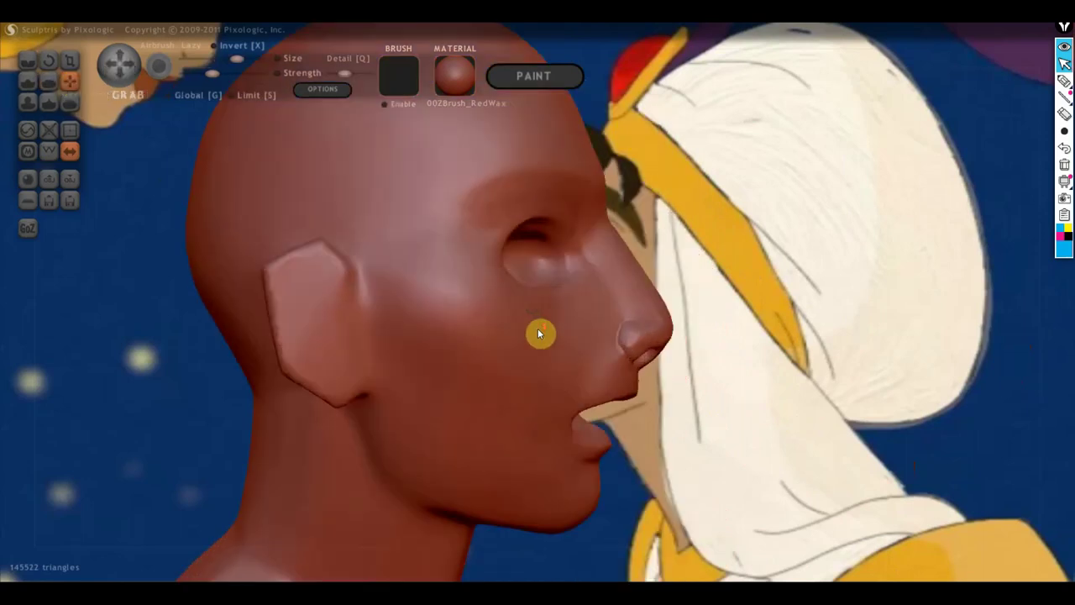
scroll(540, 333, "up", 2)
scroll(546, 378, "up", 2)
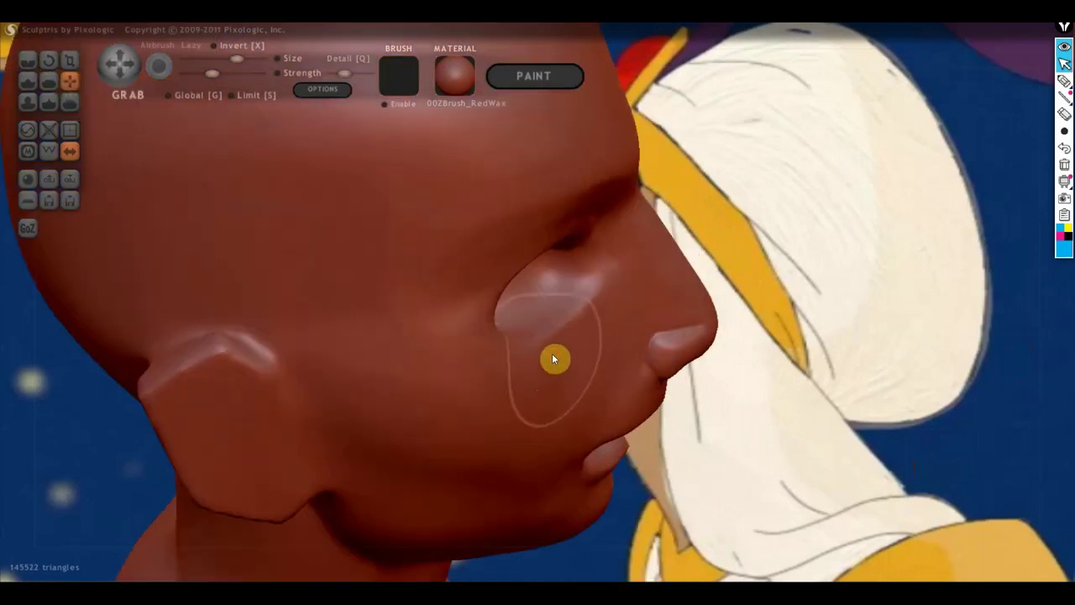
left_click_drag(573, 355, 571, 425)
right_click_drag(571, 425, 566, 372)
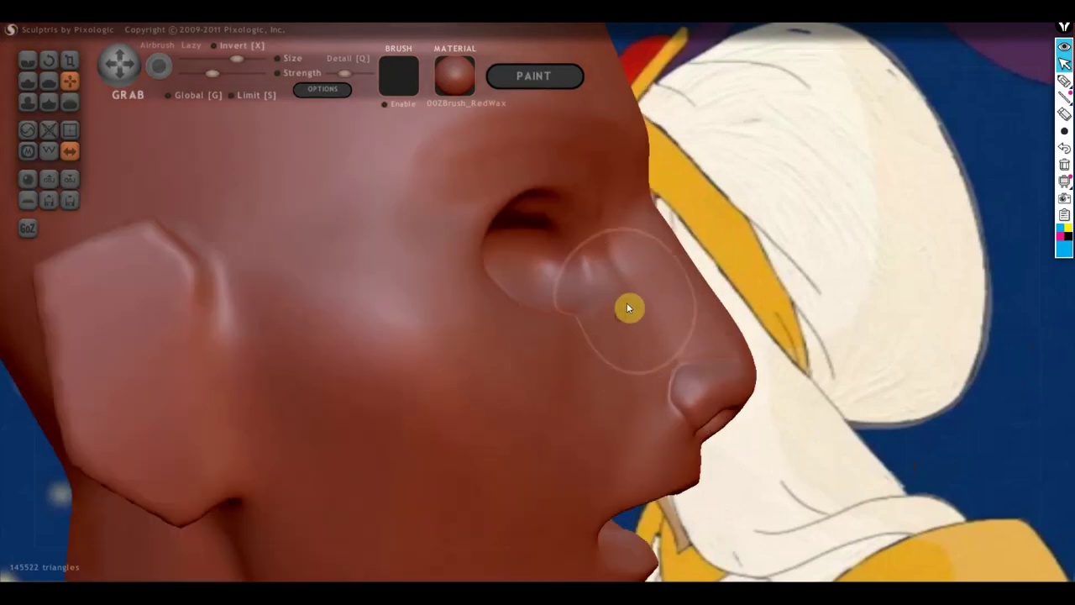
left_click_drag(616, 290, 615, 251)
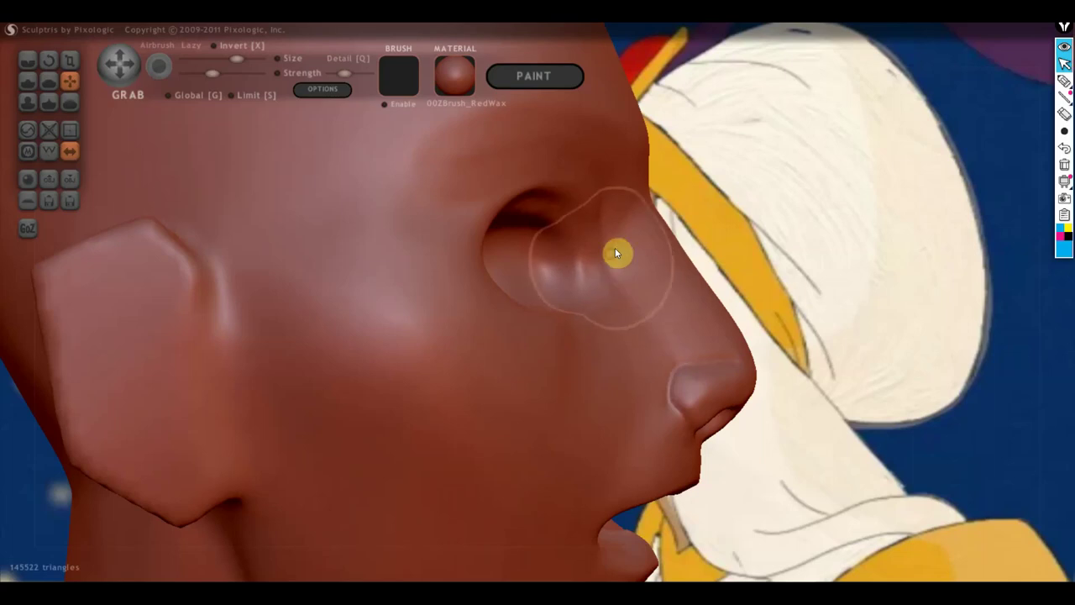
scroll(655, 290, "down", 5)
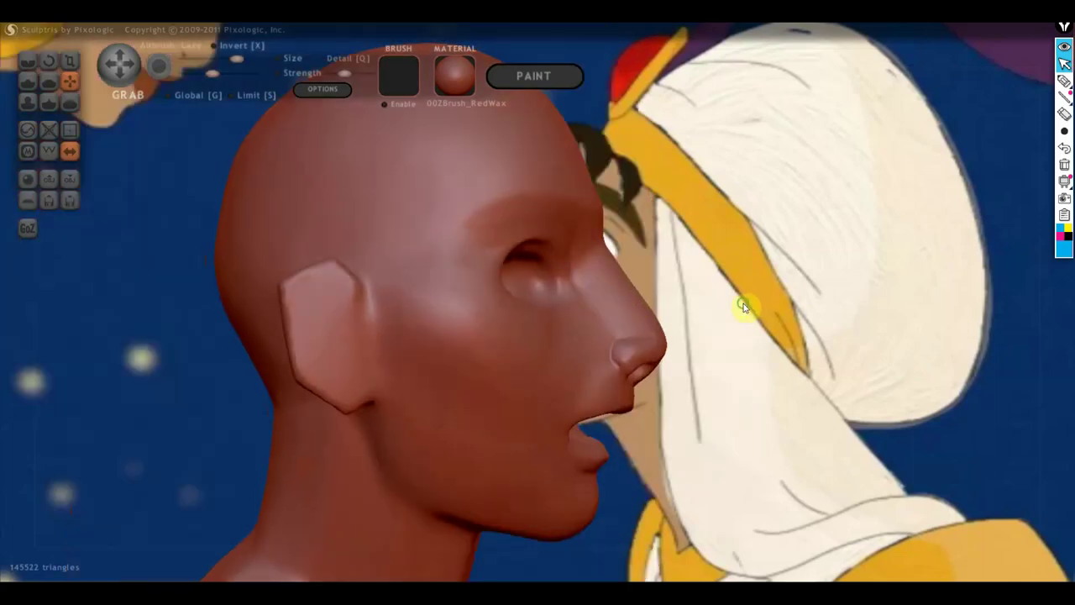
left_click(1065, 81)
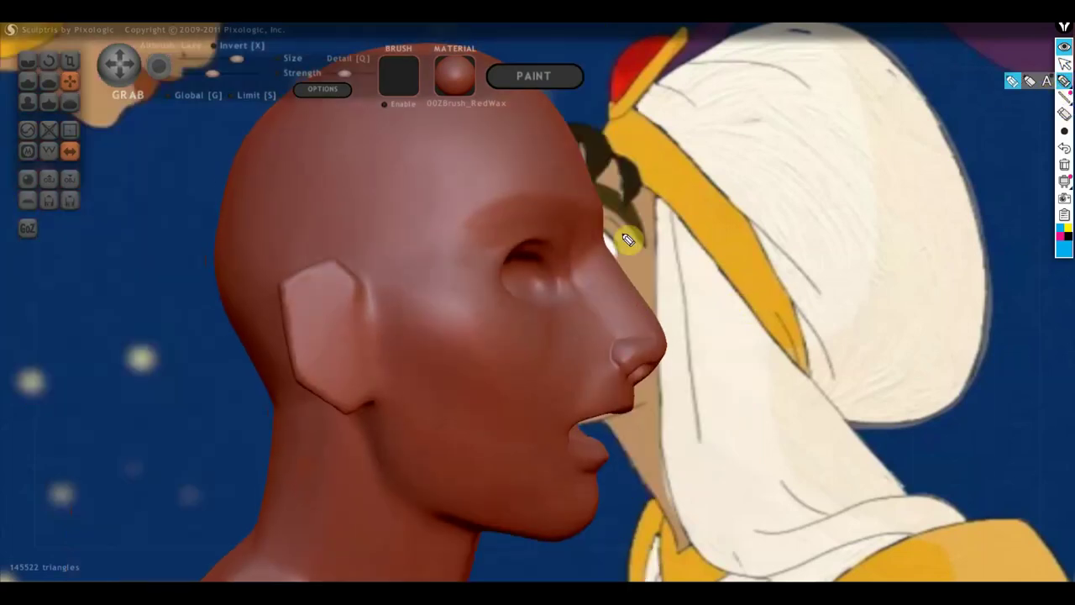
left_click_drag(578, 225, 592, 299)
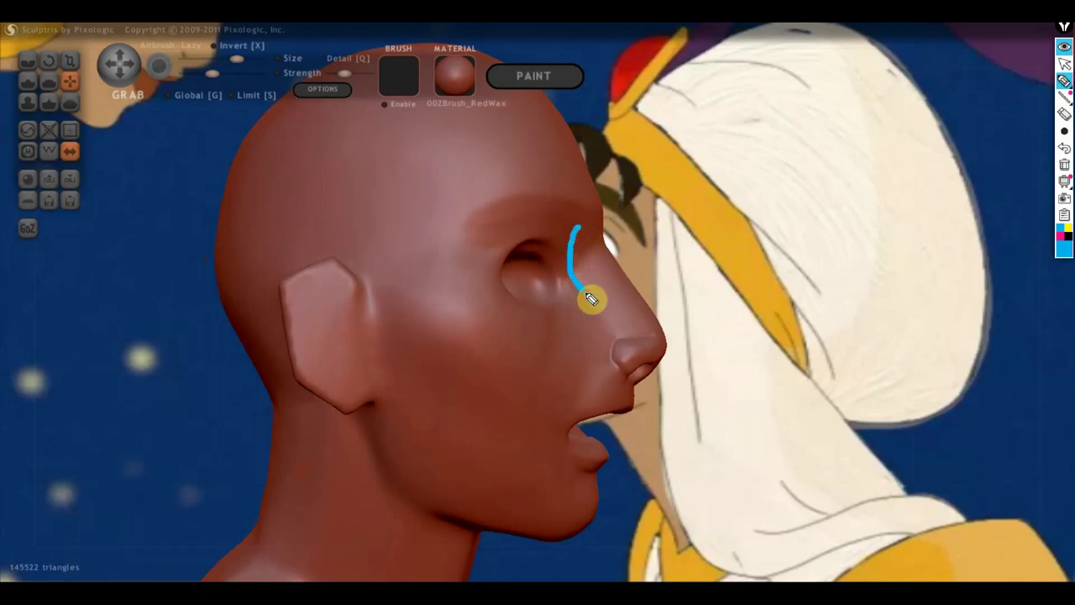
left_click_drag(577, 225, 477, 279)
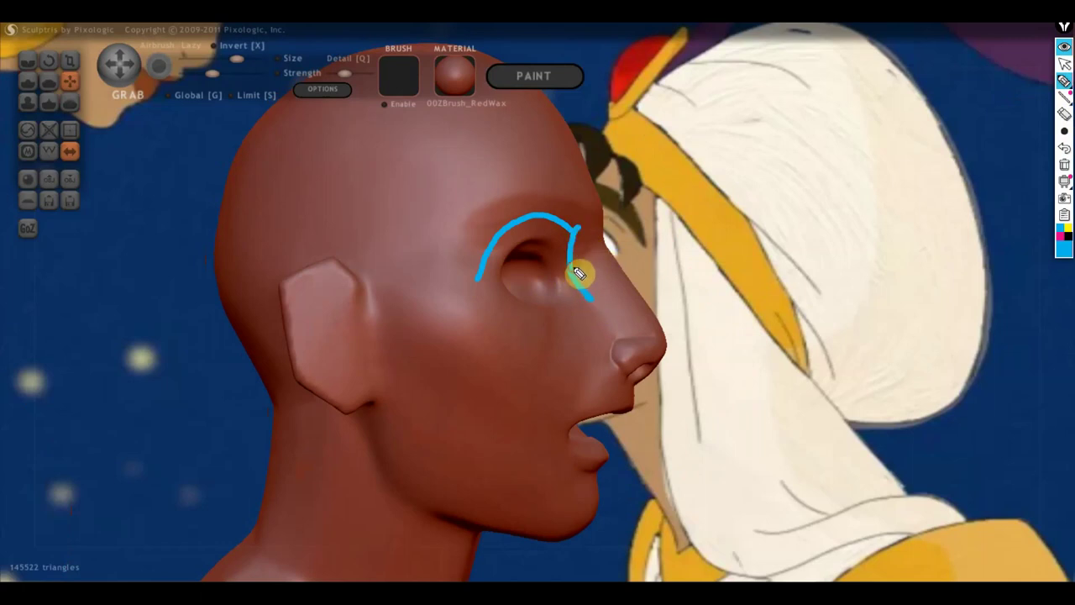
left_click_drag(571, 266, 609, 250)
mouse_move(588, 297)
left_mouse_down()
mouse_move(618, 280)
mouse_move(608, 329)
left_mouse_up()
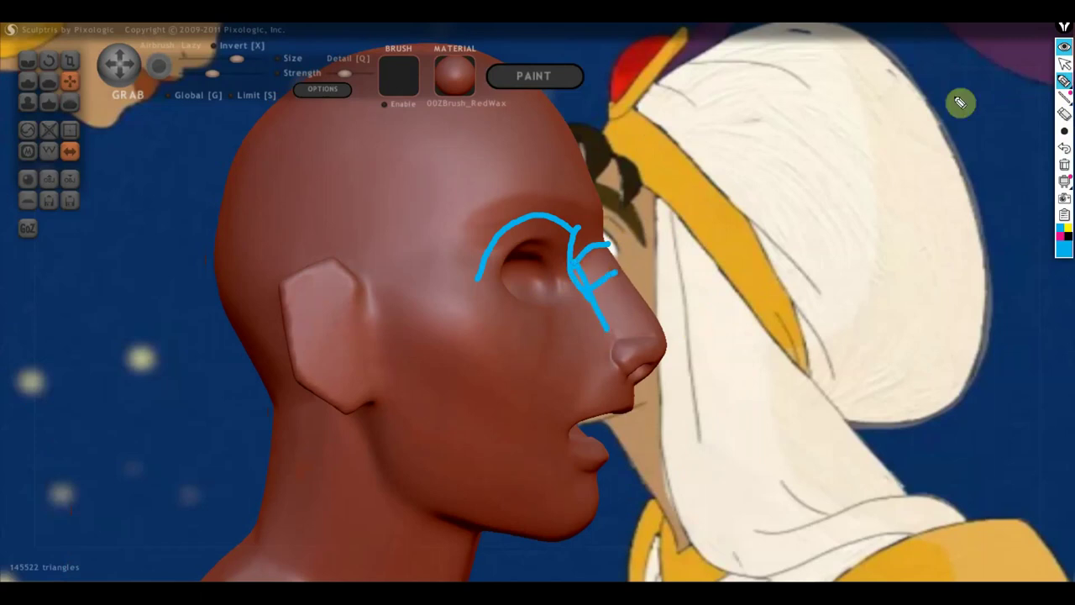
left_click(1065, 66)
left_click(1064, 163)
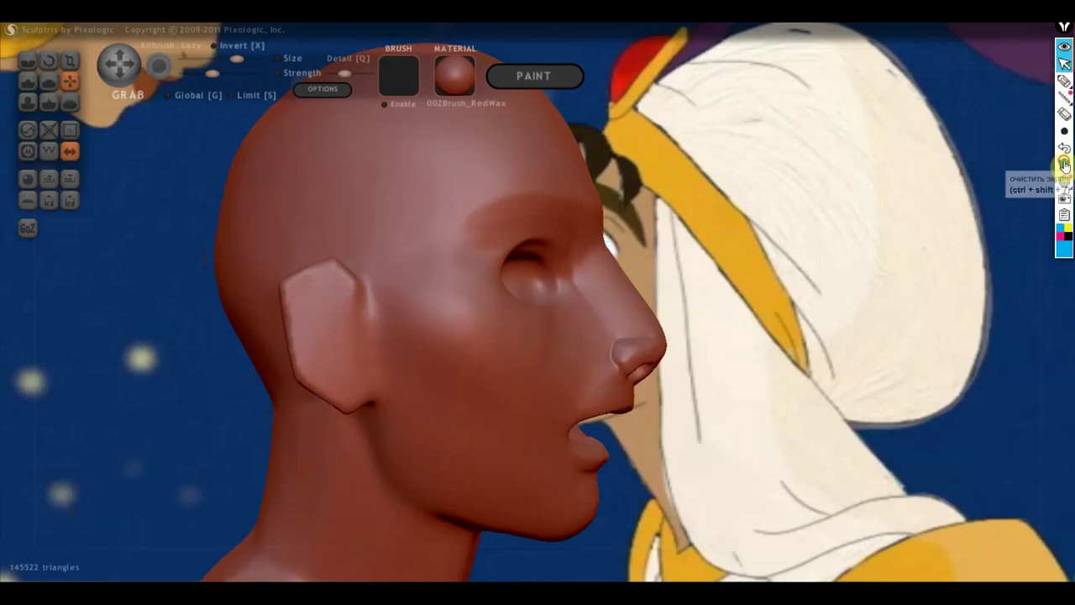
With the Draw brush, deepen the ear's inner hollow and build up its outer rim and lower part.
left_click(37, 82)
scroll(320, 325, "up", 2)
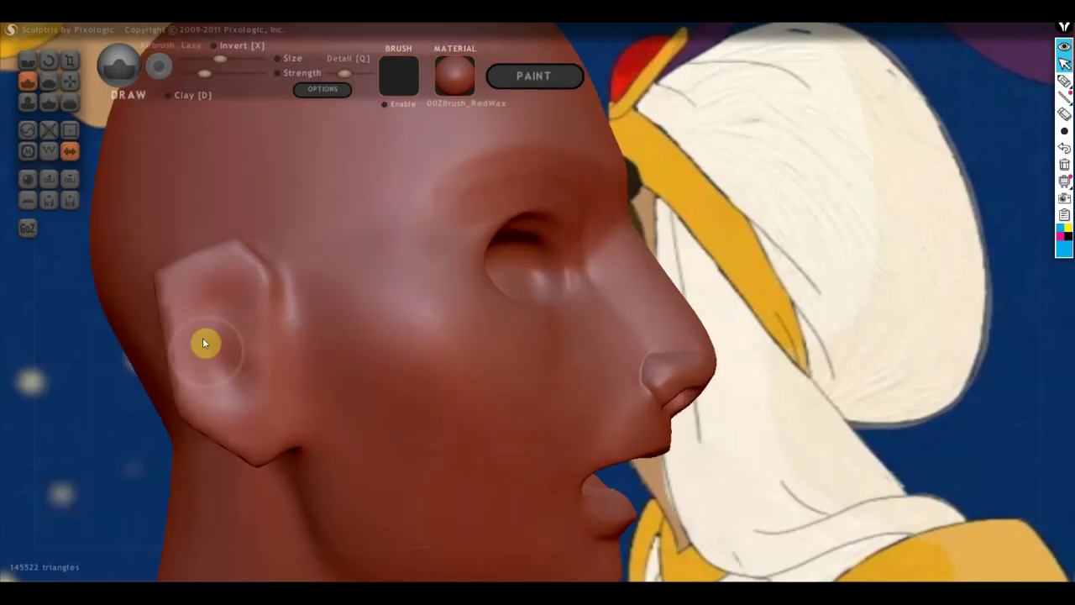
mouse_move(231, 312)
left_mouse_down()
mouse_move(230, 329)
mouse_move(284, 401)
left_mouse_up()
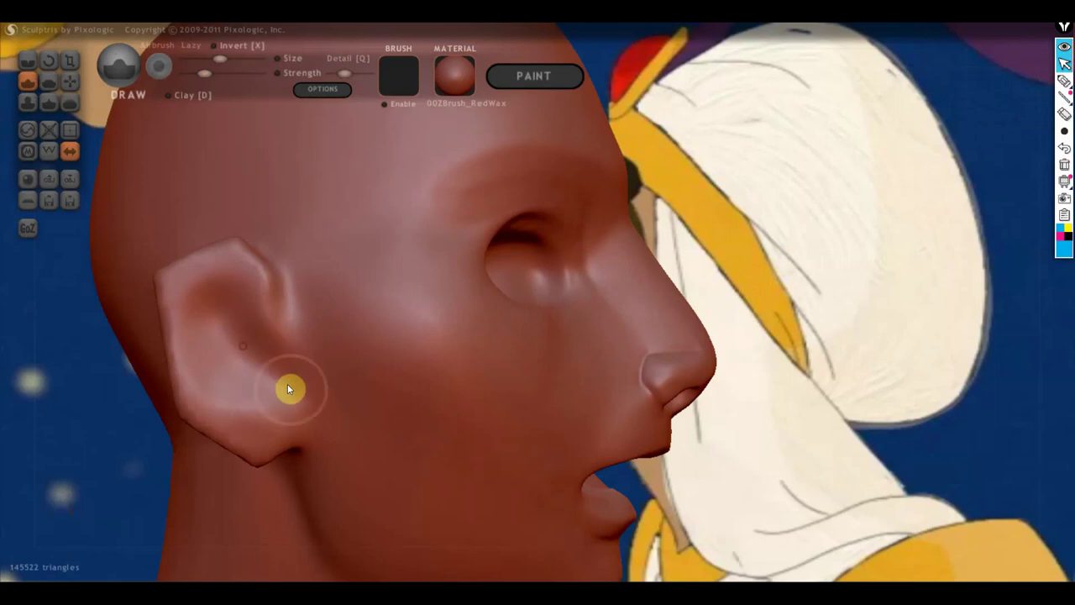
mouse_move(245, 322)
left_mouse_down()
mouse_move(230, 295)
mouse_move(192, 312)
left_mouse_up()
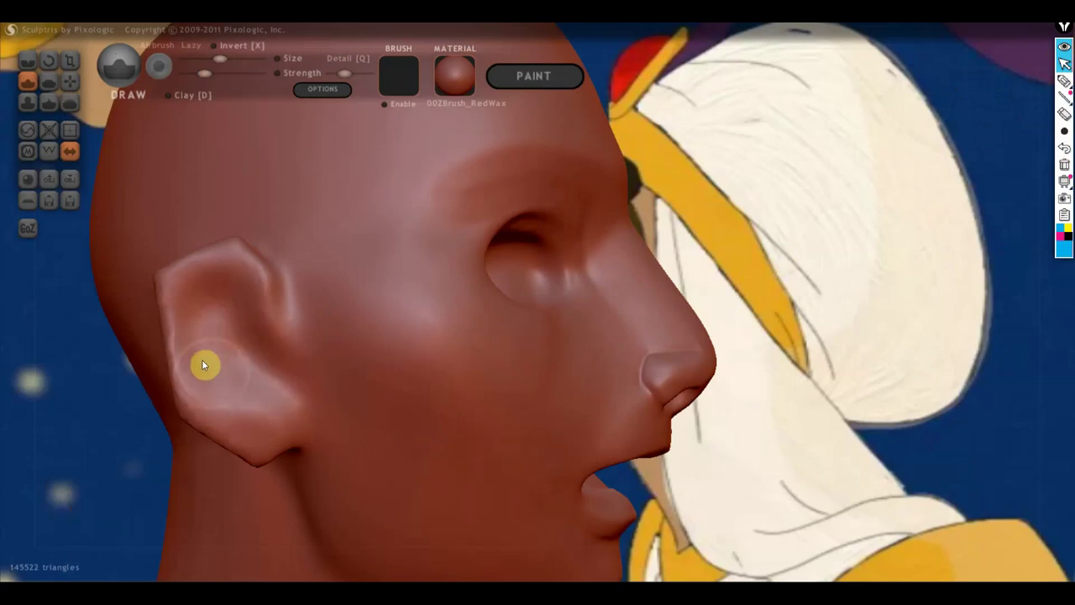
mouse_move(202, 365)
left_mouse_down()
mouse_move(285, 401)
mouse_move(207, 294)
mouse_move(247, 358)
mouse_move(226, 290)
mouse_move(278, 384)
mouse_move(212, 324)
left_mouse_up()
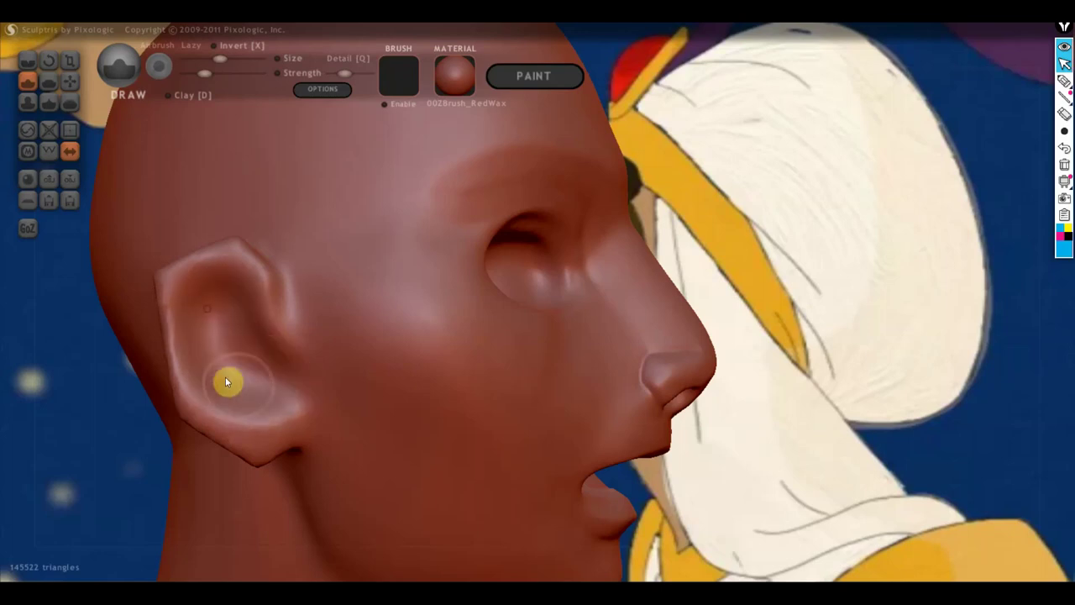
right_click_drag(307, 398, 440, 387)
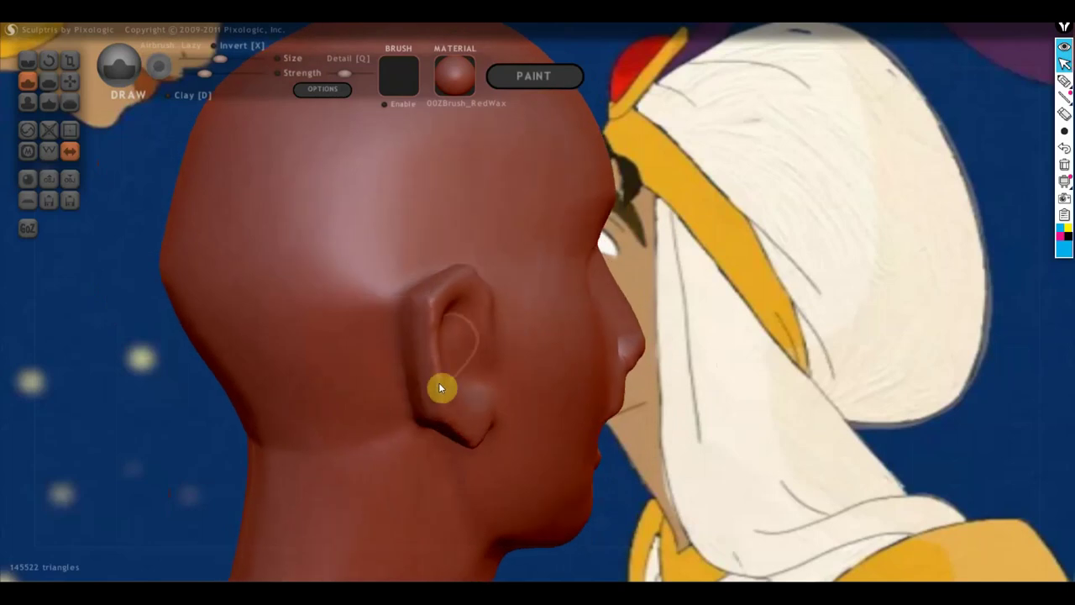
With the Flatten brush, flatten the back of the ear along its length.
left_click(48, 80)
scroll(431, 411, "up", 5)
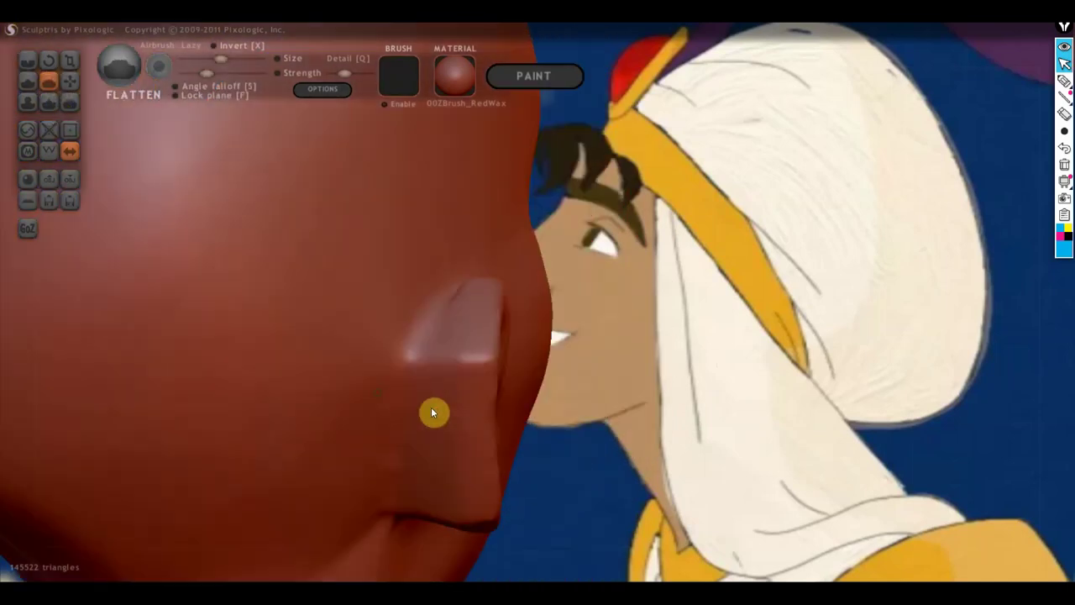
mouse_move(471, 362)
left_mouse_down()
mouse_move(463, 308)
mouse_move(463, 328)
mouse_move(473, 311)
left_mouse_up()
right_click_drag(473, 312, 474, 477)
mouse_move(474, 477)
left_mouse_down()
mouse_move(451, 298)
mouse_move(458, 461)
mouse_move(429, 436)
left_mouse_up()
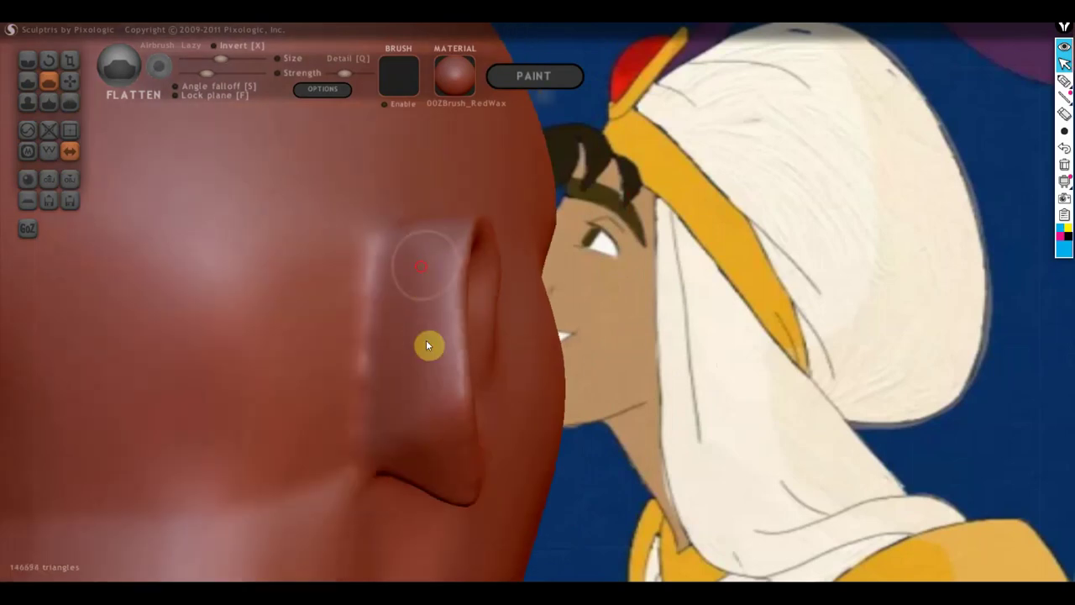
mouse_move(426, 344)
right_mouse_down()
mouse_move(343, 391)
mouse_move(429, 312)
mouse_move(423, 391)
mouse_move(440, 426)
right_mouse_up()
scroll(445, 392, "up", 2)
Flatten the cheek beside the ear, the top of the ear and the ear lobe.
mouse_move(409, 480)
left_mouse_down()
mouse_move(376, 472)
mouse_move(413, 489)
left_mouse_up()
mouse_move(413, 490)
right_mouse_down()
mouse_move(344, 420)
mouse_move(562, 412)
mouse_move(446, 341)
mouse_move(572, 295)
mouse_move(519, 353)
right_mouse_up()
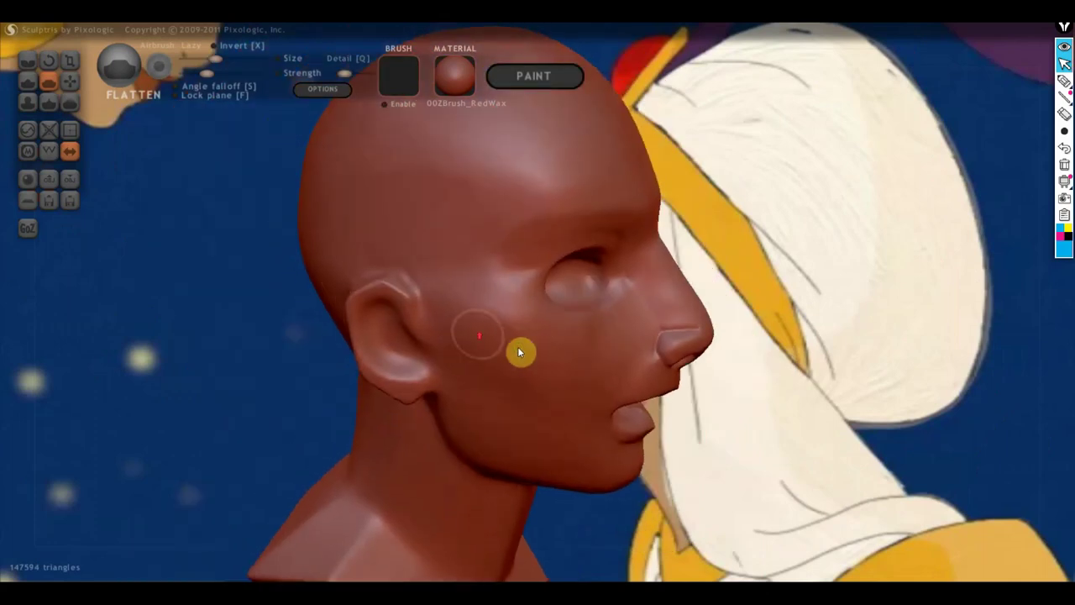
scroll(372, 350, "up", 3)
scroll(300, 323, "up", 2)
right_click_drag(298, 320, 293, 306)
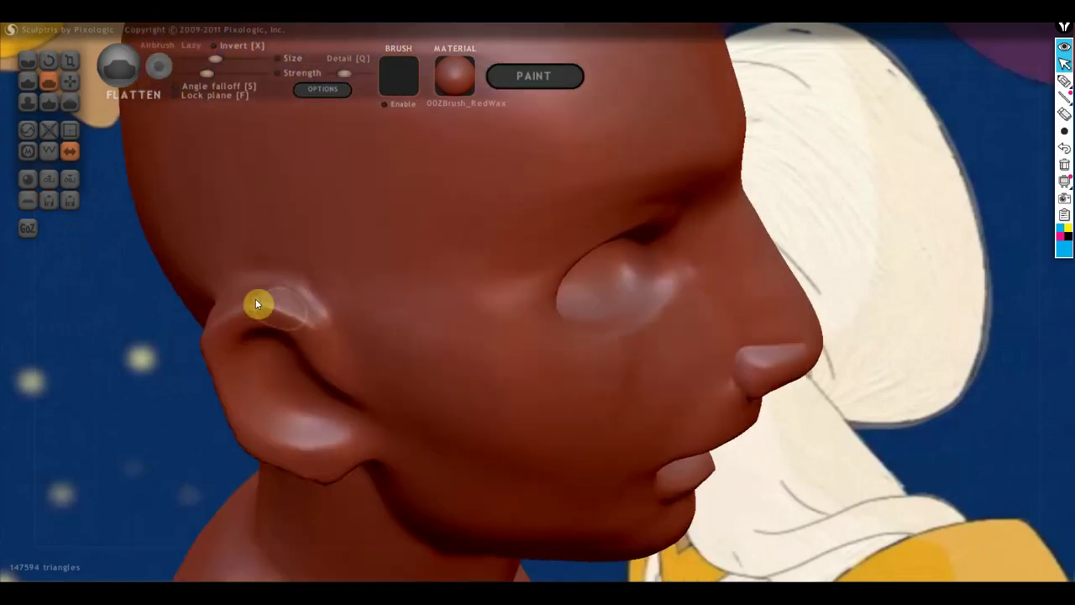
left_click_drag(260, 301, 248, 306)
left_click_drag(318, 343, 323, 343)
right_click_drag(324, 343, 364, 342)
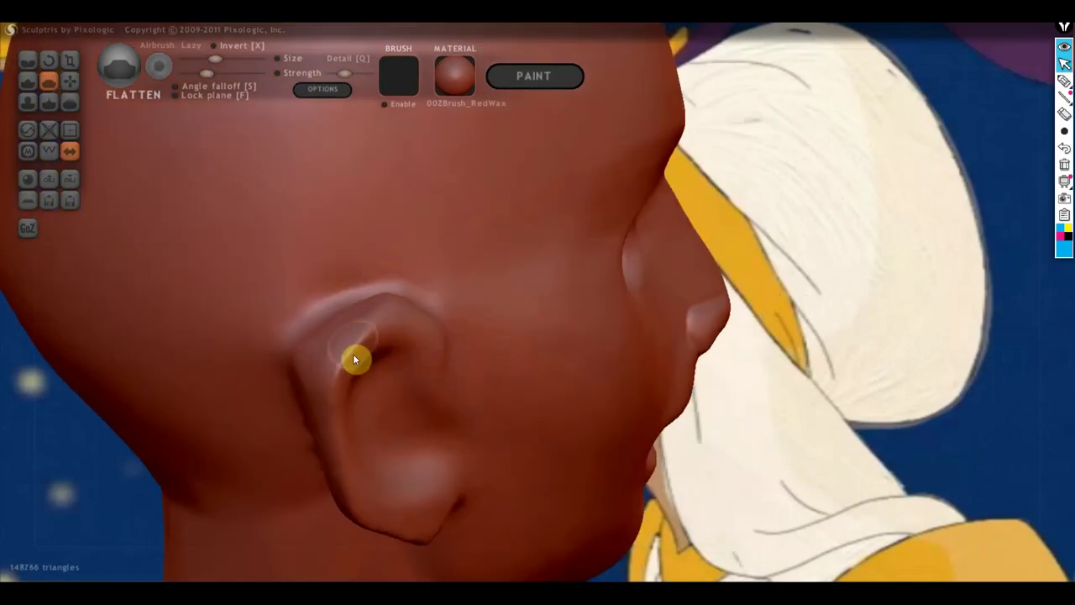
mouse_move(324, 415)
right_mouse_down()
mouse_move(299, 401)
mouse_move(327, 353)
right_mouse_up()
left_click_drag(346, 282, 389, 364)
mouse_move(395, 366)
right_mouse_down()
mouse_move(533, 360)
mouse_move(474, 353)
mouse_move(521, 384)
mouse_move(444, 439)
right_mouse_up()
scroll(449, 432, "down", 5)
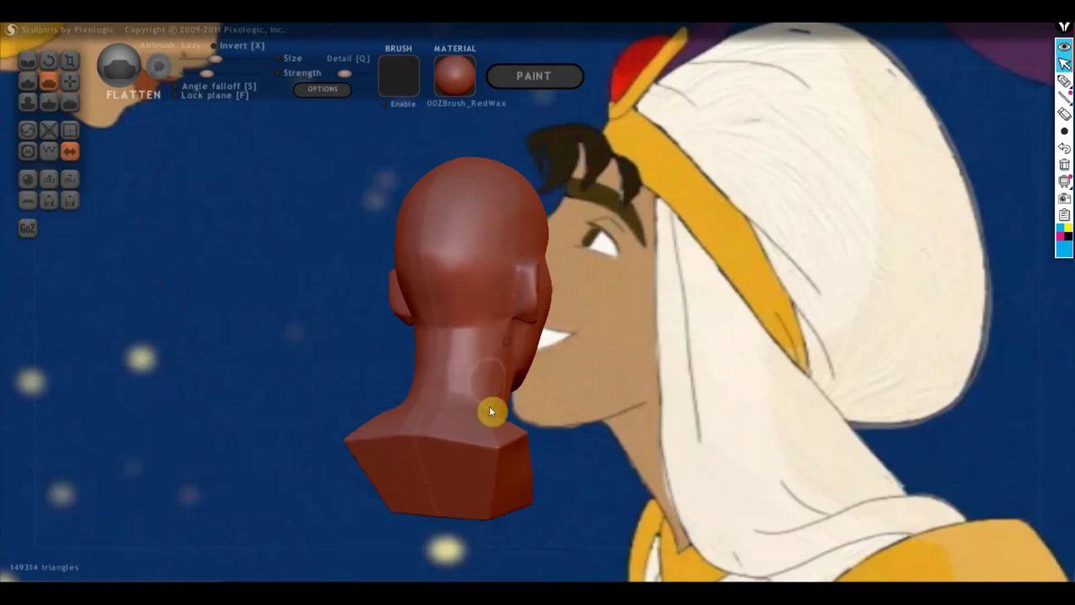
mouse_move(472, 354)
right_mouse_down()
mouse_move(408, 390)
mouse_move(494, 346)
right_mouse_up()
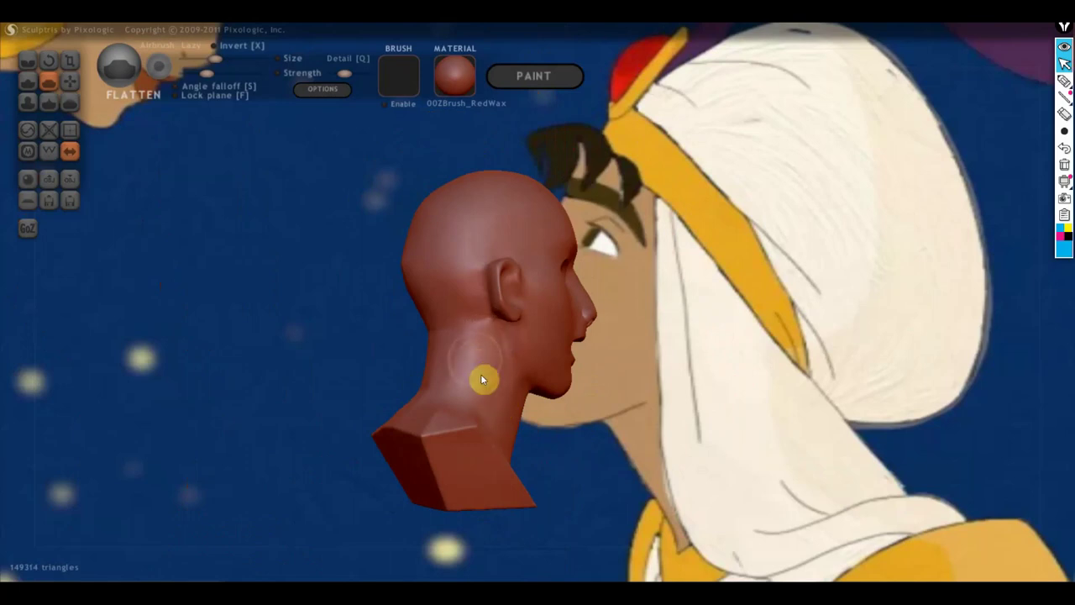
mouse_move(513, 416)
right_mouse_down()
mouse_move(499, 438)
mouse_move(542, 455)
right_mouse_up()
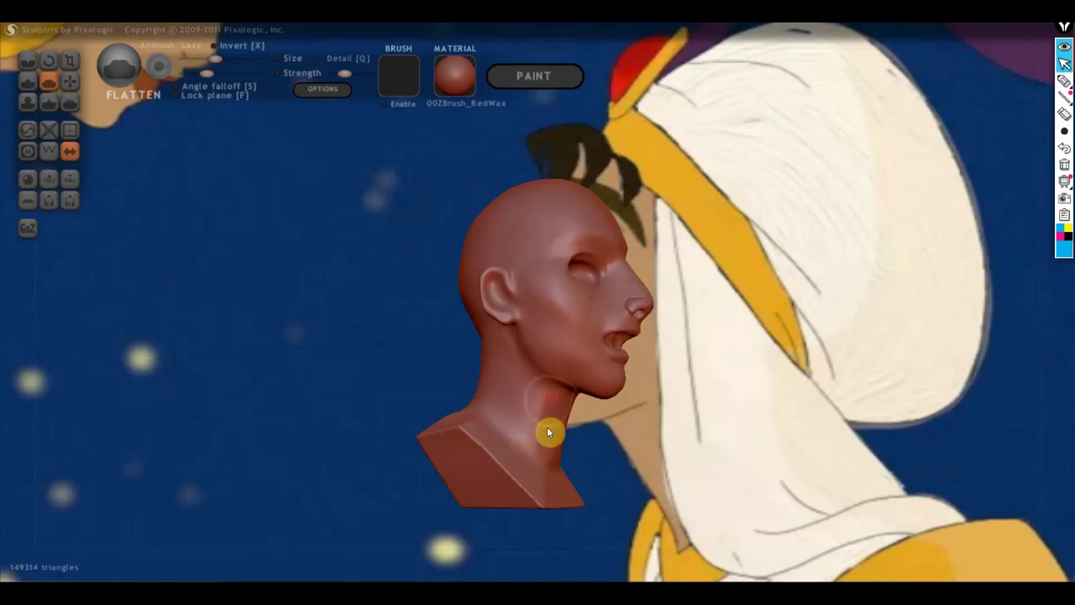
right_click_drag(547, 448, 402, 458)
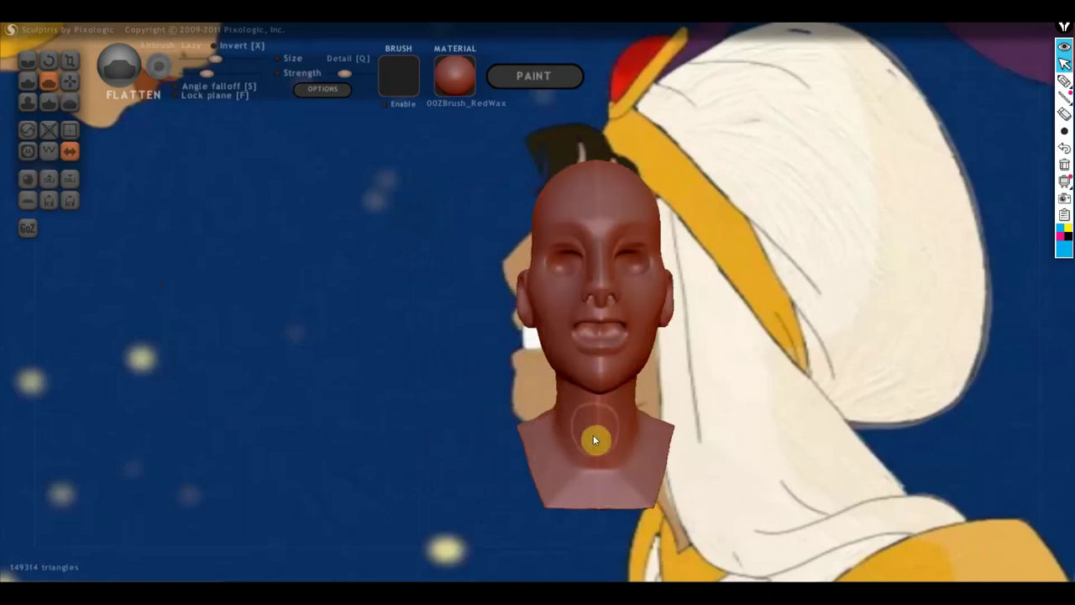
right_click_drag(591, 452, 499, 521, "alt")
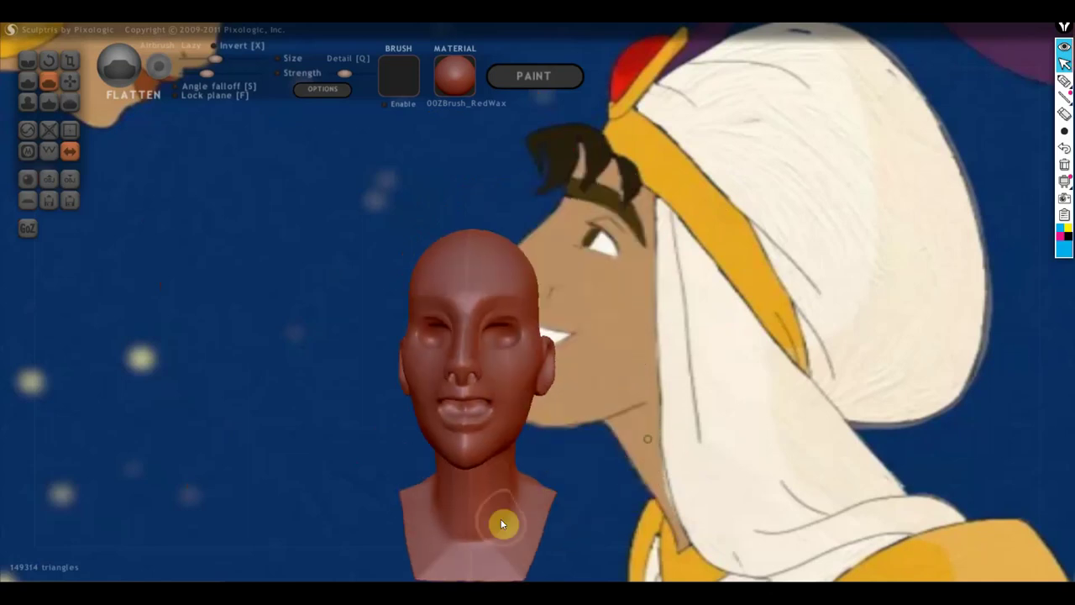
scroll(588, 474, "up", 2)
scroll(646, 465, "up", 1)
scroll(684, 462, "up", 1)
right_click_drag(684, 462, 631, 358, "alt")
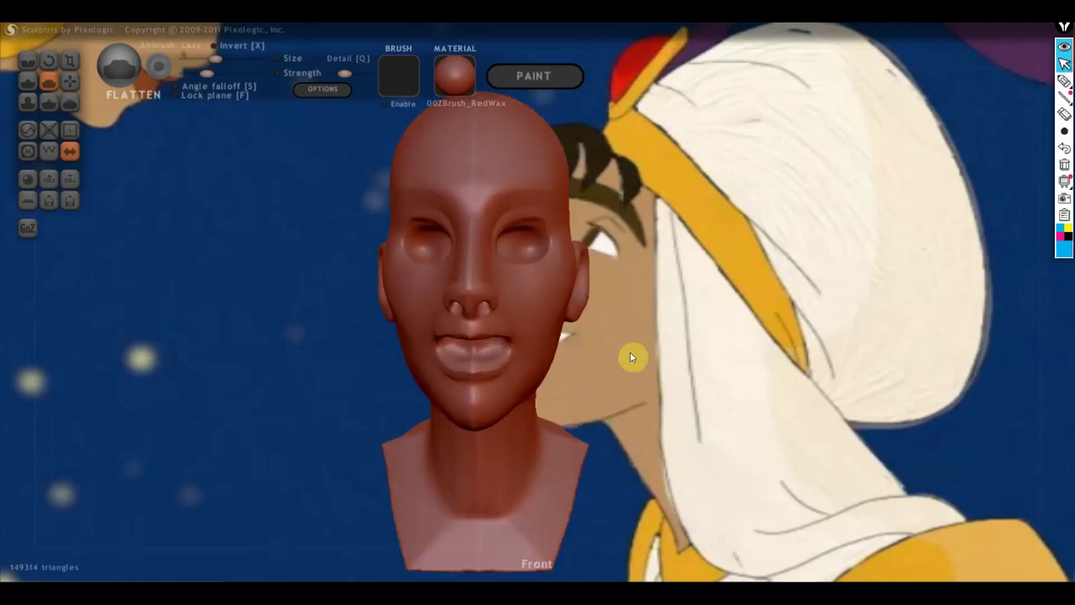
scroll(608, 314, "up", 1)
scroll(641, 310, "up", 2)
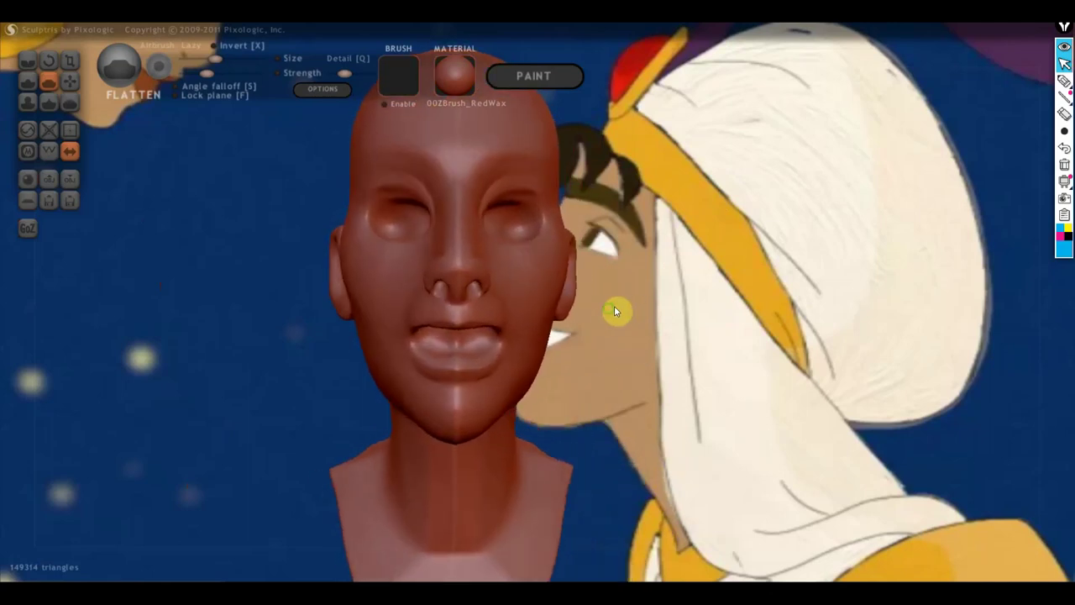
mouse_move(614, 305)
right_mouse_down()
mouse_move(605, 319)
mouse_move(688, 316)
right_mouse_up()
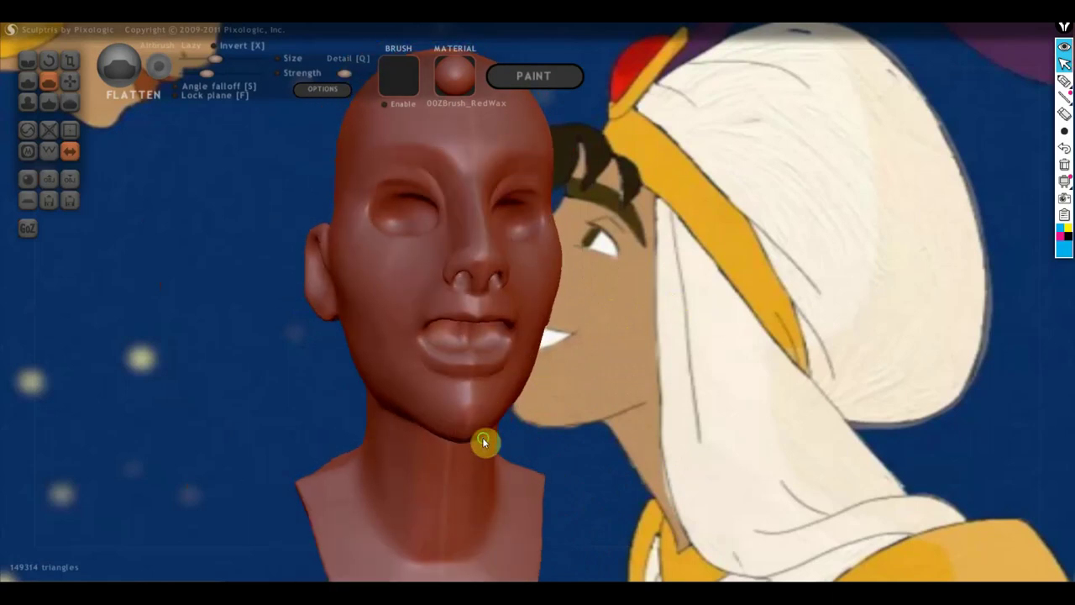
mouse_move(468, 413)
right_mouse_down()
mouse_move(482, 413)
mouse_move(502, 385)
mouse_move(496, 356)
right_mouse_up()
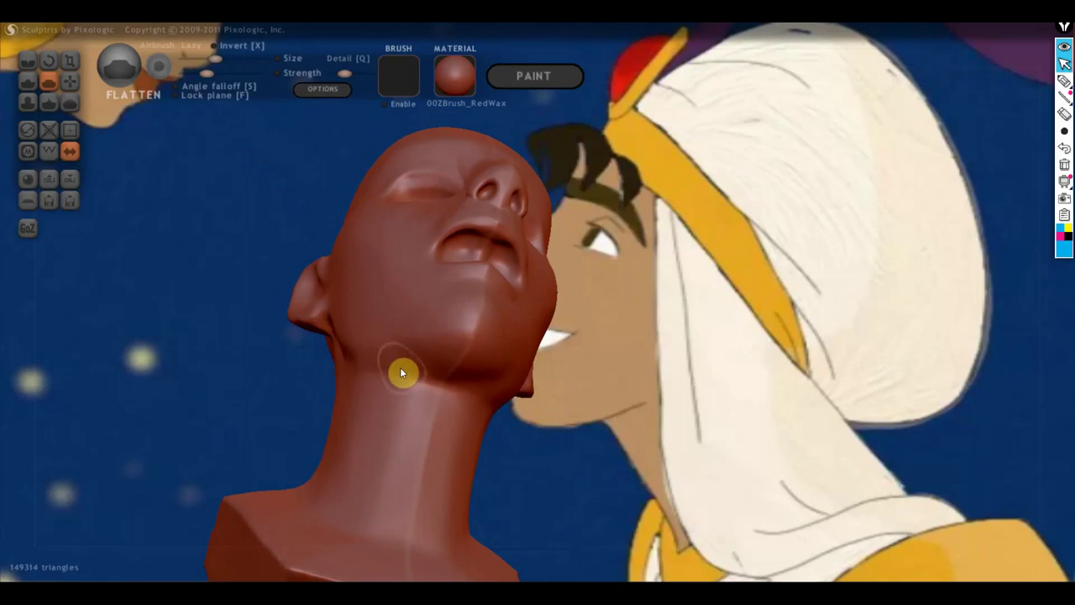
right_click_drag(380, 392, 536, 458)
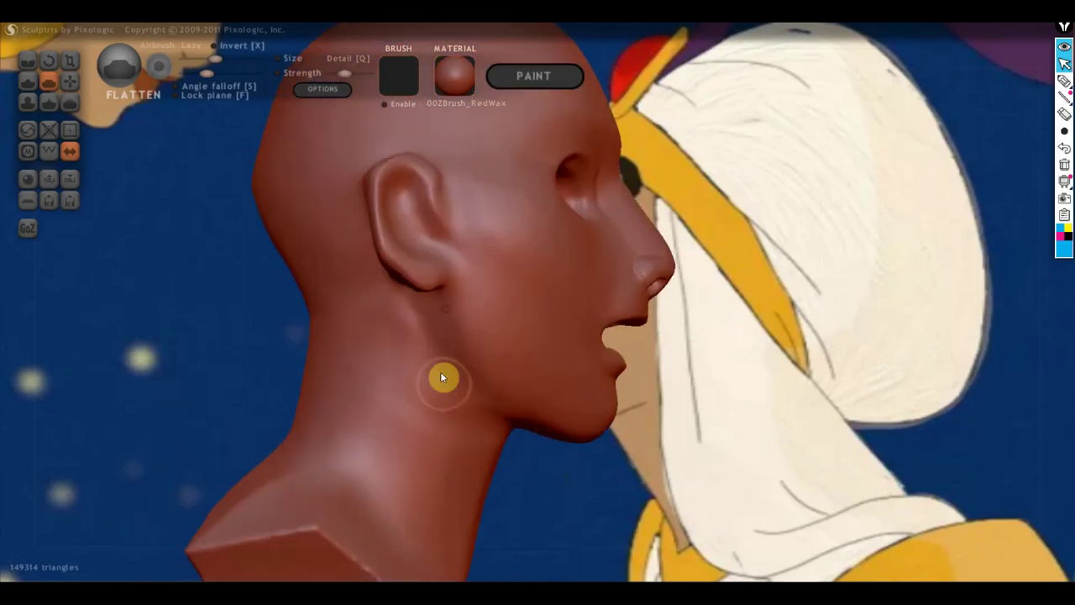
scroll(414, 388, "down", 3)
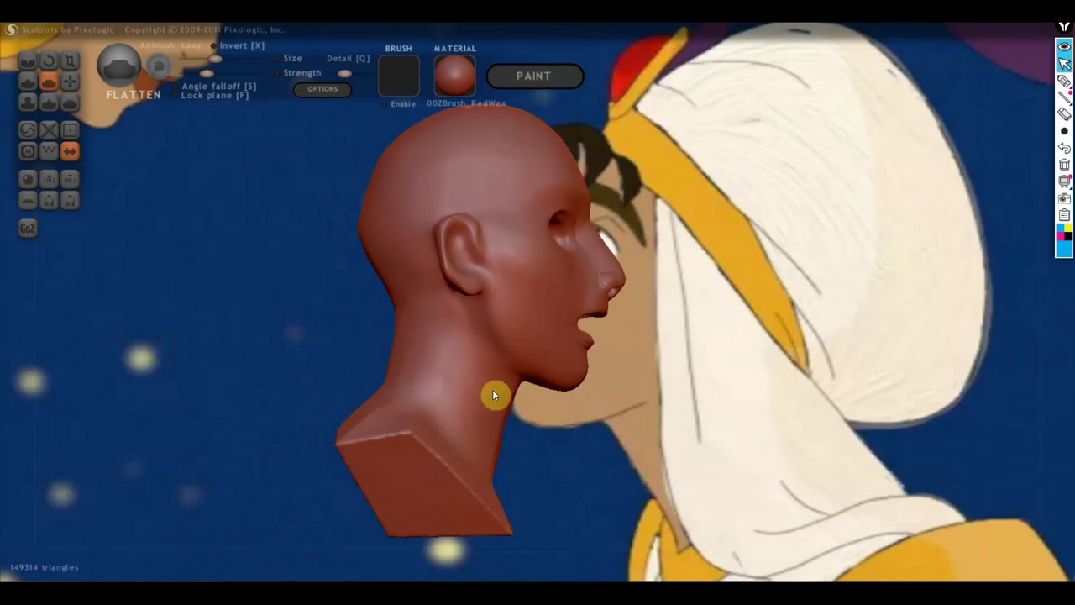
With the Grab brush selected, test small nudges on the jaw and the top of the scalp.
left_click(75, 84)
scroll(514, 321, "up", 2)
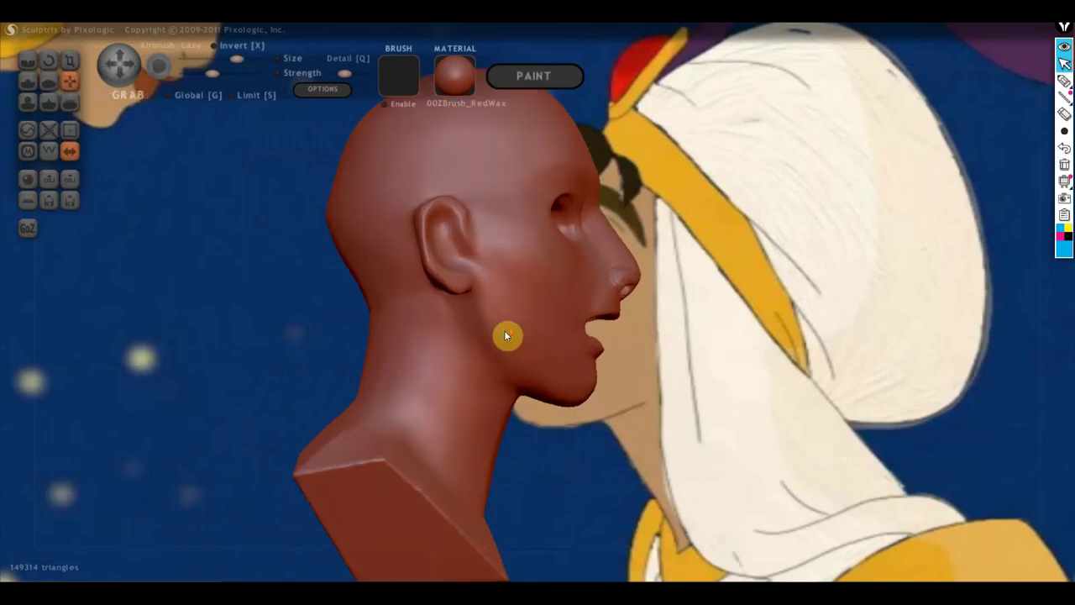
scroll(504, 336, "up", 2)
left_click_drag(478, 353, 504, 379)
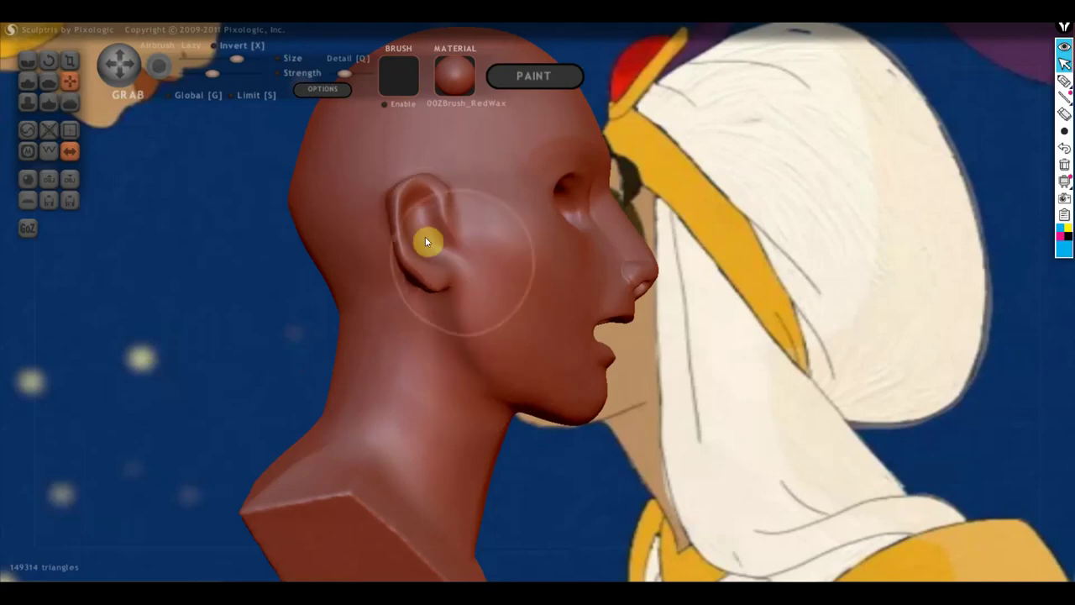
scroll(504, 311, "down", 3)
scroll(527, 345, "down", 1)
right_click_drag(528, 363, 504, 343)
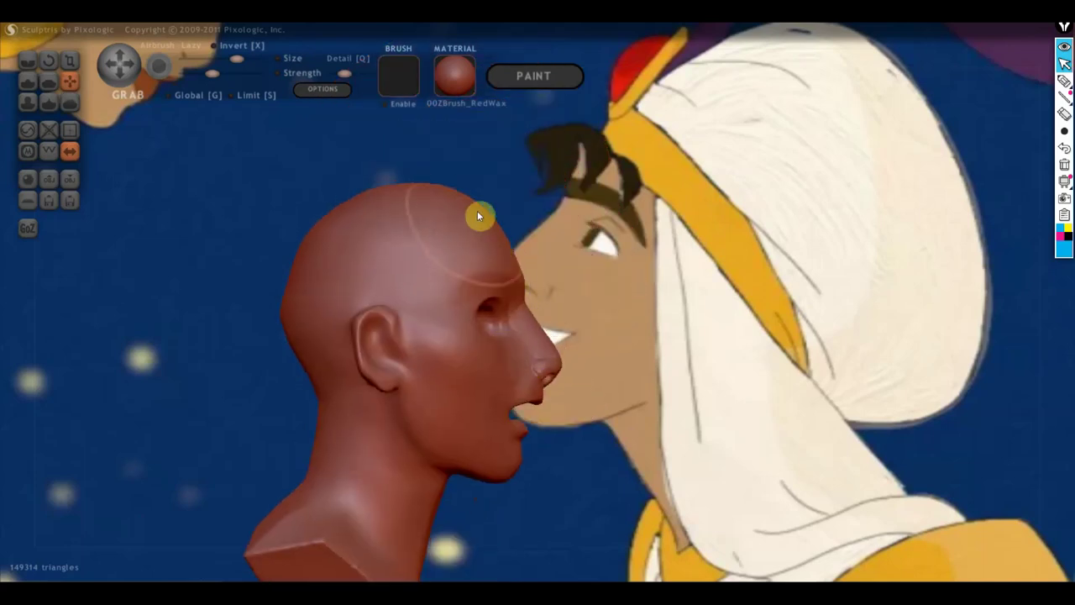
left_click_drag(460, 195, 396, 200)
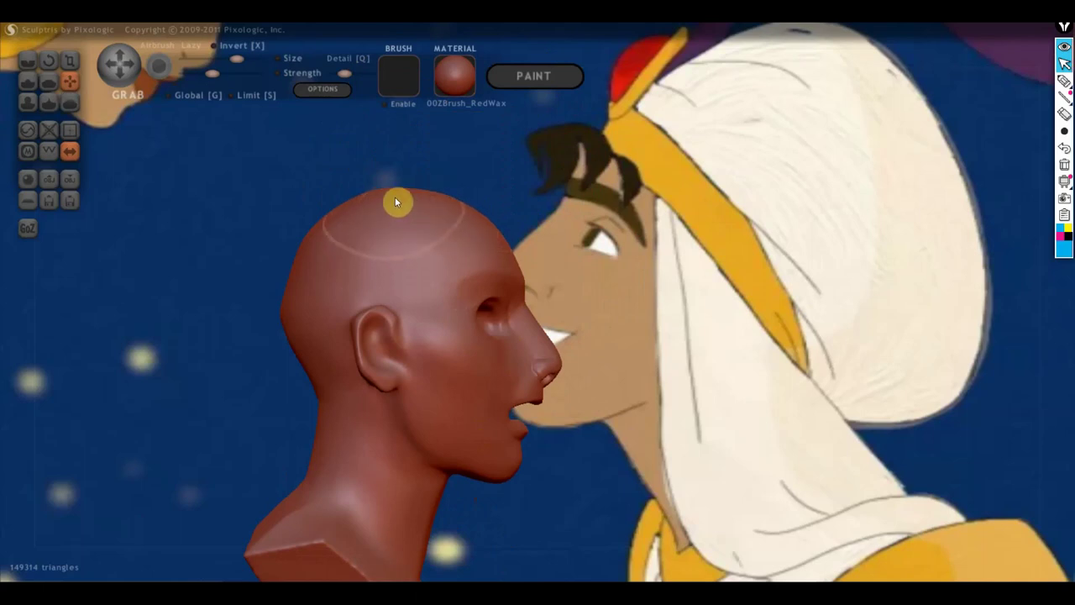
Orbit the head to inspect its top and side, then return to a front view.
mouse_move(392, 196)
right_mouse_down()
mouse_move(641, 355)
mouse_move(444, 357)
right_mouse_up()
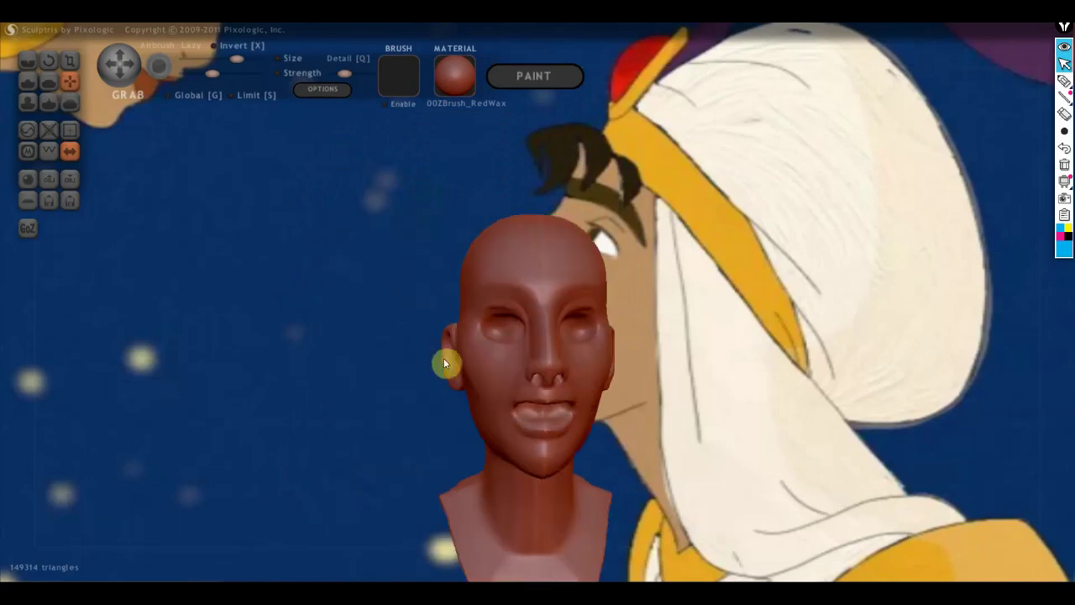
mouse_move(737, 389)
right_mouse_down("alt")
mouse_move(622, 336)
mouse_move(689, 314)
mouse_move(714, 320)
right_mouse_up("alt")
scroll(622, 336, "up", 2)
scroll(593, 314, "up", 2)
scroll(524, 362, "up", 1)
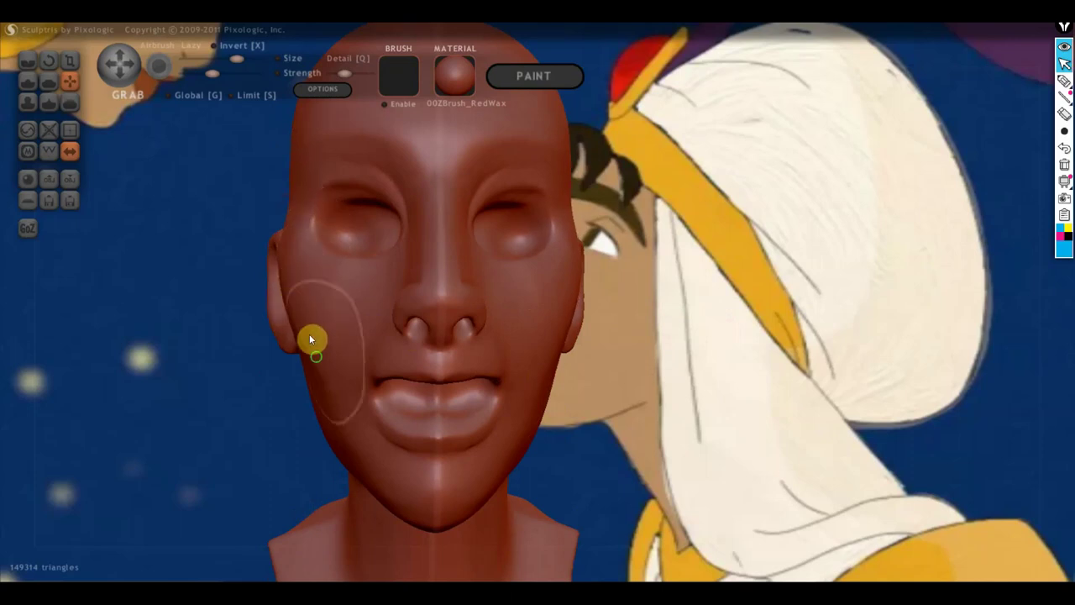
right_click_drag(310, 339, 137, 367)
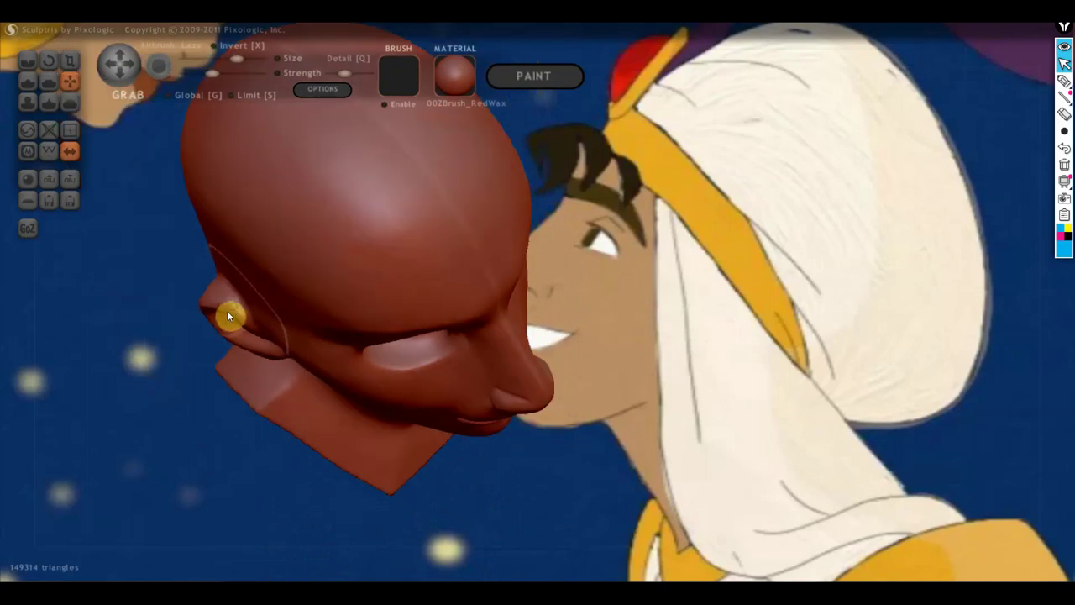
right_click_drag(221, 327, 139, 263)
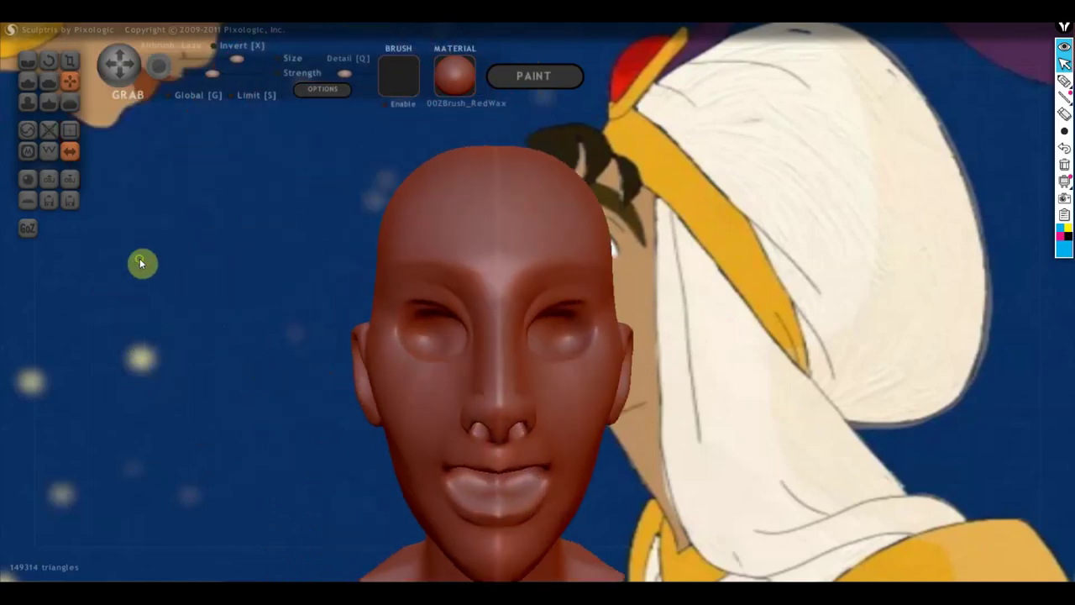
scroll(472, 374, "down", 3)
mouse_move(472, 374)
right_mouse_down()
mouse_move(626, 333)
mouse_move(772, 338)
right_mouse_up()
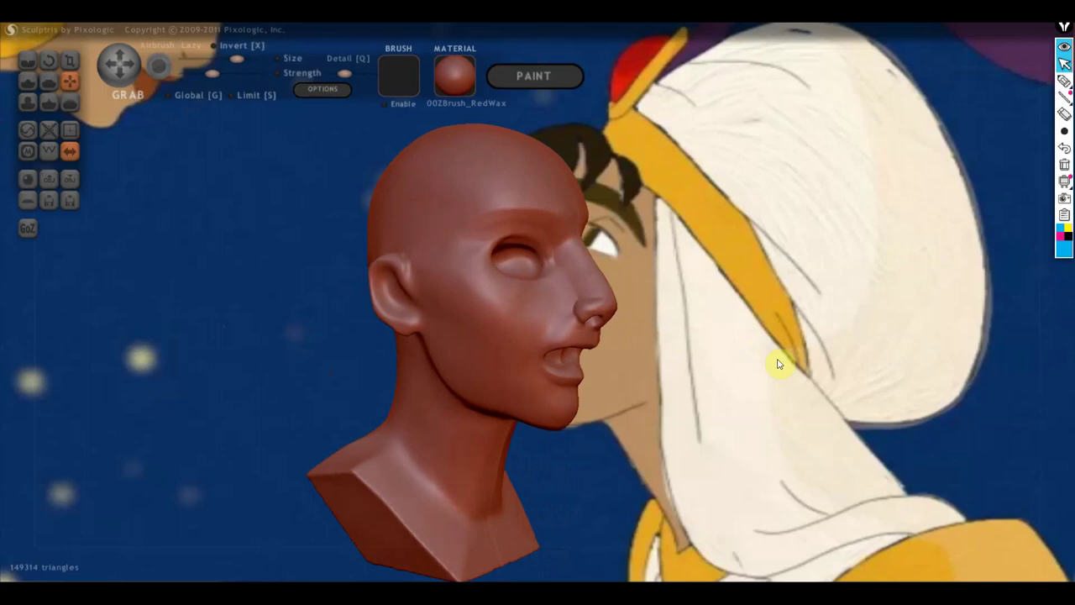
Drag the eye-socket area with the Grab brush to reshape it.
scroll(752, 445, "up", 2)
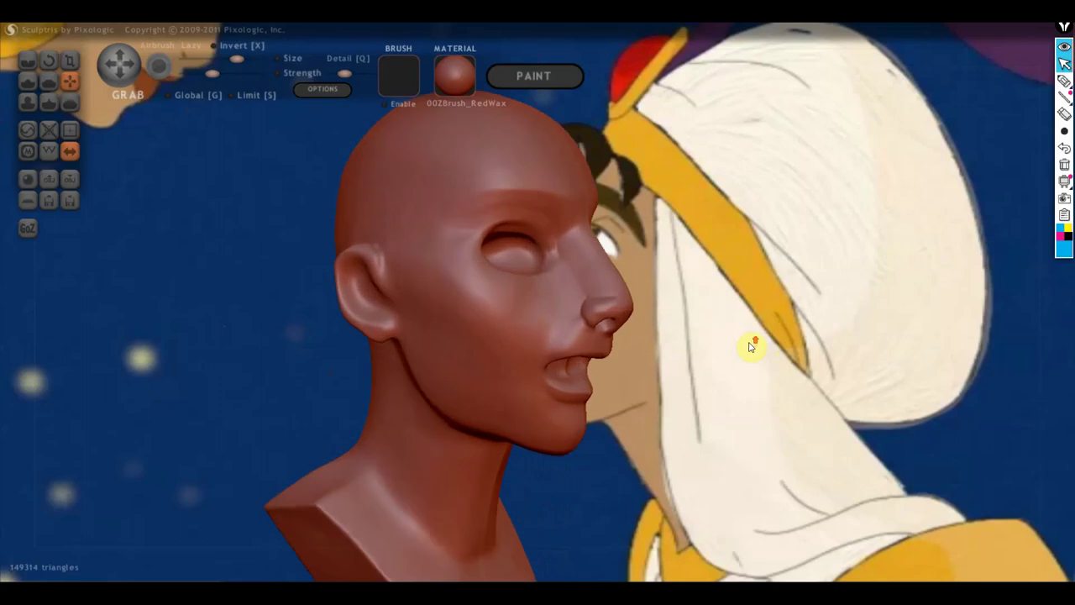
scroll(750, 347, "up", 2)
right_click_drag(594, 246, 691, 247)
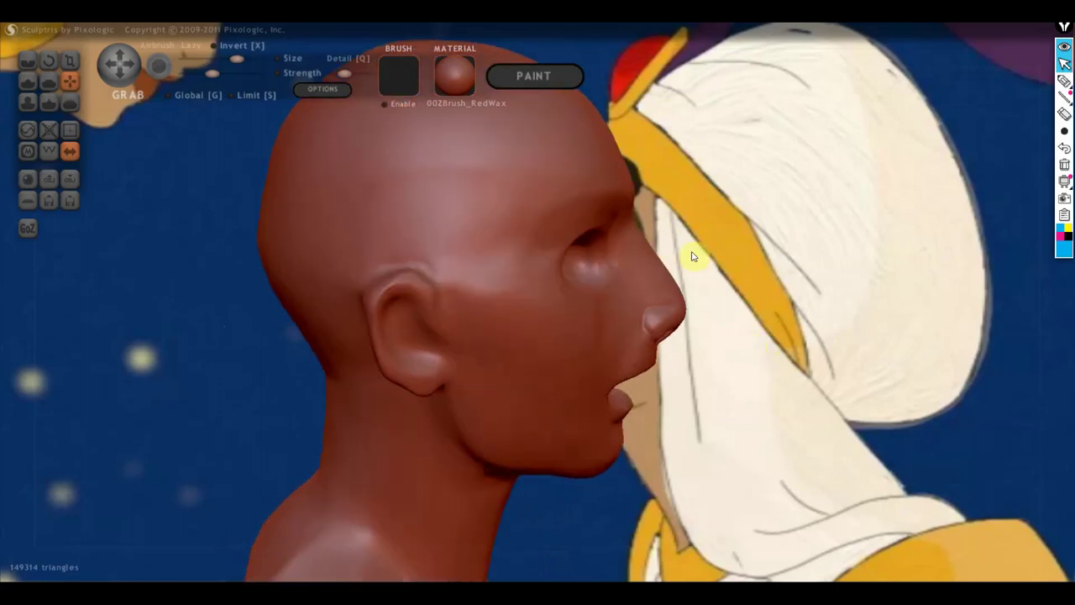
scroll(664, 238, "up", 2)
left_click_drag(644, 218, 575, 221)
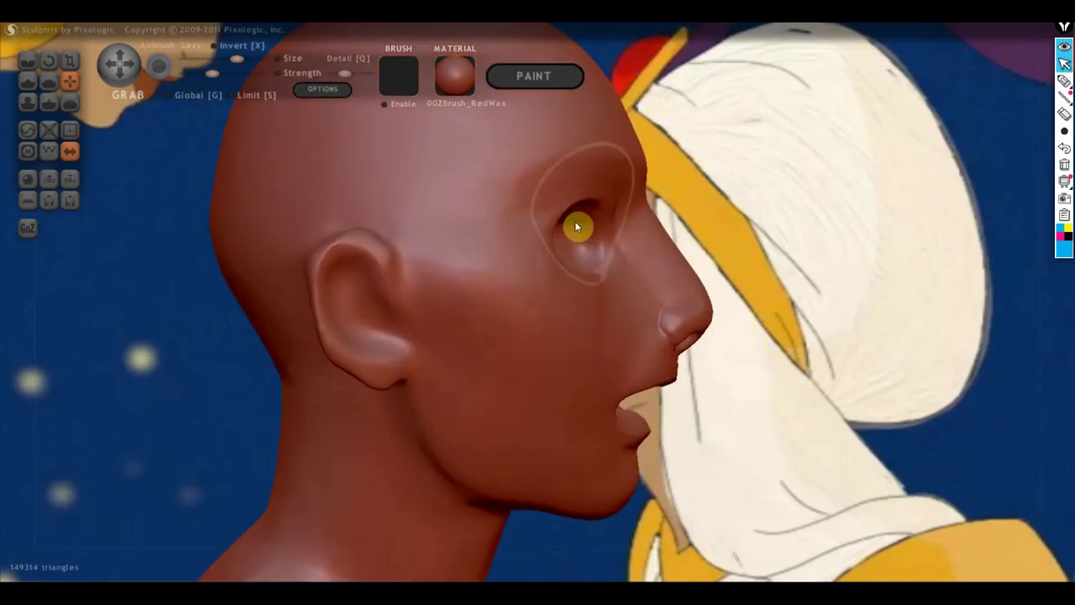
right_click_drag(718, 226, 554, 215)
scroll(567, 228, "up", 2)
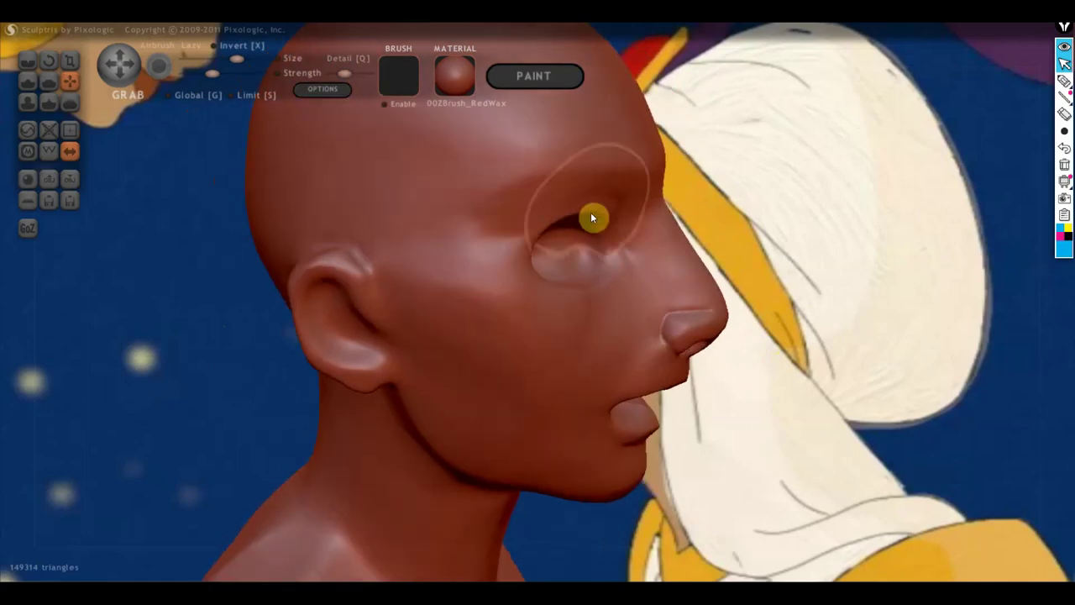
scroll(593, 218, "down", 2)
Pull the nose tip upward from a three-quarter angle, then return to the front view.
right_click_drag(712, 271, 694, 308)
scroll(568, 313, "up", 2)
scroll(568, 318, "up", 1)
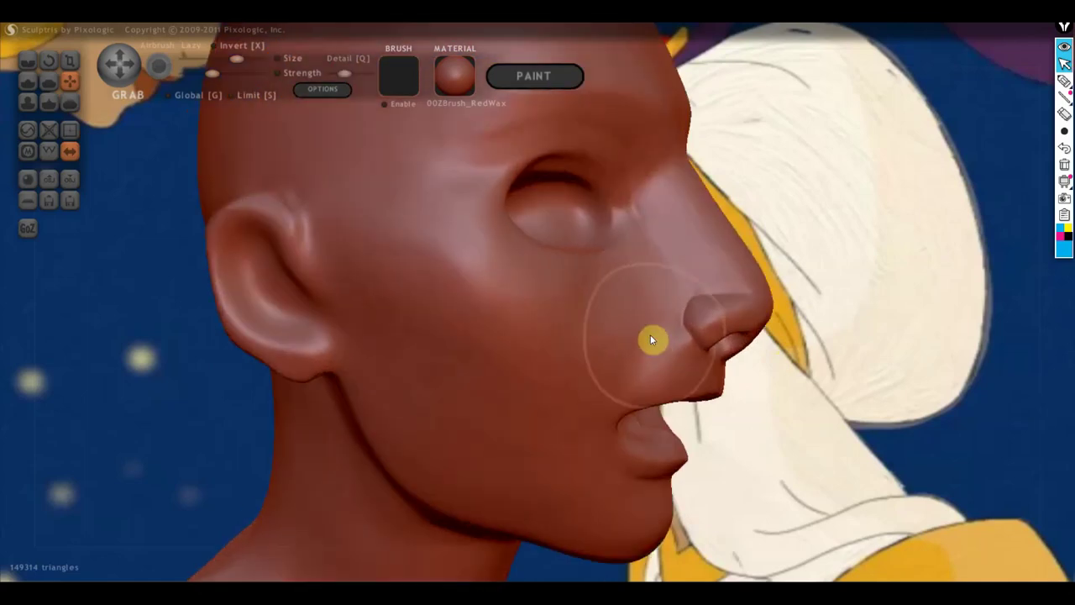
mouse_move(650, 338)
left_mouse_down()
mouse_move(693, 295)
mouse_move(736, 333)
left_mouse_up()
scroll(692, 290, "up", 2)
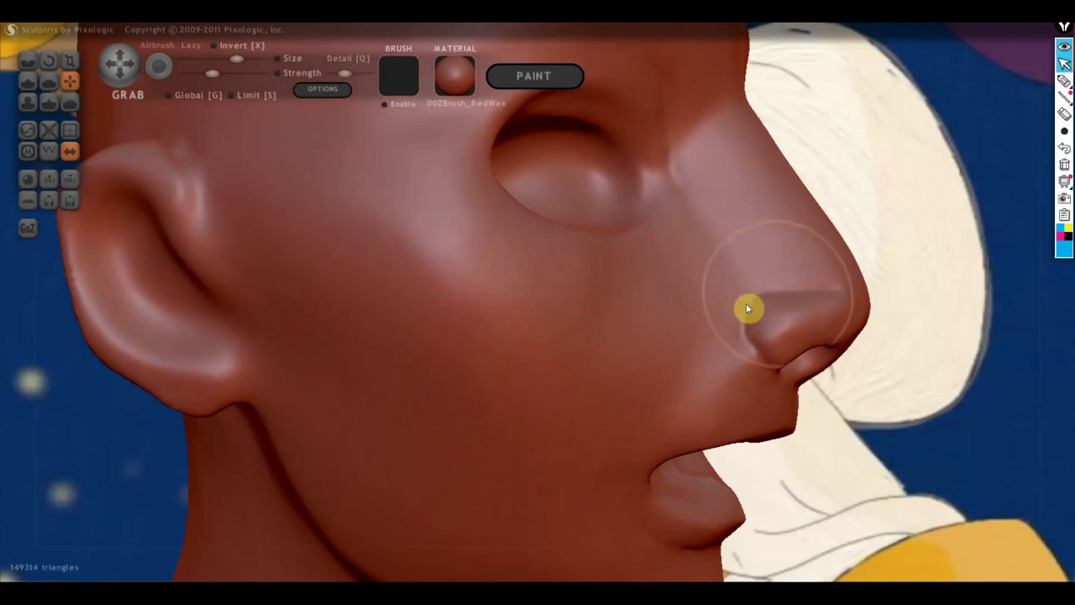
scroll(800, 402, "down", 2)
scroll(799, 401, "down", 2)
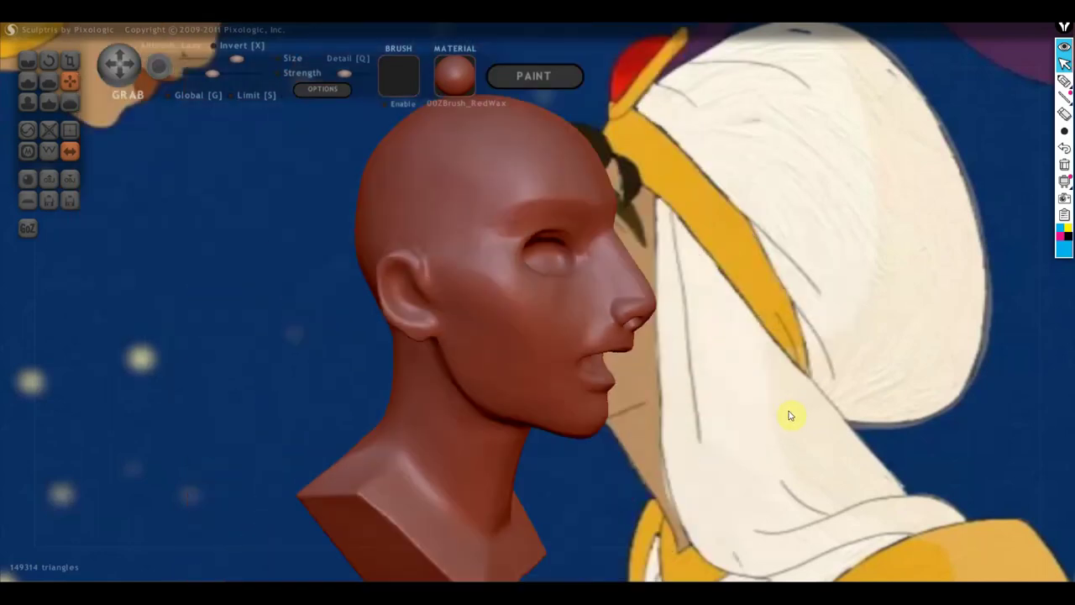
right_click_drag(790, 413, 717, 380, "shift")
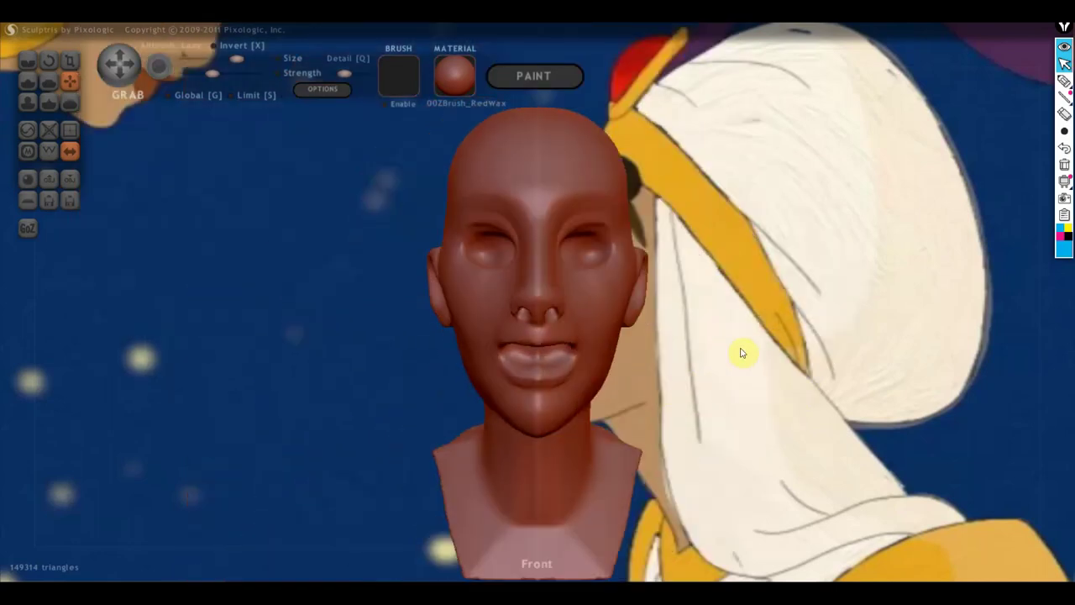